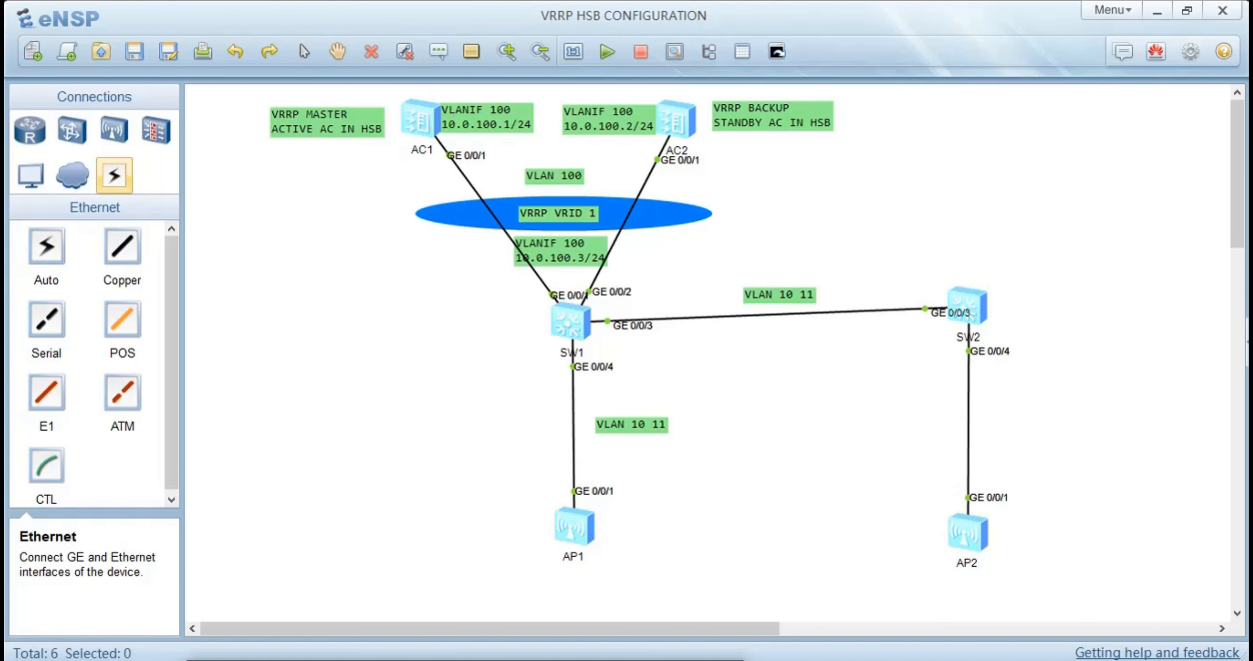
# Switch to the lab guide PDF in the browser, examine the VRRP HSB topology figure, and return to the eNSP topology
pyautogui.hotkey('alt', 'Tab')
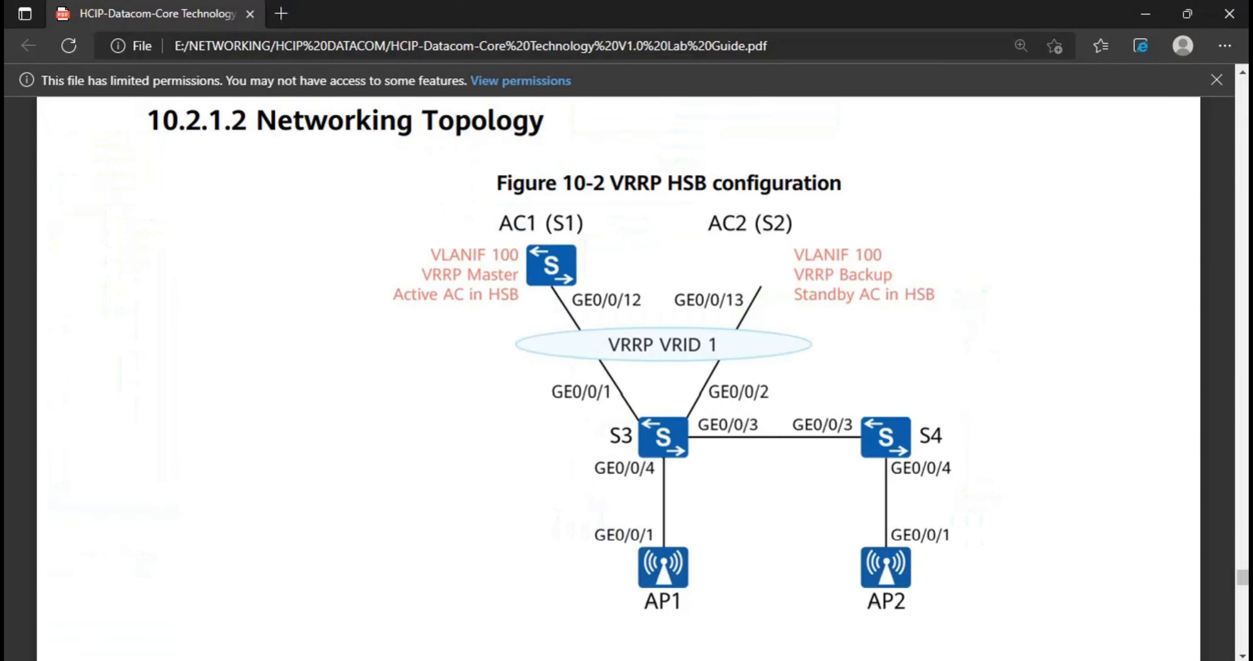
pyautogui.scroll(2, 517, 354)
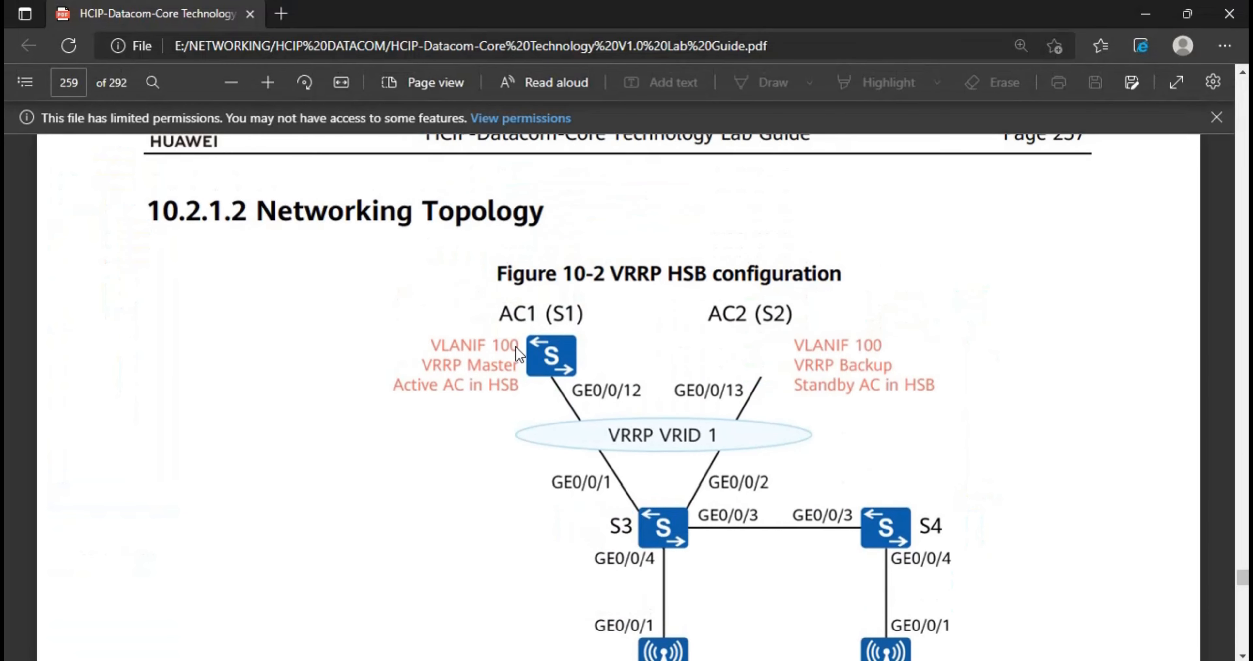
pyautogui.scroll(-2, 516, 342)
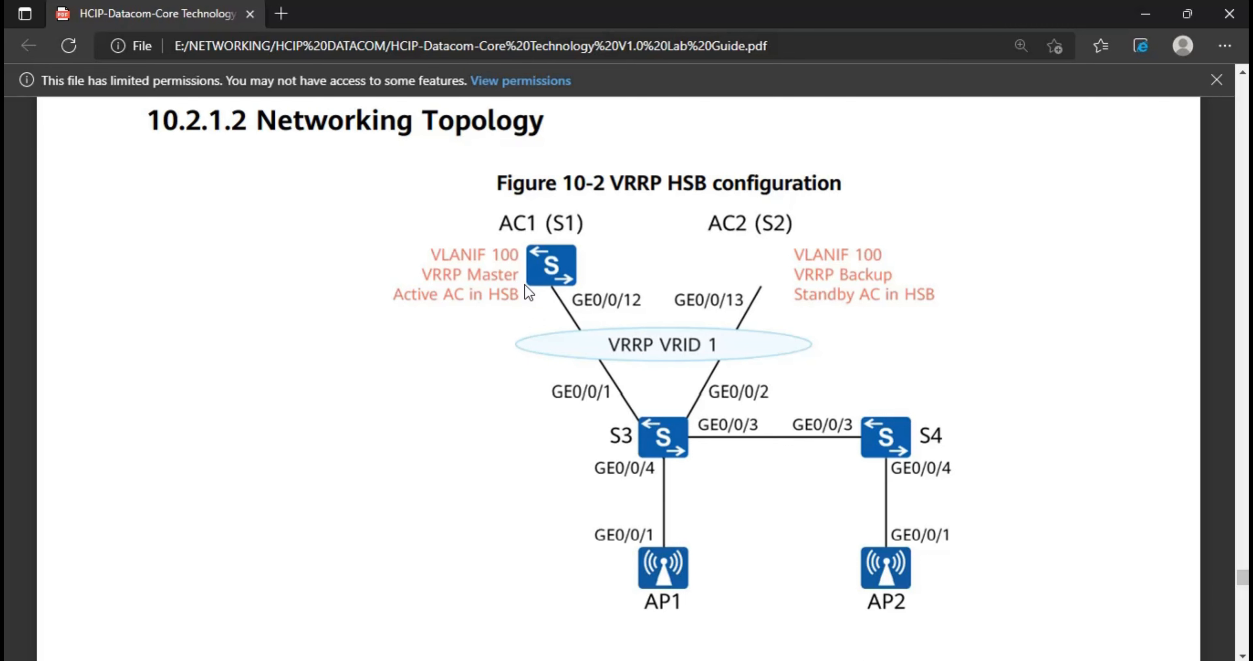
pyautogui.click(471, 1)
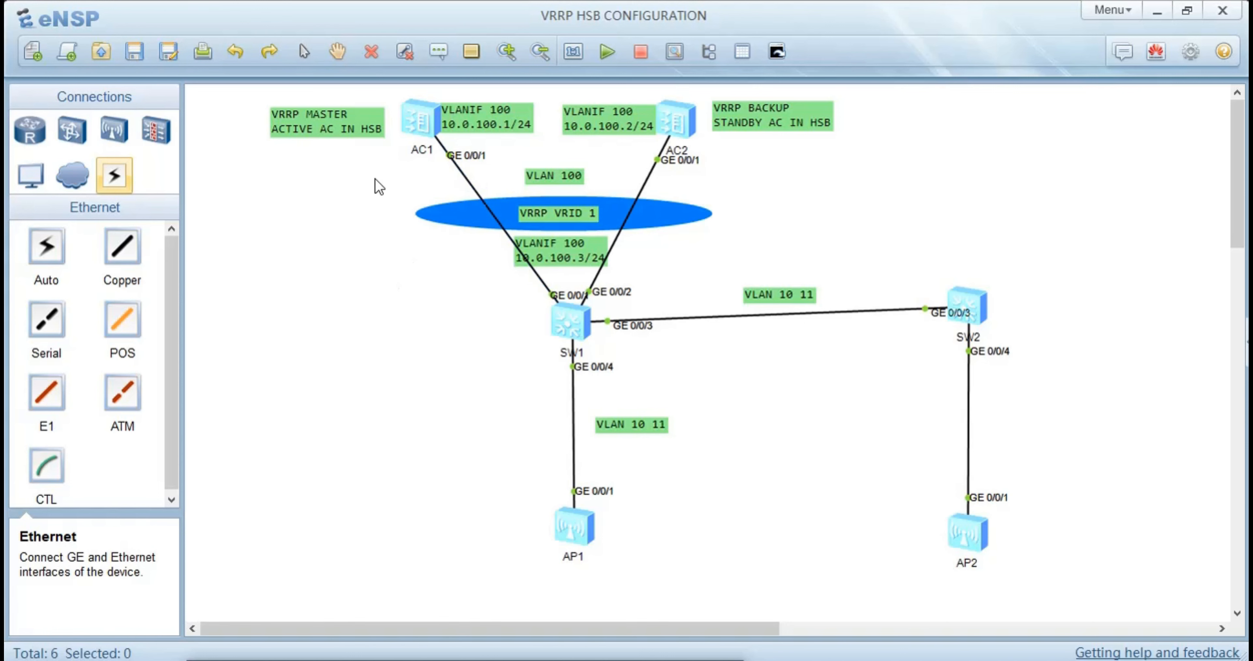
# Return to the lab guide PDF and read section 10.2.1.3 Background, highlighting the phrase about improving wireless service reliability
pyautogui.hotkey('alt', 'Tab')
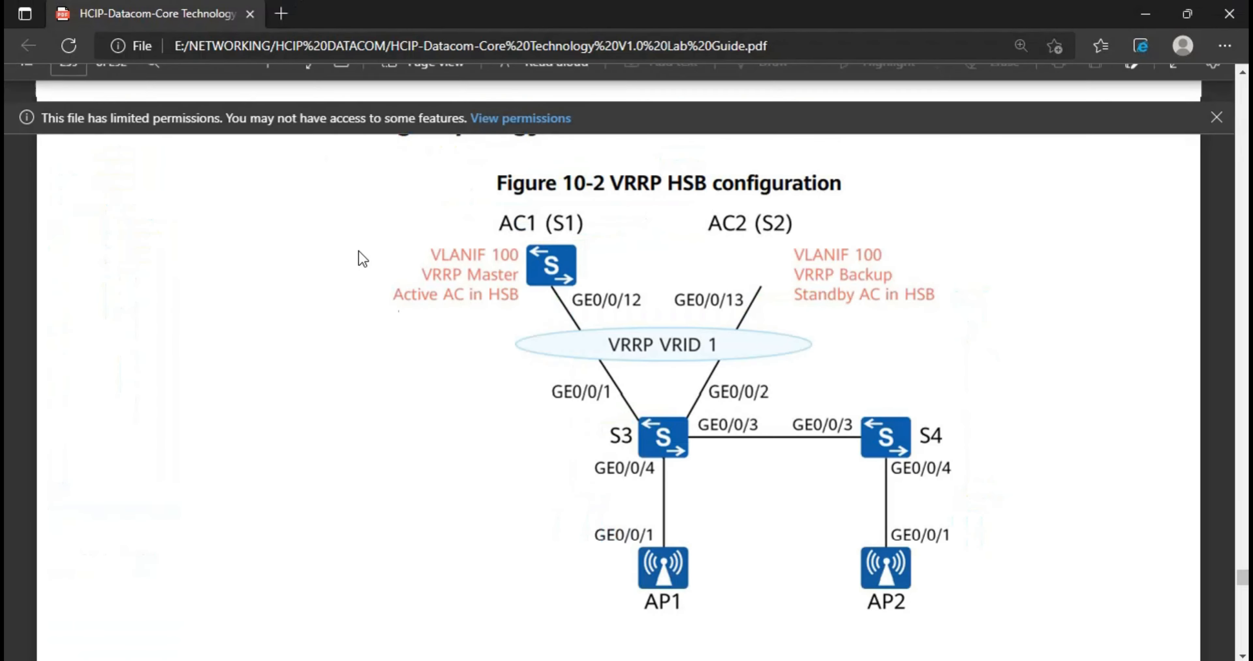
pyautogui.scroll(-10, 598, 428)
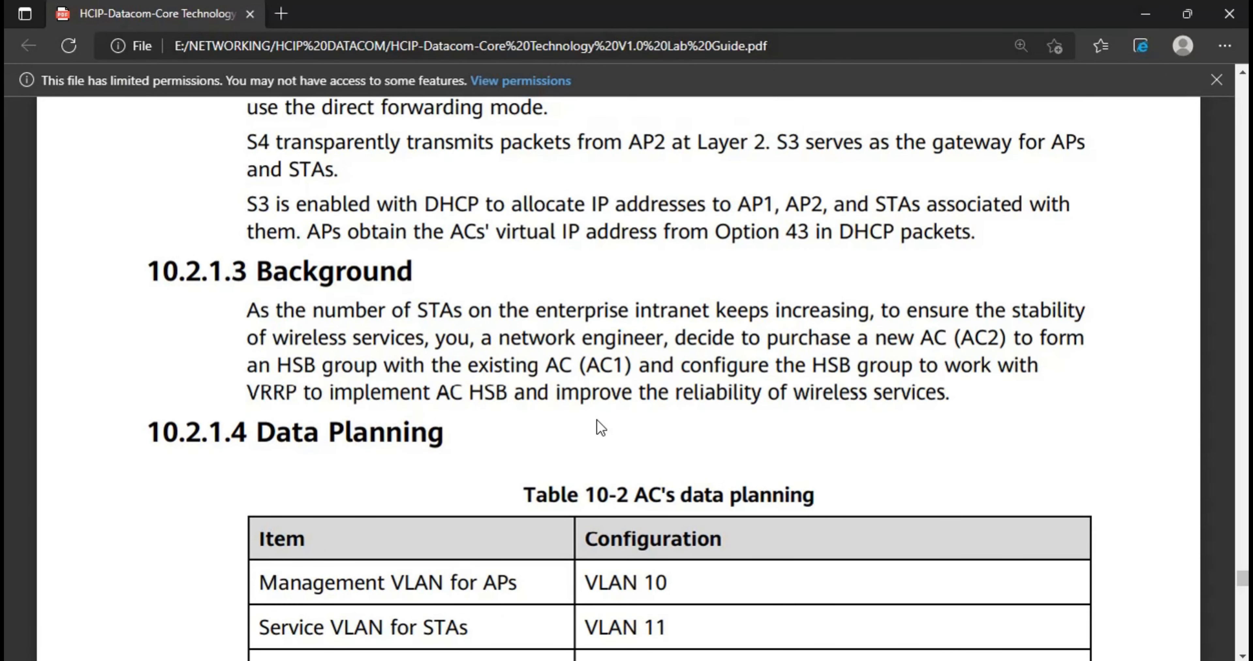
pyautogui.scroll(-2, 600, 427)
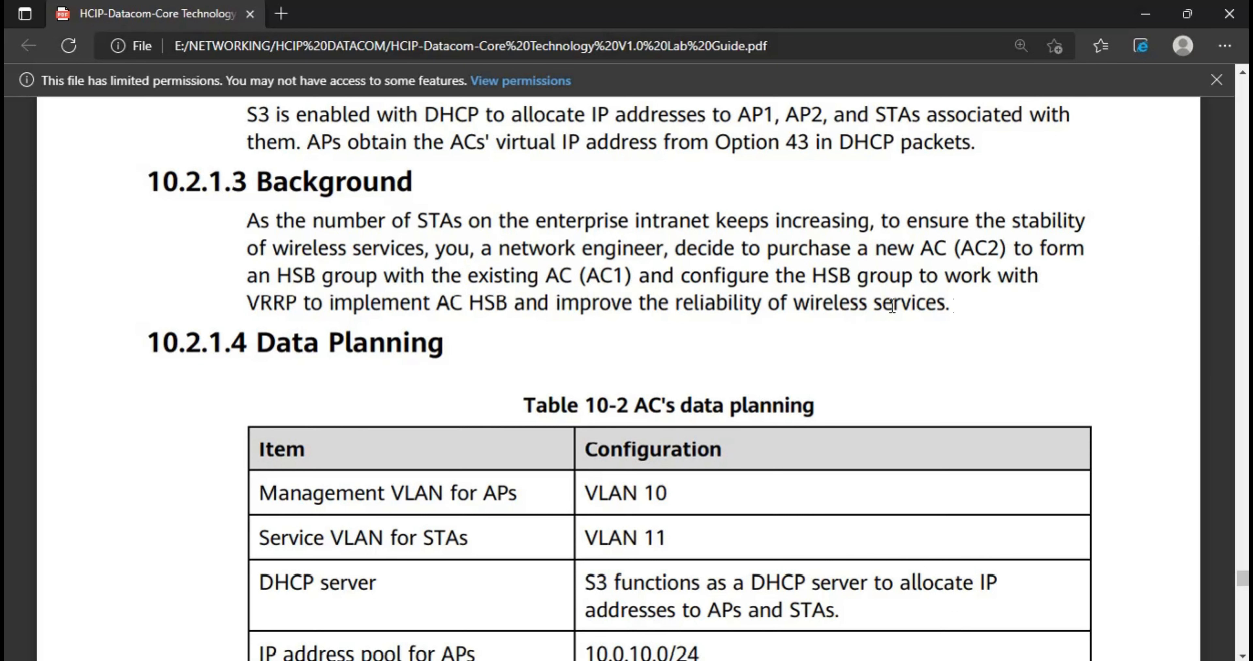
pyautogui.moveTo(952, 307); pyautogui.dragTo(552, 315)
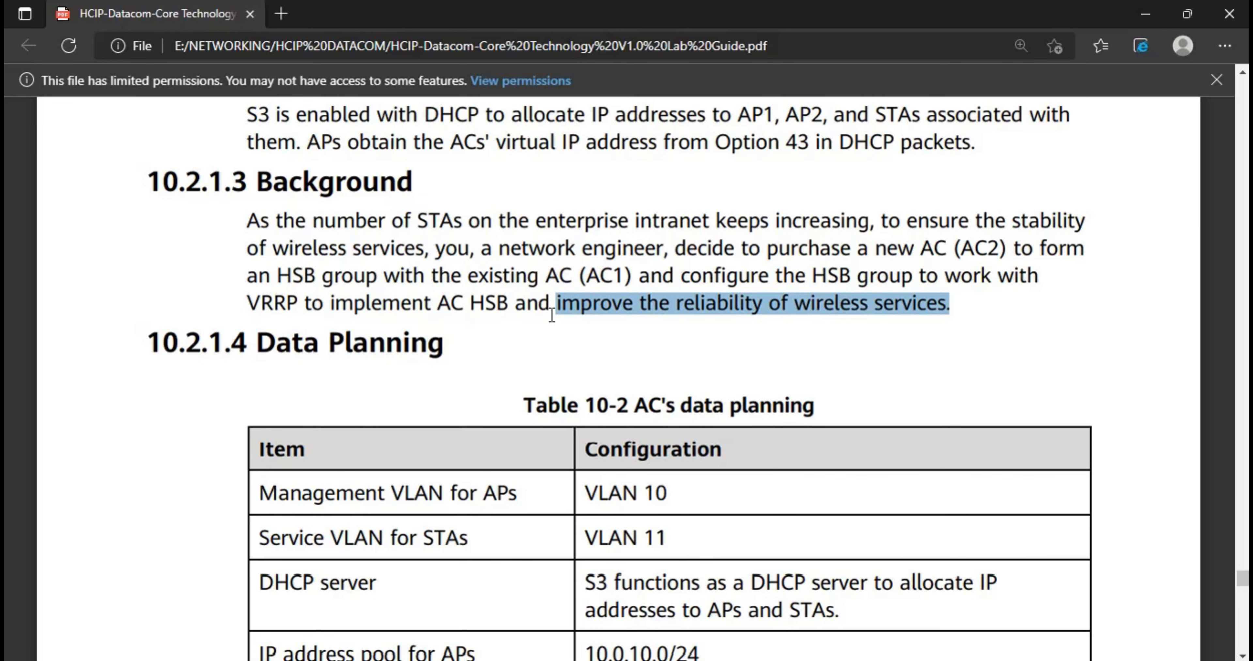
pyautogui.click(417, 333)
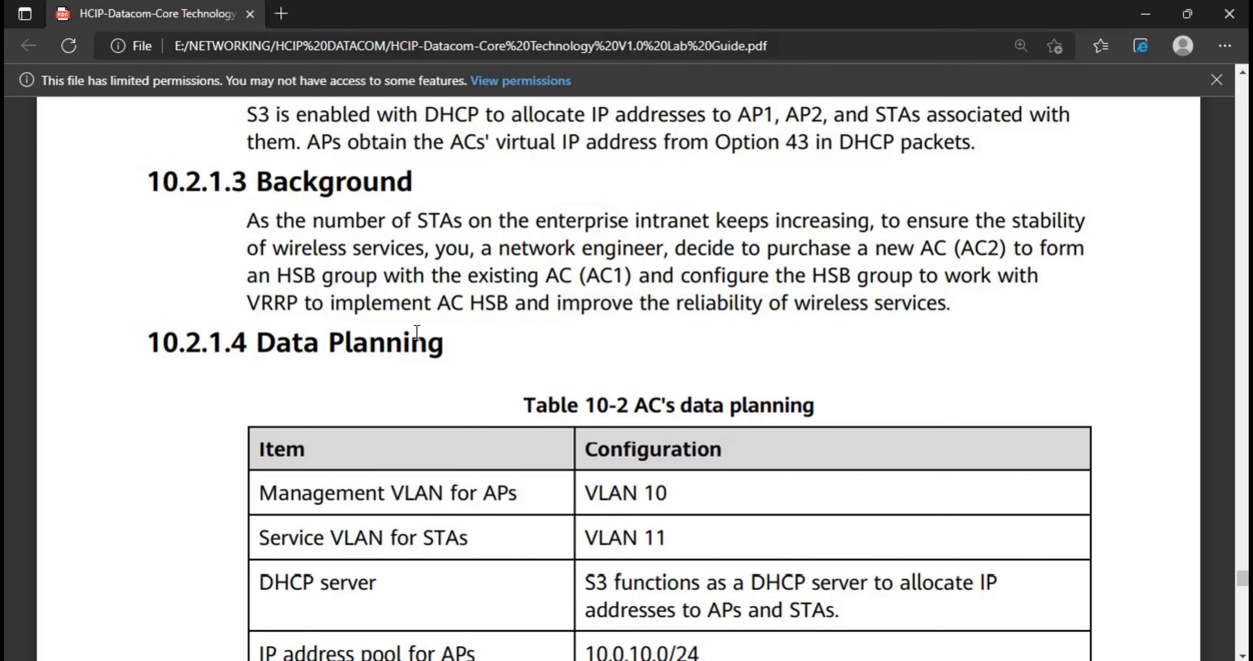
# Review the AC data planning table in section 10.2.1.4, from the management VLAN through the VRRP group and HSB rows
pyautogui.scroll(-3, 417, 333)
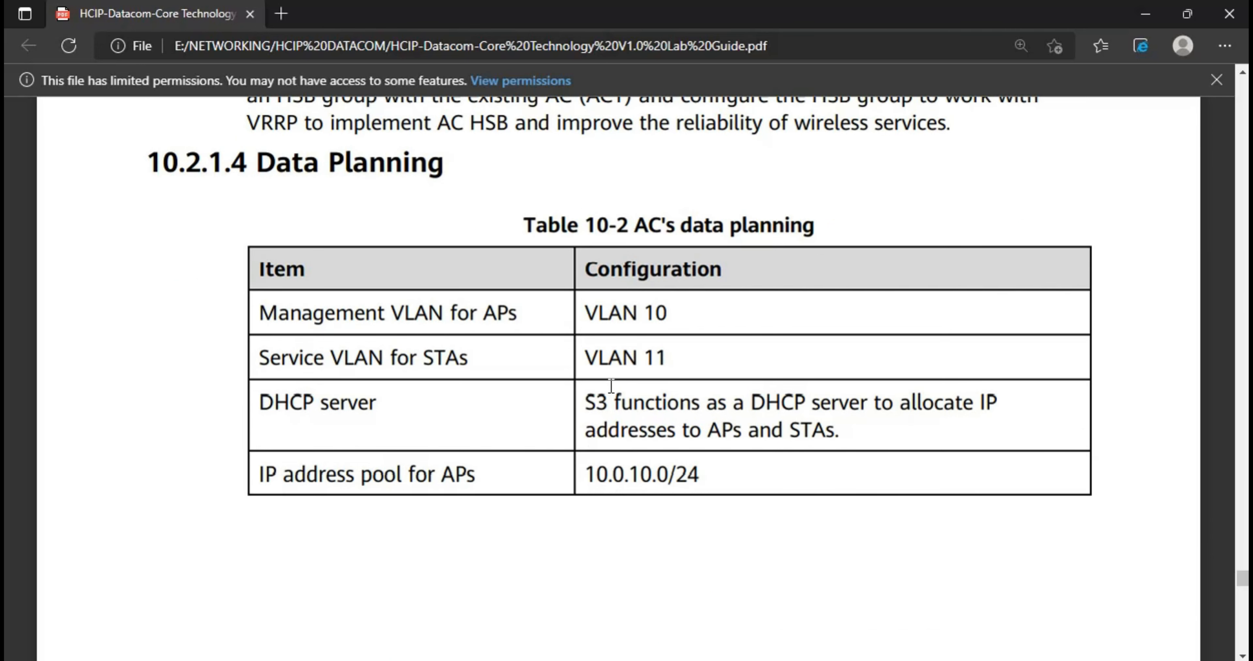
pyautogui.scroll(-2, 642, 389)
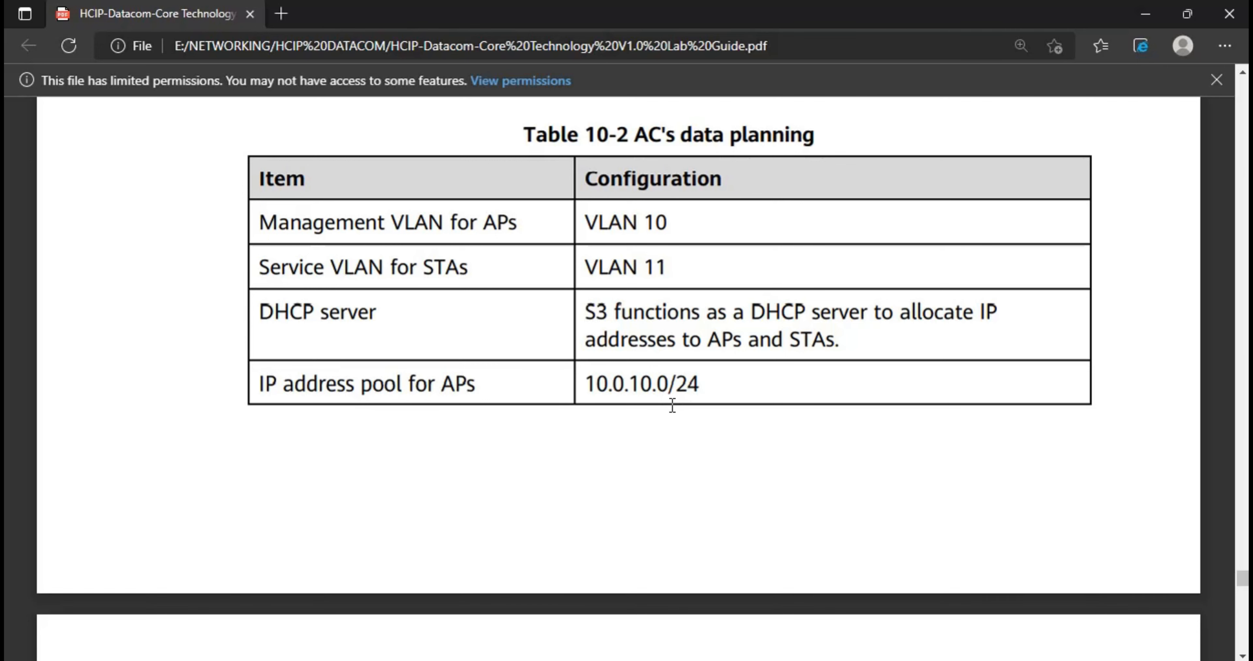
pyautogui.scroll(-5, 671, 405)
pyautogui.scroll(-2, 672, 408)
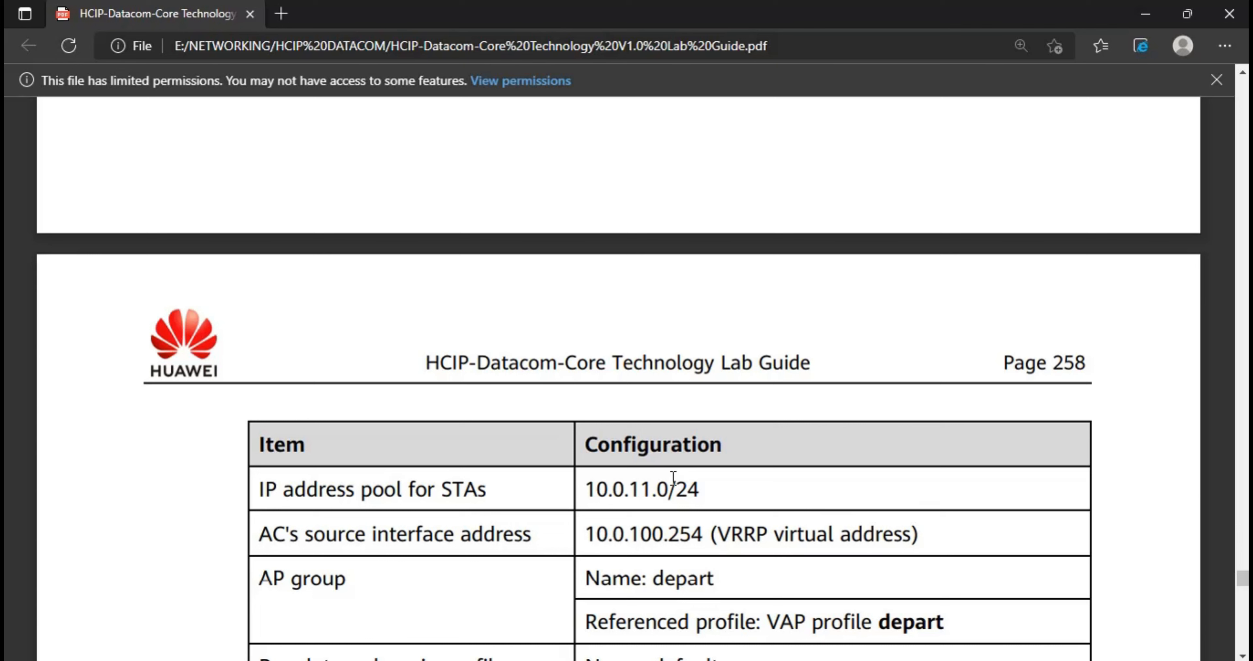
pyautogui.scroll(-3, 681, 484)
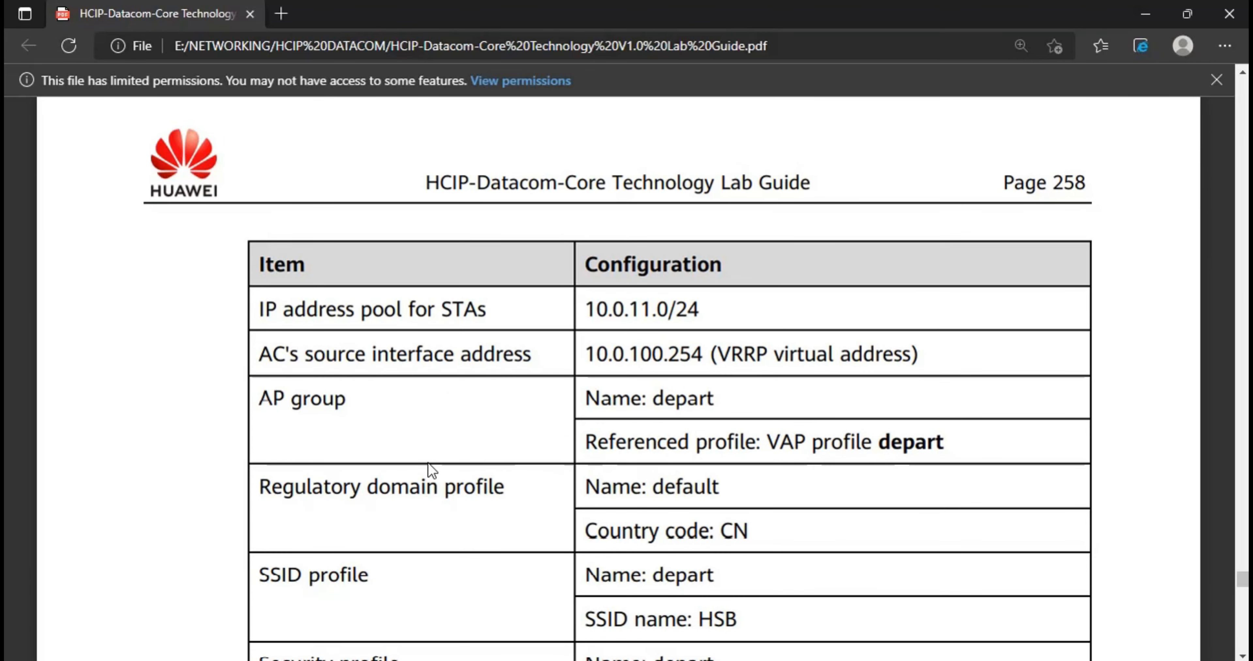
pyautogui.scroll(-3, 696, 411)
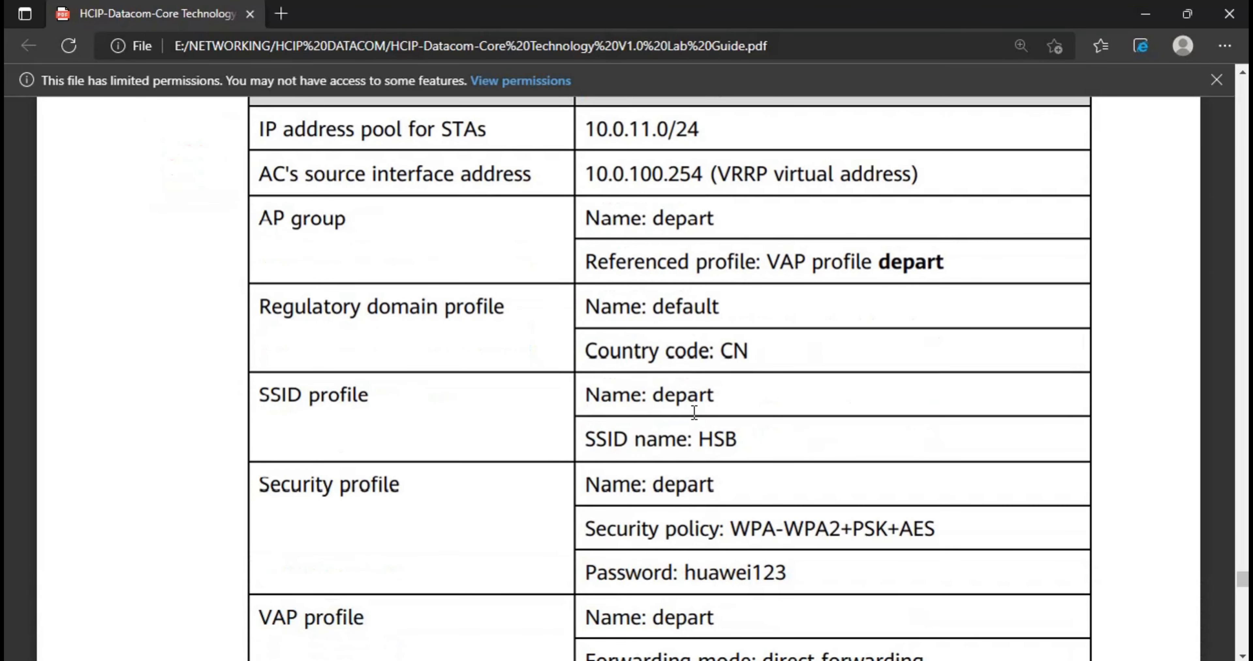
pyautogui.scroll(-5, 610, 416)
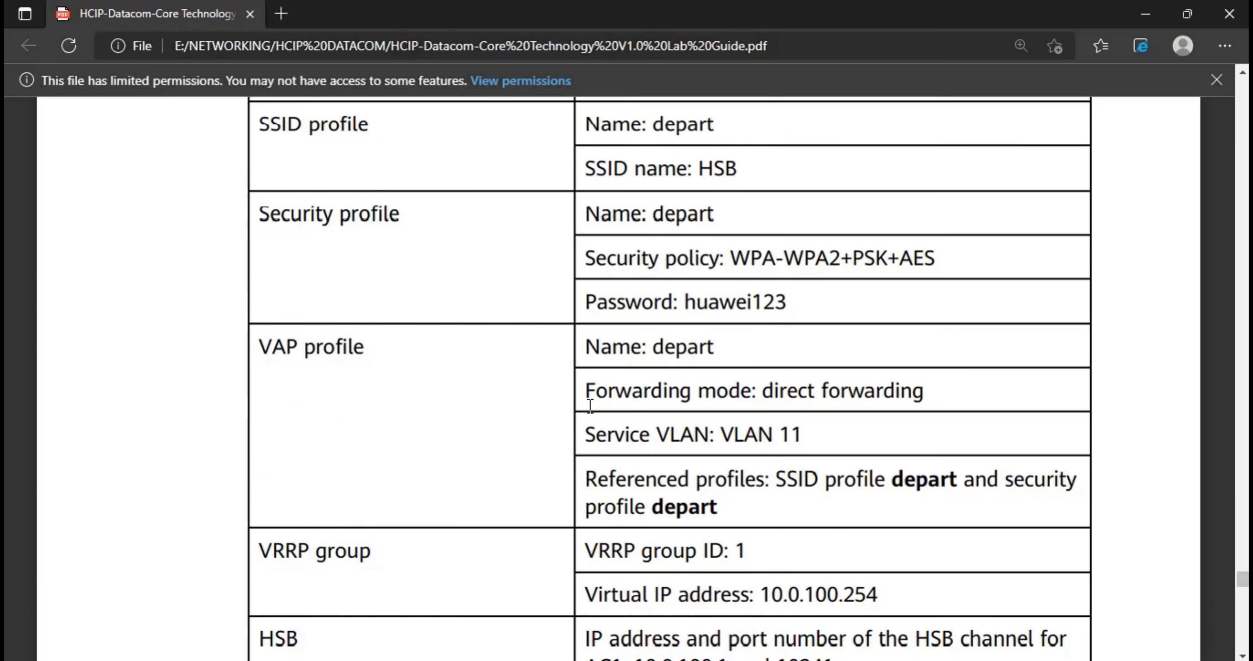
pyautogui.scroll(-2, 590, 405)
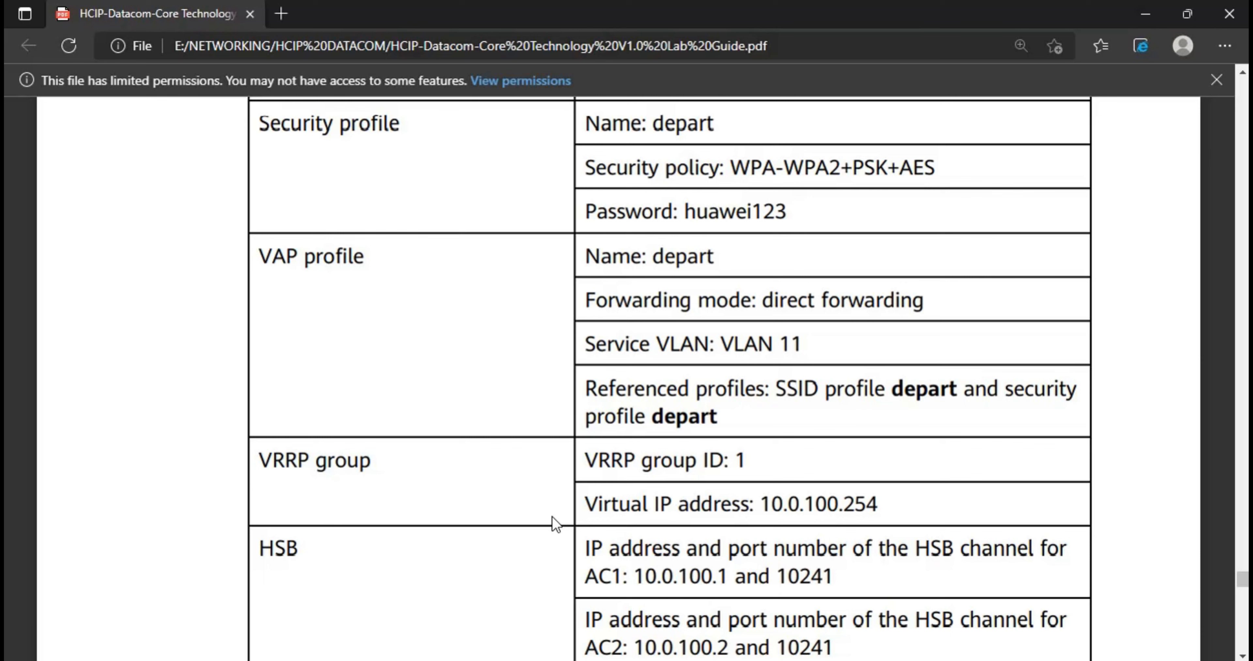
pyautogui.click(425, 6)
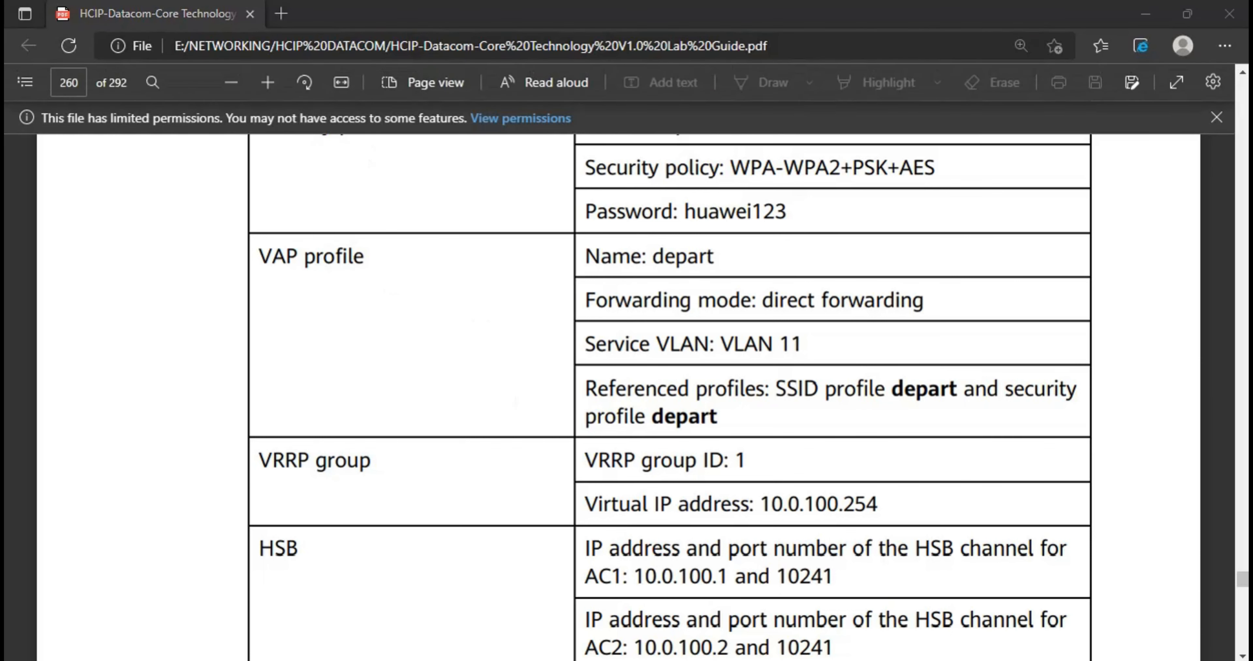
# Switch to eNSP, open SW1's console, and display its current configuration through the VLANIF interface entries
pyautogui.hotkey('alt', 'Tab')
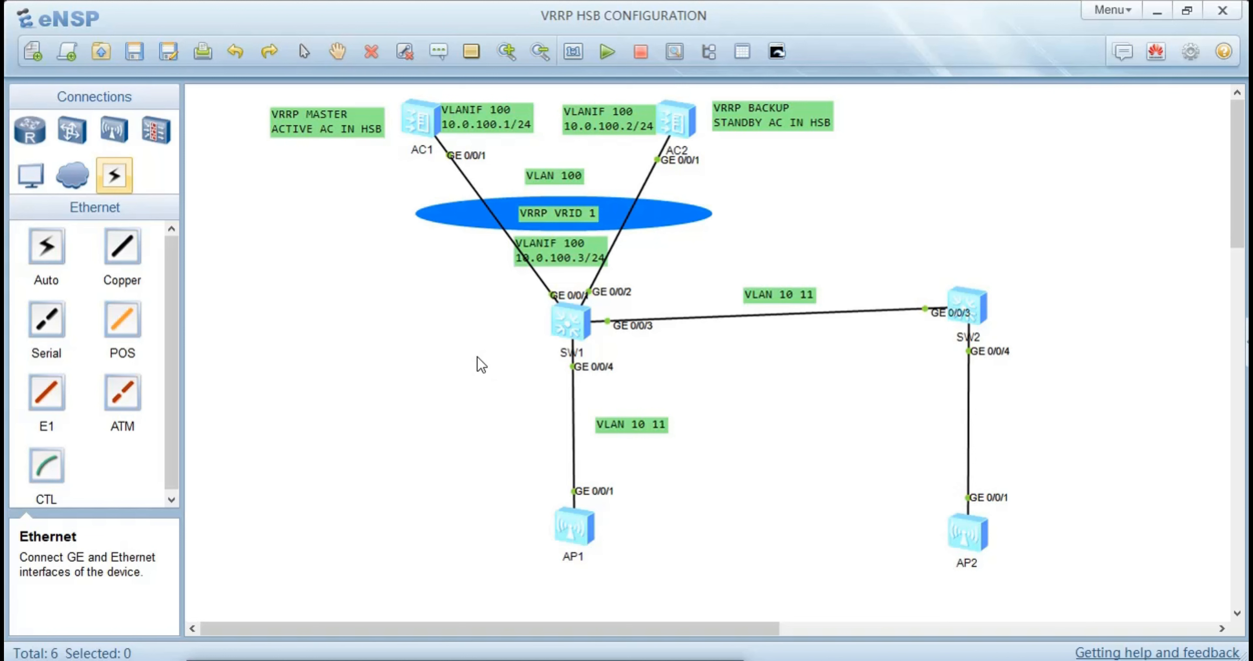
pyautogui.doubleClick(569, 322)
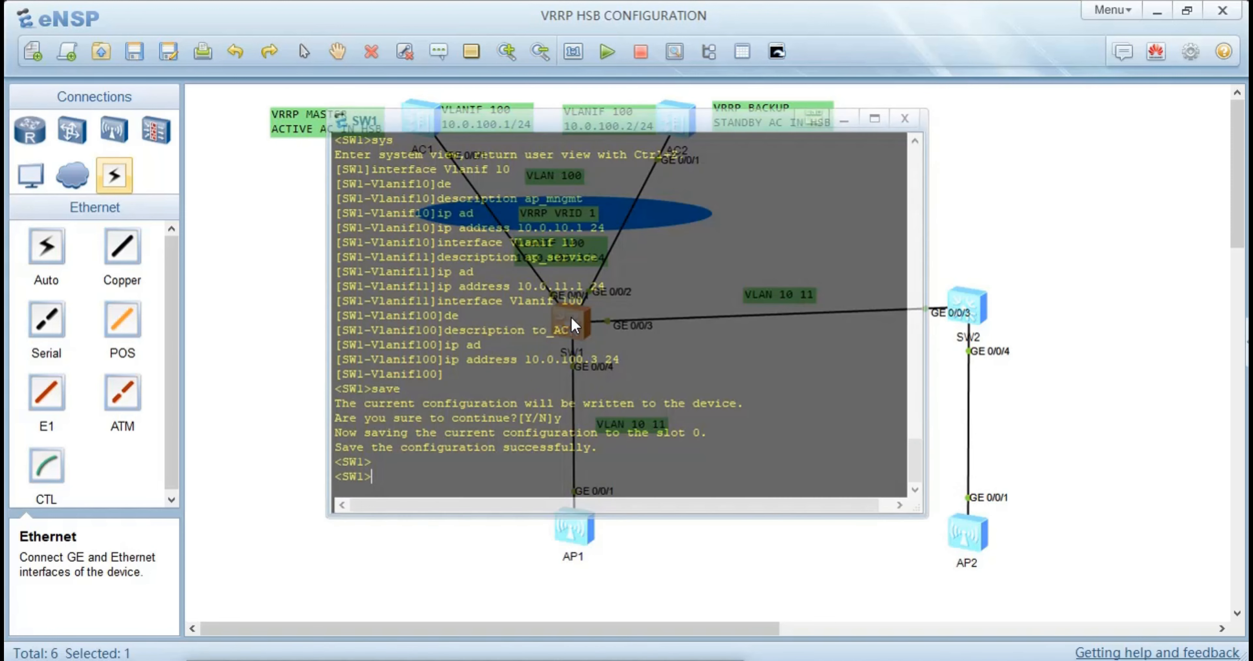
pyautogui.write('dis cu')
pyautogui.press('Return')
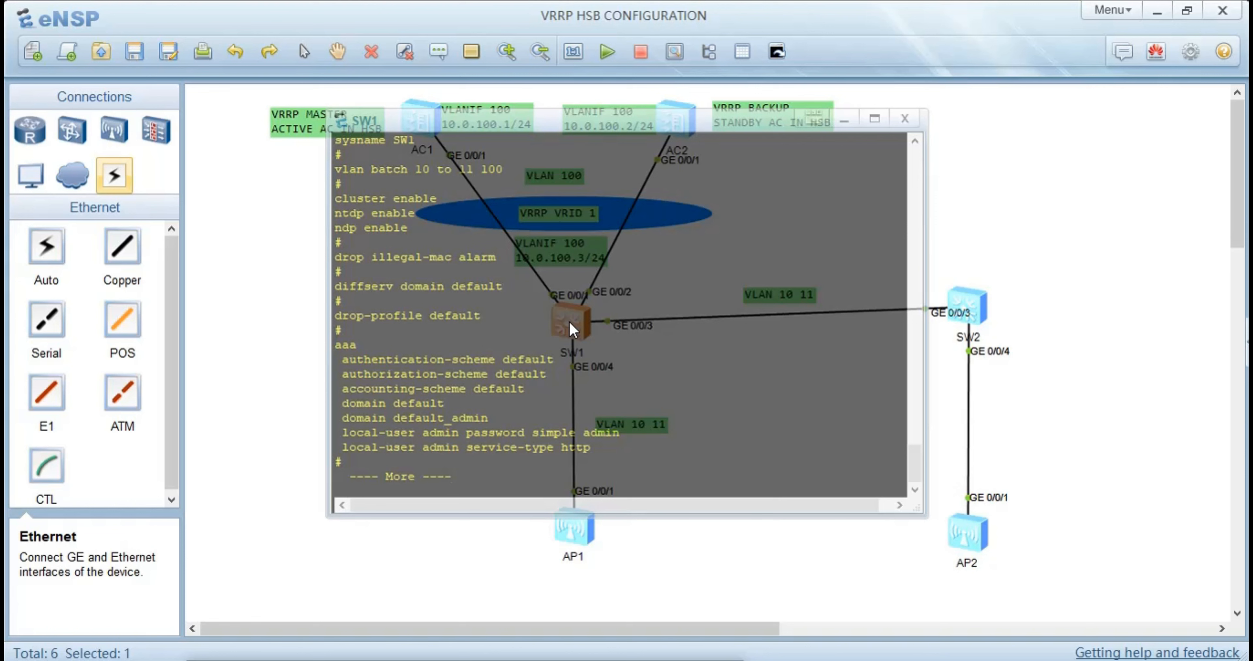
pyautogui.press('Return')
pyautogui.press('Return')
pyautogui.press('Return')
pyautogui.press('Return')
pyautogui.press('Return')
pyautogui.press('Return')
pyautogui.press('Return')
pyautogui.press('Return')
pyautogui.press('Return')
pyautogui.press('Return')
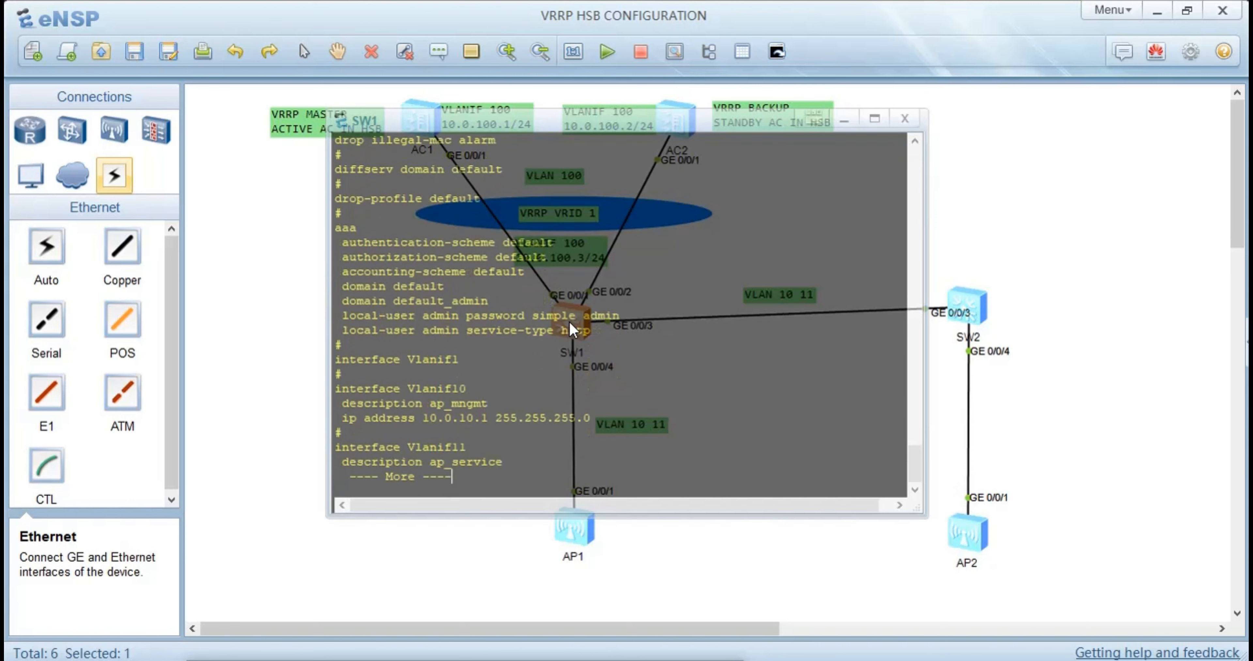
pyautogui.press('Return')
pyautogui.press('Return')
pyautogui.press('Return')
pyautogui.press('Return')
pyautogui.press('Return')
pyautogui.press('Return')
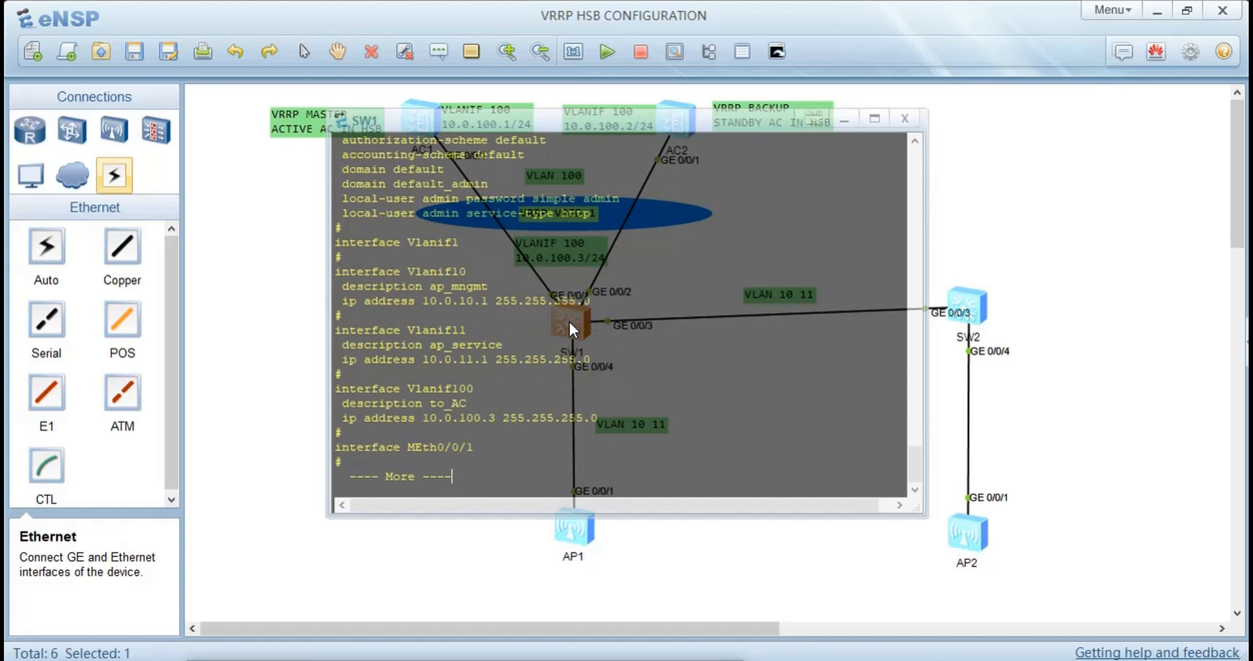
# Examine the descriptions and IP addresses of Vlanif10, Vlanif11 and Vlanif100 in SW1's configuration, highlighting those entries
pyautogui.moveTo(590, 303); pyautogui.dragTo(309, 230)
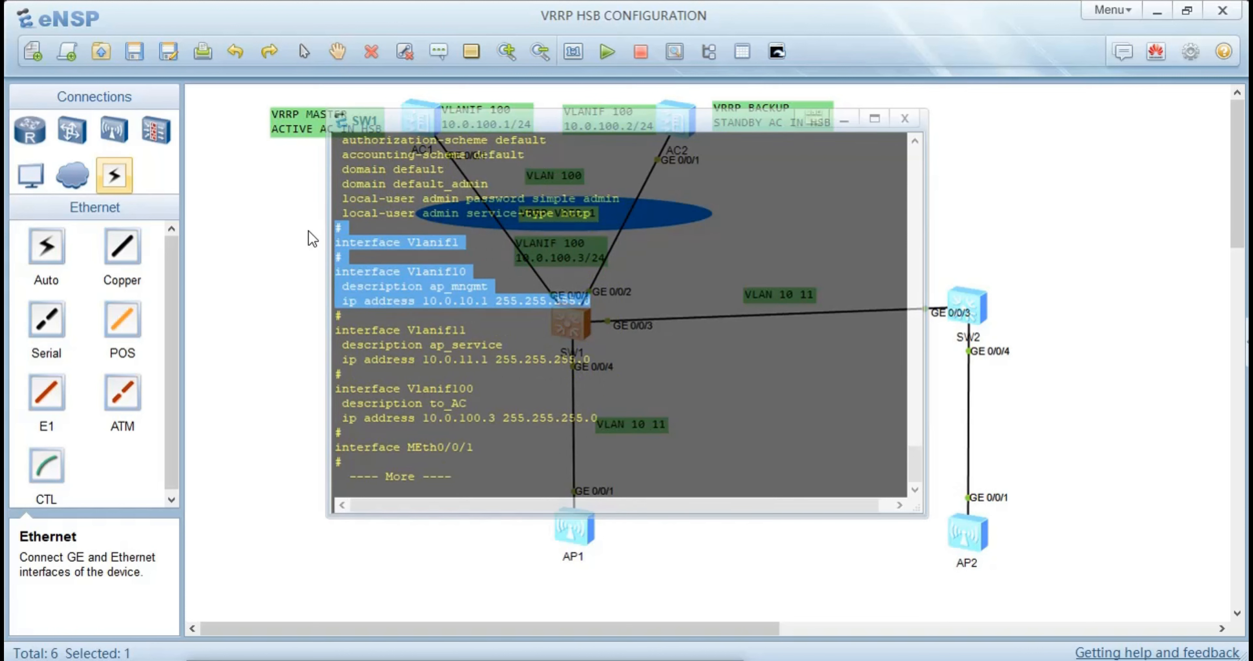
pyautogui.click(455, 305)
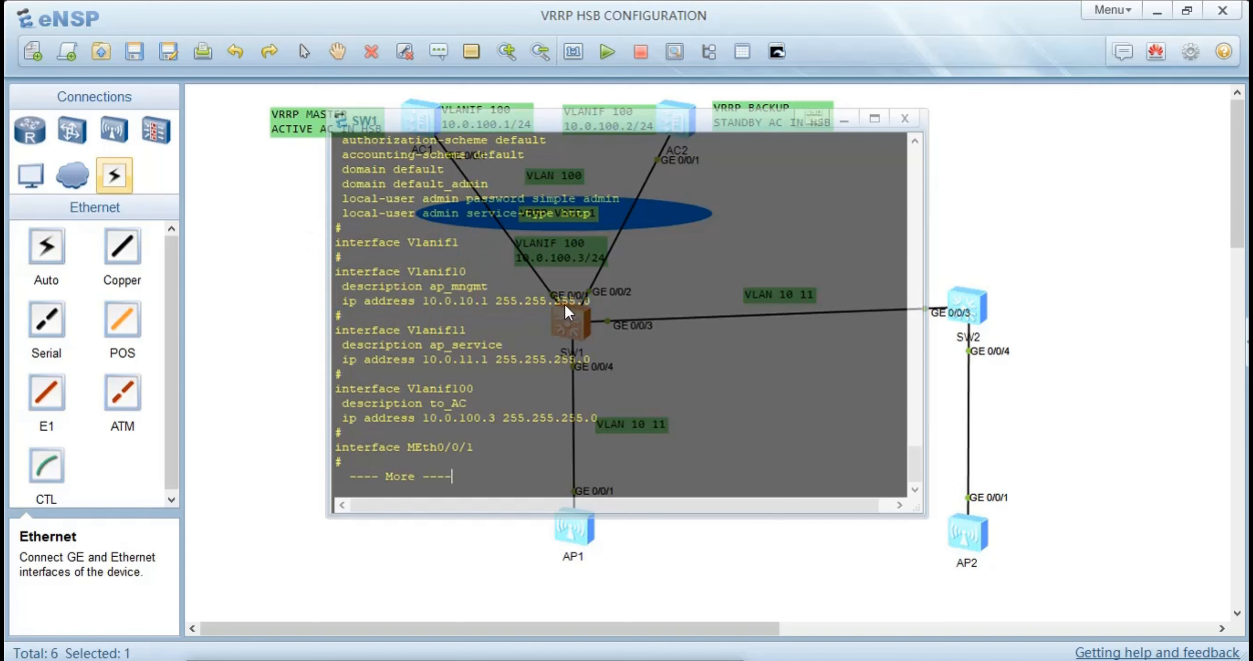
pyautogui.moveTo(590, 302); pyautogui.dragTo(304, 270)
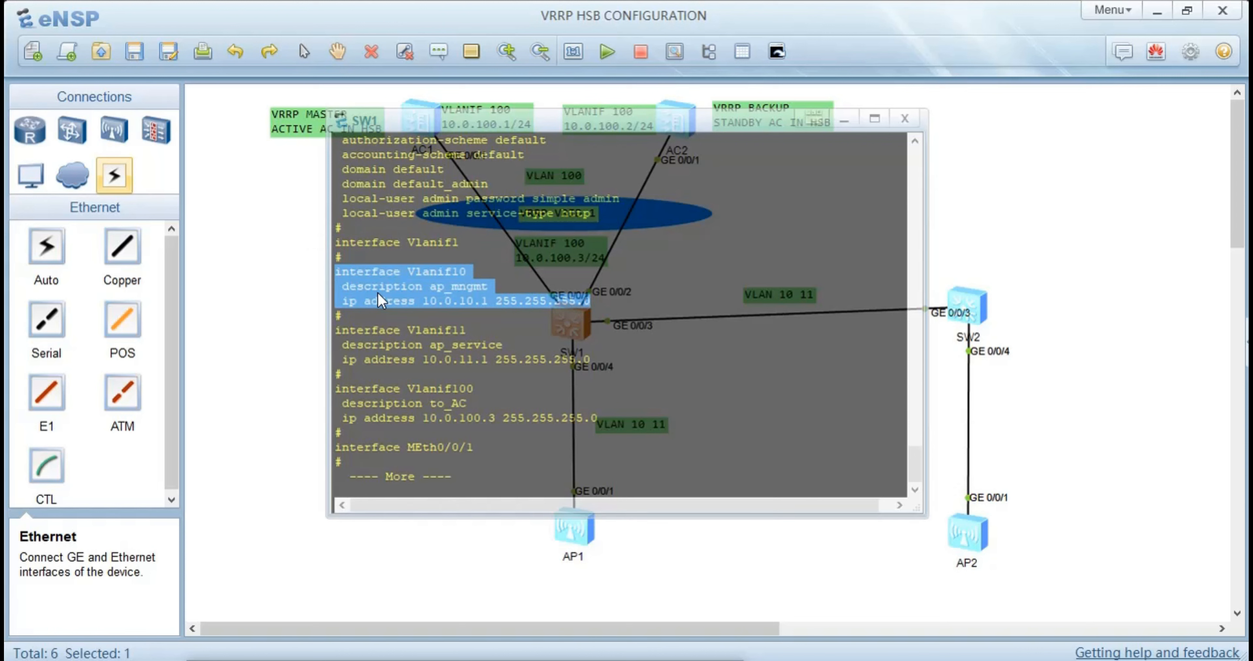
pyautogui.click(469, 283)
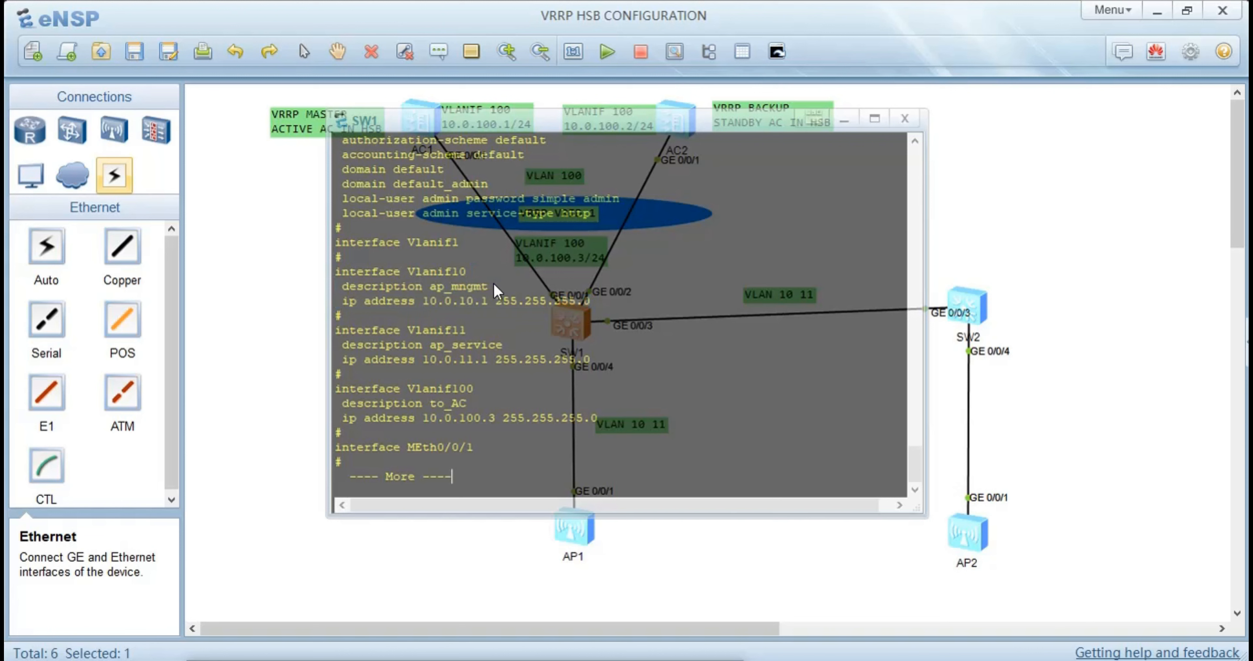
pyautogui.moveTo(488, 286); pyautogui.dragTo(339, 287)
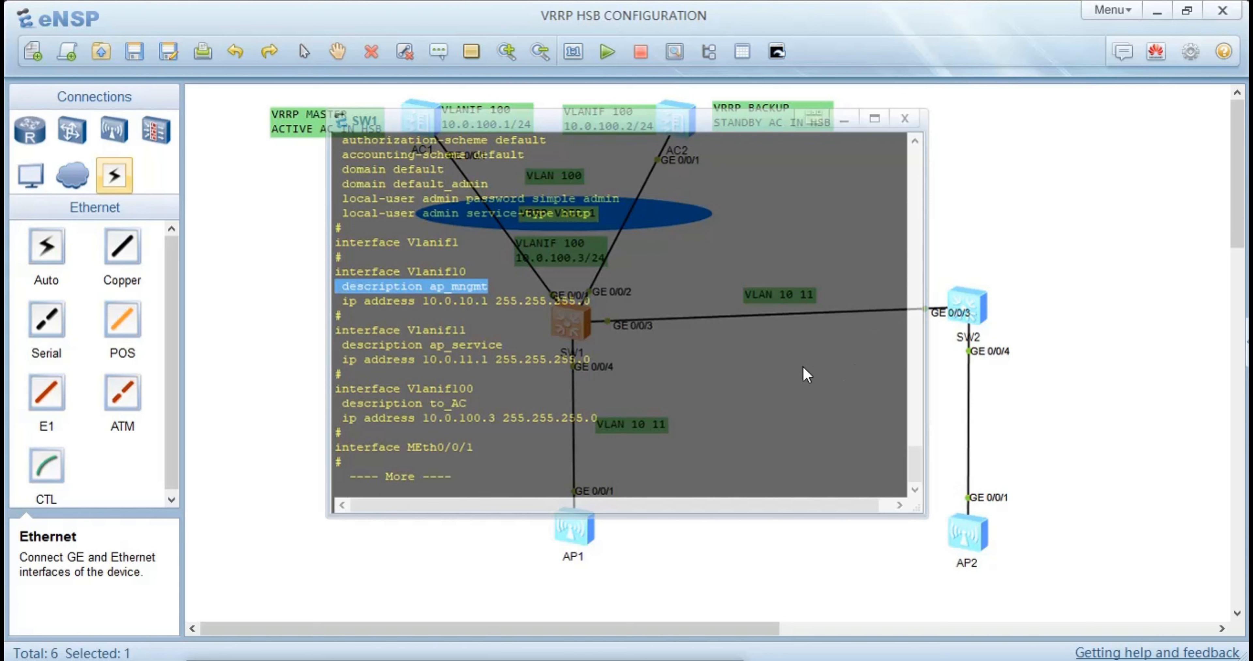
pyautogui.press('Return')
pyautogui.press('Return')
pyautogui.press('Return')
pyautogui.press('Return')
pyautogui.press('Return')
pyautogui.press('Return')
pyautogui.press('Return')
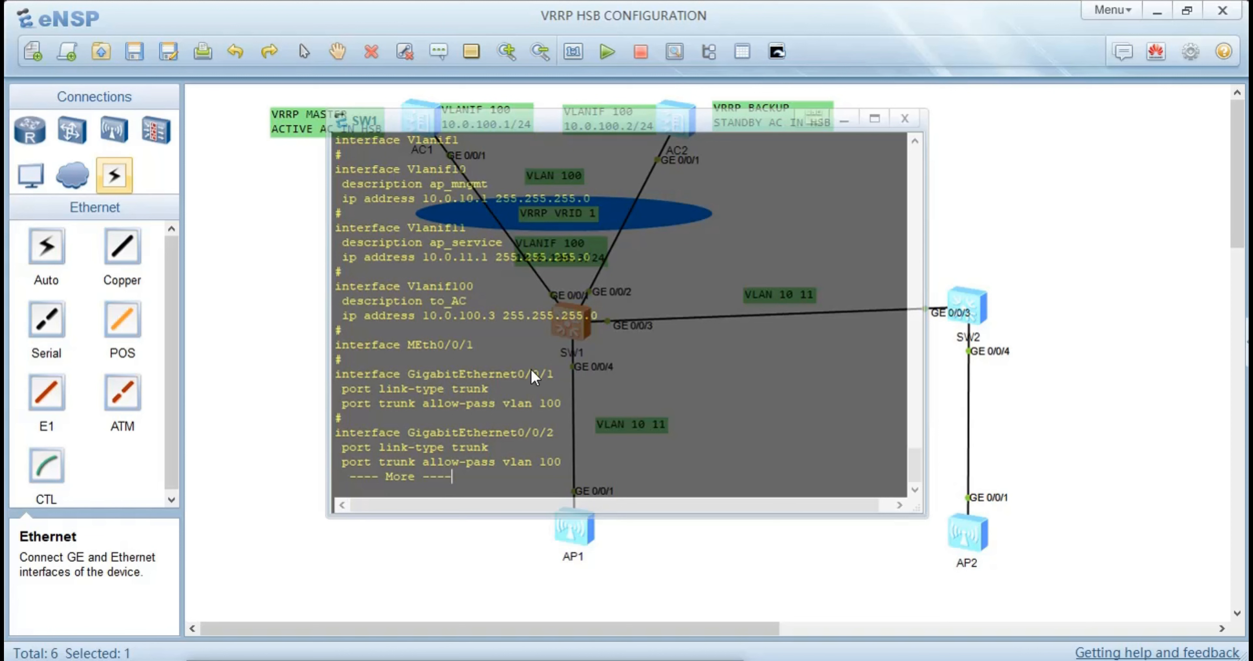
pyautogui.moveTo(622, 331); pyautogui.dragTo(322, 164)
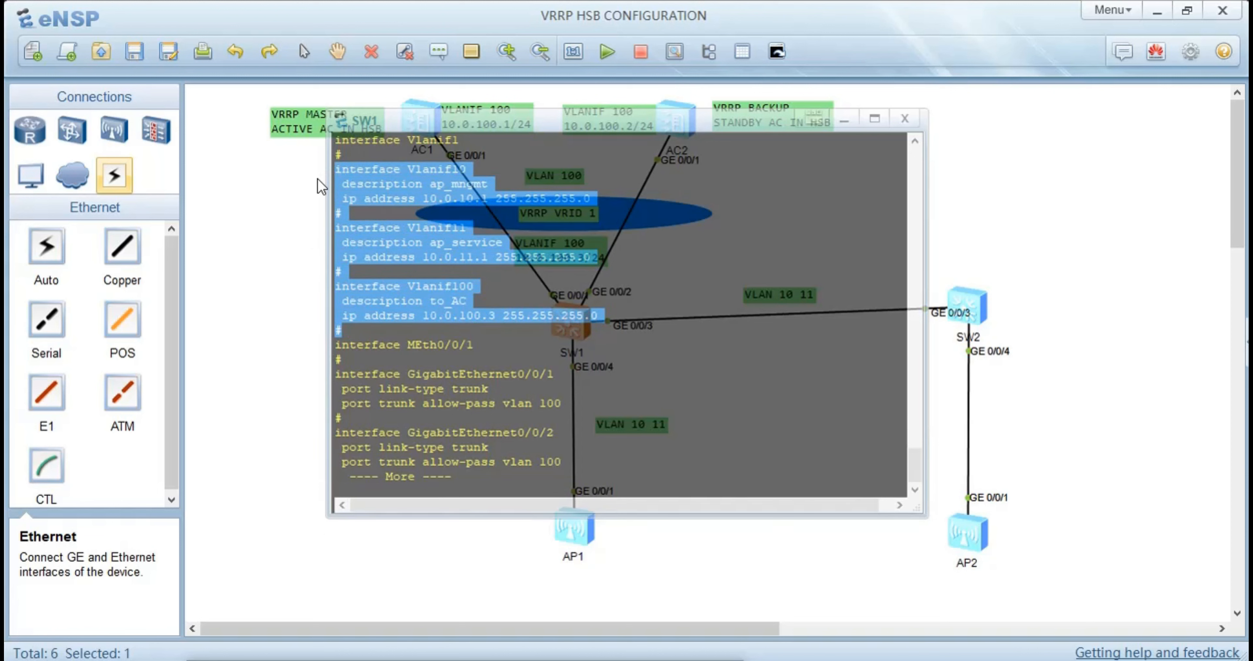
pyautogui.click(525, 307)
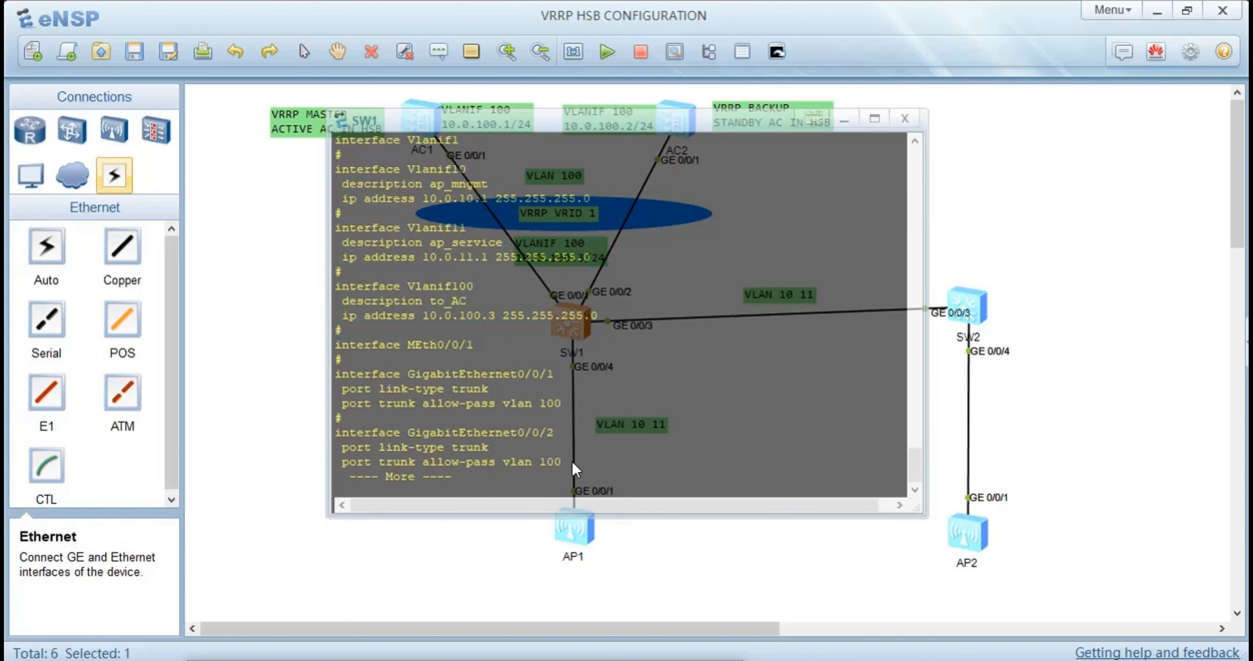
# Page through the rest of SW1's configuration to check the trunk settings on its GigabitEthernet interfaces
pyautogui.press('Return')
pyautogui.press('Return')
pyautogui.press('Return')
pyautogui.press('Return')
pyautogui.press('Return')
pyautogui.press('Return')
pyautogui.press('Return')
pyautogui.press('Return')
pyautogui.press('Return')
pyautogui.press('Return')
pyautogui.press('Return')
pyautogui.press('Return')
pyautogui.press('Return')
pyautogui.press('Return')
pyautogui.press('Return')
pyautogui.press('Return')
pyautogui.press('Return')
pyautogui.press('Return')
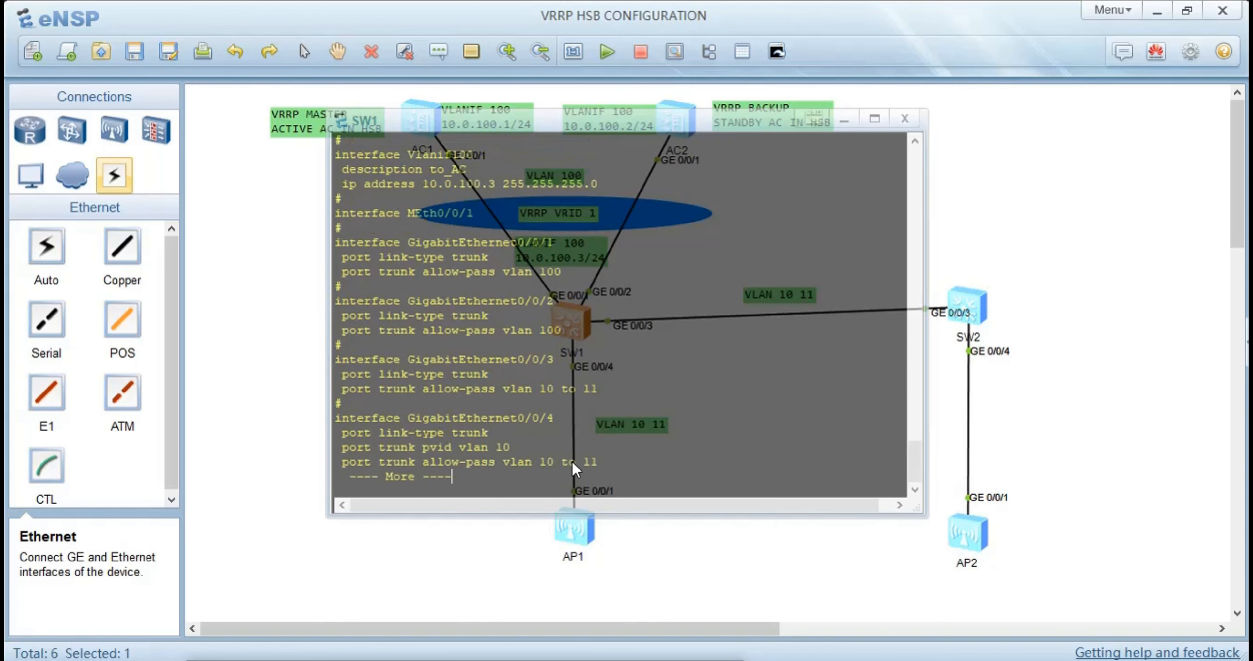
pyautogui.press('Return')
pyautogui.press('Return')
pyautogui.press('Return')
pyautogui.press('Return')
pyautogui.press('Return')
pyautogui.press('Return')
pyautogui.press('Return')
pyautogui.press('Return')
pyautogui.press('Return')
pyautogui.press('Return')
pyautogui.press('Return')
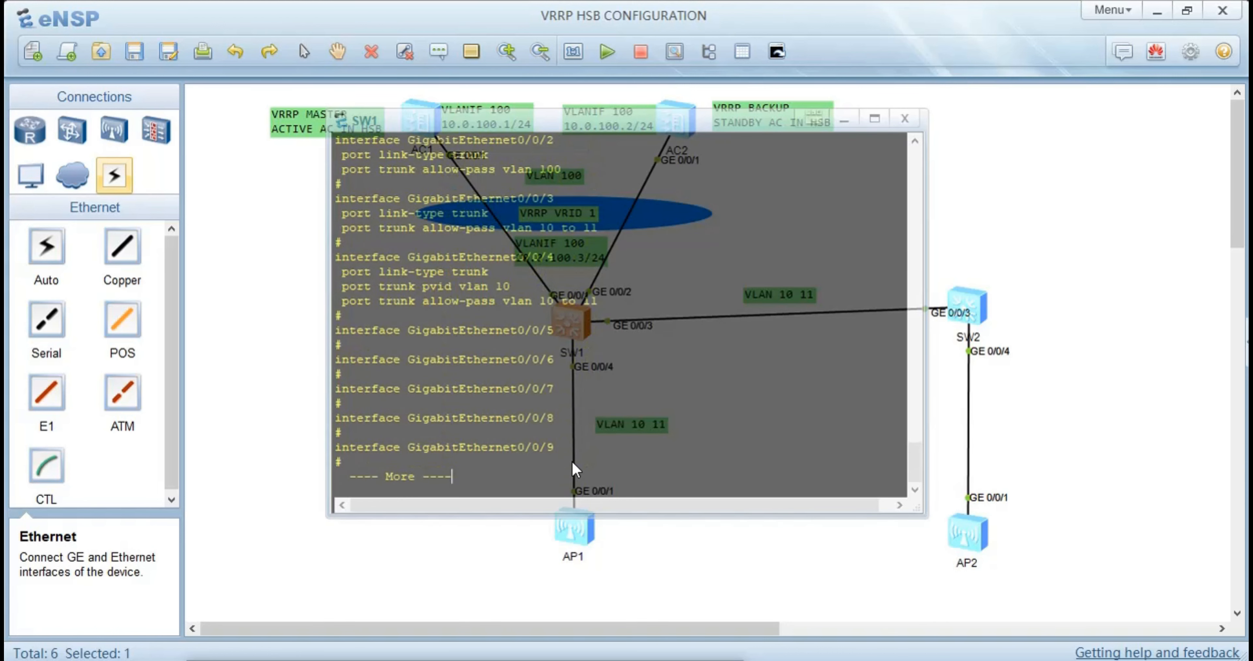
pyautogui.press('Return')
pyautogui.press('Return')
pyautogui.press('Return')
pyautogui.press('Return')
pyautogui.press('Return')
pyautogui.press('Return')
pyautogui.press('Return')
pyautogui.press('Return')
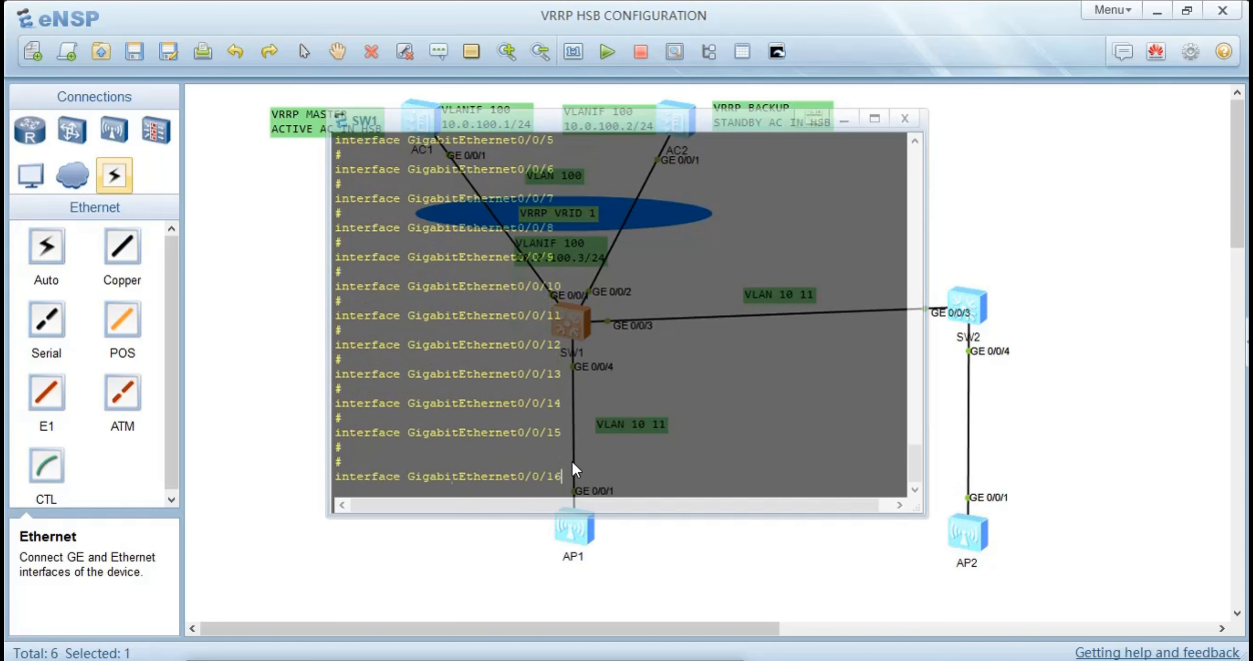
# Leave SW1's console and open the command-line console of AC1
pyautogui.click(241, 359)
pyautogui.doubleClick(406, 130)
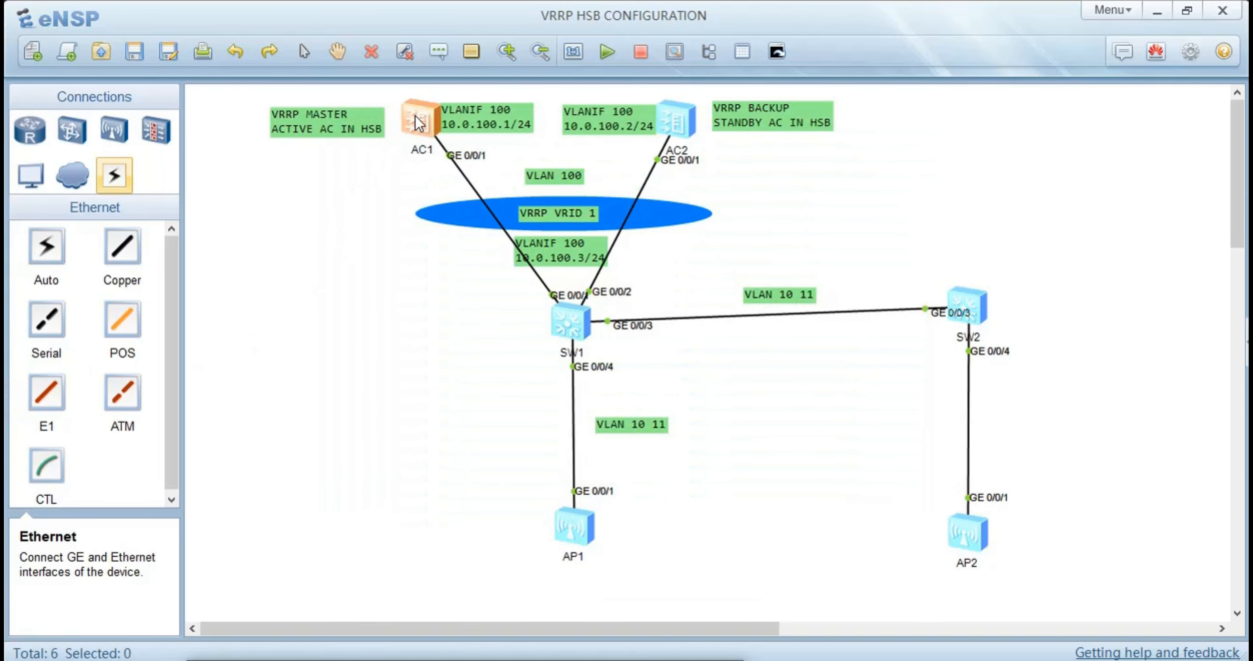
pyautogui.press('Return')
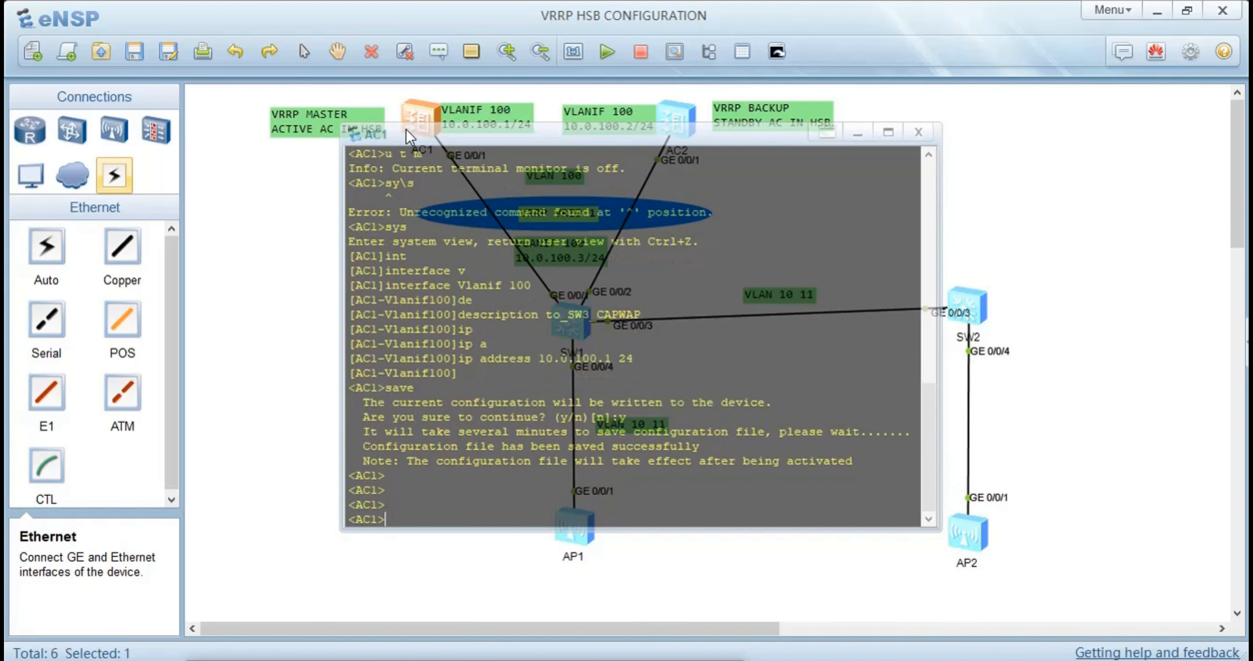
# Display AC1's current configuration and examine its Vlanif100 and GigabitEthernet0/0/1 entries, highlighting them
pyautogui.write('dis cu')
pyautogui.press('Return')
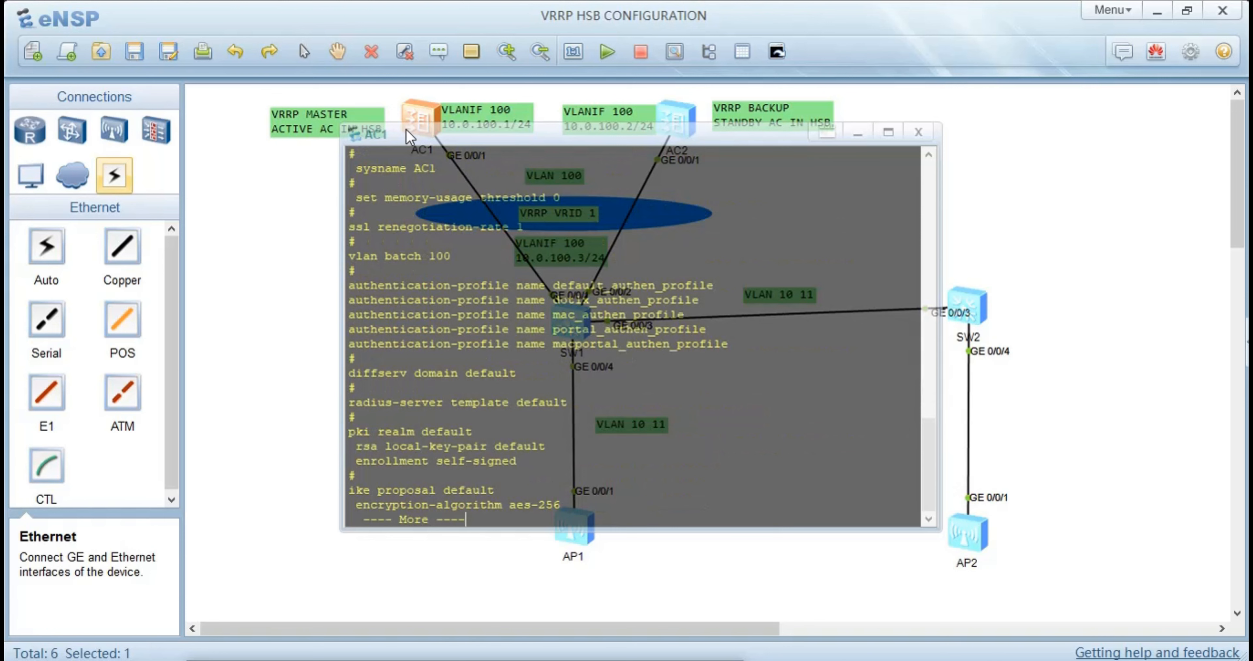
pyautogui.press('Return')
pyautogui.press('Return')
pyautogui.press('Return')
pyautogui.press('Return')
pyautogui.press('Return')
pyautogui.press('Return')
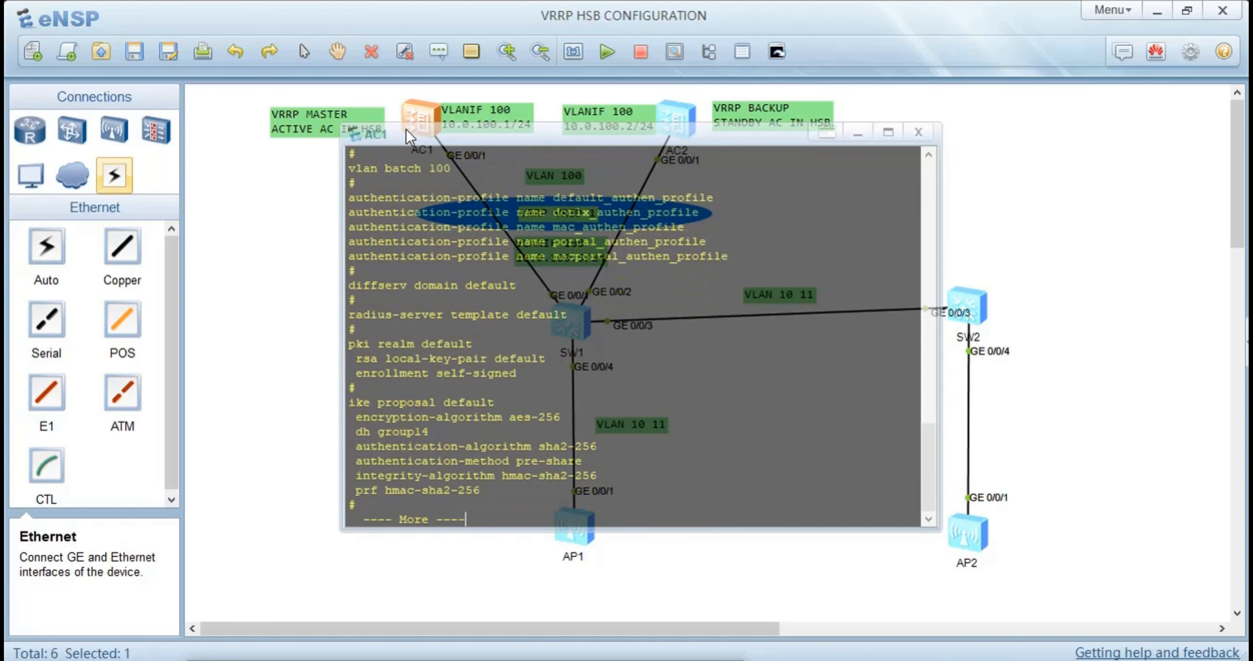
pyautogui.press('Return')
pyautogui.press('Return')
pyautogui.press('Return')
pyautogui.press('Return')
pyautogui.press('Return')
pyautogui.press('Return')
pyautogui.press('Return')
pyautogui.press('Return')
pyautogui.press('Return')
pyautogui.press('Return')
pyautogui.press('Return')
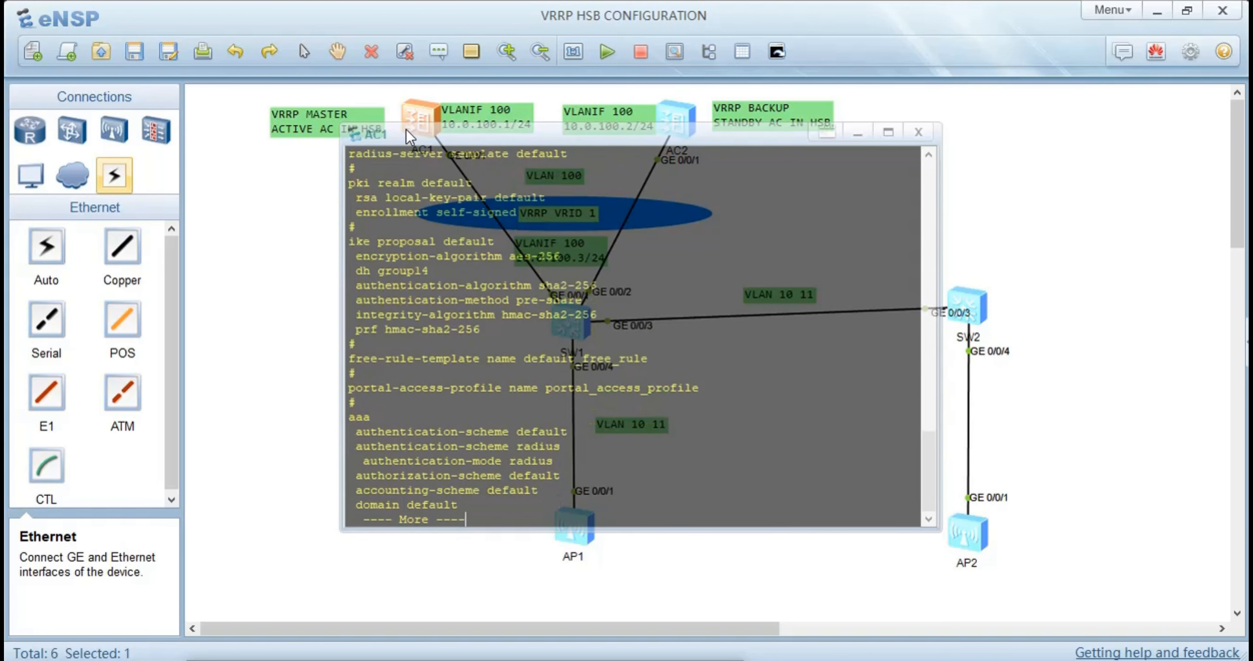
pyautogui.press('Return')
pyautogui.press('Return')
pyautogui.press('Return')
pyautogui.press('Return')
pyautogui.press('Return')
pyautogui.press('Return')
pyautogui.press('Return')
pyautogui.press('Return')
pyautogui.press('Return')
pyautogui.press('Return')
pyautogui.press('Return')
pyautogui.press('Return')
pyautogui.press('Return')
pyautogui.press('Return')
pyautogui.press('Return')
pyautogui.press('Return')
pyautogui.press('Return')
pyautogui.press('Return')
pyautogui.press('Return')
pyautogui.press('Return')
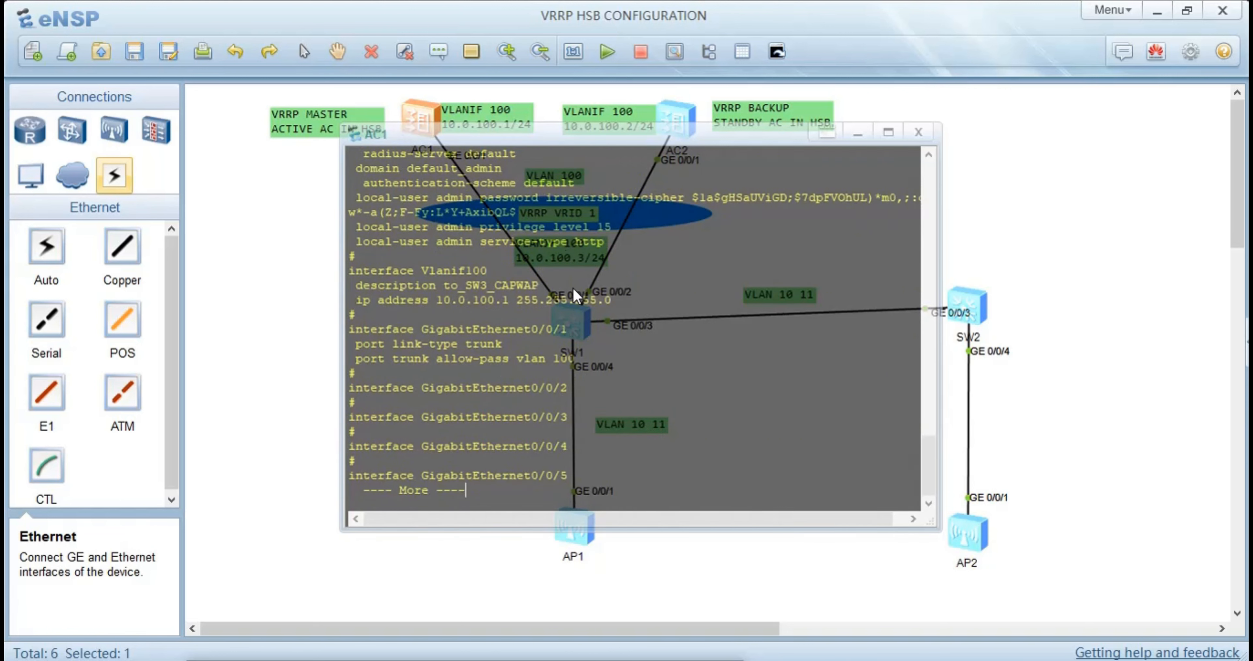
pyautogui.moveTo(574, 358); pyautogui.dragTo(299, 276)
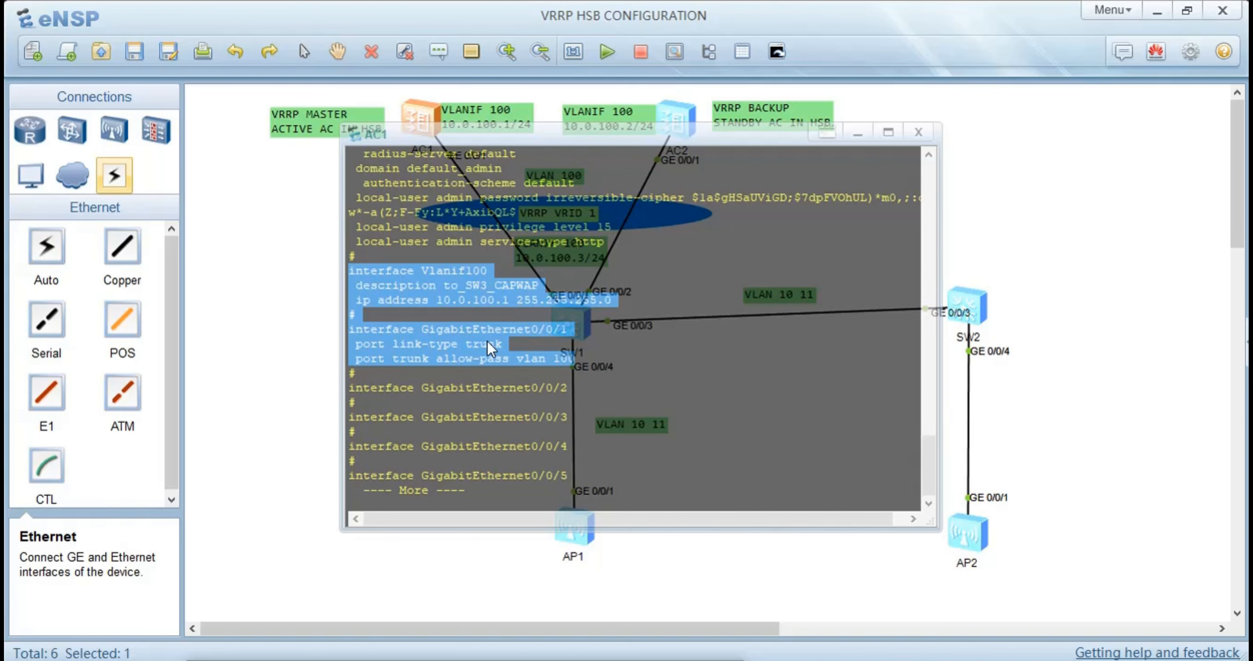
pyautogui.click(248, 261)
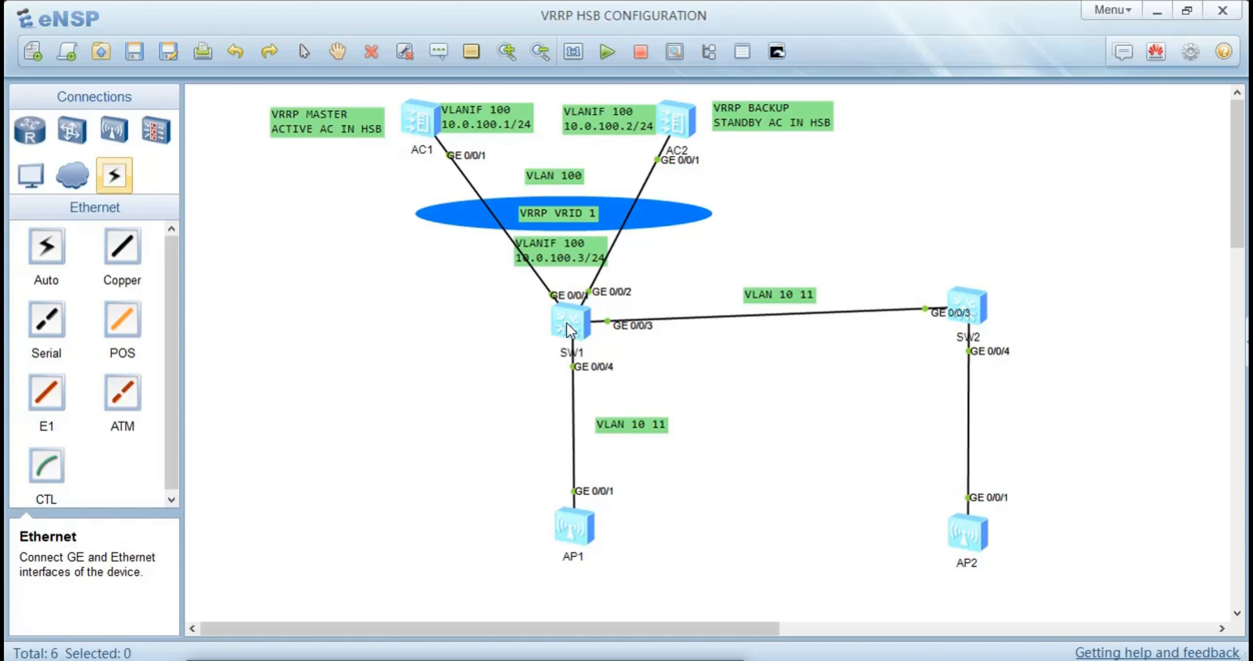
# Return to AC1's console and page through the rest of its configuration until the user-view prompt
pyautogui.doubleClick(423, 125)
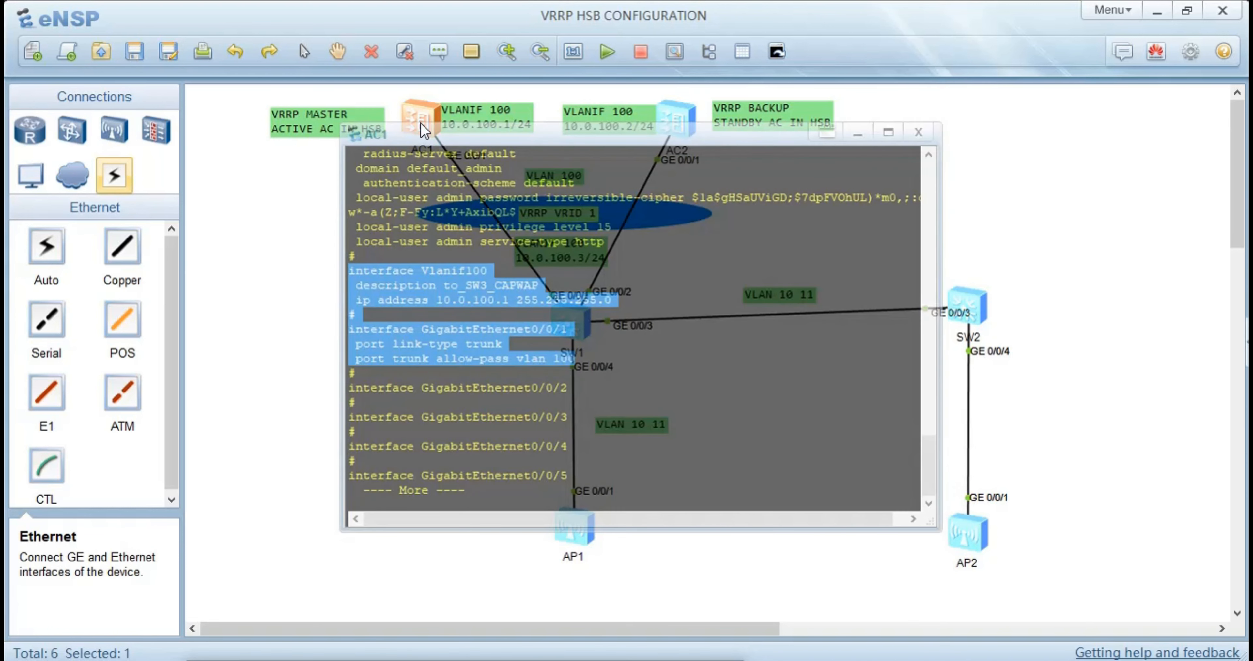
pyautogui.press('Return')
pyautogui.press('Return')
pyautogui.press('Return')
pyautogui.press('Return')
pyautogui.press('Return')
pyautogui.press('Return')
pyautogui.press('Return')
pyautogui.press('Return')
pyautogui.press('Return')
pyautogui.press('Return')
pyautogui.press('Return')
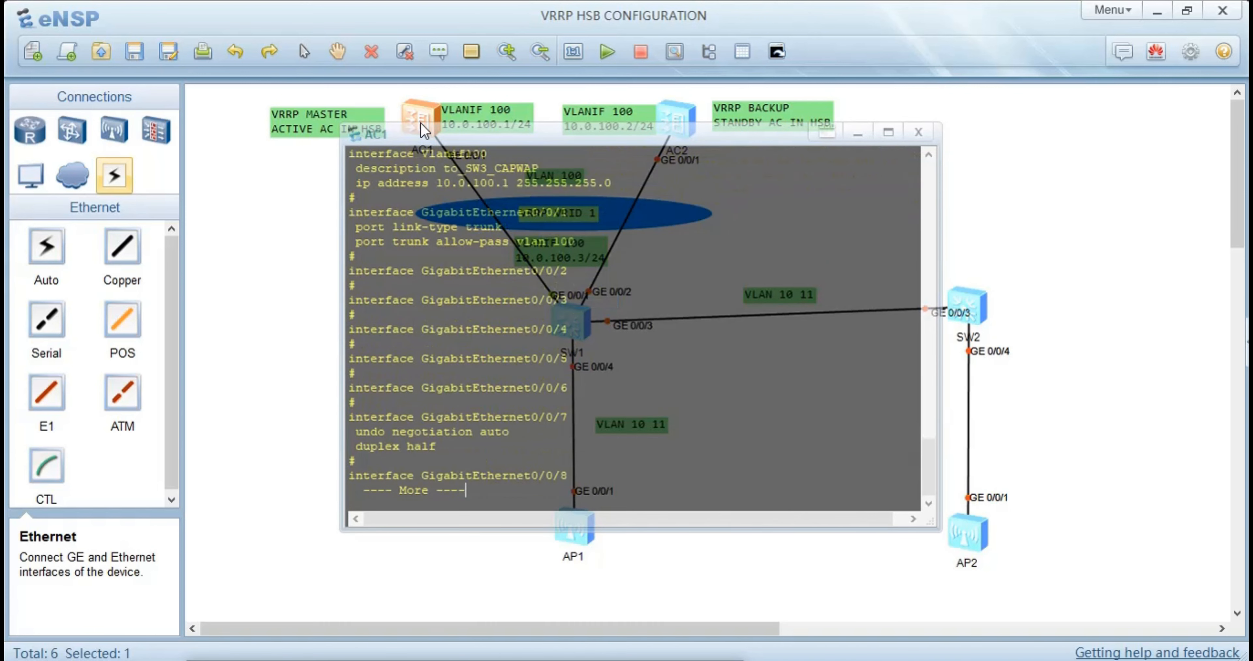
pyautogui.press('Return')
pyautogui.press('Return')
pyautogui.press('Return')
pyautogui.press('Return')
pyautogui.press('Return')
pyautogui.press('Return')
pyautogui.press('Return')
pyautogui.press('Return')
pyautogui.press('Return')
pyautogui.press('Return')
pyautogui.press('Return')
pyautogui.press('Return')
pyautogui.press('Return')
pyautogui.press('Return')
pyautogui.press('Return')
pyautogui.press('Return')
pyautogui.press('Return')
pyautogui.press('Return')
pyautogui.press('Return')
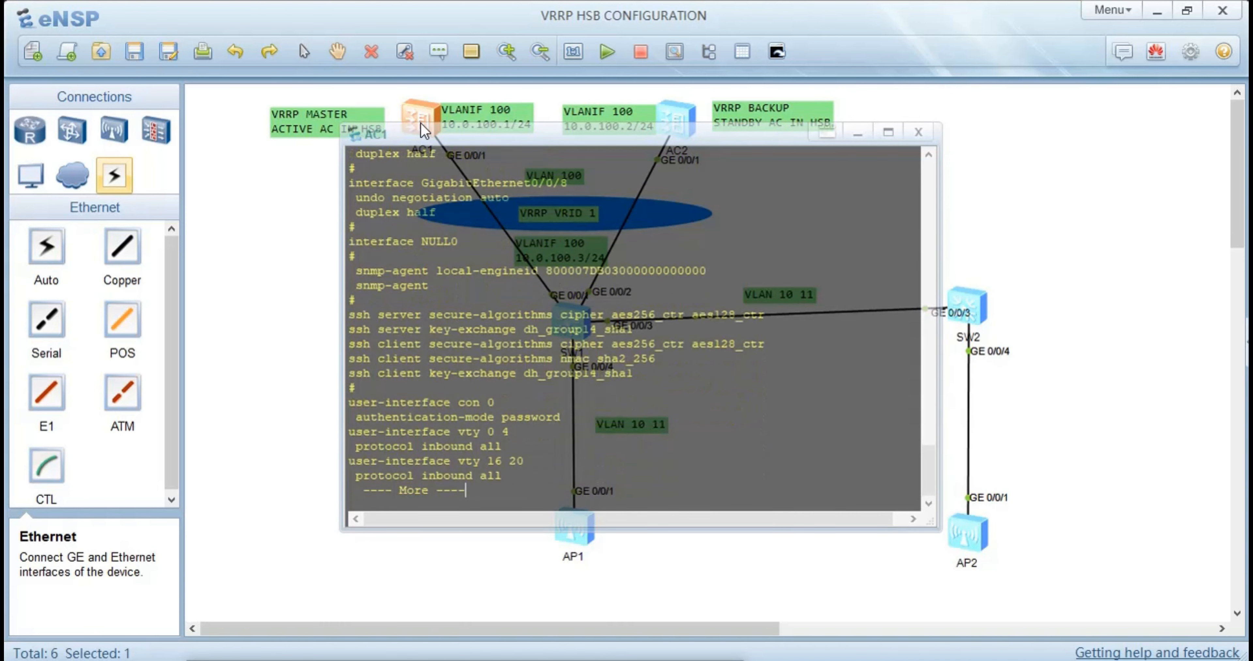
pyautogui.press('Return')
pyautogui.press('Return')
pyautogui.press('Return')
pyautogui.press('Return')
pyautogui.press('Return')
pyautogui.press('Return')
pyautogui.press('Return')
pyautogui.press('Return')
pyautogui.press('Return')
pyautogui.press('Return')
pyautogui.press('Return')
pyautogui.press('Return')
pyautogui.press('Return')
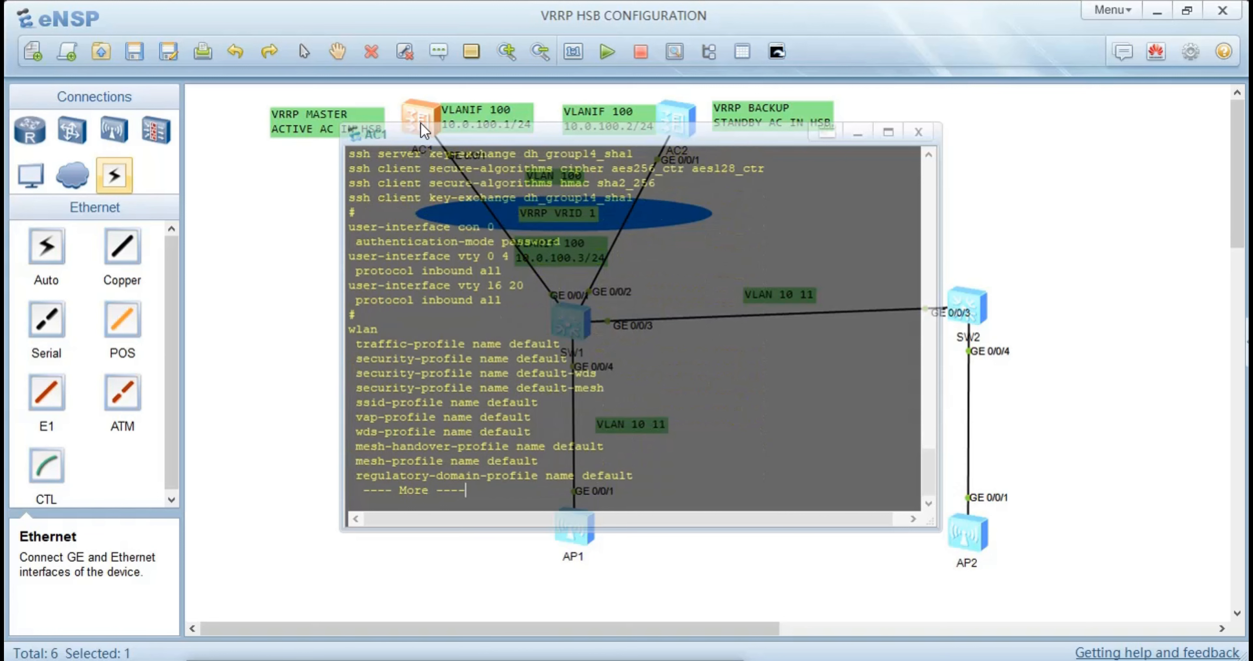
pyautogui.press('Return')
pyautogui.press('Return')
pyautogui.press('Return')
pyautogui.press('Return')
pyautogui.press('Return')
pyautogui.press('Return')
pyautogui.press('Return')
pyautogui.press('Return')
pyautogui.press('Return')
pyautogui.press('Return')
pyautogui.press('Return')
pyautogui.press('Return')
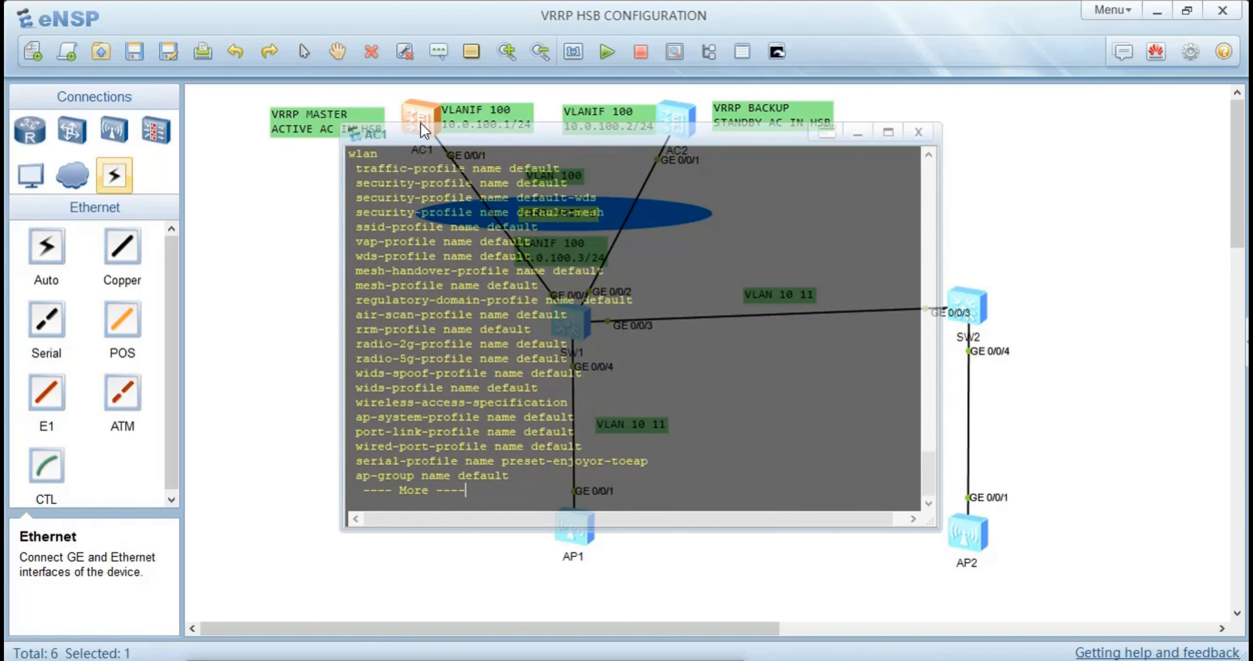
pyautogui.press('Return')
pyautogui.press('Return')
pyautogui.press('Return')
pyautogui.press('Return')
pyautogui.press('Return')
pyautogui.press('Return')
pyautogui.press('Return')
pyautogui.press('Return')
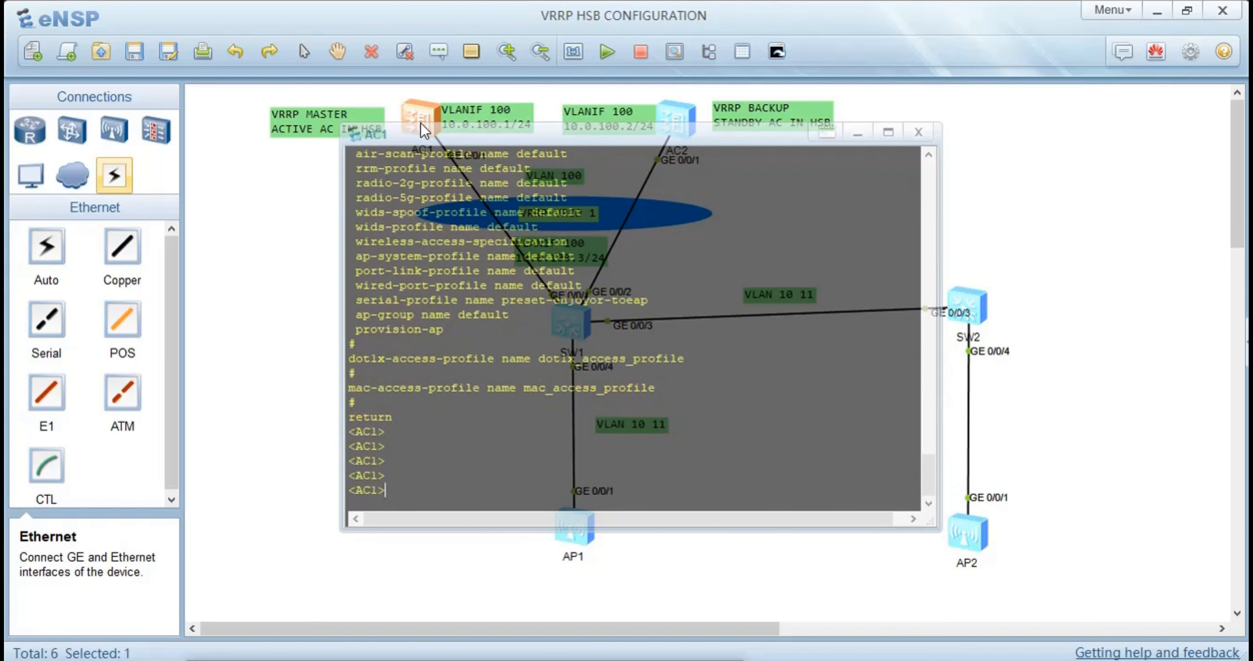
# Turn off terminal monitoring on AC1 and enter the system view
pyautogui.write('u t m')
pyautogui.press('Return')
pyautogui.write('sys')
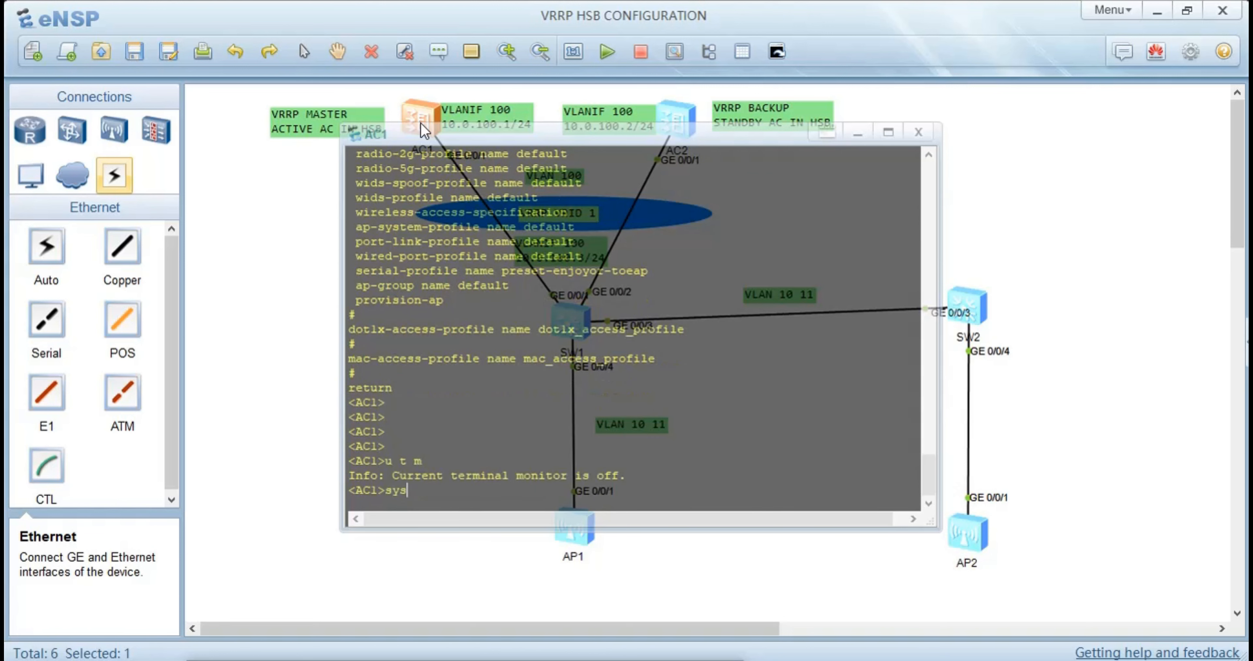
pyautogui.press('Return')
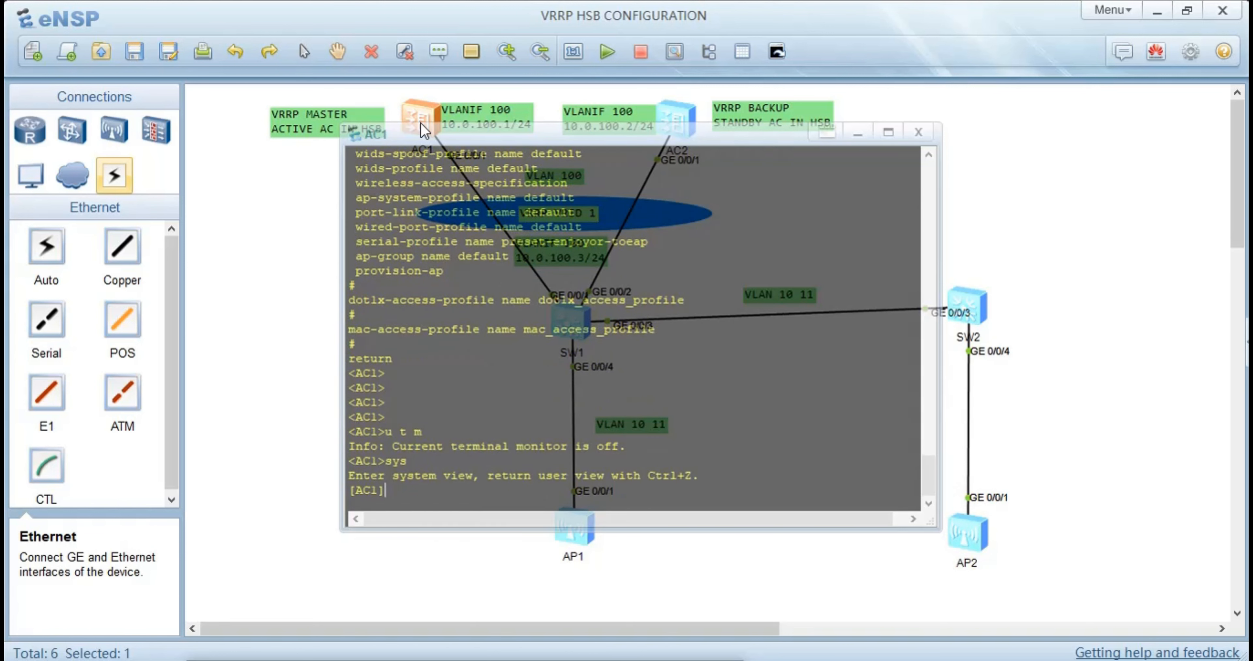
# Add a static route on AC1 to network 10.0.10.0 with mask length 24 and next hop 10.0.100.3
pyautogui.write('ip r')
pyautogui.press('Tab')
pyautogui.press('Tab')
pyautogui.press('Tab')
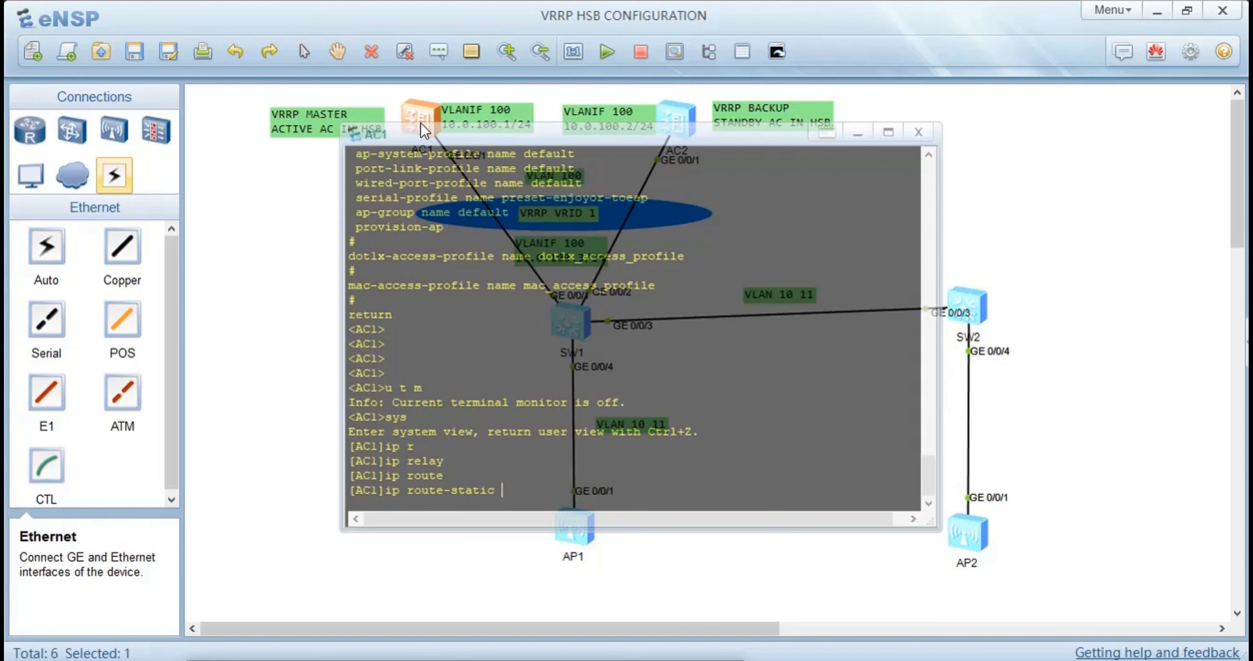
pyautogui.write('10.0.10.0 24 10.0.100.3')
pyautogui.press('Return')
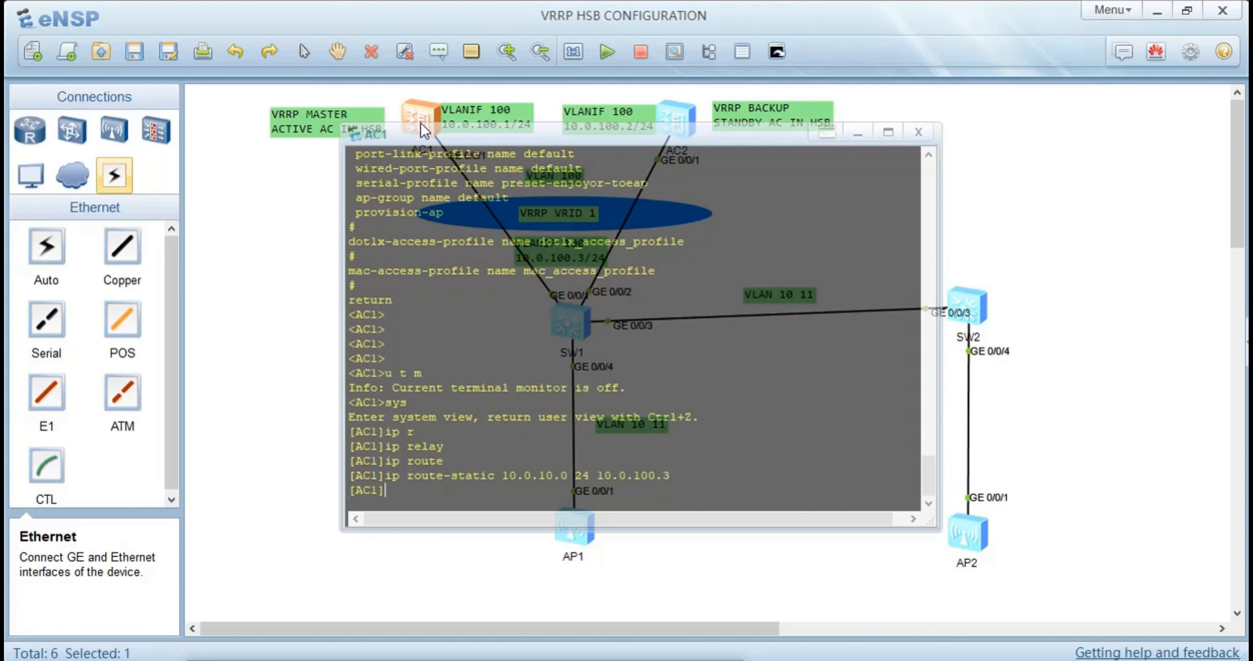
# Switch to AC2's console, turn off terminal monitoring and enter the system view
pyautogui.click(259, 213)
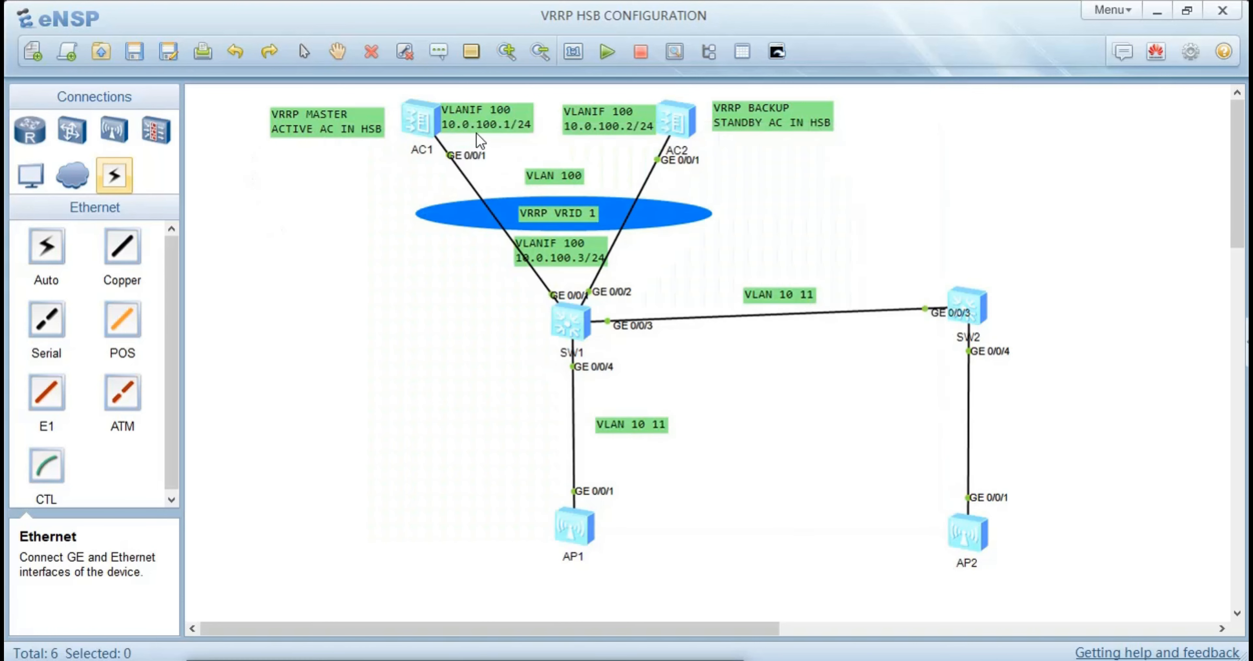
pyautogui.doubleClick(688, 122)
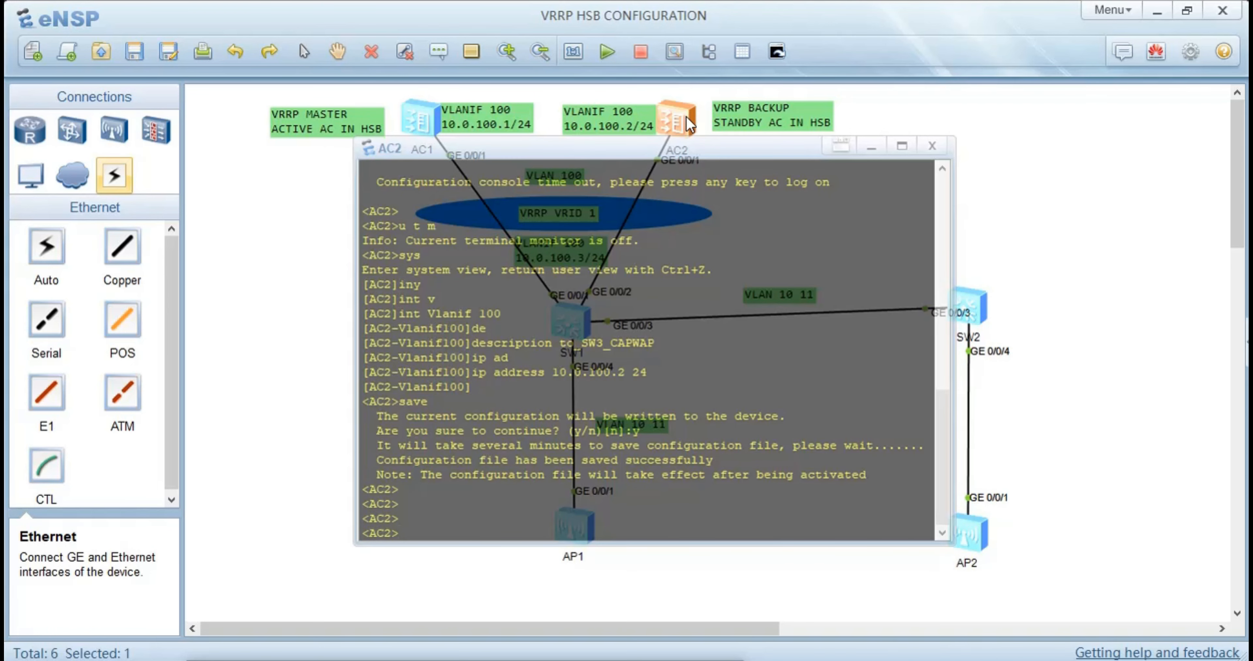
pyautogui.press('Return')
pyautogui.press('Return')
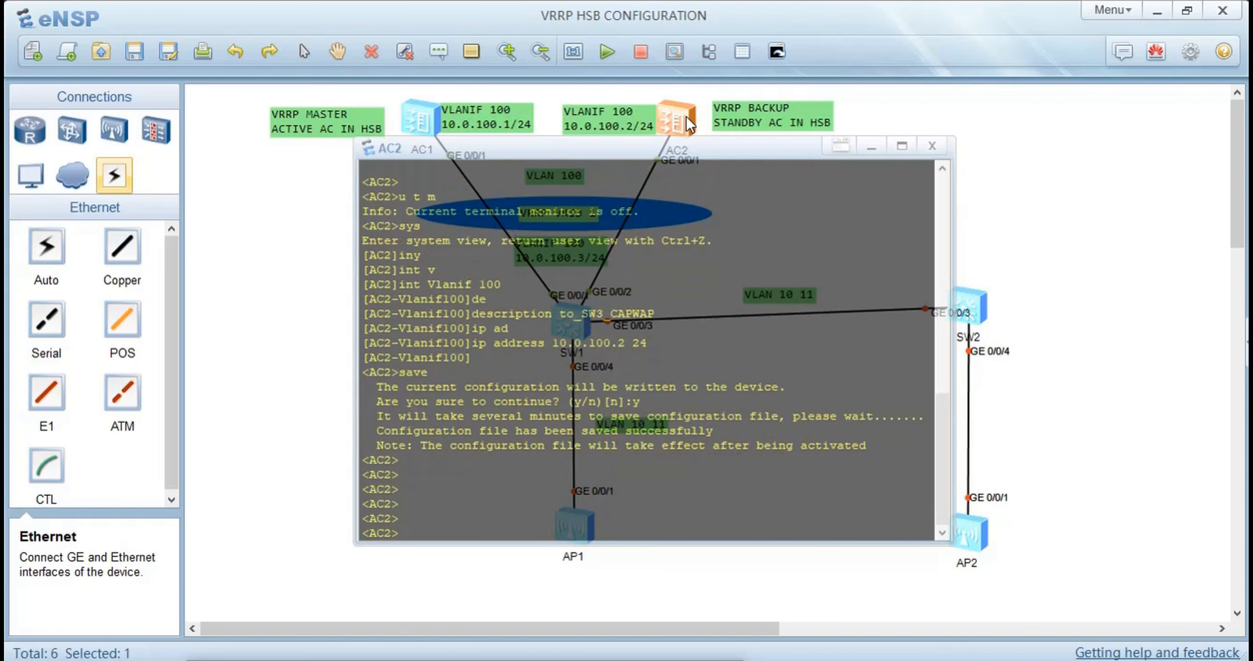
pyautogui.write('u t m')
pyautogui.press('Return')
pyautogui.write('sys')
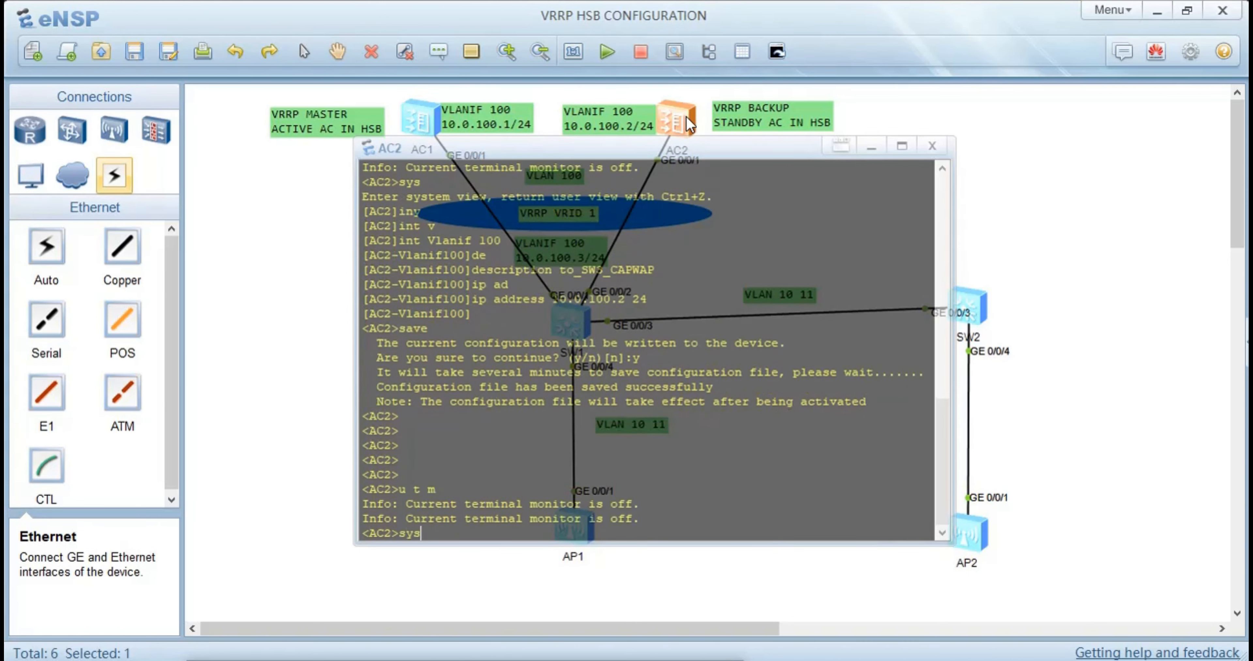
pyautogui.press('Return')
# Add a static route on AC2 to network 10.0.10.0 with mask length 24 and next hop 10.0.100.3
pyautogui.write('ip ')
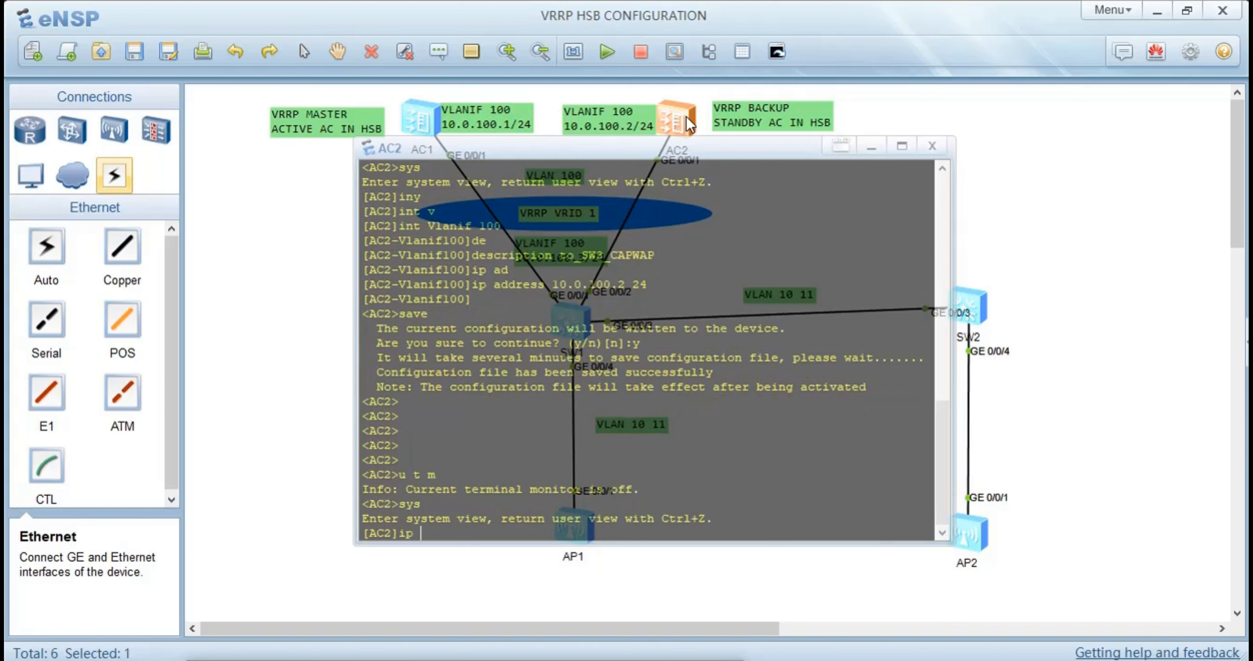
pyautogui.write('rpou')
pyautogui.press('Tab')
pyautogui.press('Tab')
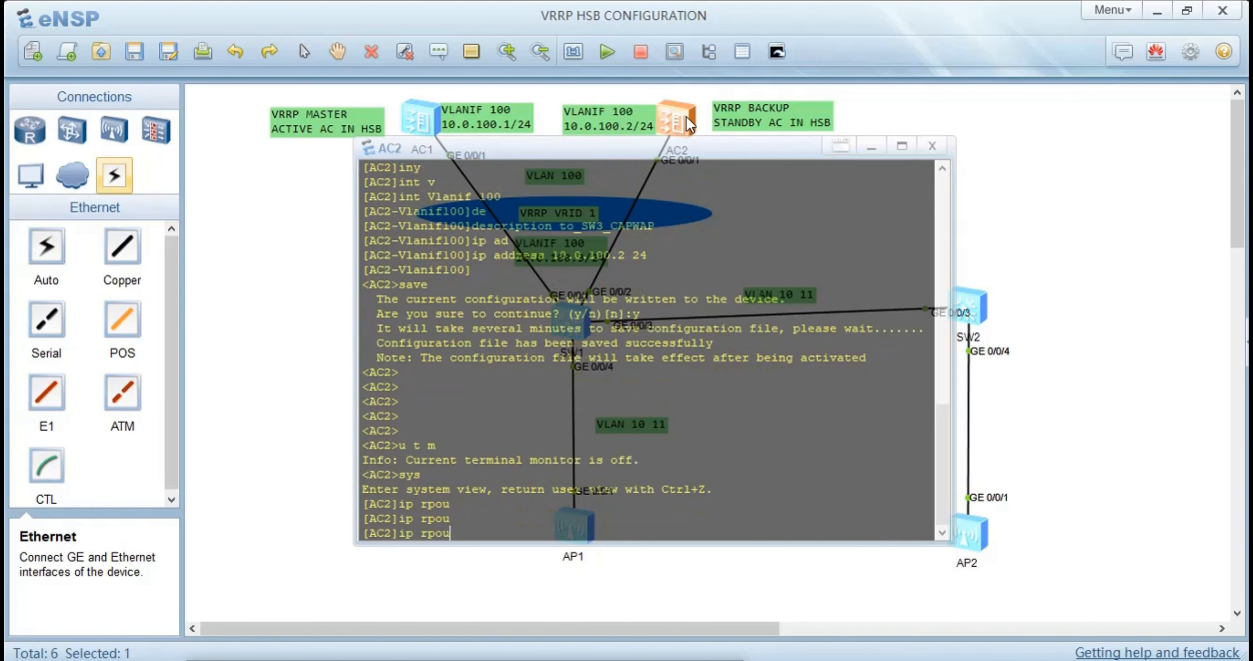
pyautogui.press('BackSpace')
pyautogui.press('BackSpace')
pyautogui.press('BackSpace')
pyautogui.write('ou')
pyautogui.press('Tab')
pyautogui.press('Tab')
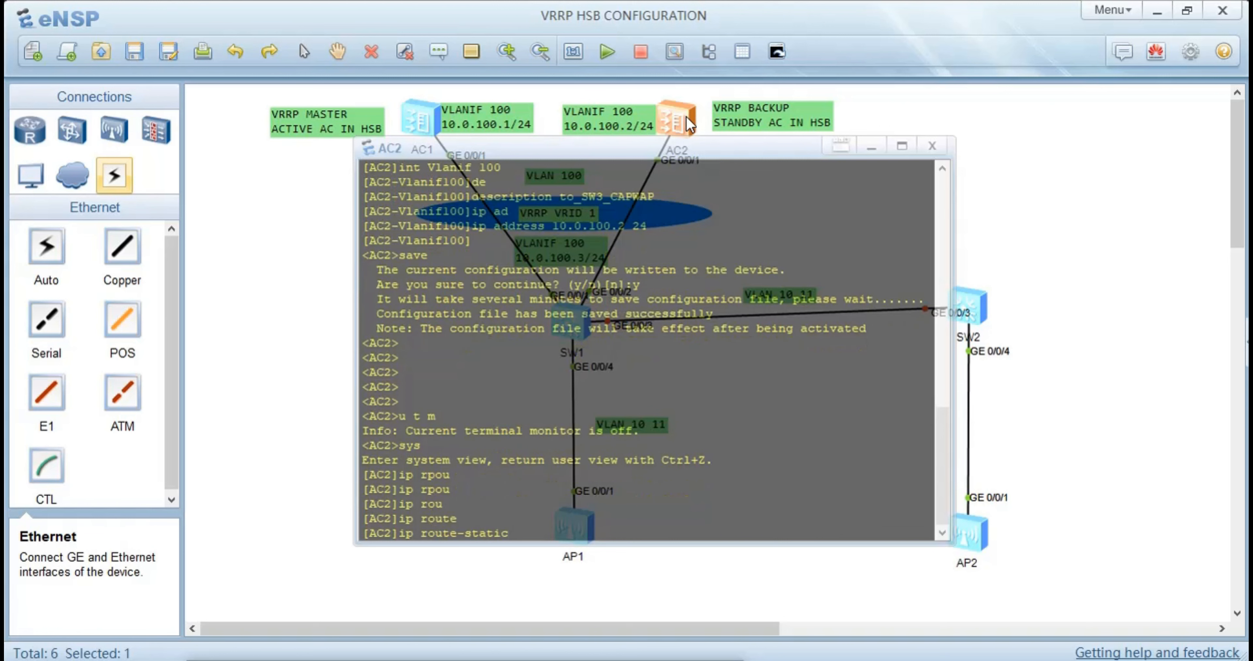
pyautogui.write('10.0.10.0 24 10.0.100.3')
pyautogui.press('Return')
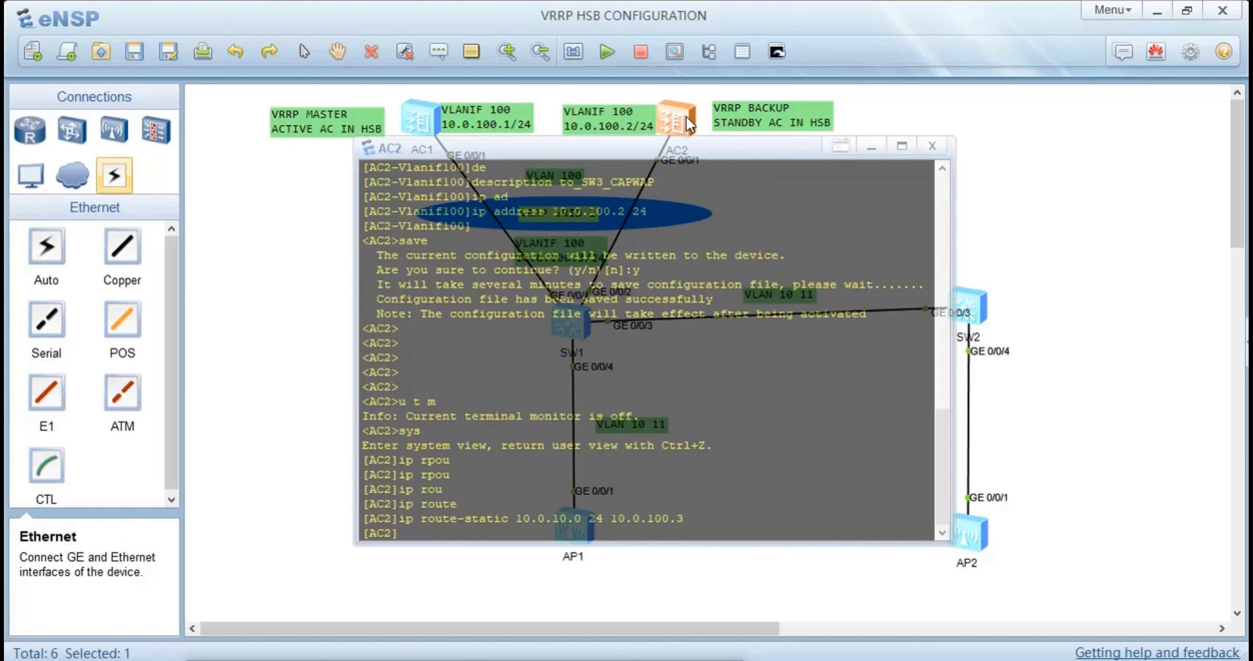
# Ping 10.0.10.1 from AC2 to test the static route
pyautogui.write('ping 10.0.10.1')
pyautogui.press('Return')
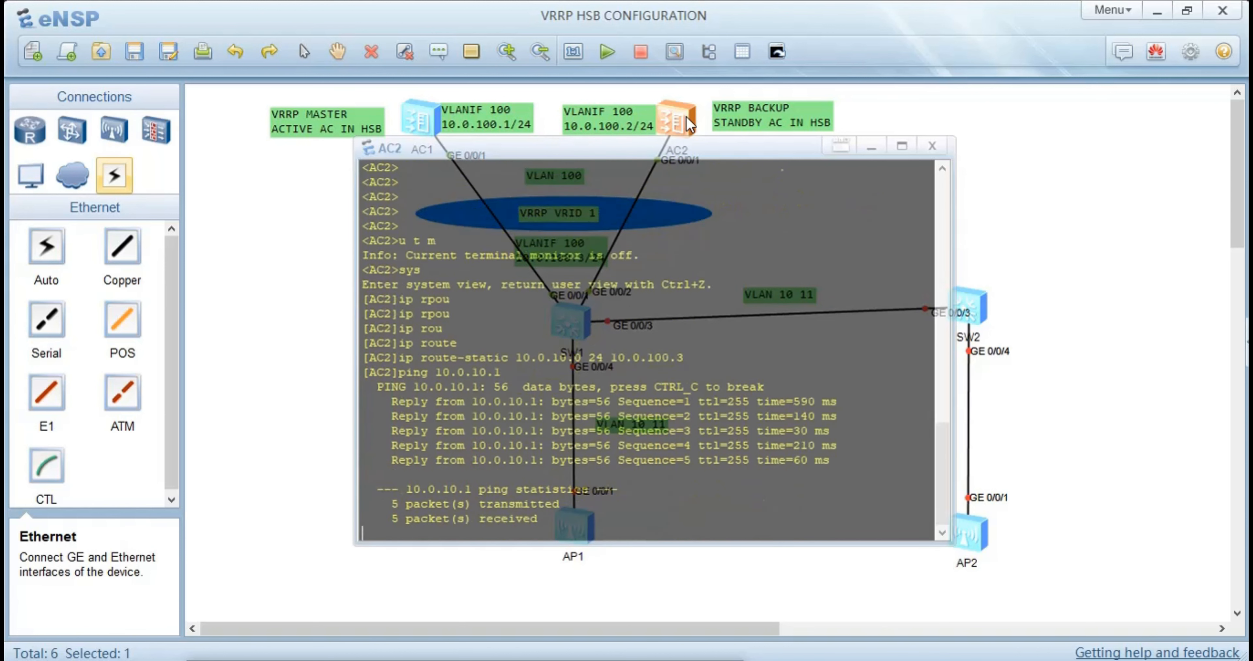
# Switch to SW1's console, page past the remaining configuration listing and enter the system view
pyautogui.click(290, 228)
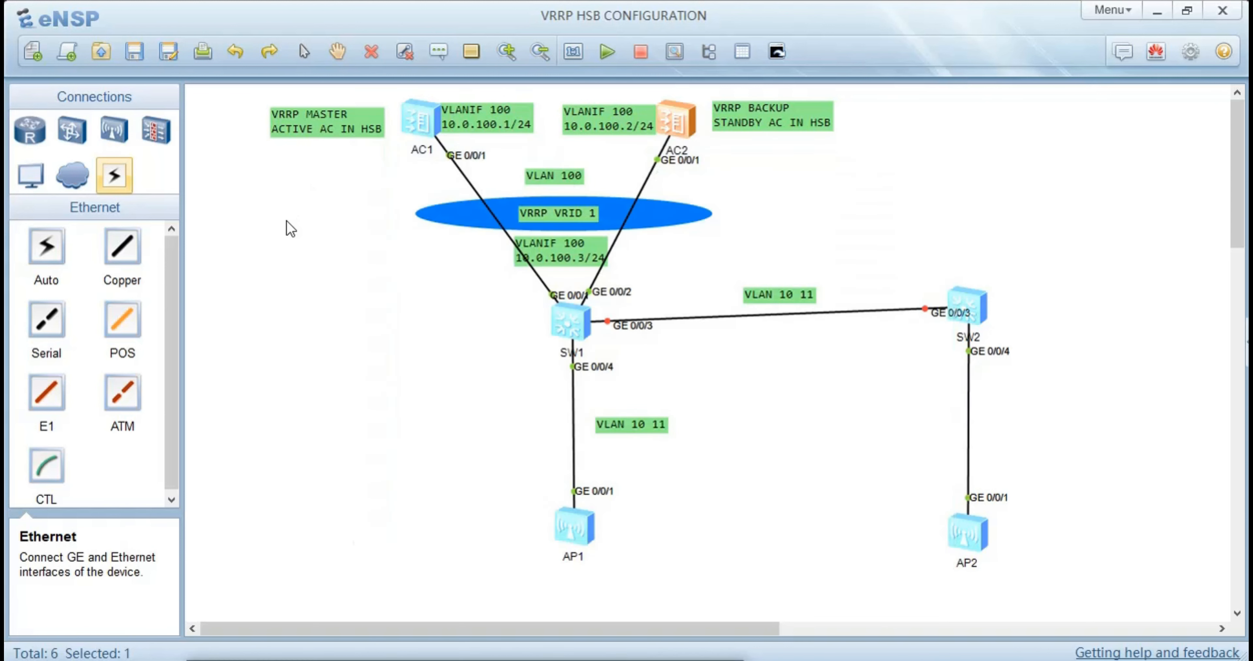
pyautogui.doubleClick(564, 324)
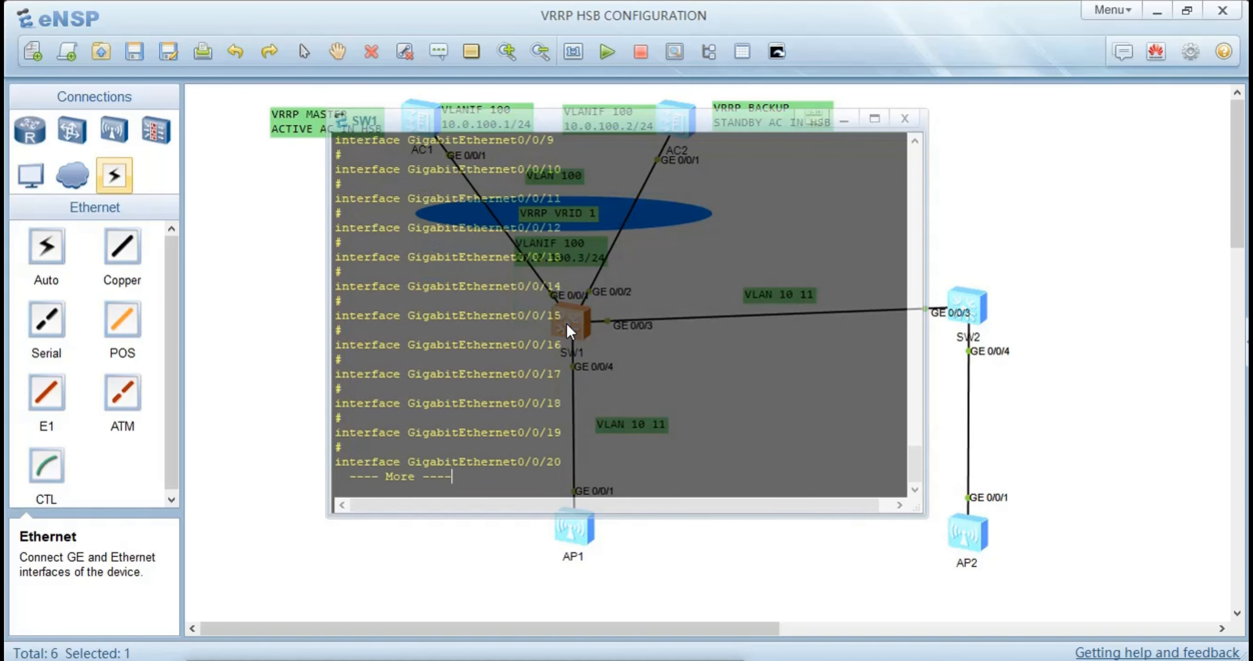
pyautogui.press('Return')
pyautogui.press('Return')
pyautogui.press('Return')
pyautogui.press('Return')
pyautogui.press('Return')
pyautogui.press('Return')
pyautogui.press('Return')
pyautogui.press('Return')
pyautogui.press('Return')
pyautogui.press('Return')
pyautogui.press('Return')
pyautogui.press('Return')
pyautogui.press('Return')
pyautogui.press('Return')
pyautogui.press('Return')
pyautogui.press('Return')
pyautogui.press('Return')
pyautogui.press('Return')
pyautogui.press('Return')
pyautogui.press('Return')
pyautogui.press('Return')
pyautogui.press('Return')
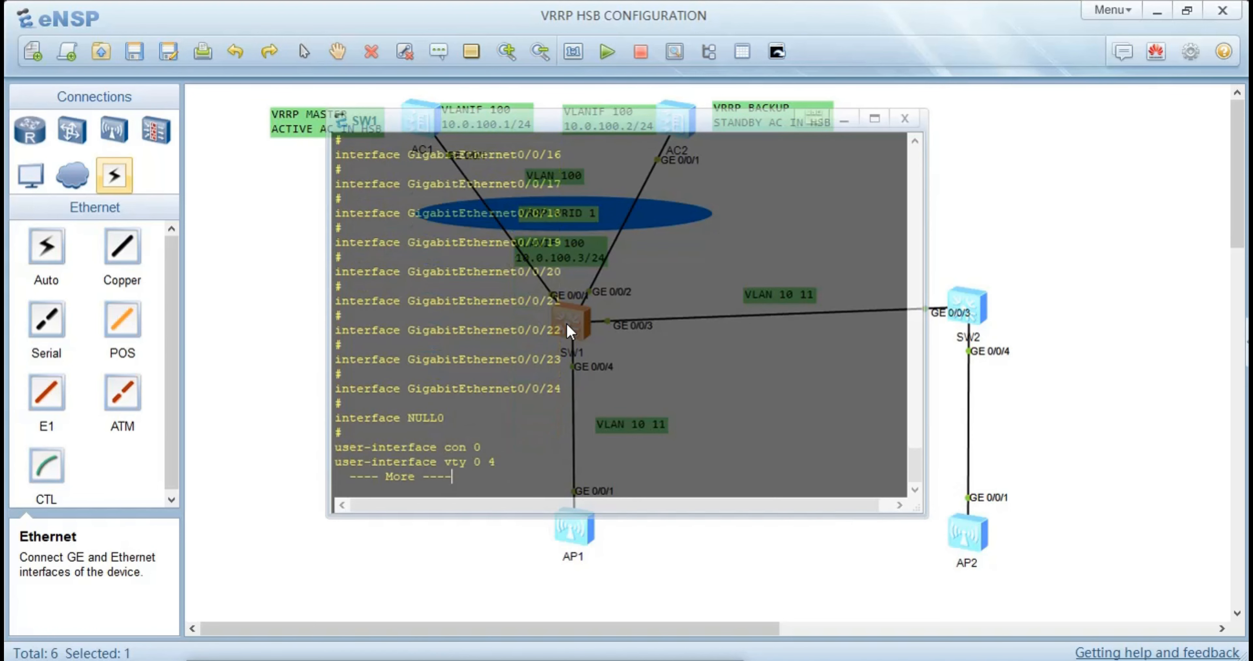
pyautogui.write('sys')
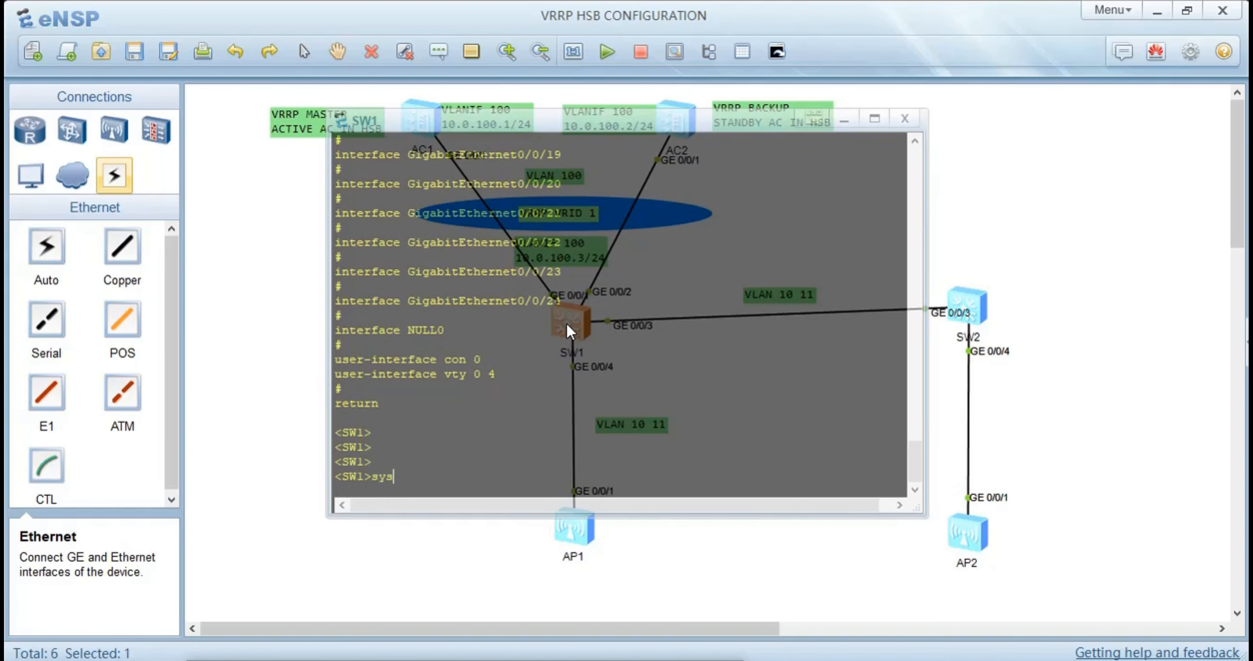
pyautogui.press('Return')
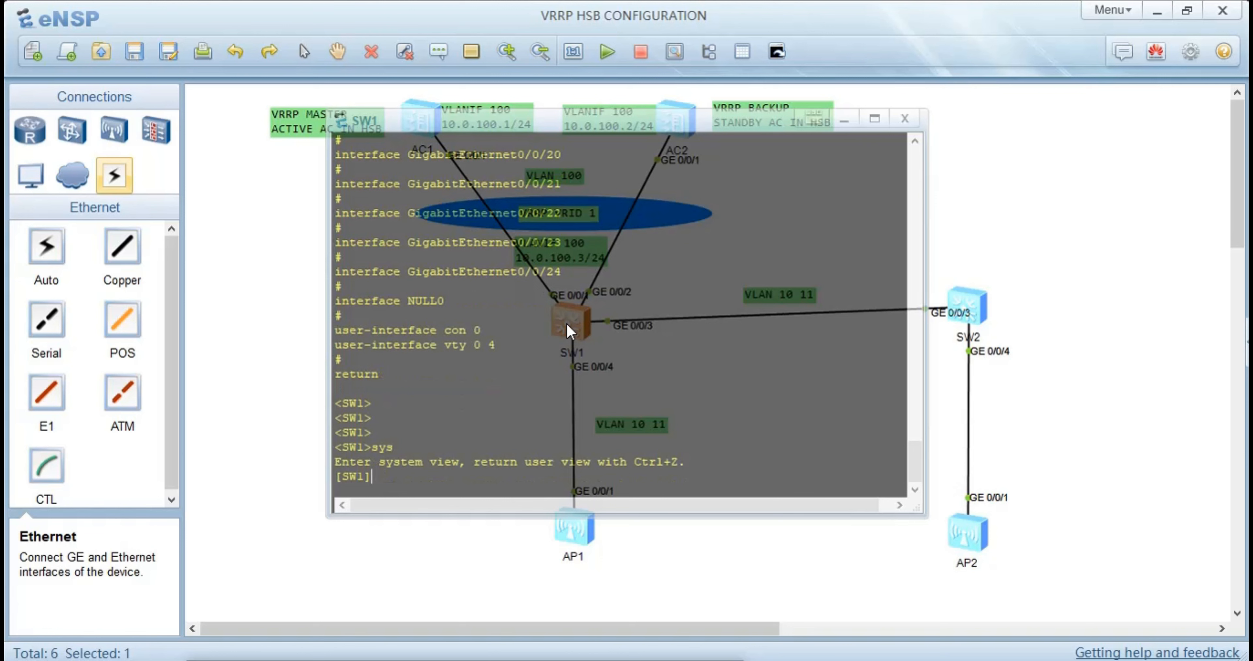
# Enable DHCP globally on SW1 with the dhcp enable command
pyautogui.write('dh')
pyautogui.press('Tab')
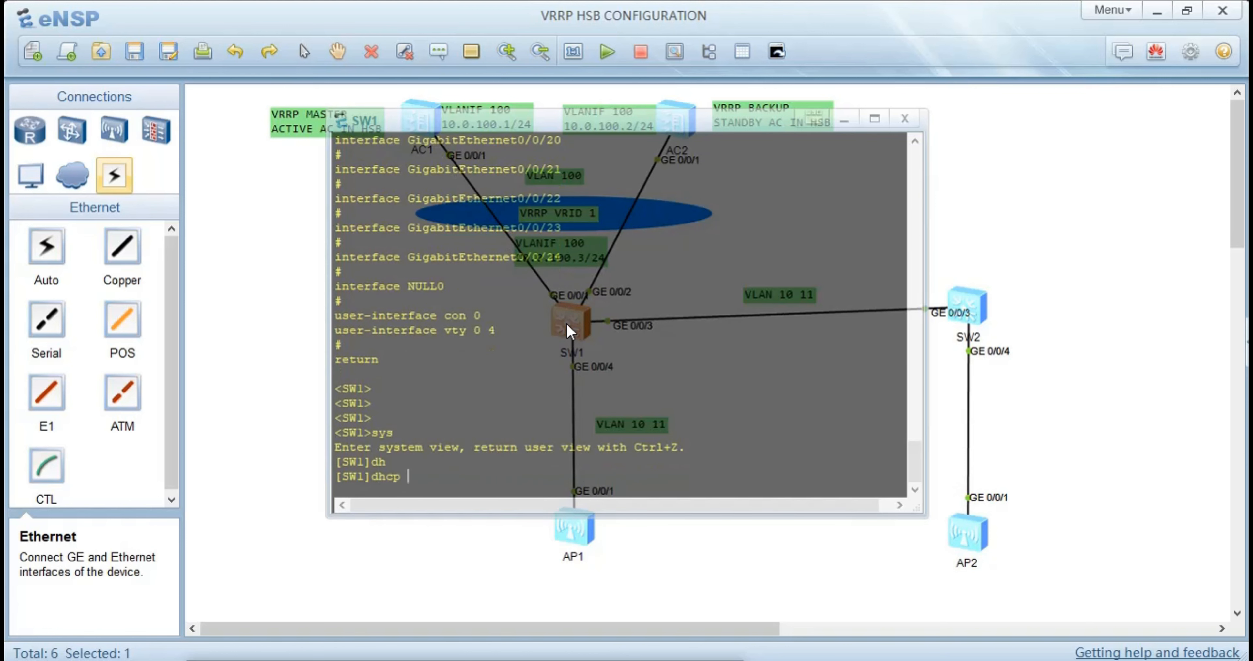
pyautogui.write('e')
pyautogui.press('Tab')
pyautogui.press('Return')
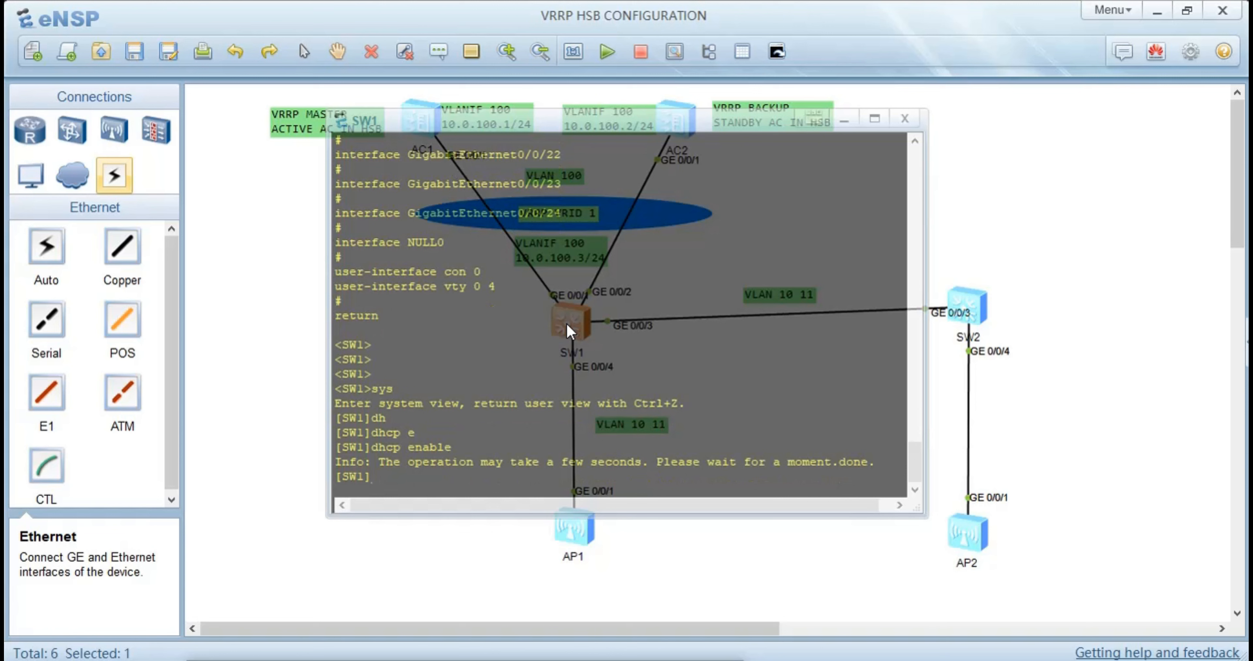
# Create an IP address pool named ap on SW1
pyautogui.write('ip poo')
pyautogui.press('Tab')
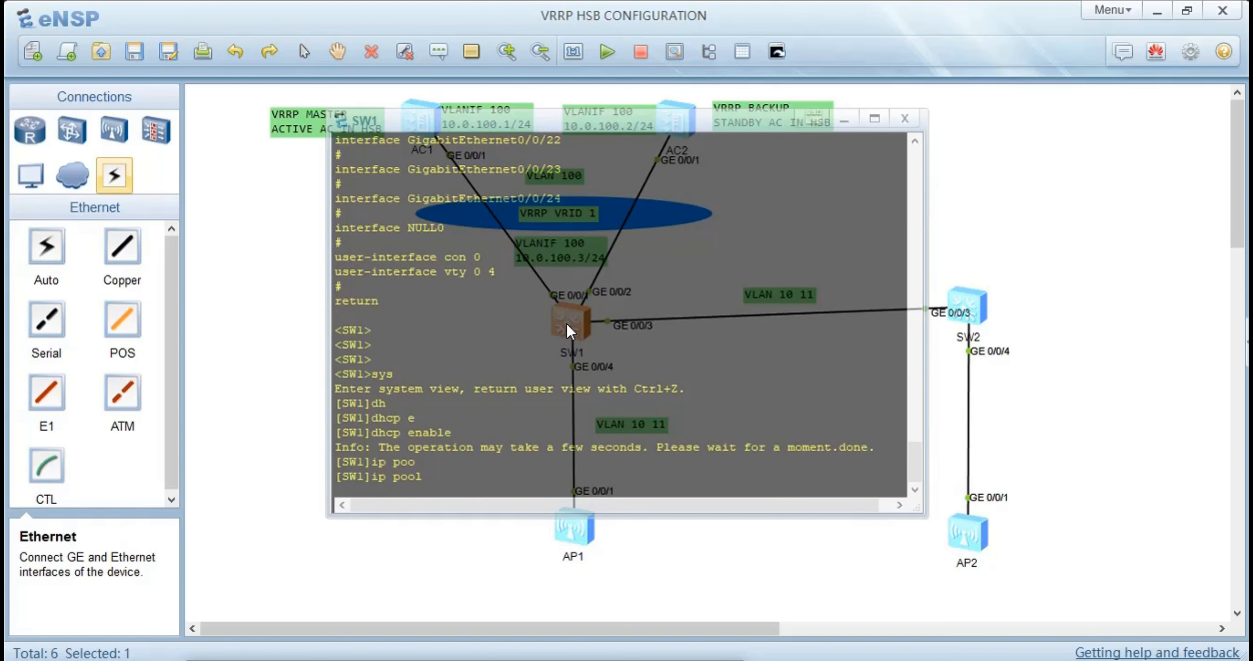
pyautogui.write('ap')
pyautogui.press('Return')
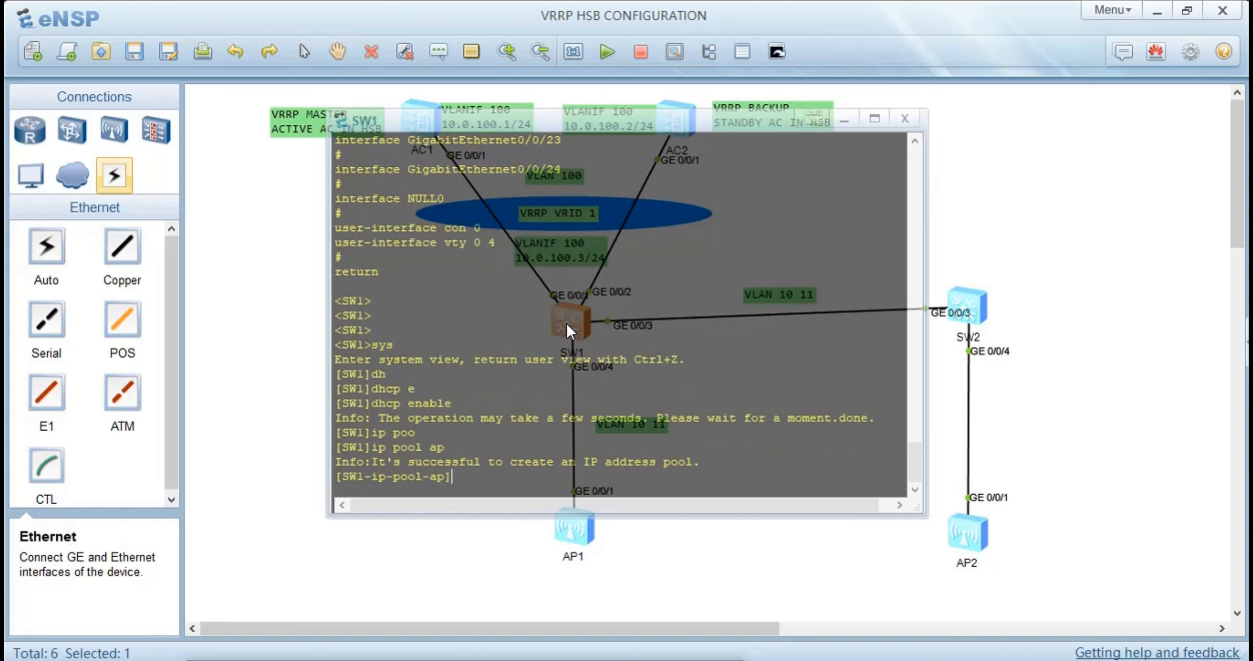
# Set the gateway list of the ap pool to 10.0.10.1
pyautogui.write('g')
pyautogui.press('Tab')
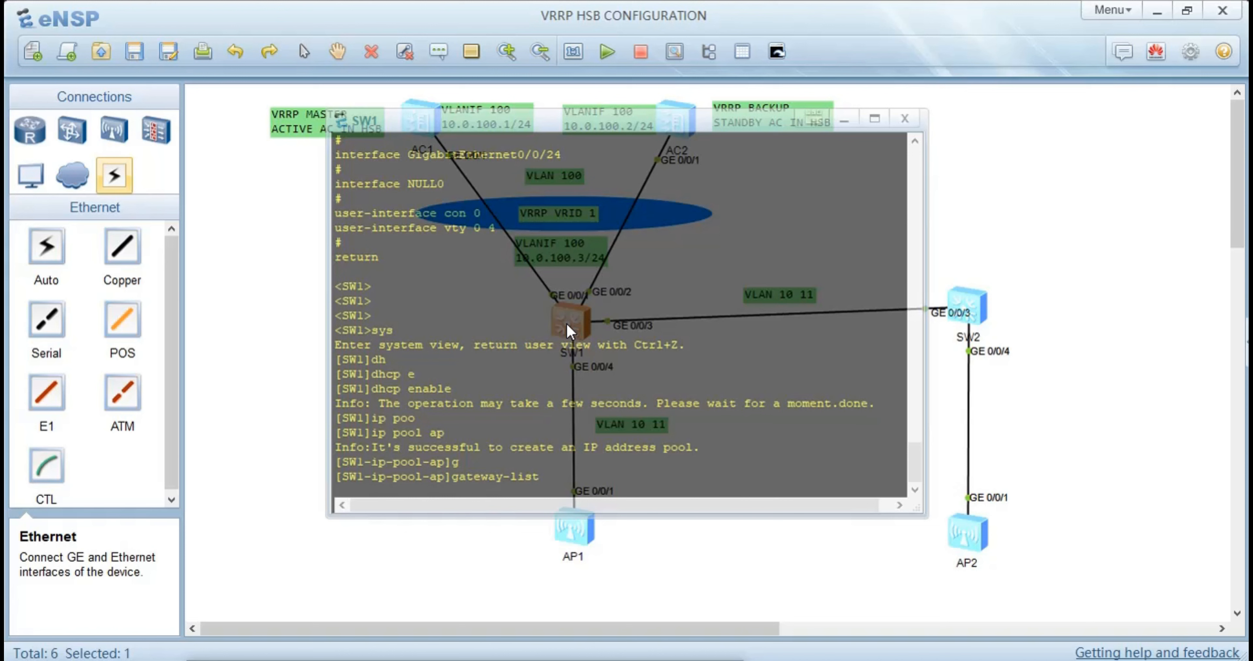
pyautogui.write('10.0.10.1')
pyautogui.press('Return')
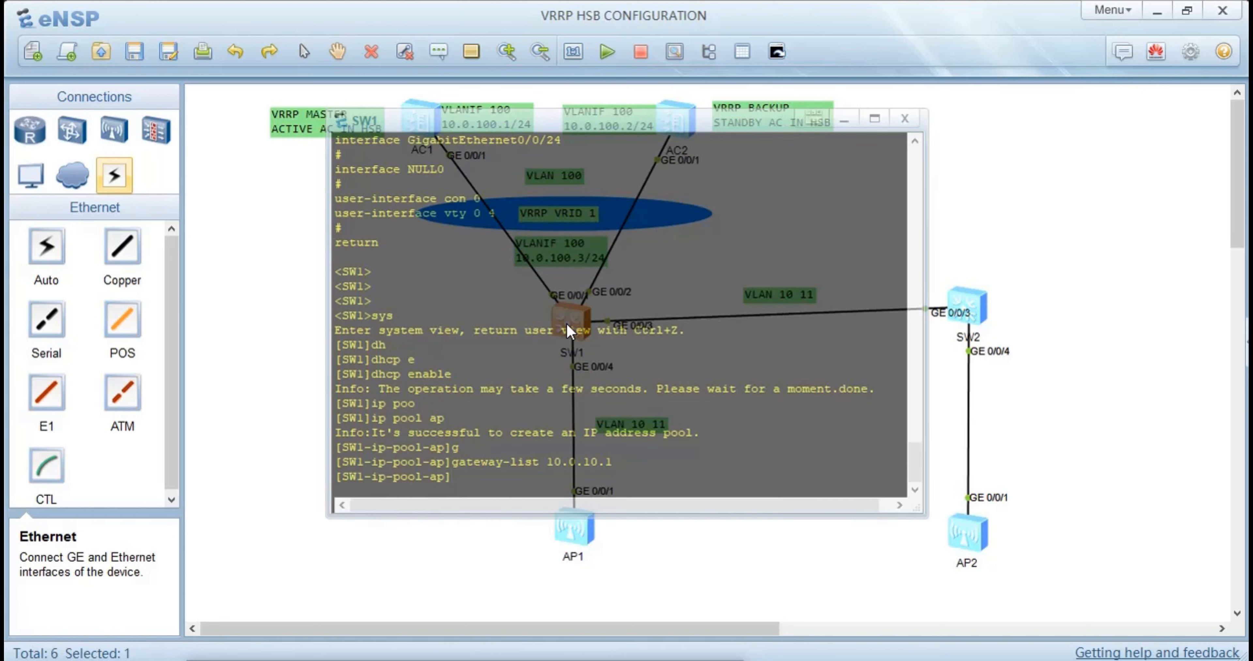
# Assign network 10.0.10.0 with mask length 24 to the ap pool
pyautogui.write('ne')
pyautogui.press('Tab')
pyautogui.press('Tab')
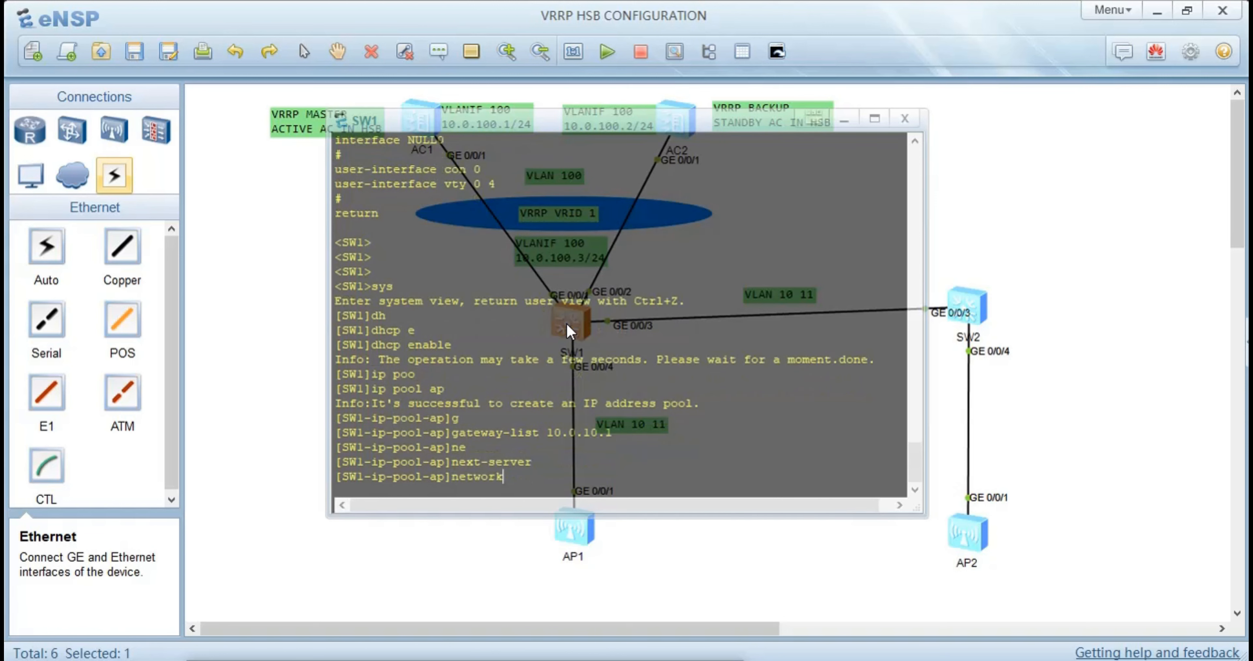
pyautogui.write('10.0.10.0 ma')
pyautogui.press('Tab')
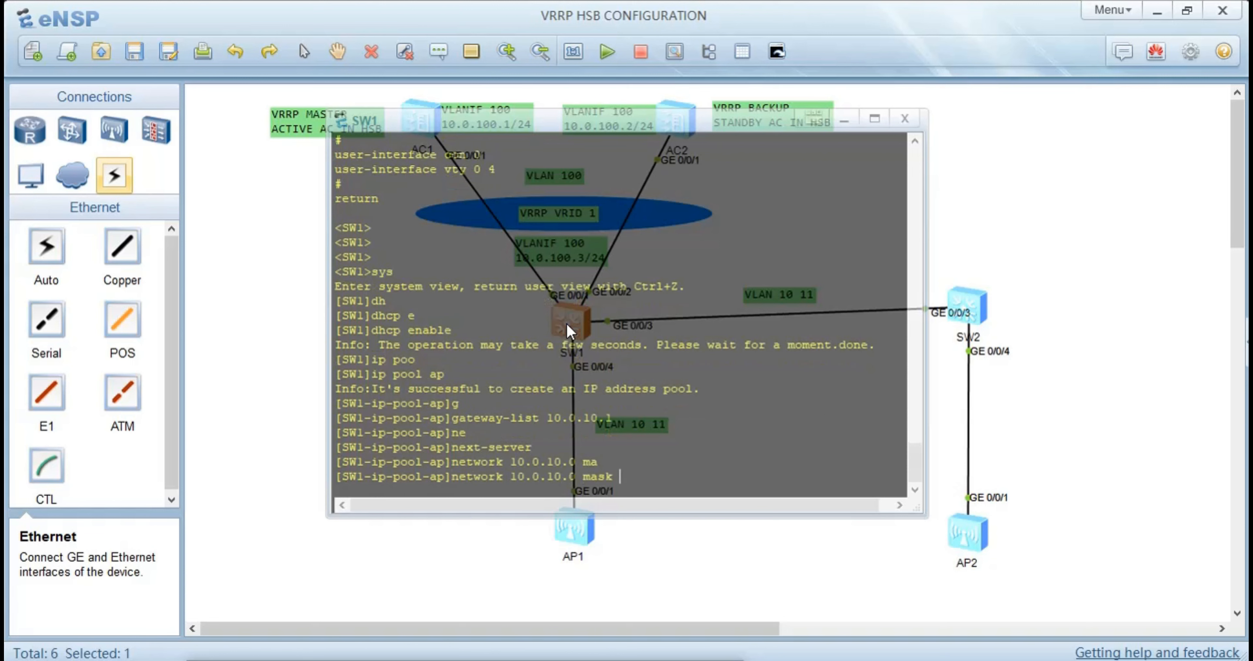
pyautogui.write('24')
pyautogui.press('Return')
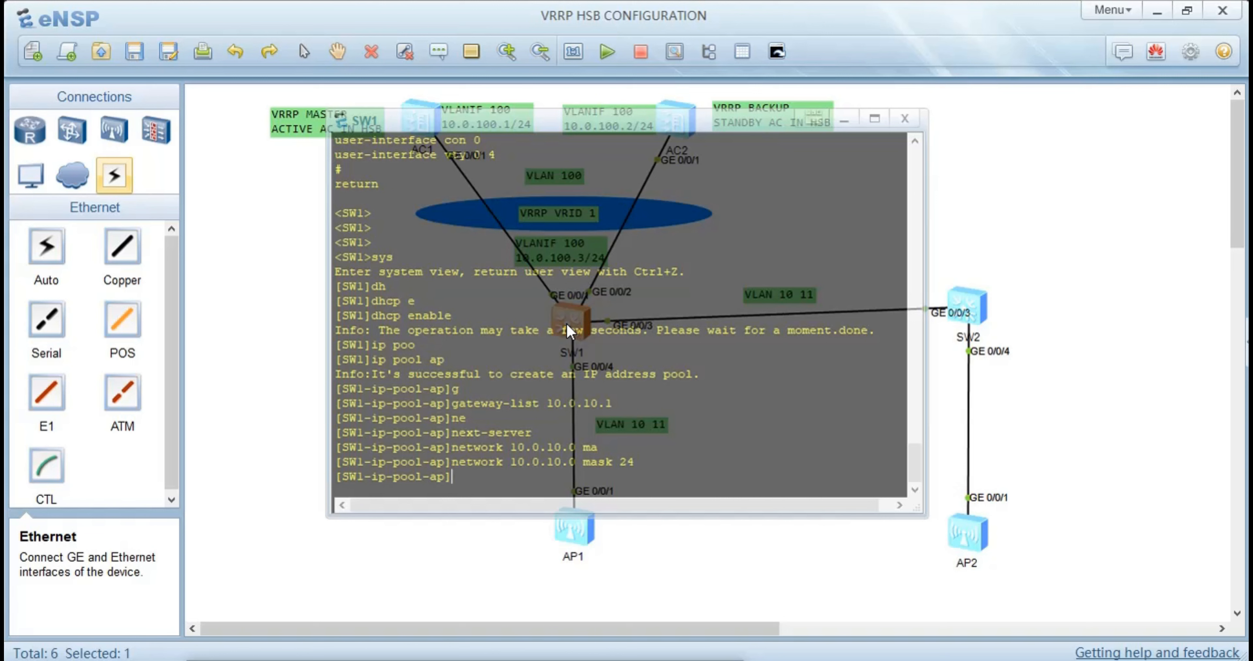
# Add option 43 sub-option 3 with ASCII value 10.0.100.254 to the ap pool
pyautogui.write('op')
pyautogui.press('Tab')
pyautogui.write('4')
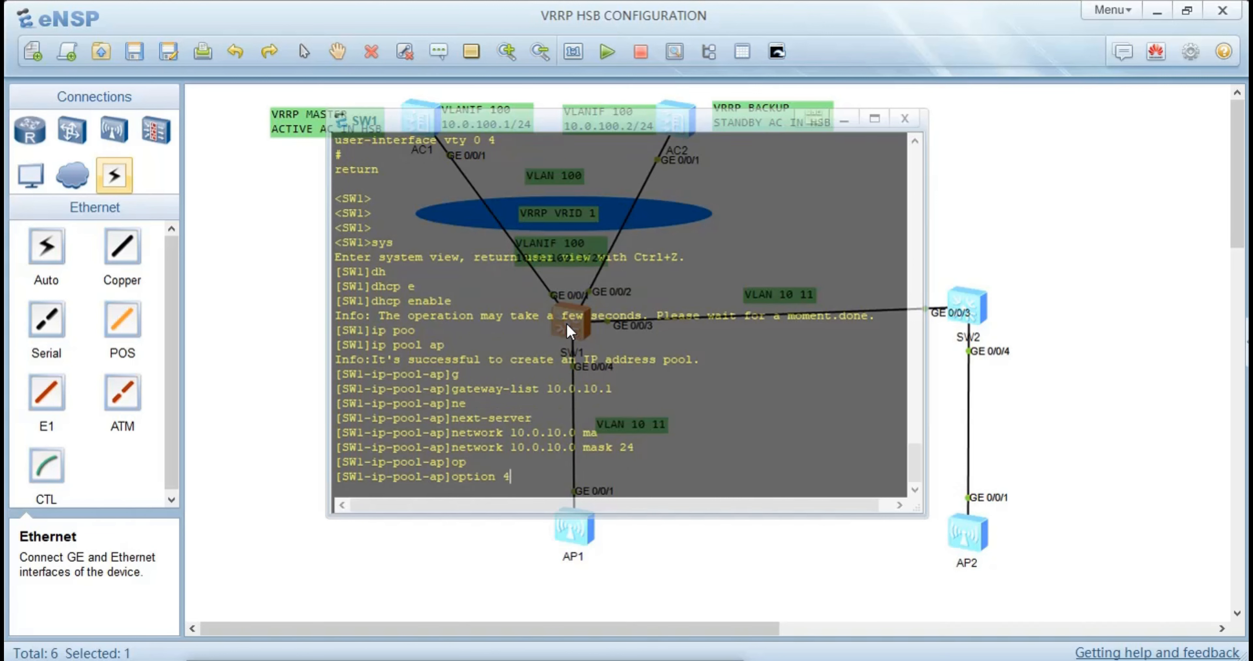
pyautogui.write('3 s')
pyautogui.press('Tab')
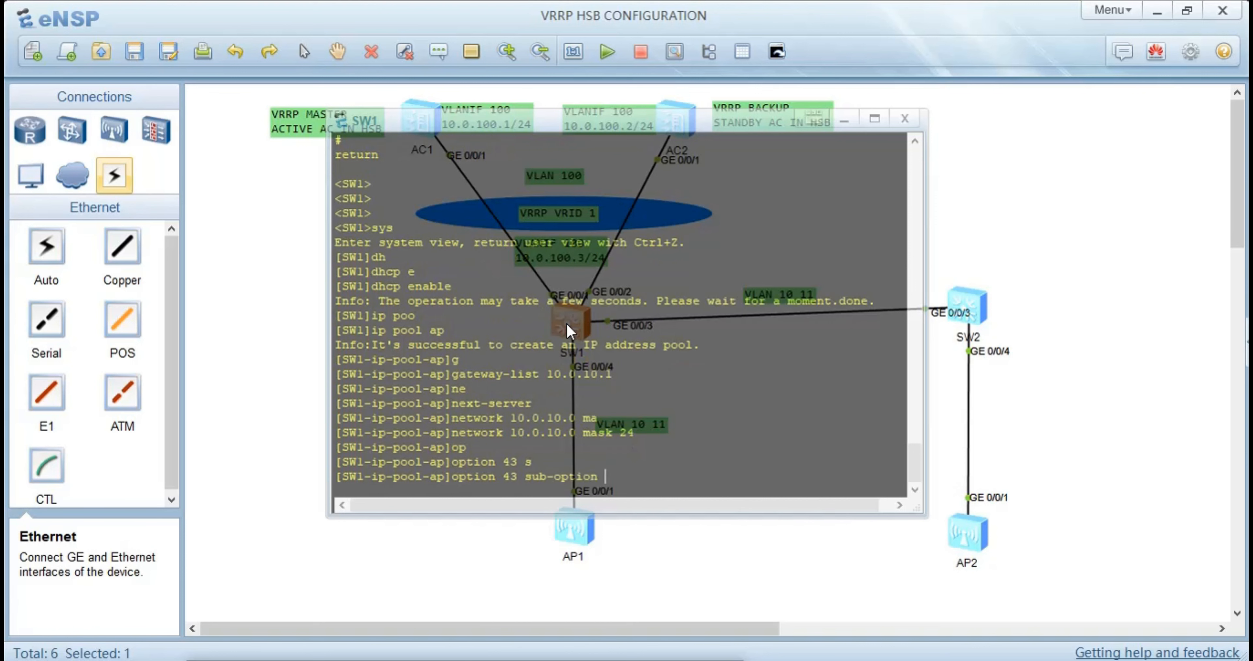
pyautogui.write('3 a')
pyautogui.press('Tab')
pyautogui.write('10')
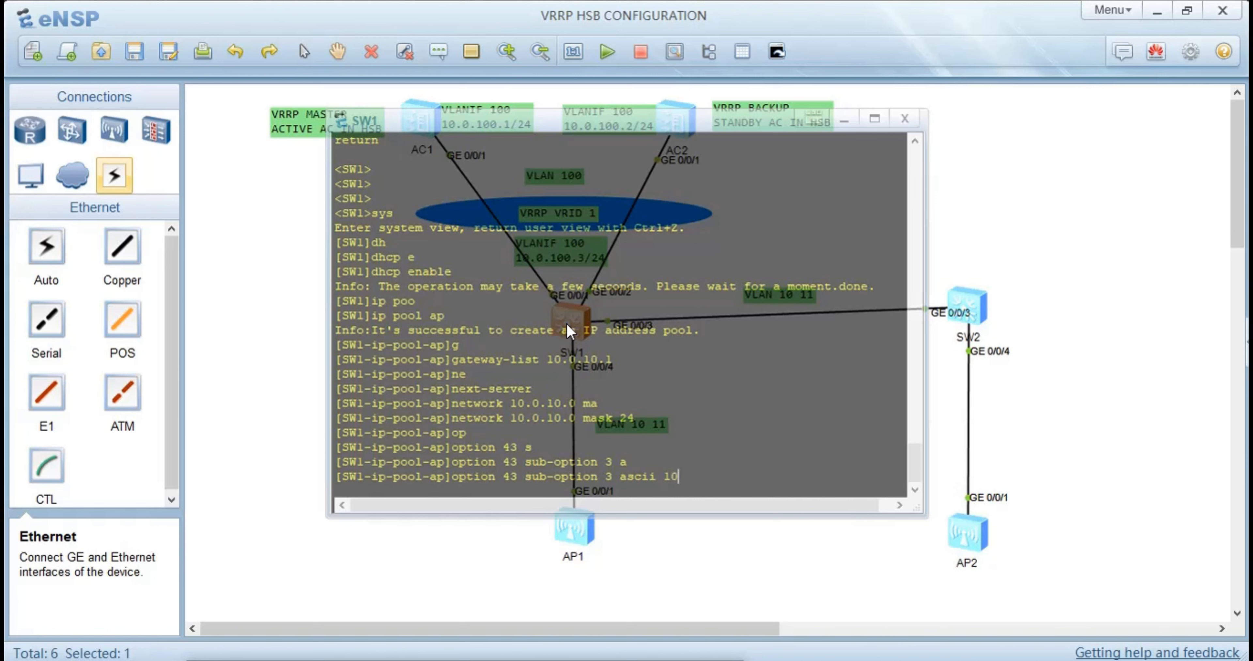
pyautogui.write('.0.100.254')
pyautogui.press('Return')
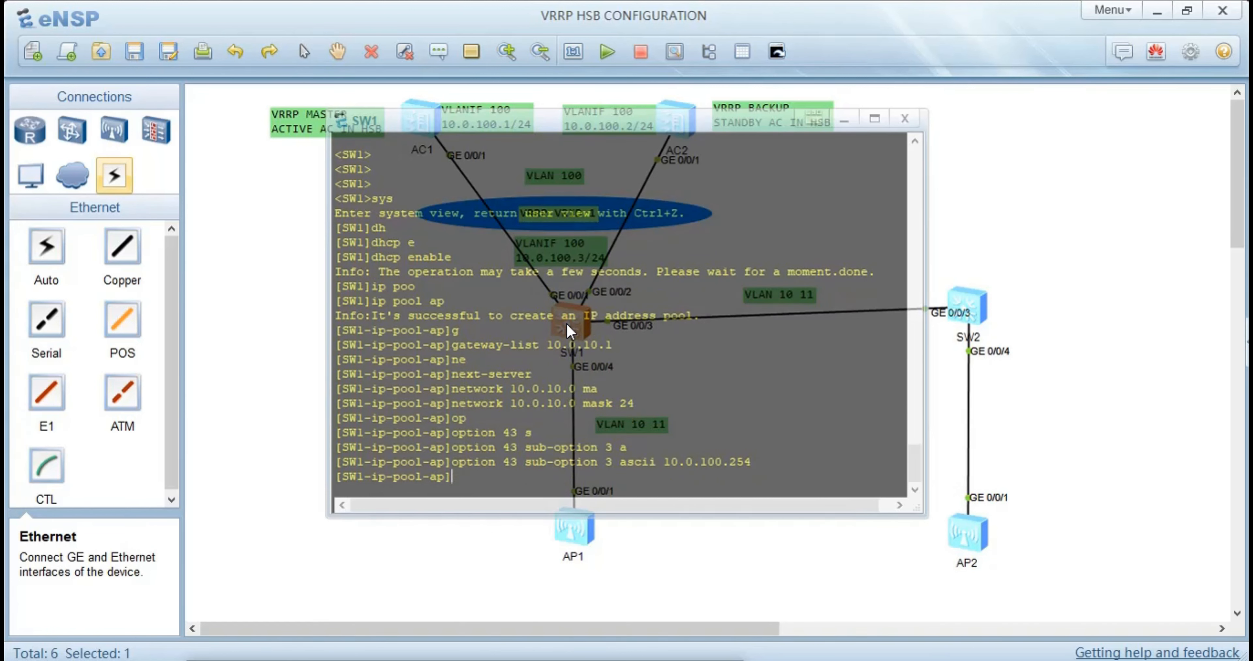
# Create a second IP address pool named service on SW1
pyautogui.press('Up')
pyautogui.press('Up')
pyautogui.press('Up')
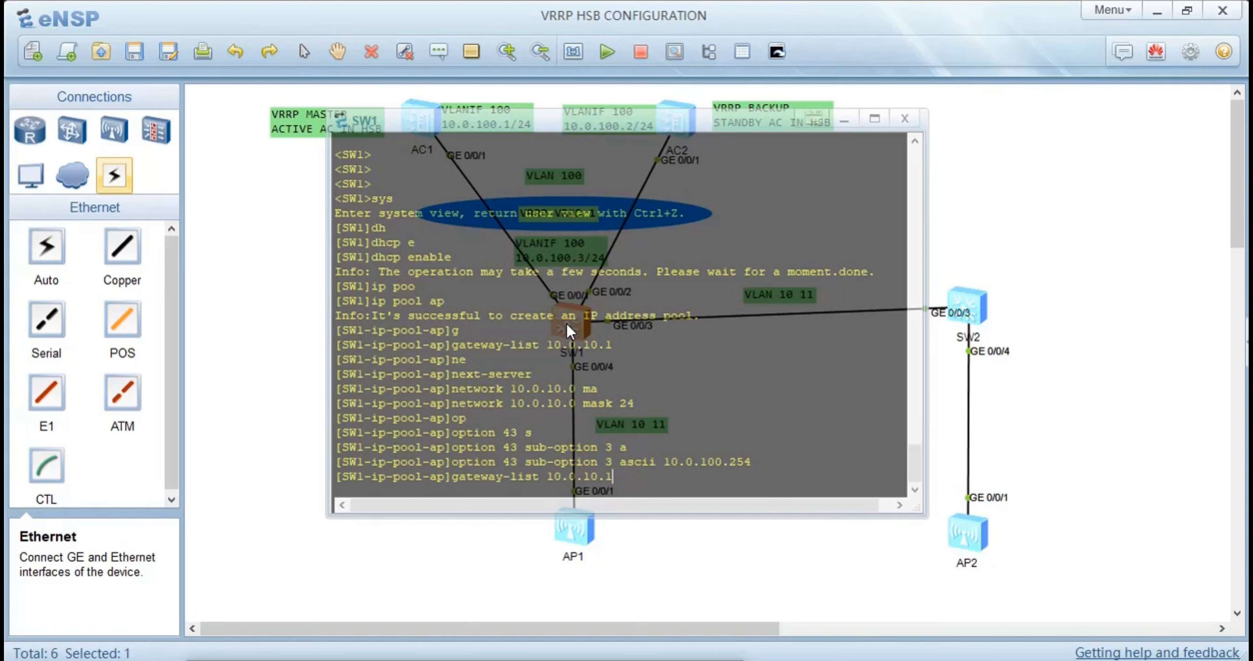
pyautogui.press('Up')
pyautogui.press('BackSpace')
pyautogui.press('BackSpace')
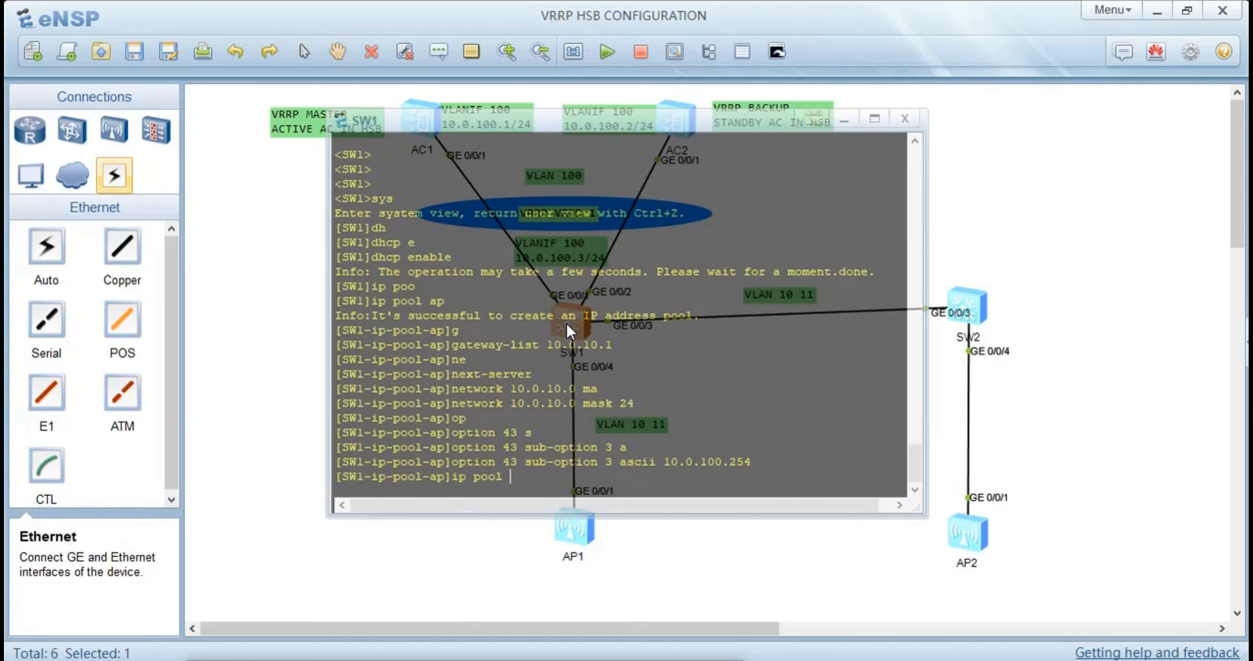
pyautogui.write('service')
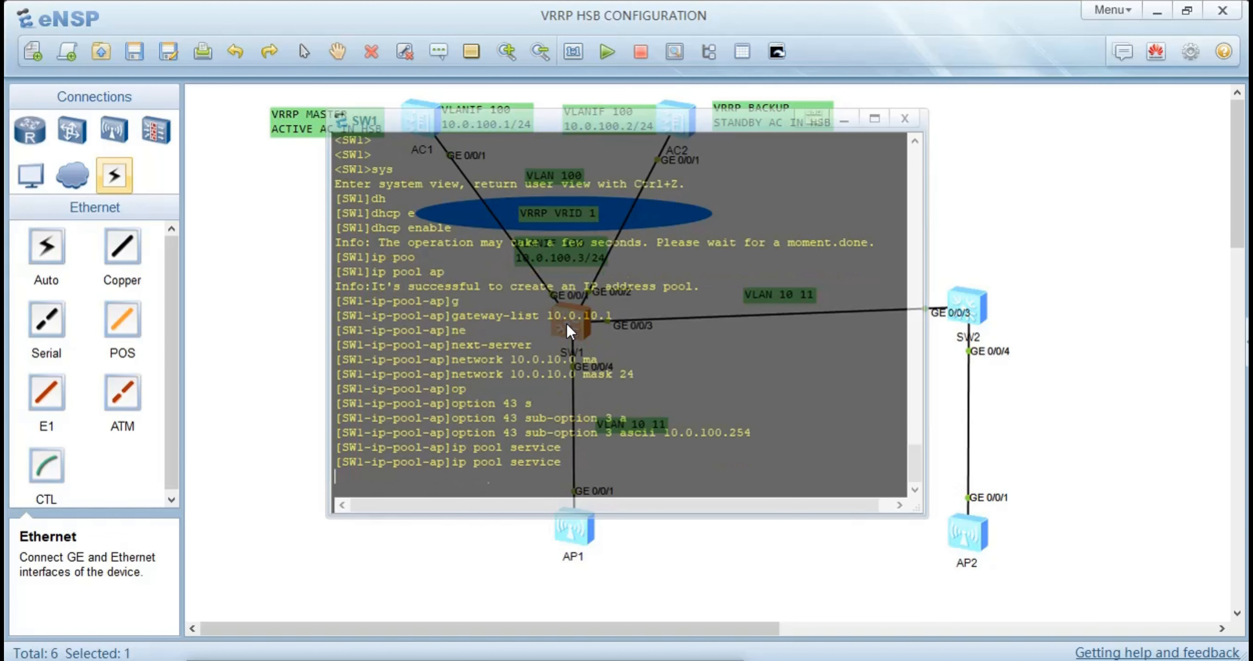
pyautogui.press('Return')
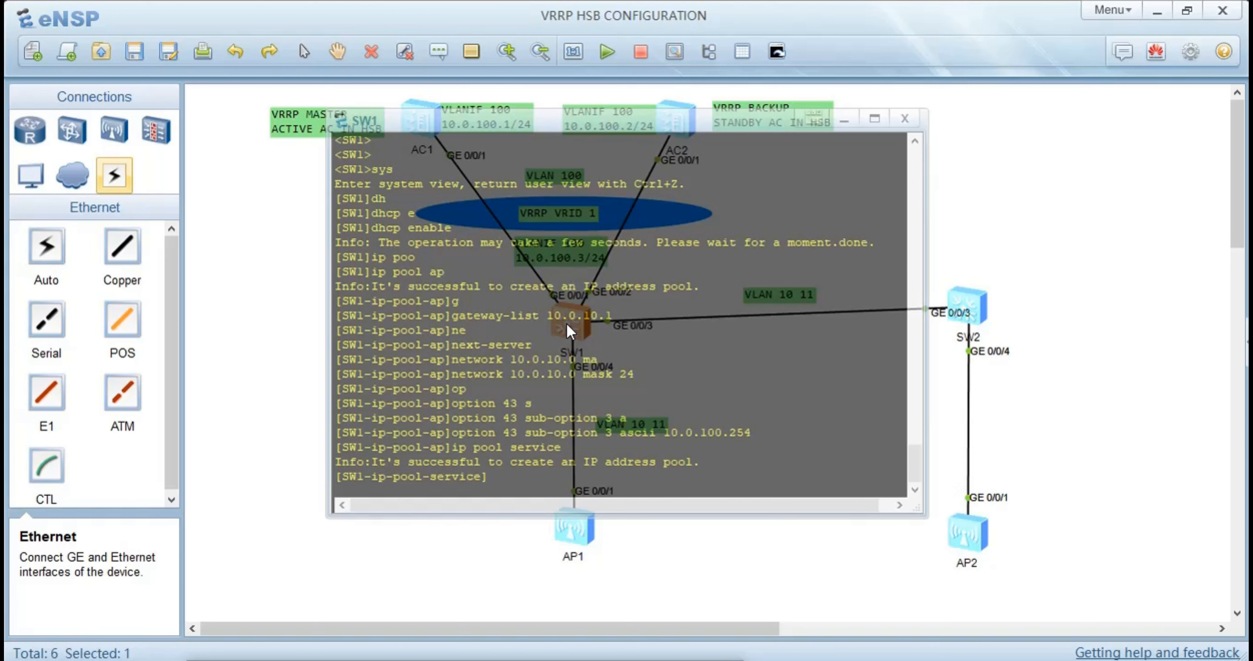
# Set the gateway list of the service pool to 10.0.11.1
pyautogui.write('g')
pyautogui.press('Tab')
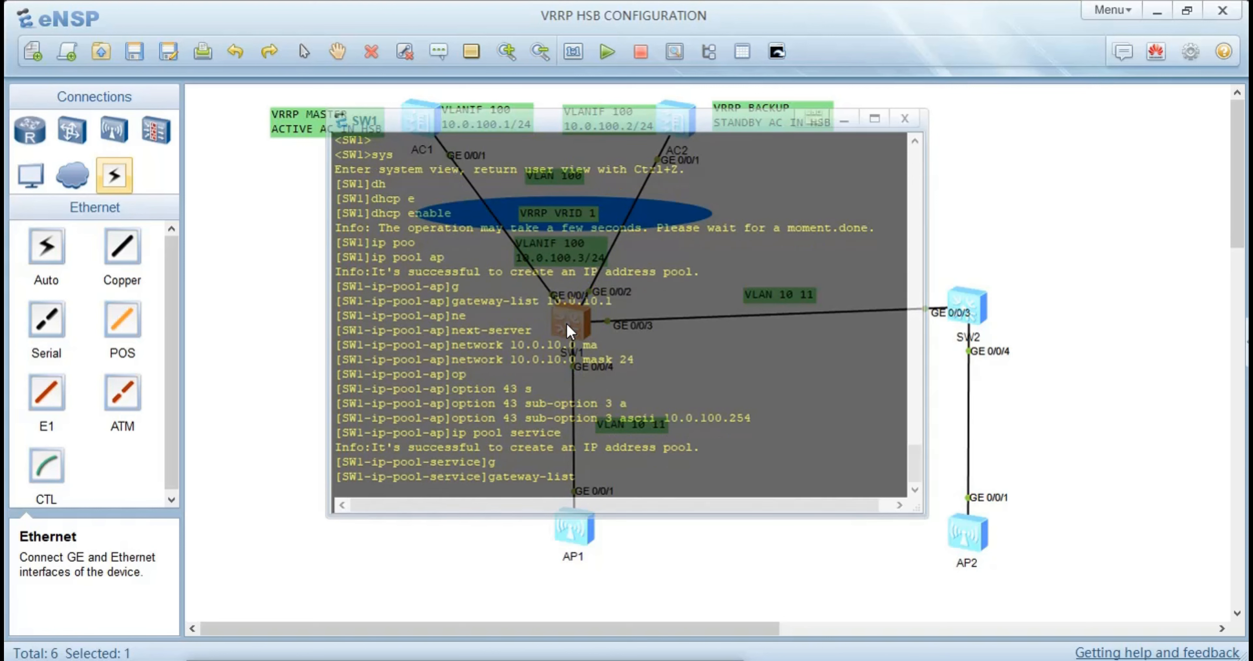
pyautogui.write('10.0.11.1')
pyautogui.press('Return')
# Assign network 10.0.11.0 with mask length 24 to the service pool
pyautogui.write('n')
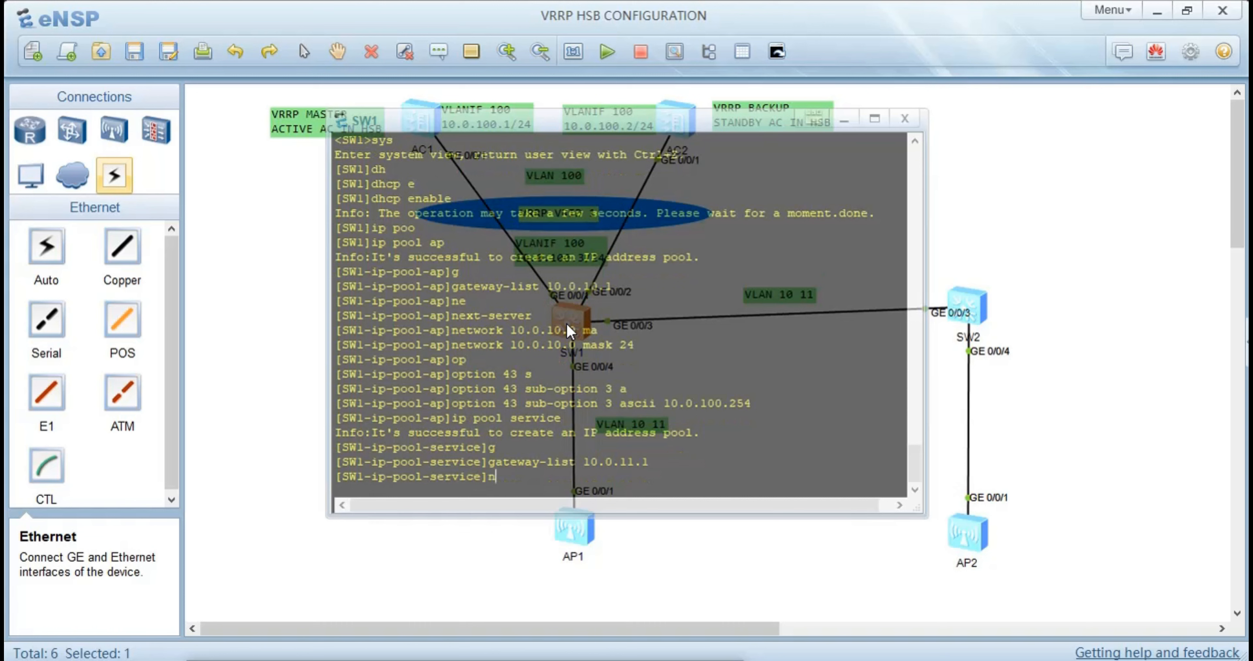
pyautogui.write('et')
pyautogui.press('Tab')
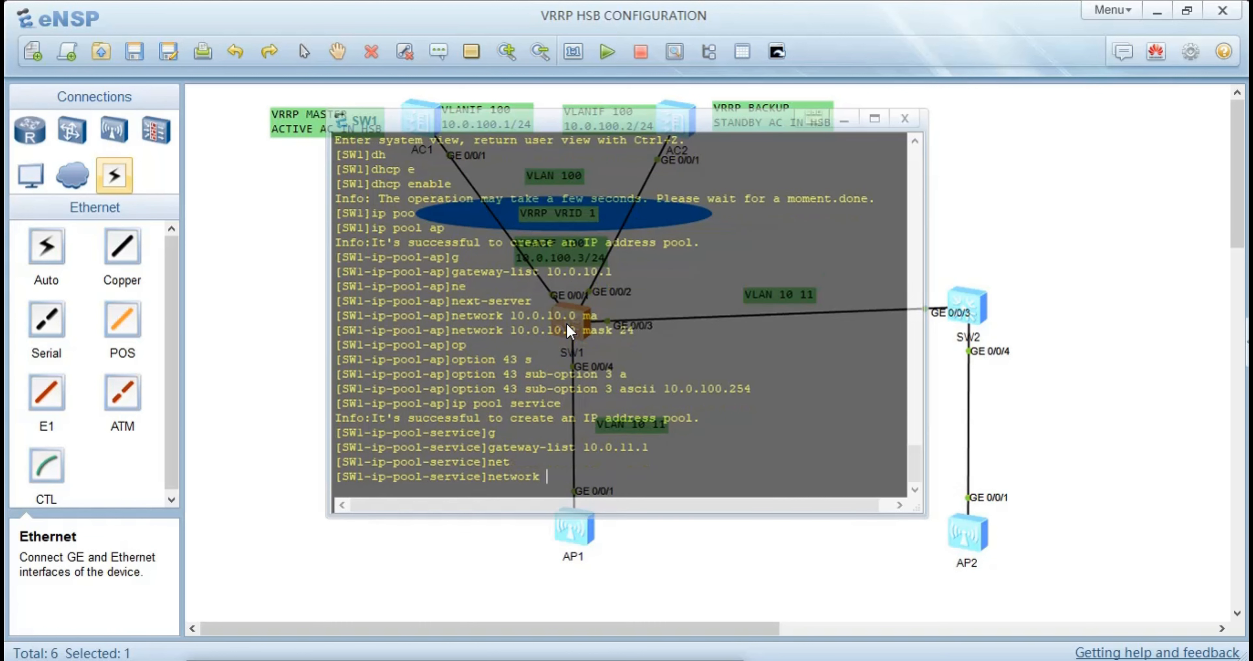
pyautogui.write('10.0.11.0 ma')
pyautogui.press('Tab')
pyautogui.write('24')
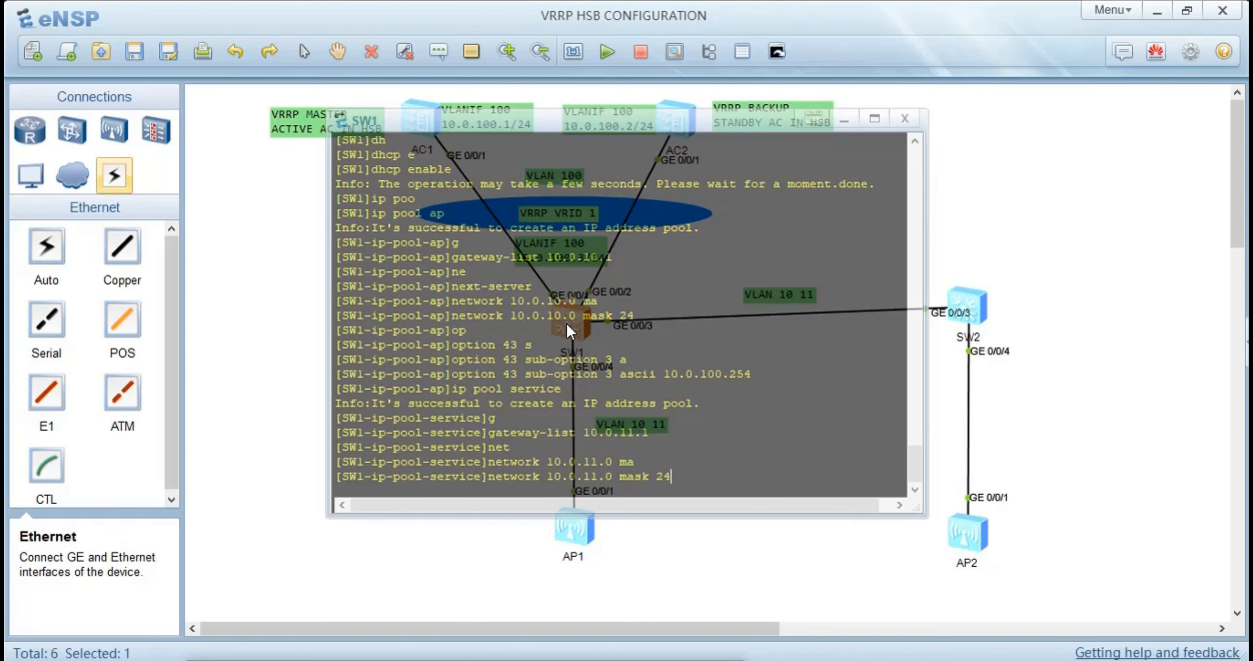
pyautogui.press('Return')
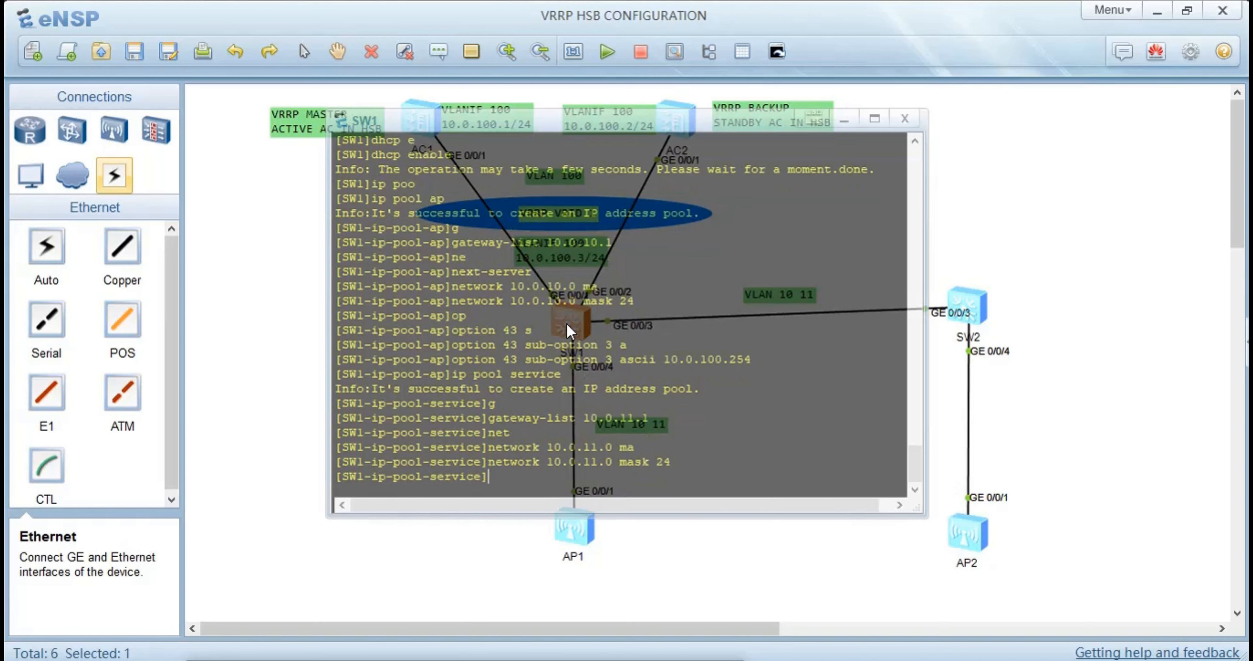
# Set the DNS list of the service pool to 10.0.11.1 and return to the system view
pyautogui.write('d')
pyautogui.press('Tab')
pyautogui.write('10.0')
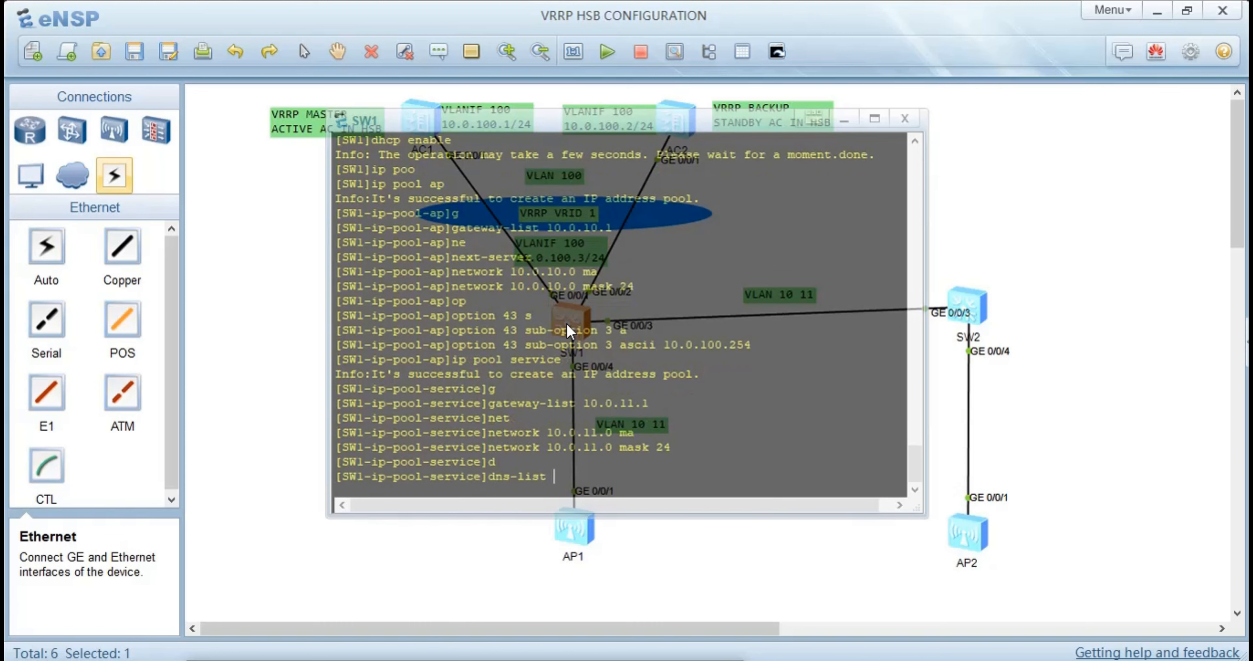
pyautogui.write('.11.1')
pyautogui.press('Return')
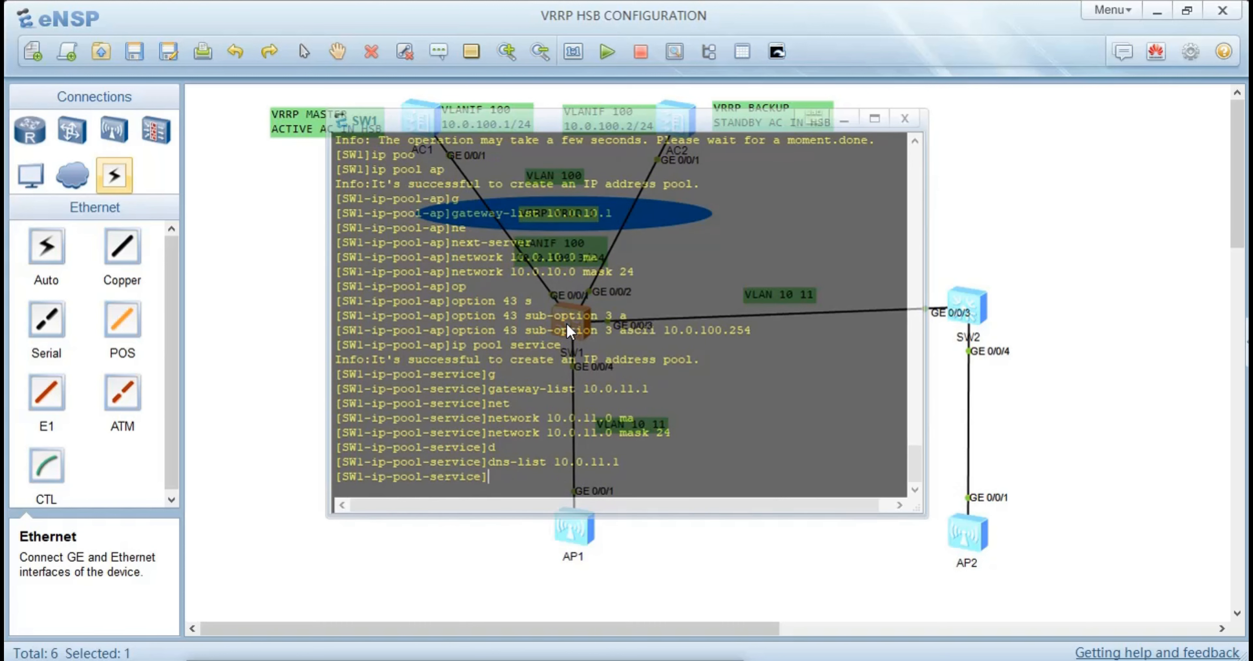
pyautogui.write('qu')
pyautogui.press('Return')
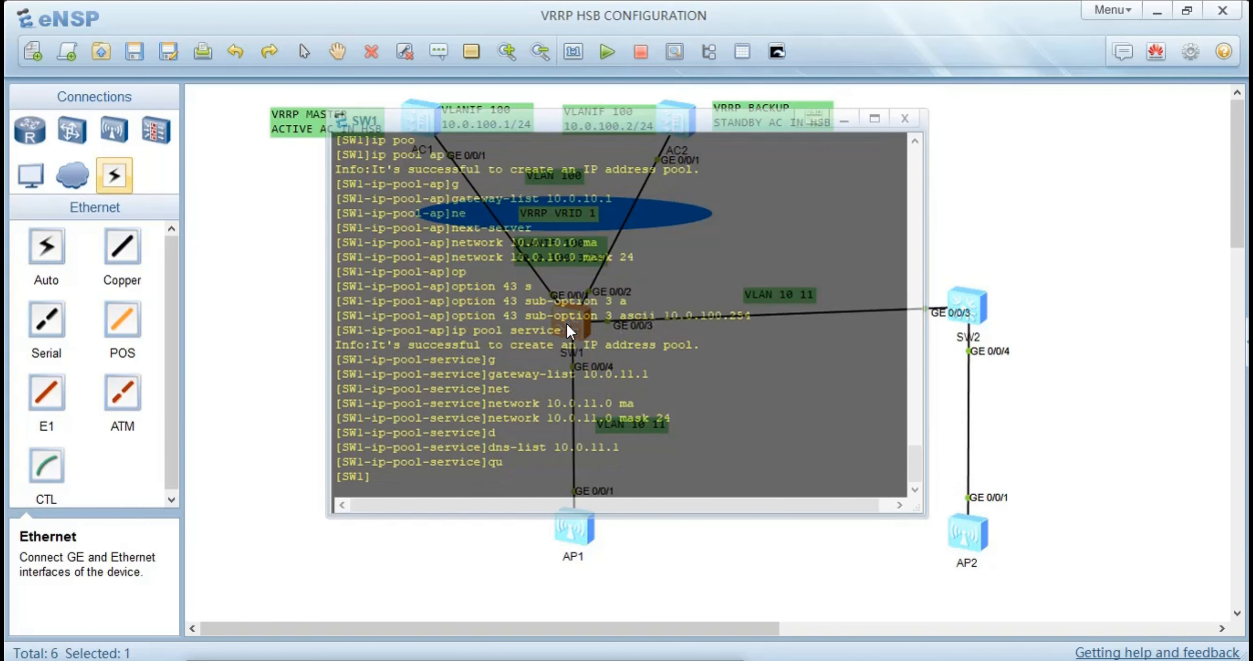
# Apply dhcp select global on SW1's interface Vlanif 10
pyautogui.write('int')
pyautogui.press('Tab')
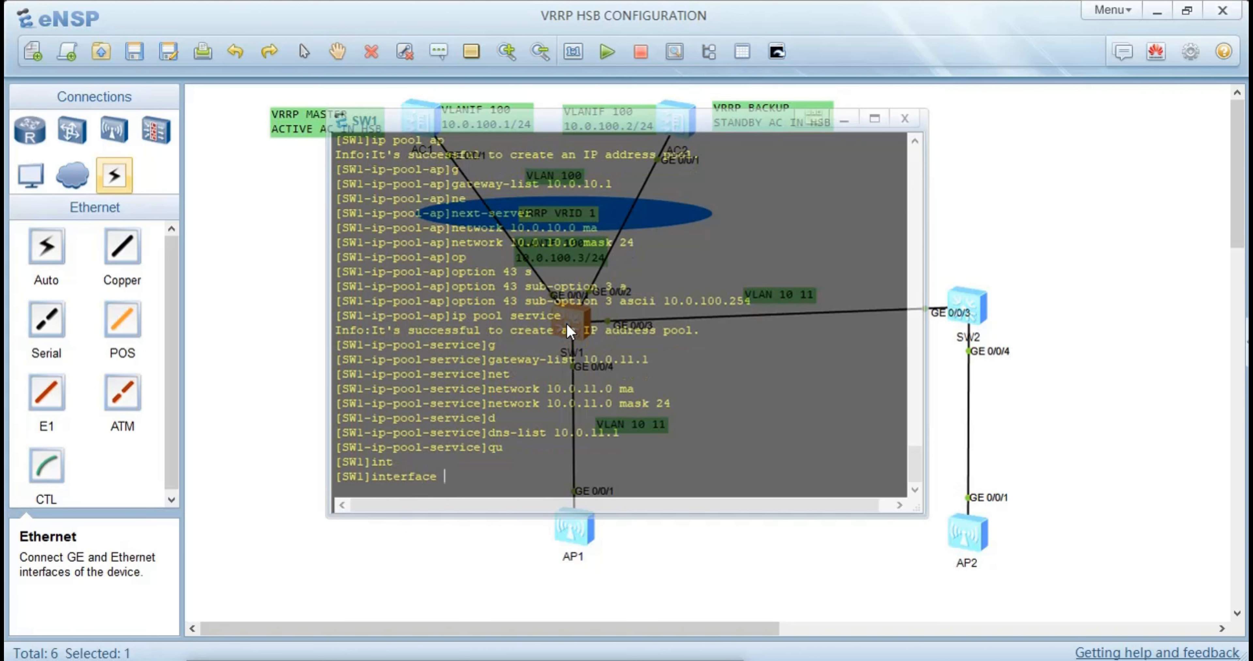
pyautogui.write('v')
pyautogui.press('Tab')
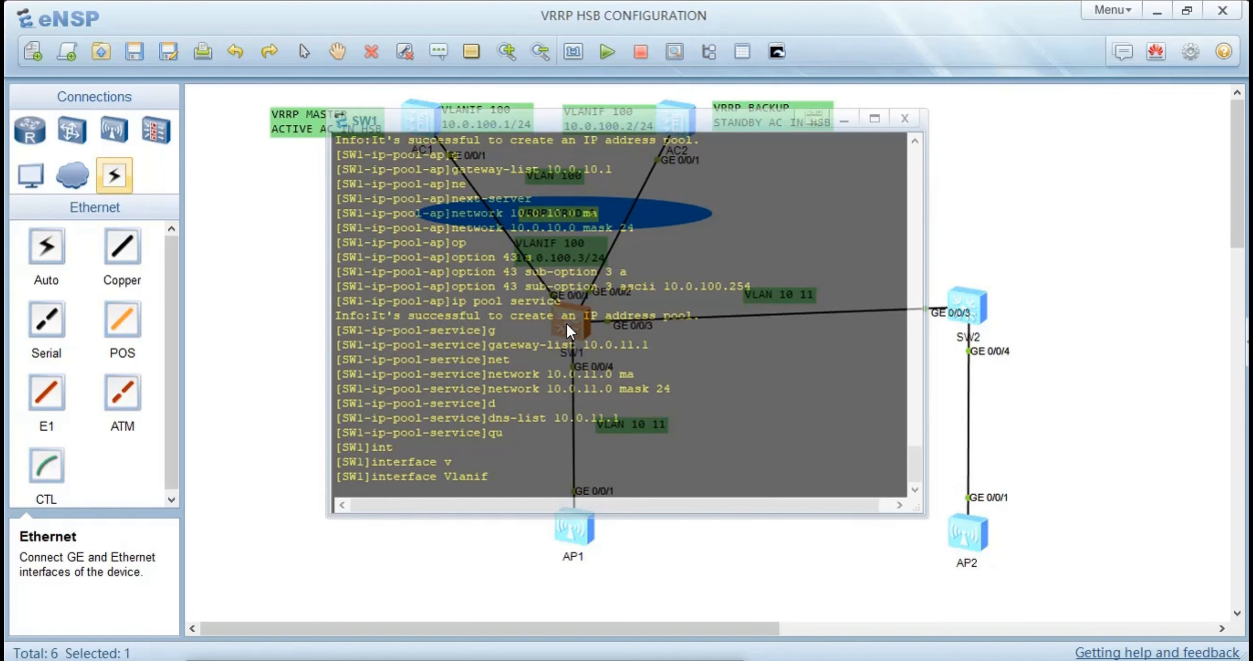
pyautogui.write('10')
pyautogui.press('Return')
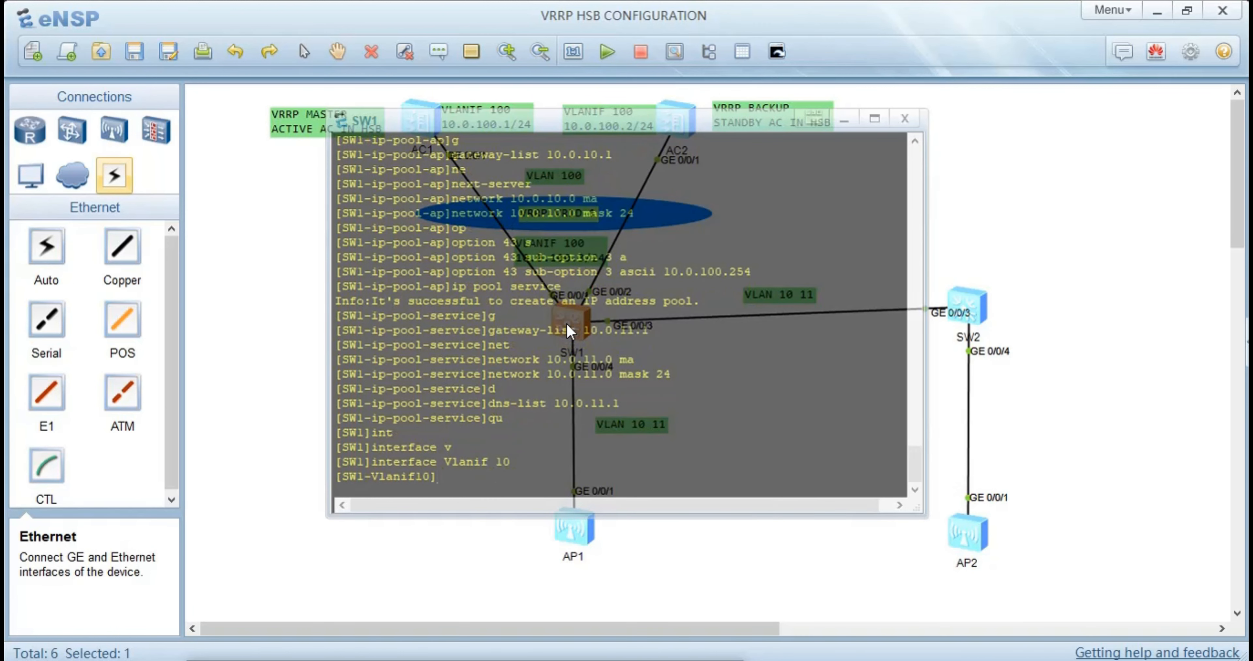
pyautogui.write('d')
pyautogui.press('Tab')
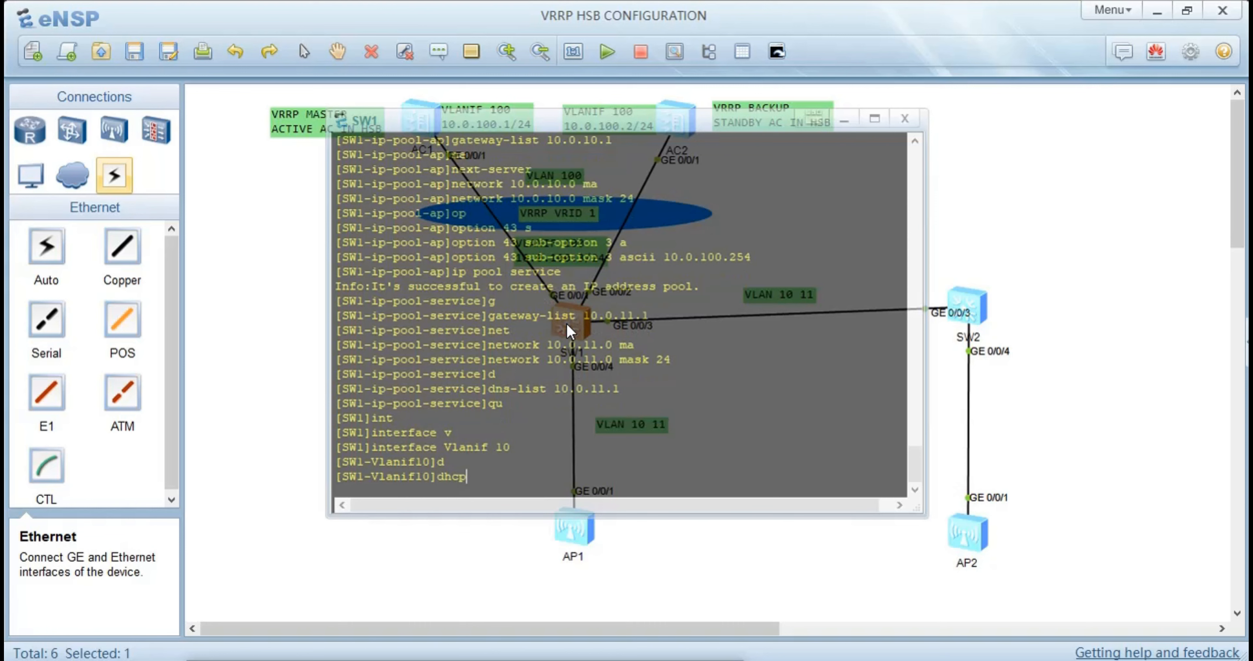
pyautogui.write('s')
pyautogui.press('Tab')
pyautogui.write('e')
pyautogui.press('Tab')
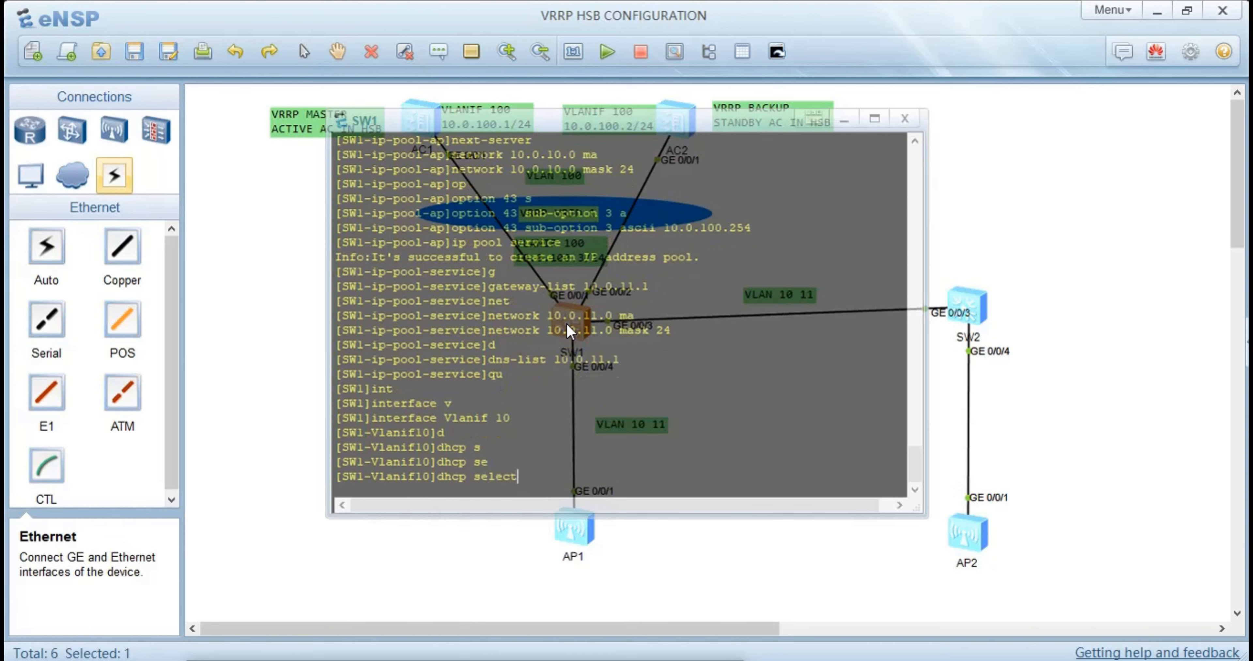
pyautogui.write('g')
pyautogui.press('Tab')
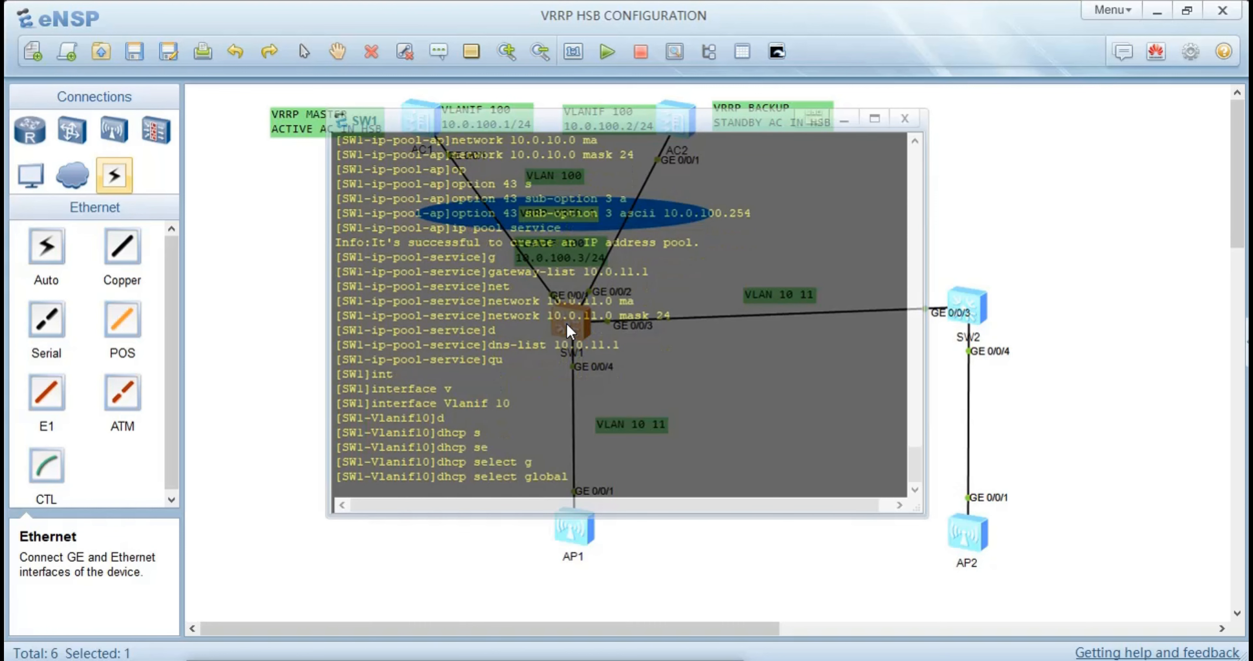
pyautogui.press('Return')
# Apply dhcp select global on SW1's interface Vlanif 11
pyautogui.press('Up')
pyautogui.press('Up')
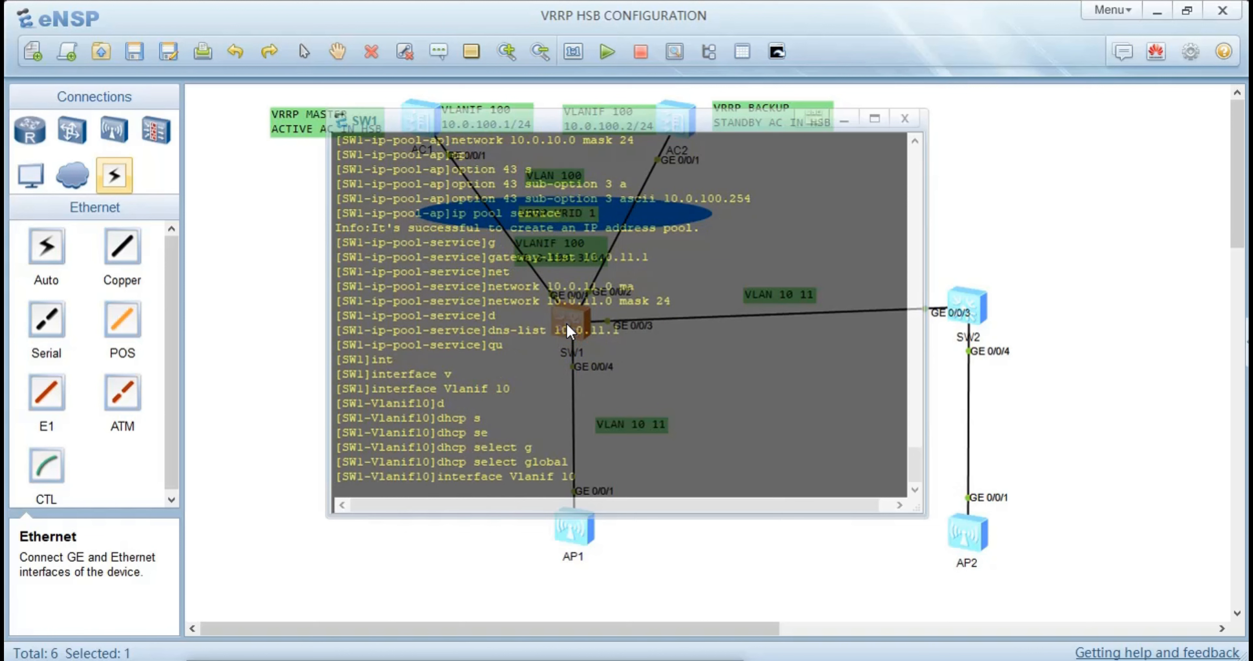
pyautogui.press('BackSpace')
pyautogui.write('1')
pyautogui.press('Return')
pyautogui.press('Up')
pyautogui.press('Up')
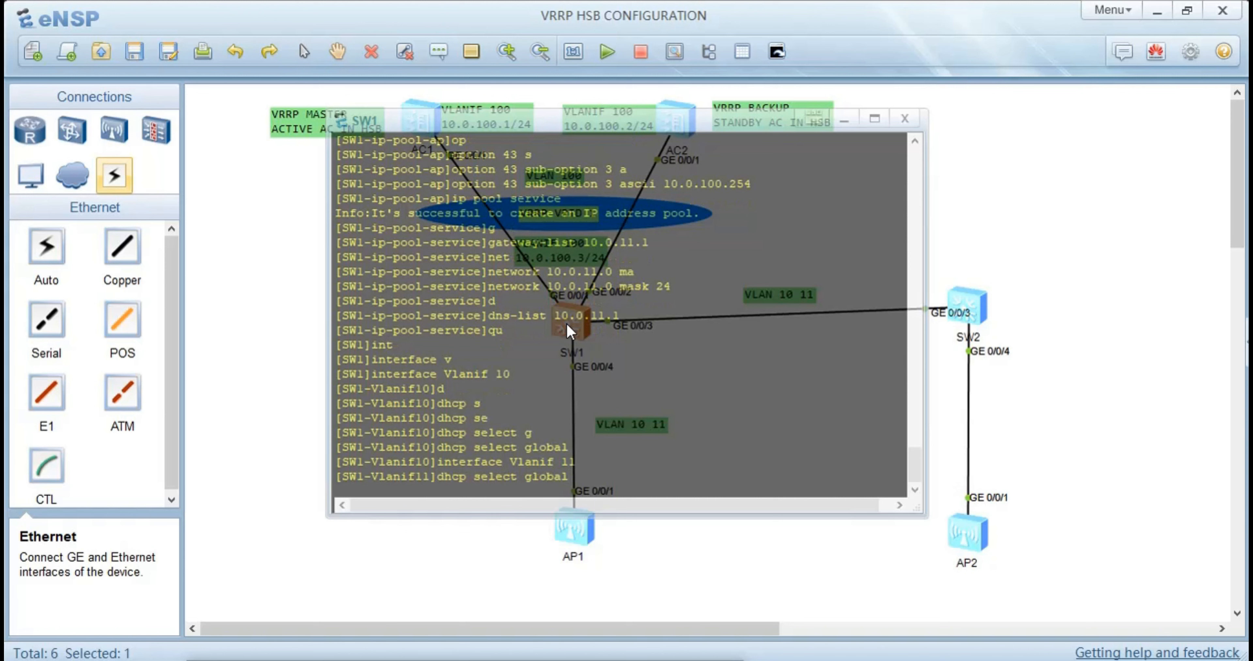
pyautogui.press('Return')
# Return to SW1's user view, save the configuration with confirmation, and go back to the topology
pyautogui.hotkey('ctrl', 'z')
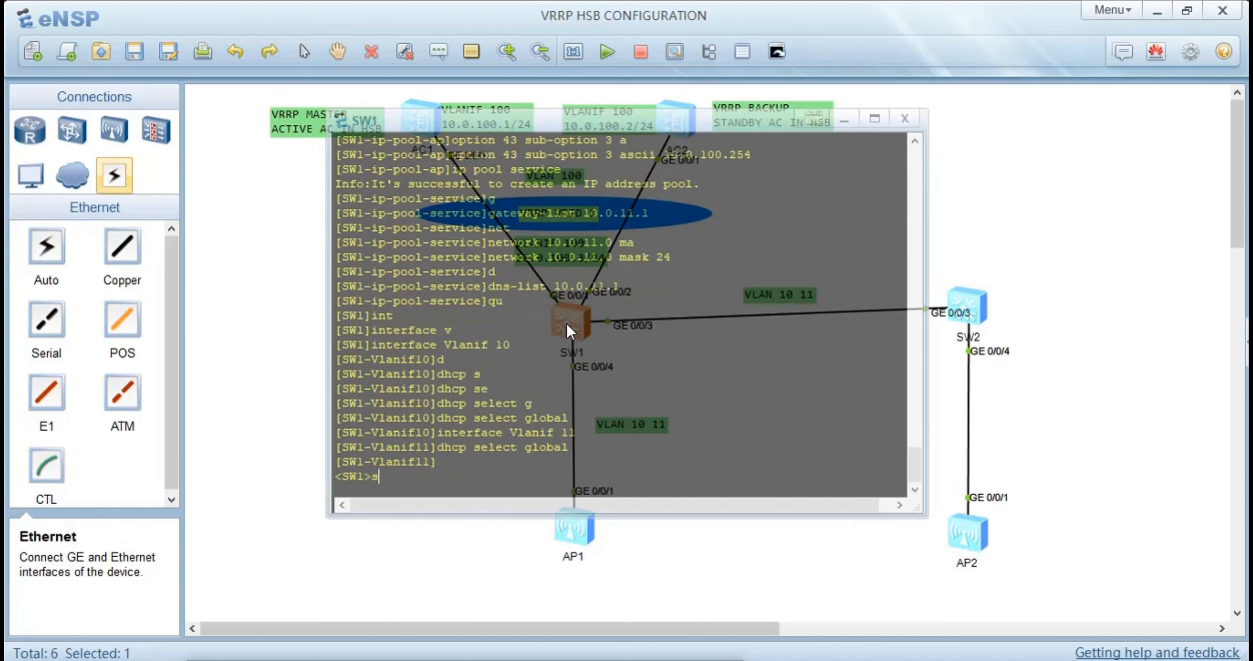
pyautogui.write('sav')
pyautogui.press('Tab')
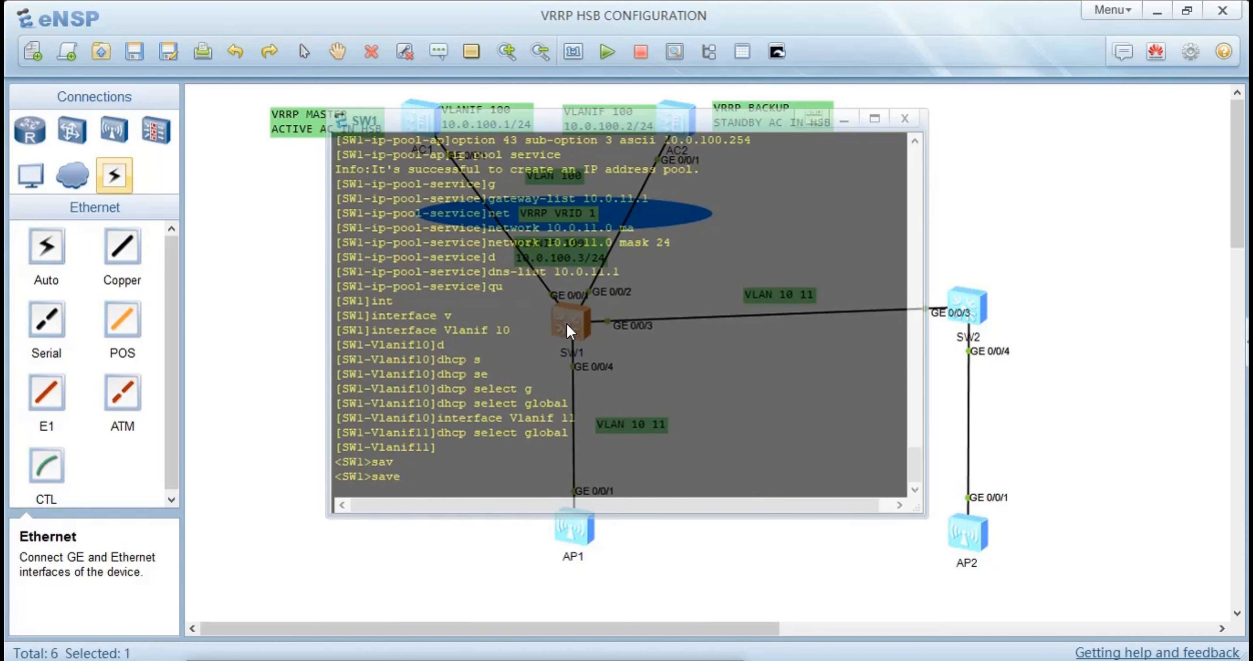
pyautogui.press('Return')
pyautogui.write('y')
pyautogui.press('Return')
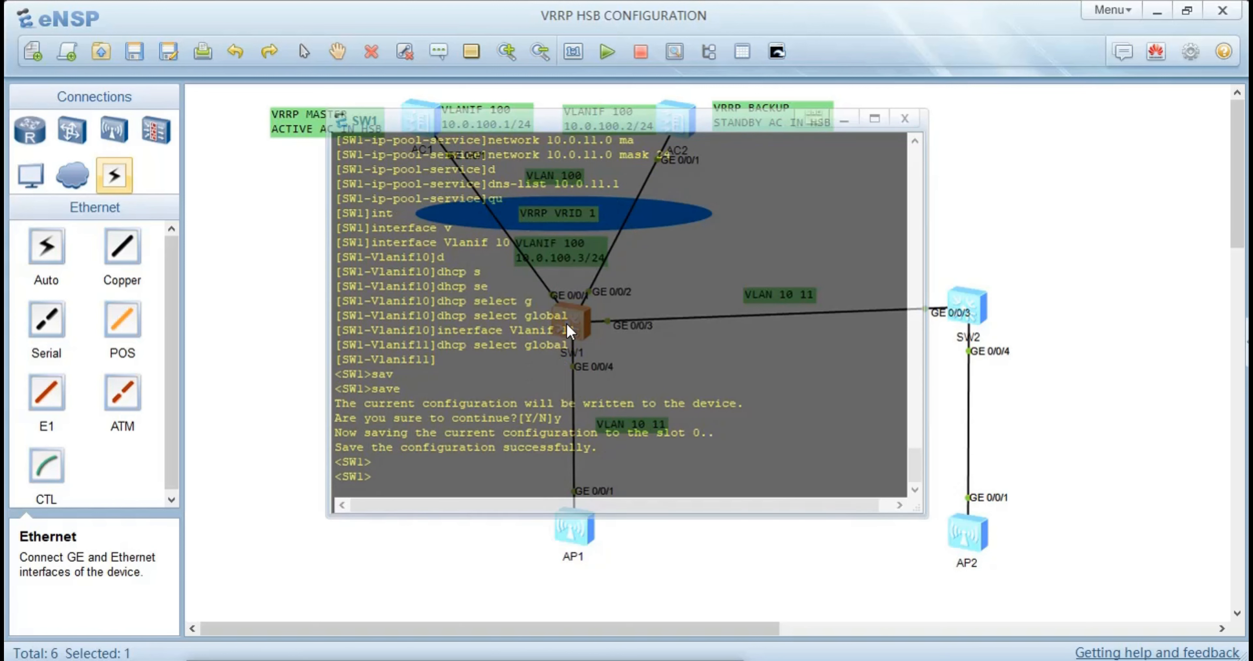
pyautogui.click(286, 228)
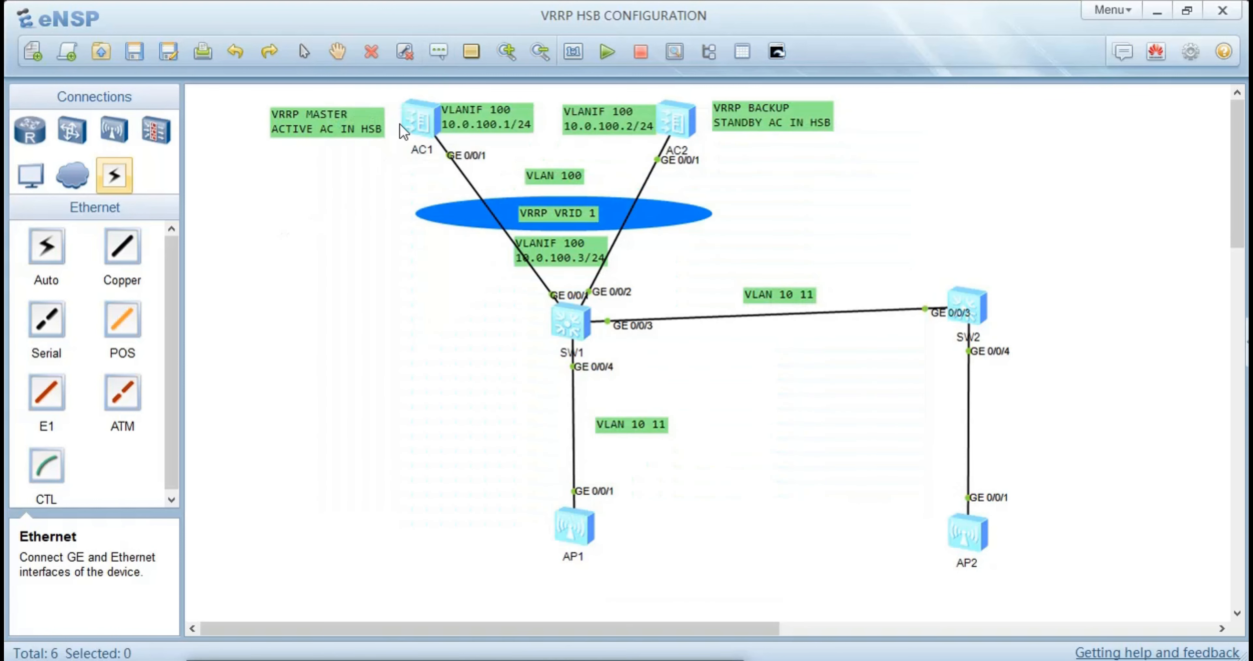
# Open AC1's console and enter the WLAN view
pyautogui.doubleClick(431, 107)
pyautogui.write('wlan')
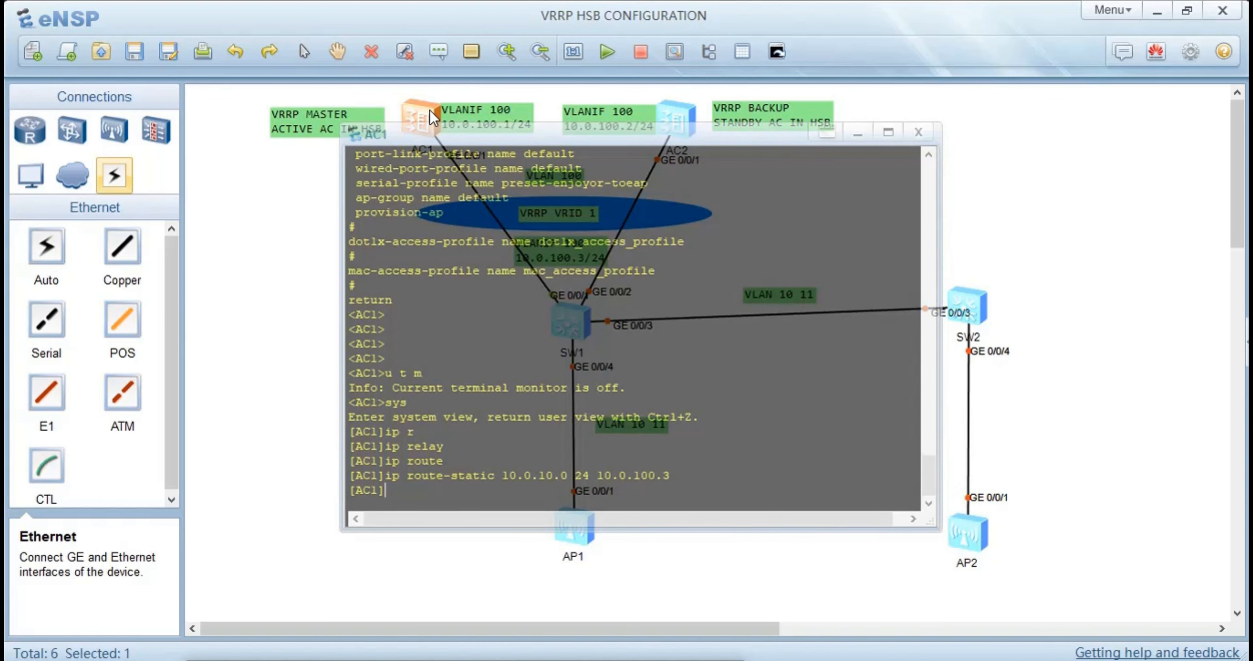
pyautogui.press('Tab')
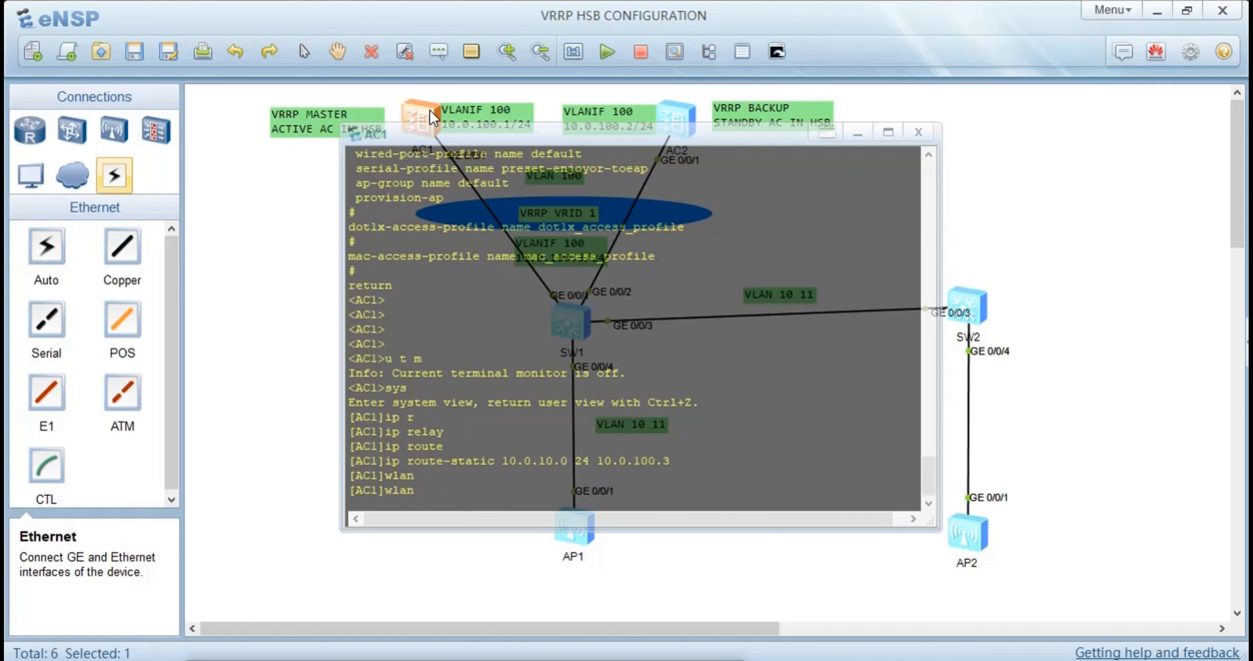
pyautogui.press('Return')
# Create an AP group named depart on AC1 and return to the WLAN view
pyautogui.write('ao')
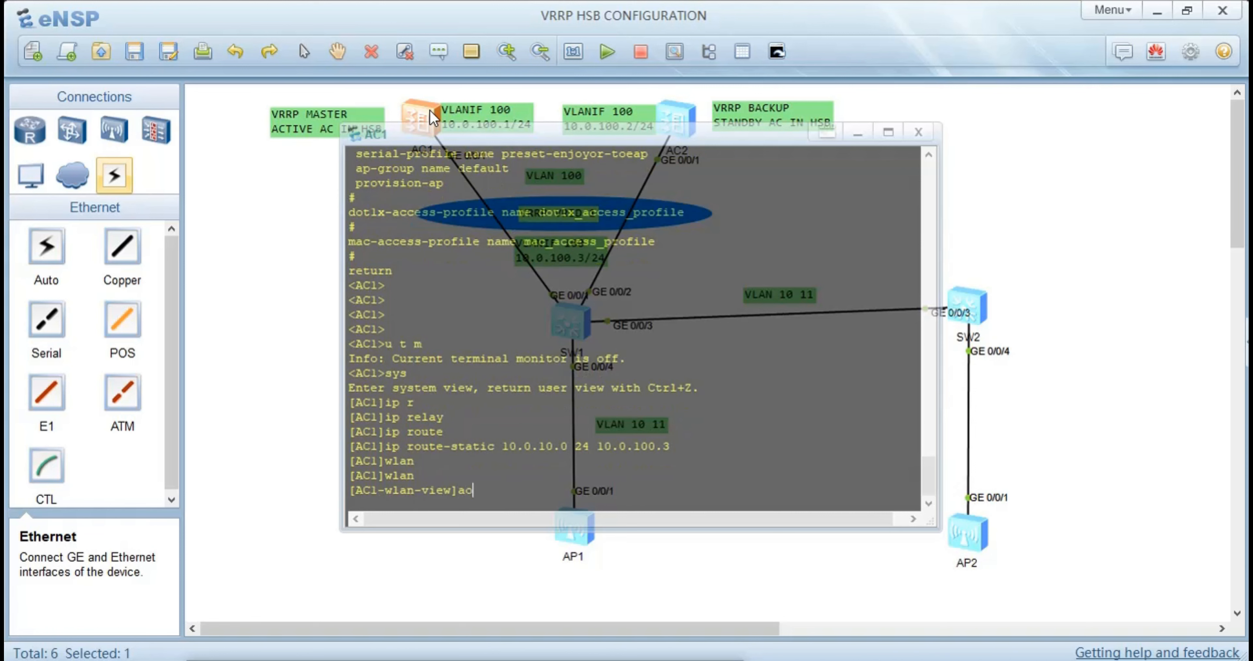
pyautogui.press('BackSpace')
pyautogui.write('p')
pyautogui.press('Tab')
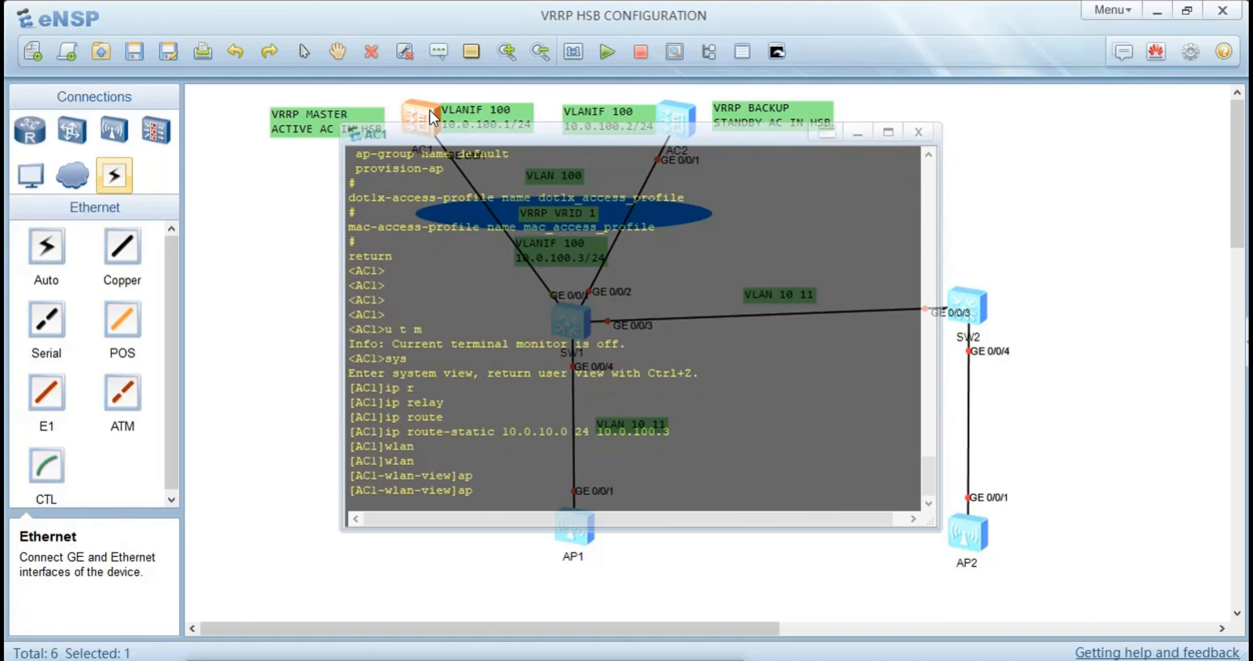
pyautogui.write('-g')
pyautogui.press('Tab')
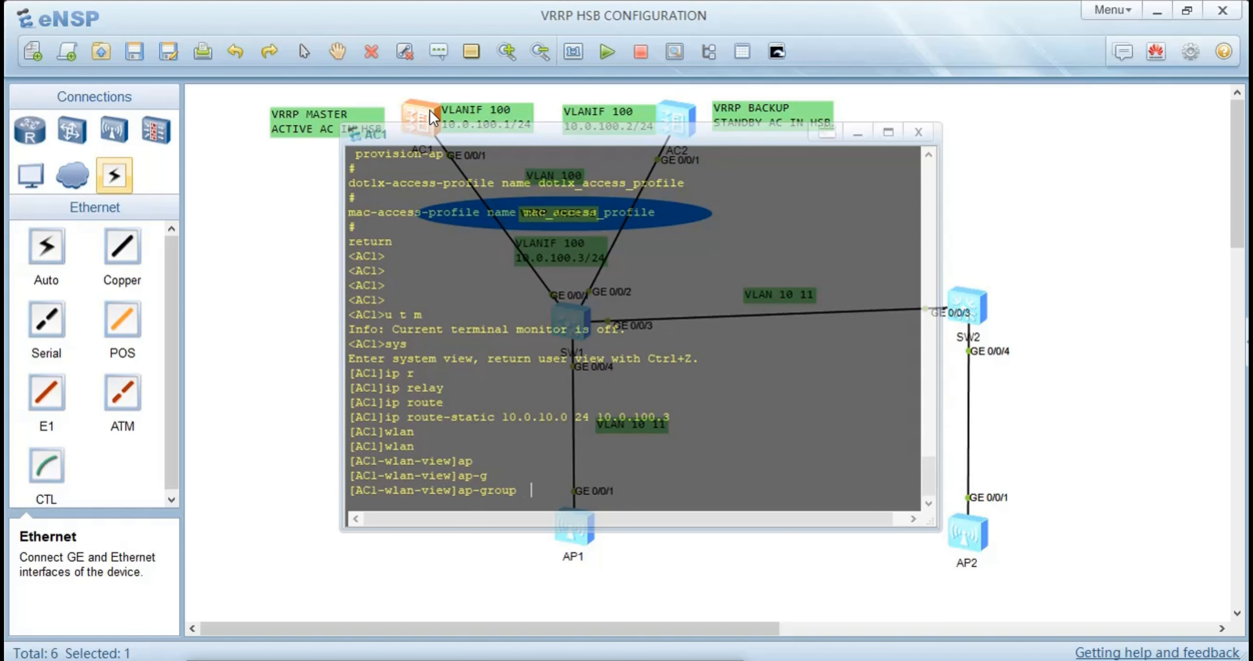
pyautogui.write('na')
pyautogui.press('Tab')
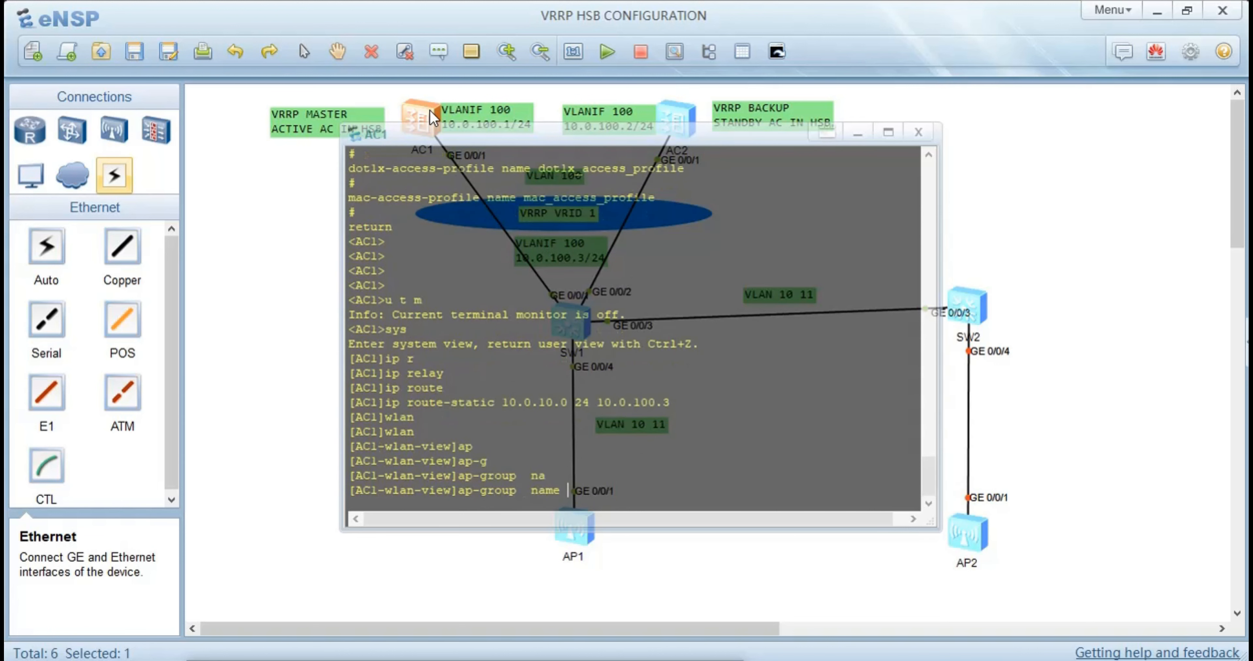
pyautogui.write('separt')
pyautogui.press('Return')
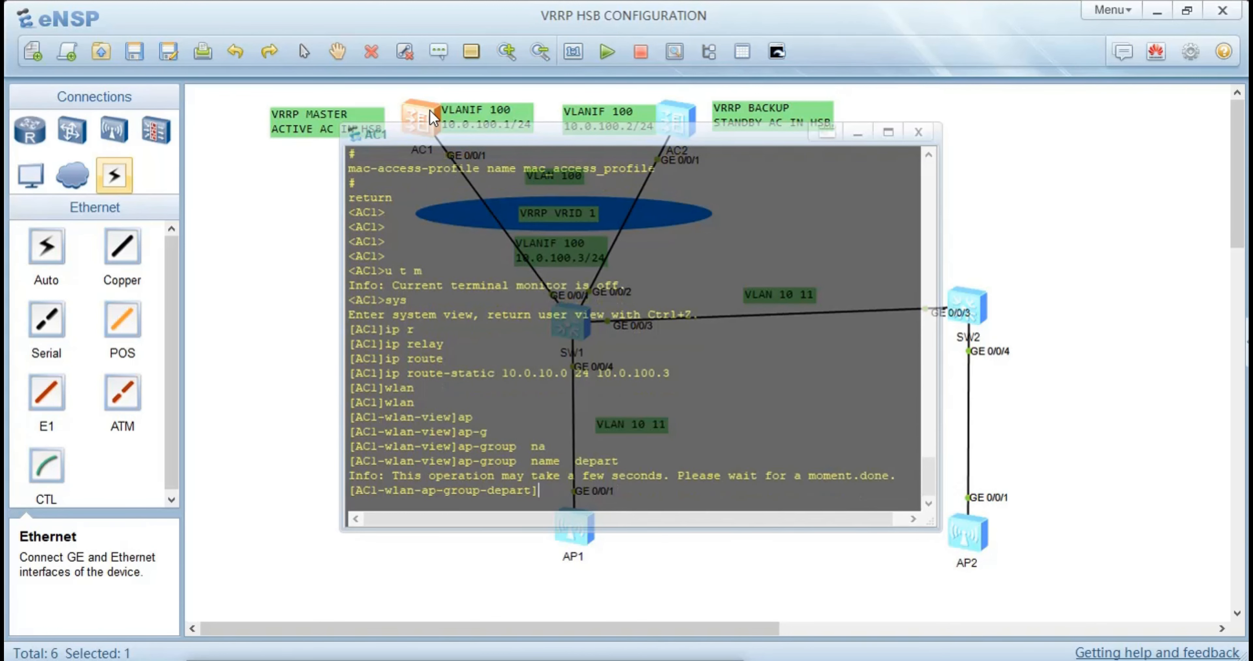
pyautogui.write('qu')
pyautogui.press('Return')
# Create a regulatory domain profile named VRRP on AC1
pyautogui.write('re')
pyautogui.press('Tab')
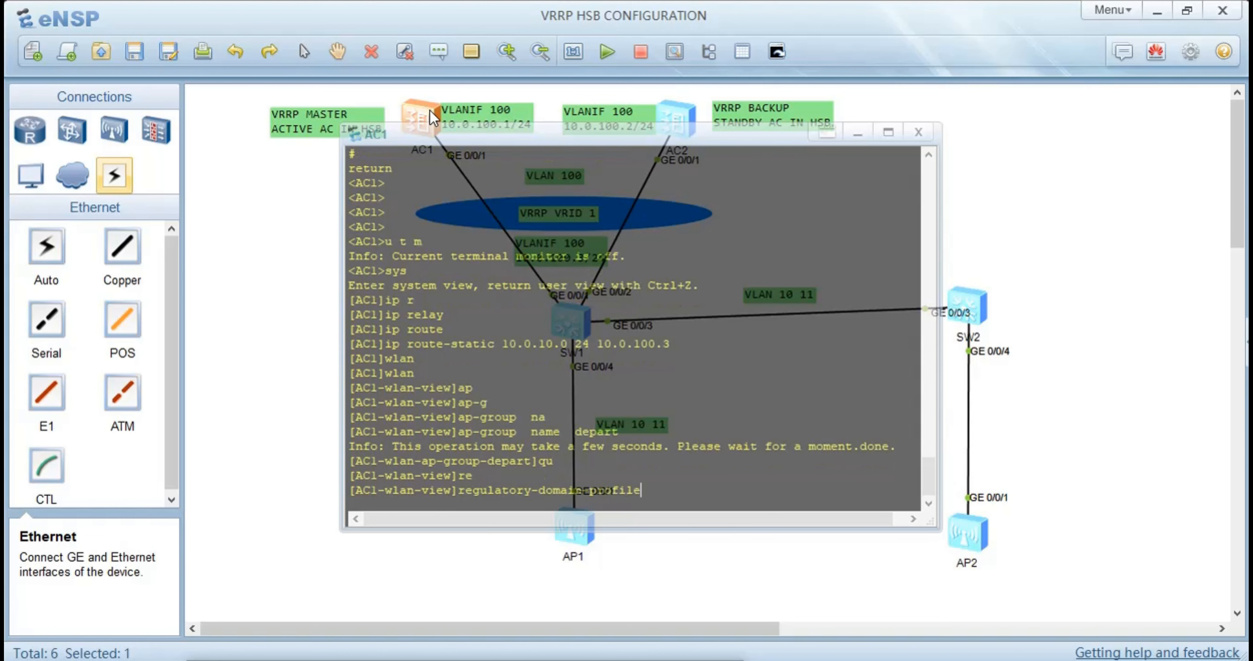
pyautogui.write('na')
pyautogui.press('Tab')
pyautogui.write('VRRP')
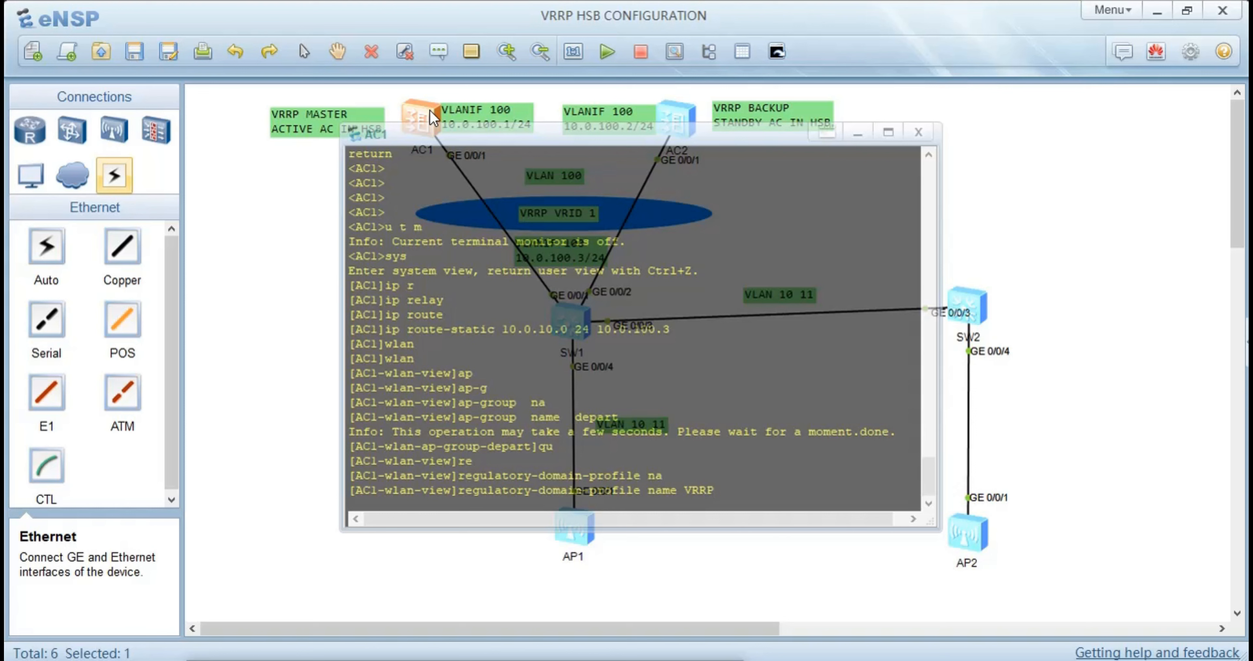
pyautogui.press('Return')
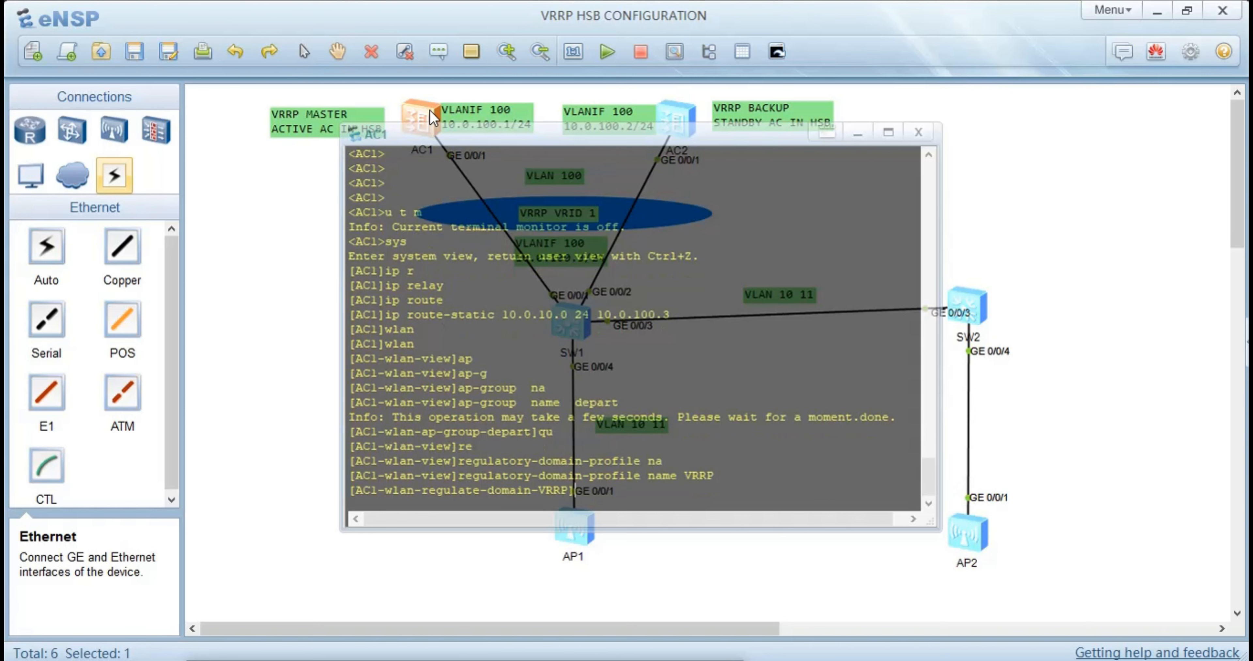
# Set the country code of the VRRP regulatory domain profile to cn and return to the WLAN view
pyautogui.write('cou')
pyautogui.press('Tab')
pyautogui.write('cn')
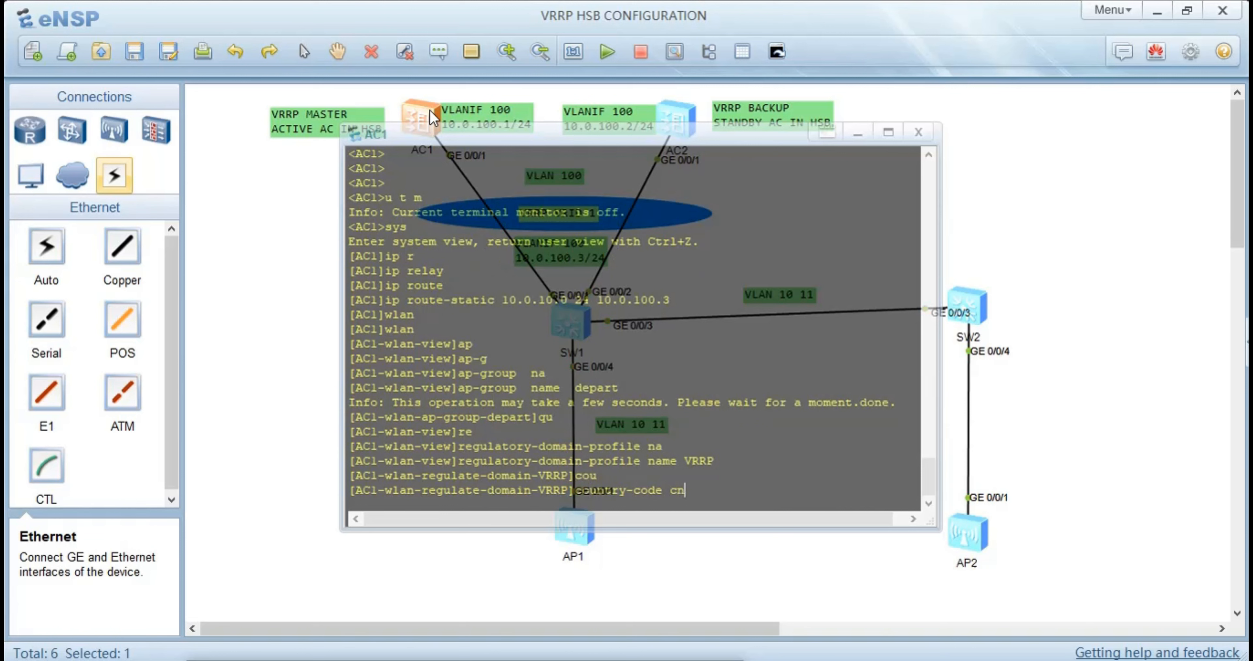
pyautogui.press('Return')
pyautogui.write('qu')
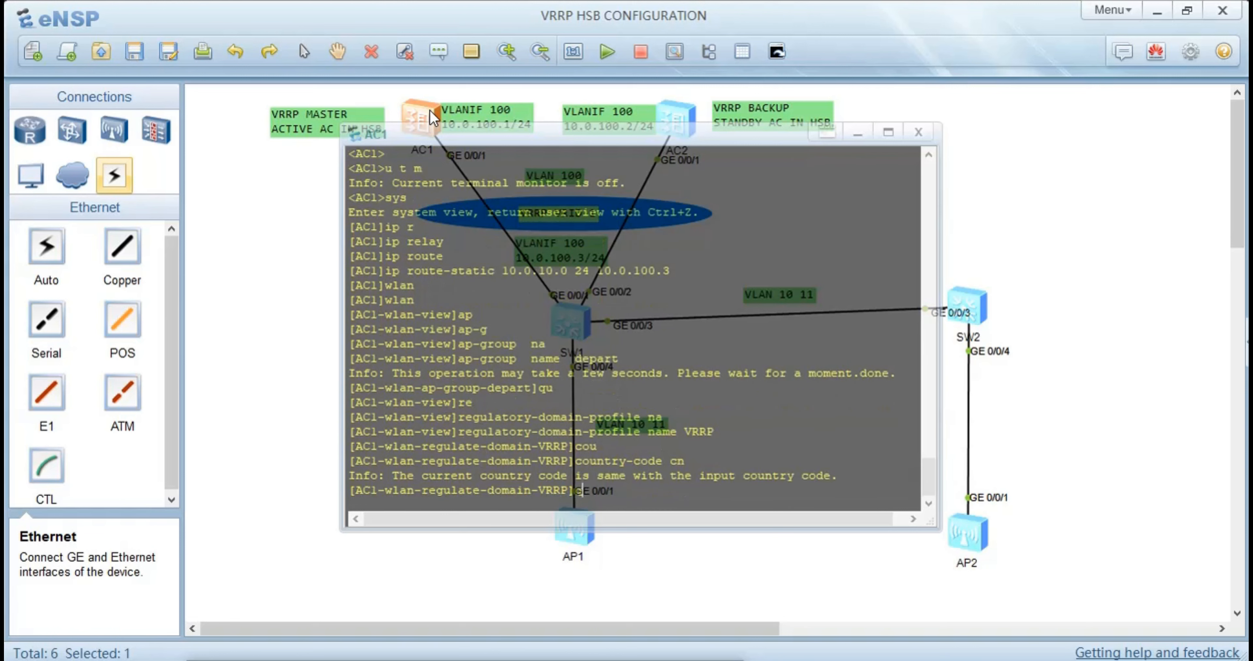
pyautogui.press('Return')
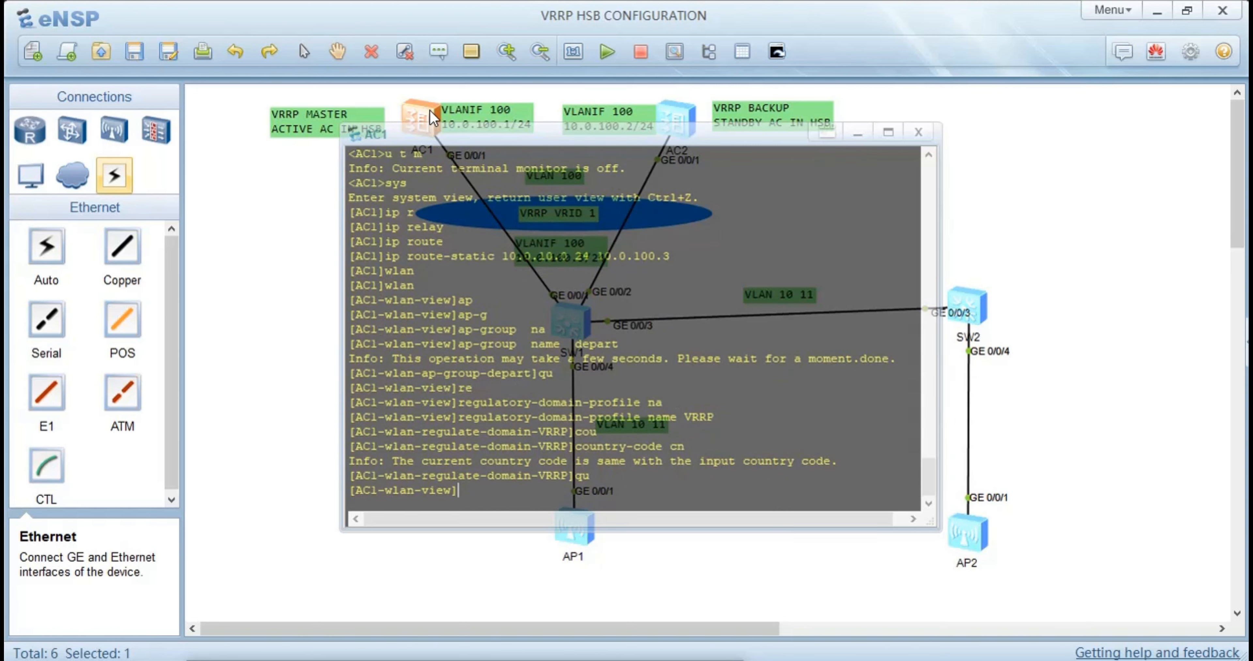
# Enter the view of AP group depart again on AC1
pyautogui.press('Up')
pyautogui.press('Up')
pyautogui.press('Up')
# Bind regulatory domain profile VRRP to AP group depart and confirm the AP reset
pyautogui.press('Up')
pyautogui.press('Up')
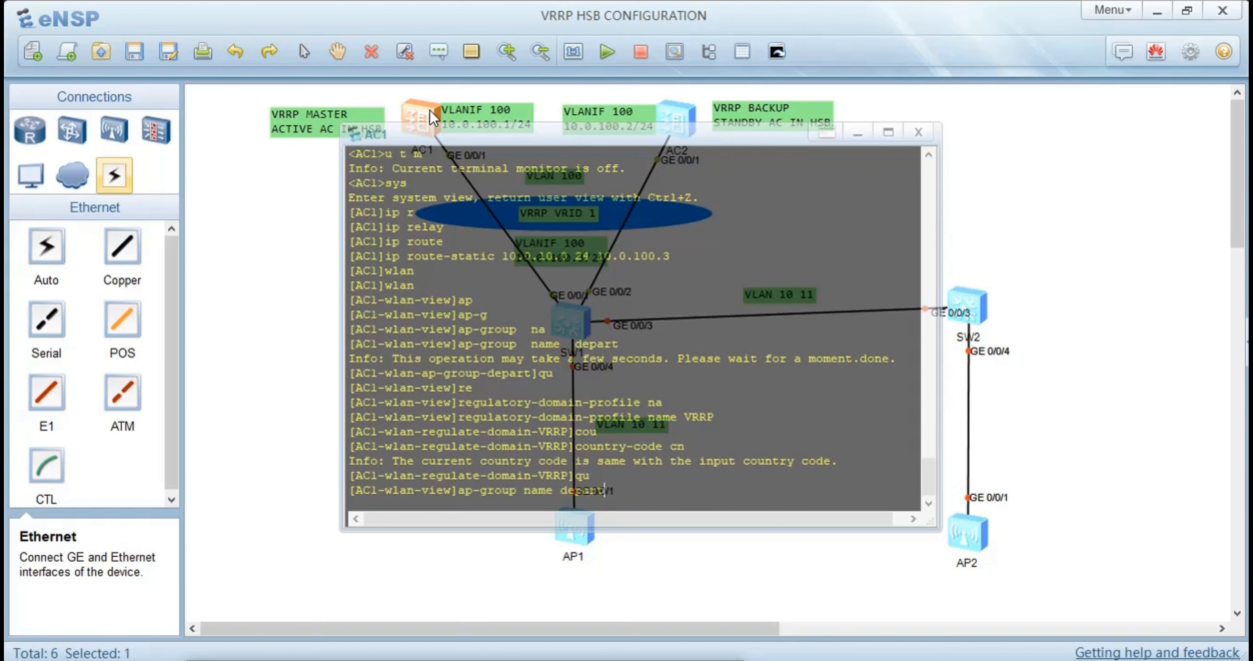
pyautogui.press('Return')
pyautogui.press('Up')
pyautogui.press('Up')
pyautogui.press('Up')
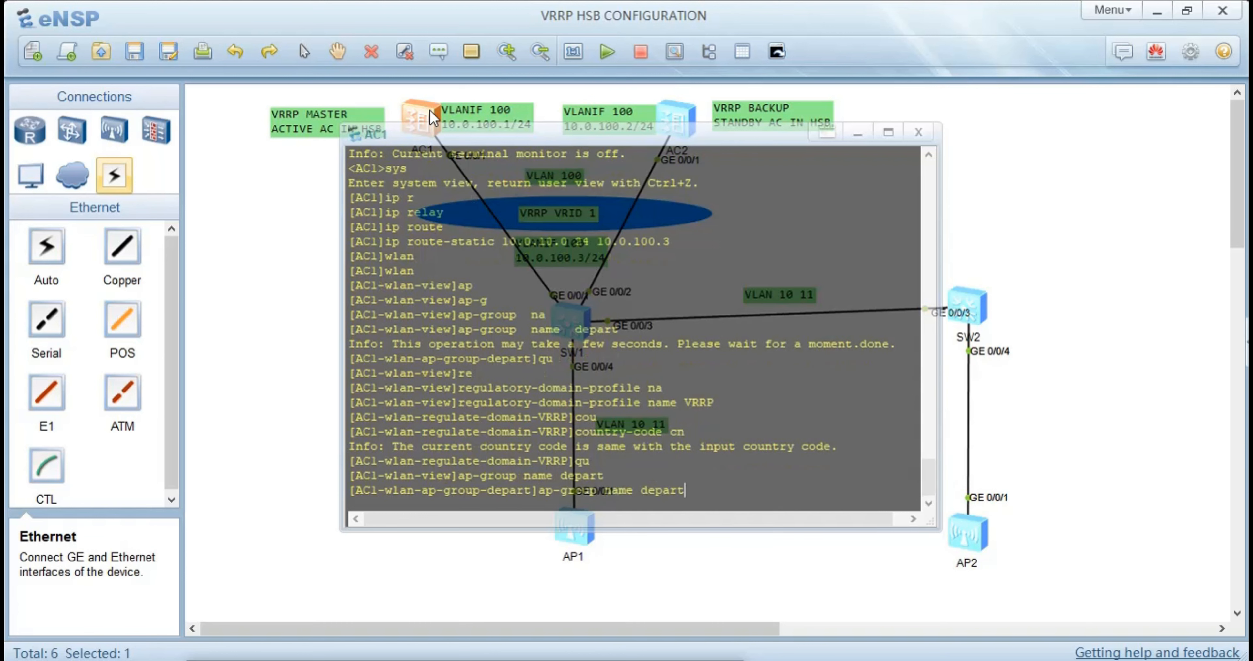
pyautogui.press('Up')
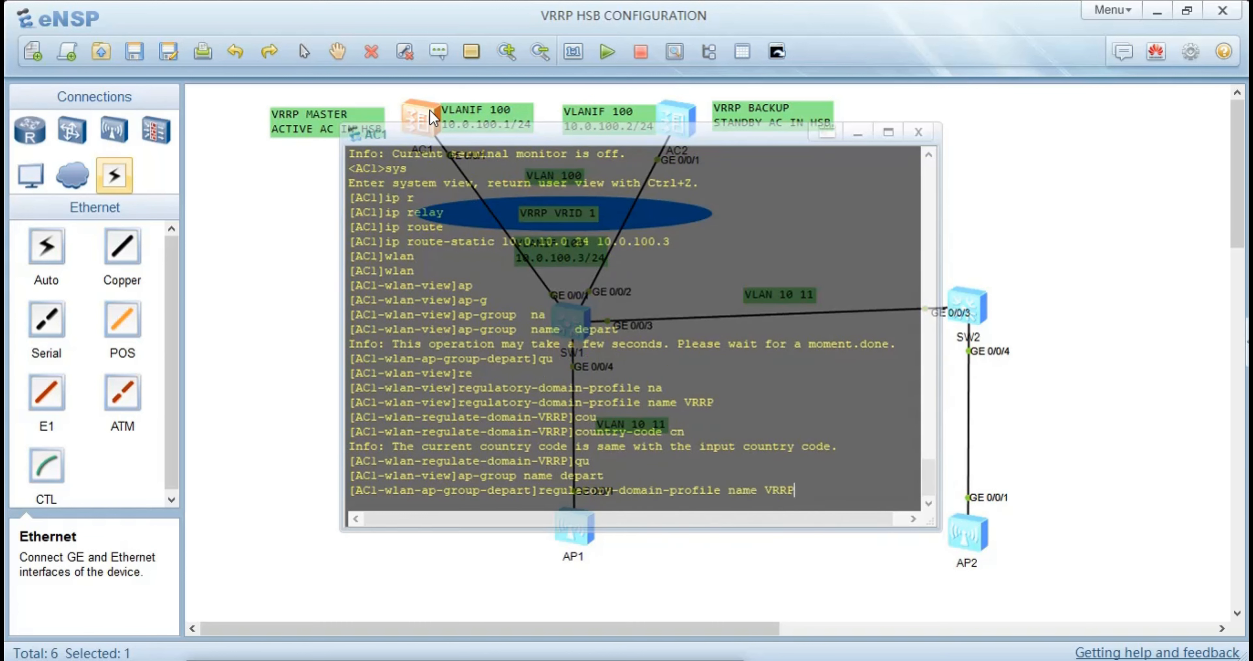
pyautogui.press('Left')
pyautogui.press('Left')
pyautogui.press('Left')
pyautogui.press('BackSpace')
pyautogui.press('BackSpace')
pyautogui.press('BackSpace')
pyautogui.press('BackSpace')
pyautogui.press('BackSpace')
pyautogui.press('Return')
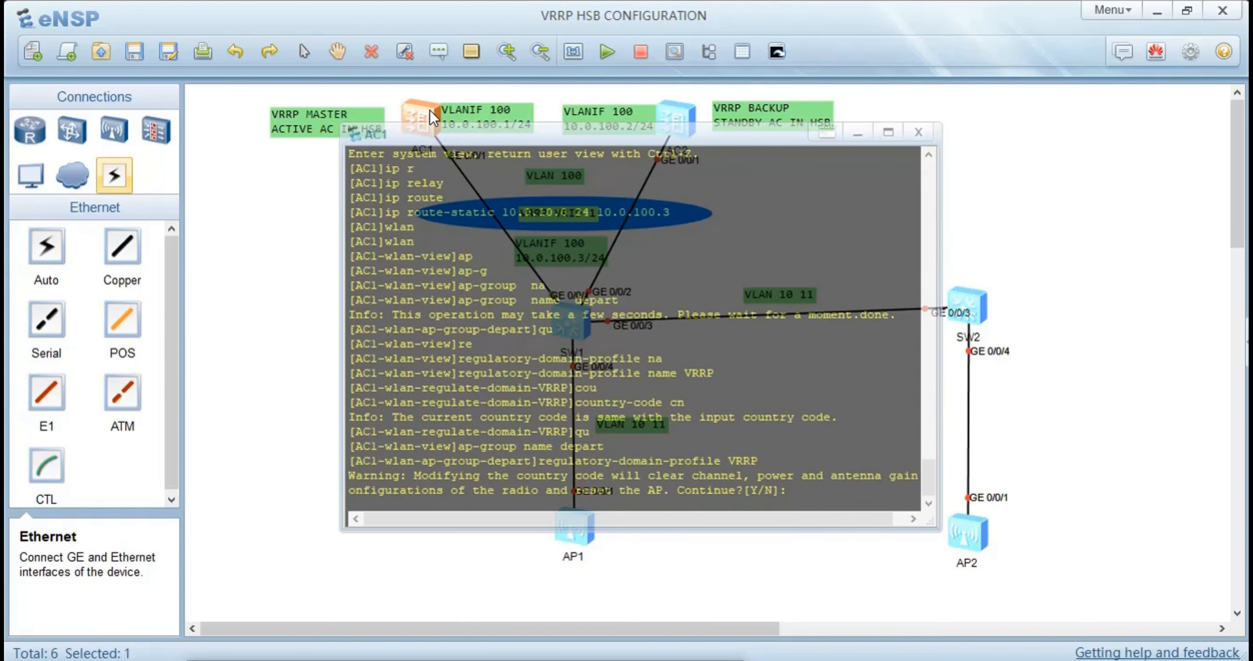
pyautogui.write('y')
pyautogui.press('Return')
pyautogui.press('Return')
pyautogui.press('Return')
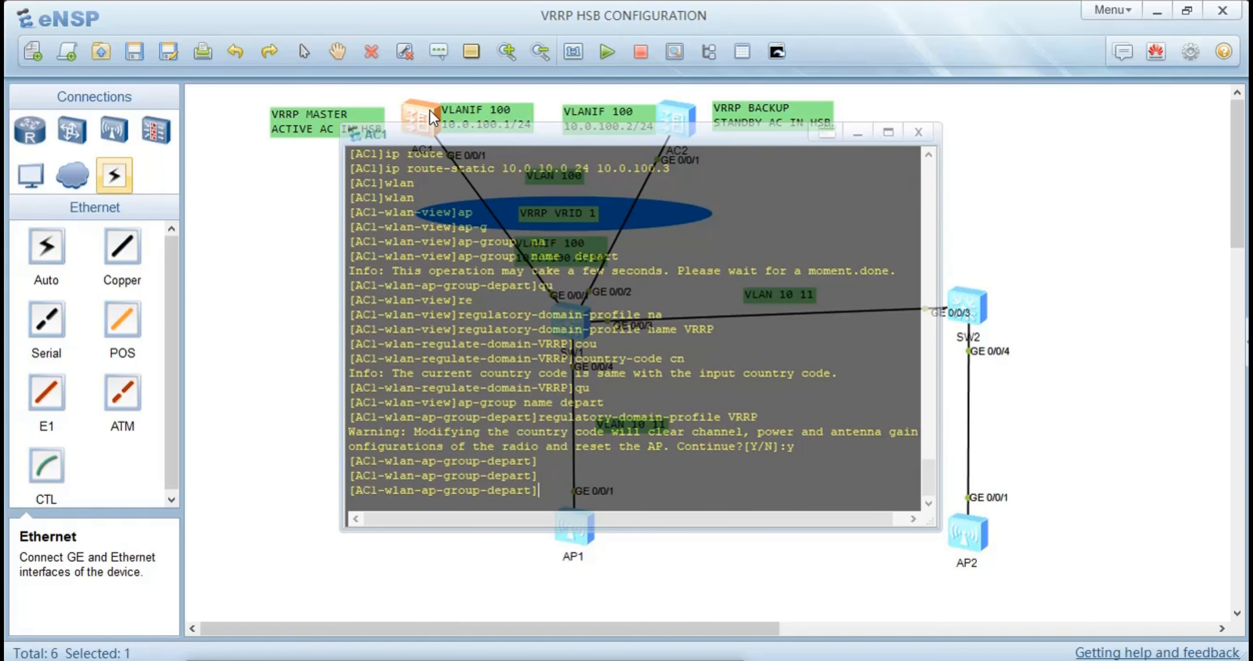
# Return to the topology and stop AP1 and AP2 together
pyautogui.click(252, 245)
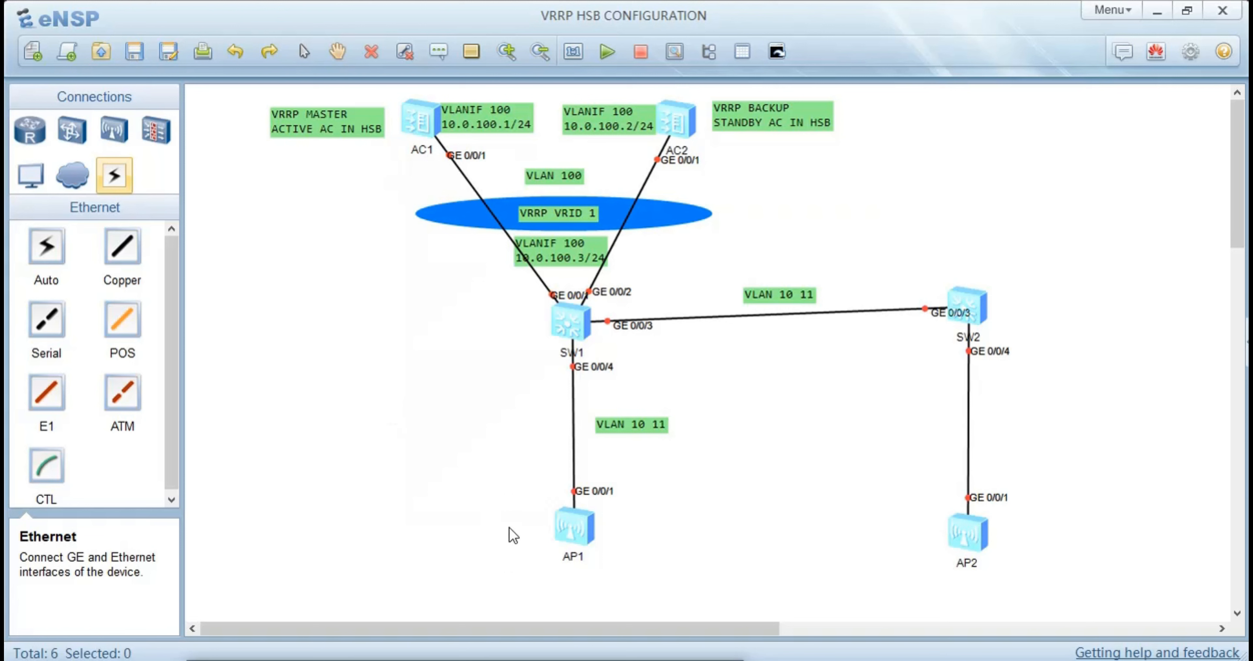
pyautogui.moveTo(464, 476); pyautogui.dragTo(1038, 584)
pyautogui.rightClick(730, 517)
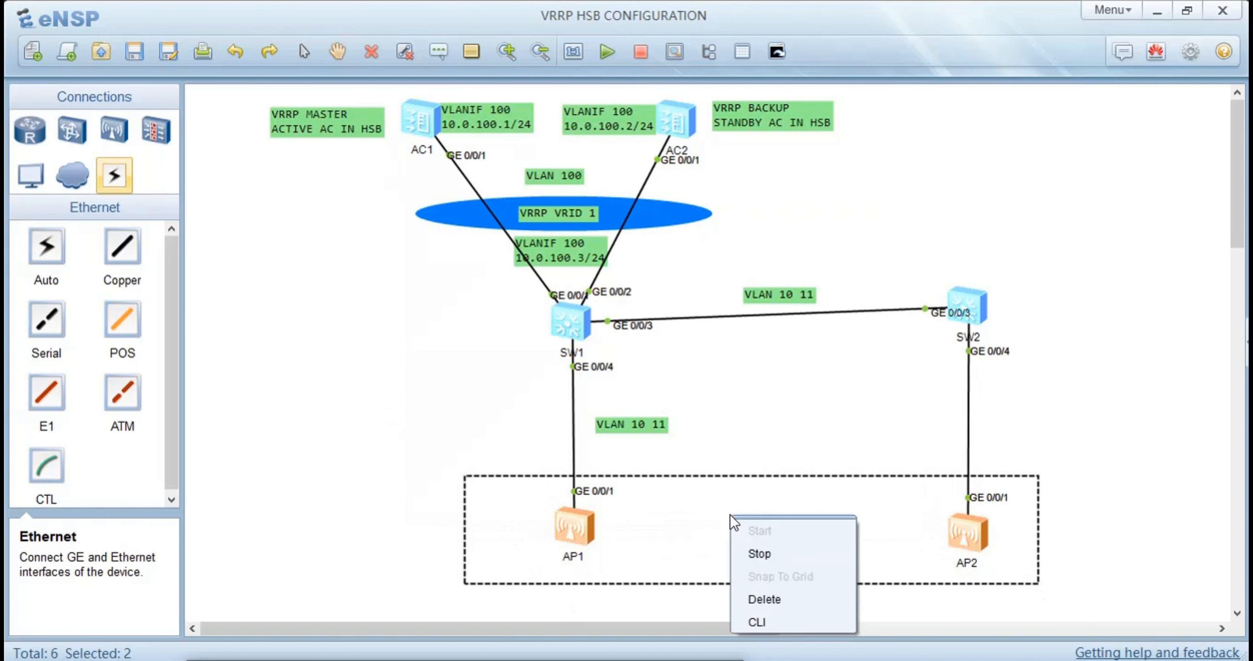
pyautogui.click(759, 554)
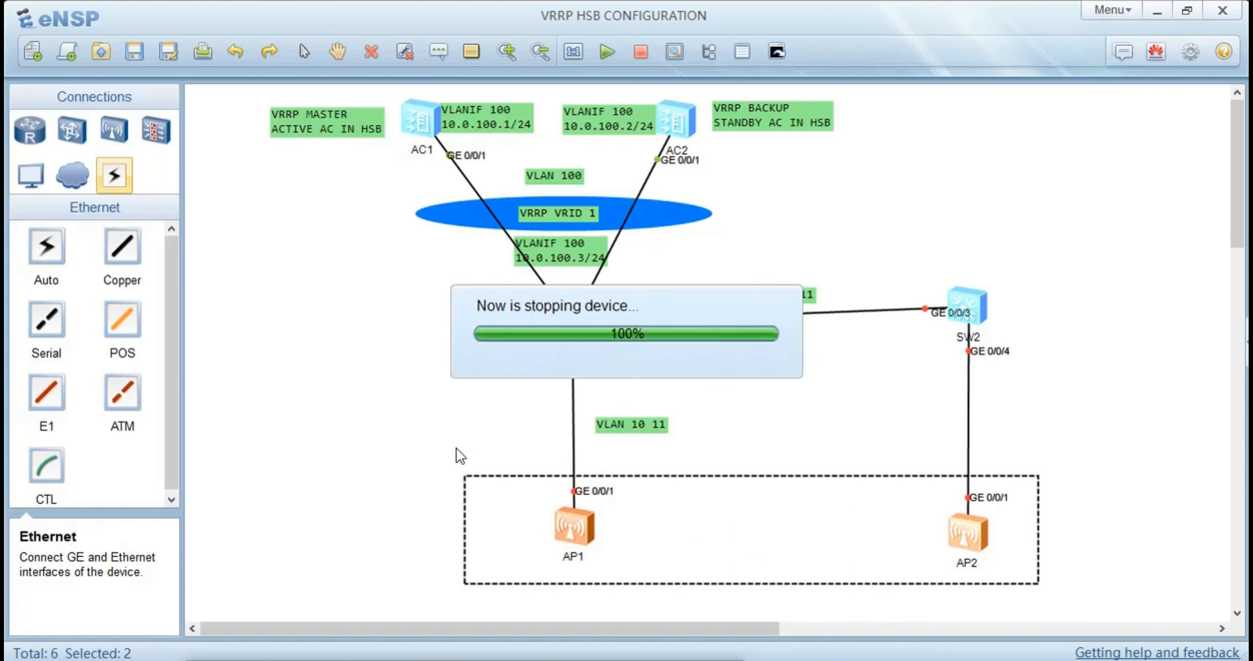
pyautogui.click(504, 496)
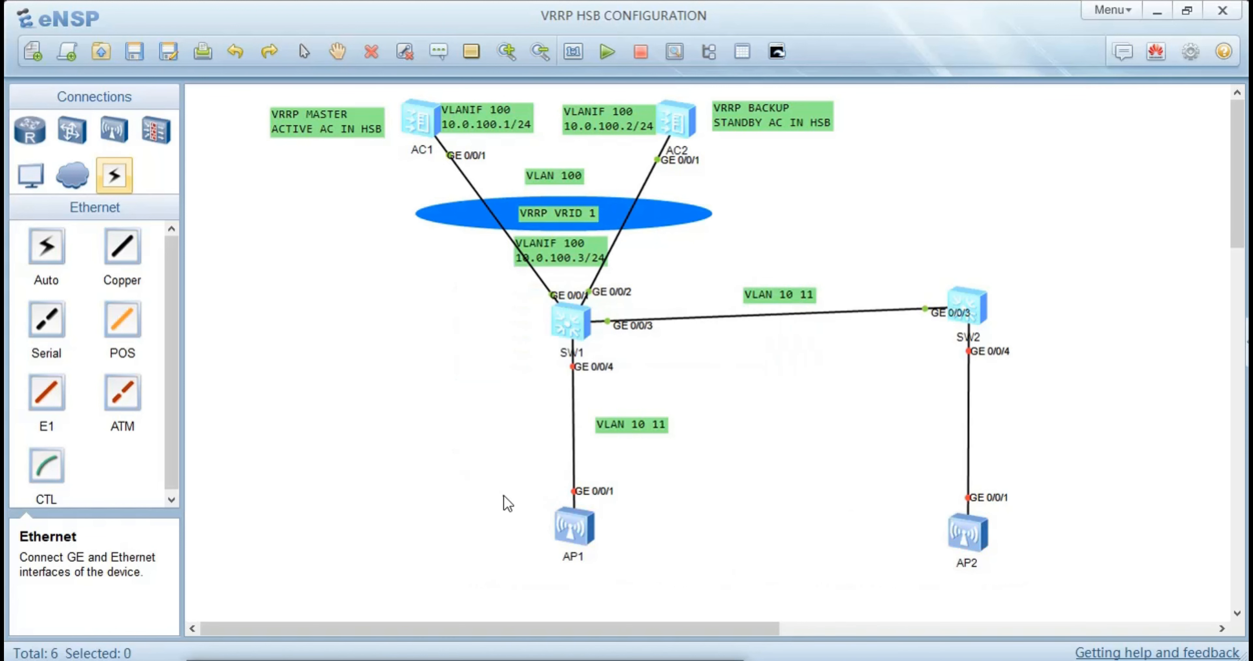
# Copy AP1's MAC address from its configuration settings and close the settings window
pyautogui.rightClick(572, 534)
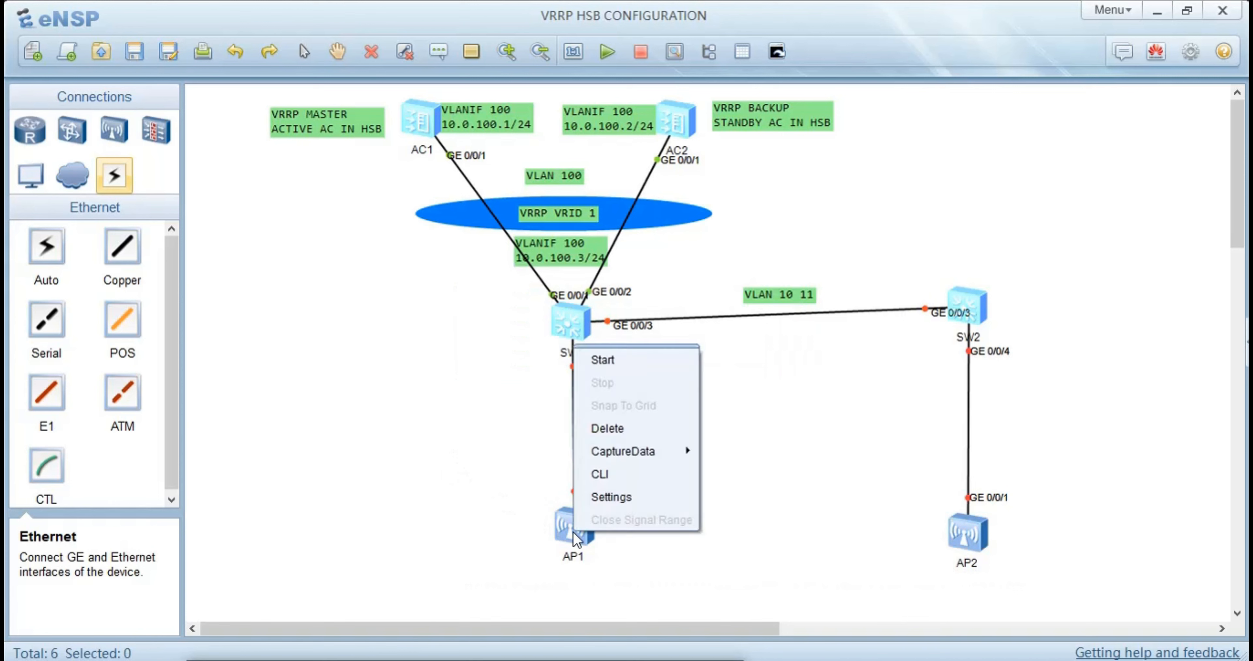
pyautogui.click(610, 491)
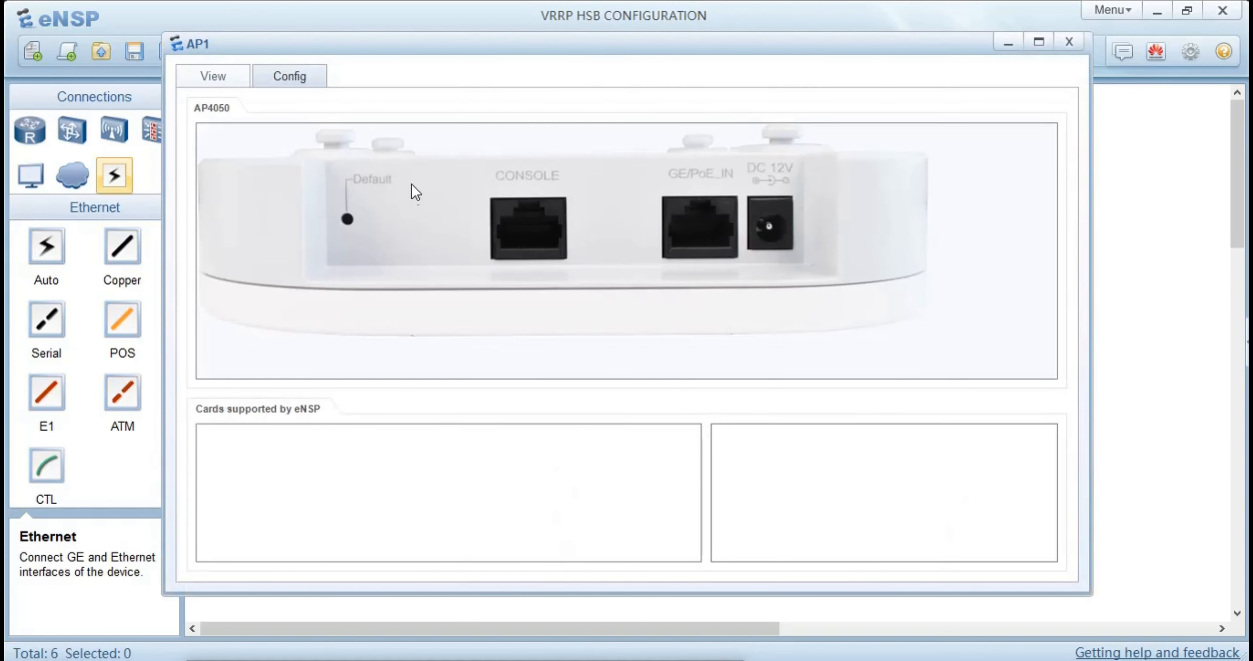
pyautogui.click(280, 78)
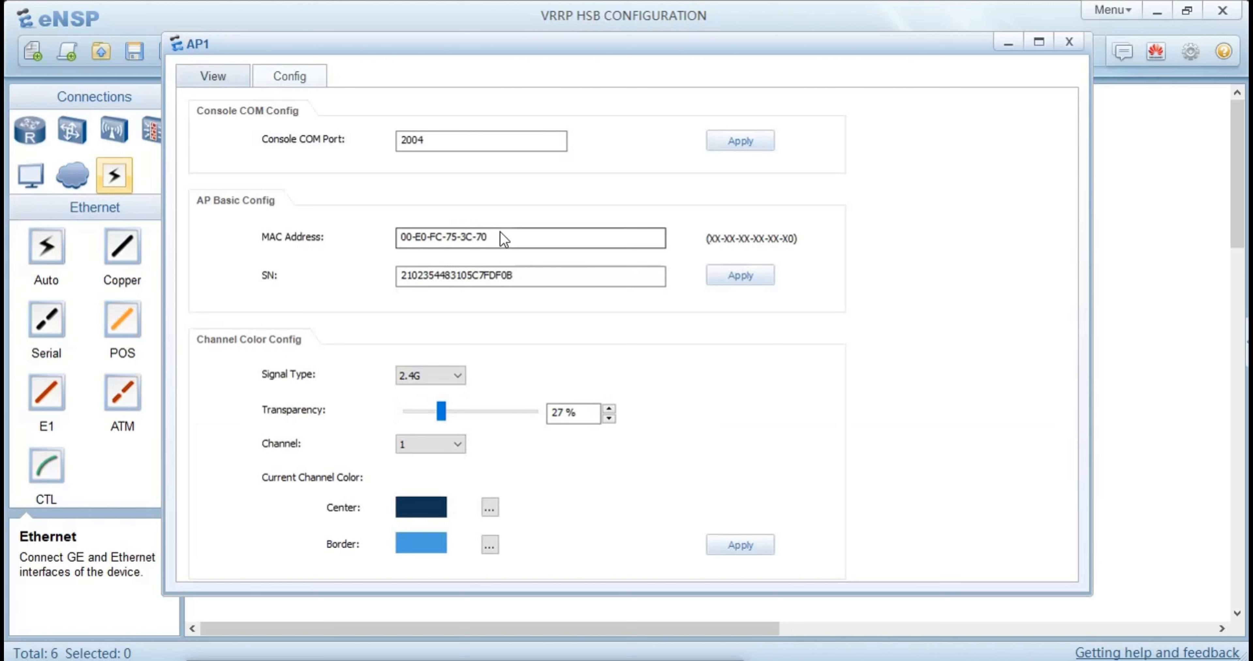
pyautogui.moveTo(487, 236); pyautogui.dragTo(390, 236)
pyautogui.hotkey('ctrl', 'c')
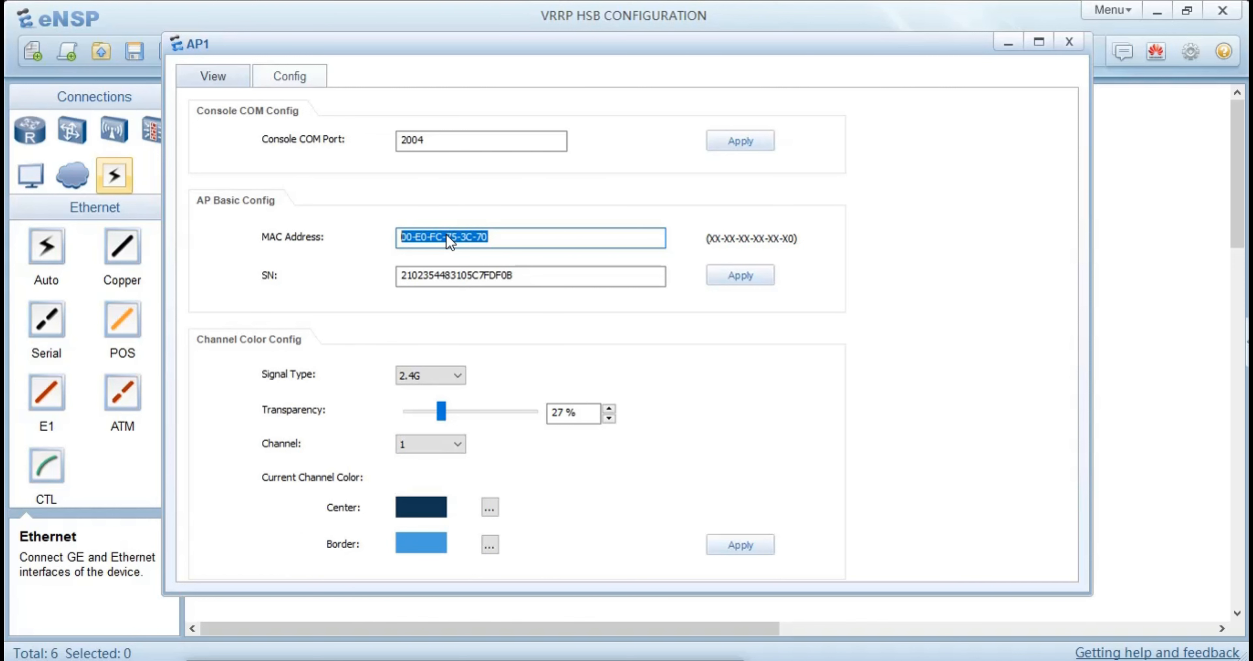
pyautogui.click(1067, 43)
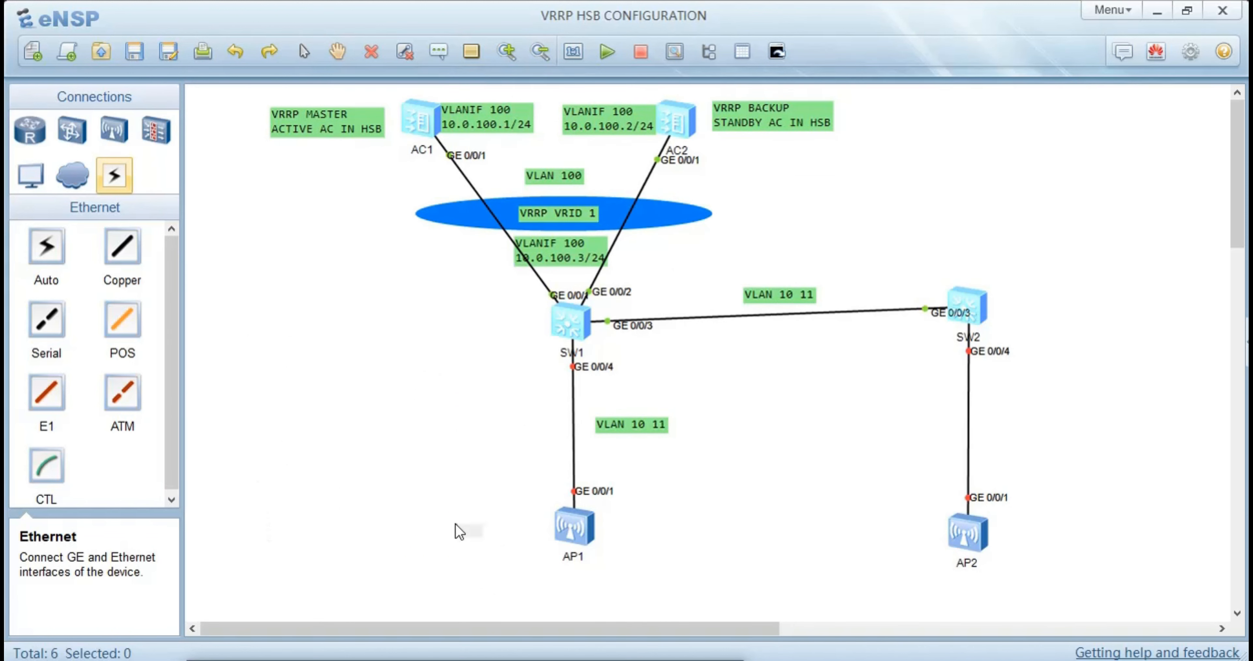
# Paste the MAC address 00-E0-FC-75-3C-70 into a text label and place it beside AP1
pyautogui.hotkey('ctrl', 'v')
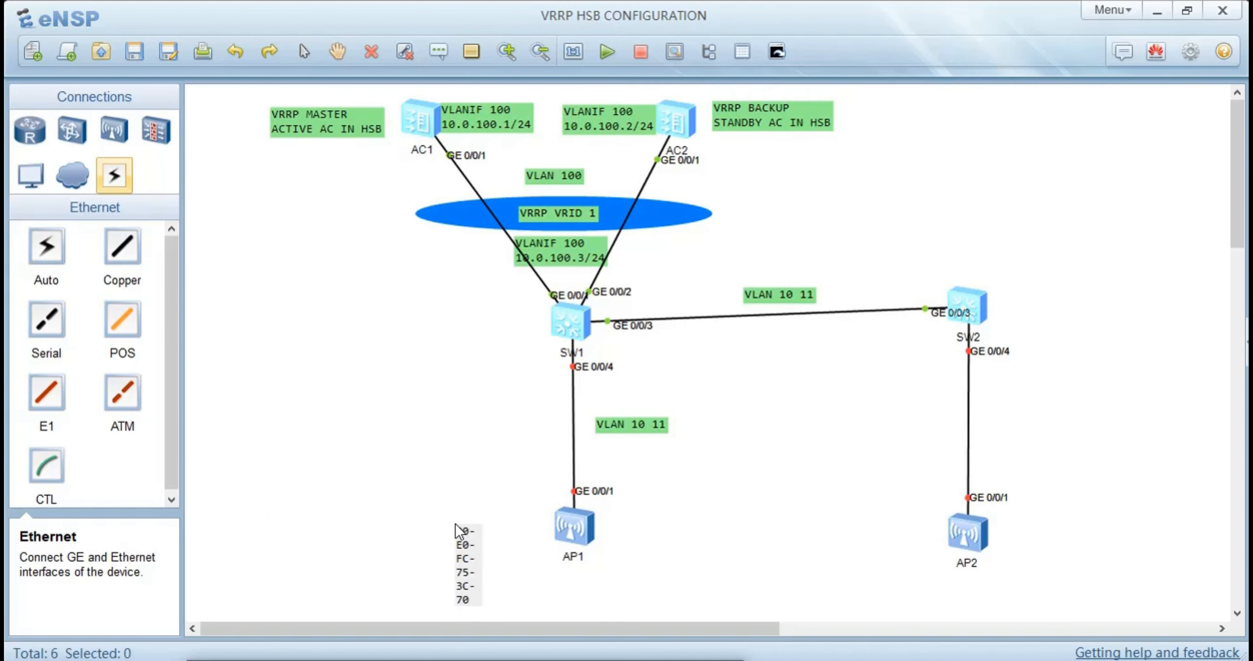
pyautogui.doubleClick(461, 531)
pyautogui.click(519, 546)
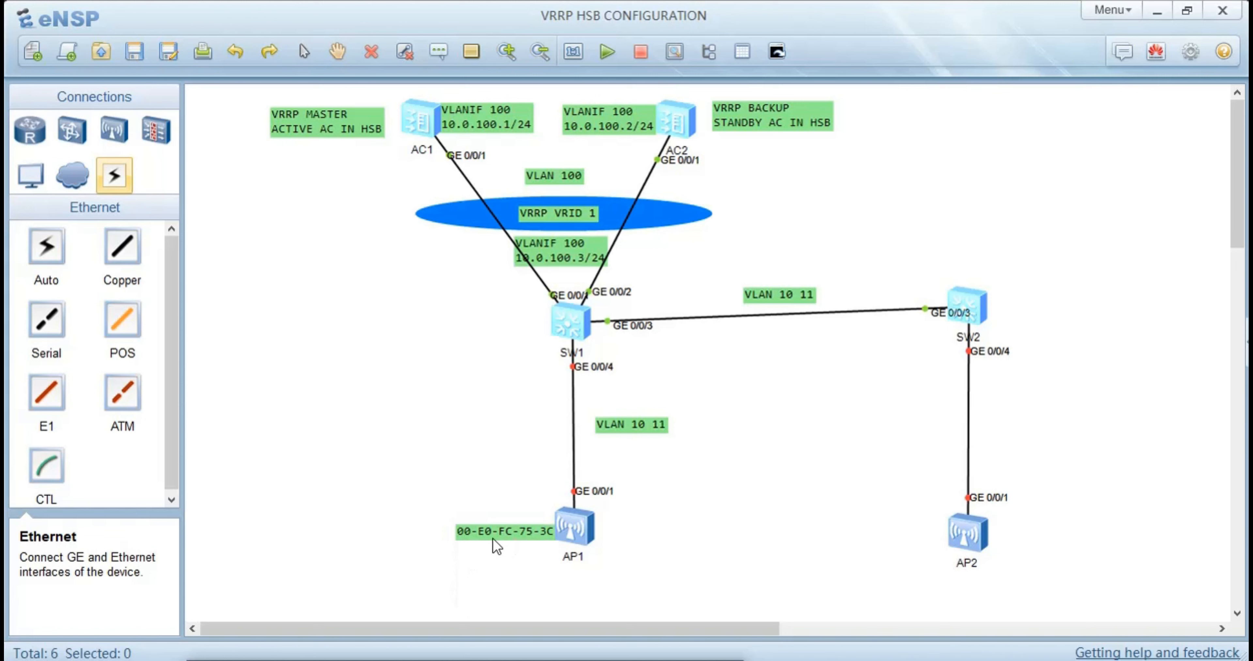
pyautogui.moveTo(492, 539); pyautogui.dragTo(448, 533)
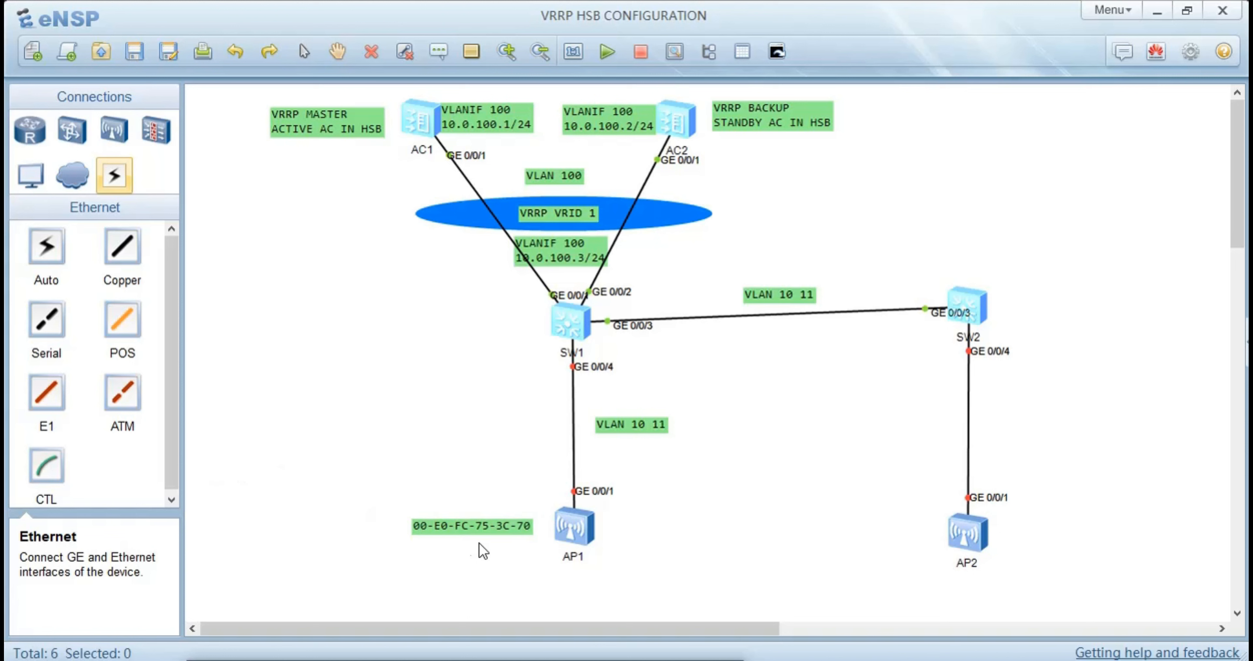
# Rewrite the MAC address label beside AP1 as 00E0-FC75-3C70
pyautogui.doubleClick(510, 526)
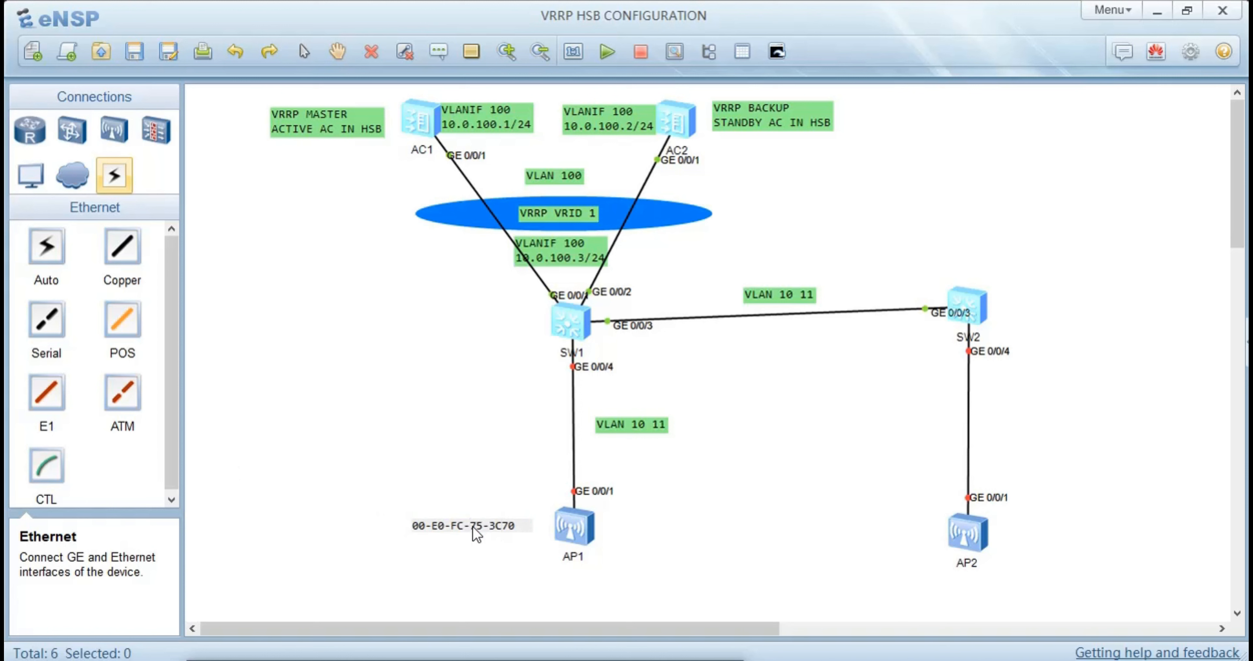
pyautogui.press('BackSpace')
pyautogui.press('BackSpace')
pyautogui.click(919, 531)
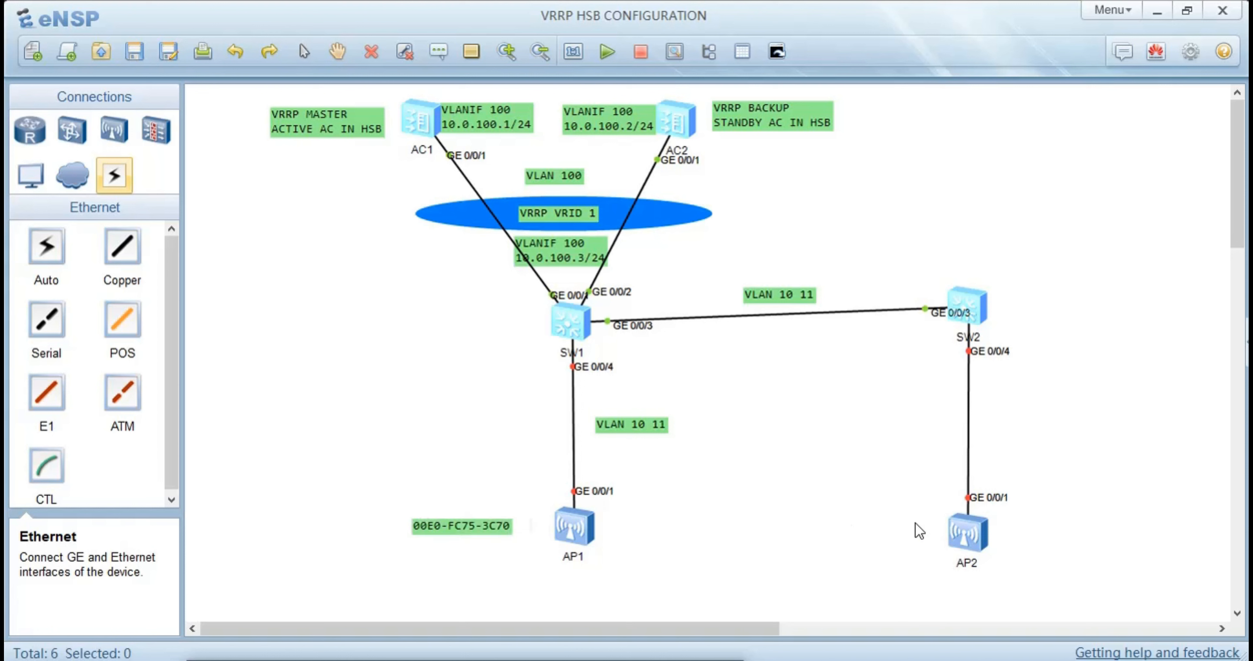
# Copy AP2's MAC address 00-E0-FC-30-40-10 from its configuration settings into a text label beside AP2
pyautogui.rightClick(984, 542)
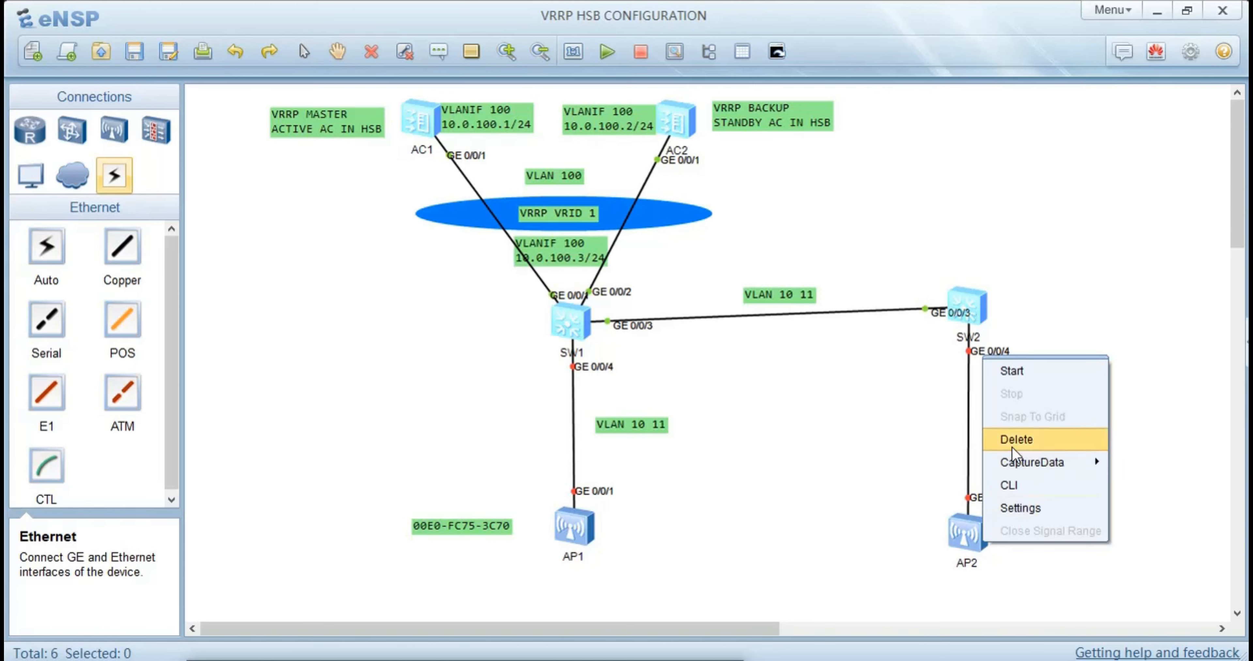
pyautogui.click(1020, 508)
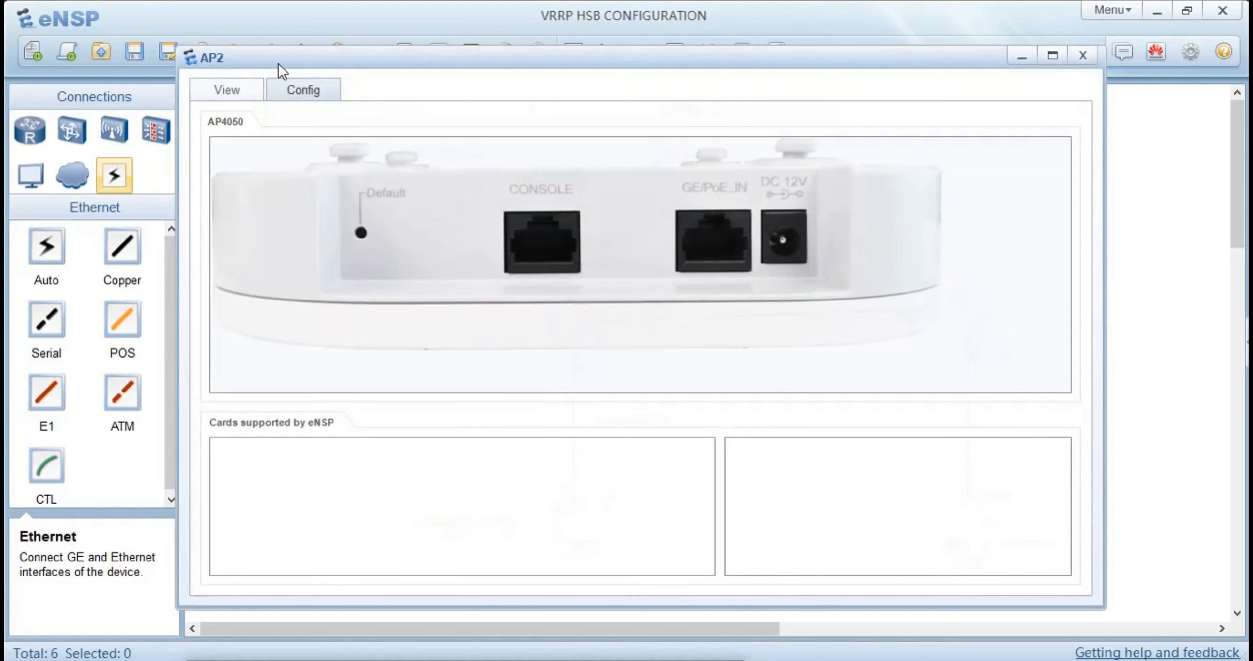
pyautogui.moveTo(516, 252); pyautogui.dragTo(364, 239)
pyautogui.hotkey('ctrl', 'c')
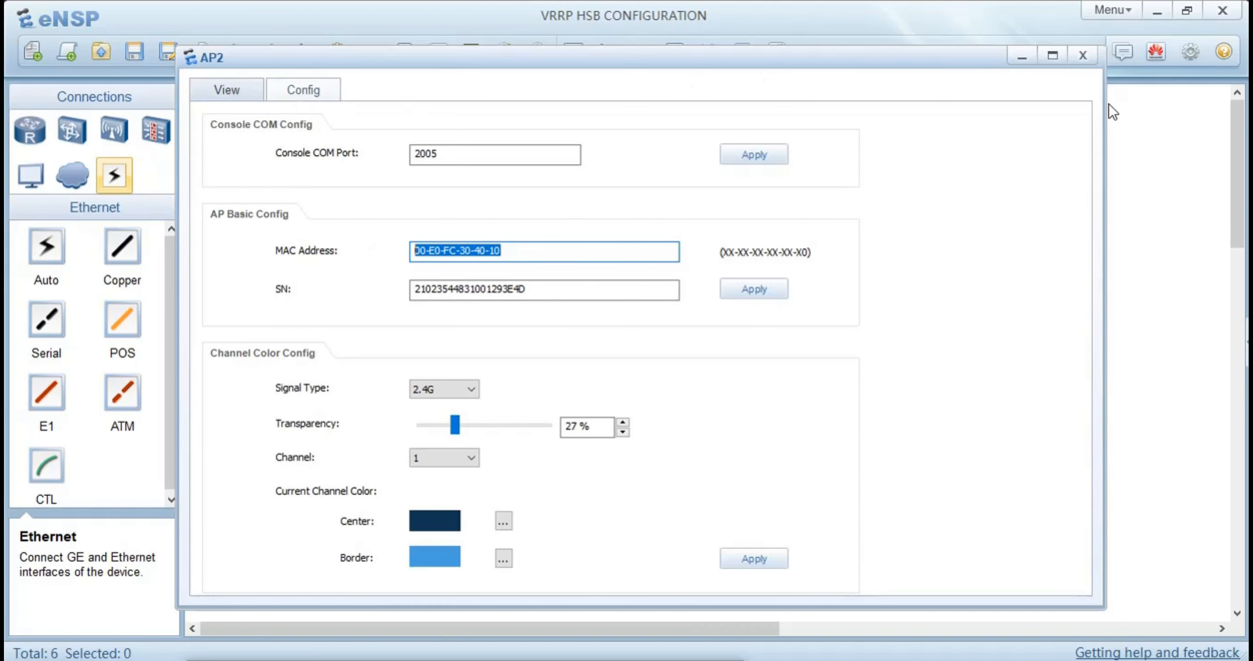
pyautogui.click(1082, 55)
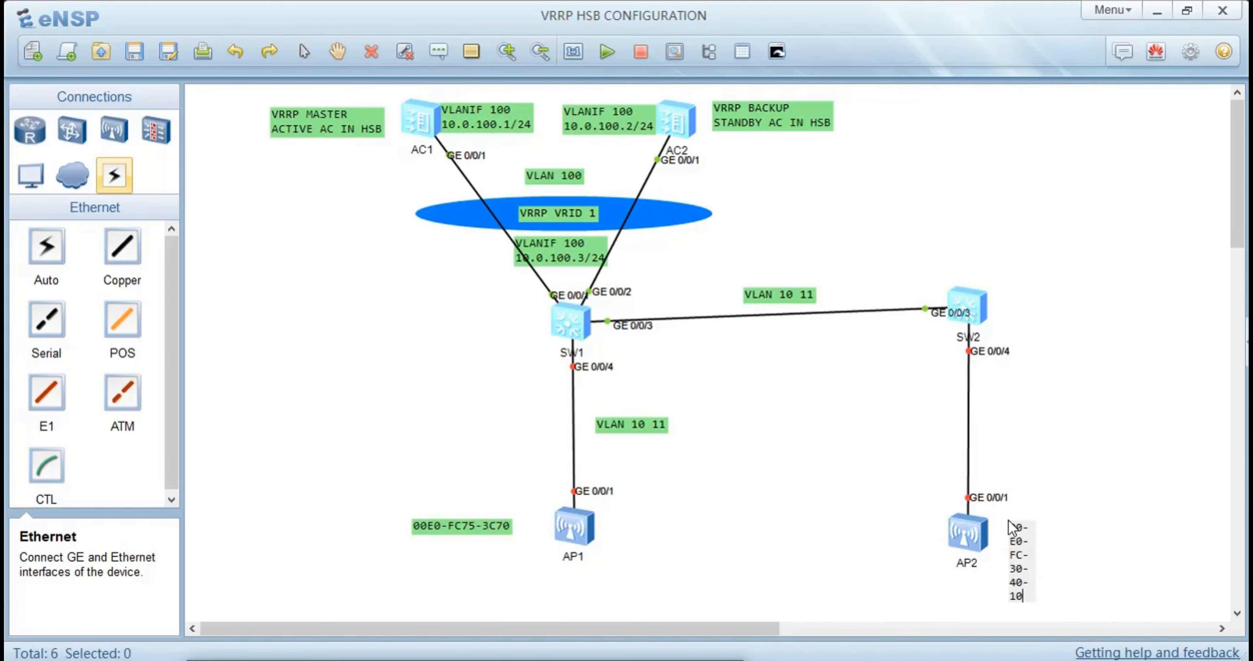
pyautogui.hotkey('ctrl', 'v')
pyautogui.click(811, 530)
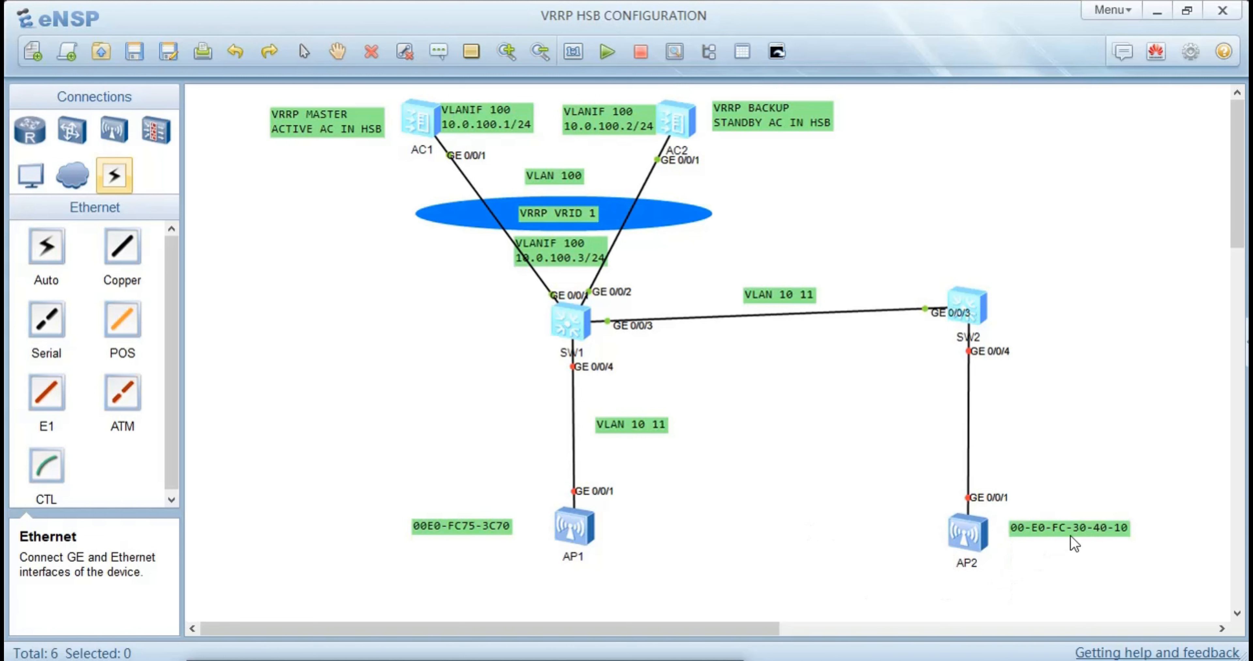
# Rewrite AP2's MAC address label as 00E0-FC30-4010 and move it right next to the AP2 icon
pyautogui.doubleClick(1080, 533)
pyautogui.click(1107, 533)
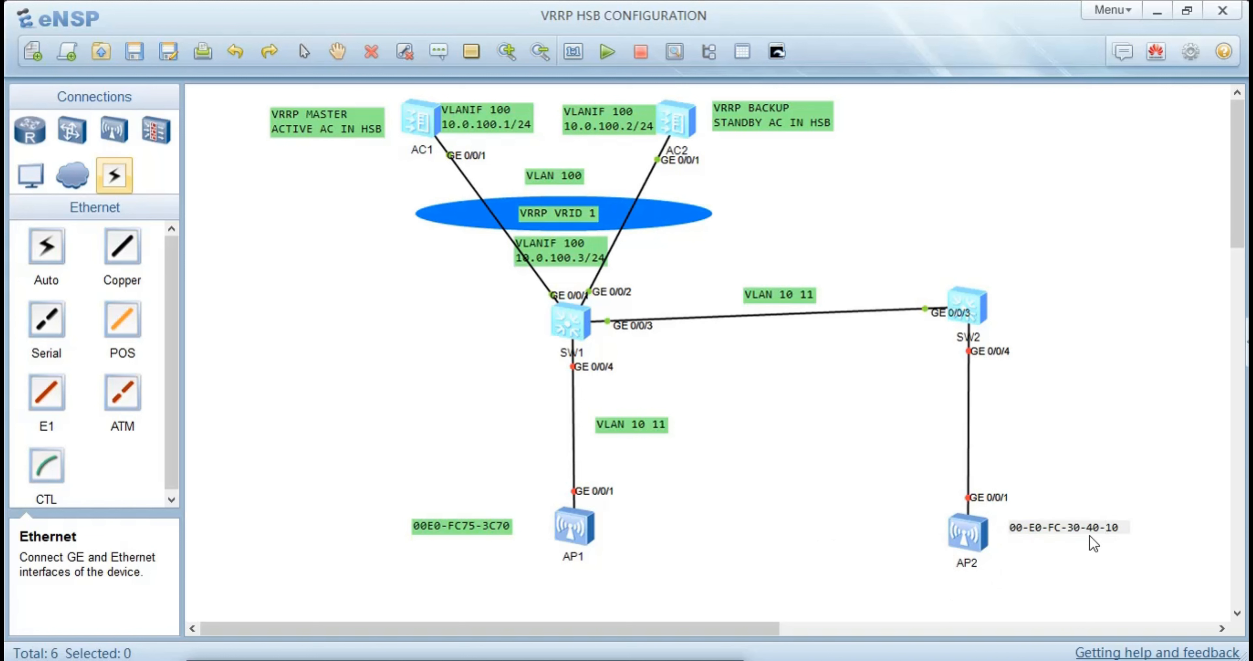
pyautogui.press('BackSpace')
pyautogui.click(1067, 525)
pyautogui.press('BackSpace')
pyautogui.press('BackSpace')
pyautogui.click(1007, 530)
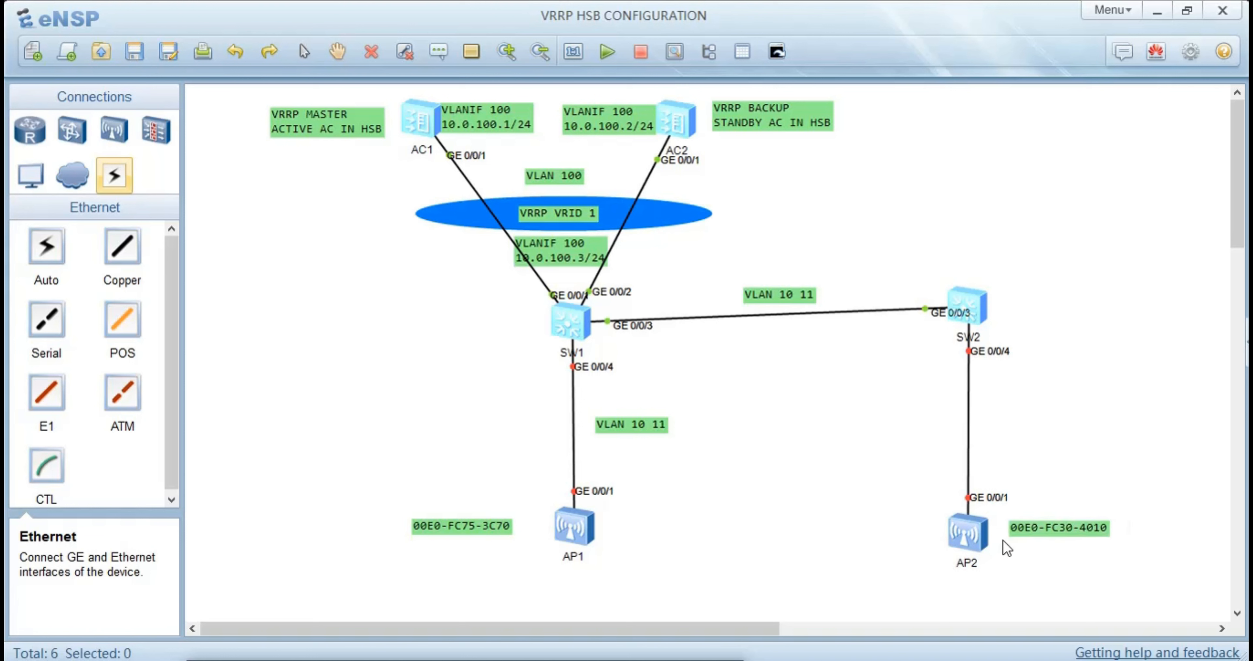
pyautogui.moveTo(1024, 530); pyautogui.dragTo(1002, 533)
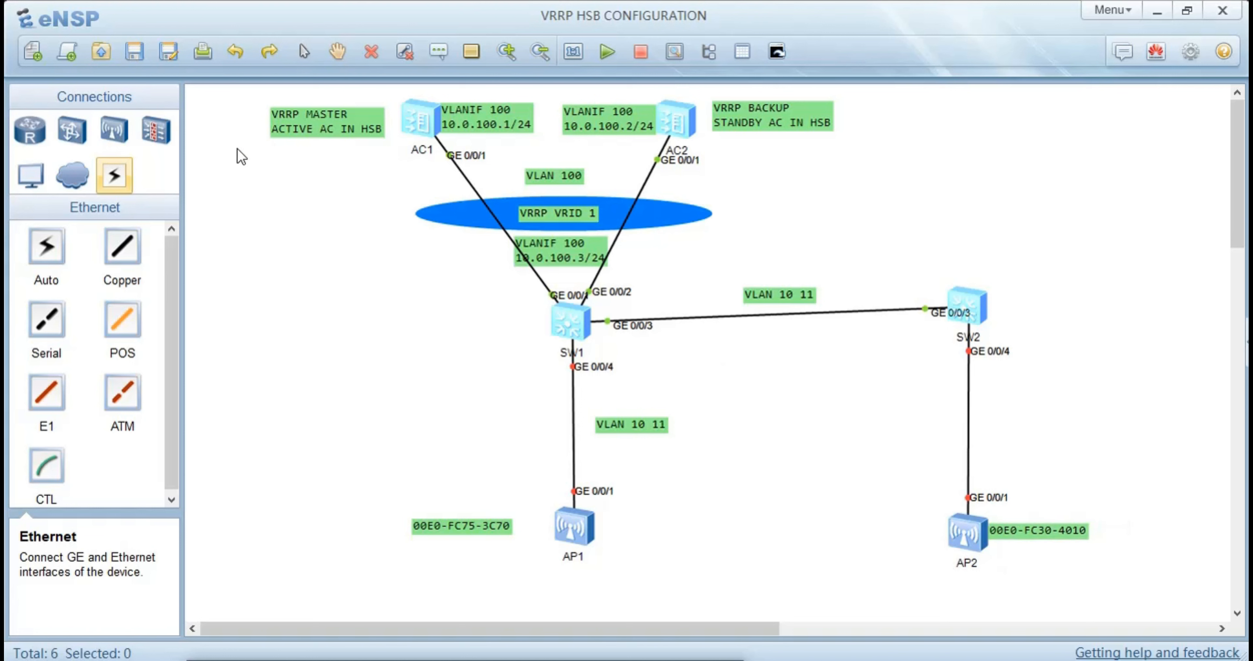
# Select AP1 and AP2 in the topology and start both devices together
pyautogui.moveTo(533, 475); pyautogui.dragTo(1138, 607)
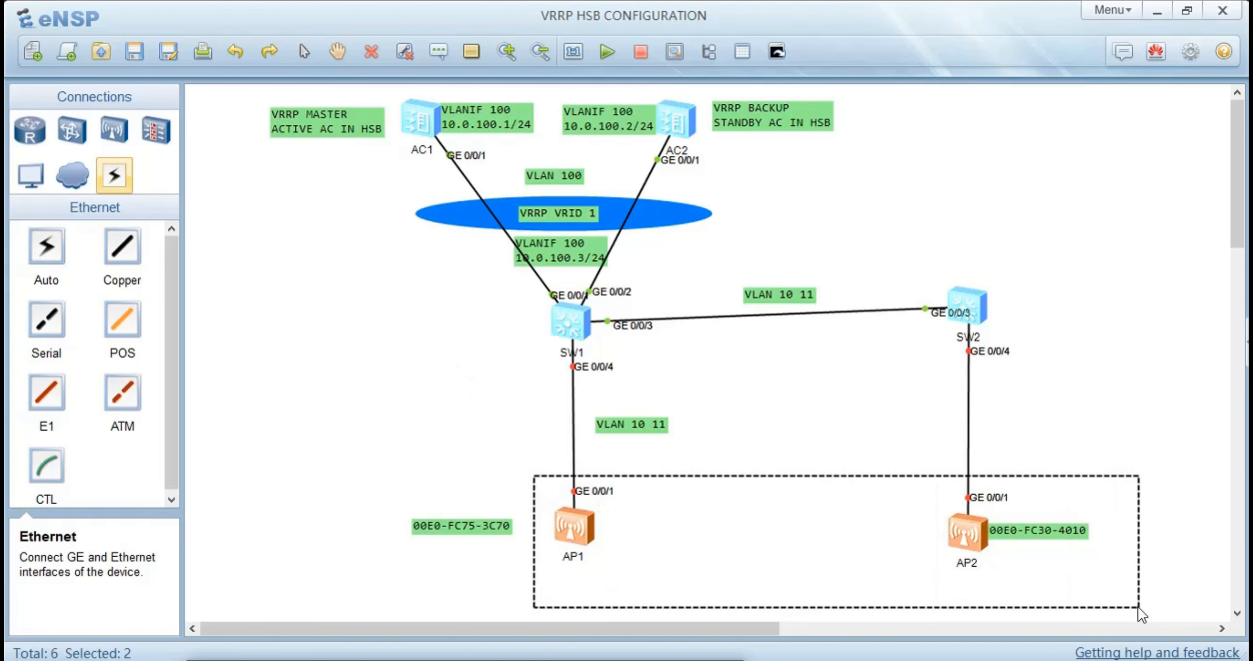
pyautogui.rightClick(868, 543)
pyautogui.click(886, 557)
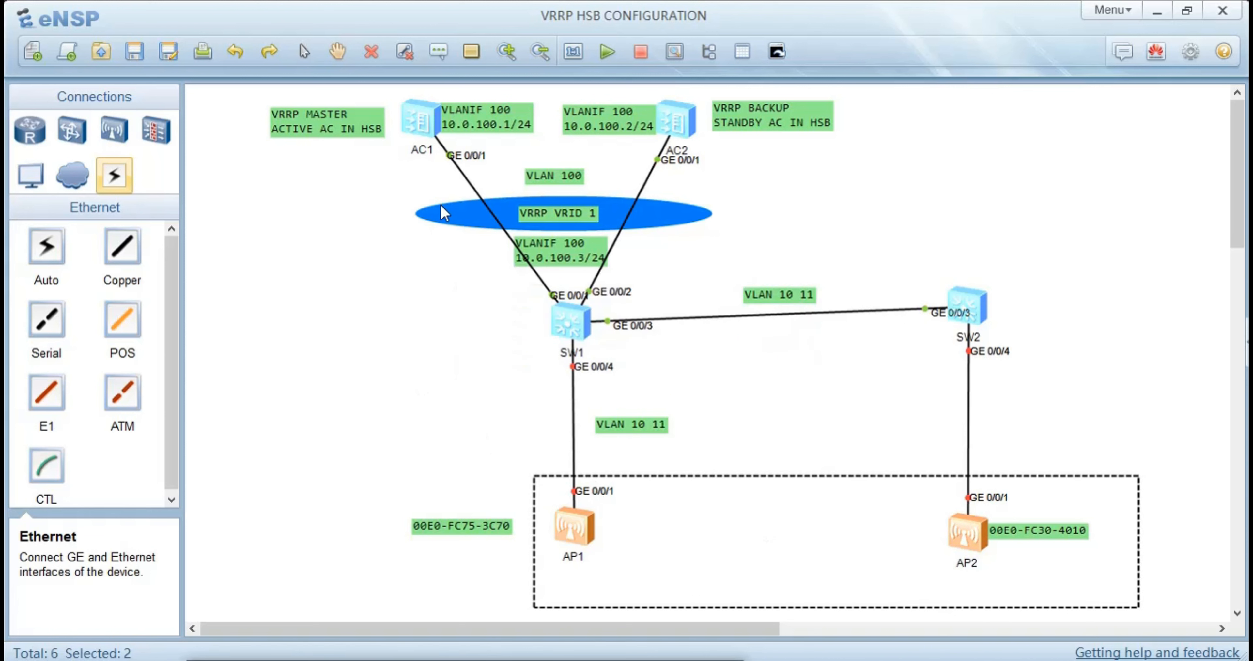
# In AC1's console, leave the AP group view and set the AP authentication mode to mac-auth
pyautogui.doubleClick(411, 118)
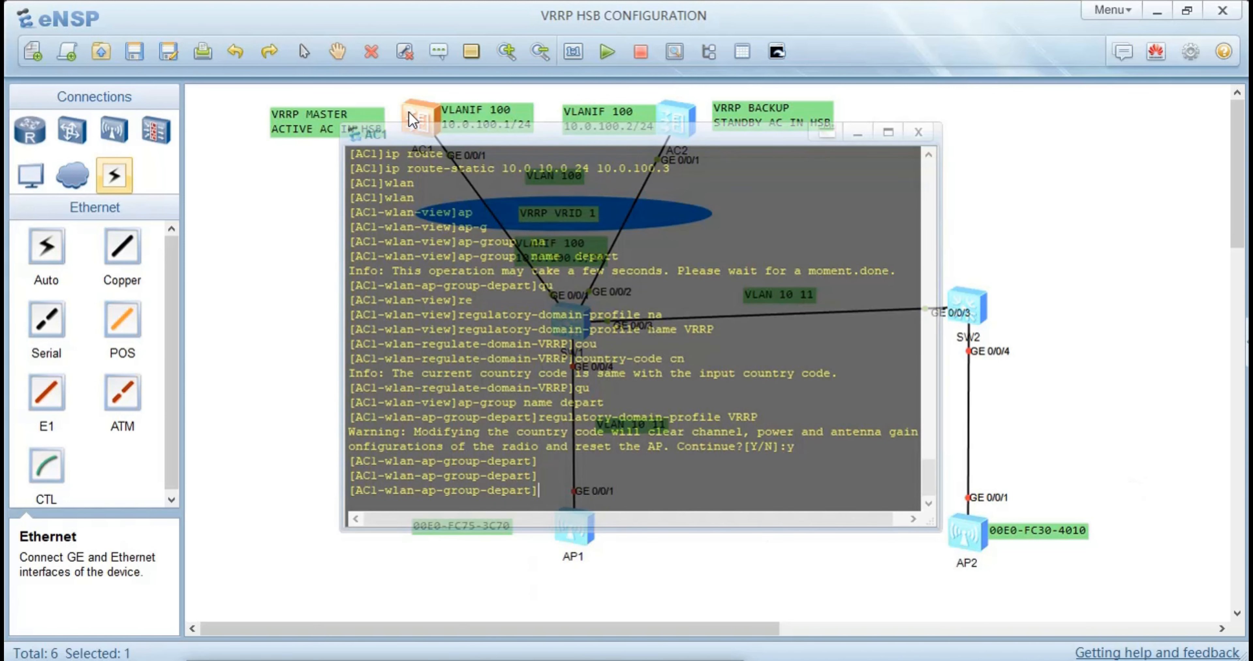
pyautogui.write('qu')
pyautogui.press('Return')
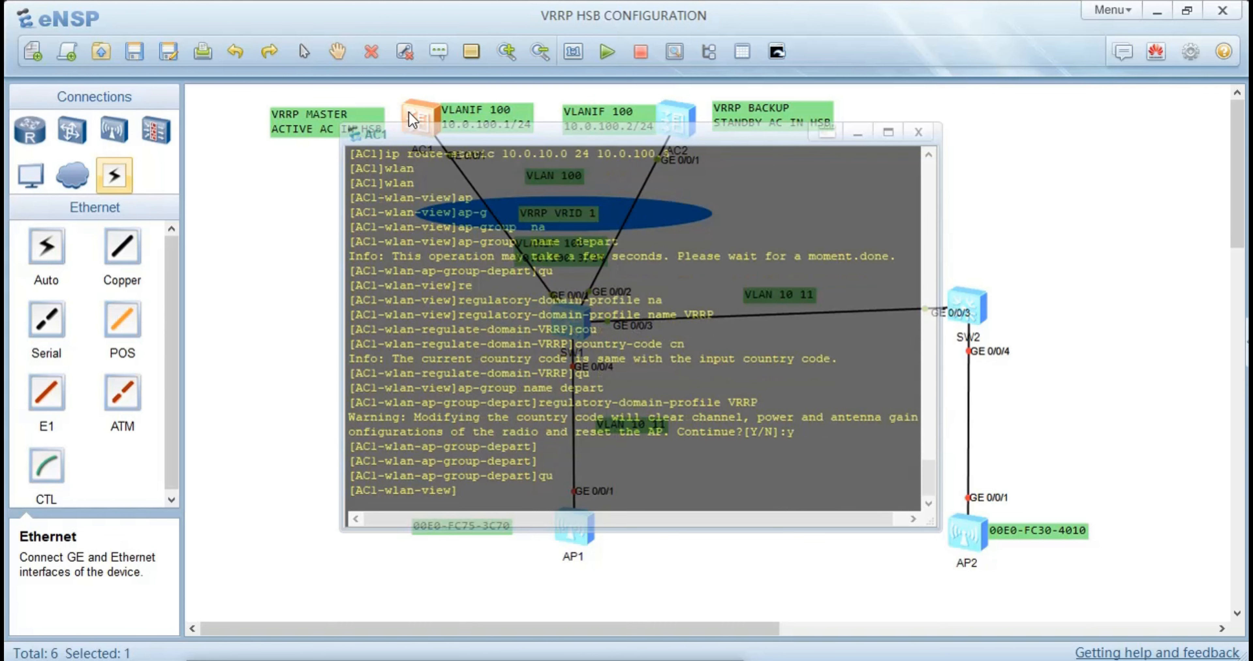
pyautogui.write('ap')
pyautogui.write(' a')
pyautogui.press('Tab')
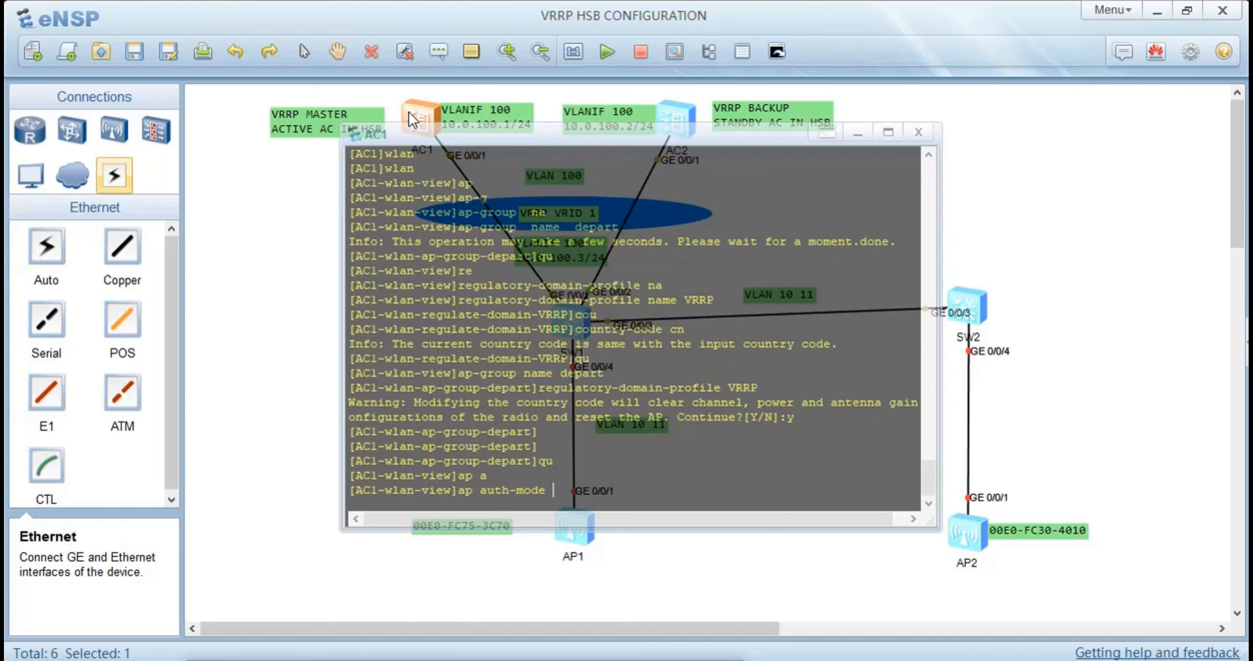
pyautogui.write('m')
pyautogui.press('Tab')
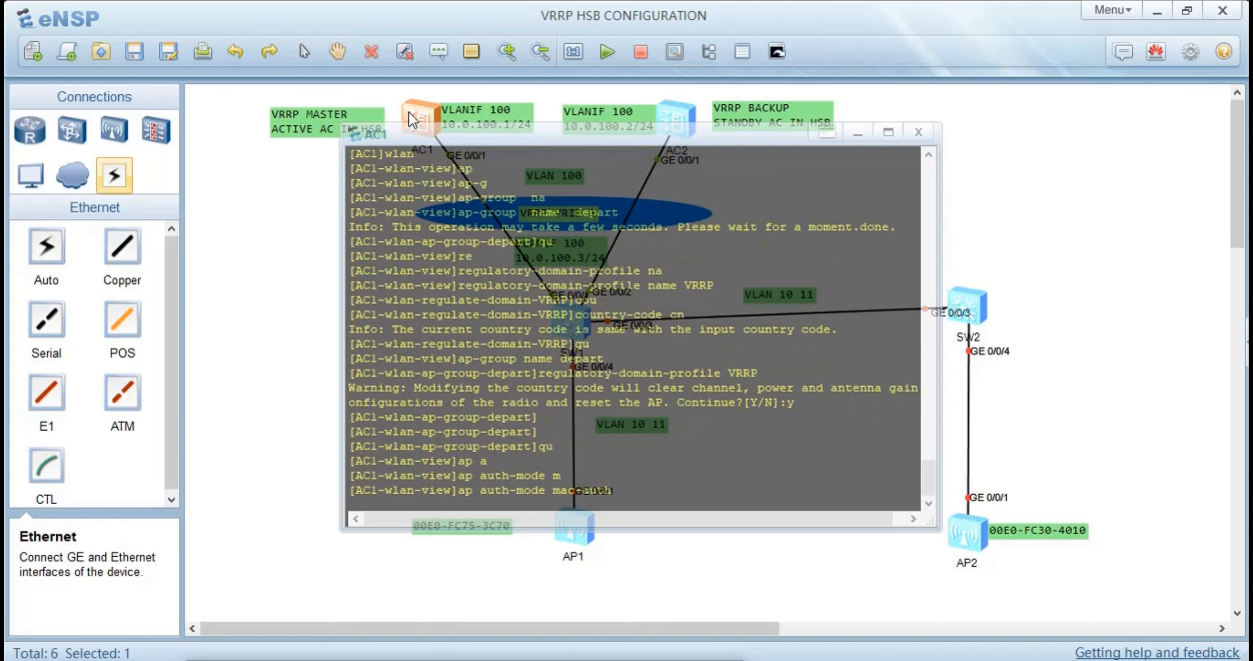
pyautogui.press('Return')
# Register the first AP on AC1 with ap-mac, using the address 00E0-FC75-3C70 copied from AP1's label
pyautogui.write('a')
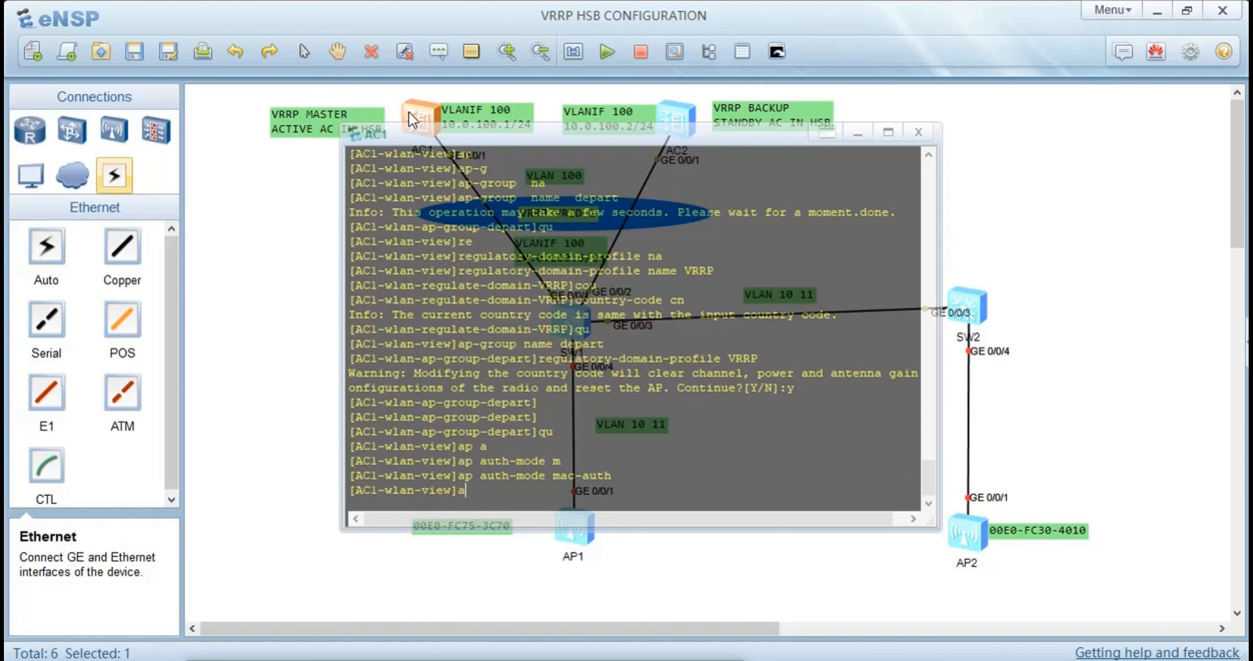
pyautogui.write('p-m')
pyautogui.press('Tab')
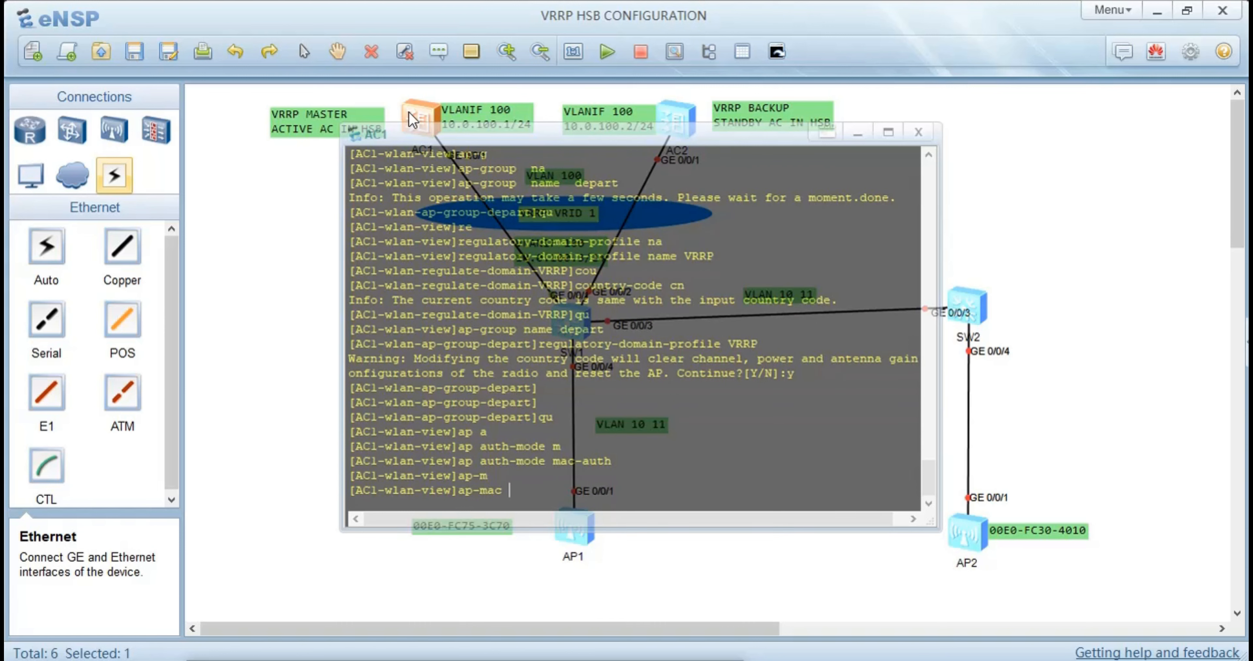
pyautogui.click(209, 266)
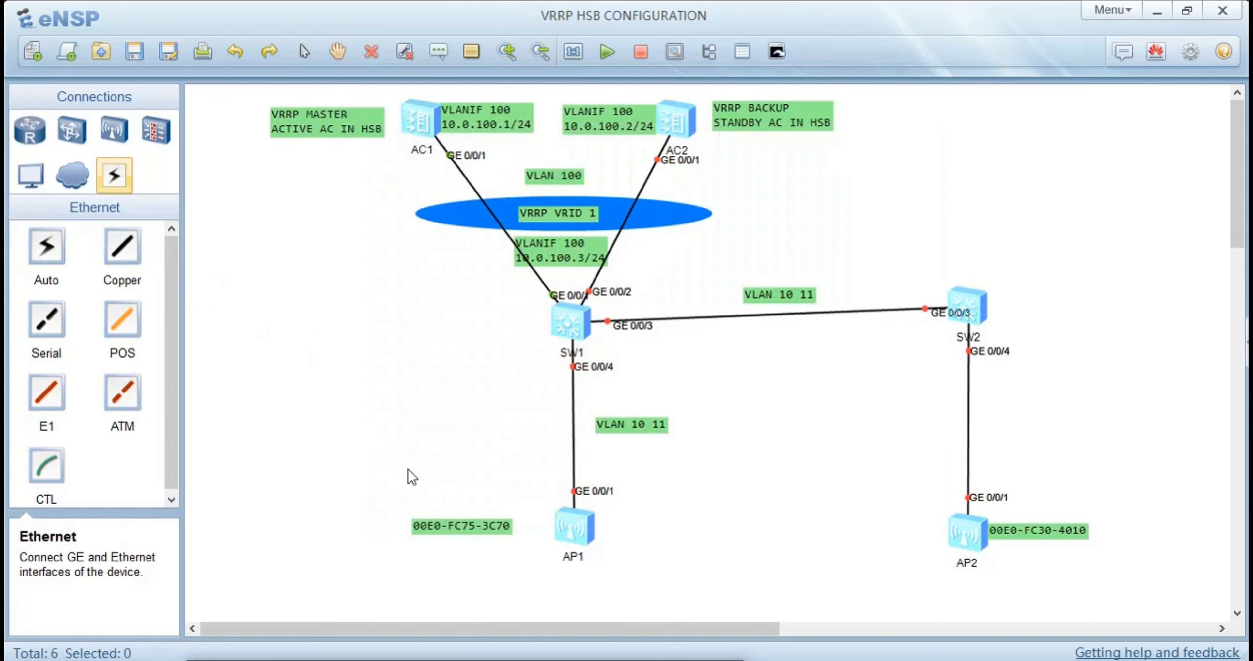
pyautogui.doubleClick(512, 531)
pyautogui.moveTo(511, 531); pyautogui.dragTo(389, 527)
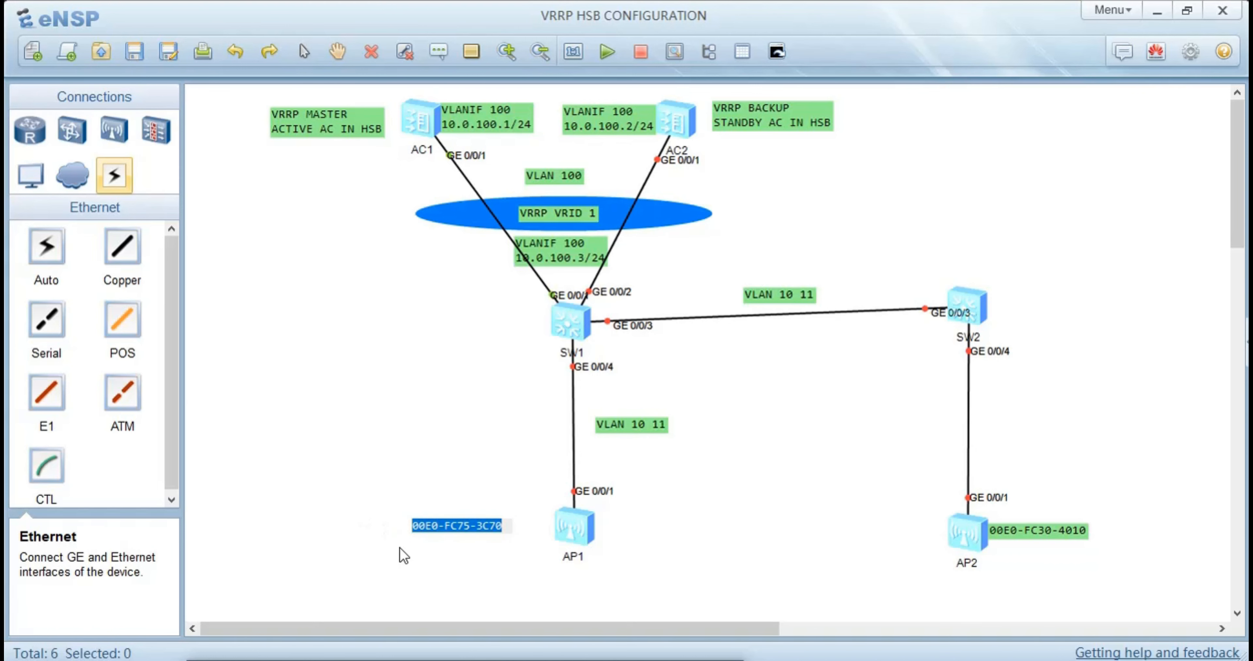
pyautogui.doubleClick(416, 122)
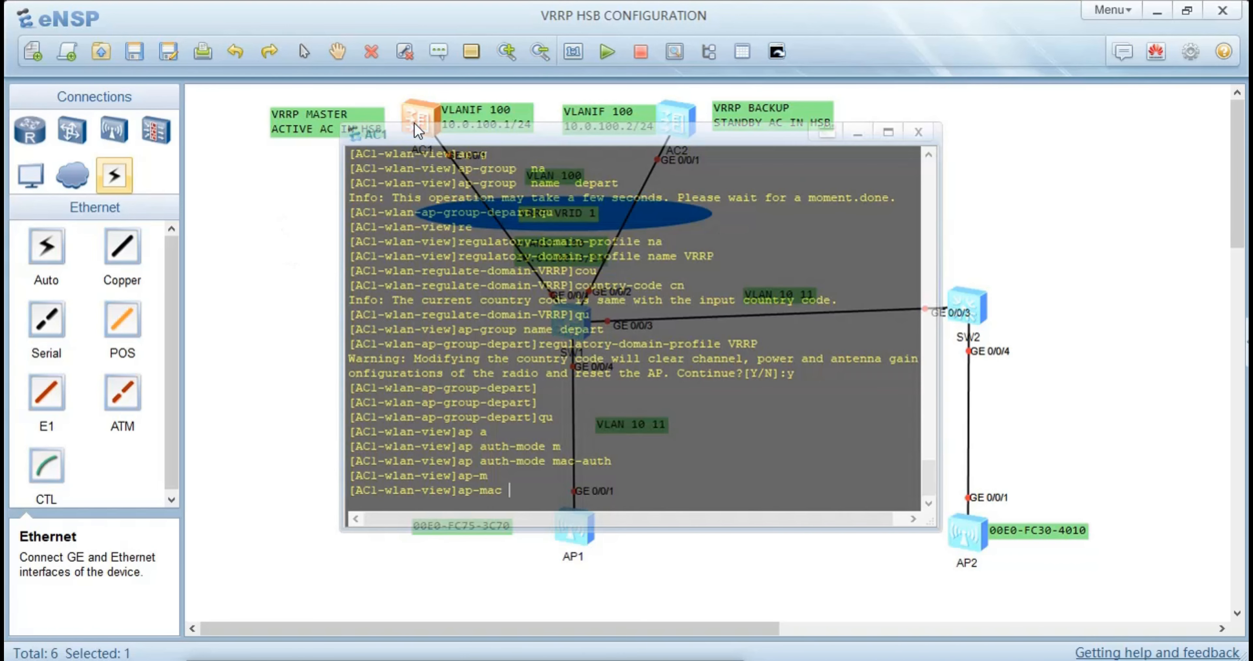
pyautogui.hotkey('ctrl', 'v')
pyautogui.press('Return')
# Set the name of the first registered AP to AP1 with the ap-name command
pyautogui.write('ap')
pyautogui.press('Tab')
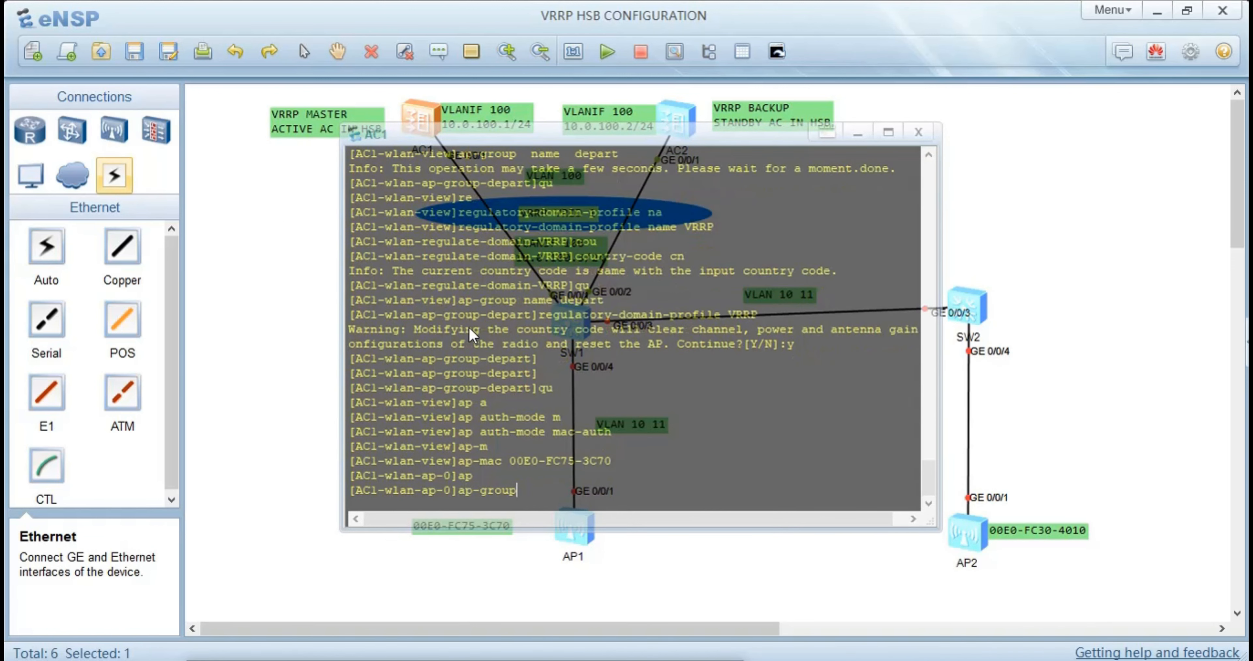
pyautogui.press('Return')
pyautogui.write('ap-name ')
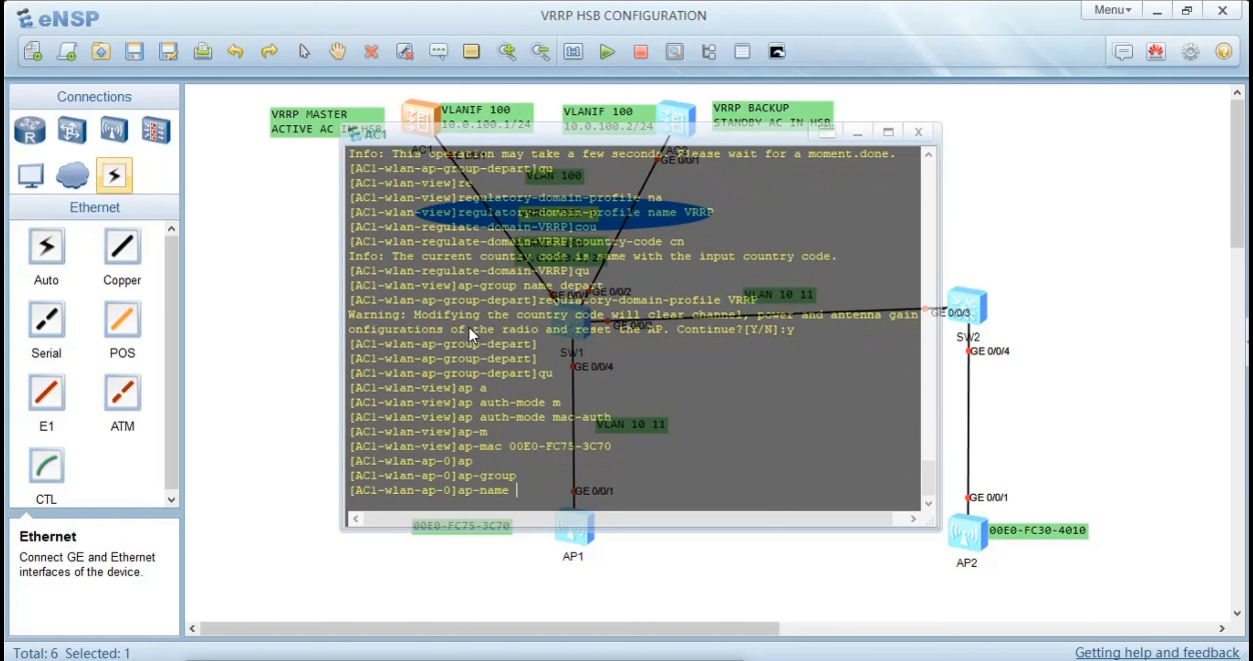
pyautogui.write('AP1')
pyautogui.press('Return')
# Assign AP1 to the AP group depart and accept the AP reset
pyautogui.write('ap')
pyautogui.press('Tab')
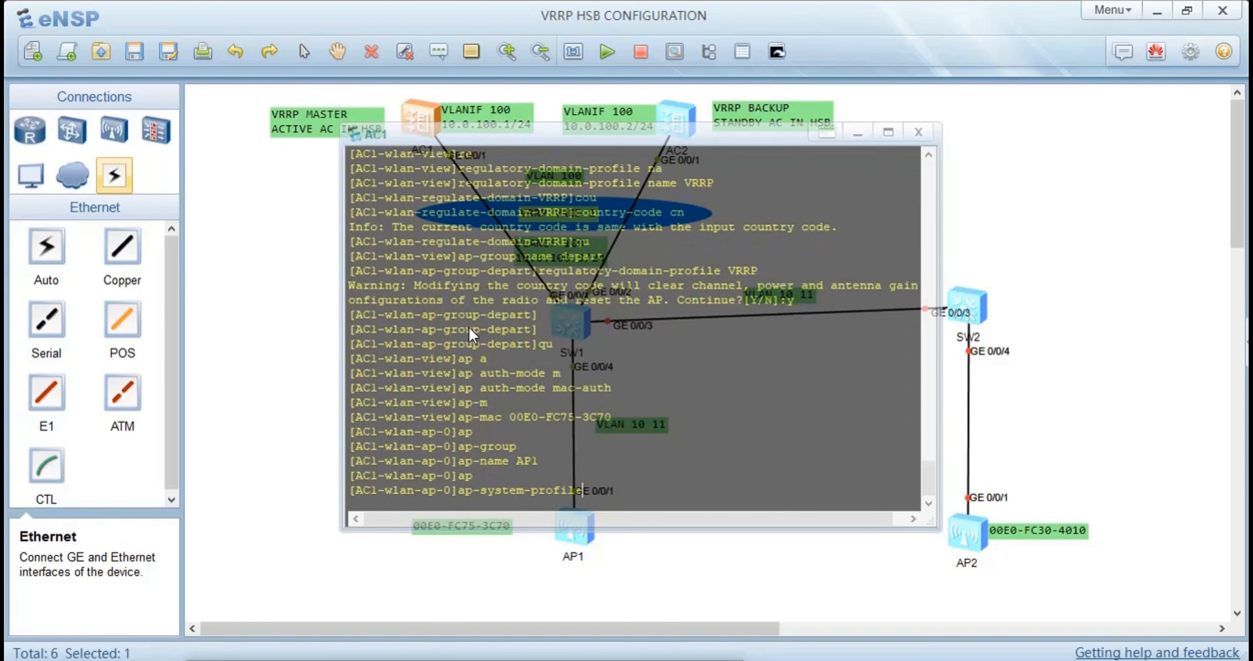
pyautogui.press('BackSpace')
pyautogui.press('BackSpace')
pyautogui.press('BackSpace')
pyautogui.press('BackSpace')
pyautogui.press('BackSpace')
pyautogui.press('BackSpace')
pyautogui.press('BackSpace')
pyautogui.press('BackSpace')
pyautogui.press('BackSpace')
pyautogui.press('BackSpace')
pyautogui.press('BackSpace')
pyautogui.press('BackSpace')
pyautogui.press('BackSpace')
pyautogui.press('BackSpace')
pyautogui.write('g')
pyautogui.press('Tab')
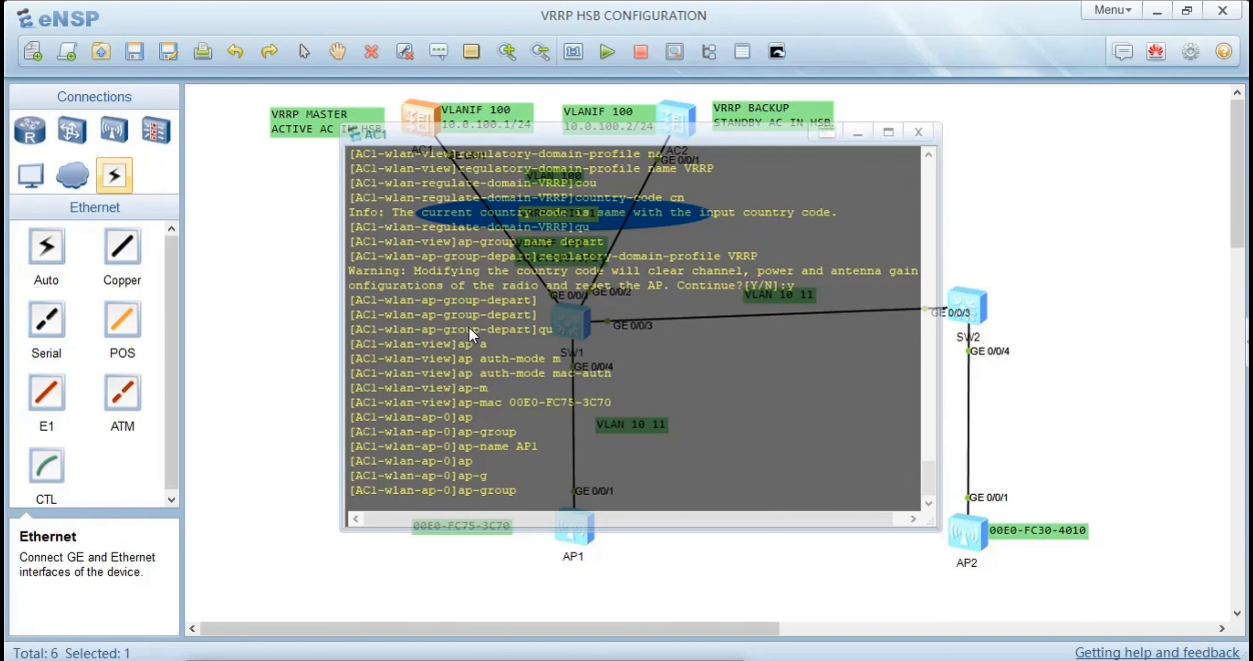
pyautogui.write('depart')
pyautogui.press('Return')
pyautogui.write('y')
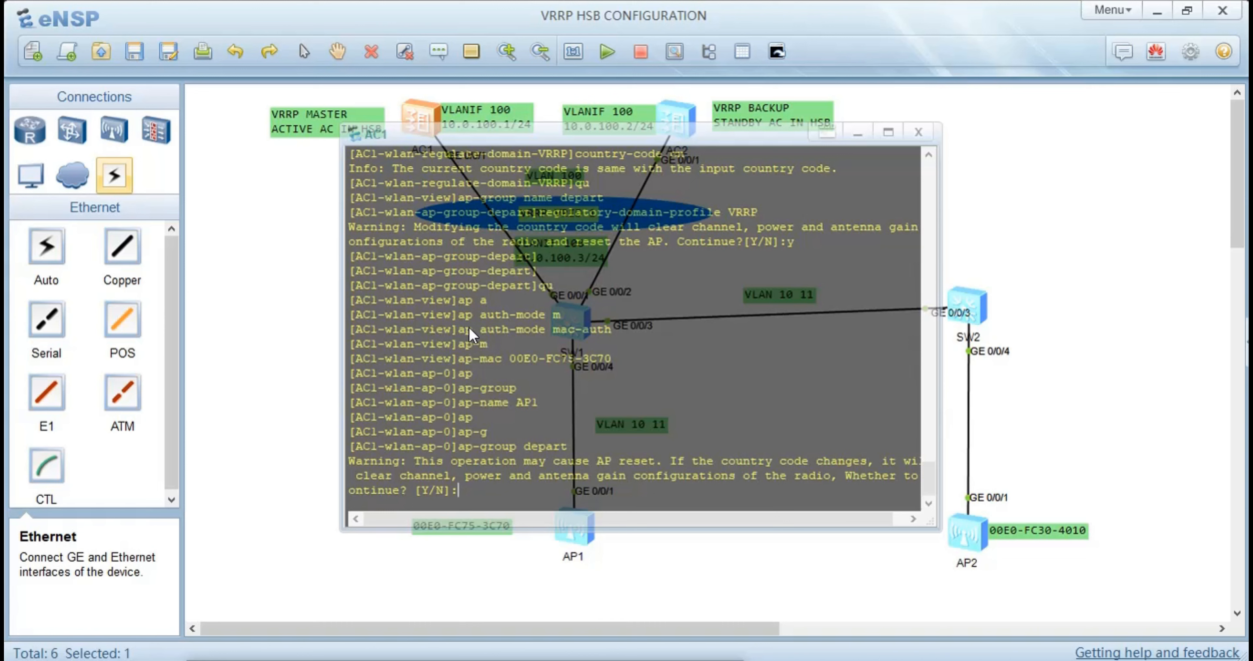
pyautogui.press('Return')
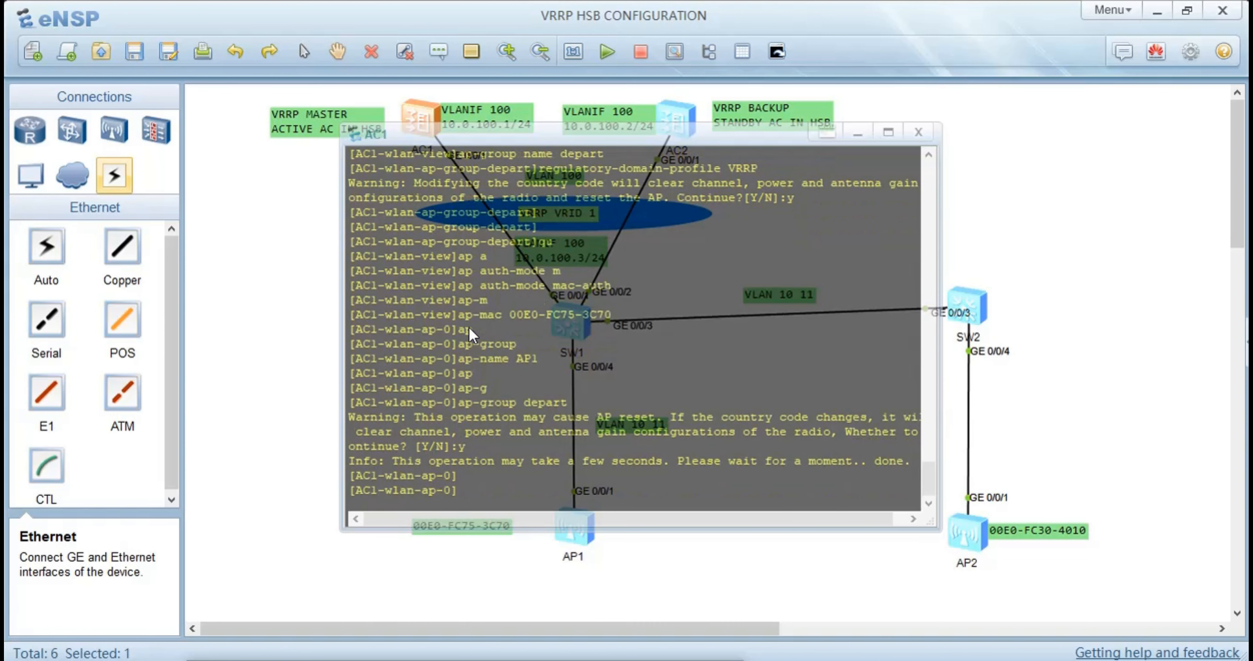
# Register the second AP on AC1 as ap-id 1 with the MAC address 00E0-FC30-4010 copied from AP2's label
pyautogui.write('i')
pyautogui.press('BackSpace')
pyautogui.write('ap-id 1 b')
pyautogui.press('BackSpace')
pyautogui.write('ap-mac')
pyautogui.click(627, 581)
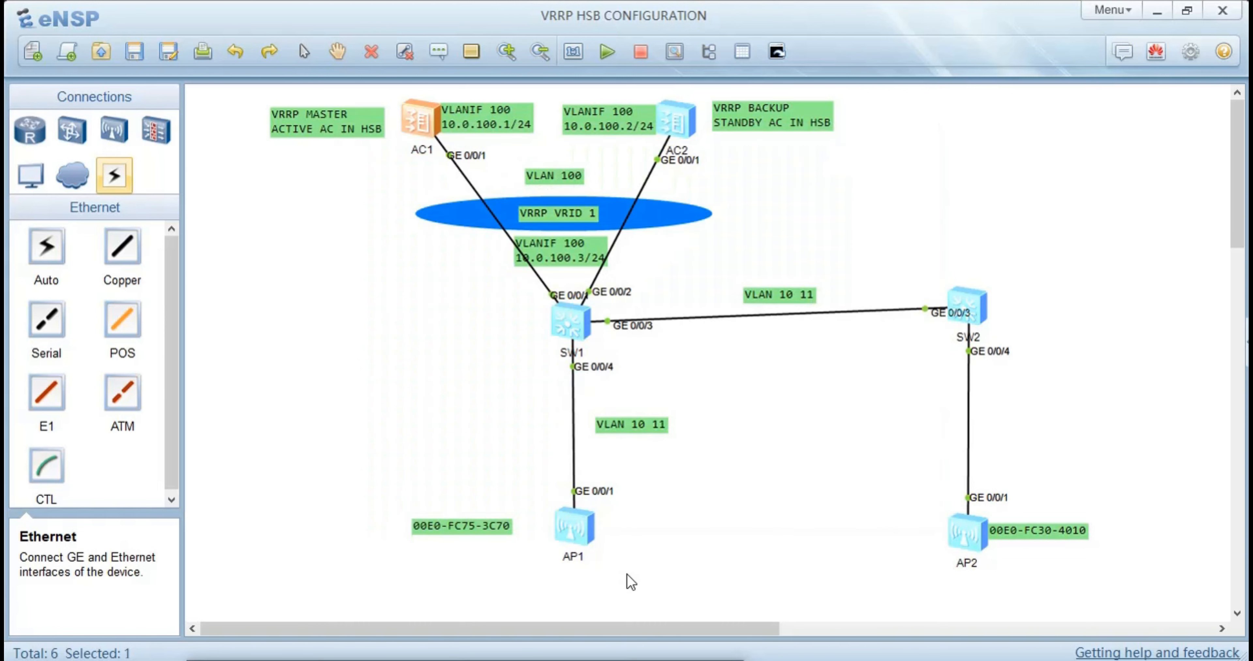
pyautogui.doubleClick(1074, 532)
pyautogui.moveTo(1073, 533); pyautogui.dragTo(985, 531)
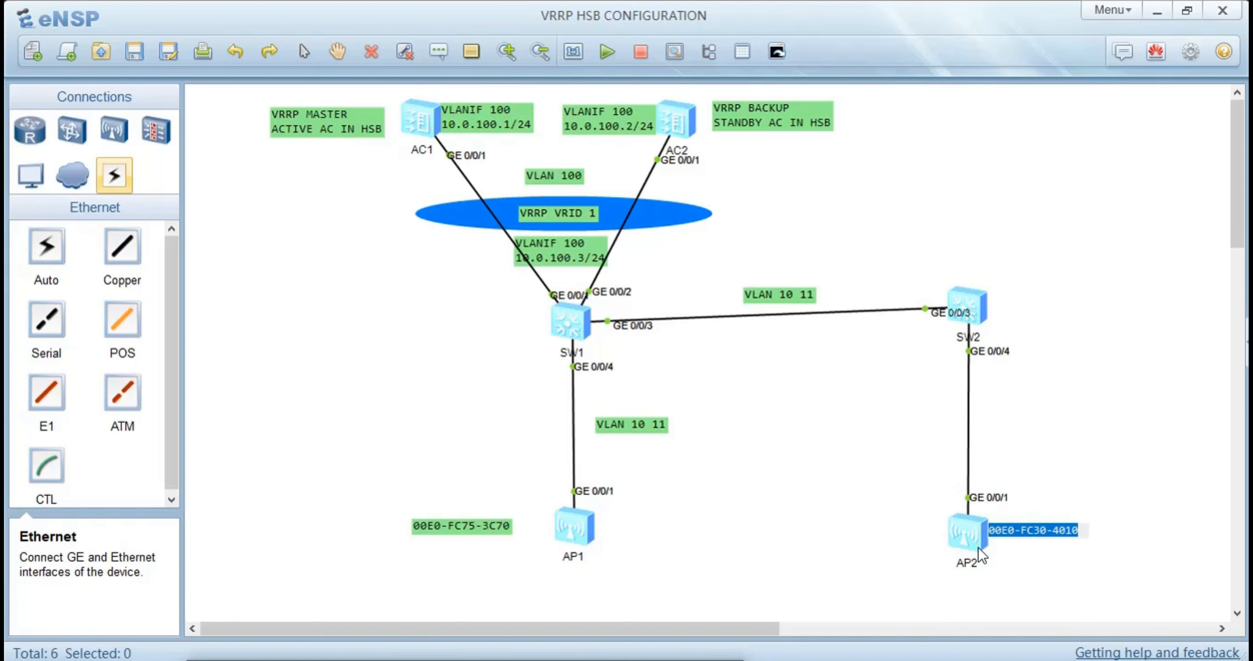
pyautogui.doubleClick(428, 134)
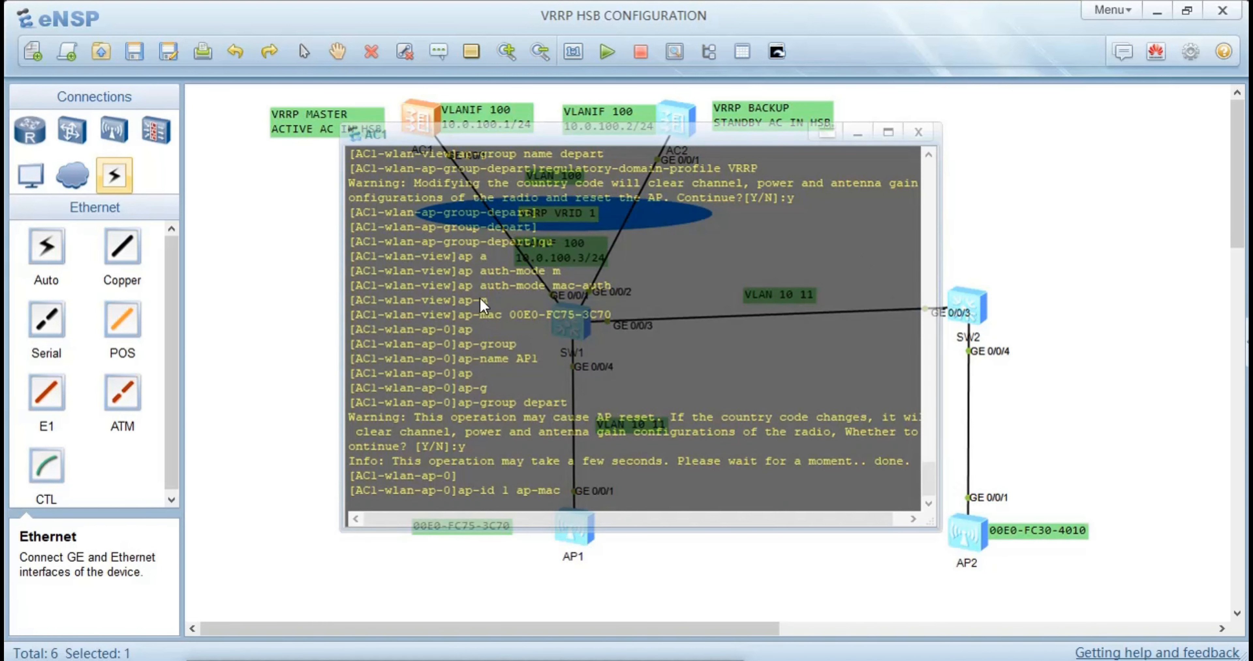
pyautogui.hotkey('ctrl', 'v')
pyautogui.press('Return')
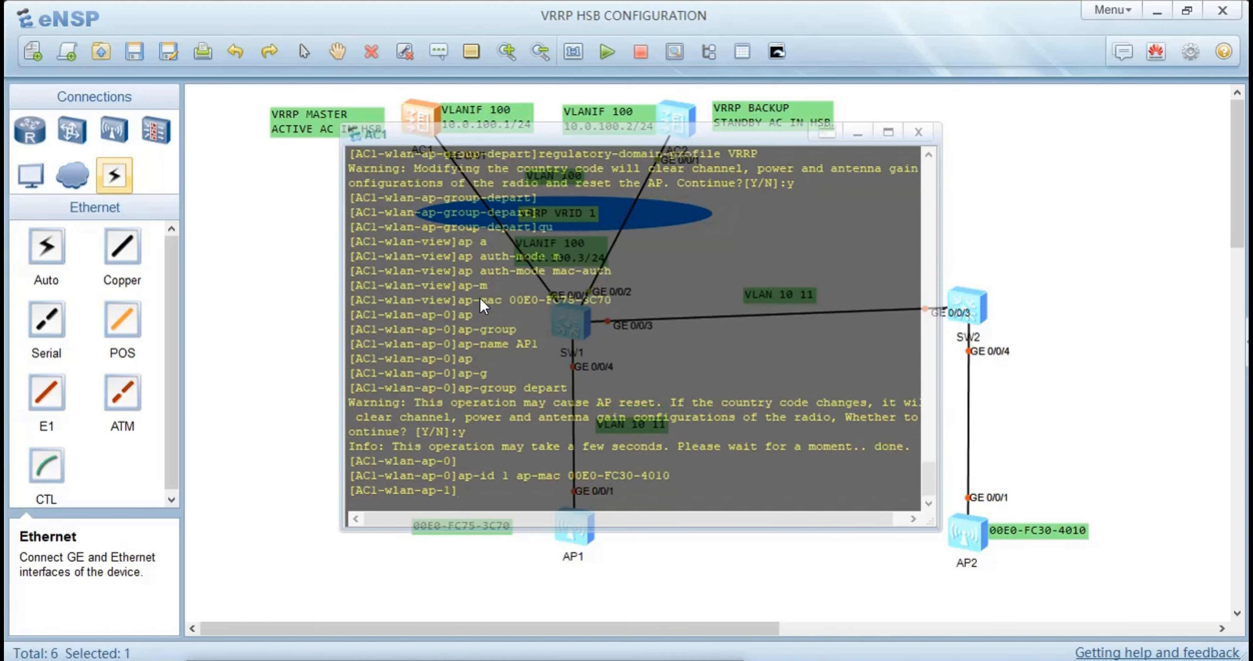
# Set the name of the AP with ID 1 to AP2
pyautogui.write('ap-n')
pyautogui.press('Tab')
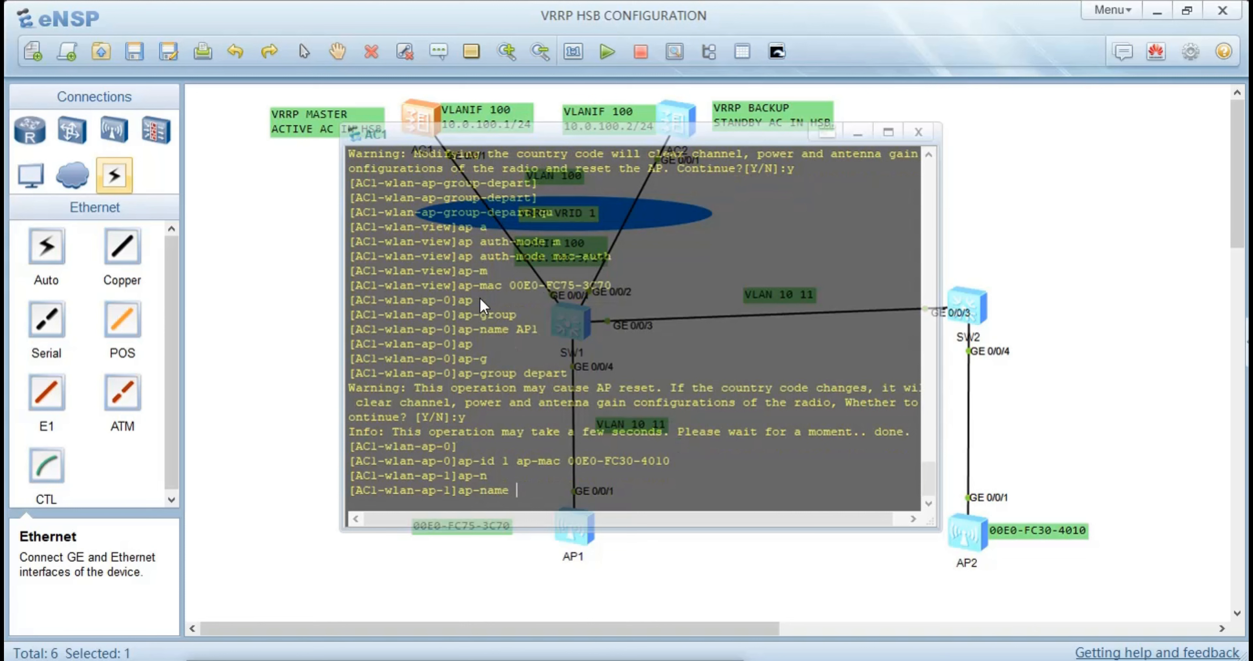
pyautogui.write('AP2')
pyautogui.press('Return')
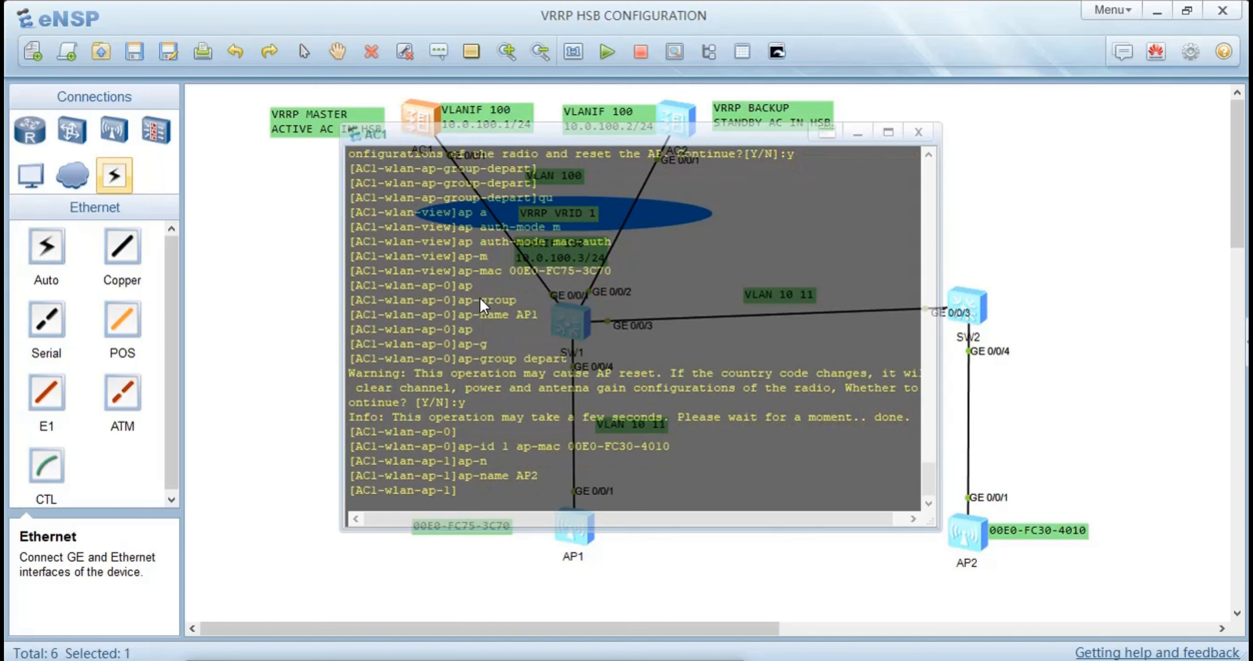
# Assign AP2 to the AP group depart, accept the AP reset and return to AC1's WLAN view
pyautogui.write('a')
pyautogui.write('p-g')
pyautogui.press('Tab')
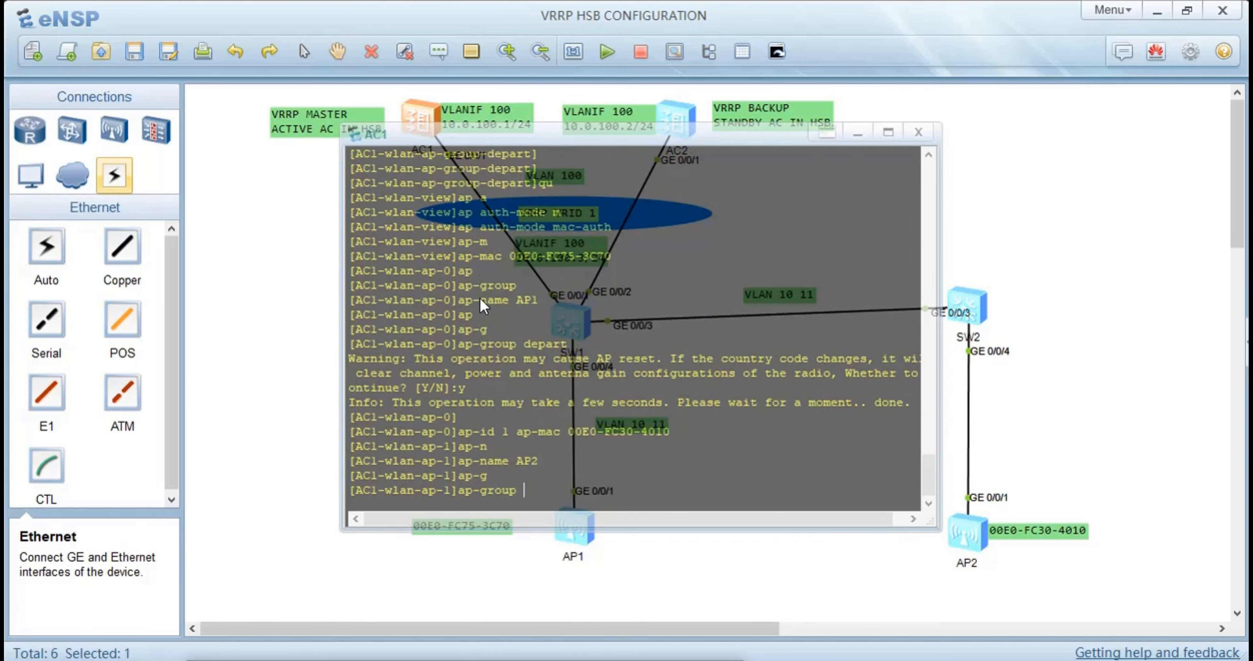
pyautogui.write('depart')
pyautogui.press('Return')
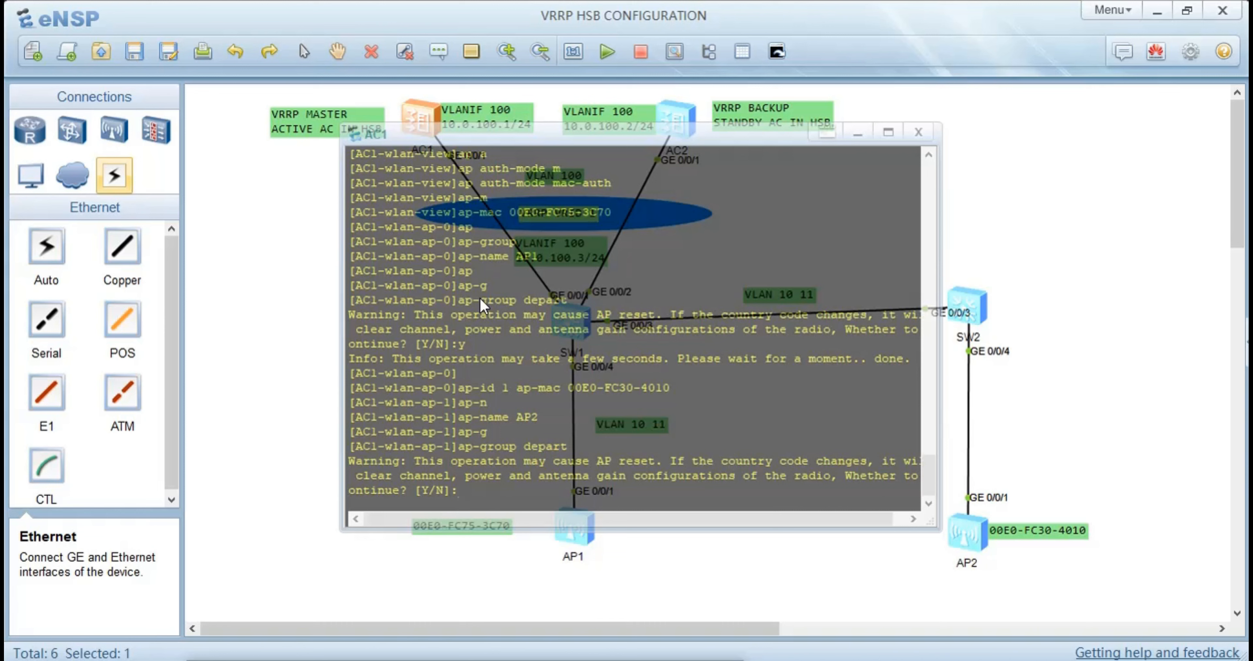
pyautogui.write('y')
pyautogui.press('Return')
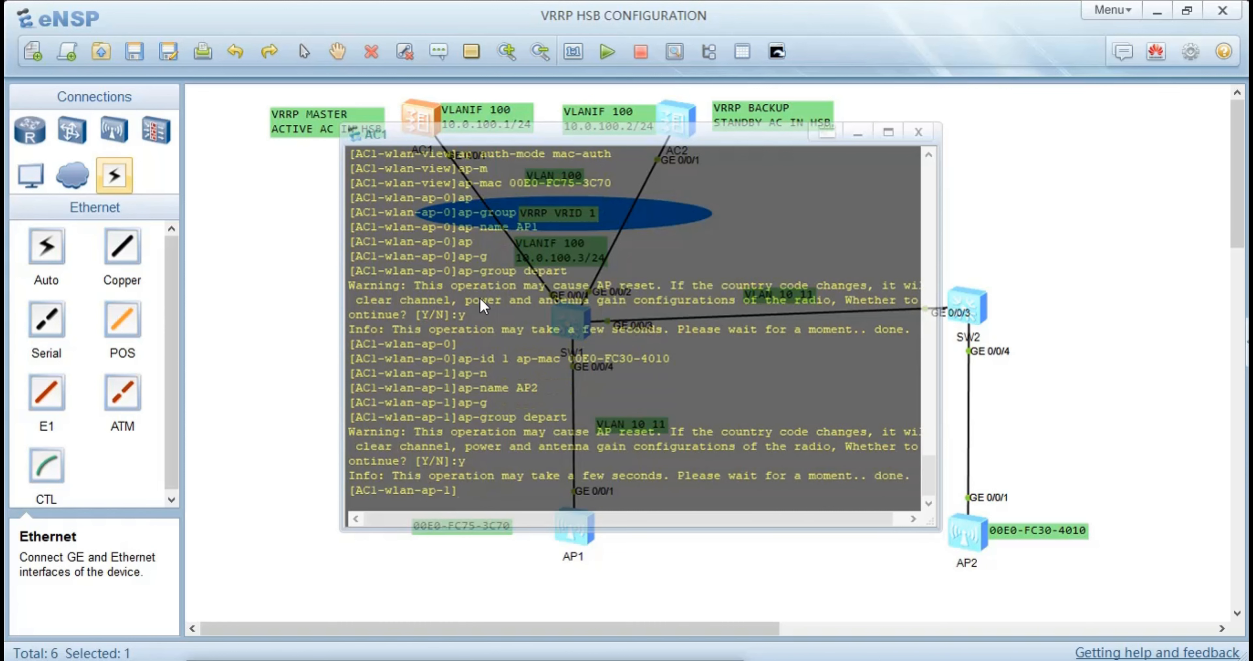
pyautogui.write('qu')
pyautogui.press('Return')
pyautogui.press('Return')
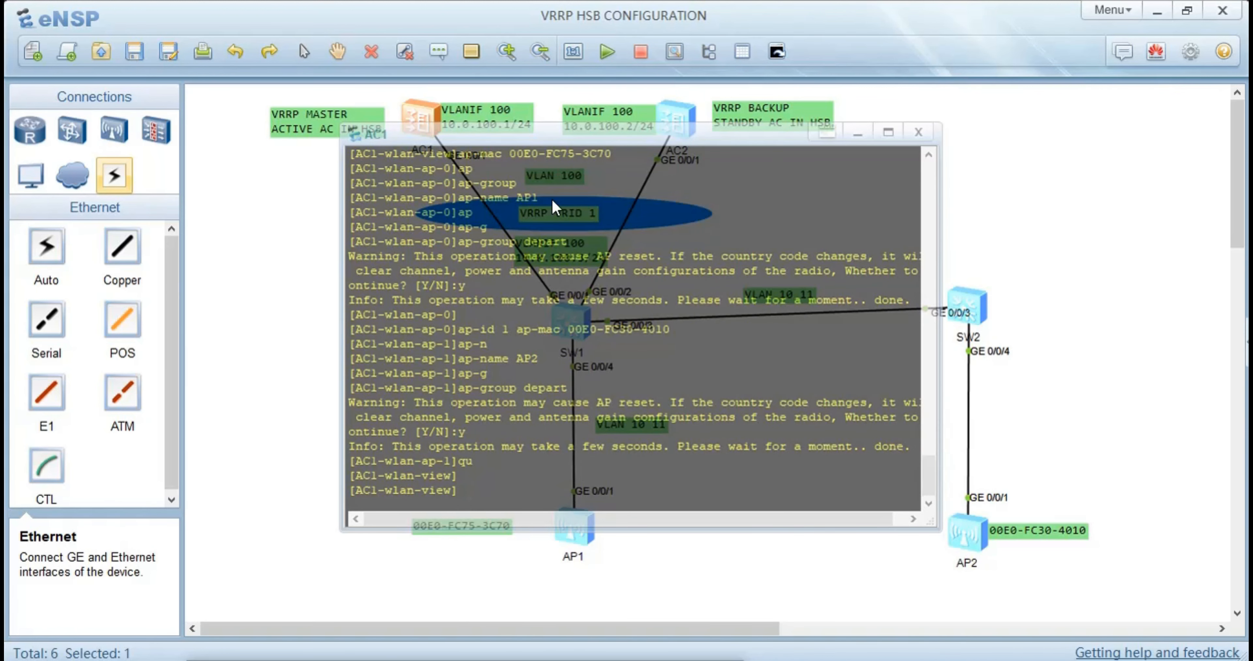
# Return to the topology and reopen AC1's console
pyautogui.click(321, 388)
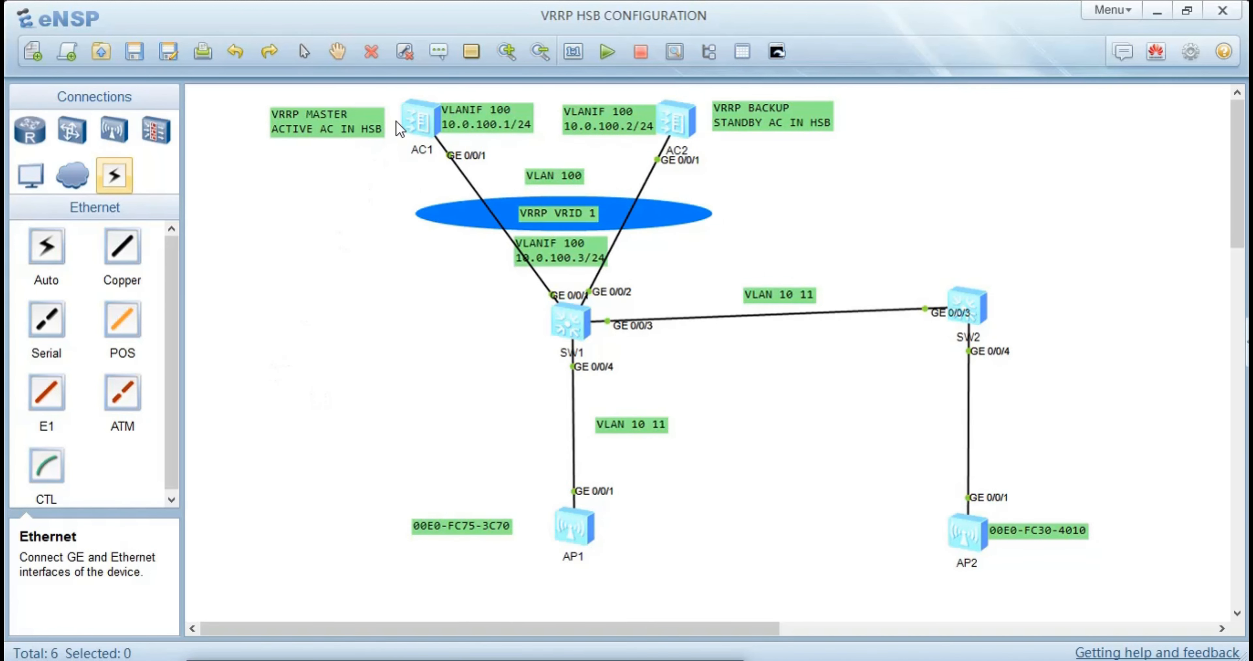
pyautogui.click(427, 130)
pyautogui.doubleClick(427, 127)
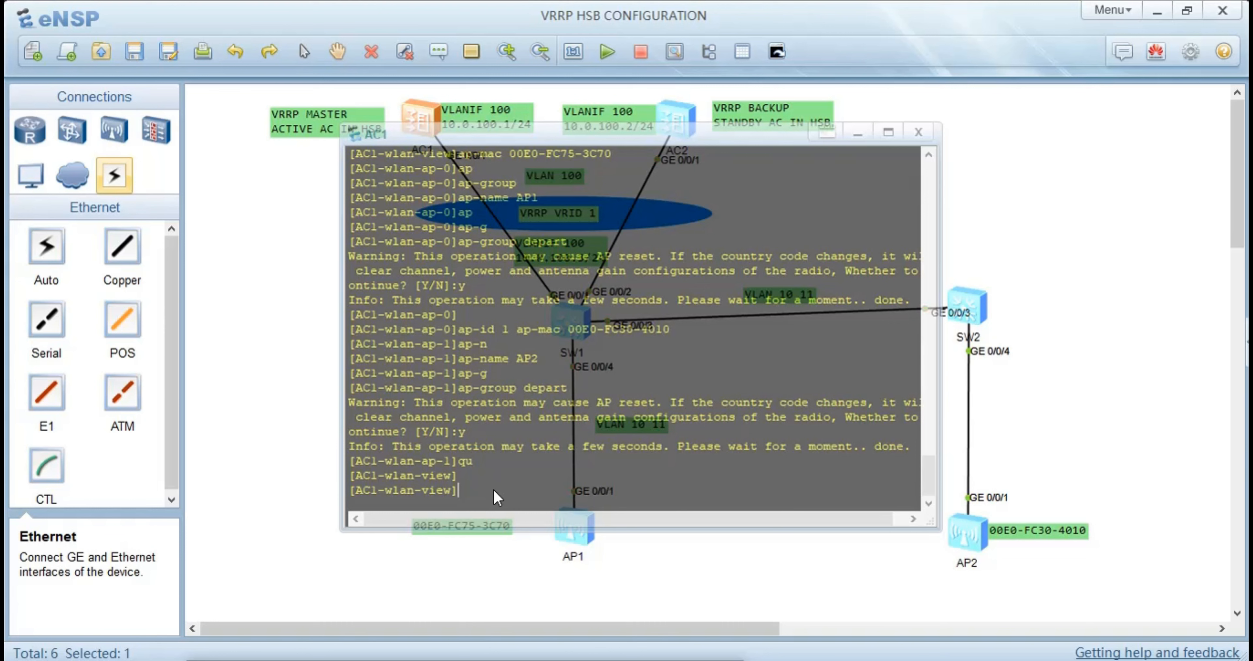
# Create a security profile named depart in AC1's WLAN view
pyautogui.write('e')
pyautogui.press('Tab')
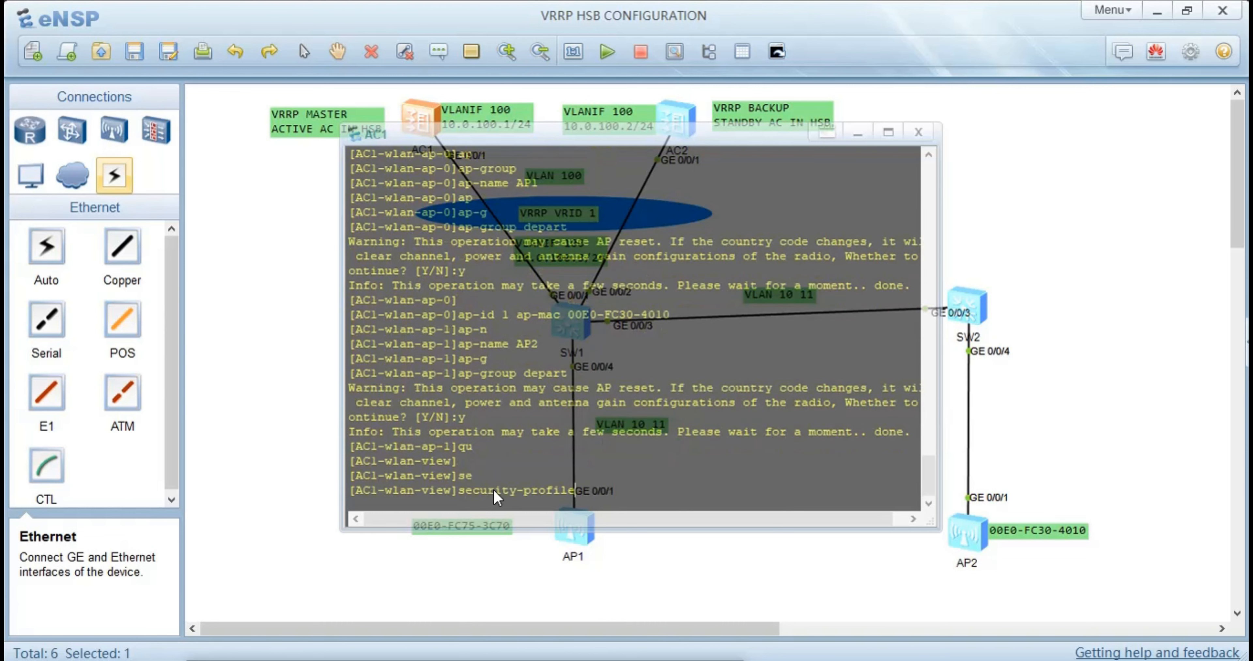
pyautogui.write('na')
pyautogui.press('Tab')
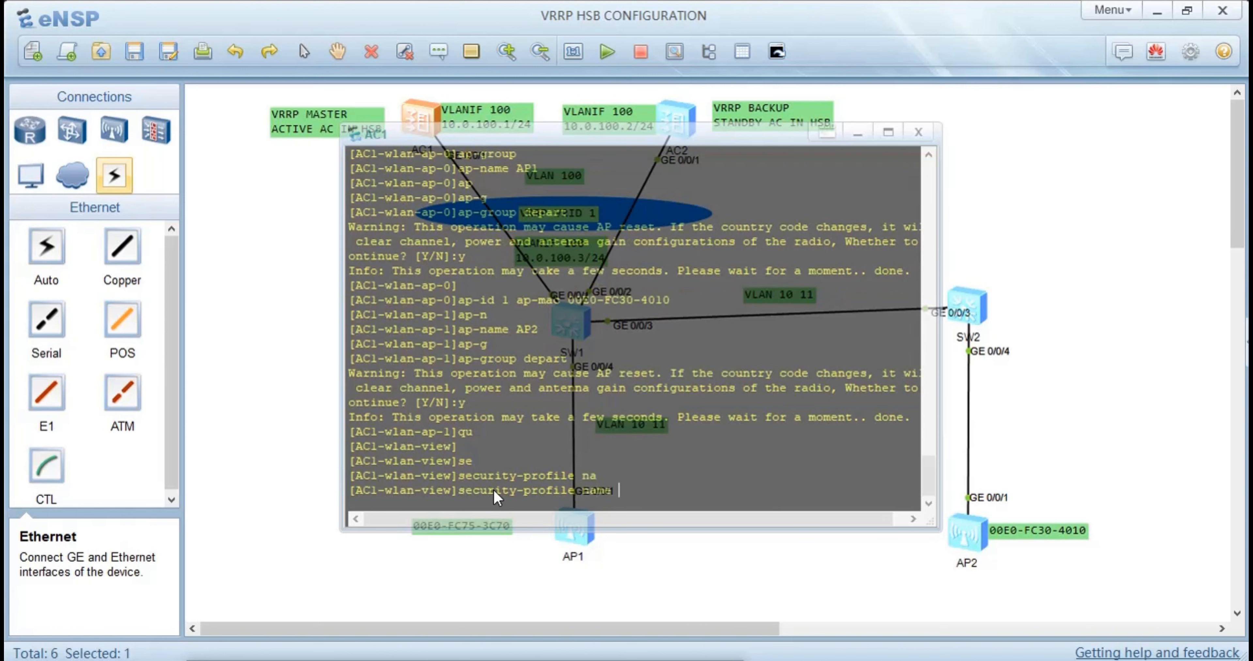
pyautogui.write('depart')
pyautogui.press('Return')
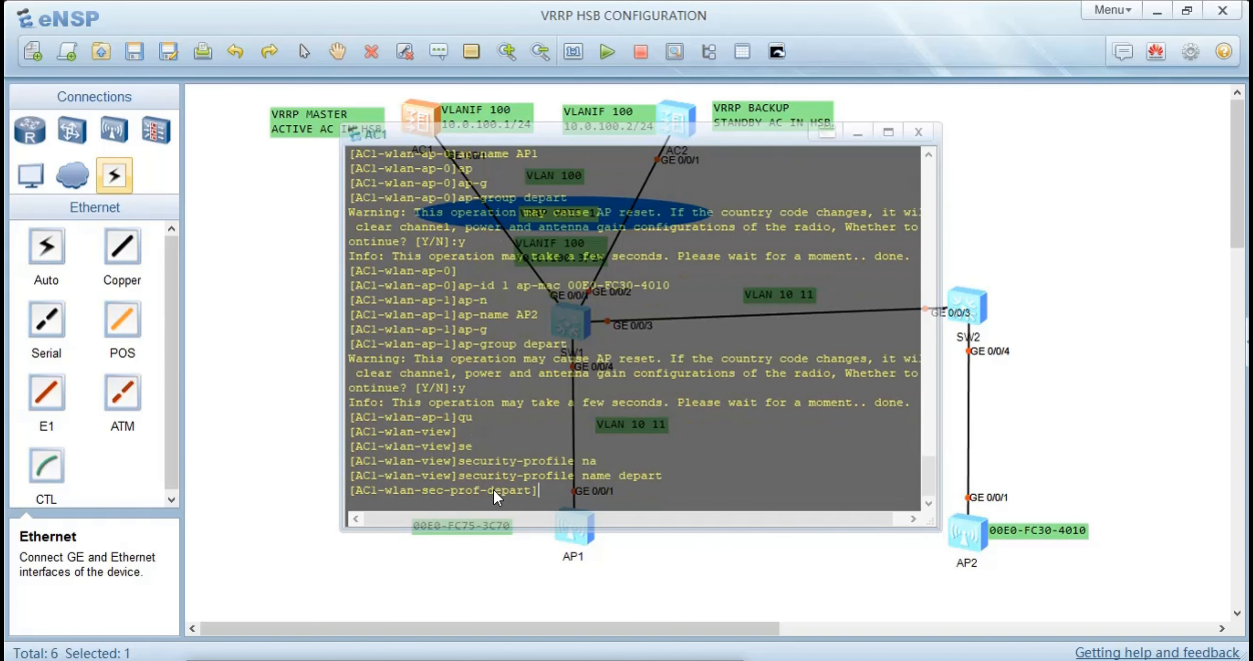
# Compose the depart profile's WPA2 PSK security command with the Wi-Fi pass-phrase and list the available encryption options
pyautogui.write('se')
pyautogui.press('Tab')
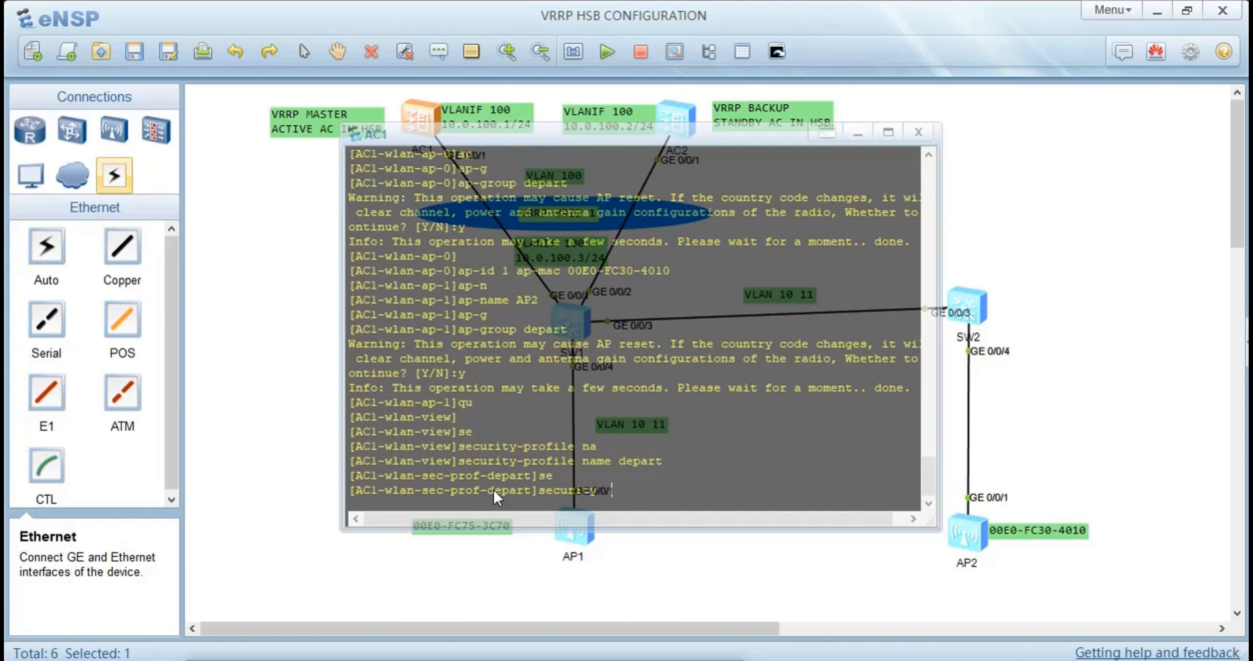
pyautogui.write('wp')
pyautogui.press('Tab')
pyautogui.press('Tab')
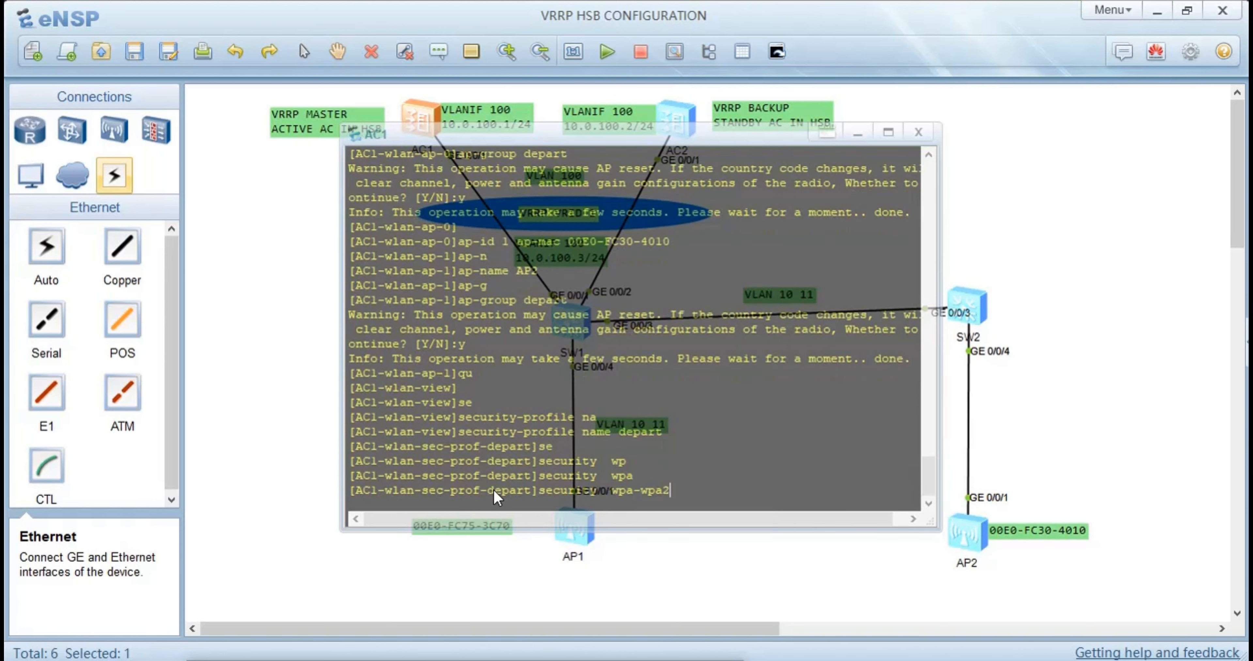
pyautogui.press('Tab')
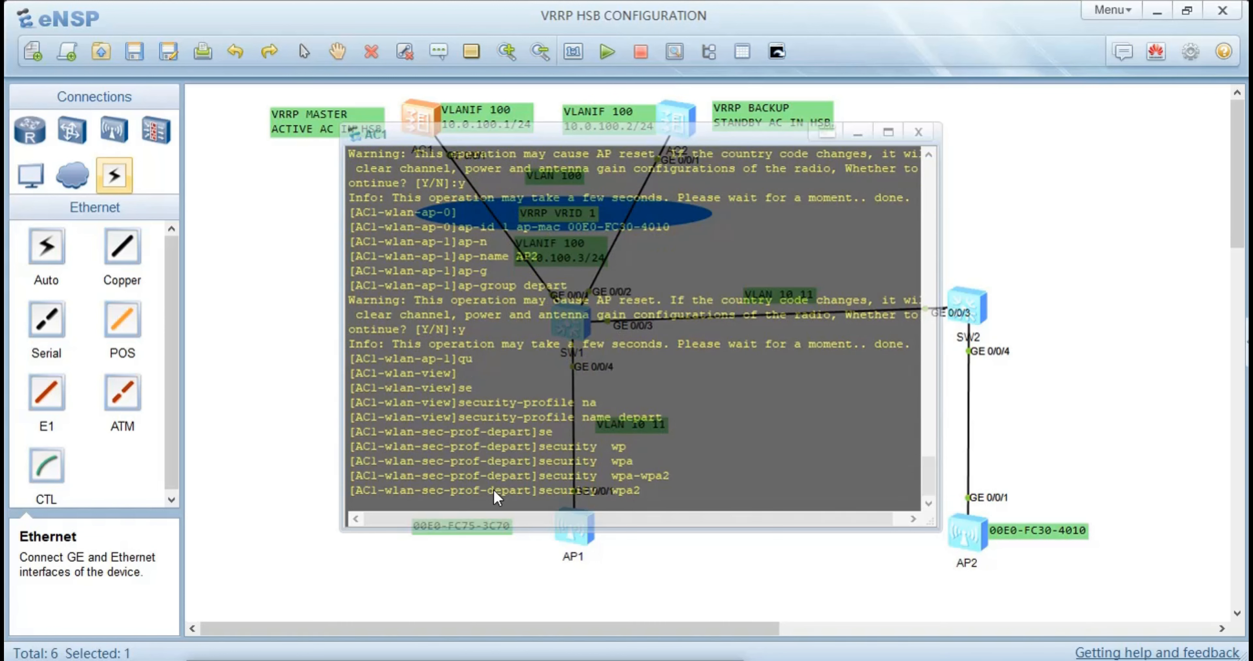
pyautogui.write('p')
pyautogui.press('Tab')
pyautogui.write('p')
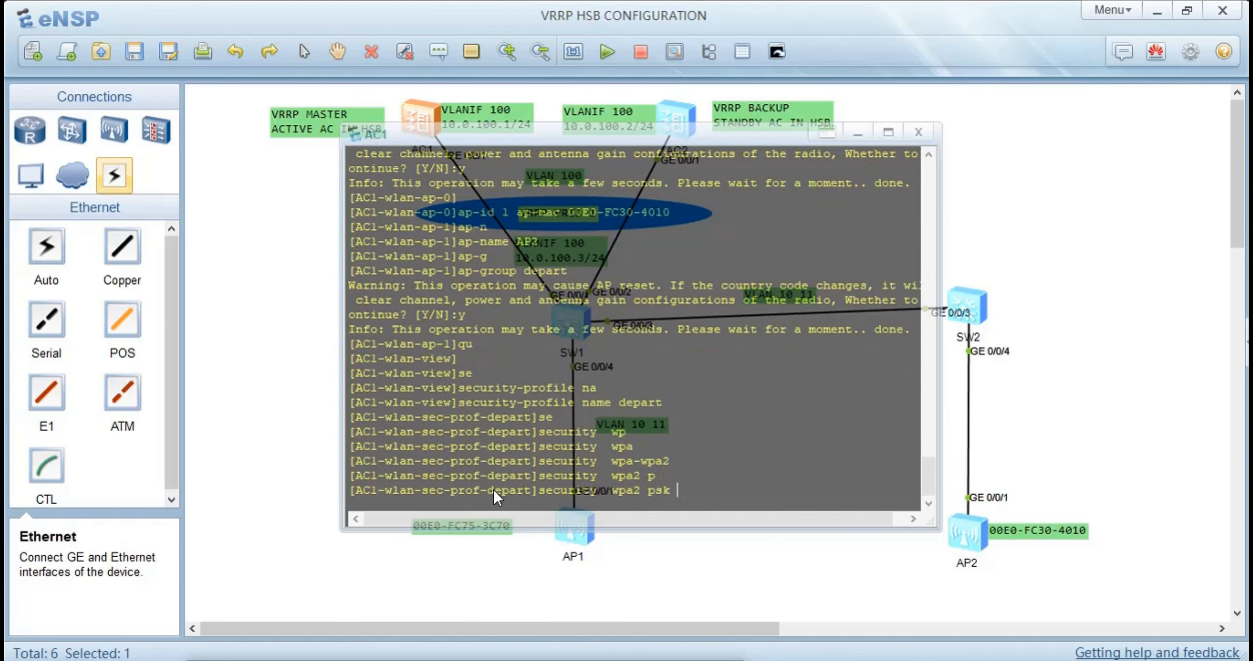
pyautogui.press('Tab')
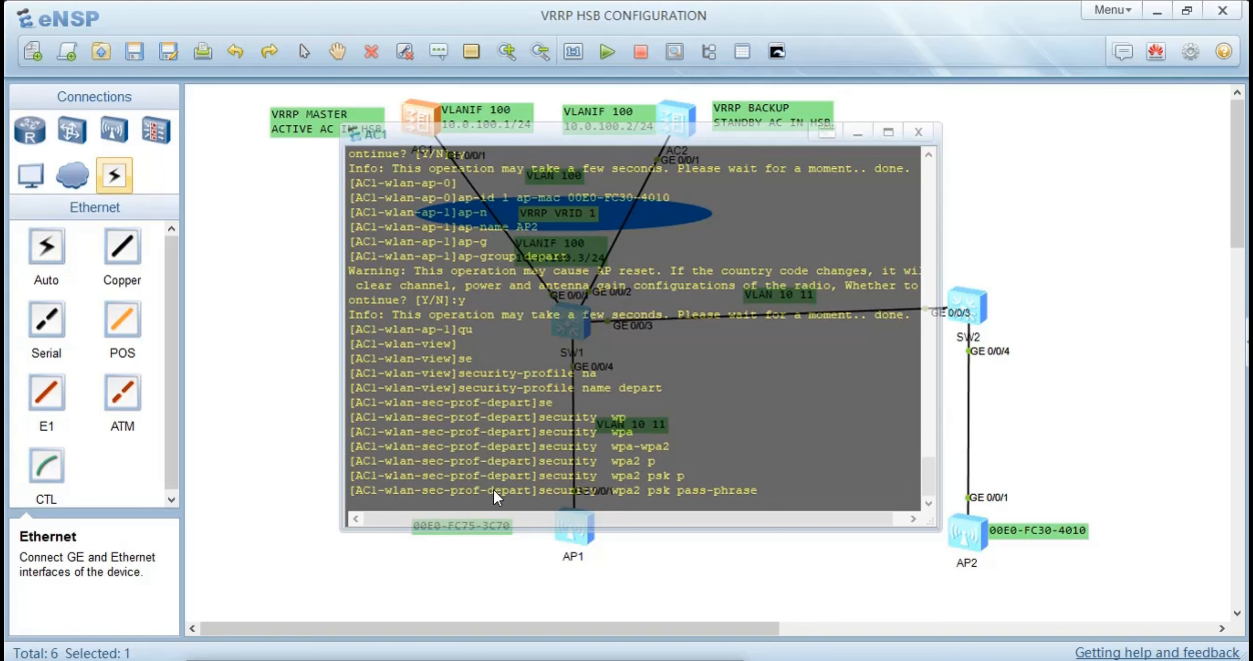
pyautogui.write('huaer')
pyautogui.press('BackSpace')
pyautogui.write('wei123 ?')
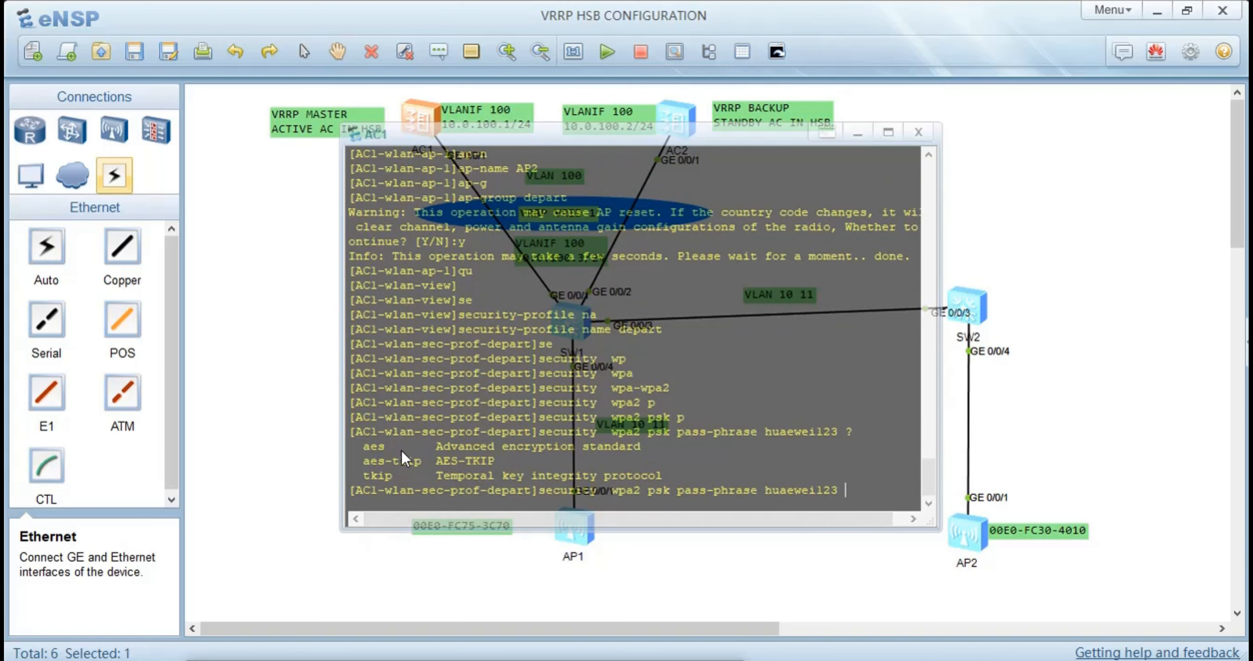
# Complete the WPA2 PSK security command with AES encryption, apply it and return to the WLAN view
pyautogui.moveTo(401, 448); pyautogui.dragTo(341, 451)
pyautogui.click(422, 462)
pyautogui.moveTo(423, 469); pyautogui.dragTo(362, 465)
pyautogui.click(867, 498)
pyautogui.write('aes')
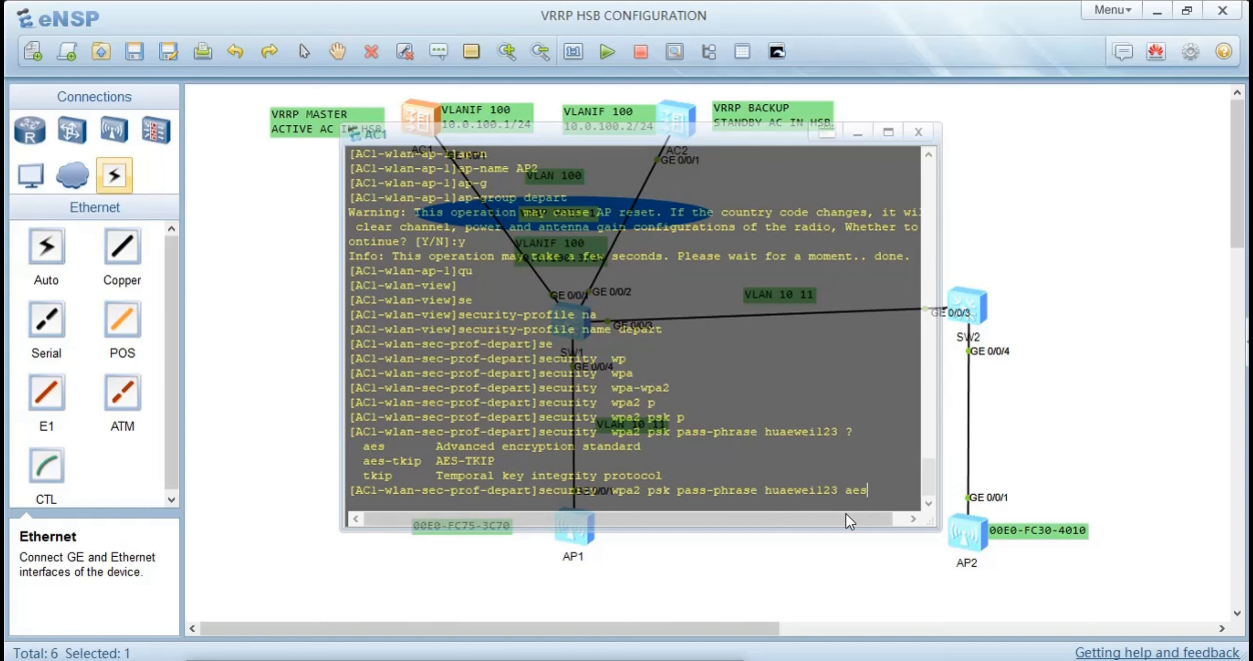
pyautogui.press('Return')
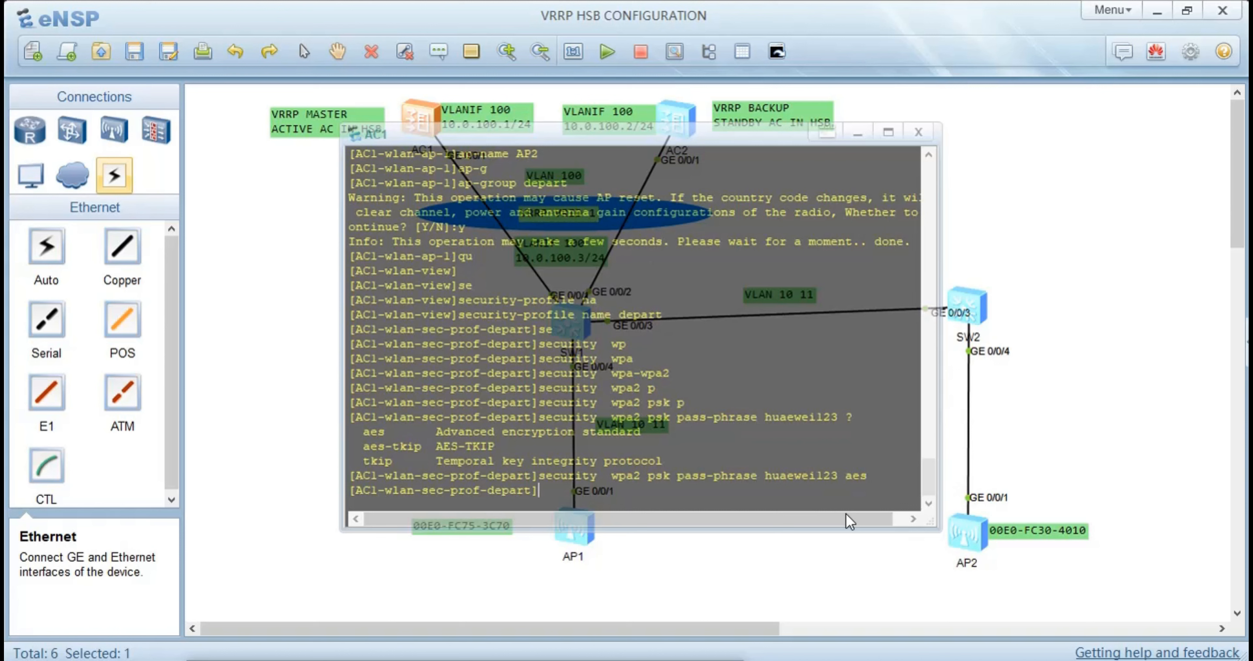
pyautogui.write('qyu')
pyautogui.press('Return')
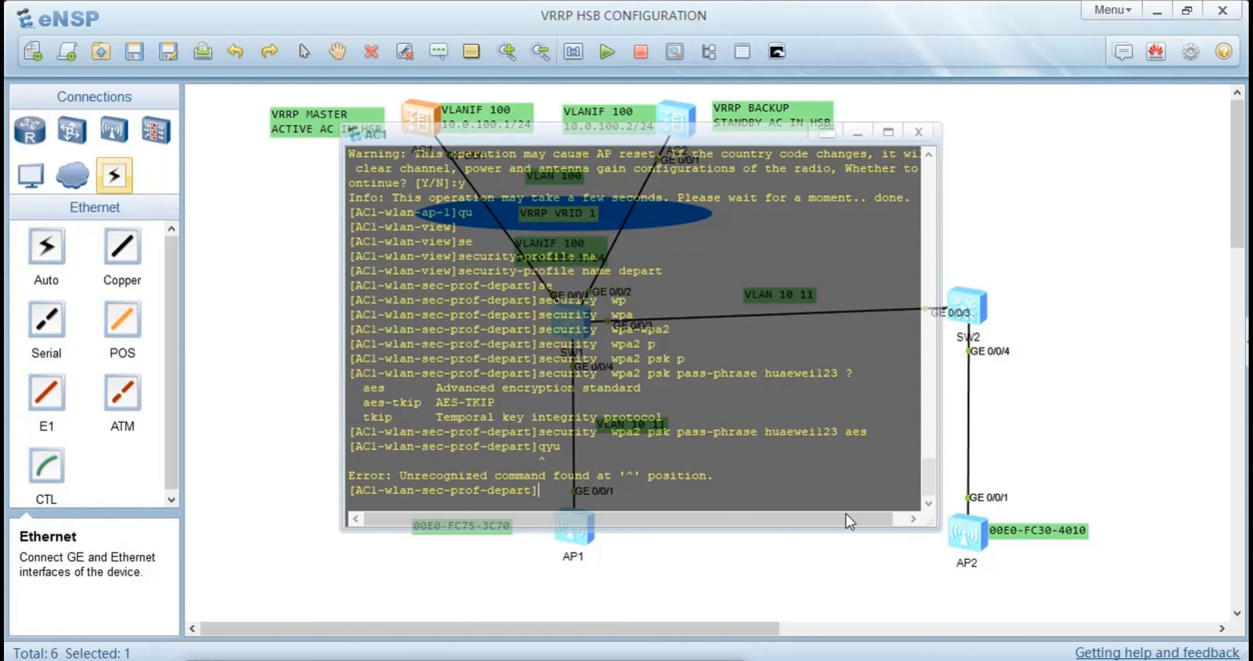
pyautogui.write('qu')
pyautogui.press('Return')
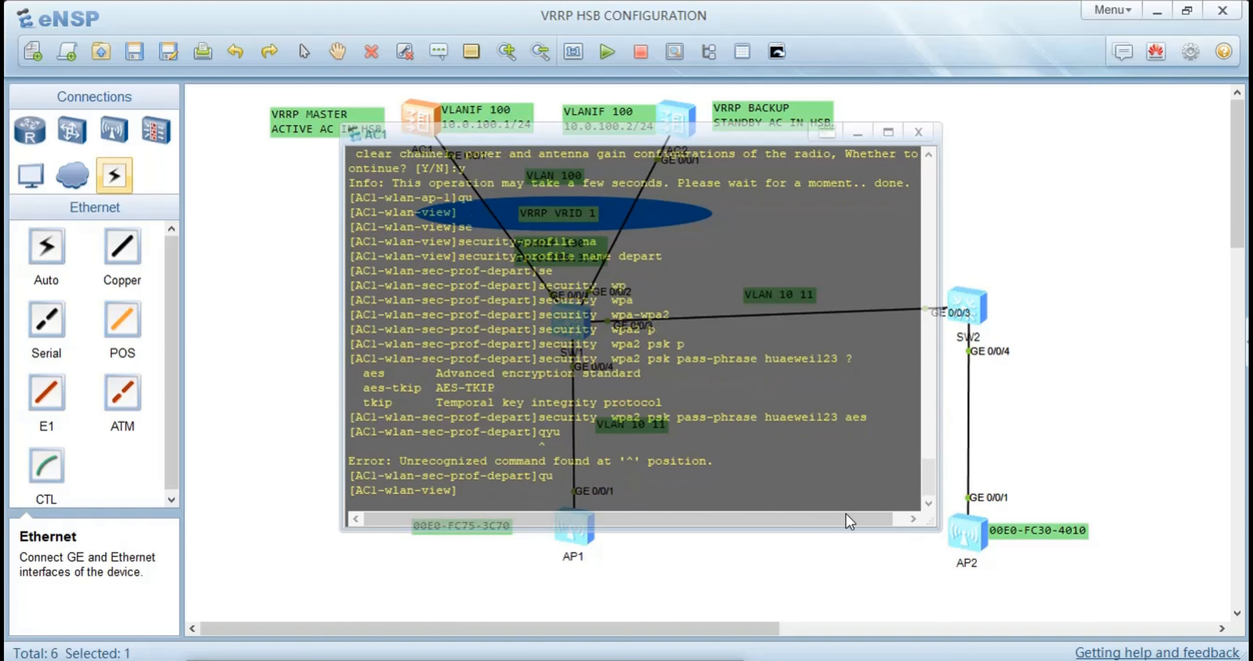
# Create an SSID profile named depart on AC1
pyautogui.write('ss')
pyautogui.press('Tab')
pyautogui.write('na')
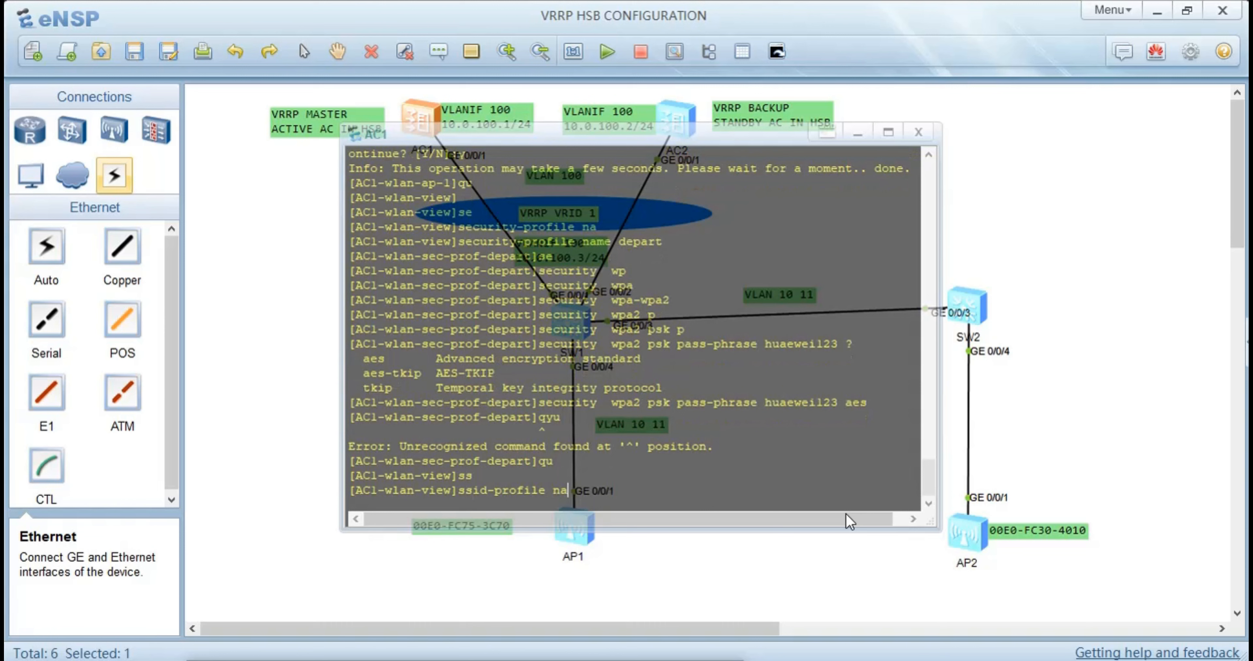
pyautogui.press('Tab')
pyautogui.write('depart')
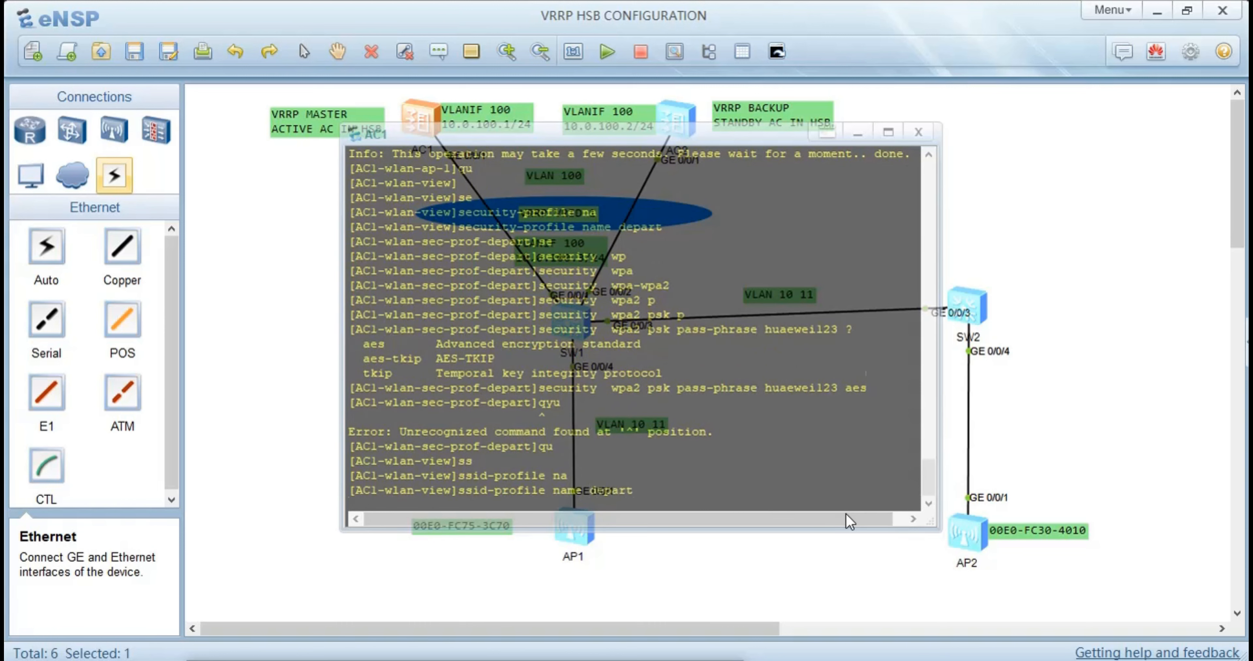
pyautogui.press('Return')
# Set the SSID of the depart SSID profile to HSB and return to the WLAN view
pyautogui.write('ss')
pyautogui.press('Tab')
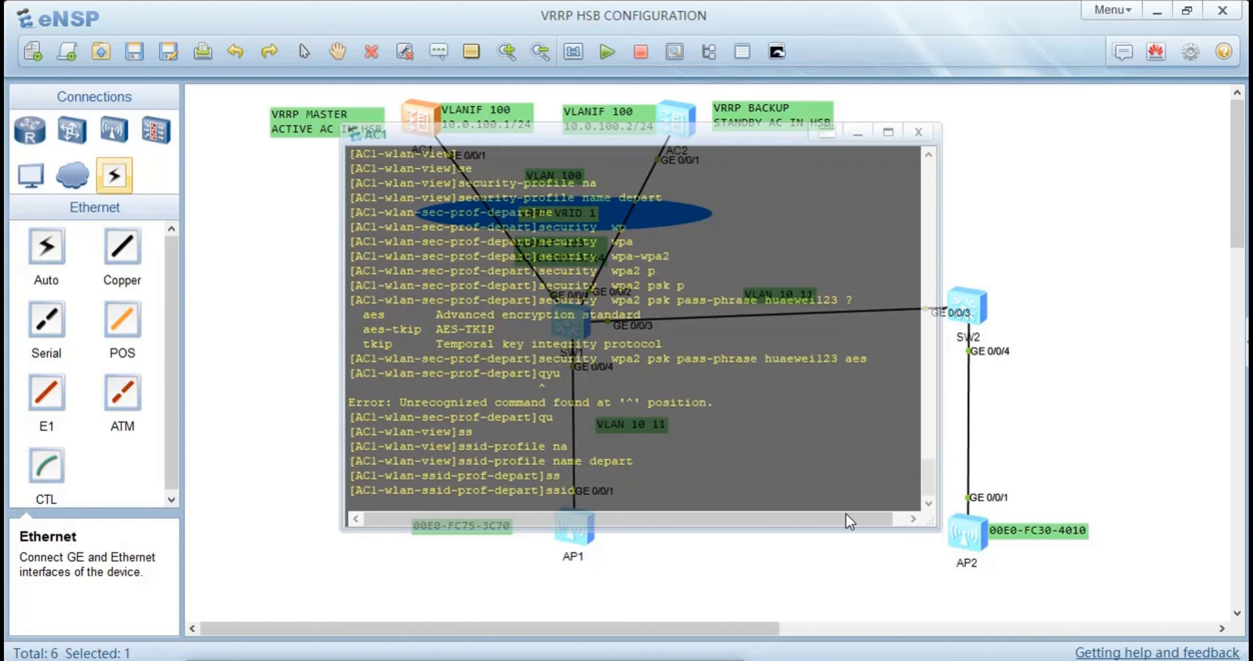
pyautogui.write('HSB')
pyautogui.press('Return')
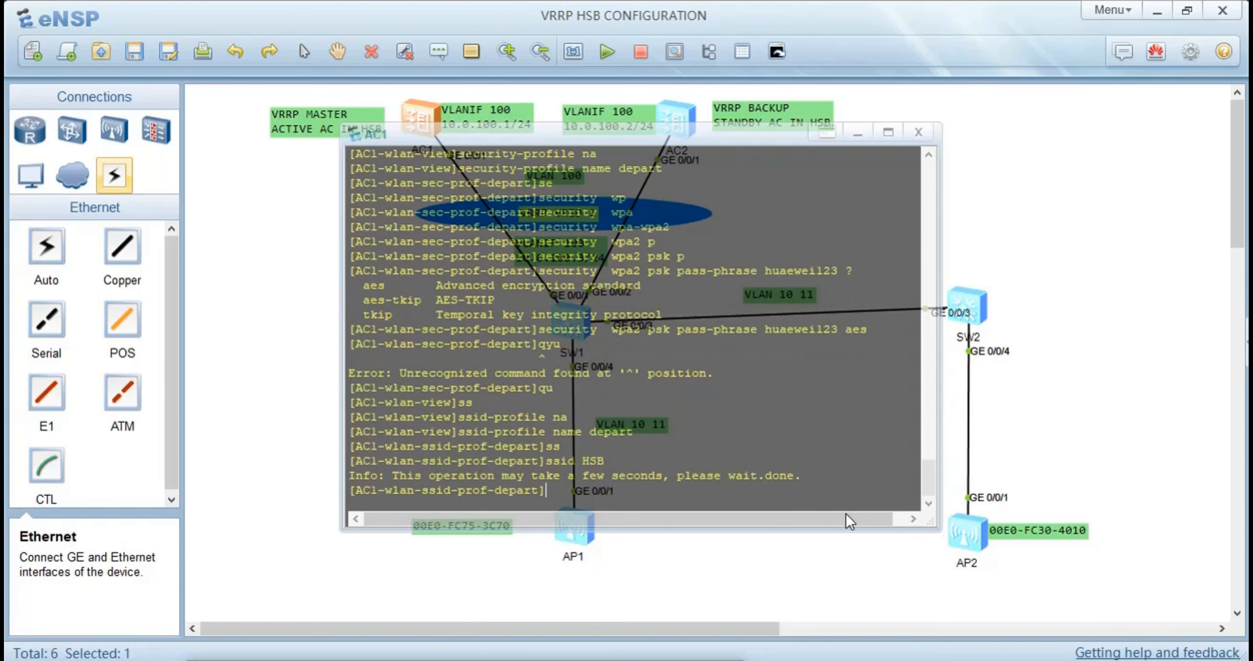
pyautogui.write('qu')
pyautogui.press('Return')
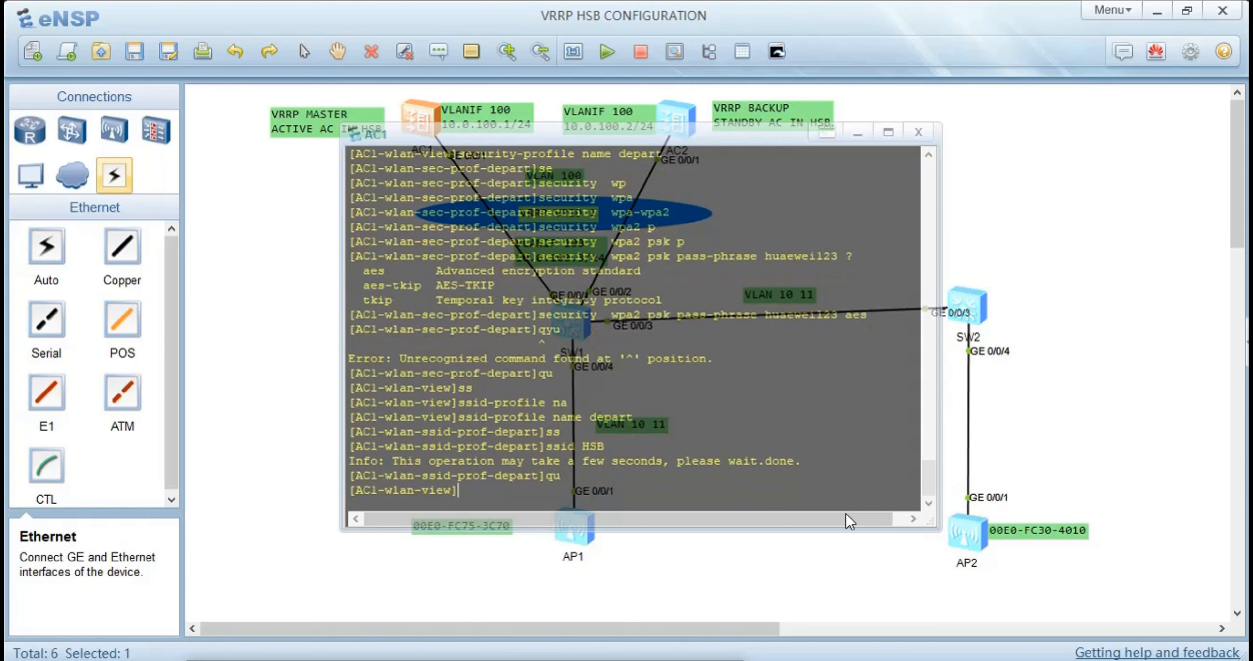
# Create a VAP profile named depart on AC1
pyautogui.write('v')
pyautogui.press('Tab')
pyautogui.press('Tab')
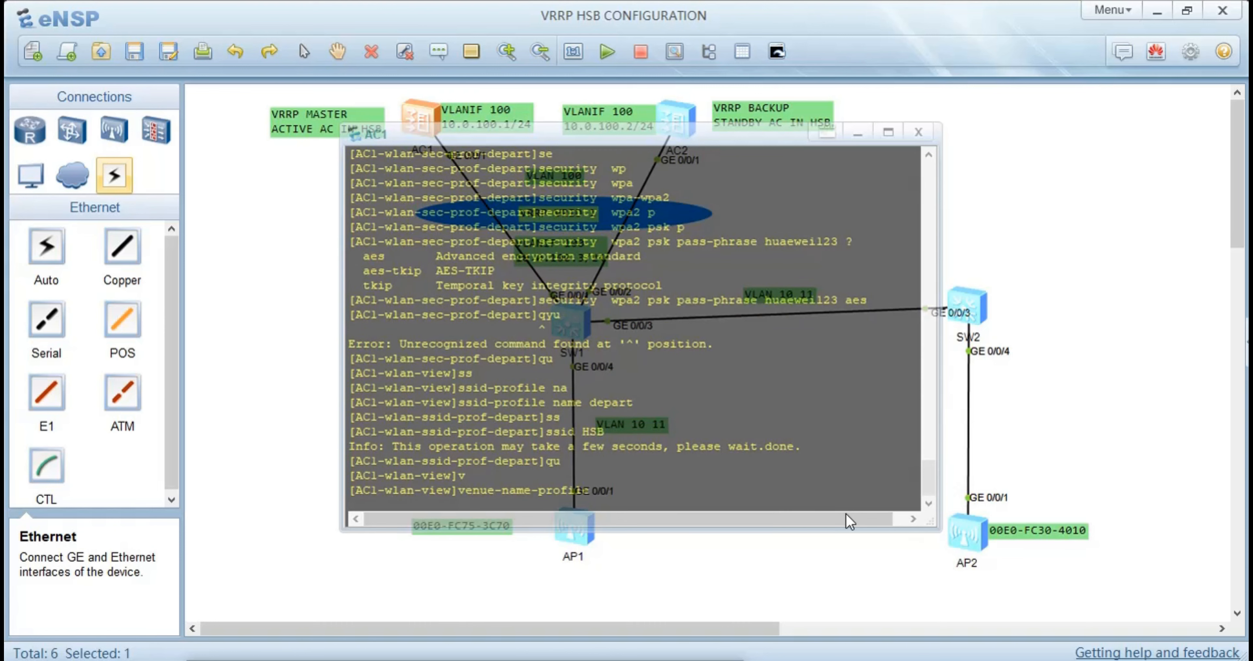
pyautogui.write('na')
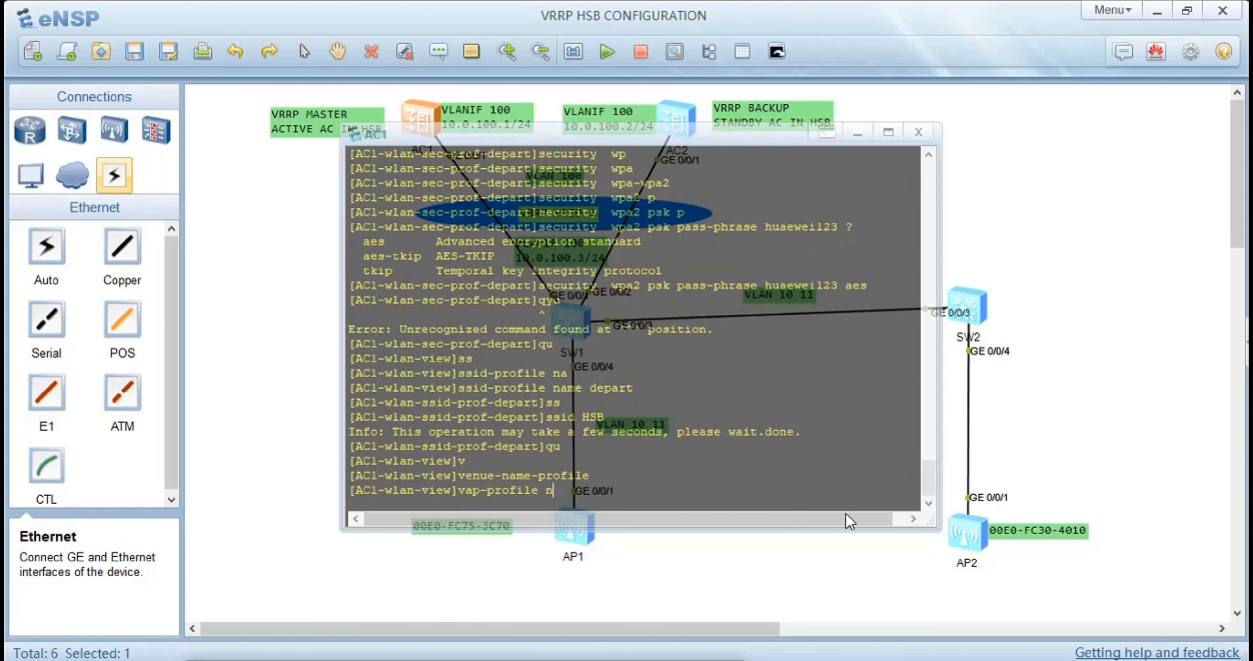
pyautogui.press('Tab')
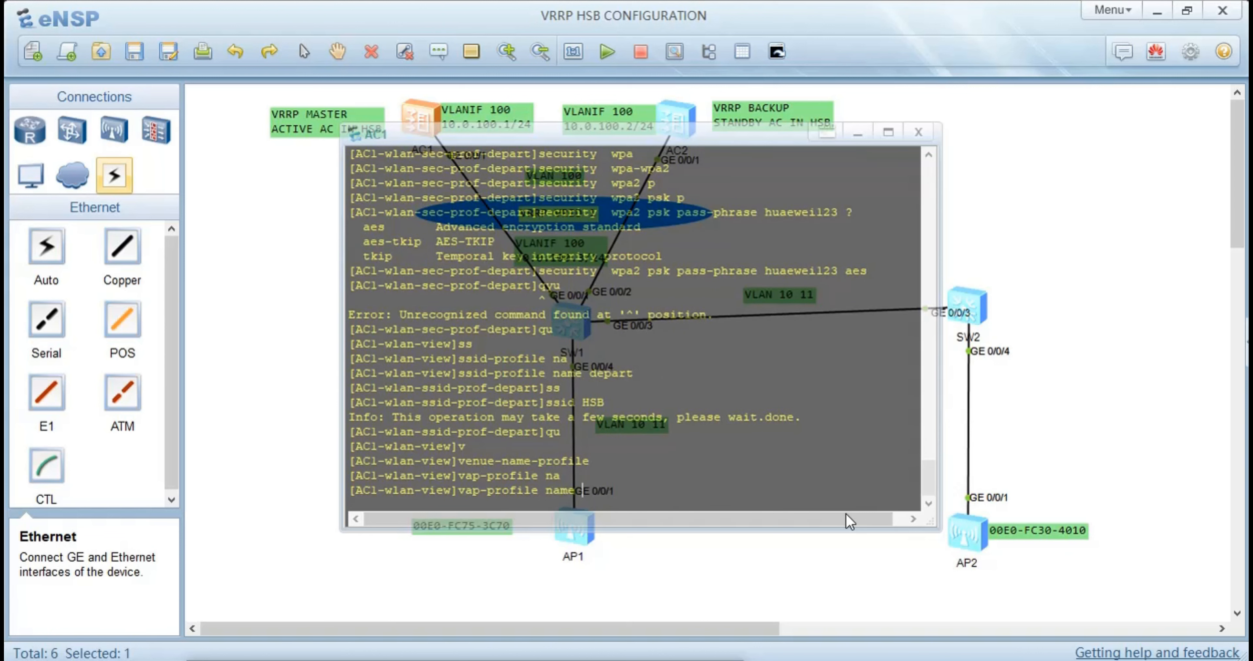
pyautogui.write('depart')
pyautogui.press('Return')
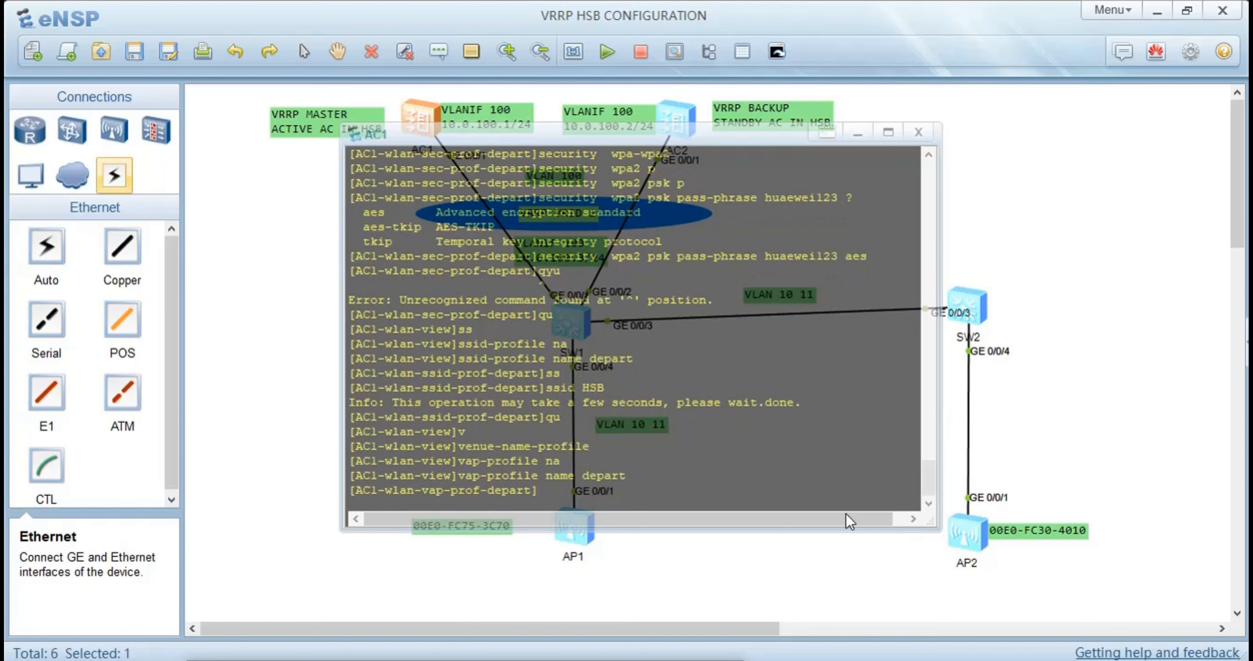
# Set the forwarding mode of the depart VAP profile to direct-forward
pyautogui.write('f')
pyautogui.press('Tab')
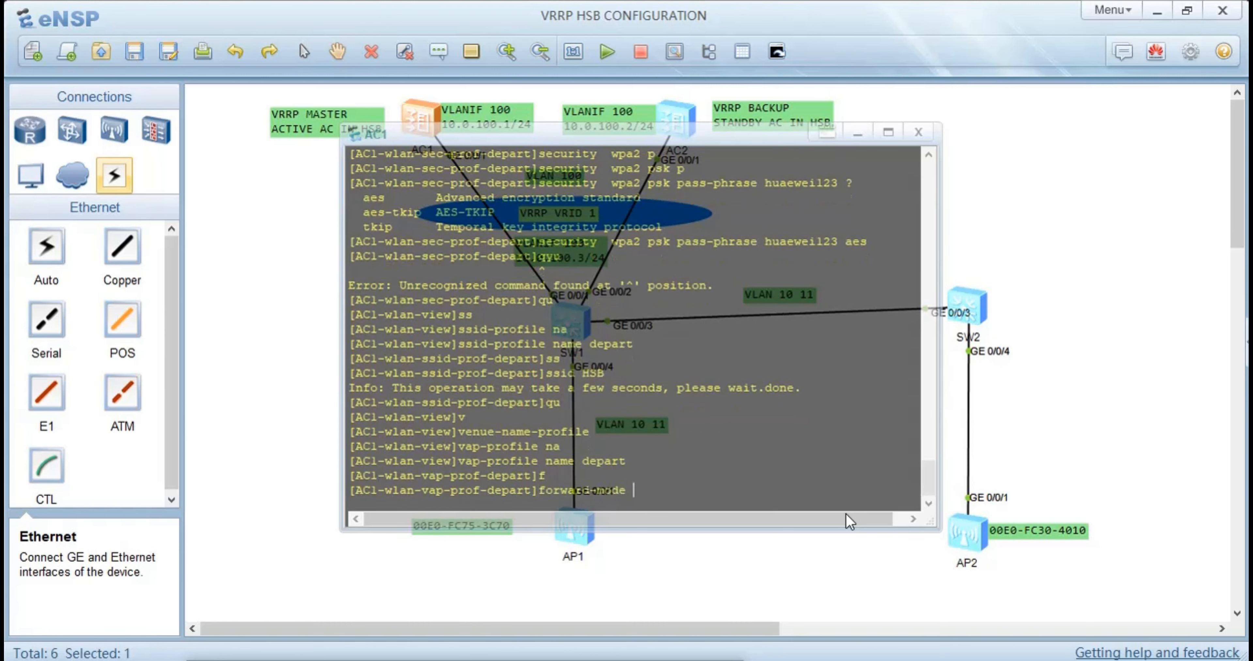
pyautogui.write('di')
pyautogui.press('Tab')
pyautogui.press('Return')
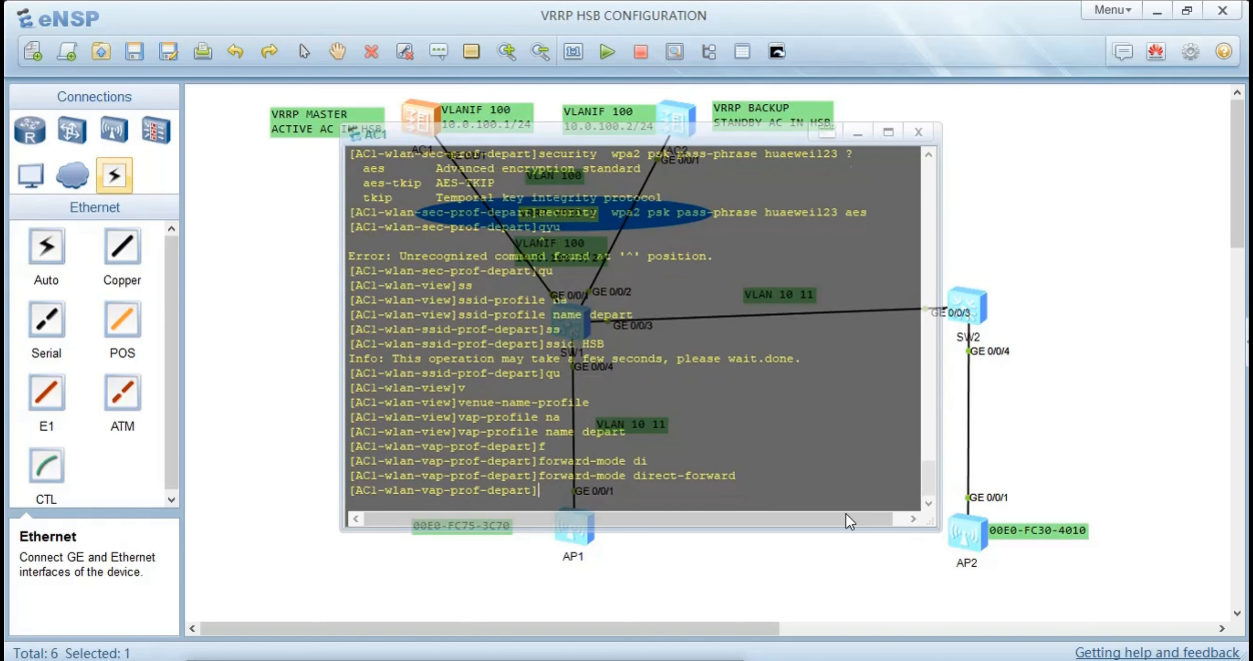
# Set the service VLAN of the depart VAP profile to VLAN ID 11
pyautogui.write('se')
pyautogui.press('Tab')
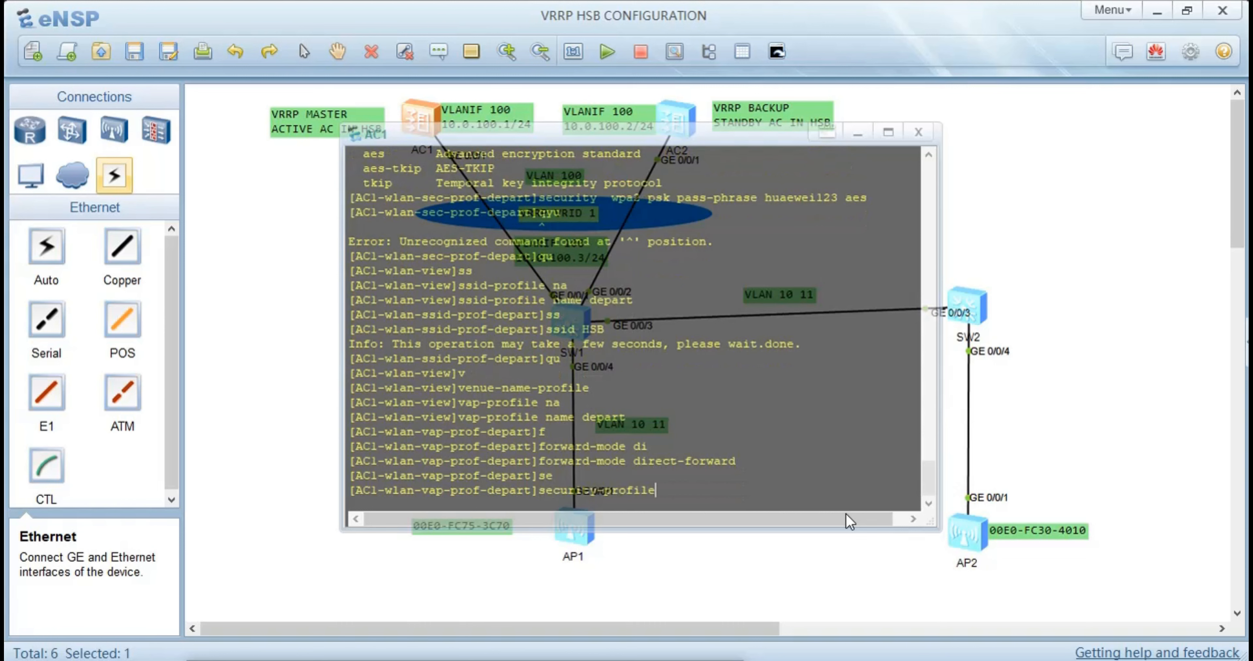
pyautogui.press('Tab')
pyautogui.press('Tab')
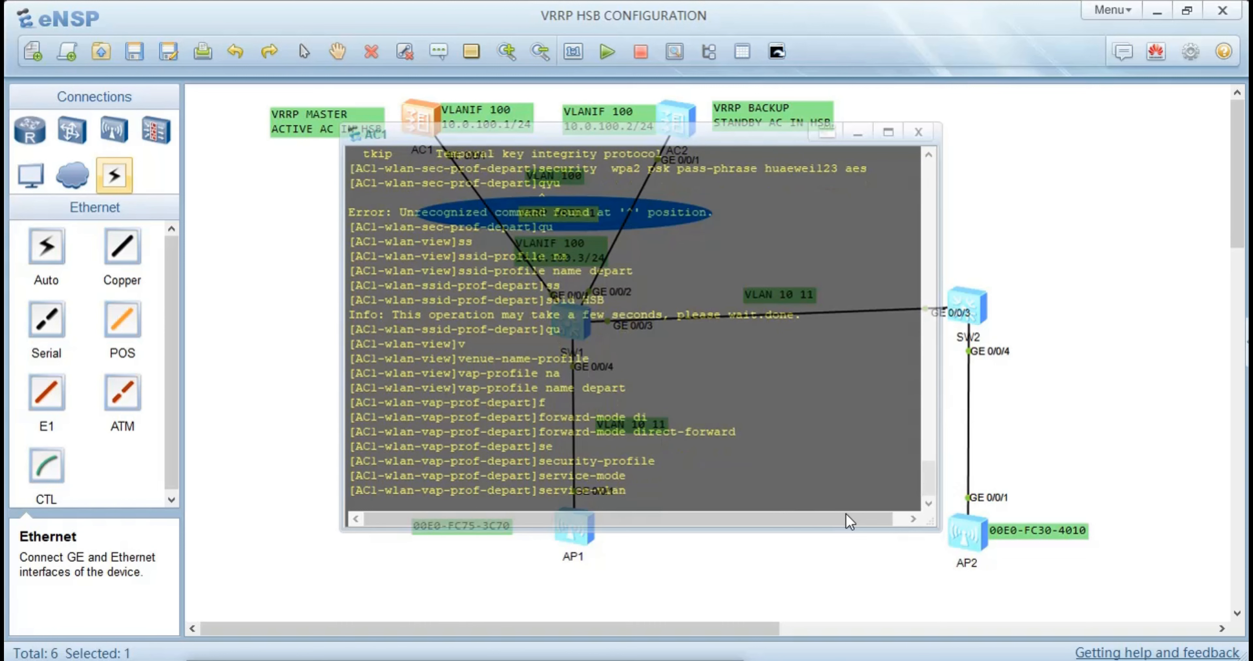
pyautogui.write('v')
pyautogui.press('Tab')
pyautogui.write('11')
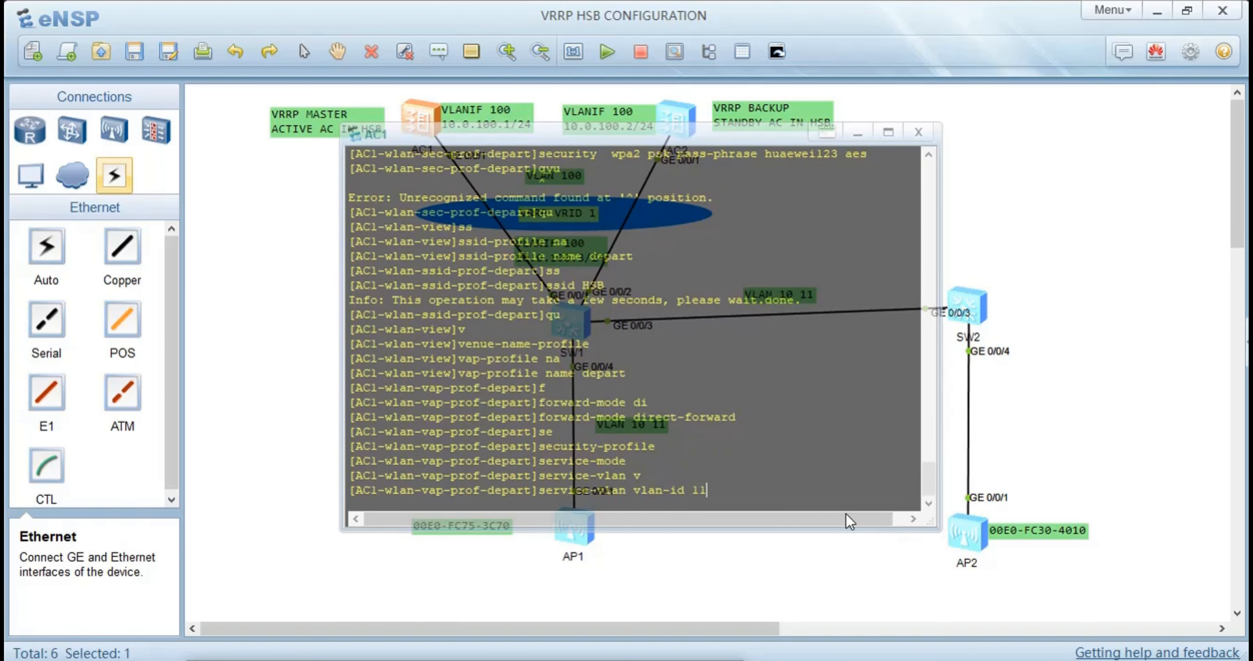
pyautogui.press('Return')
# Bind the security profile depart to the depart VAP profile
pyautogui.write('se')
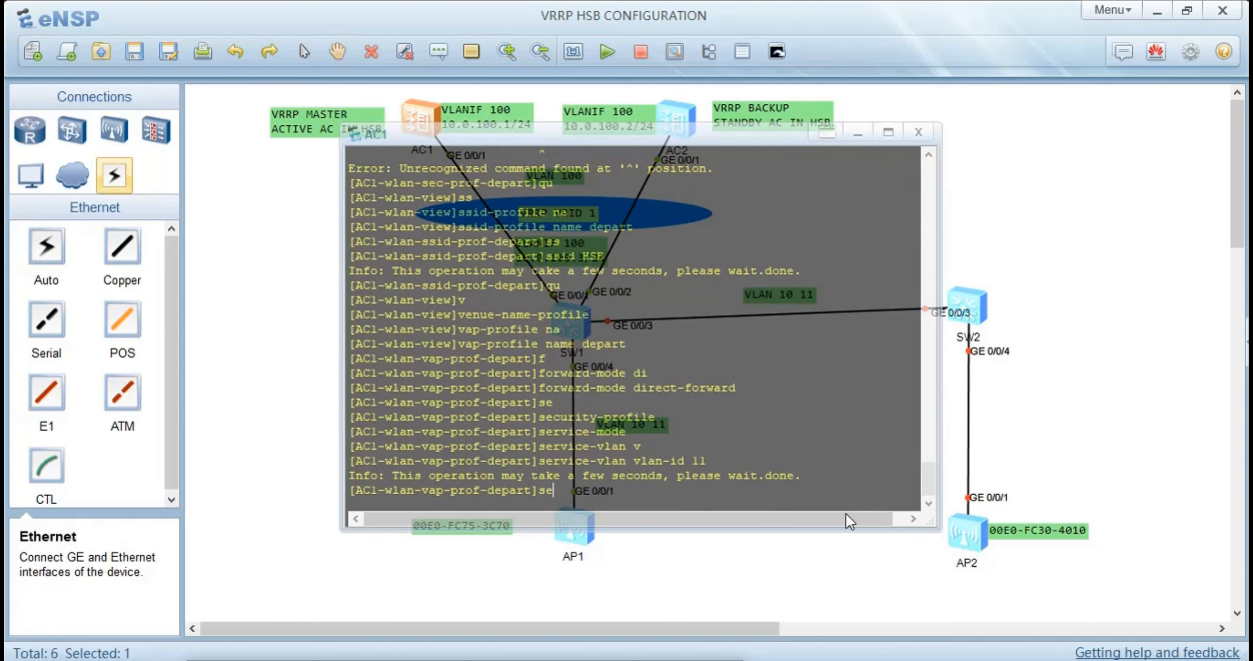
pyautogui.press('Tab')
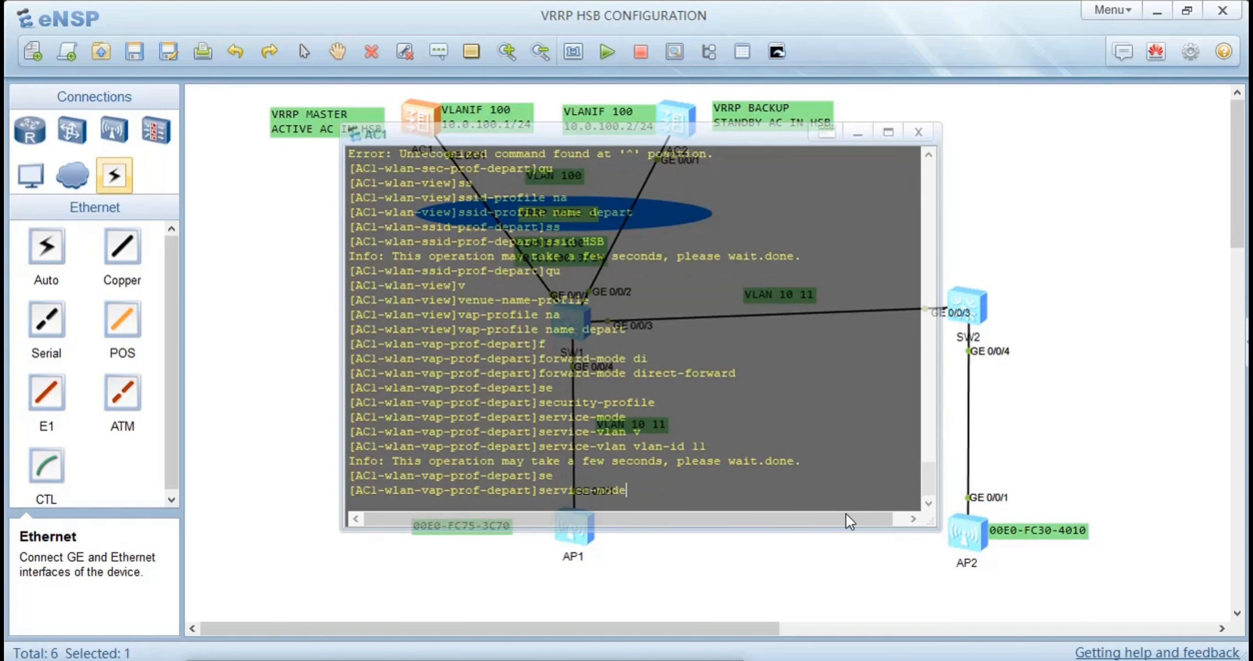
pyautogui.press('Tab')
pyautogui.press('Tab')
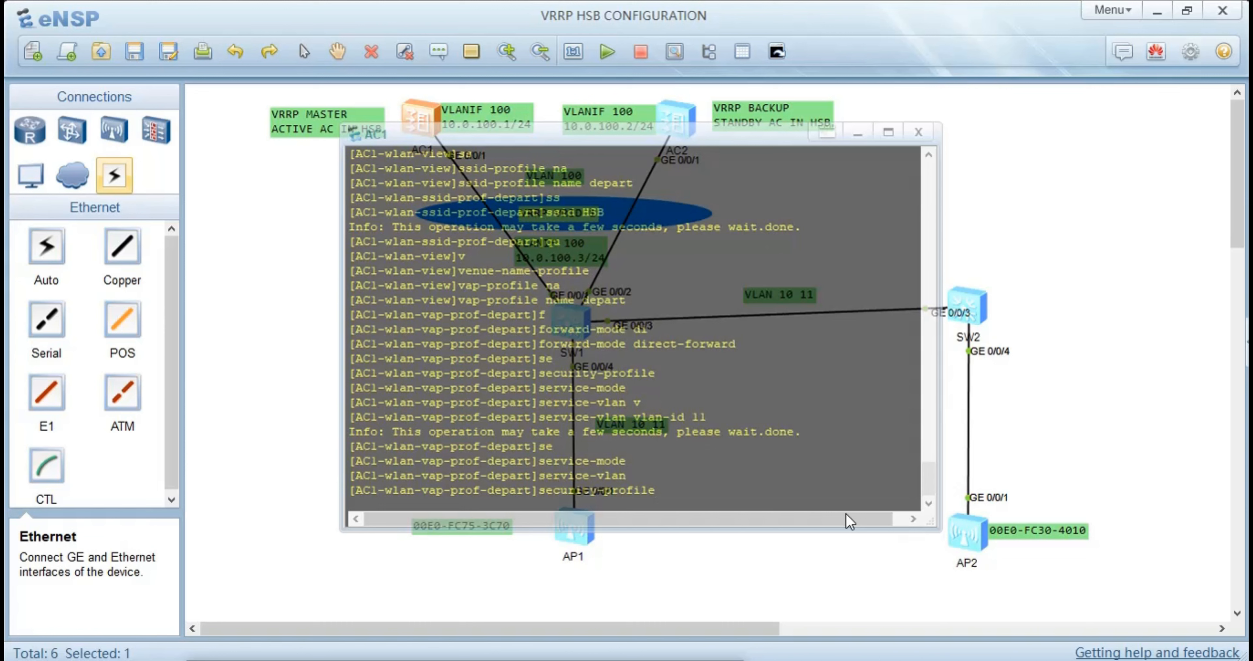
pyautogui.write('depart')
pyautogui.press('Return')
# Bind the SSID profile depart to the depart VAP profile and return to the WLAN view
pyautogui.write('ss')
pyautogui.press('Tab')
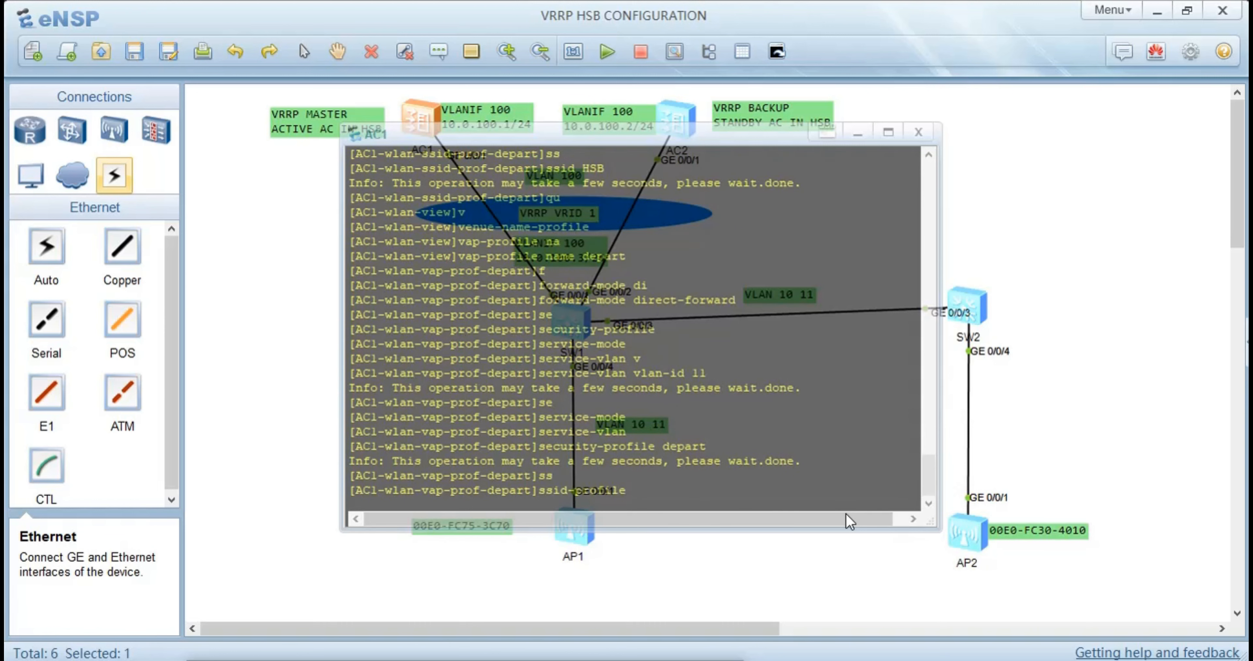
pyautogui.write('depa')
pyautogui.write('rt')
pyautogui.press('Return')
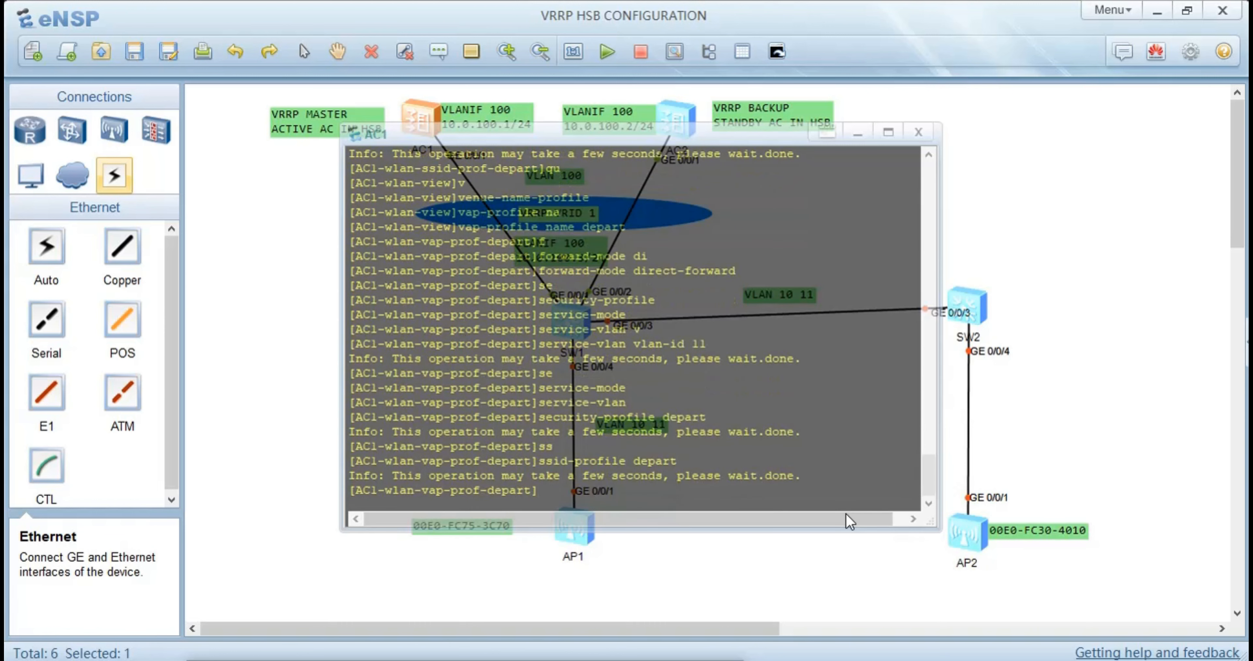
pyautogui.write('qu')
pyautogui.press('Return')
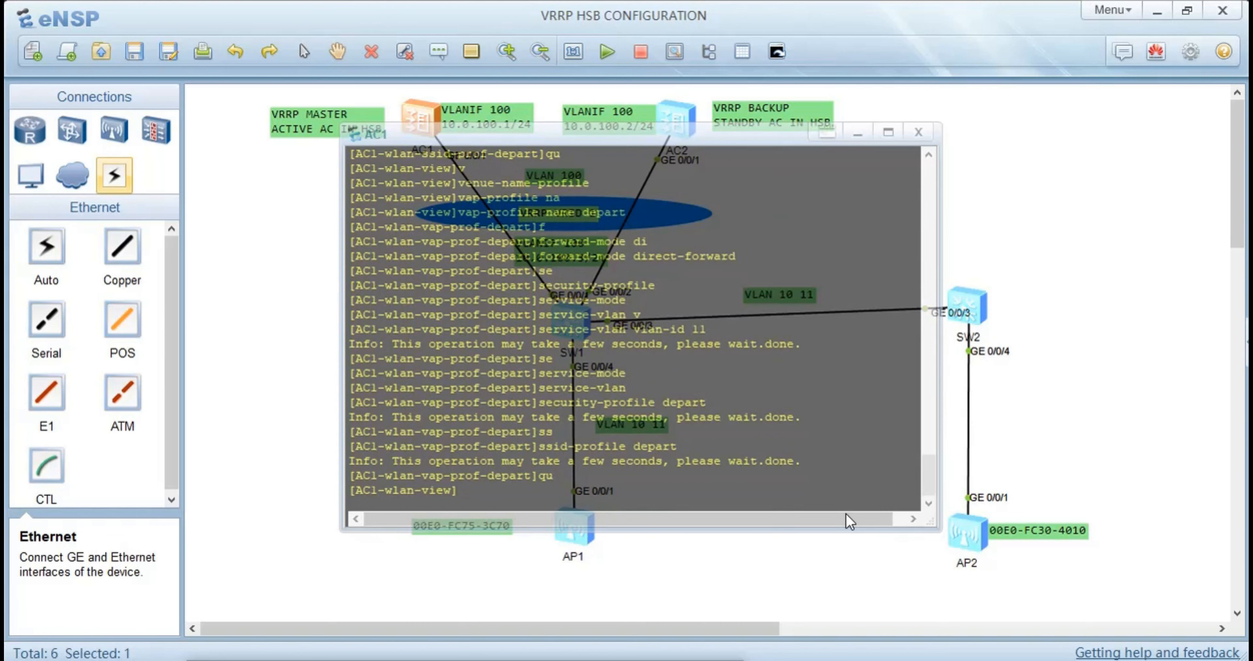
# Enter the configuration view of the AP group named depart on AC1
pyautogui.write('ap-g')
pyautogui.press('Tab')
pyautogui.write('na')
pyautogui.press('Tab')
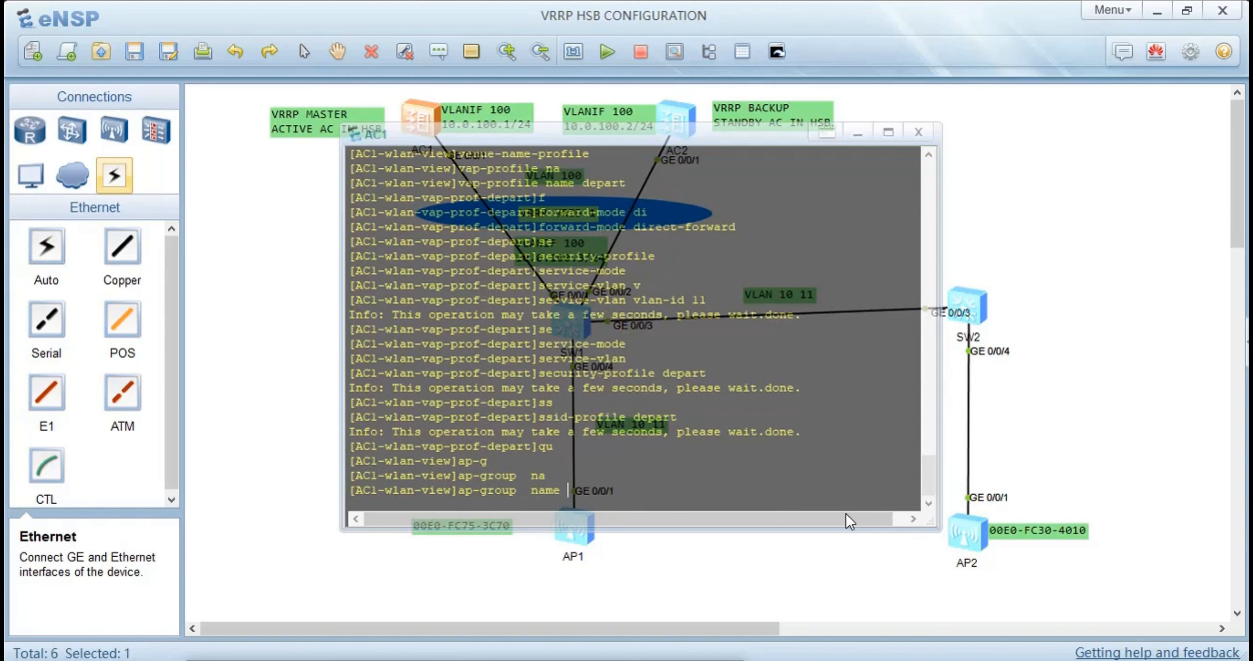
pyautogui.write('depart')
pyautogui.press('Return')
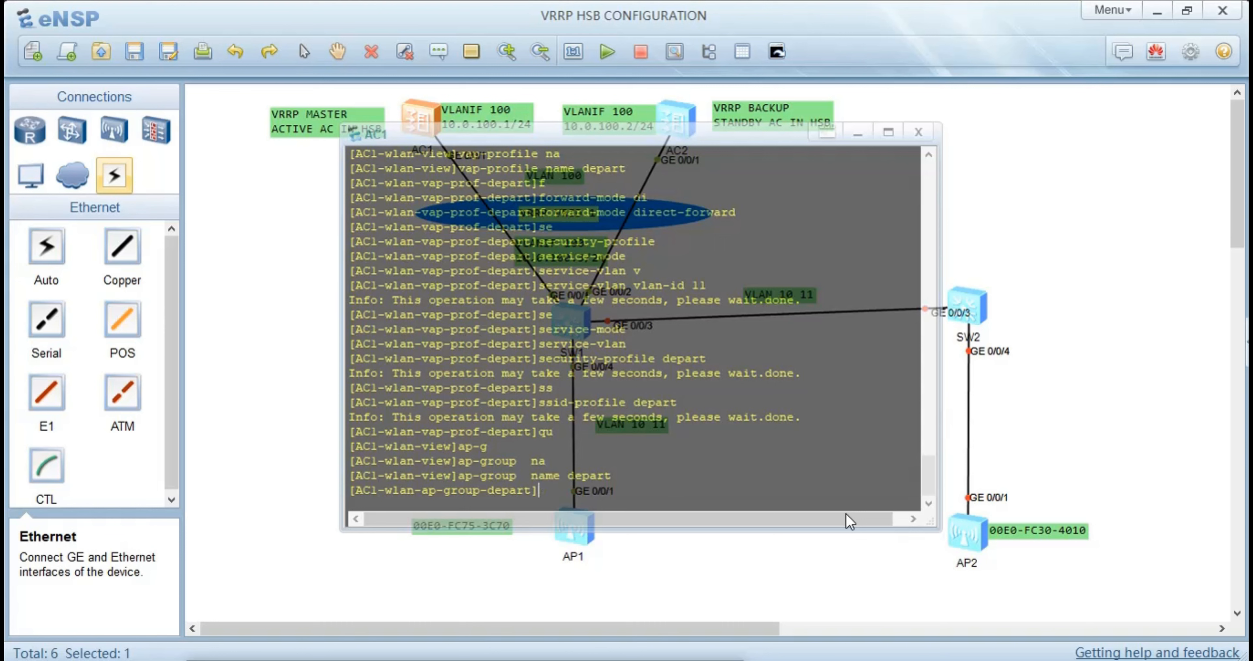
# Bind the VAP profile depart to WLAN 1 on all radios of the AP group and return to the system view
pyautogui.write('v')
pyautogui.press('Tab')
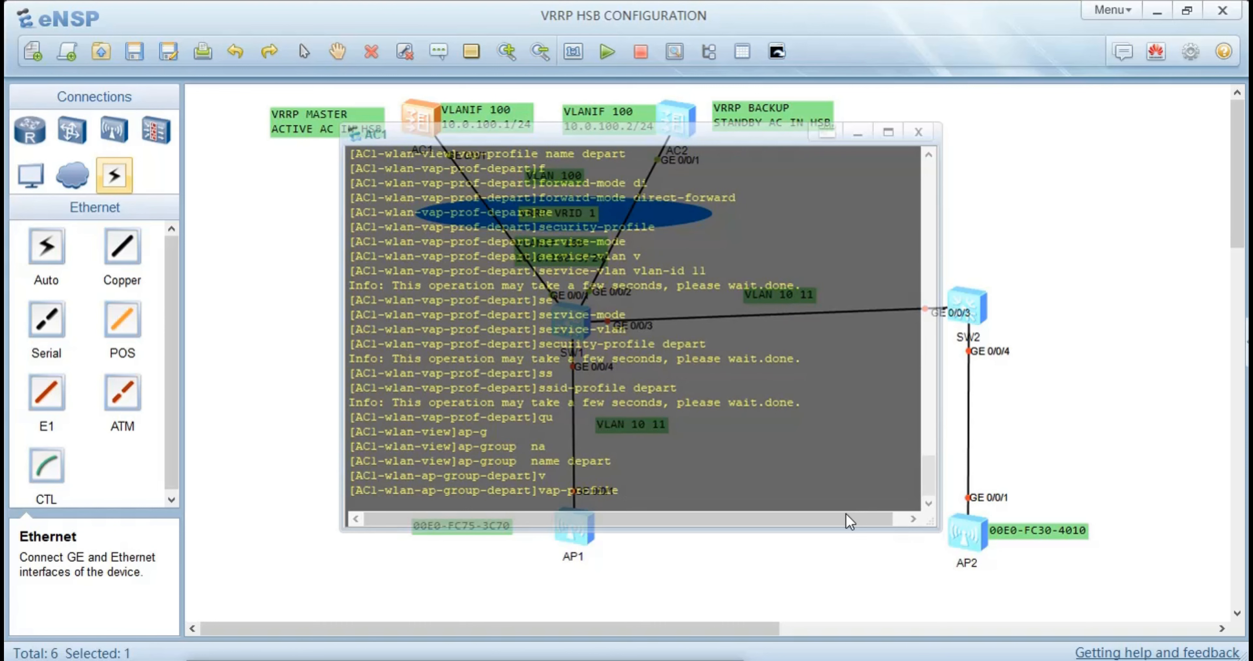
pyautogui.write('depar')
pyautogui.write('t ')
pyautogui.write('wl')
pyautogui.press('Tab')
pyautogui.write('1 ')
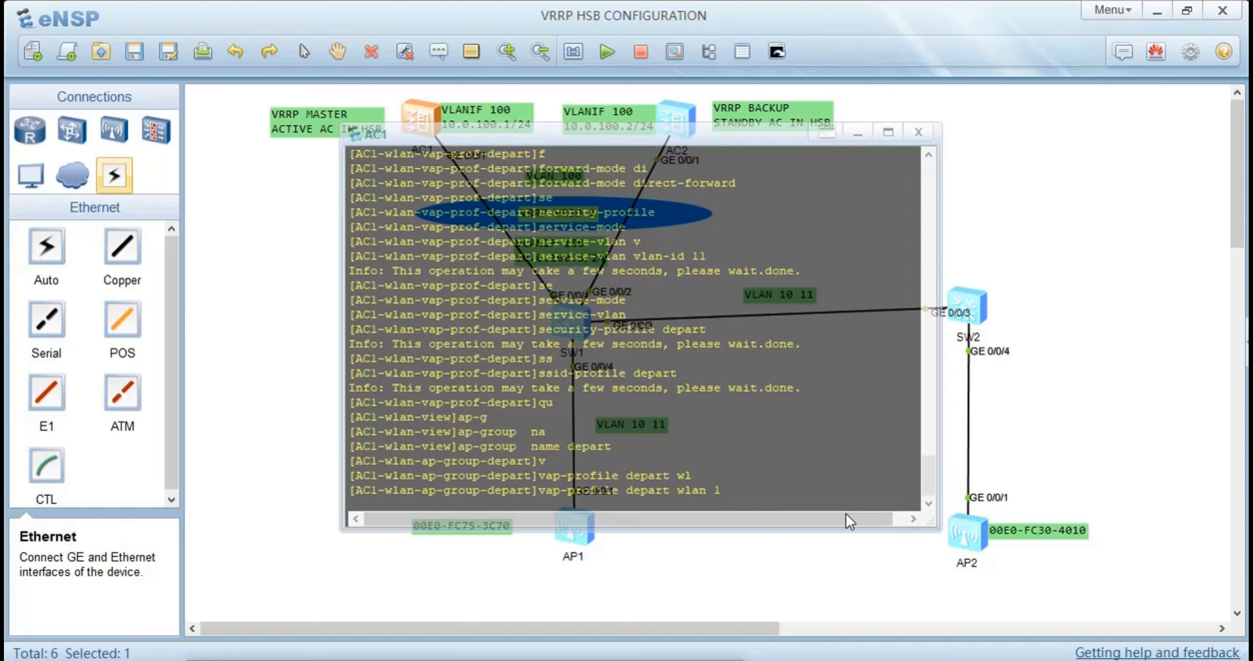
pyautogui.write('r')
pyautogui.press('Tab')
pyautogui.write('all')
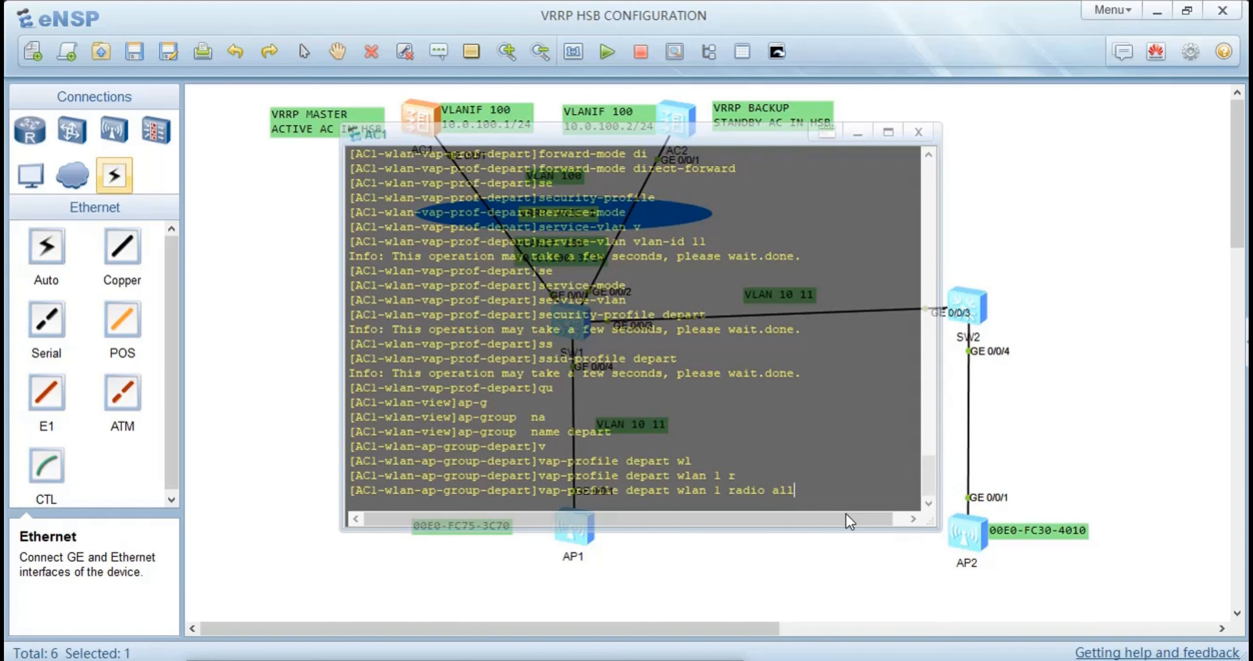
pyautogui.press('Return')
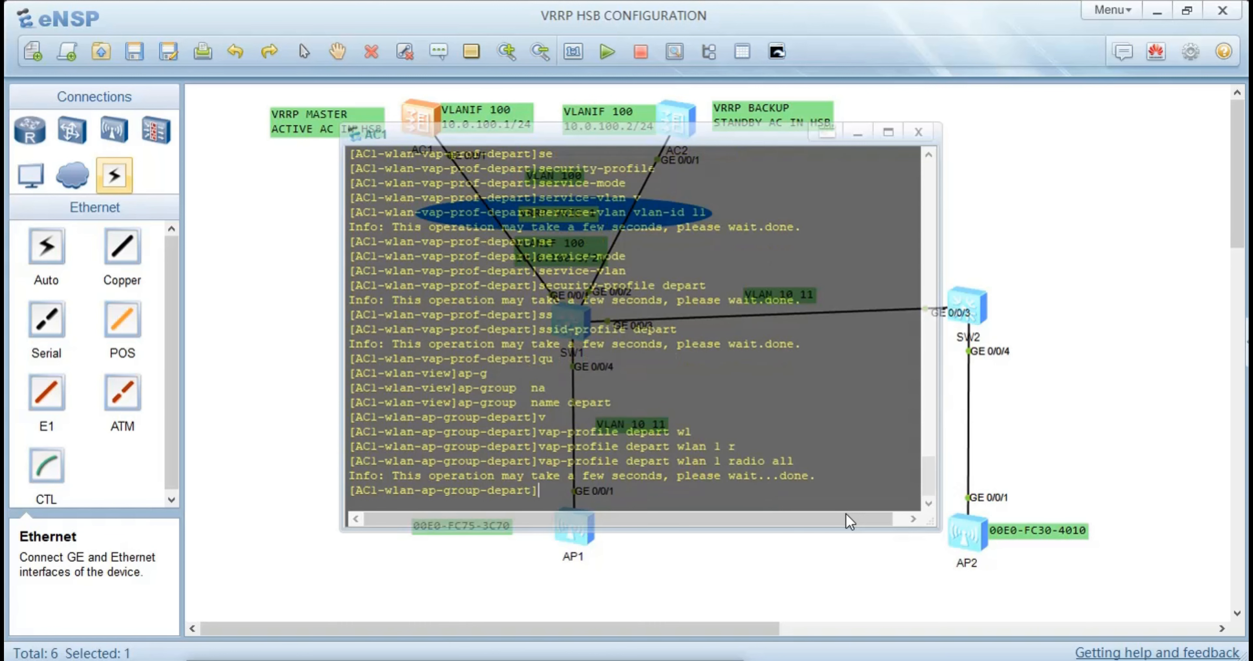
pyautogui.write('qu')
pyautogui.press('Return')
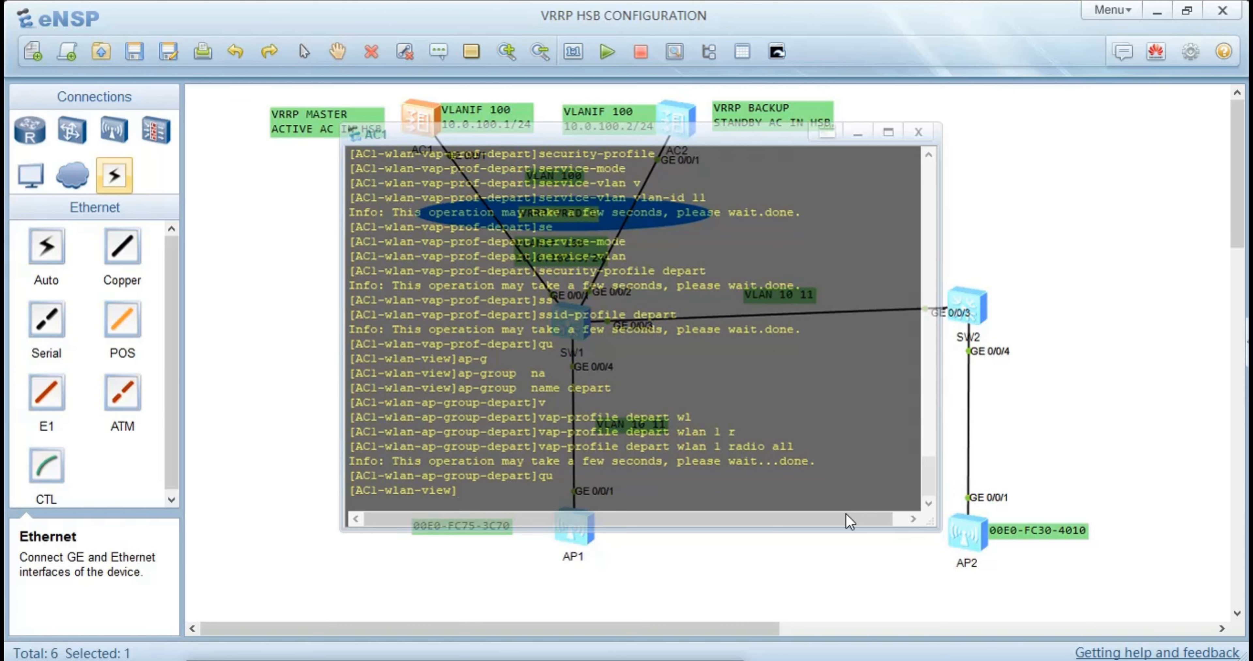
pyautogui.write('qu')
pyautogui.press('Return')
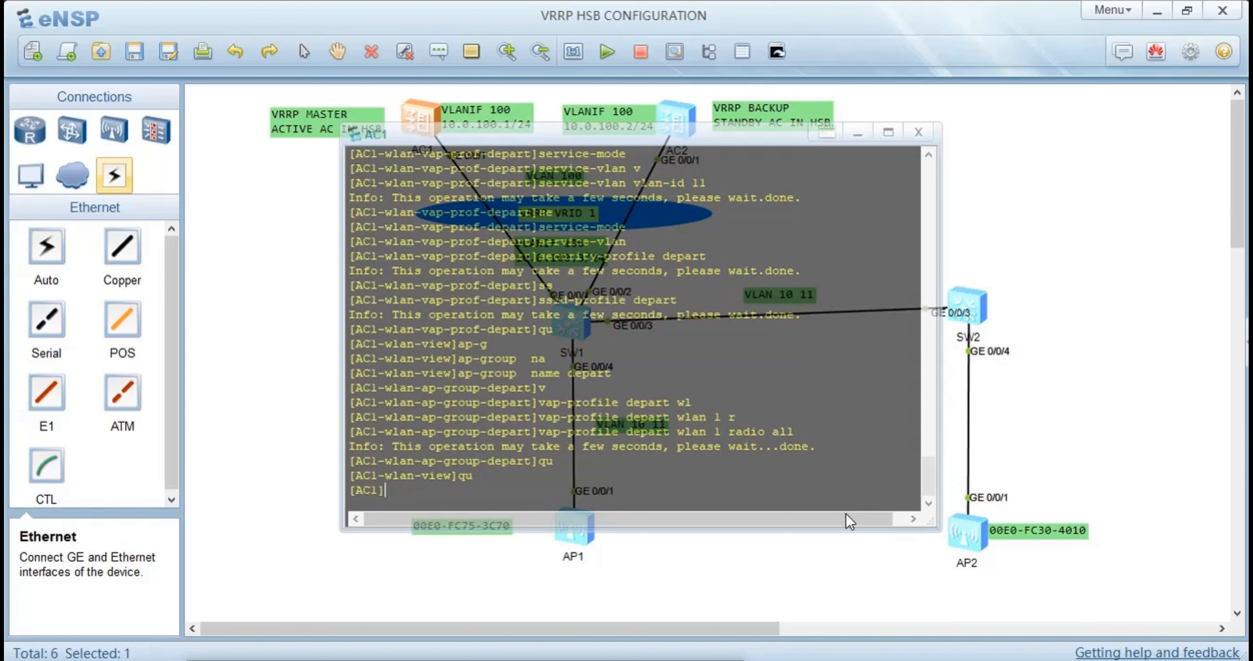
# Set the global VRRP recovery delay on AC1 to 60 seconds
pyautogui.write('v')
pyautogui.press('Tab')
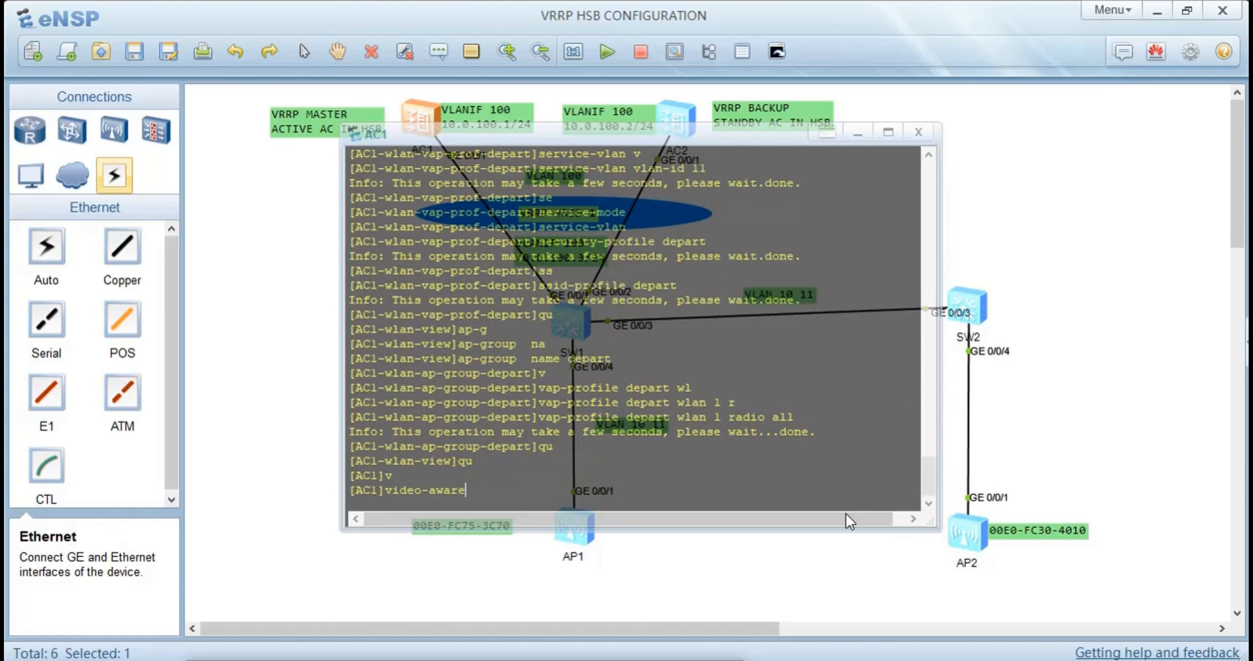
pyautogui.press('Tab')
pyautogui.press('Tab')
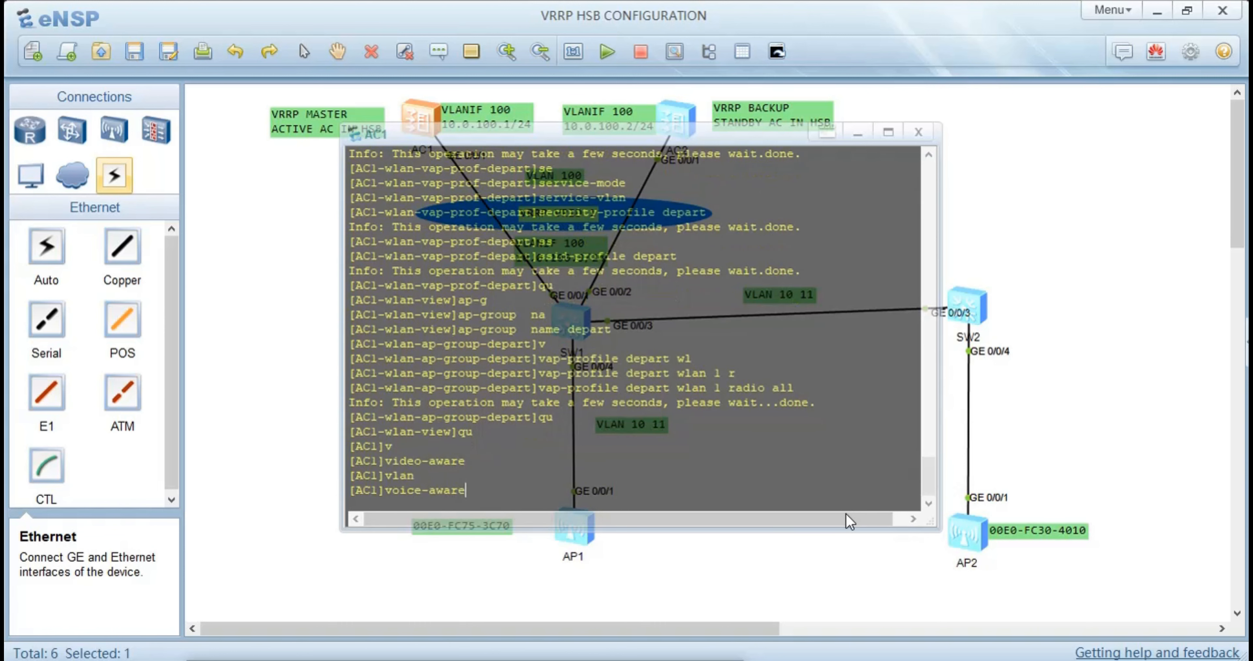
pyautogui.press('BackSpace')
pyautogui.press('BackSpace')
pyautogui.press('BackSpace')
pyautogui.press('BackSpace')
pyautogui.press('BackSpace')
pyautogui.press('BackSpace')
pyautogui.press('BackSpace')
pyautogui.press('BackSpace')
pyautogui.press('BackSpace')
pyautogui.press('BackSpace')
pyautogui.write('r')
pyautogui.press('Tab')
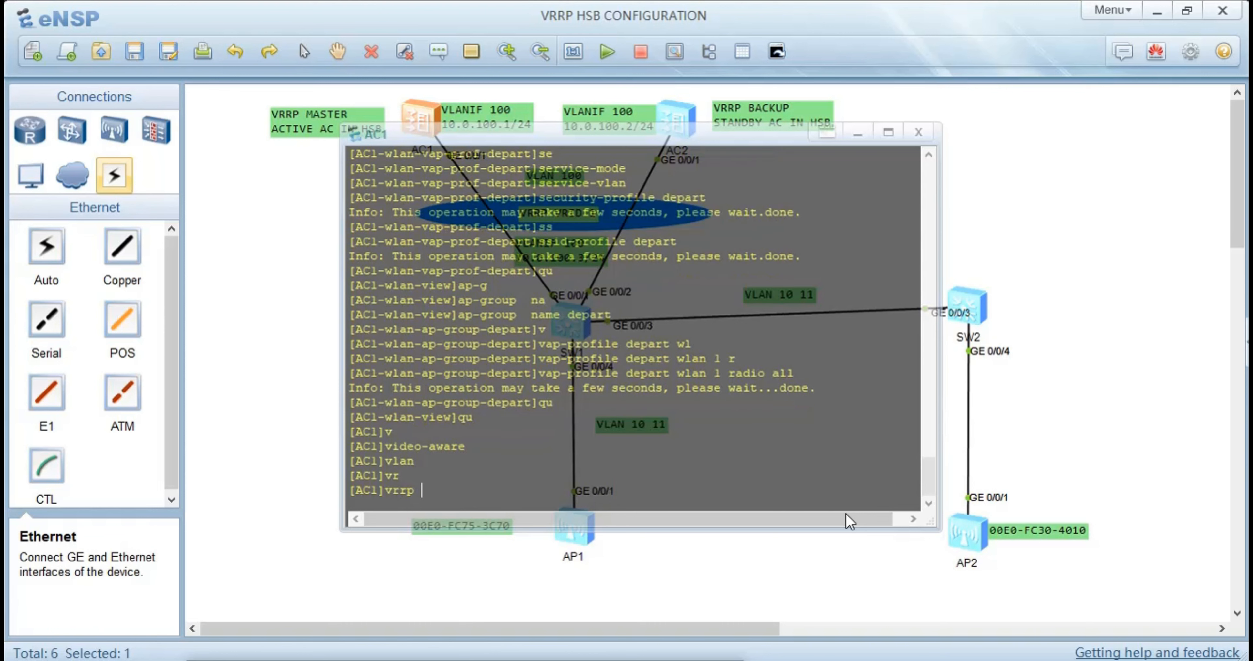
pyautogui.write('r')
pyautogui.press('Tab')
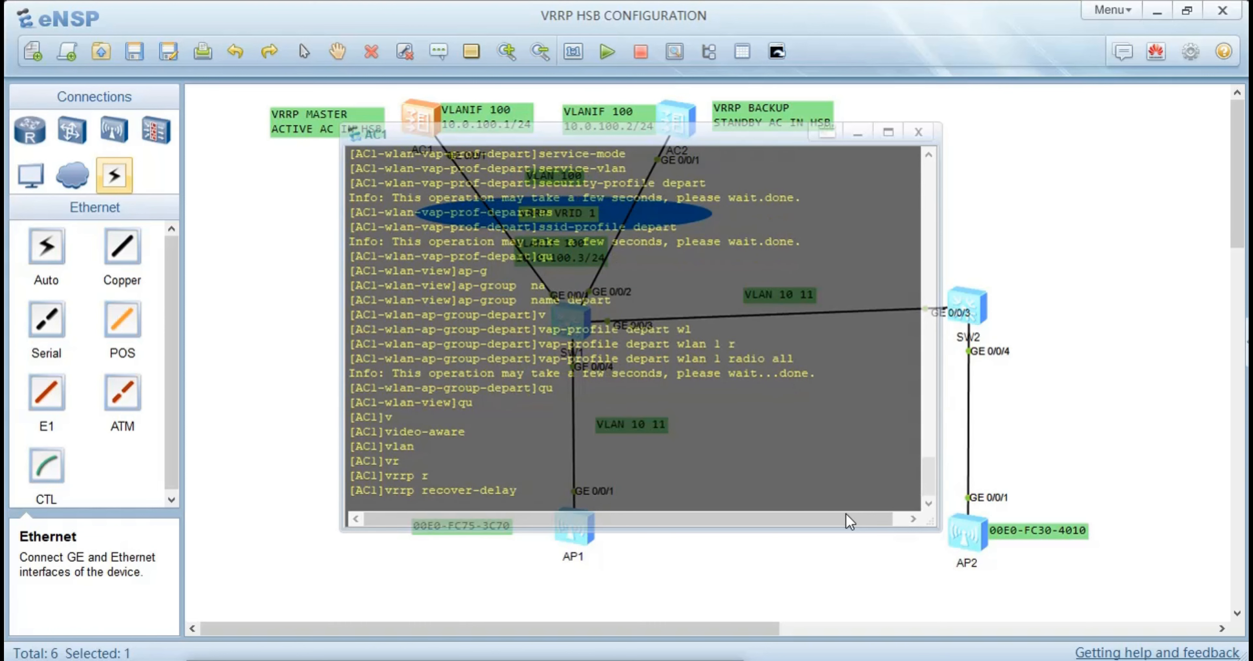
pyautogui.write('60')
pyautogui.press('Return')
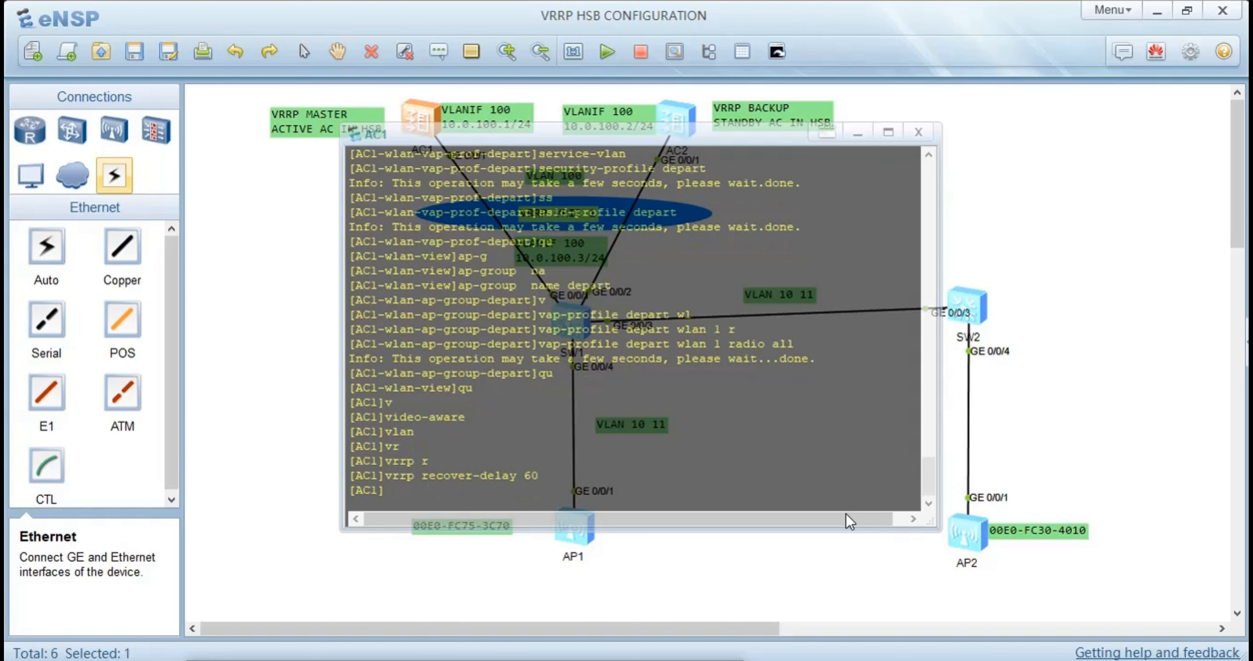
# Enter the configuration view of interface Vlanif 100 on AC1
pyautogui.write('int')
pyautogui.press('Tab')
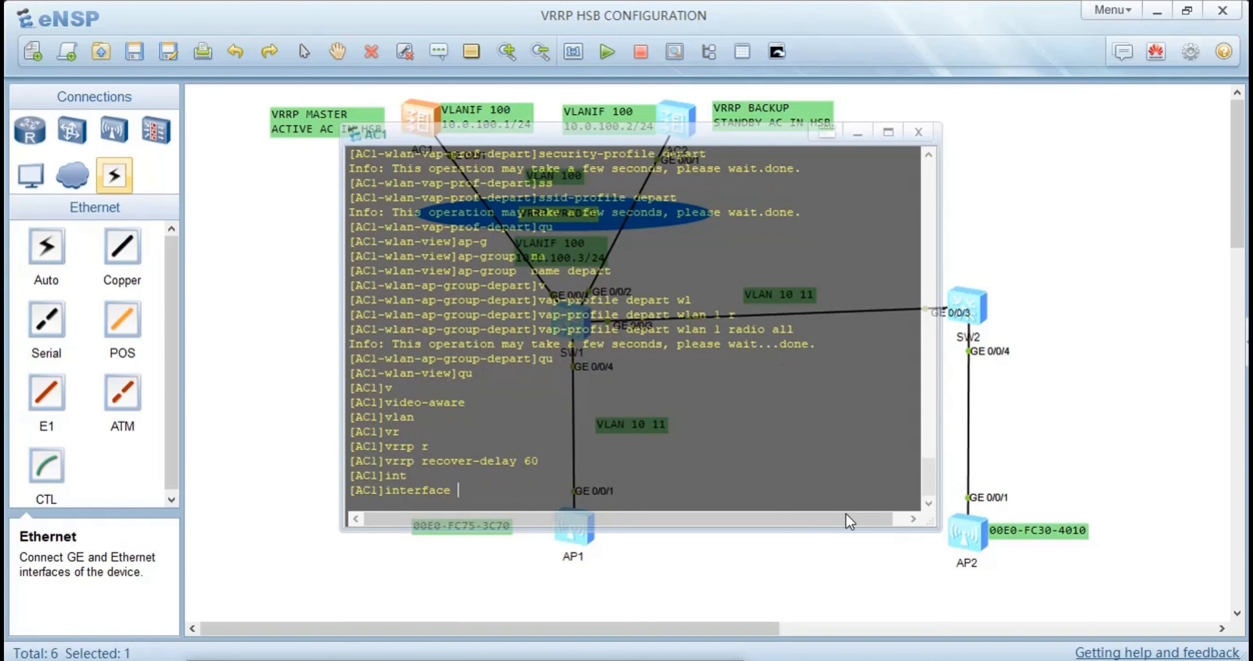
pyautogui.write('vl')
pyautogui.press('BackSpace')
pyautogui.press('Tab')
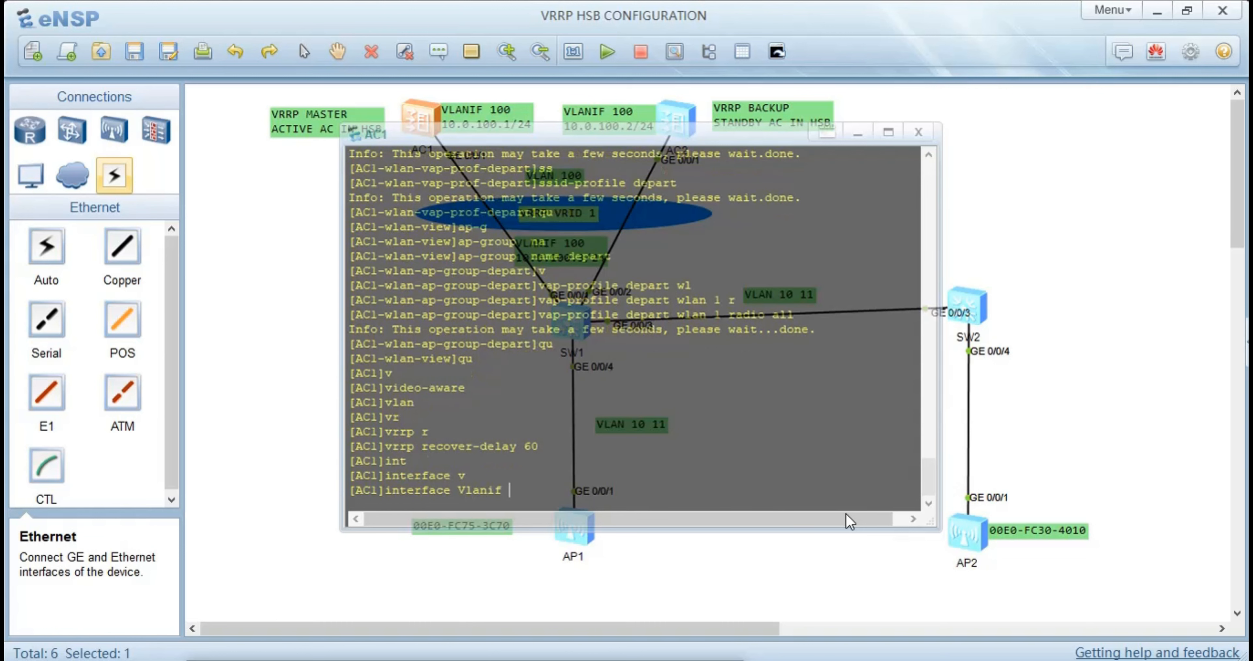
pyautogui.write('100')
pyautogui.press('Return')
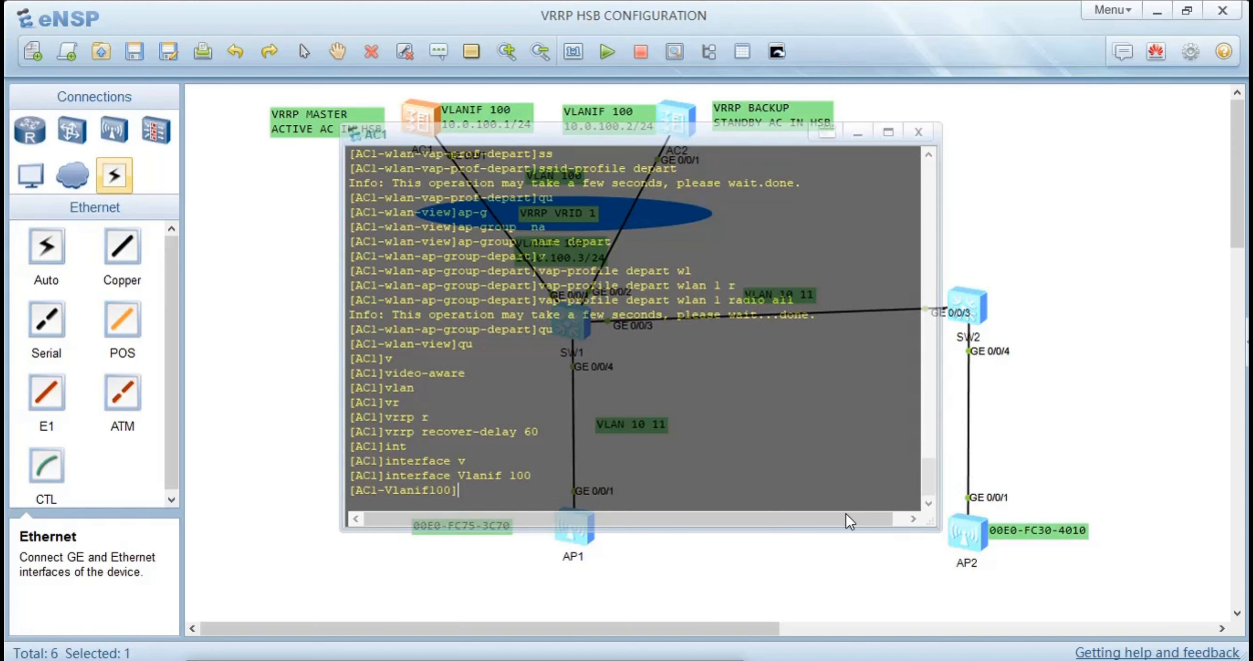
# Create VRRP group VRID 1 on Vlanif 100 with virtual IP address 10.0.100.254
pyautogui.write('vr')
pyautogui.press('Tab')
pyautogui.write('v')
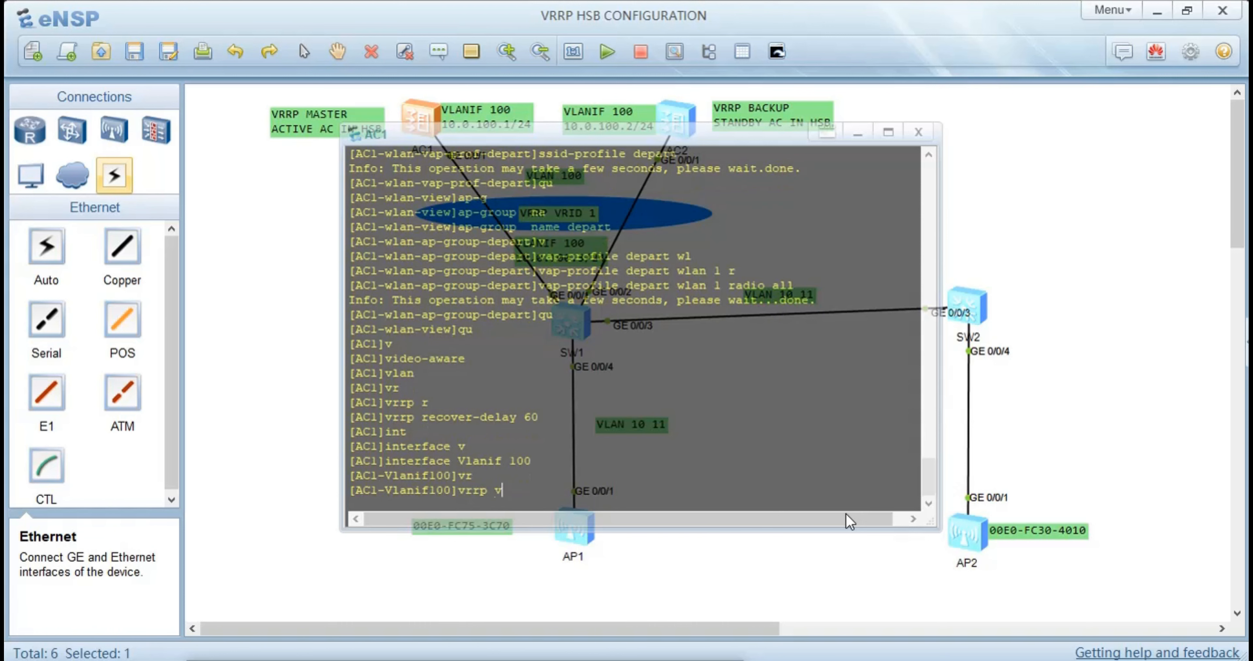
pyautogui.press('Tab')
pyautogui.write('1 ')
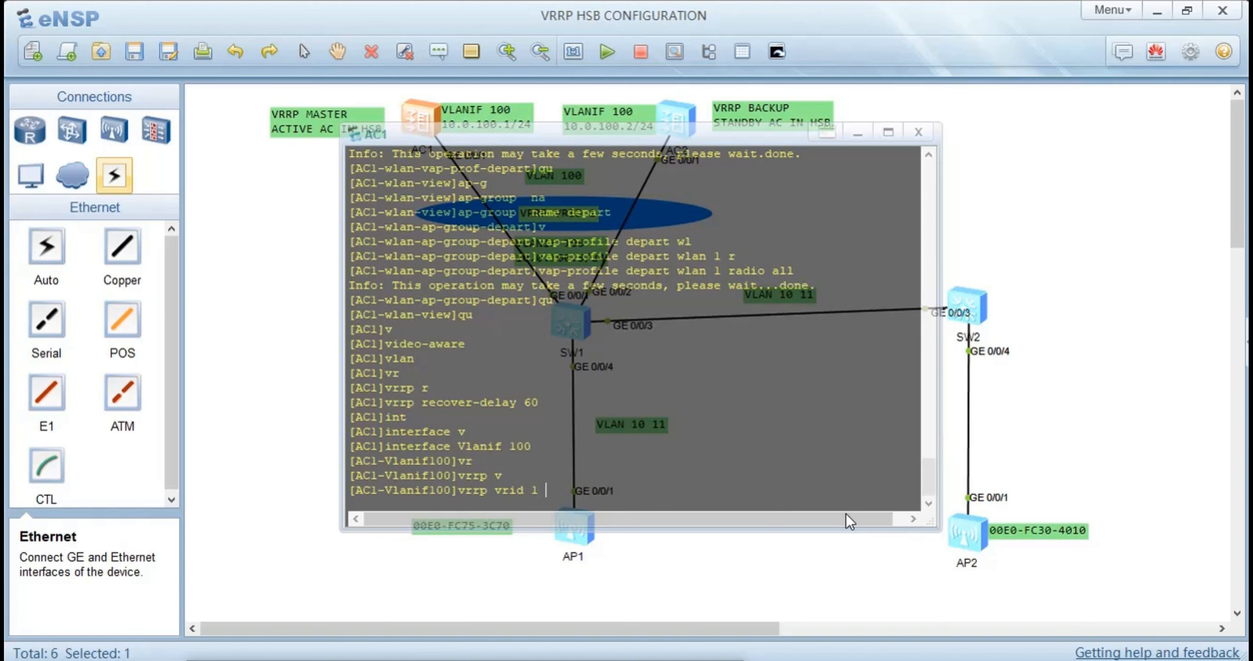
pyautogui.write('v')
pyautogui.press('Tab')
pyautogui.write('3')
pyautogui.press('Return')
pyautogui.write('vrrp vrid 1 virtual-ip 10')
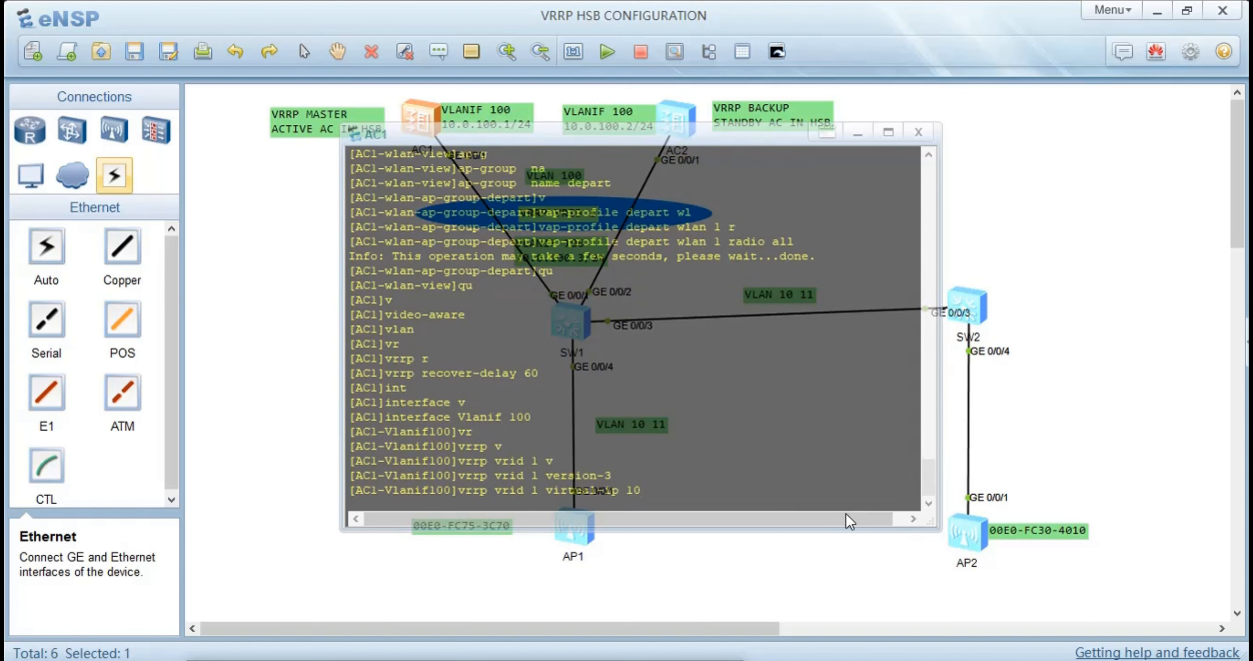
pyautogui.write('.0.100.254')
pyautogui.press('Return')
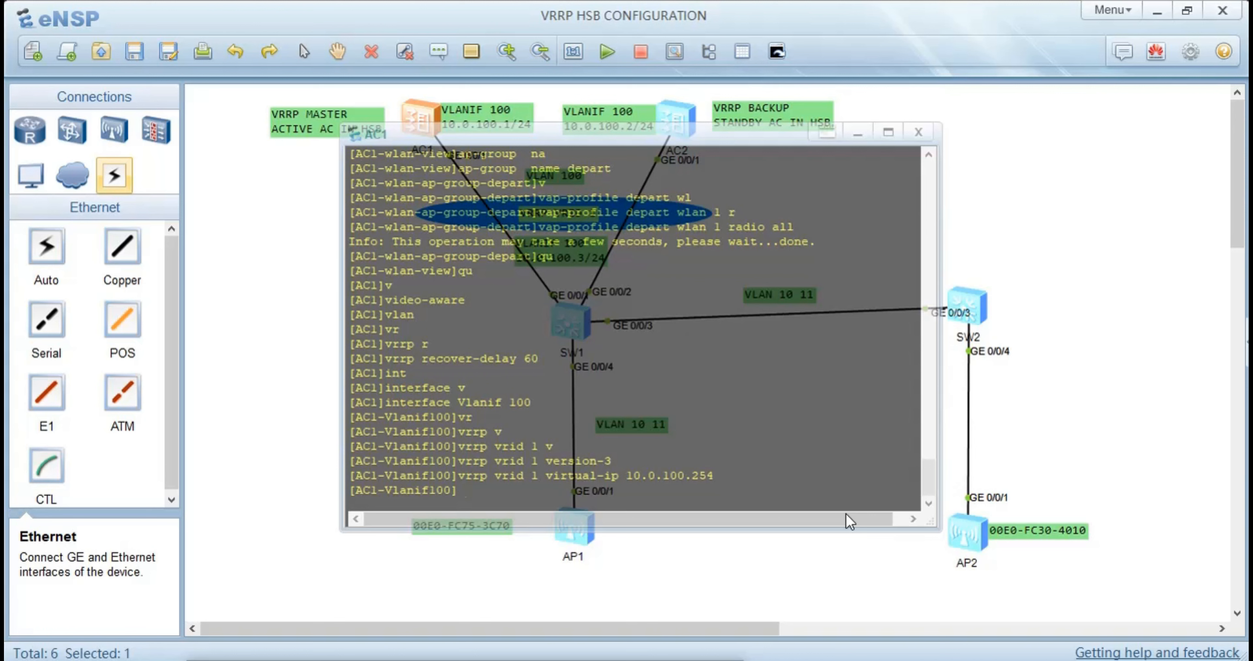
# Set AC1's priority in VRRP group VRID 1 to 120
pyautogui.write('vr')
pyautogui.press('Tab')
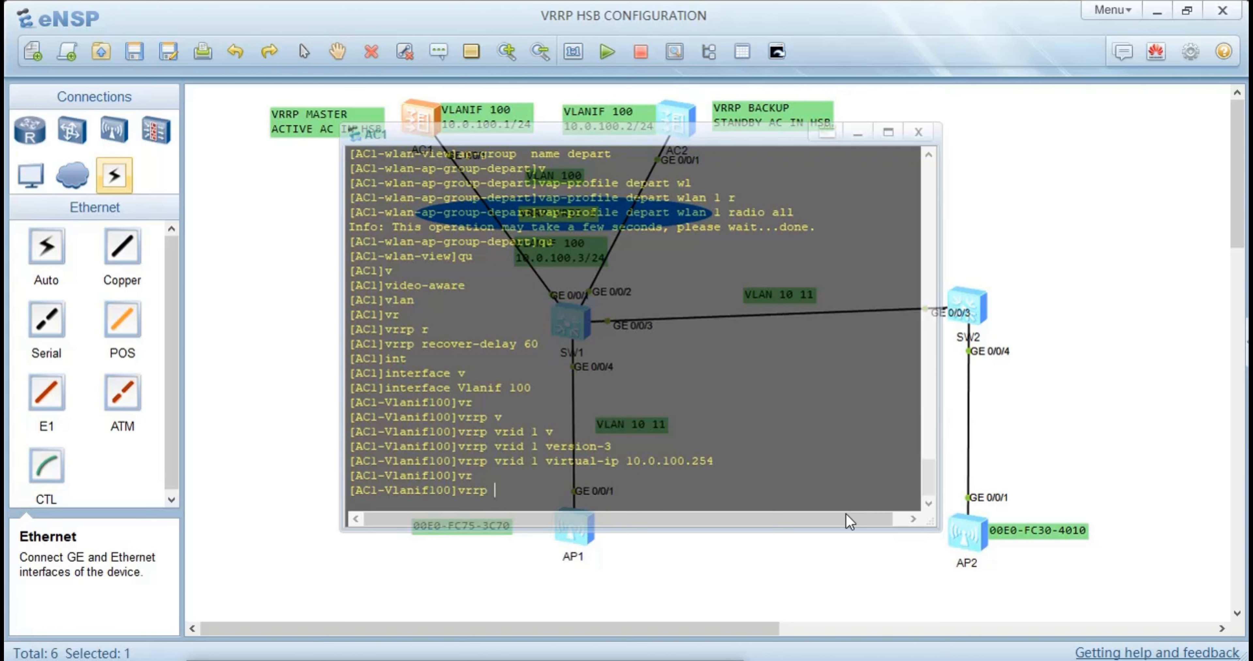
pyautogui.write('v')
pyautogui.press('Tab')
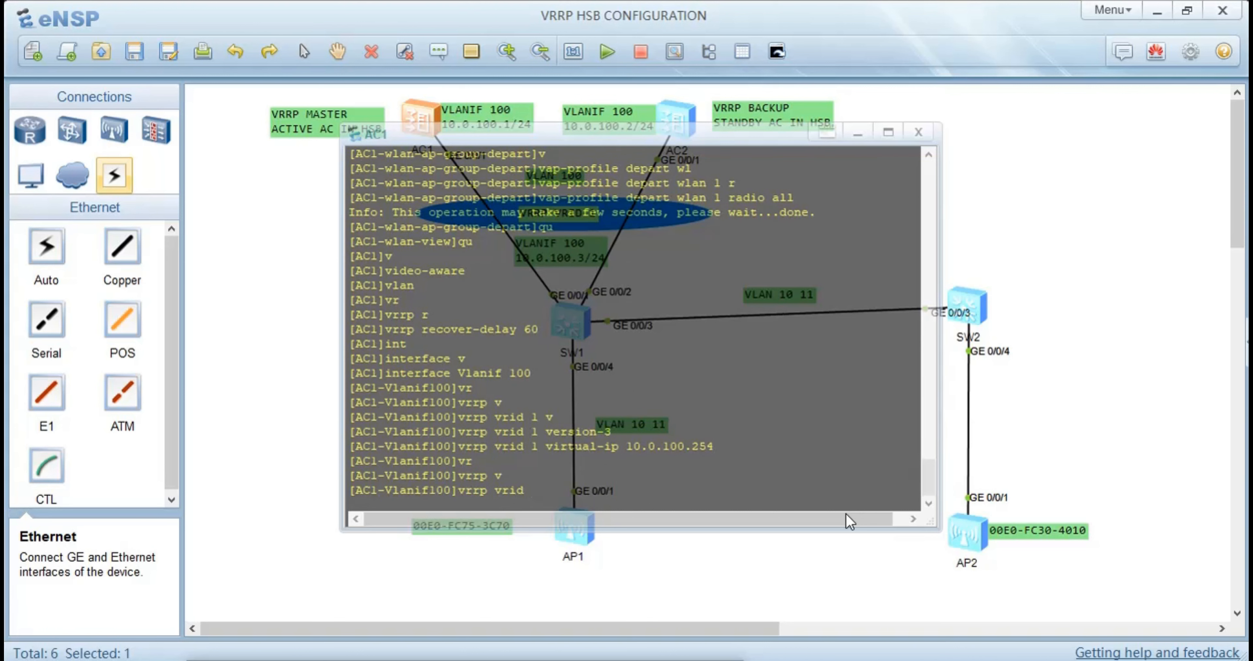
pyautogui.write('1 p')
pyautogui.press('Tab')
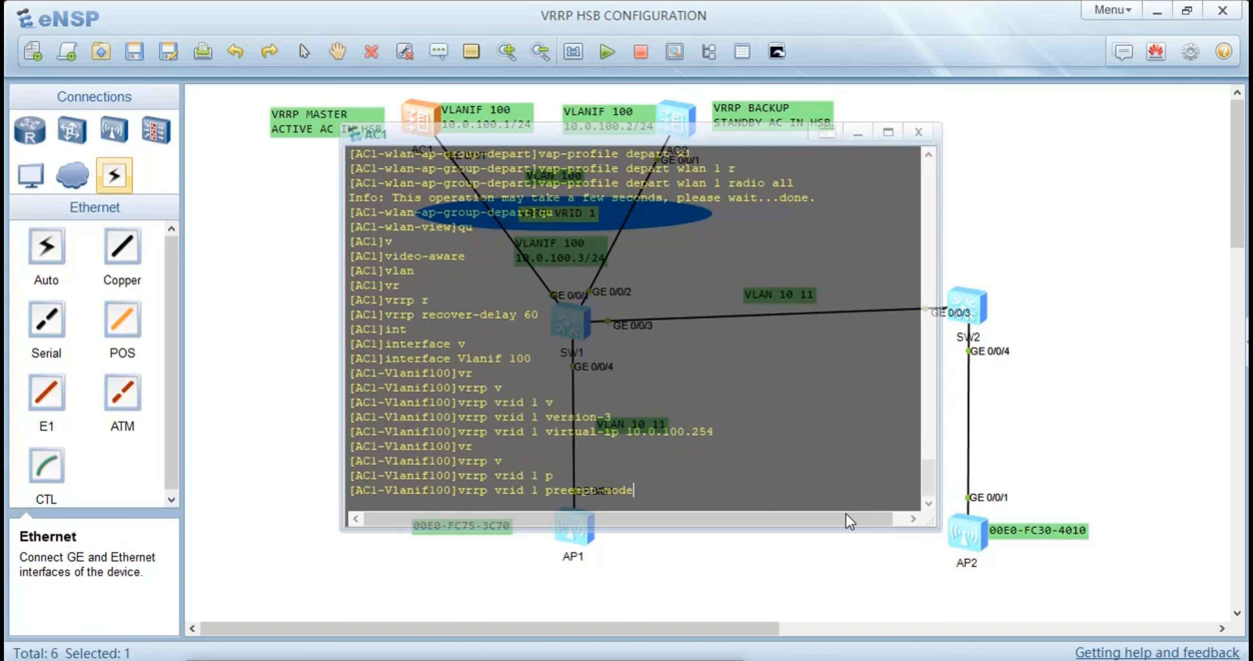
pyautogui.press('Tab')
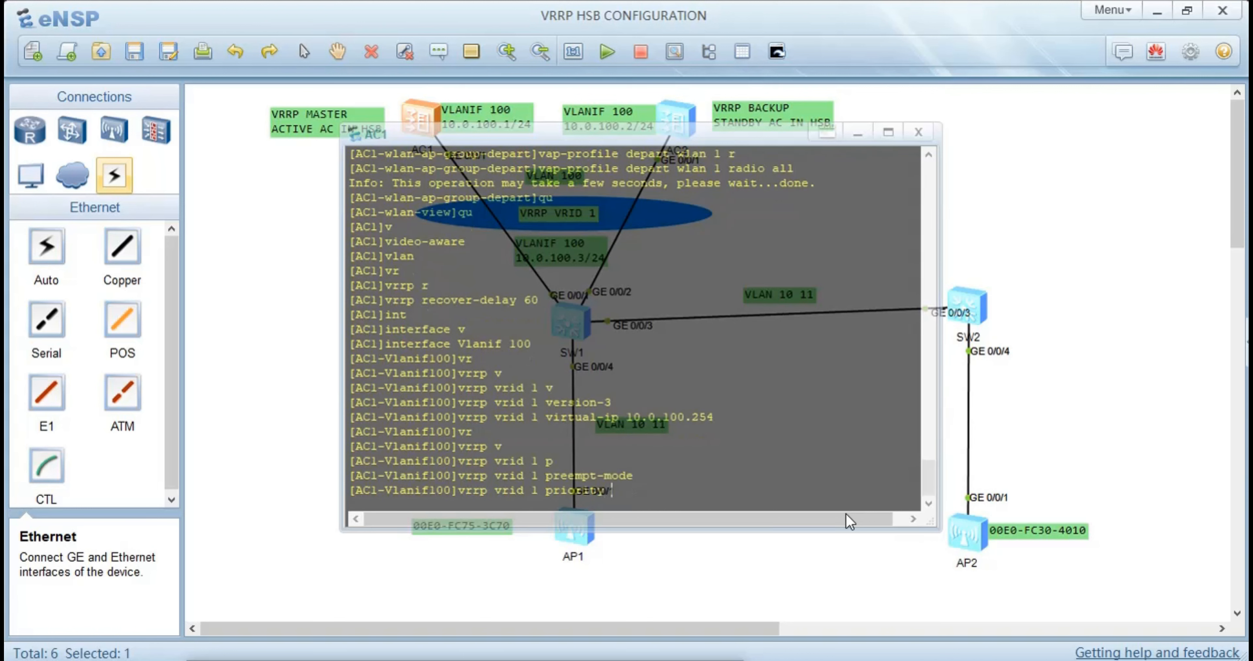
pyautogui.write('120')
pyautogui.press('Return')
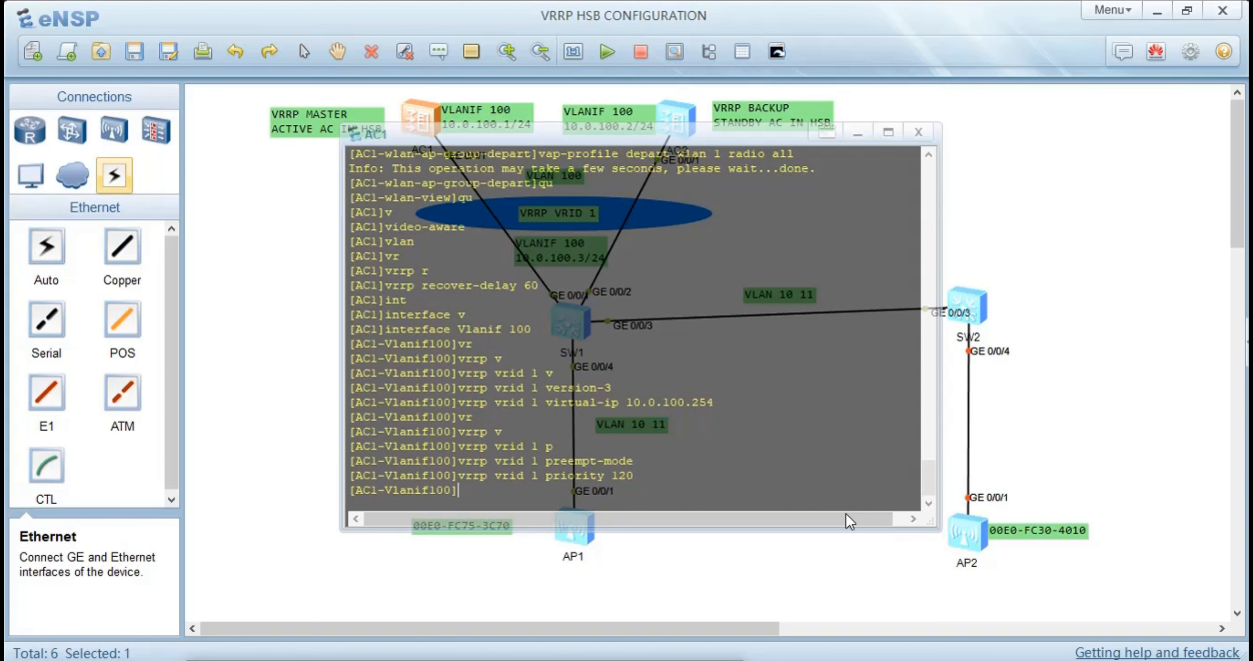
# Set the preempt-mode timer delay of VRRP group VRID 1 to 60 seconds
pyautogui.write('v')
pyautogui.press('Tab')
pyautogui.press('Tab')
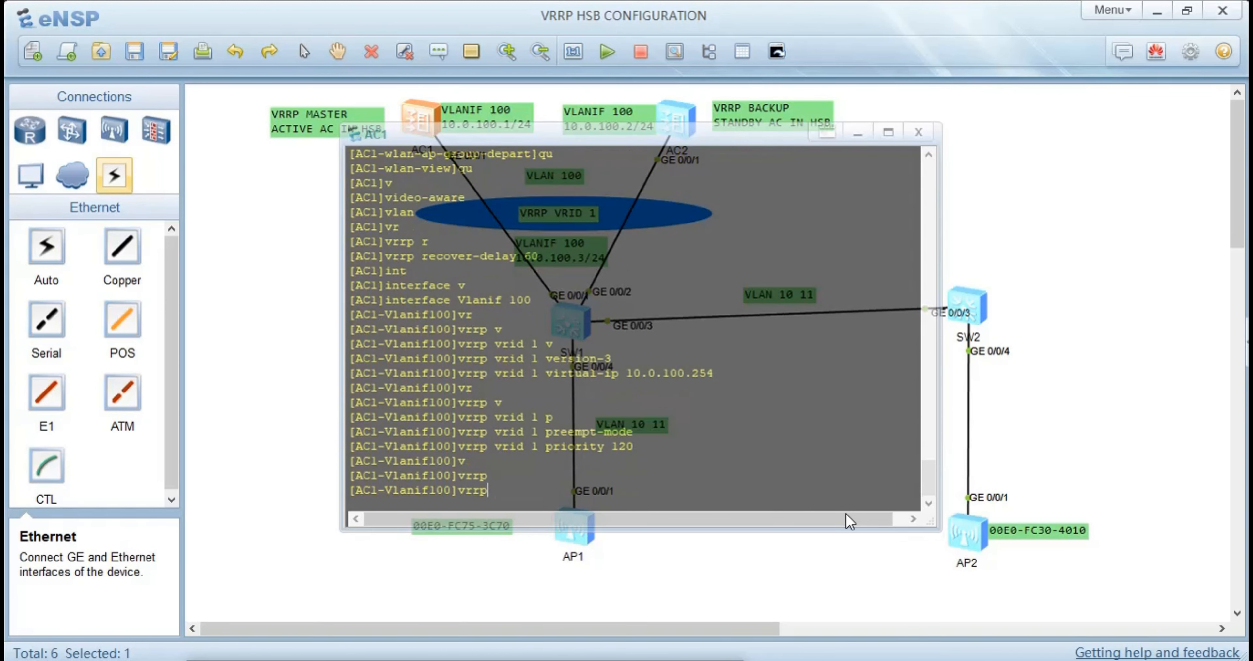
pyautogui.write('v')
pyautogui.press('Tab')
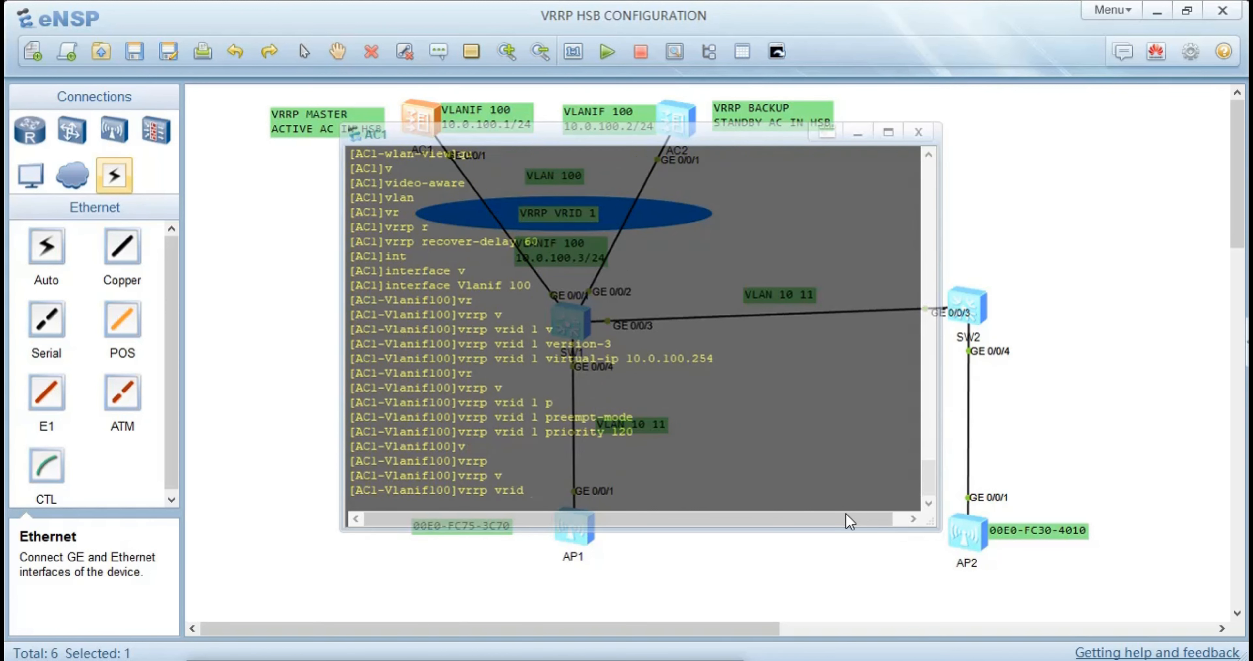
pyautogui.write('1 p`')
pyautogui.press('Tab')
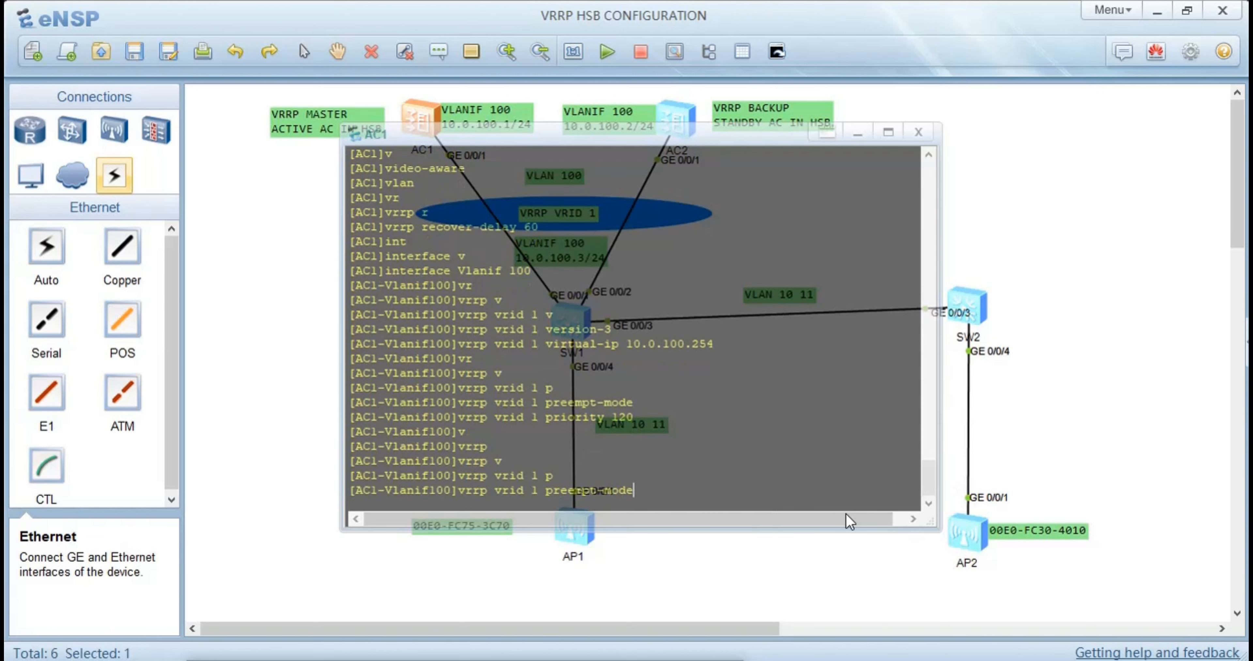
pyautogui.write('t')
pyautogui.press('Tab')
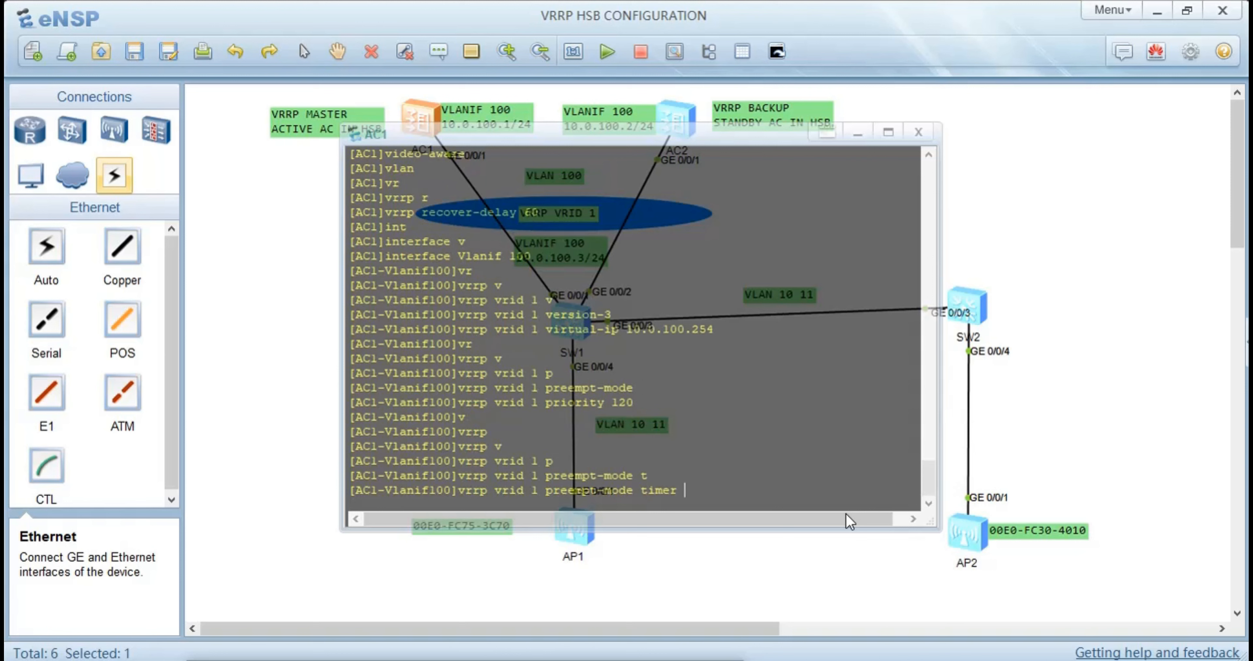
pyautogui.write('de')
pyautogui.press('Tab')
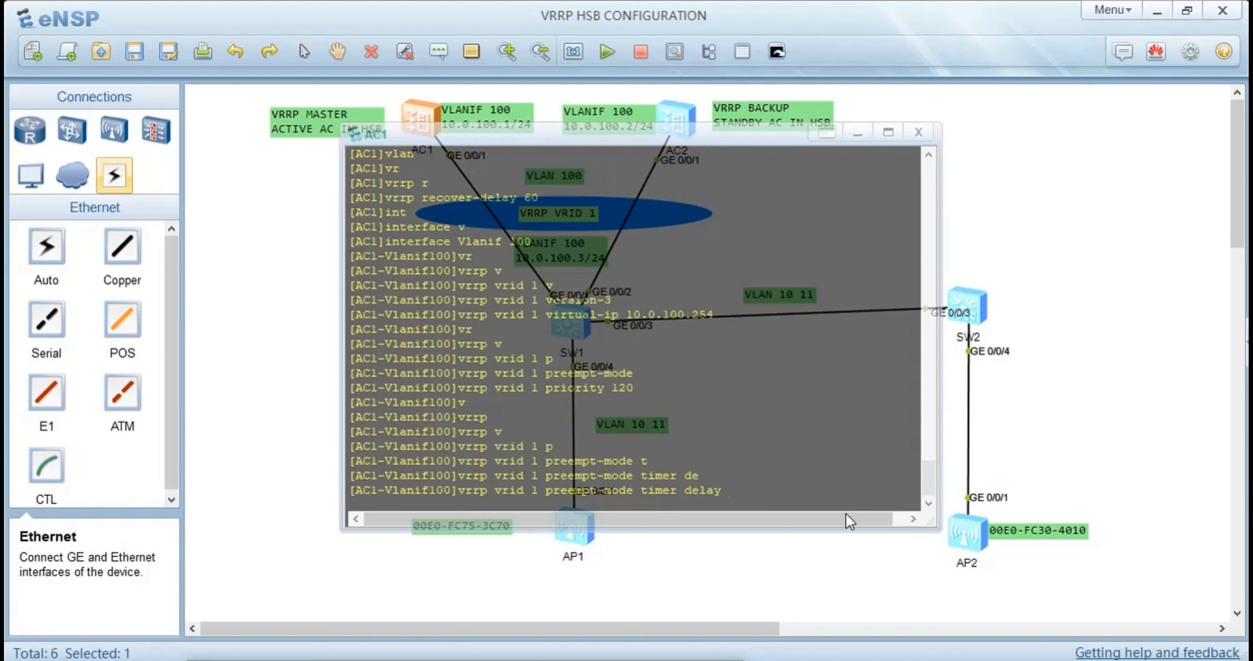
pyautogui.write('60')
pyautogui.press('Return')
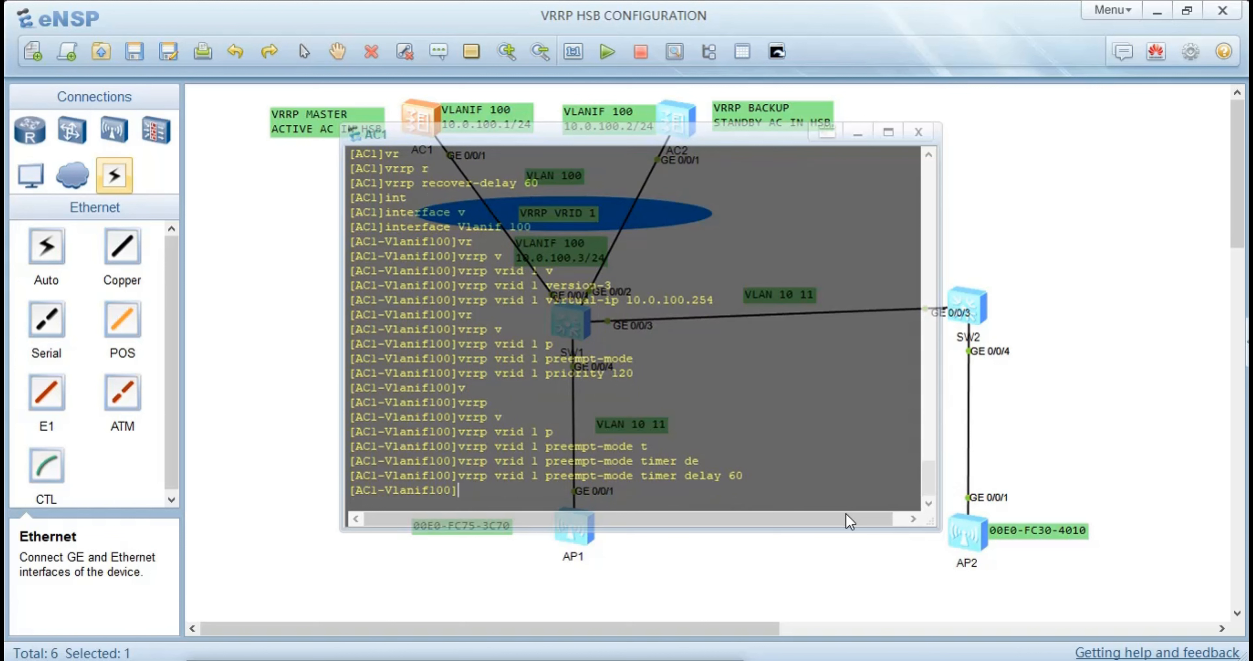
# Configure VRID 1 as the admin VRRP group on Vlanif 100 and return to the system view
pyautogui.write('ad')
pyautogui.press('Tab')
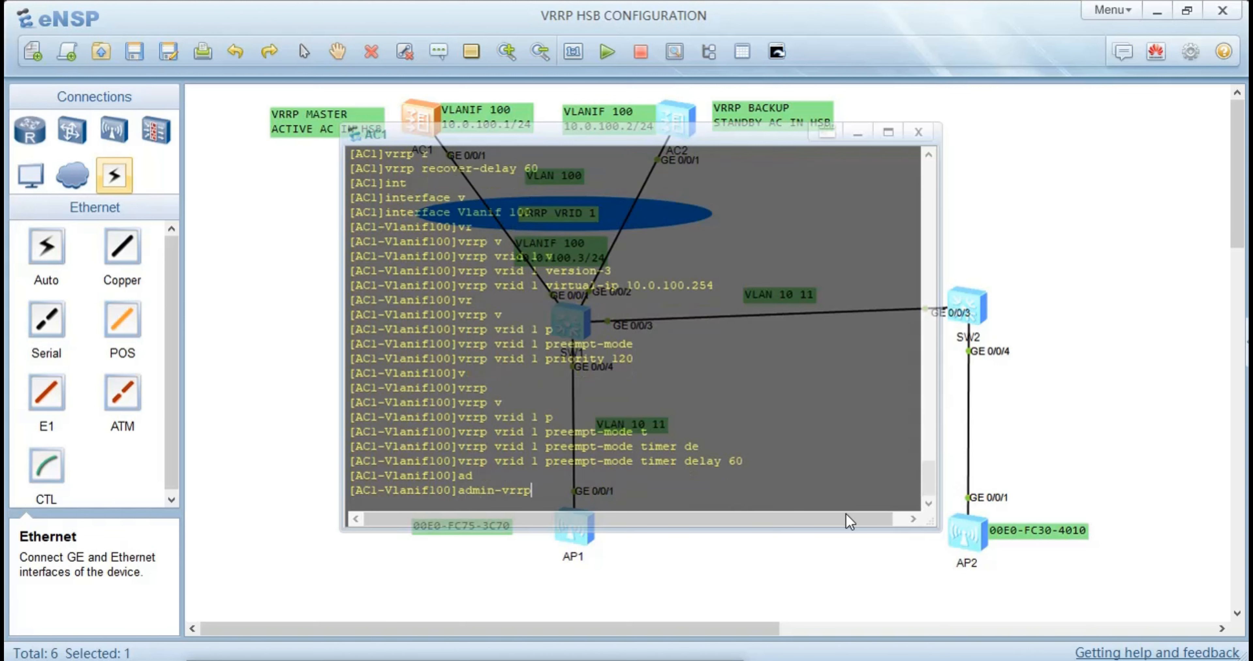
pyautogui.write('v')
pyautogui.press('Tab')
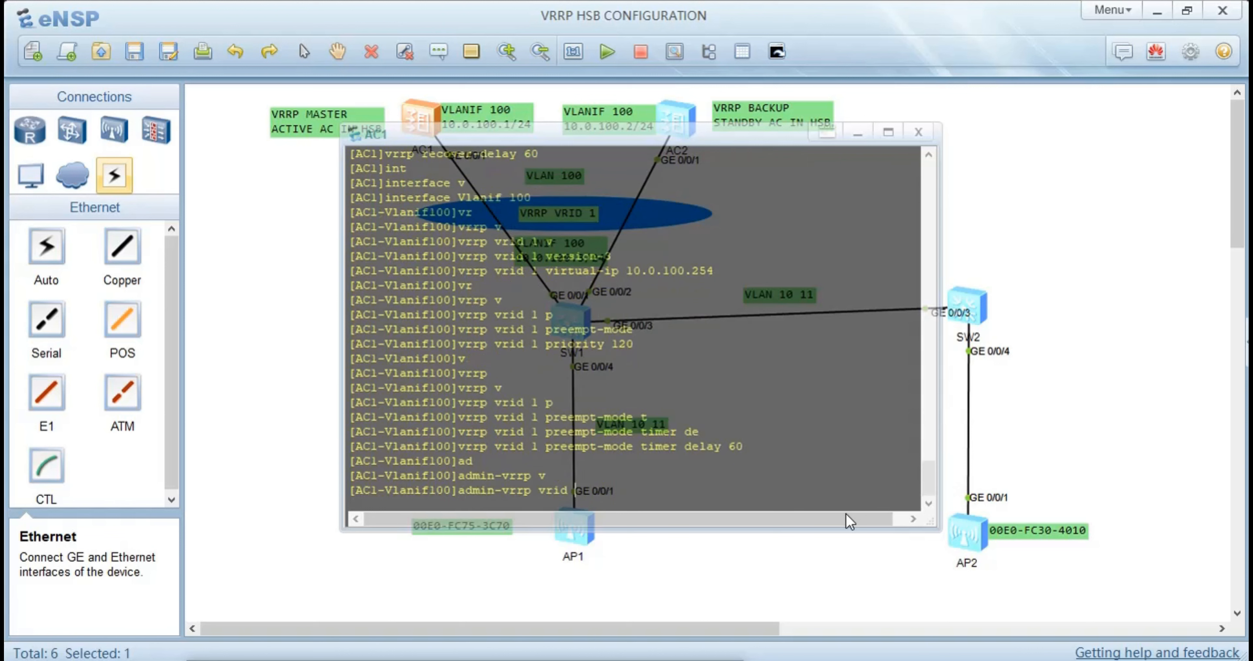
pyautogui.write('1')
pyautogui.press('Return')
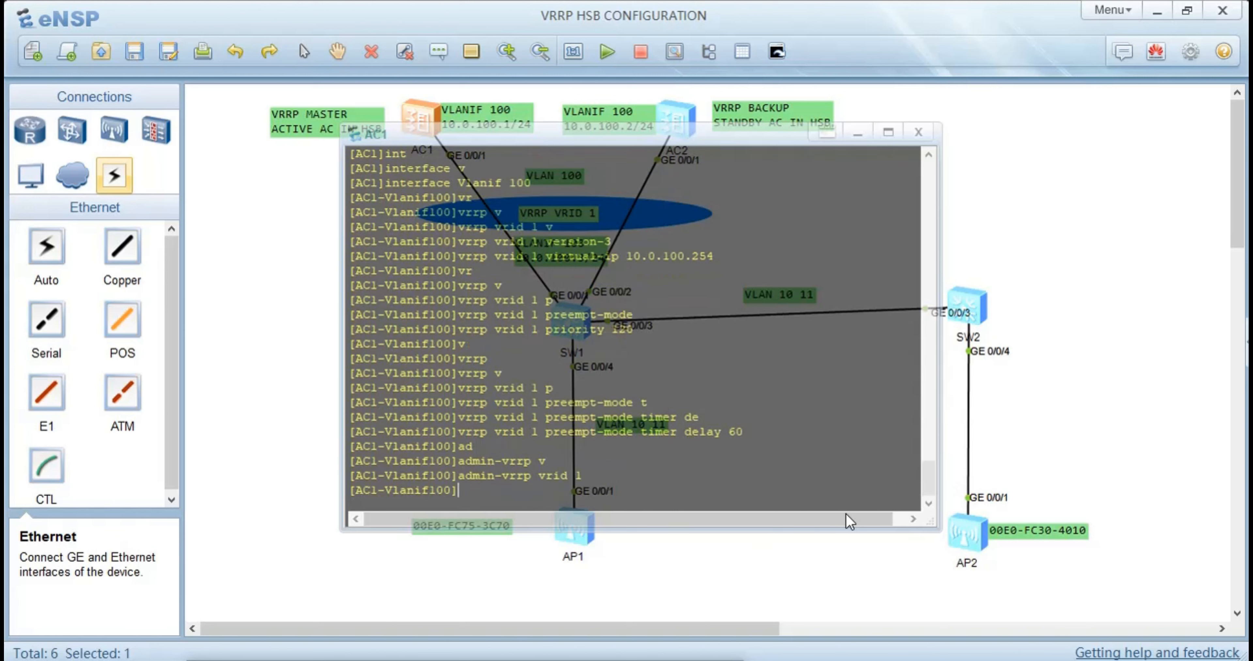
pyautogui.write('qu')
pyautogui.press('Return')
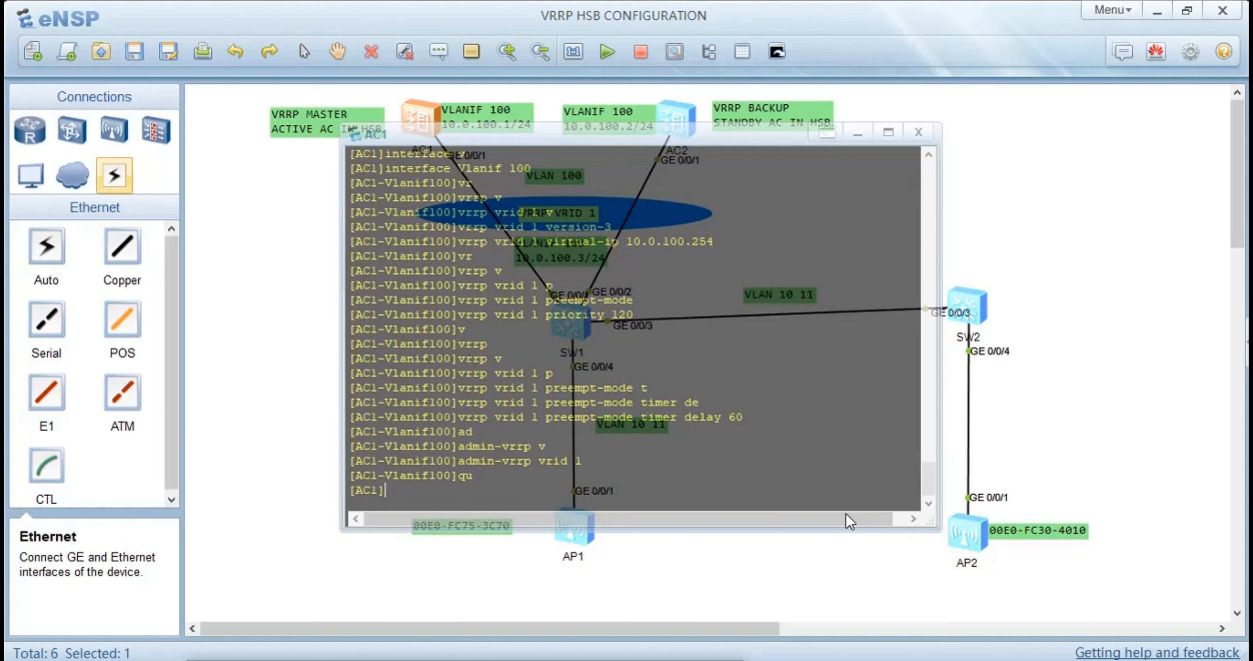
# Create HSB service 0 on AC1 and enter its configuration view
pyautogui.write('hs')
pyautogui.press('Tab')
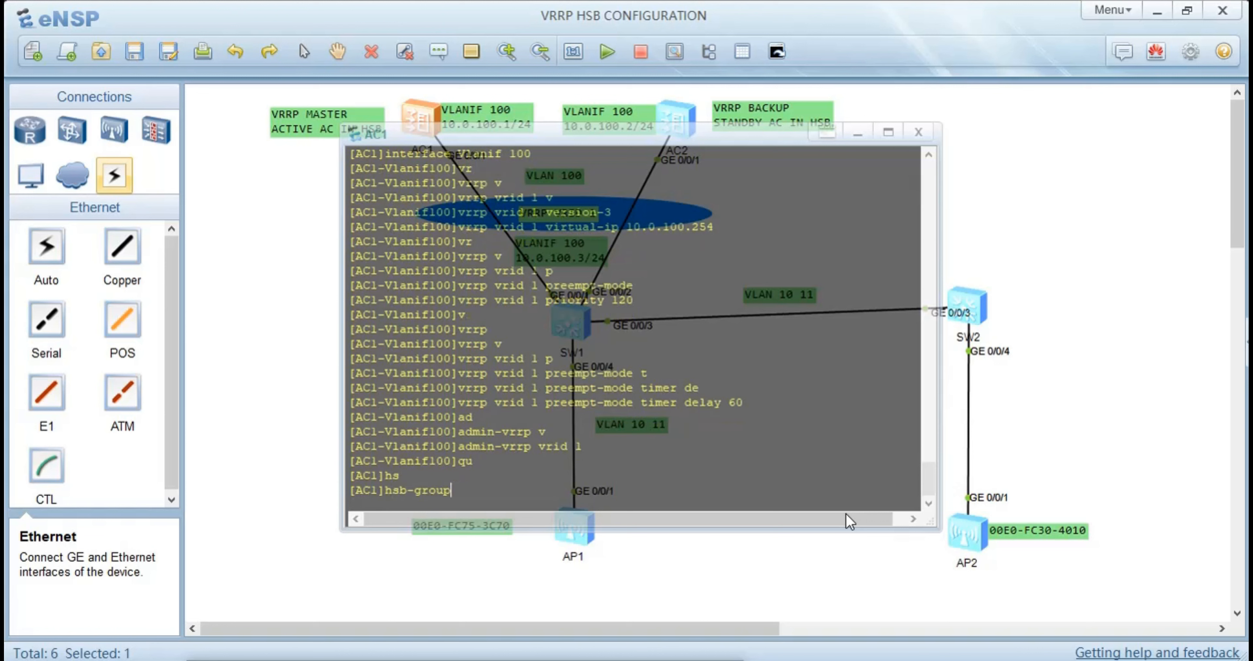
pyautogui.press('BackSpace')
pyautogui.press('BackSpace')
pyautogui.press('BackSpace')
pyautogui.press('BackSpace')
pyautogui.press('BackSpace')
pyautogui.write('s')
pyautogui.press('Tab')
pyautogui.press('Tab')
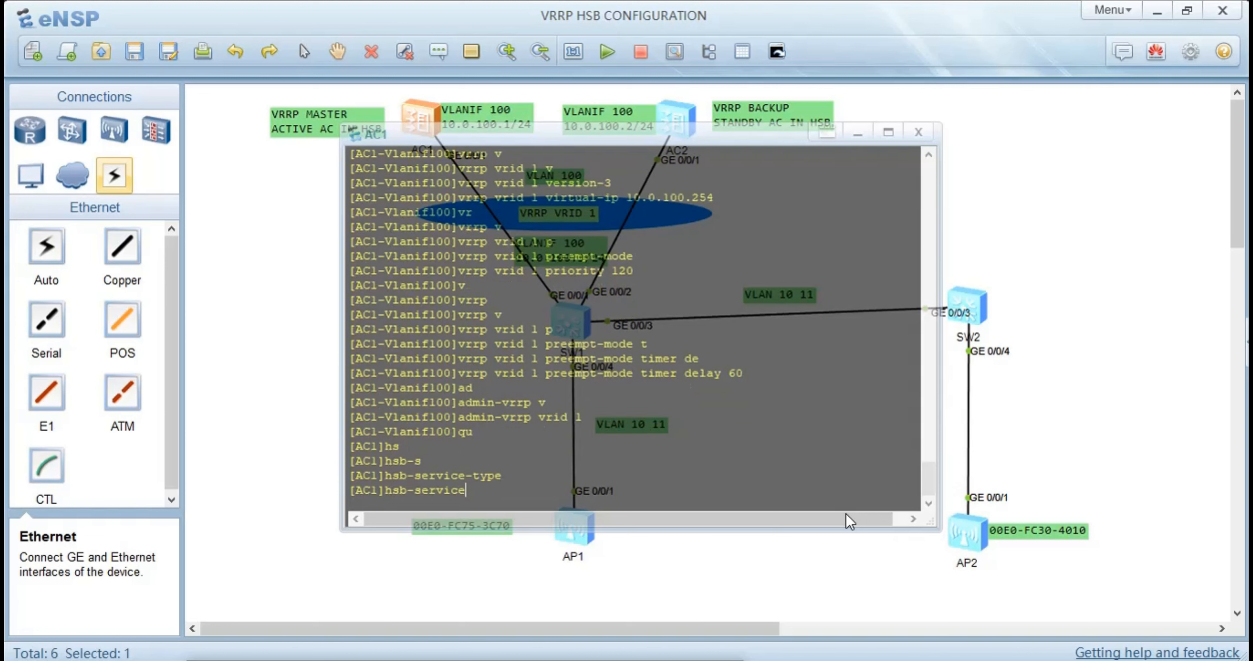
pyautogui.write('0')
pyautogui.press('Return')
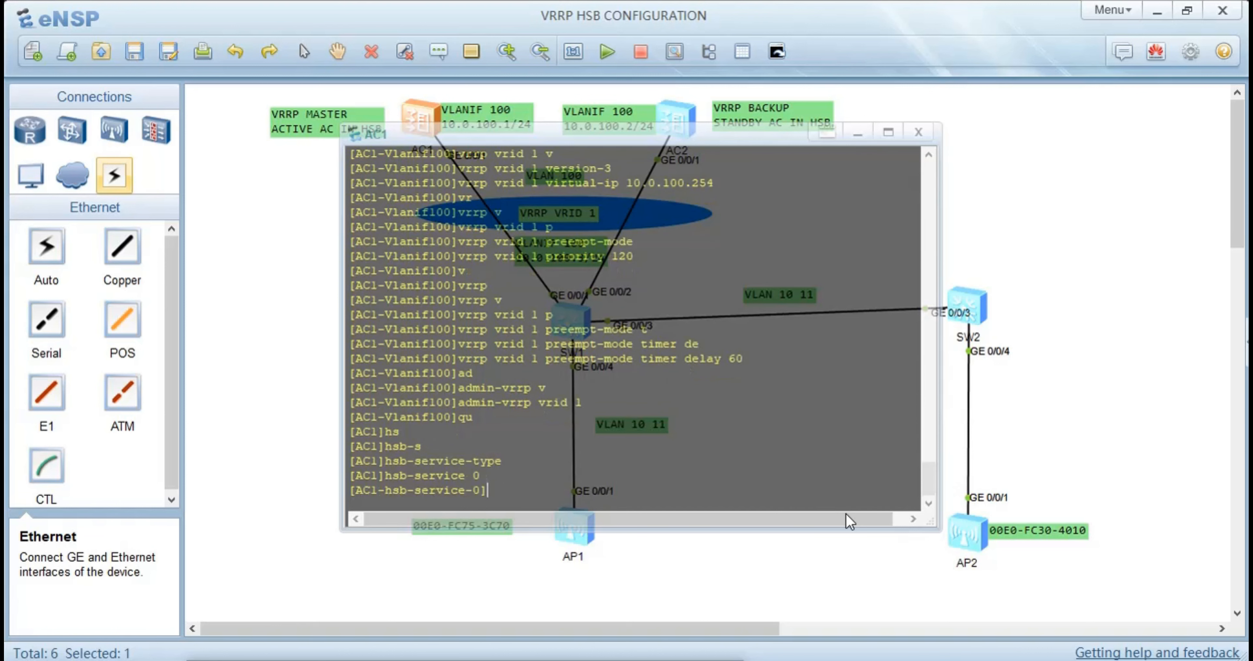
# Compose HSB service 0's service-ip-port command with local IP 10.0.100.1 and peer IP 10.0.100.2
pyautogui.write('se')
pyautogui.press('Tab')
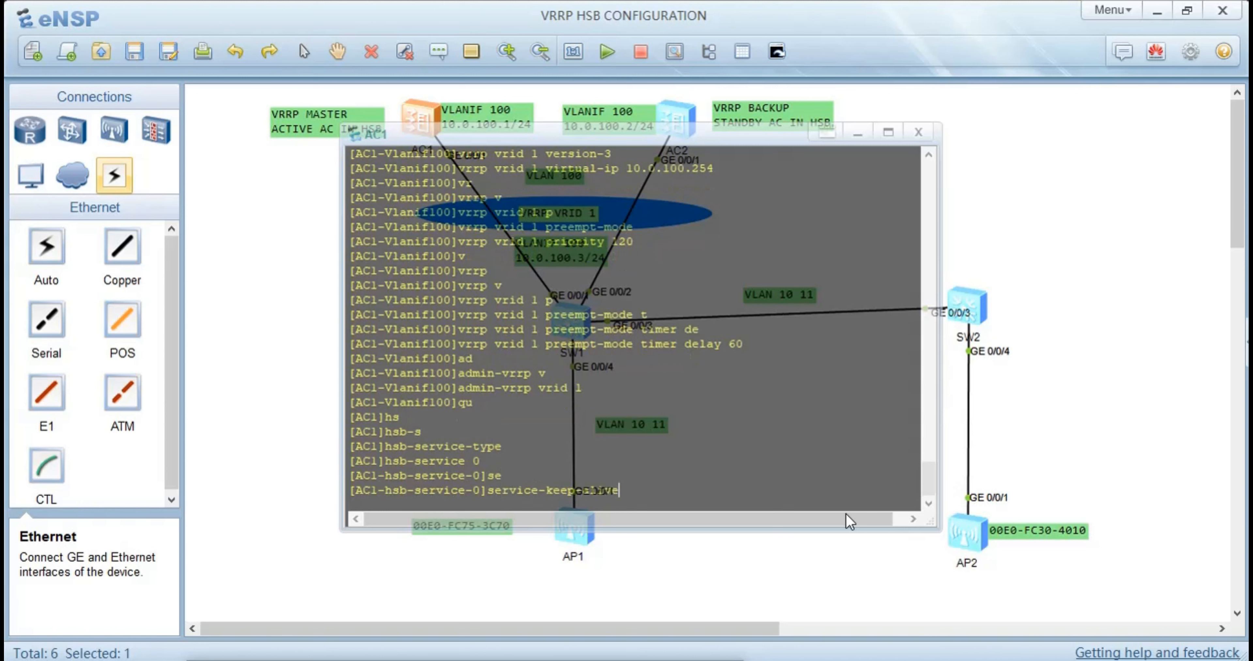
pyautogui.press('Tab')
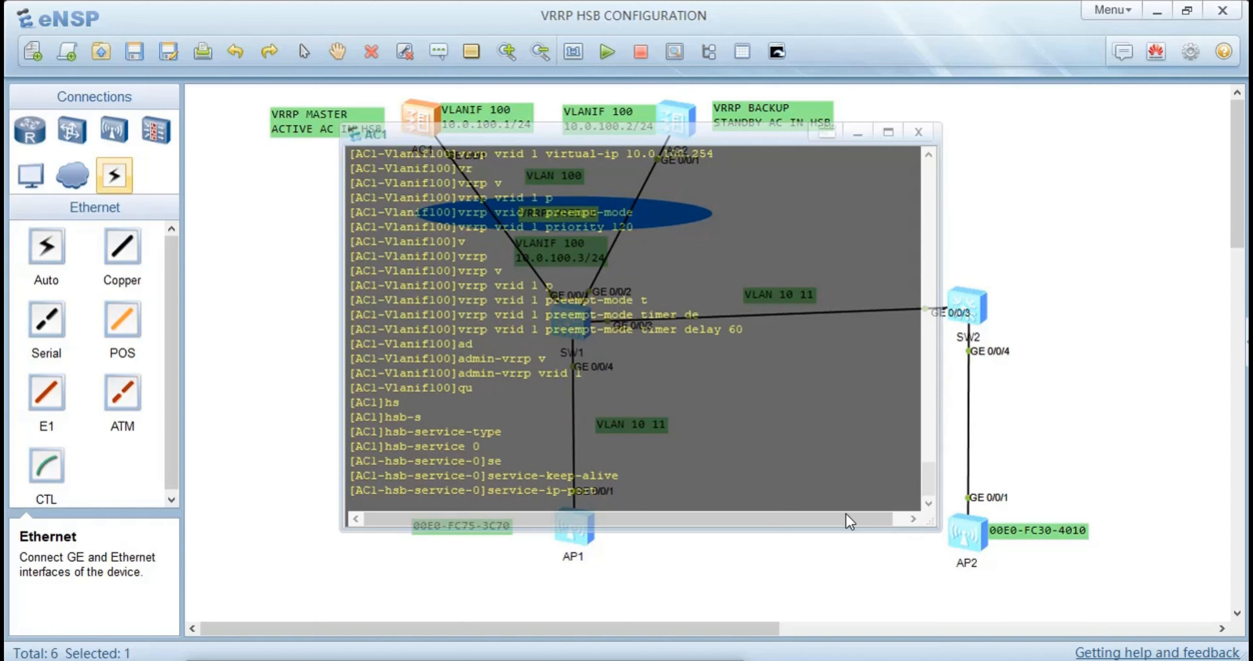
pyautogui.write('lo')
pyautogui.press('Tab')
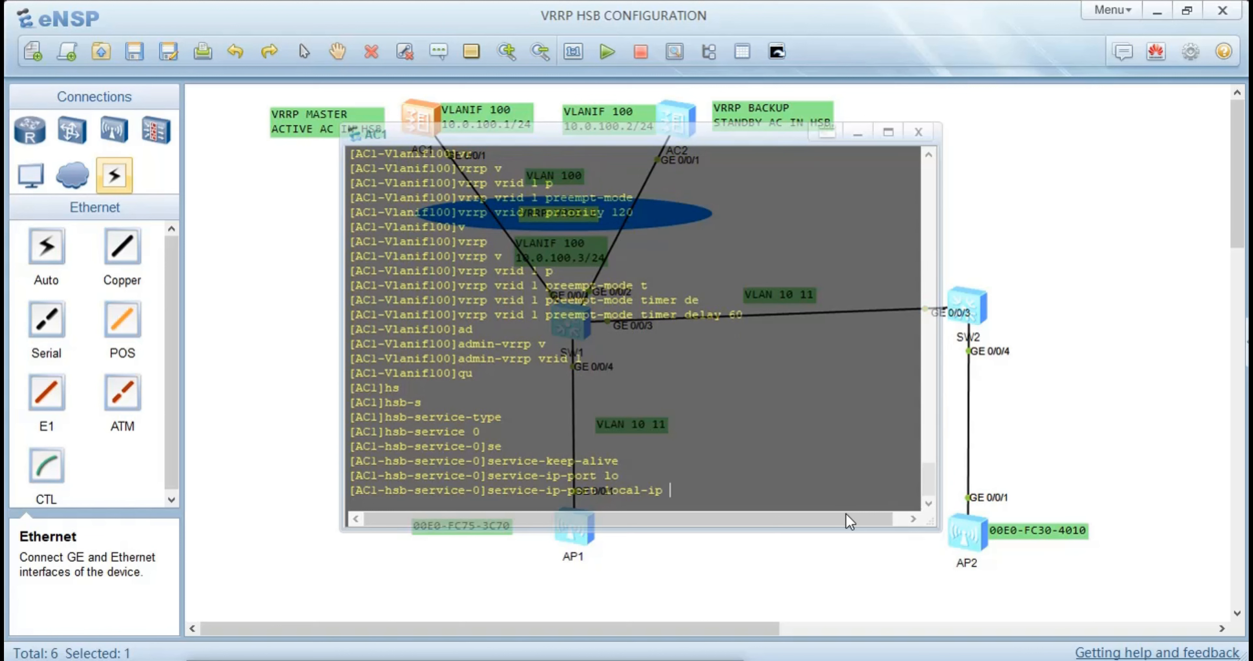
pyautogui.write('10.0')
pyautogui.write('.100.1')
pyautogui.write(' p')
pyautogui.press('Tab')
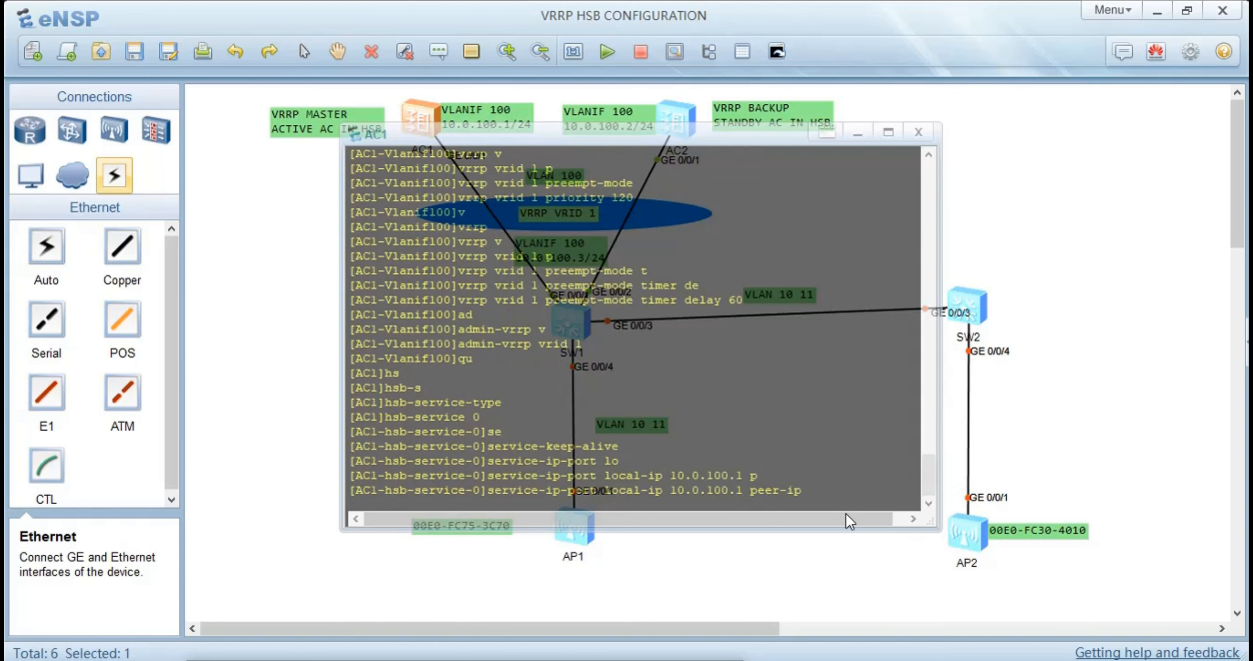
pyautogui.write('10')
pyautogui.write('.0.100.')
pyautogui.write('2')
pyautogui.write(' lo')
# Add the local-data-port parameter to the service-ip-port command and look up its permitted value range
pyautogui.press('Tab')
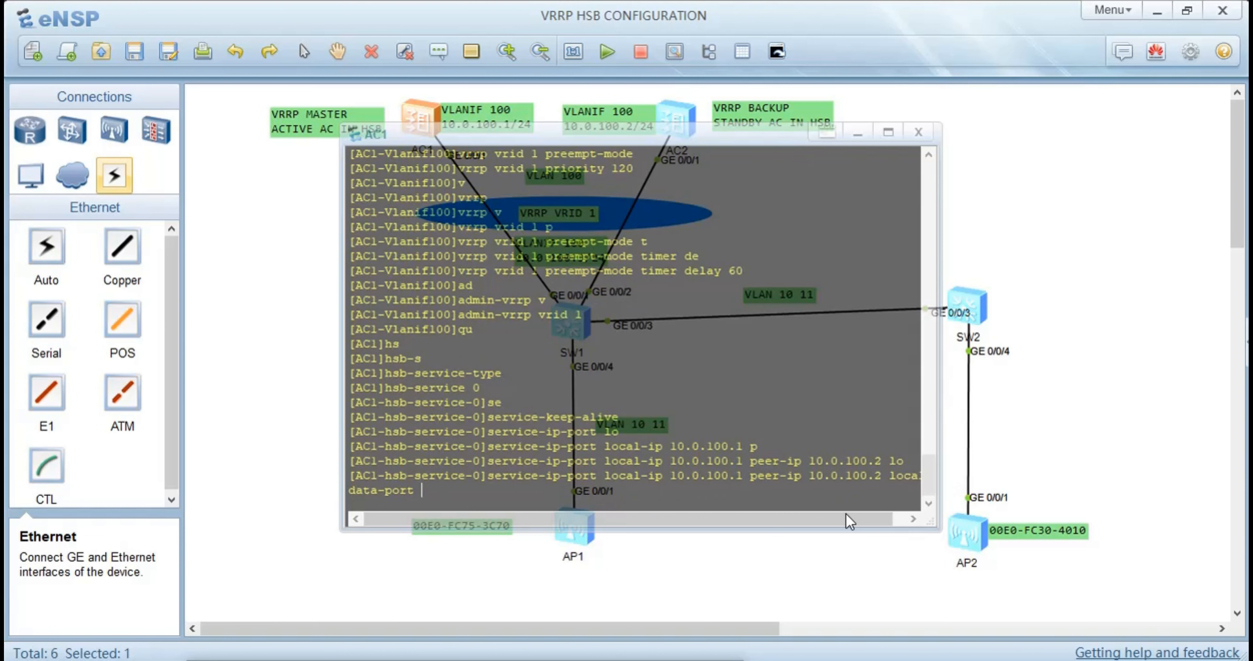
pyautogui.write('1024')
pyautogui.press('BackSpace')
pyautogui.press('BackSpace')
pyautogui.press('BackSpace')
pyautogui.press('BackSpace')
pyautogui.write('?')
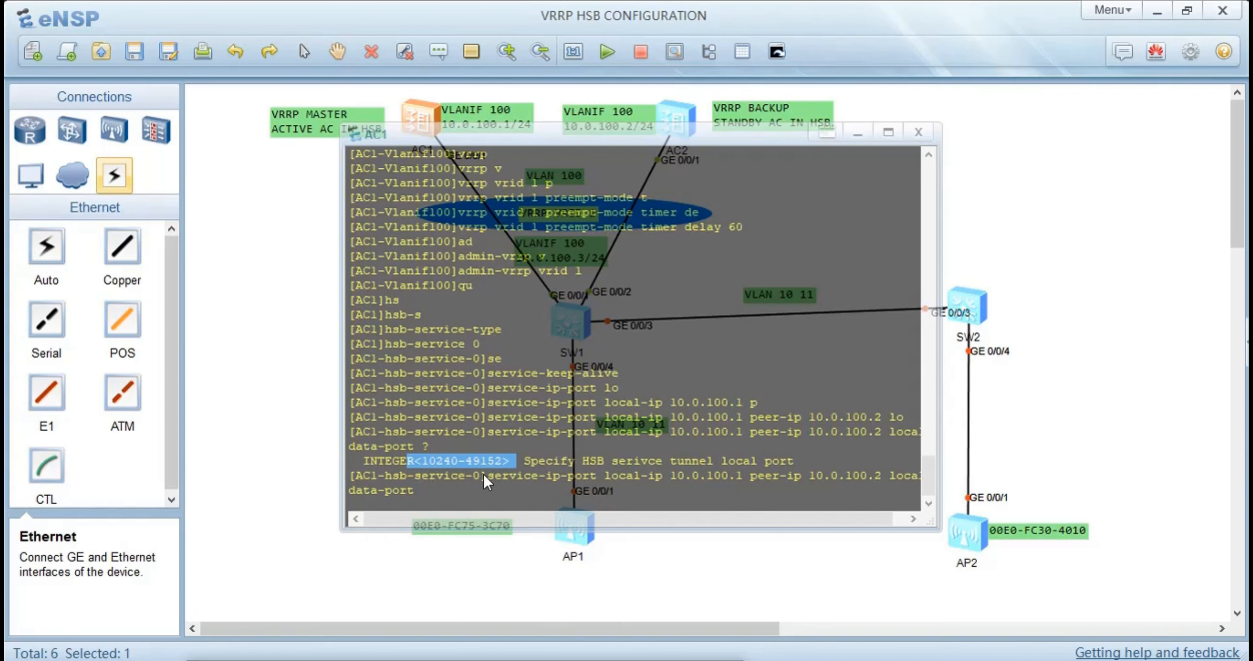
pyautogui.click(454, 488)
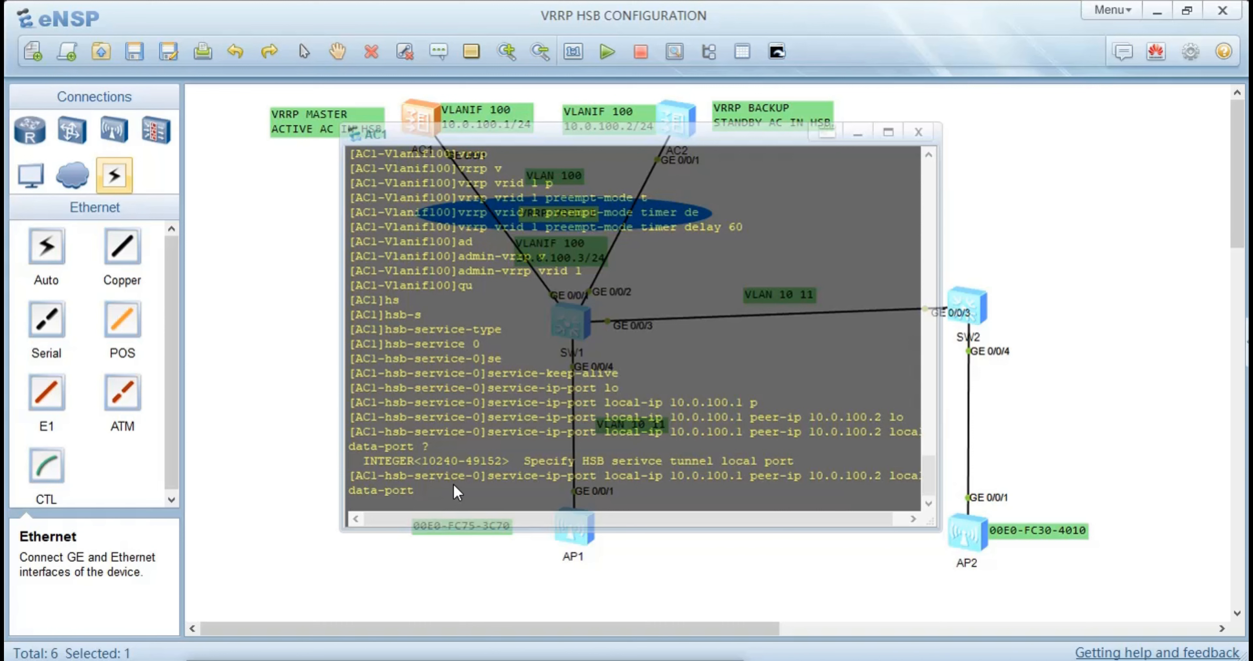
# Set both the local and peer data ports of HSB service 0 to 10241 and apply the command
pyautogui.write('10241 p')
pyautogui.press('Tab')
pyautogui.write('102')
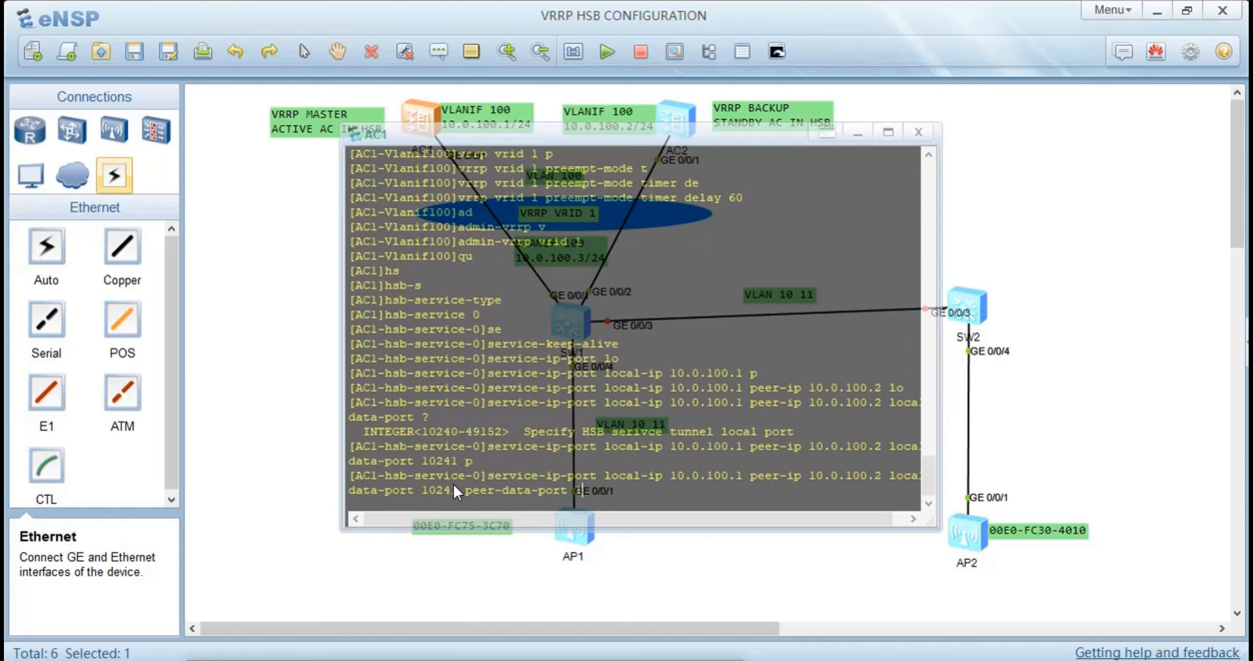
pyautogui.write('41')
pyautogui.press('Return')
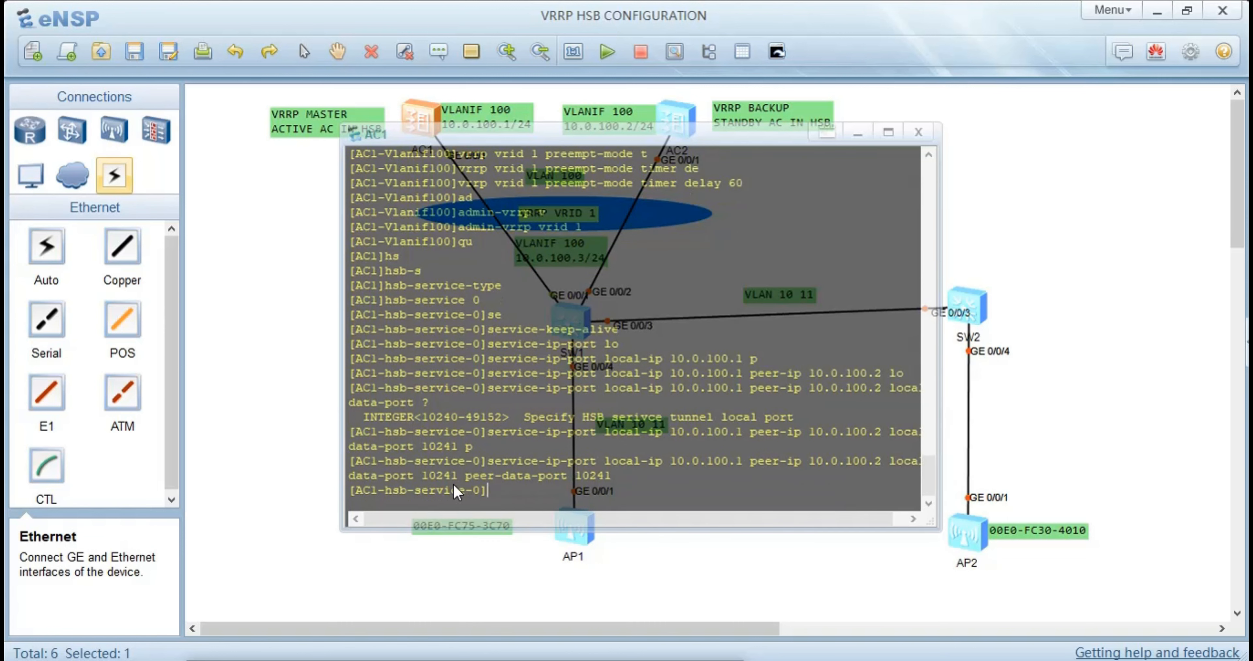
# Compose HSB service 0's service-keep-alive detect command with a retransmit count of 3
pyautogui.write('se')
pyautogui.press('Tab')
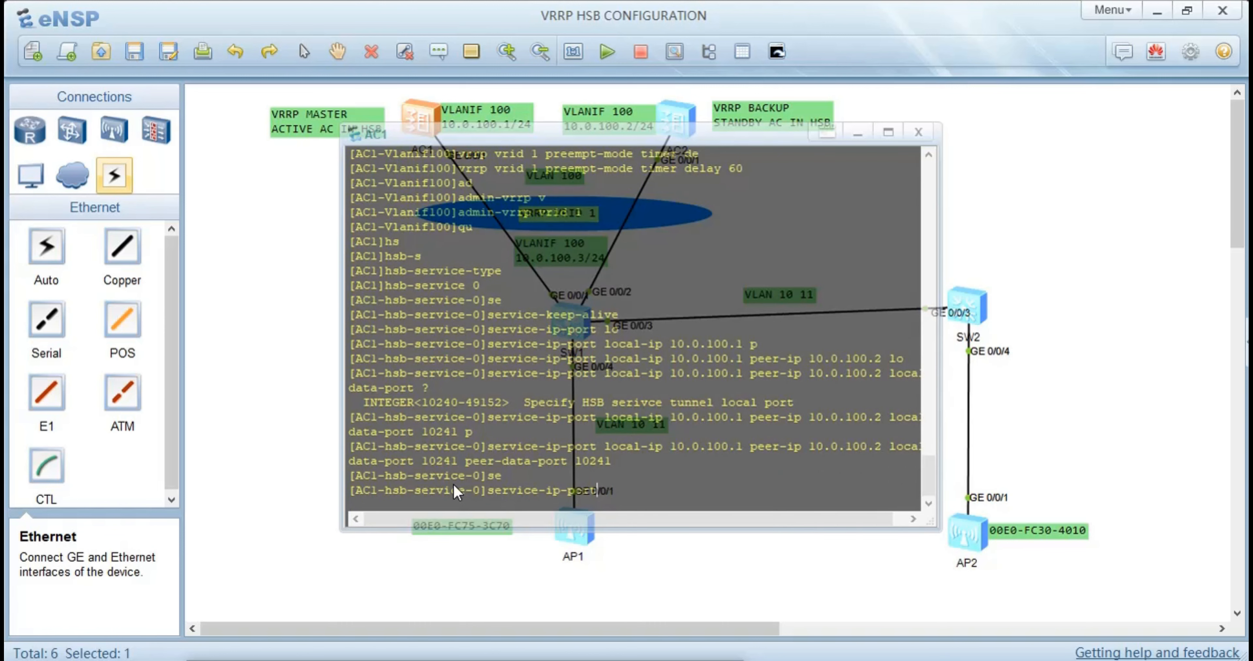
pyautogui.press('Tab')
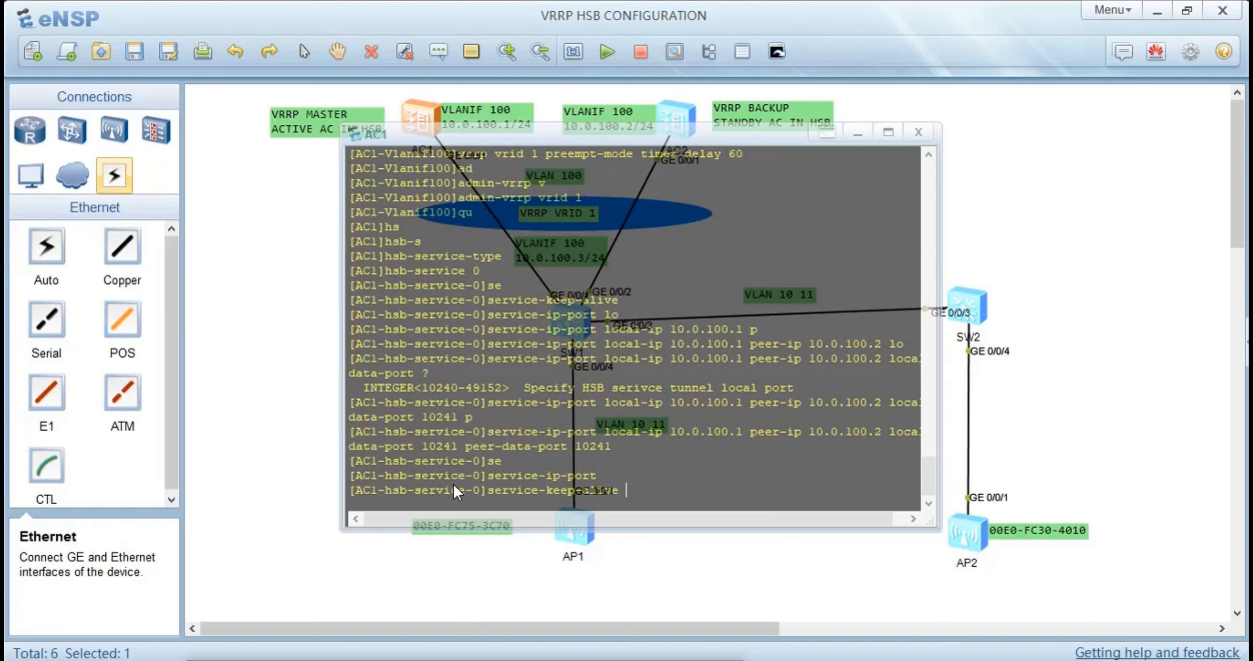
pyautogui.write('r')
pyautogui.press('Tab')
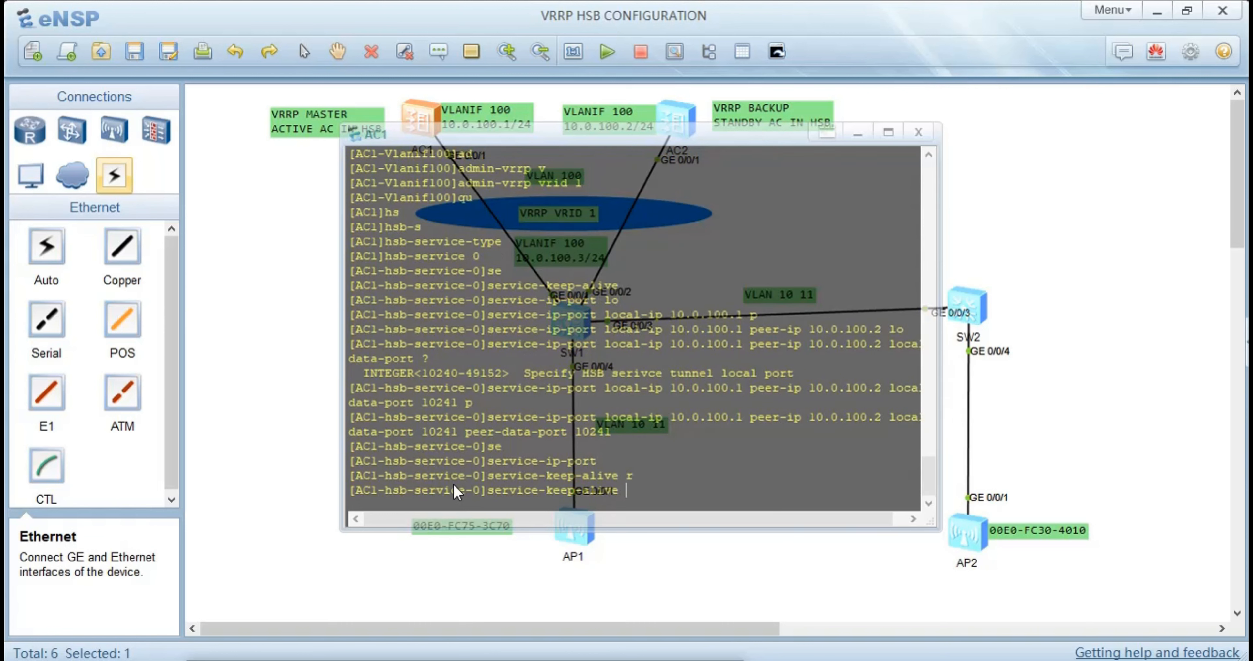
pyautogui.write('de')
pyautogui.press('Tab')
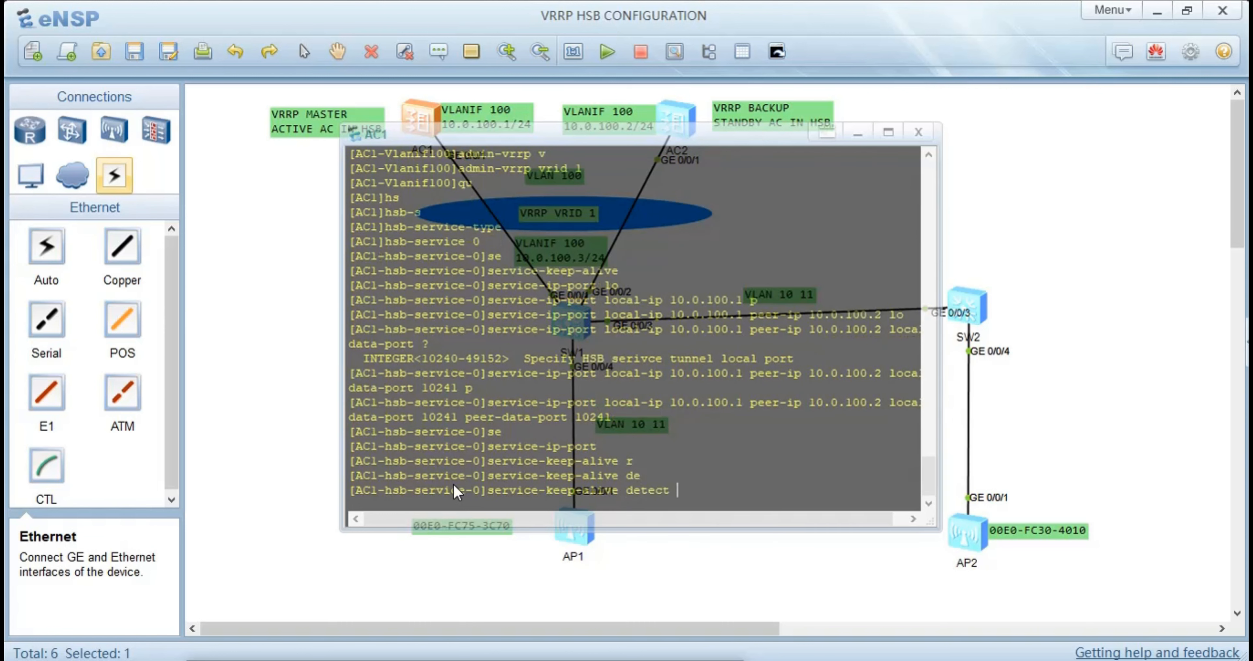
pyautogui.write('r')
pyautogui.press('Tab')
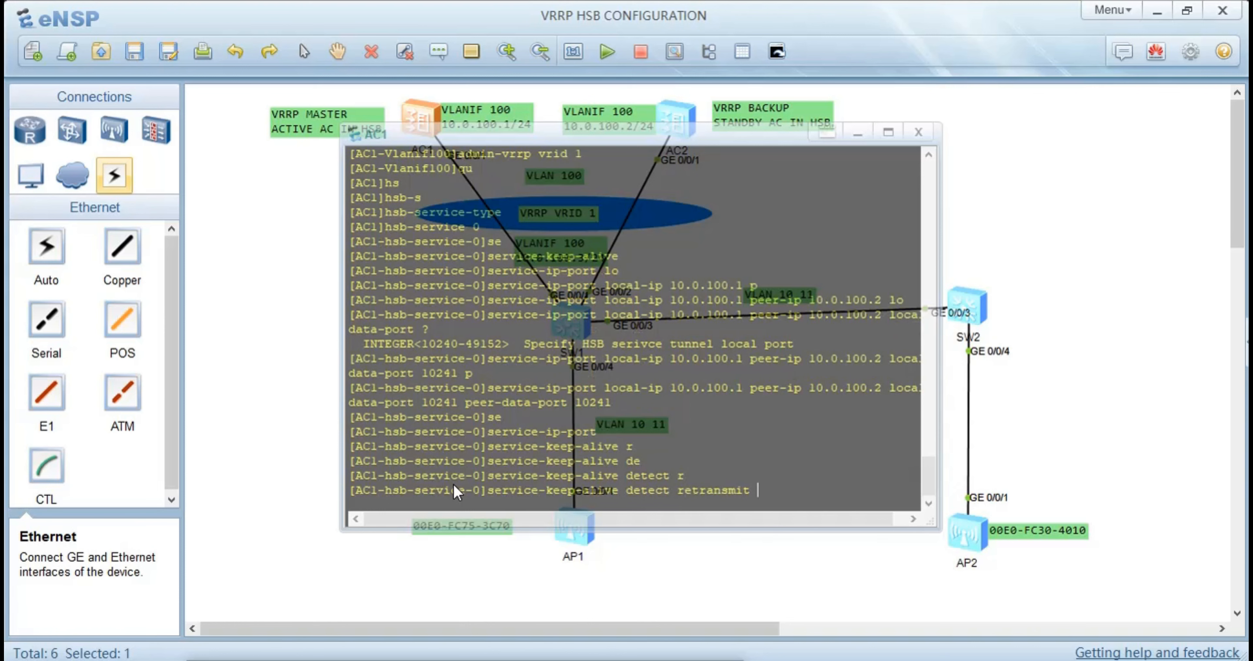
pyautogui.write('3 i')
# Set the keep-alive detection interval to 6, apply the command and return to the system view
pyautogui.press('Tab')
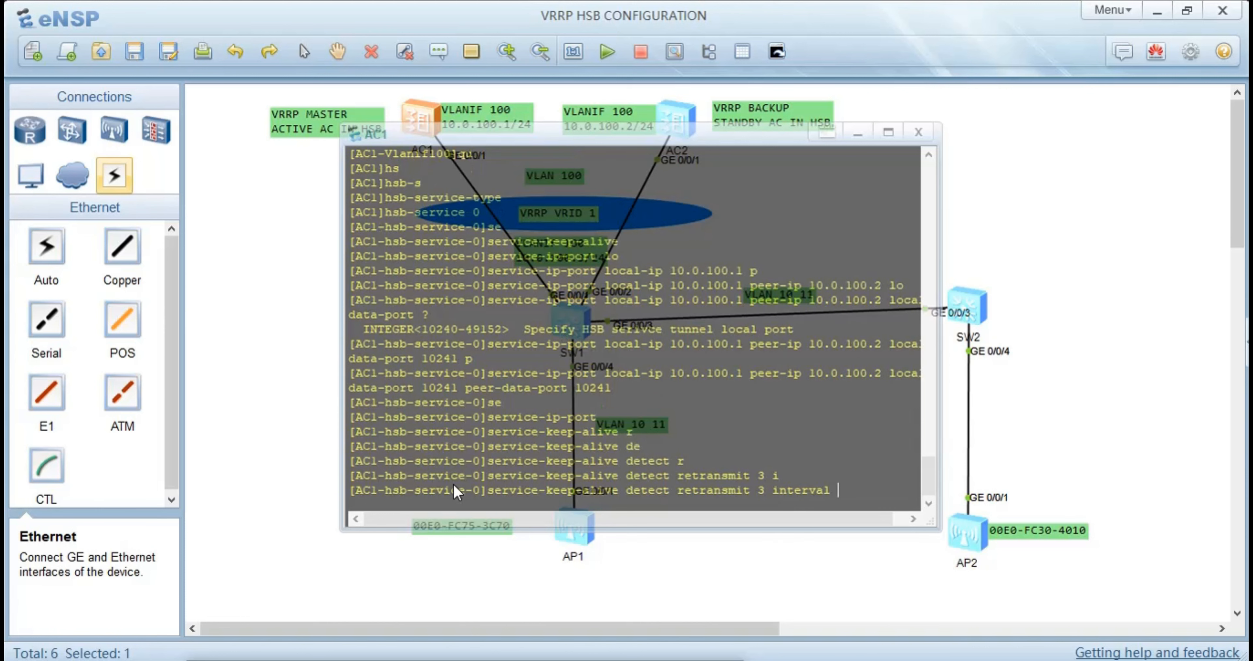
pyautogui.write('6')
pyautogui.press('Return')
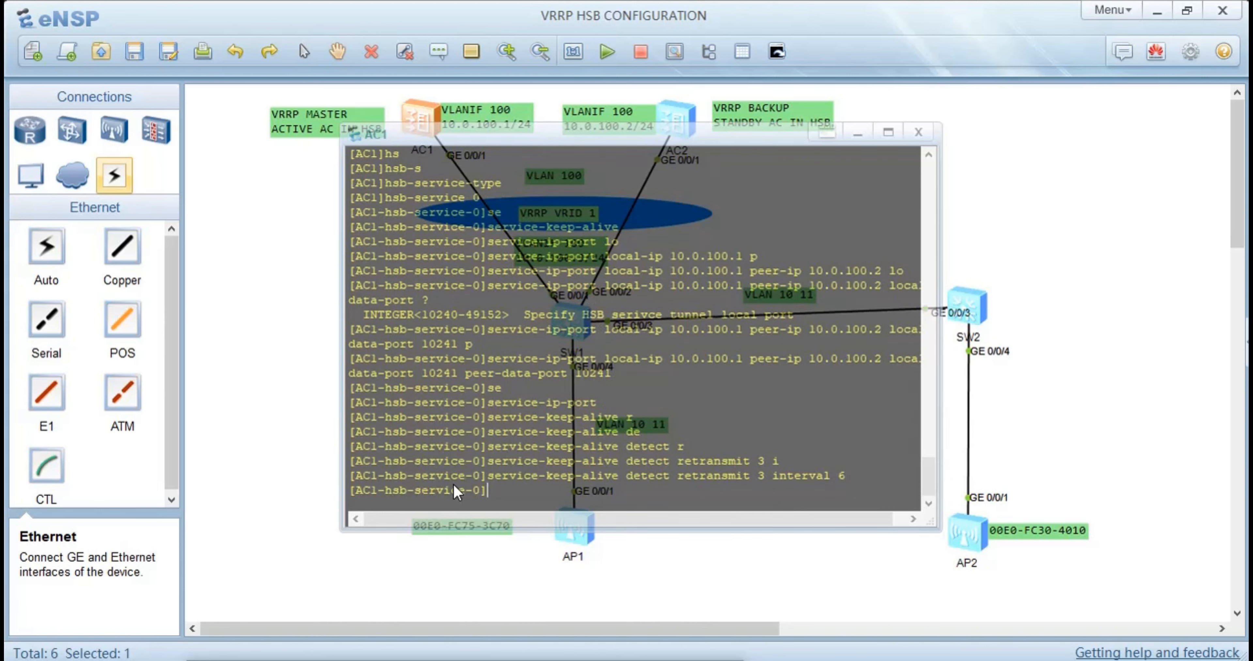
pyautogui.write('qu')
pyautogui.press('Return')
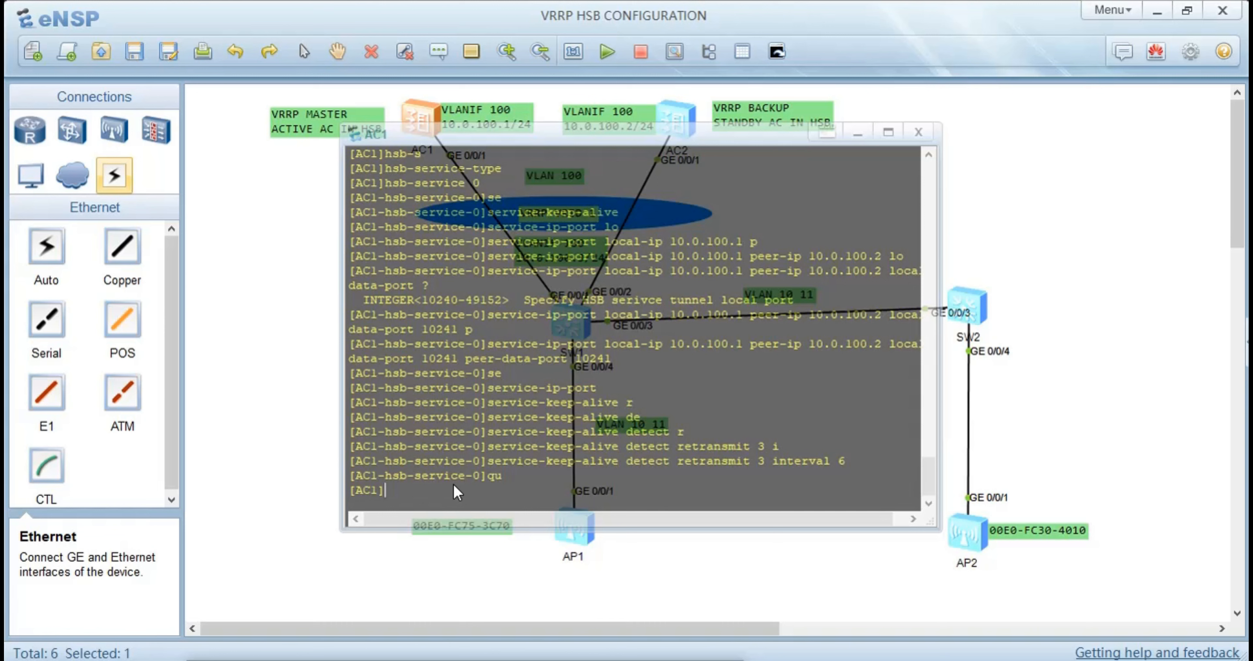
# Create HSB group 0 on AC1 and bind it to HSB service 0
pyautogui.write('hs')
pyautogui.press('Tab')
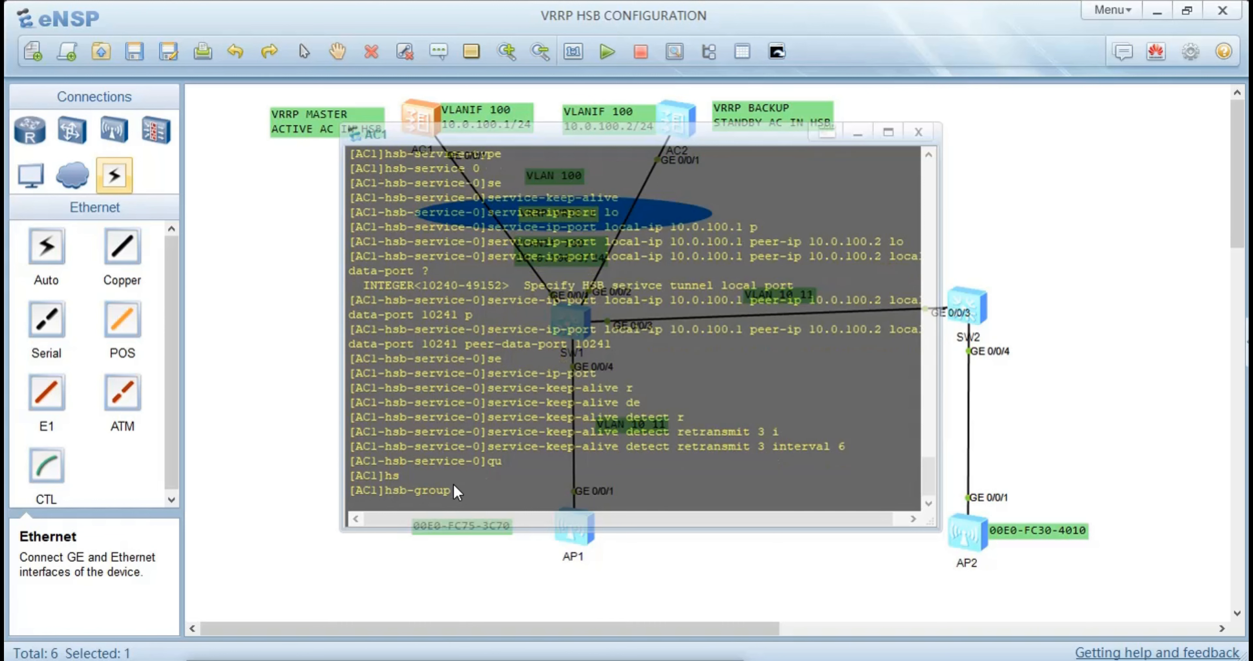
pyautogui.write('0')
pyautogui.press('Return')
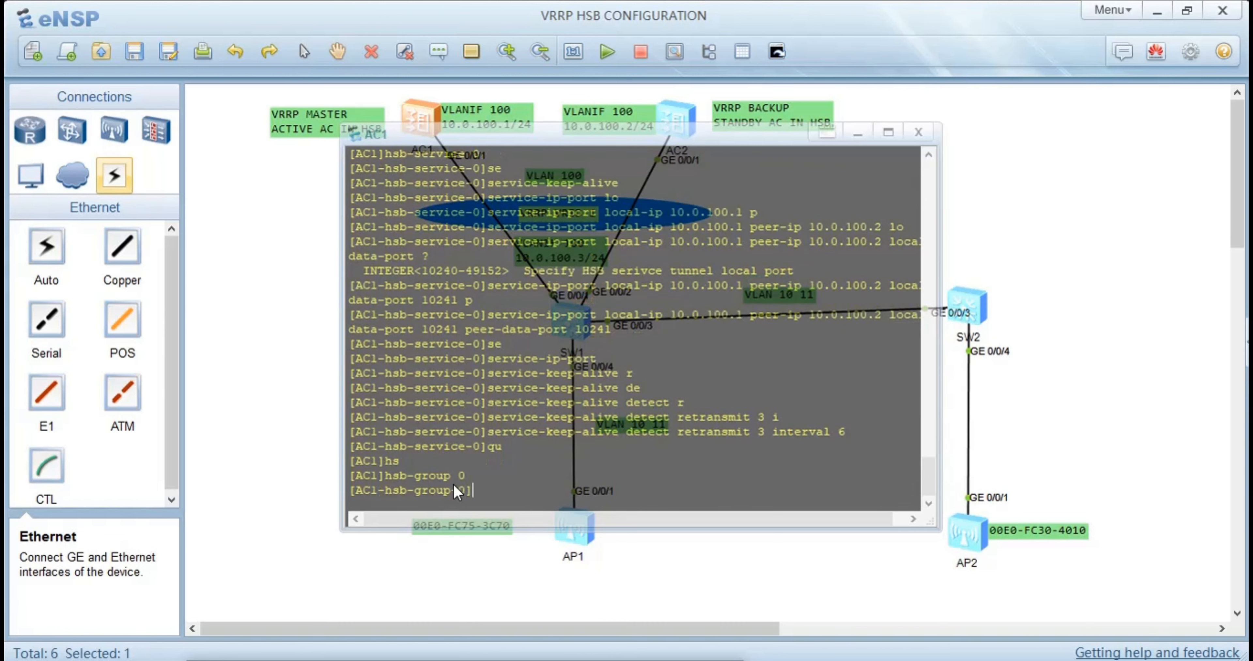
pyautogui.write('bi')
pyautogui.press('Tab')
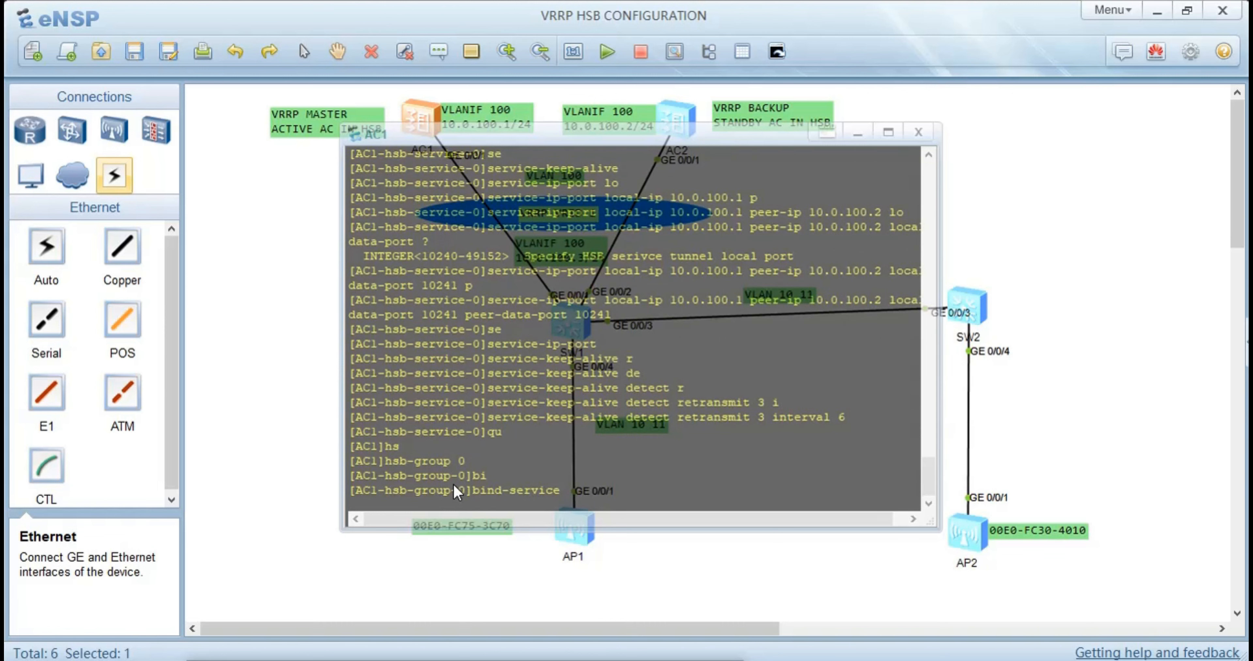
pyautogui.write('0')
pyautogui.press('Return')
# Compose HSB group 0's track command for VRRP group VRID 1
pyautogui.write('t')
pyautogui.press('Tab')
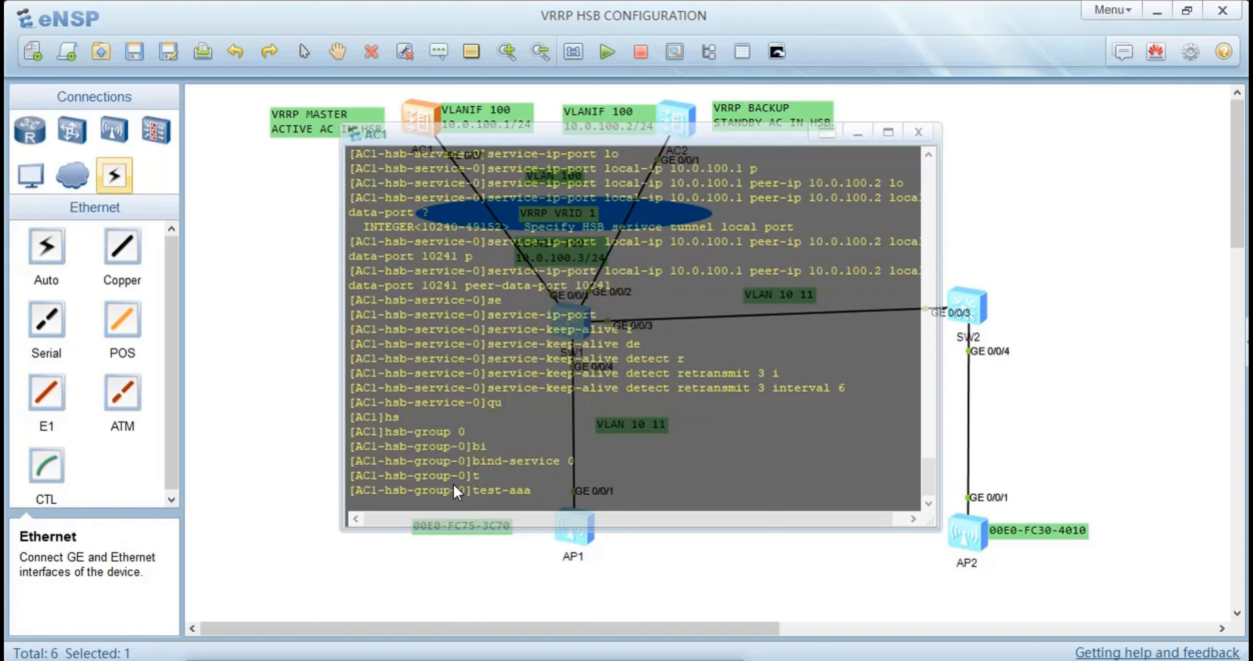
pyautogui.press('Tab')
pyautogui.press('Tab')
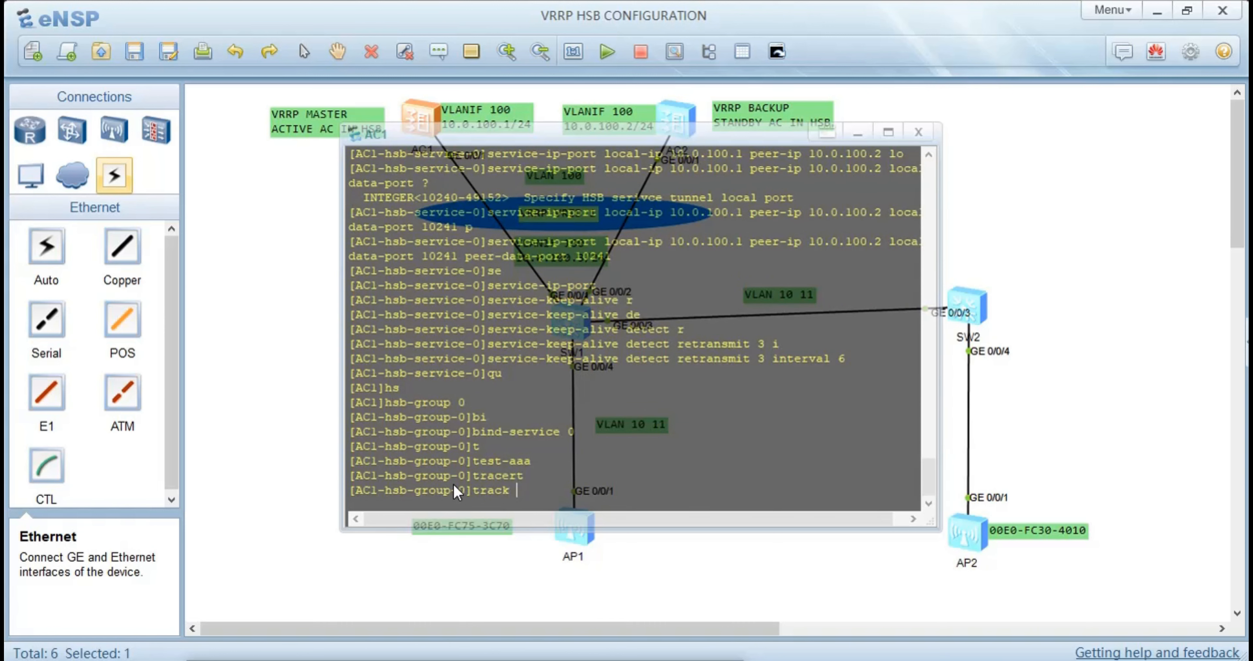
pyautogui.write('v')
pyautogui.press('Tab')
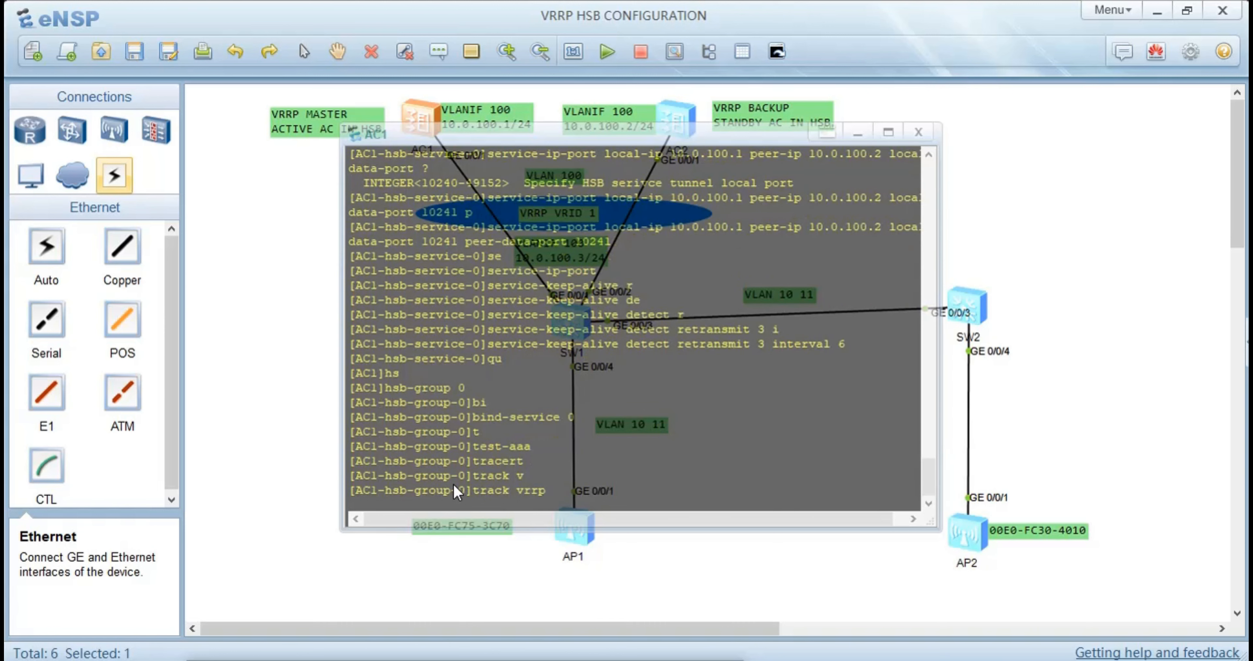
pyautogui.write('v')
pyautogui.press('Tab')
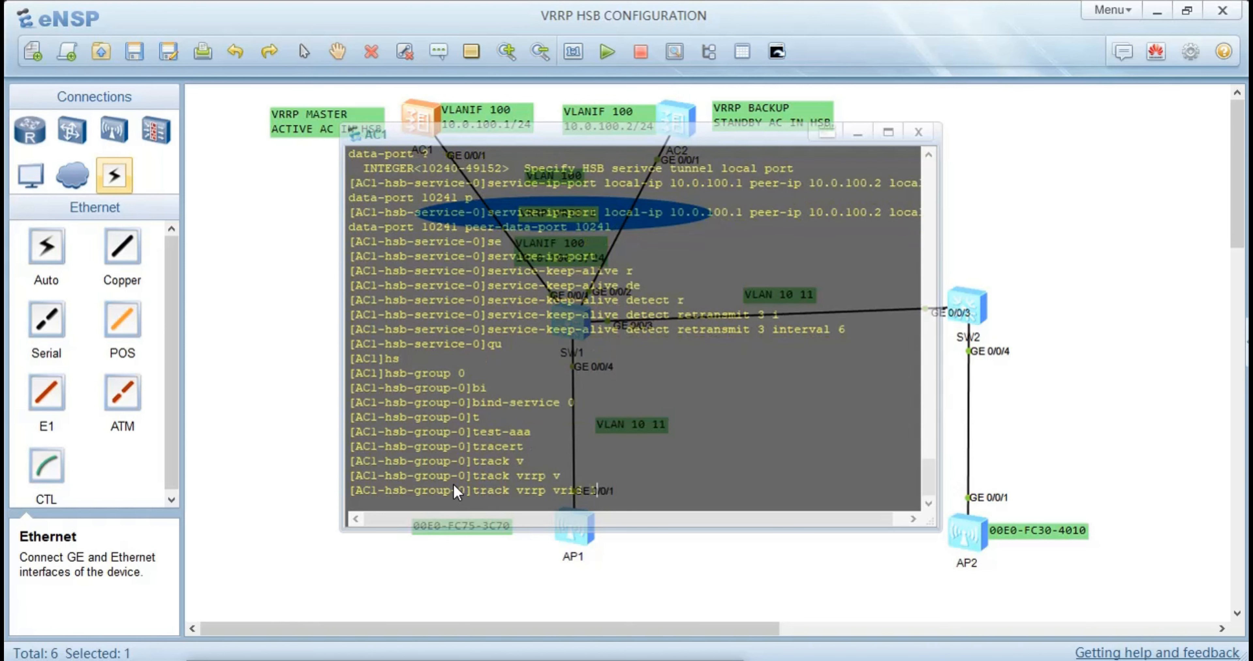
pyautogui.write('1 ')
pyautogui.write('v')
# Specify interface Vlanif 100 for the VRRP tracking, apply the command and return to the system view
pyautogui.press('Tab')
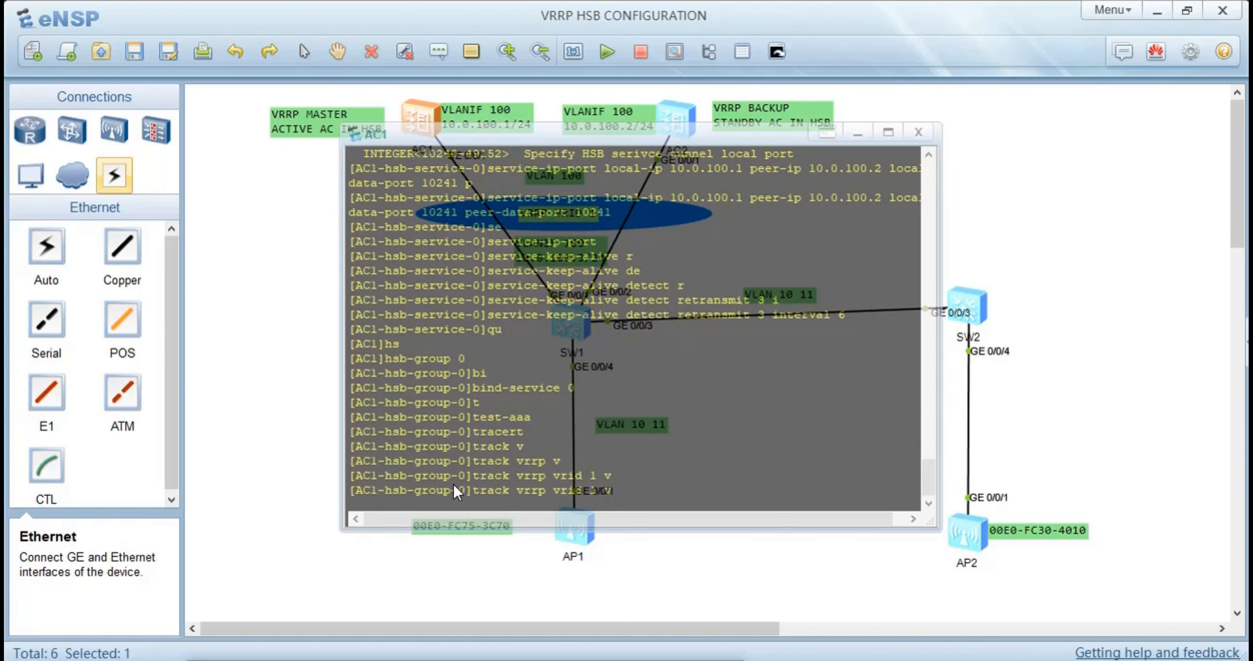
pyautogui.press('Tab')
pyautogui.press('BackSpace')
pyautogui.write('i')
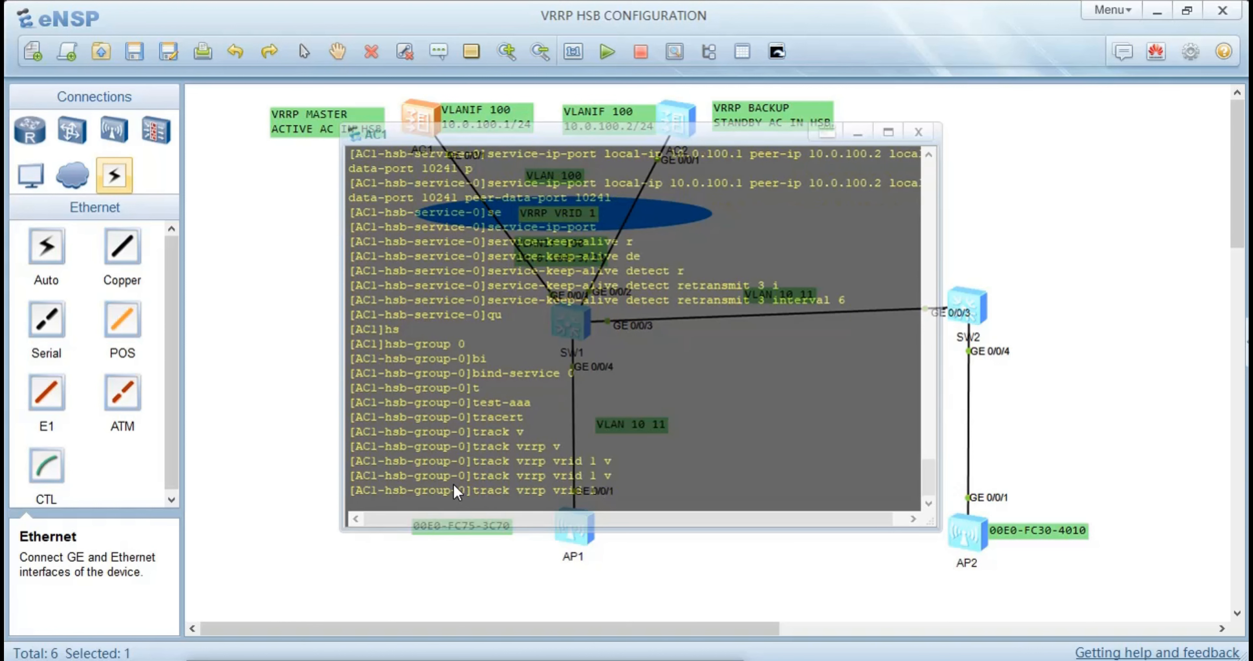
pyautogui.press('Tab')
pyautogui.write('v')
pyautogui.press('Tab')
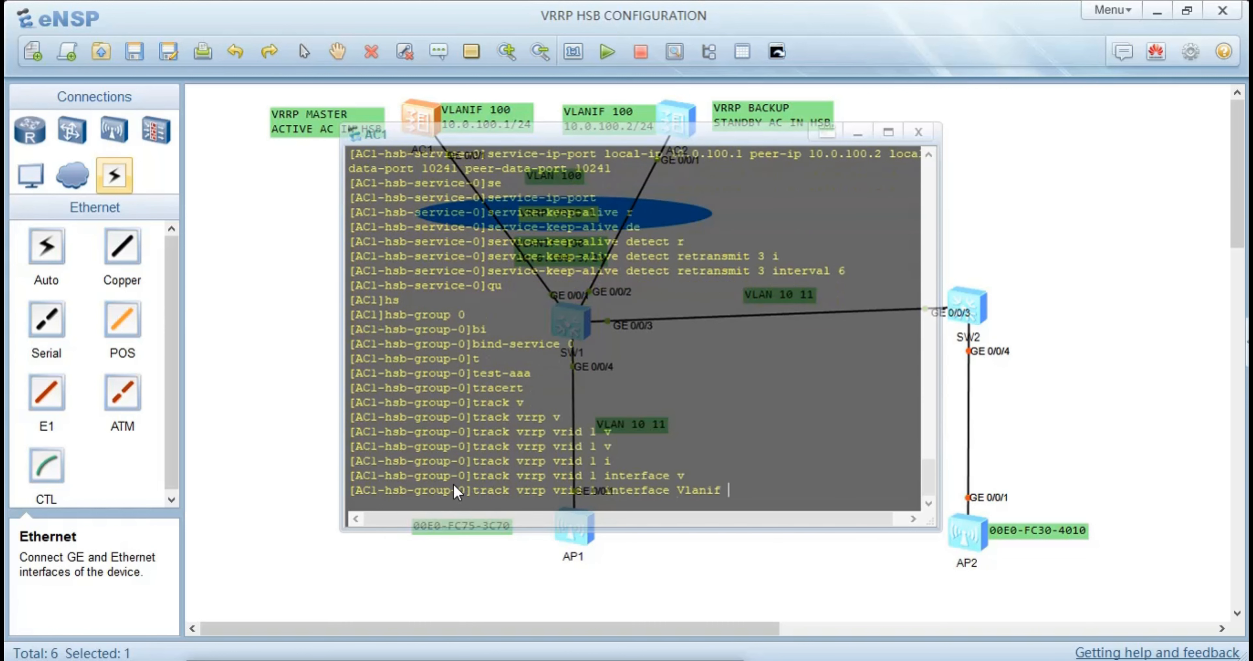
pyautogui.write('100')
pyautogui.press('Return')
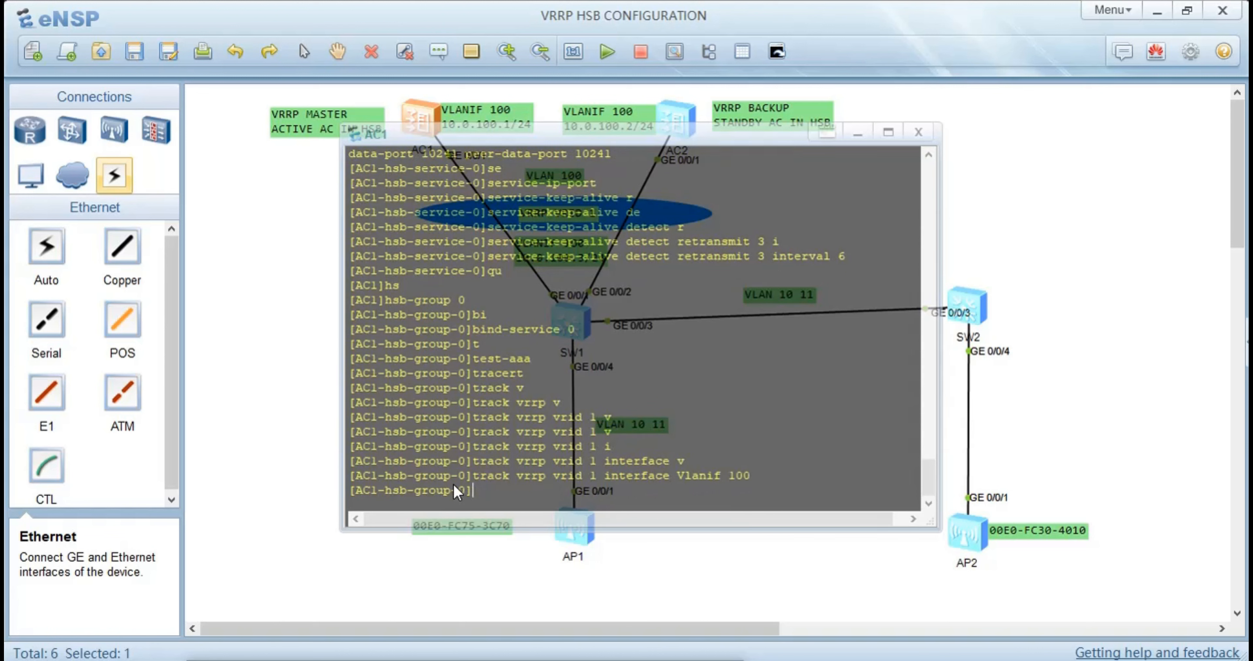
pyautogui.write('qu')
pyautogui.press('Return')
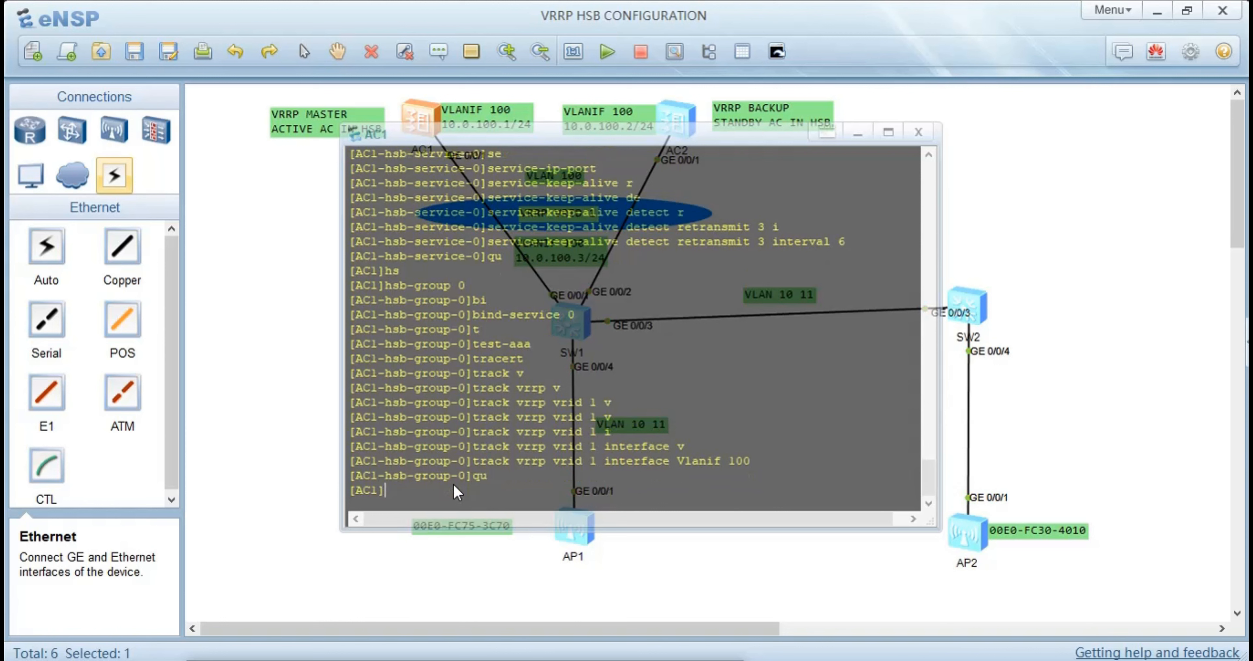
pyautogui.write('sr')
pyautogui.press('Tab')
pyautogui.press('BackSpace')
pyautogui.write('e')
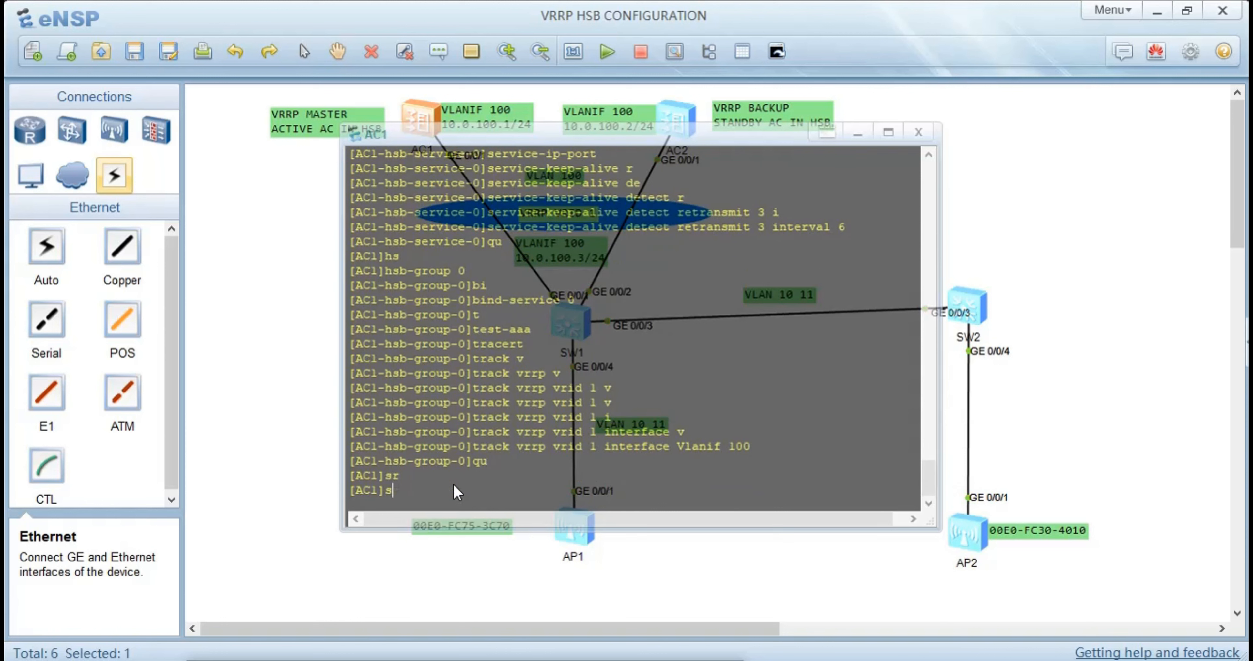
pyautogui.press('Tab')
pyautogui.write('tr')
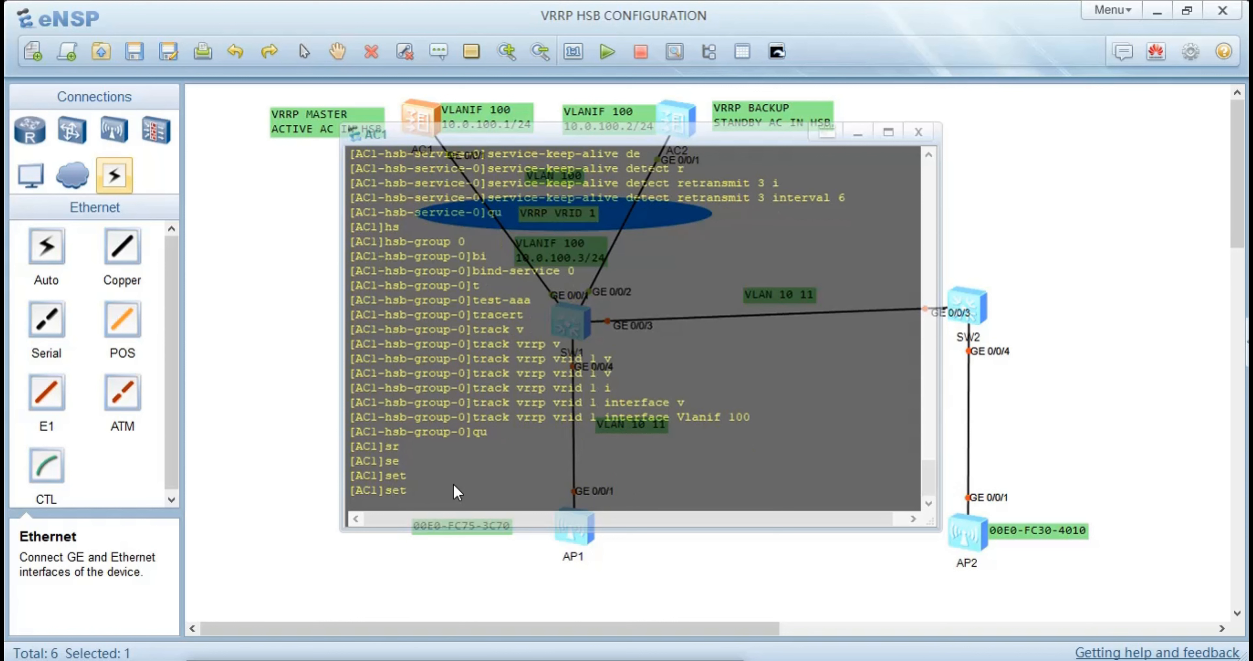
pyautogui.press('Tab')
pyautogui.press('BackSpace')
pyautogui.press('BackSpace')
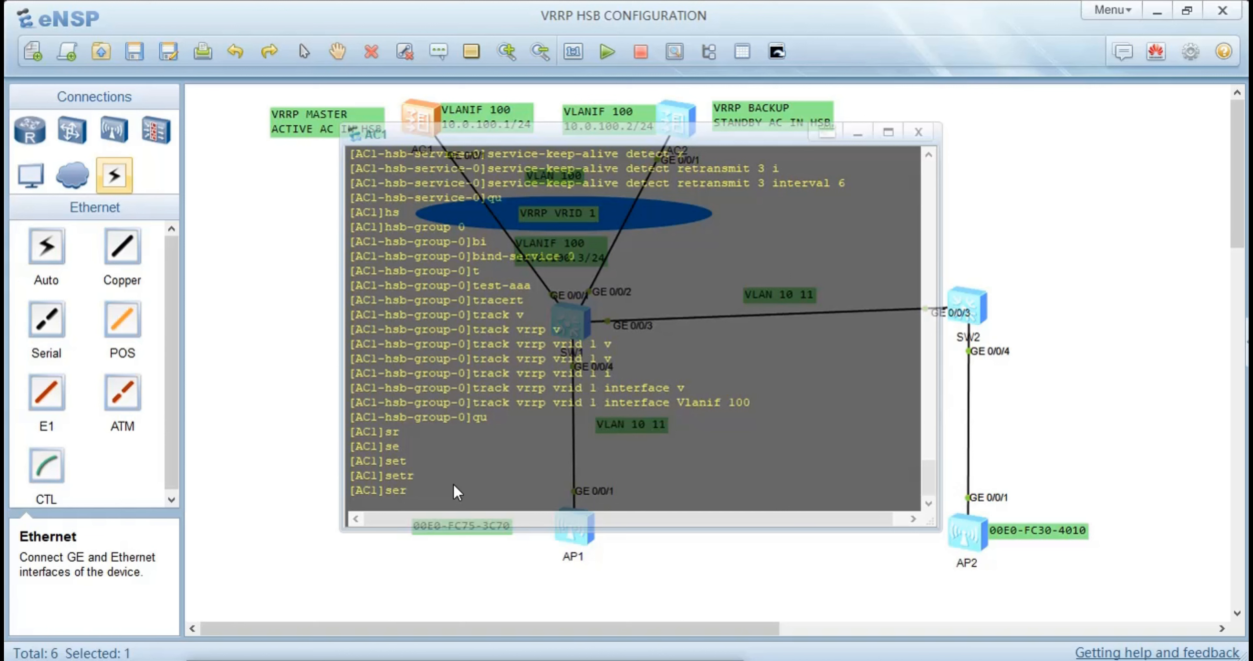
pyautogui.press('BackSpace')
pyautogui.press('BackSpace')
# Bind the access-user HSB service type to HSB group 0 on AC1
pyautogui.write('h')
pyautogui.press('Tab')
pyautogui.press('Tab')
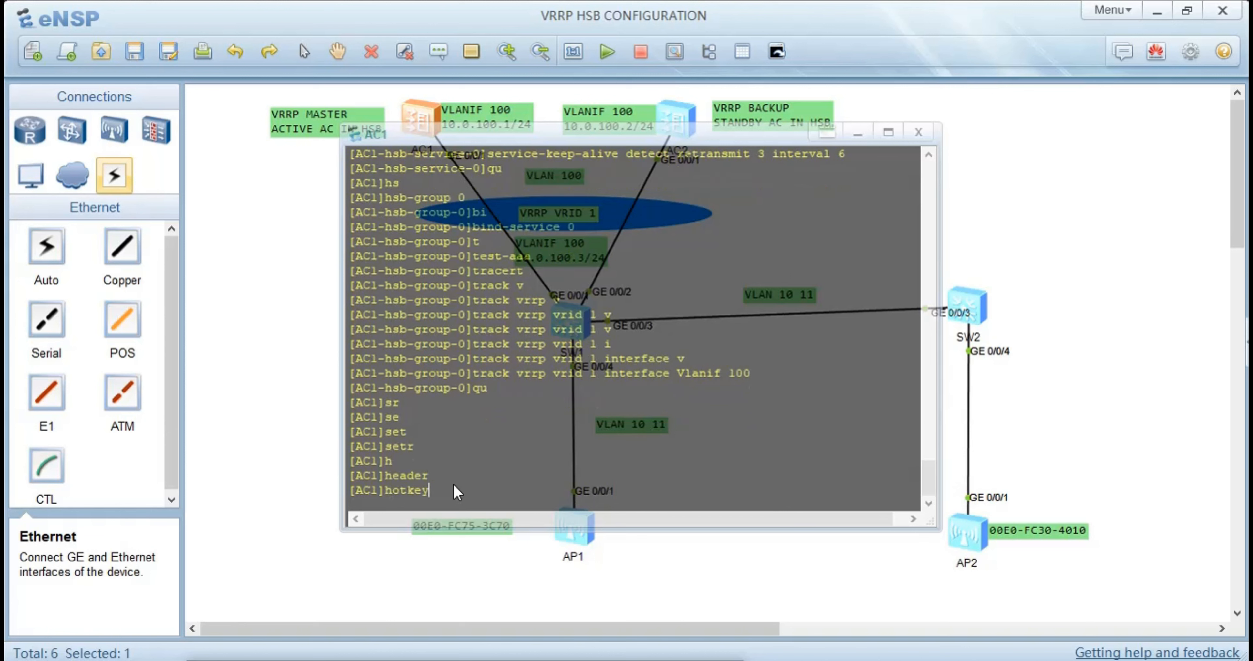
pyautogui.press('Tab')
pyautogui.press('Tab')
pyautogui.press('Tab')
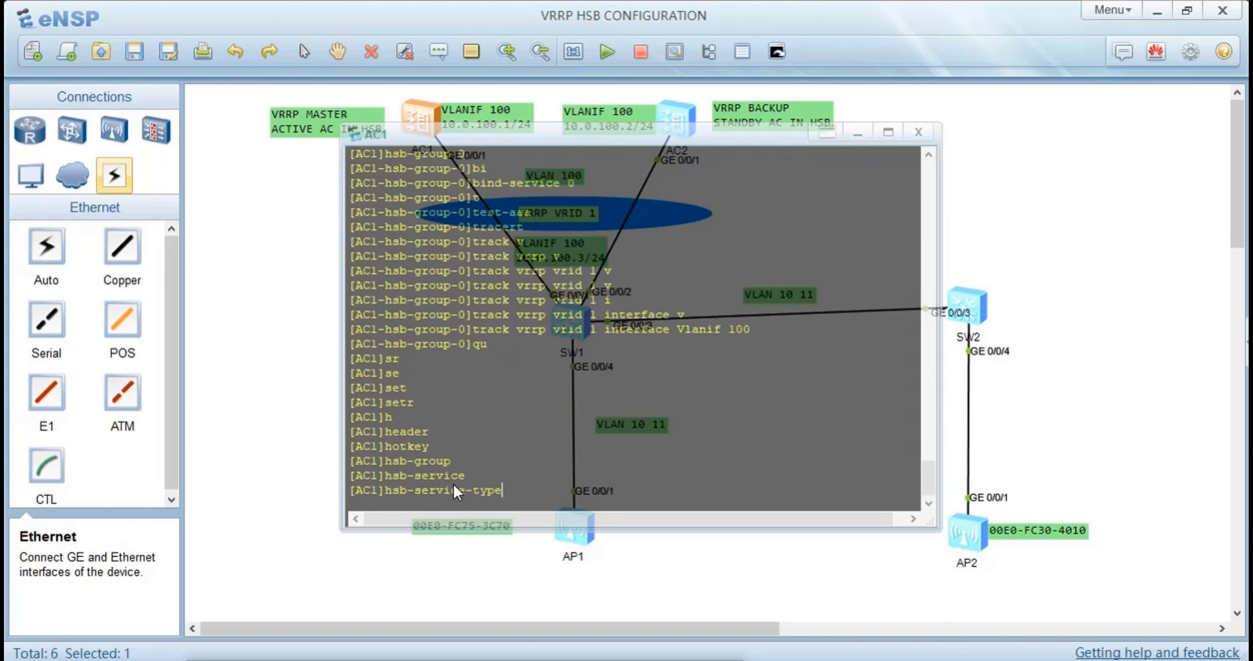
pyautogui.write('a')
pyautogui.press('Tab')
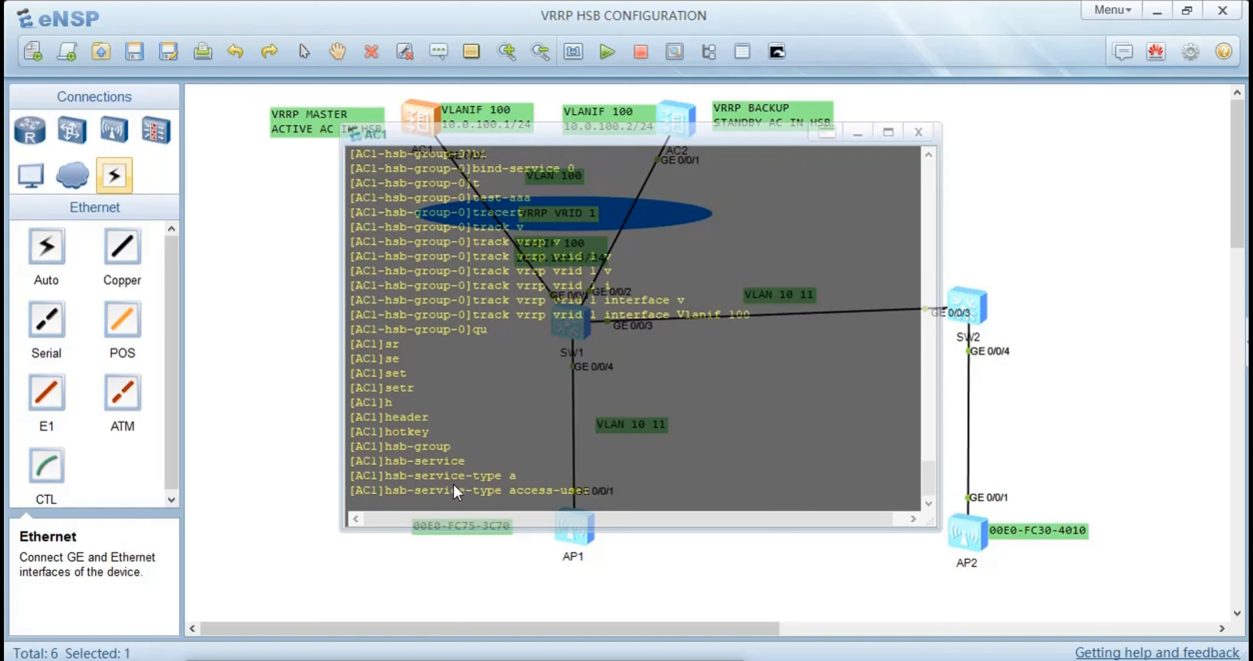
pyautogui.write('h')
pyautogui.press('Tab')
pyautogui.press('Tab')
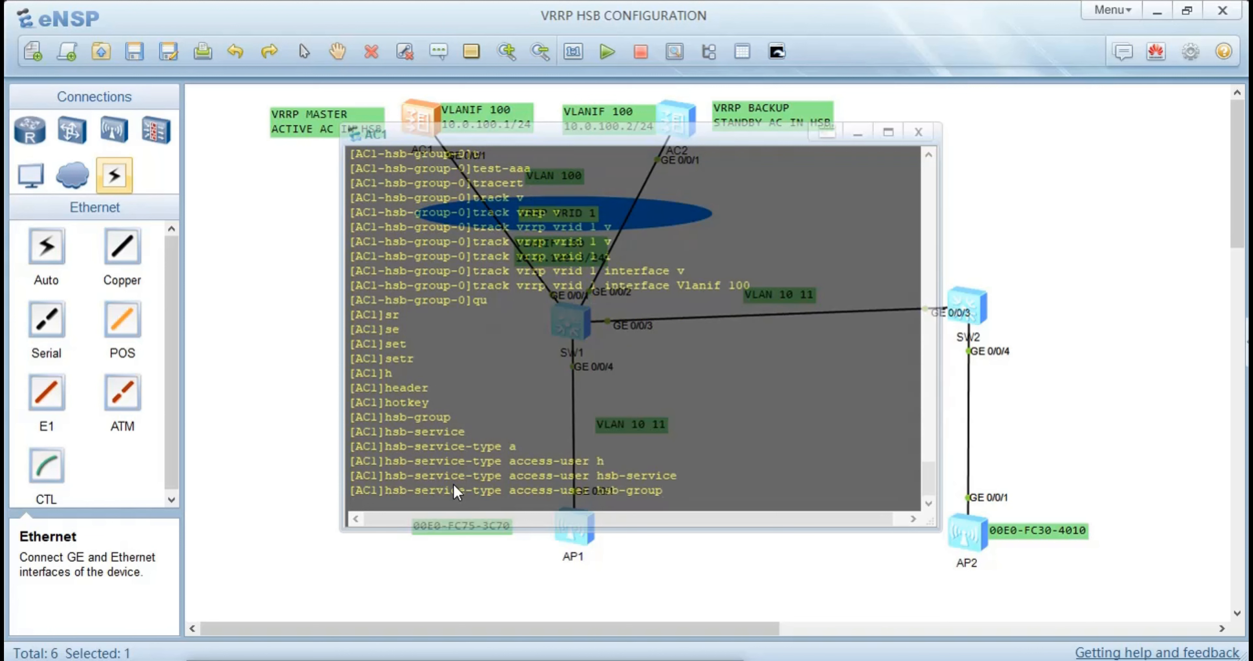
pyautogui.write('0')
pyautogui.press('Return')
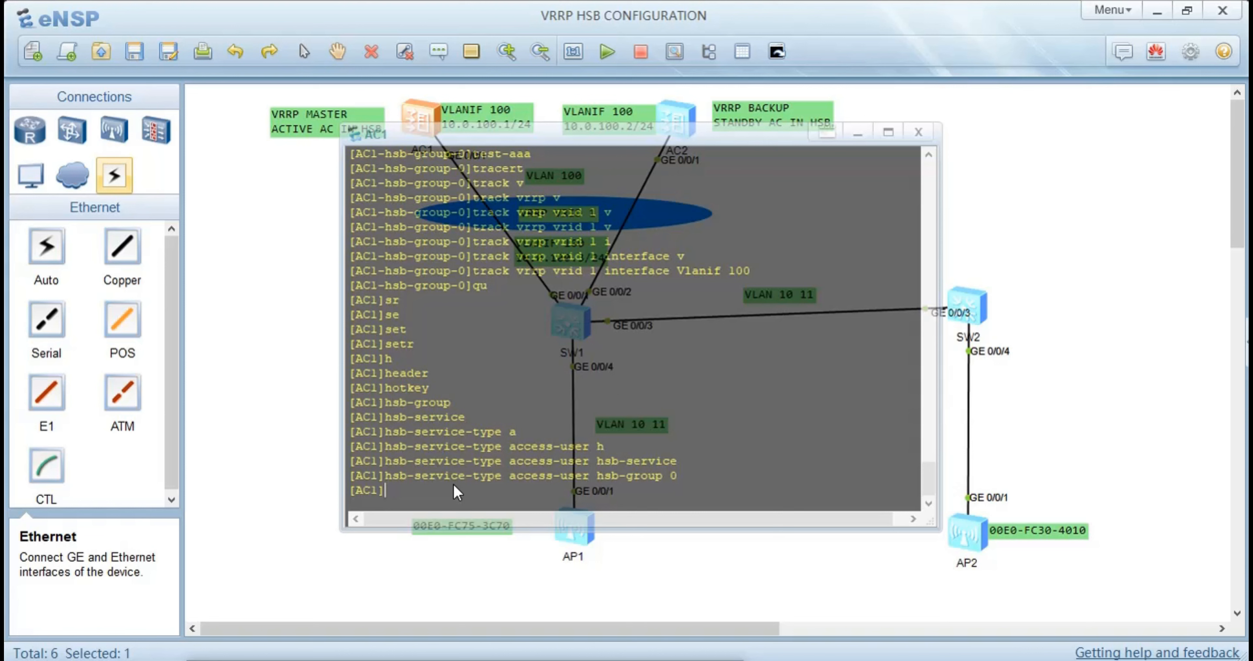
# Bind the AP HSB service type to HSB group 0 on AC1
pyautogui.write('h')
pyautogui.press('Tab')
pyautogui.press('Tab')
pyautogui.press('Tab')
pyautogui.press('Tab')
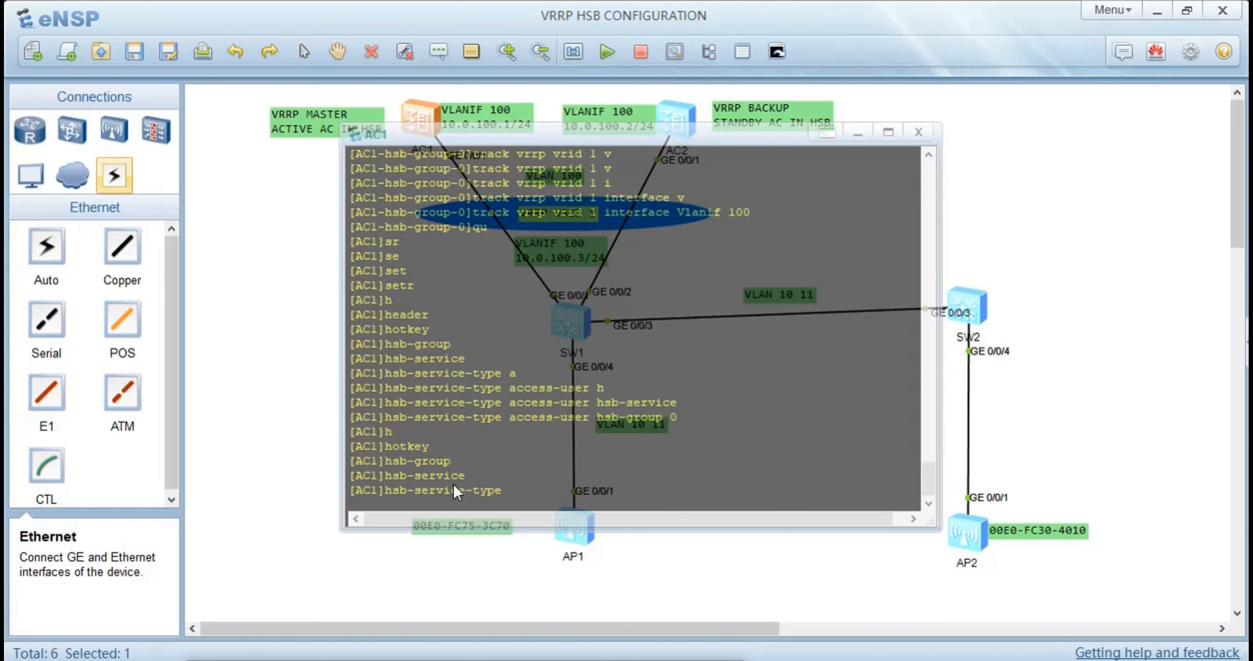
pyautogui.write('a')
pyautogui.press('Tab')
pyautogui.press('Tab')
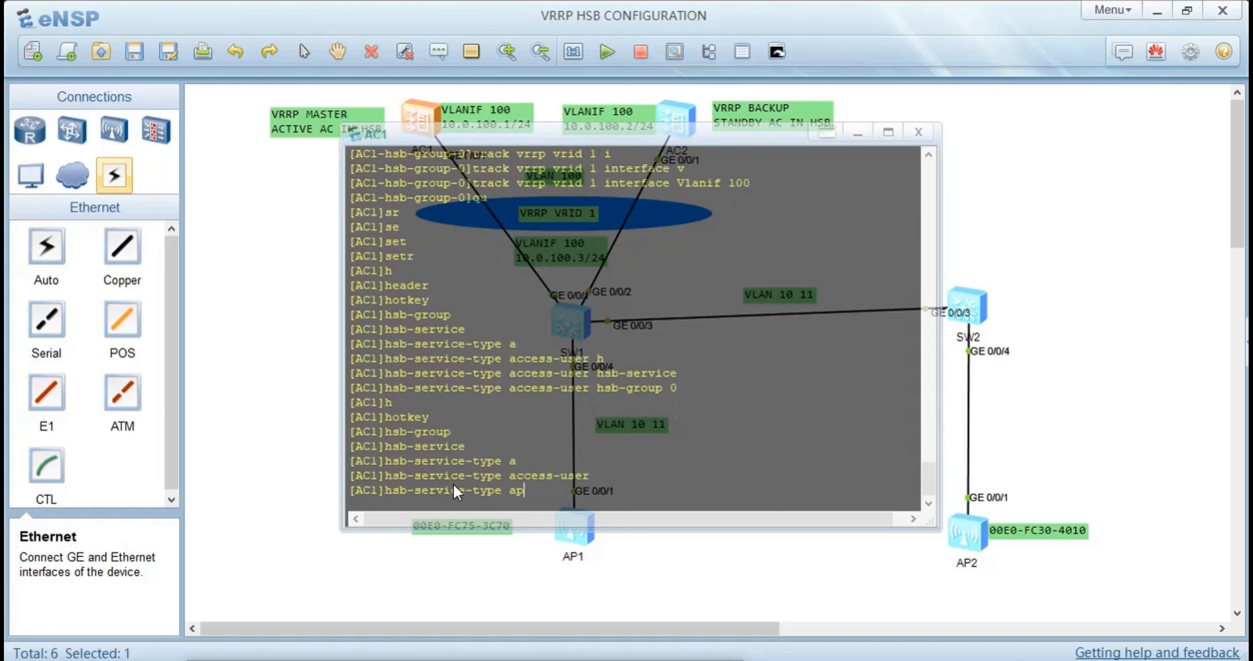
pyautogui.write('h')
pyautogui.press('Tab')
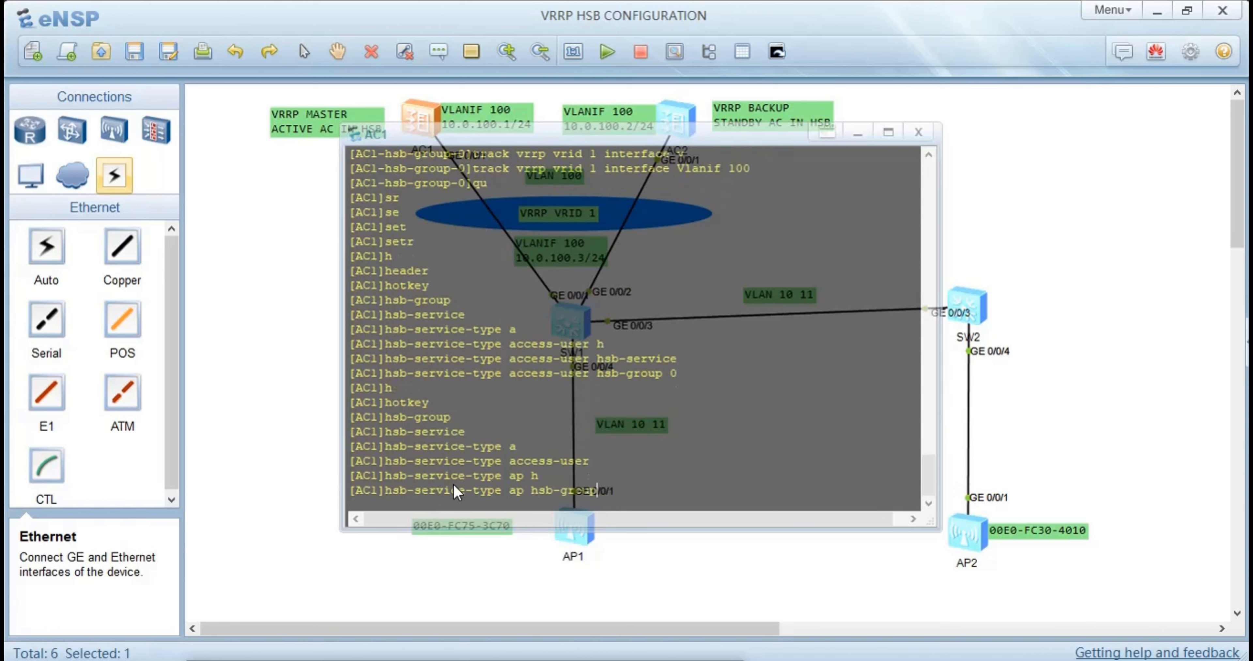
pyautogui.write('0')
pyautogui.press('Return')
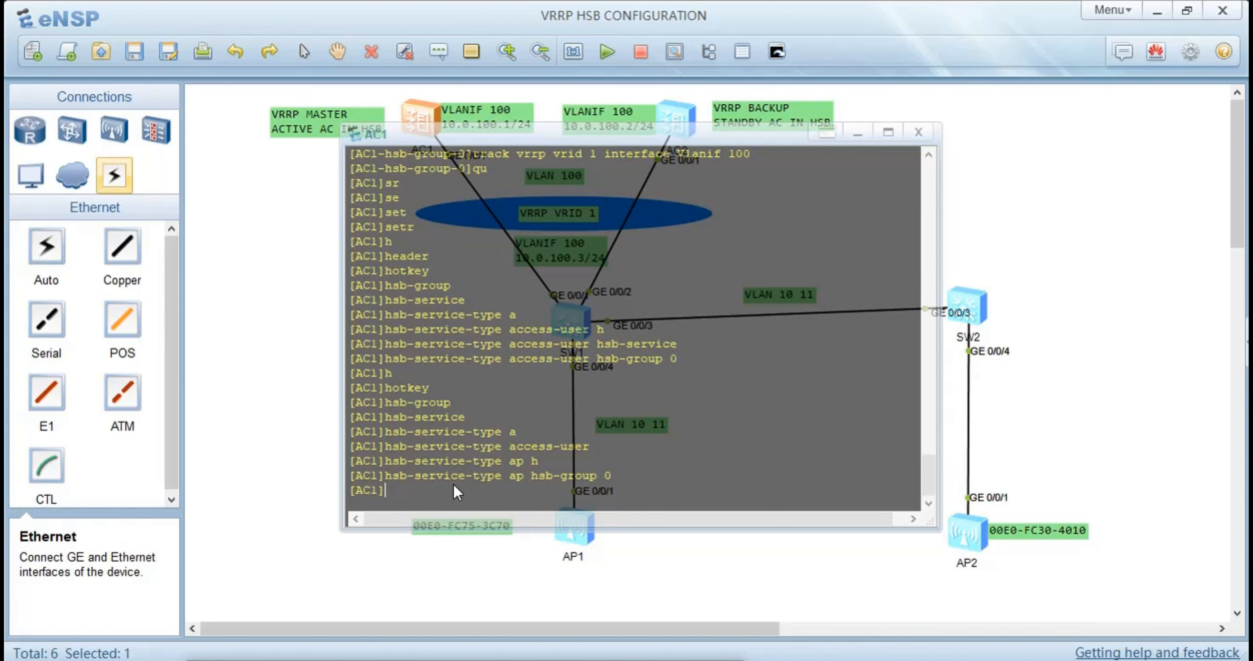
# Return AC1 to the user view and save its configuration, confirming the write to the device
pyautogui.hotkey('ctrl', 'z')
pyautogui.write('a')
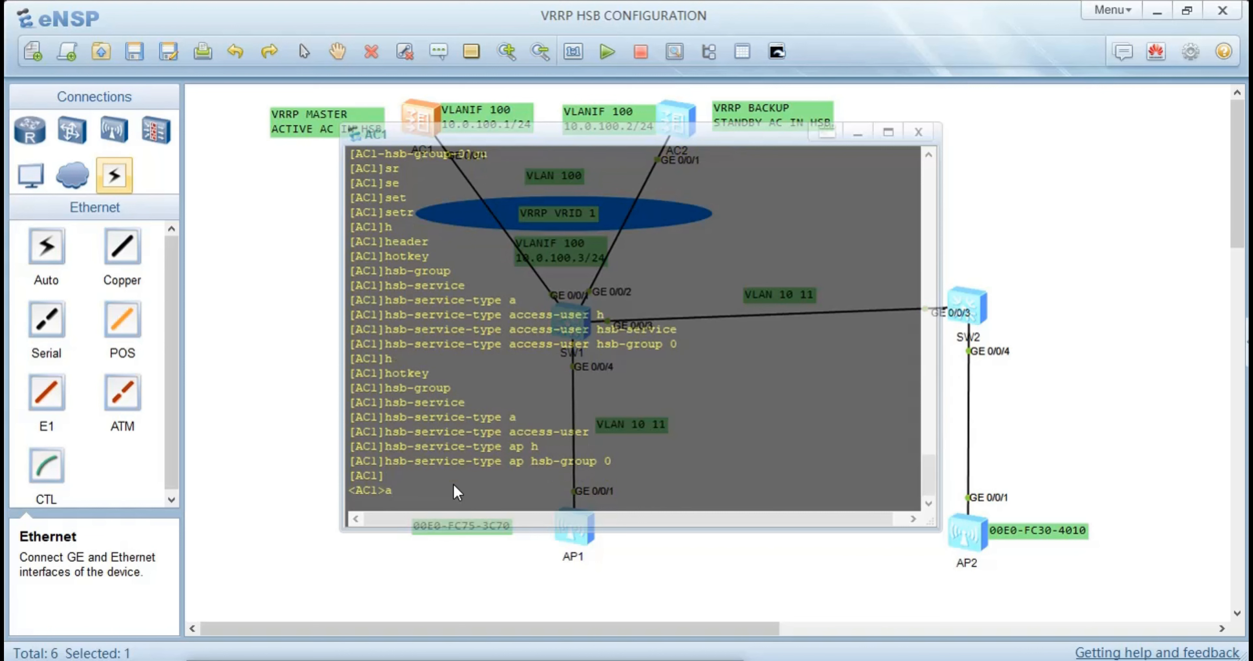
pyautogui.press('BackSpace')
pyautogui.write('save')
pyautogui.press('Return')
pyautogui.write('y')
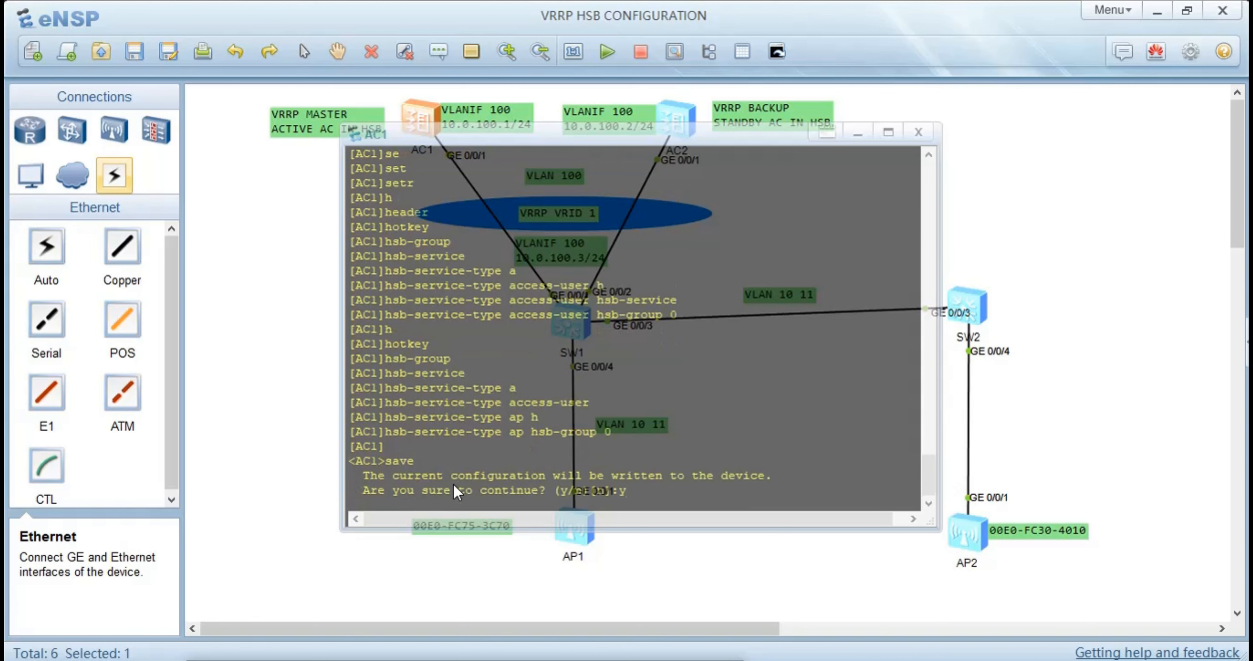
pyautogui.press('Return')
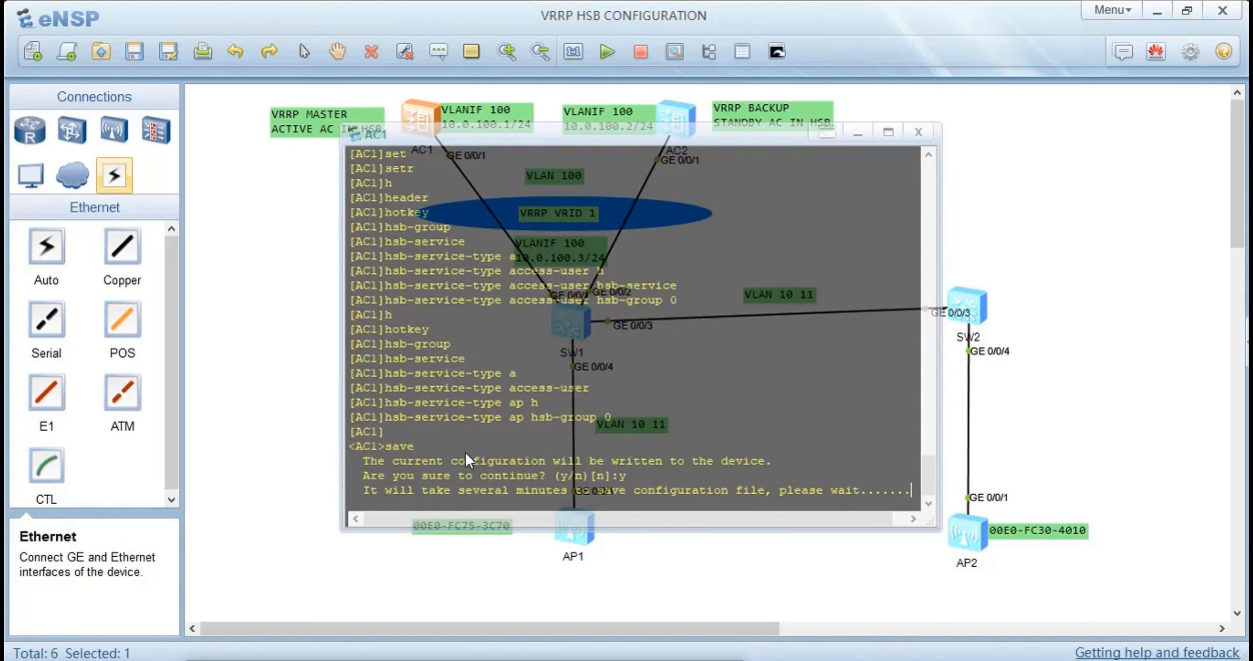
pyautogui.press('Return')
pyautogui.press('Return')
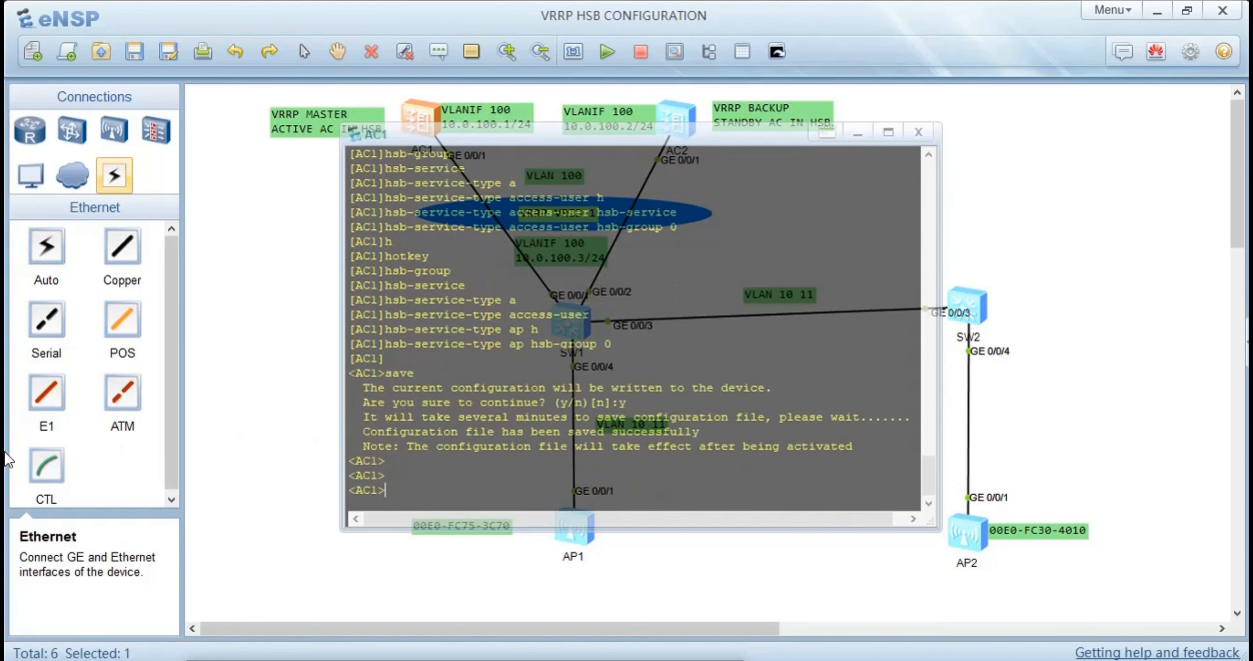
# Open AC2's console, log back on and enter the system view
pyautogui.click(210, 320)
pyautogui.doubleClick(686, 120)
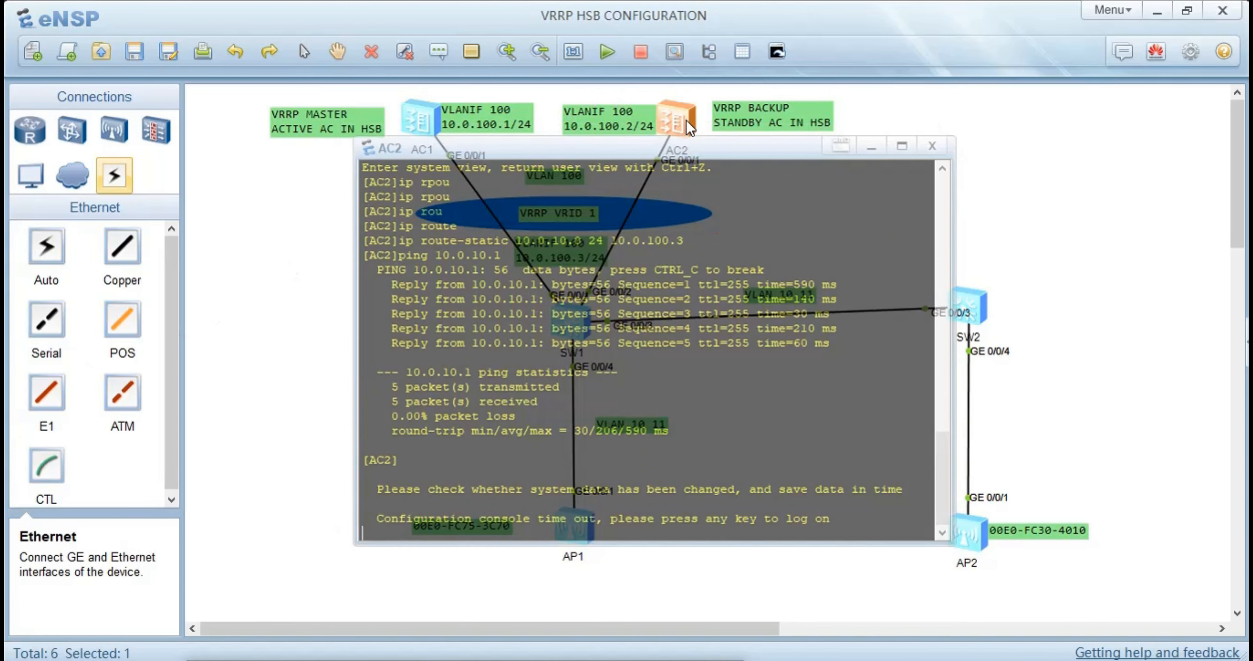
pyautogui.press('Return')
pyautogui.press('Return')
pyautogui.press('Return')
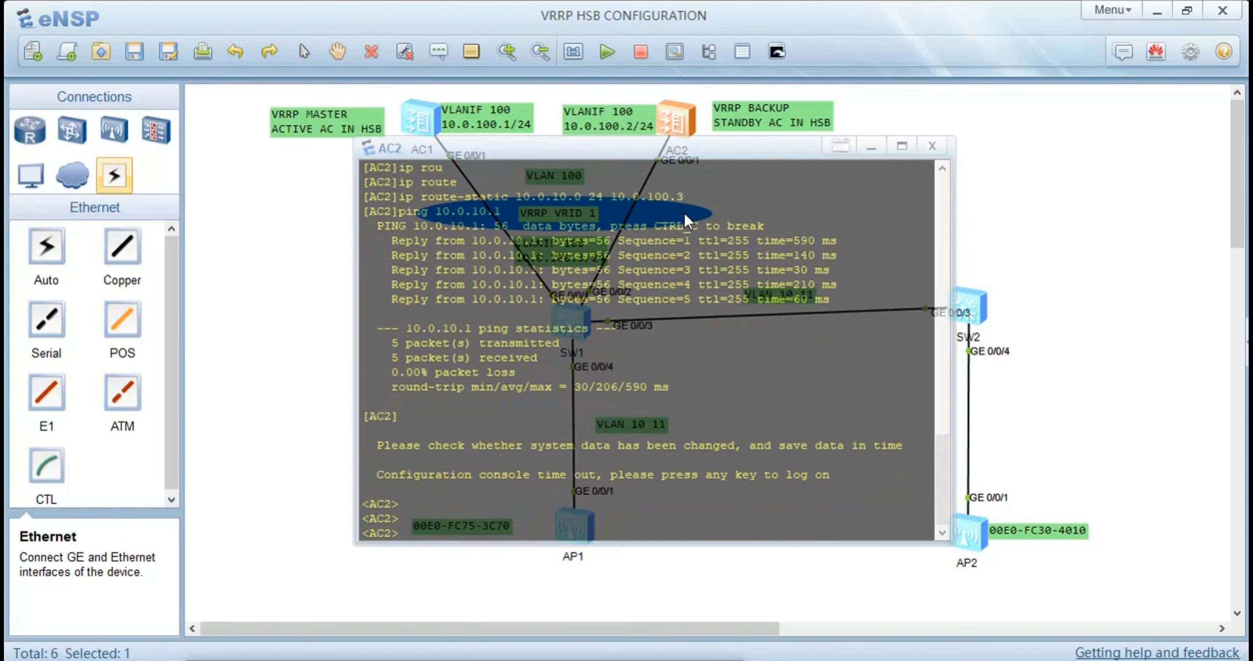
pyautogui.write('sys')
pyautogui.press('Return')
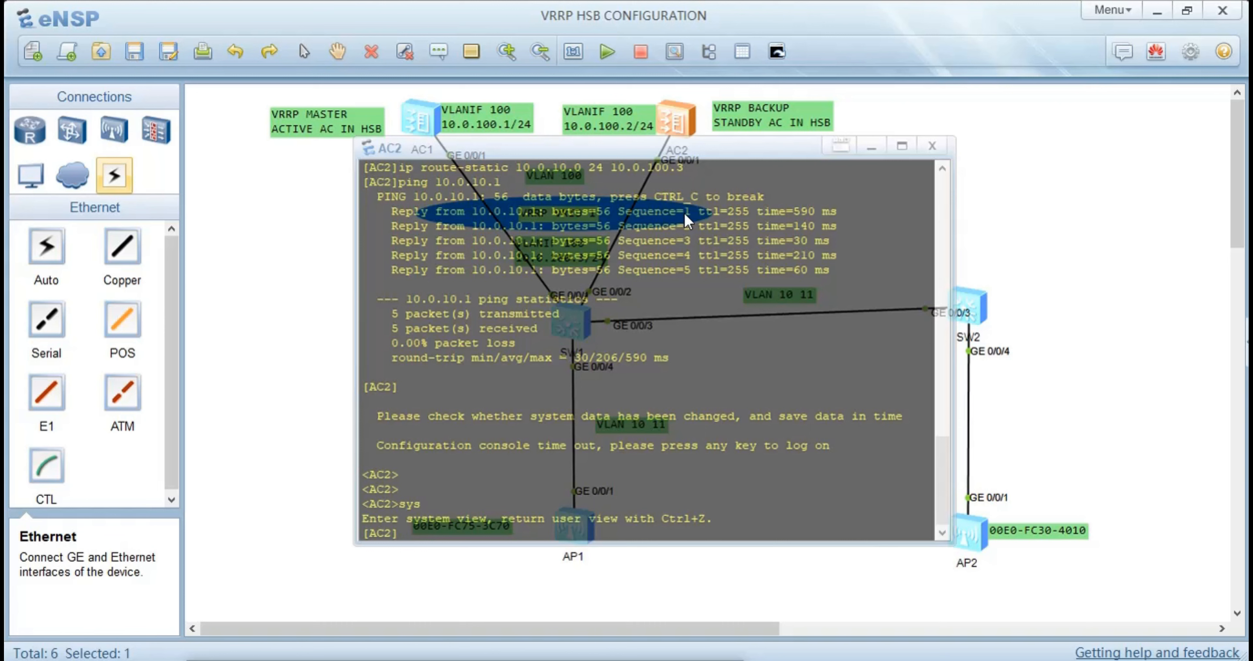
pyautogui.write('wla')
pyautogui.press('Tab')
pyautogui.press('Return')
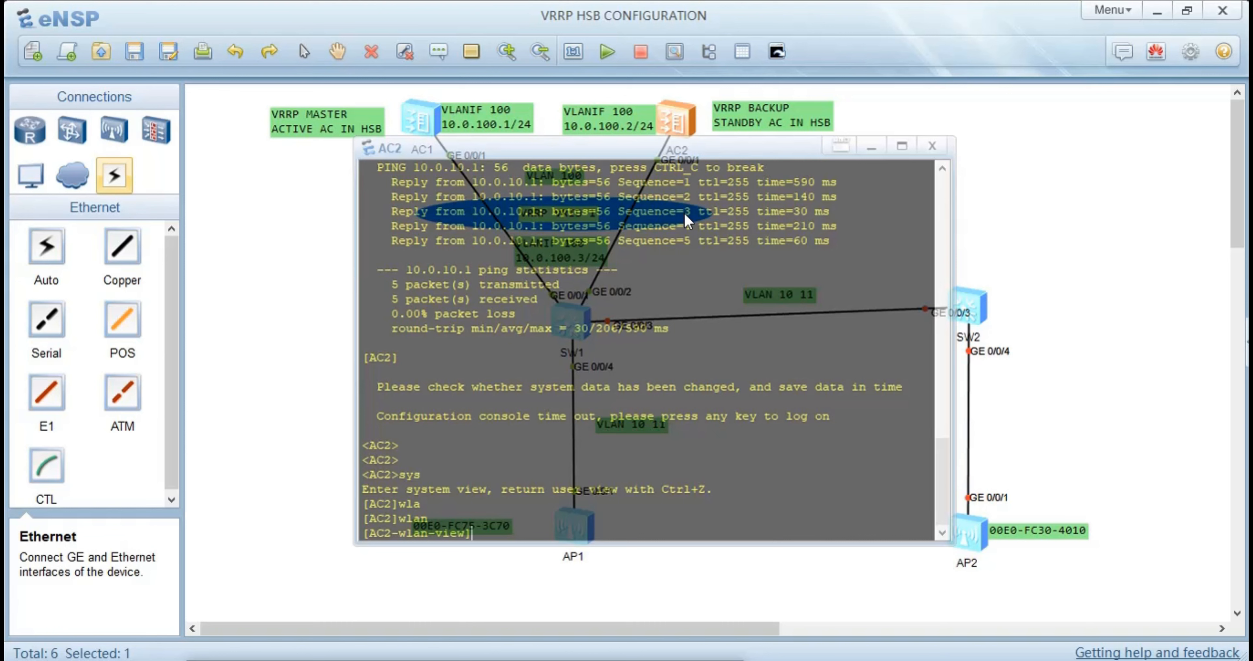
pyautogui.write('qu')
pyautogui.press('Return')
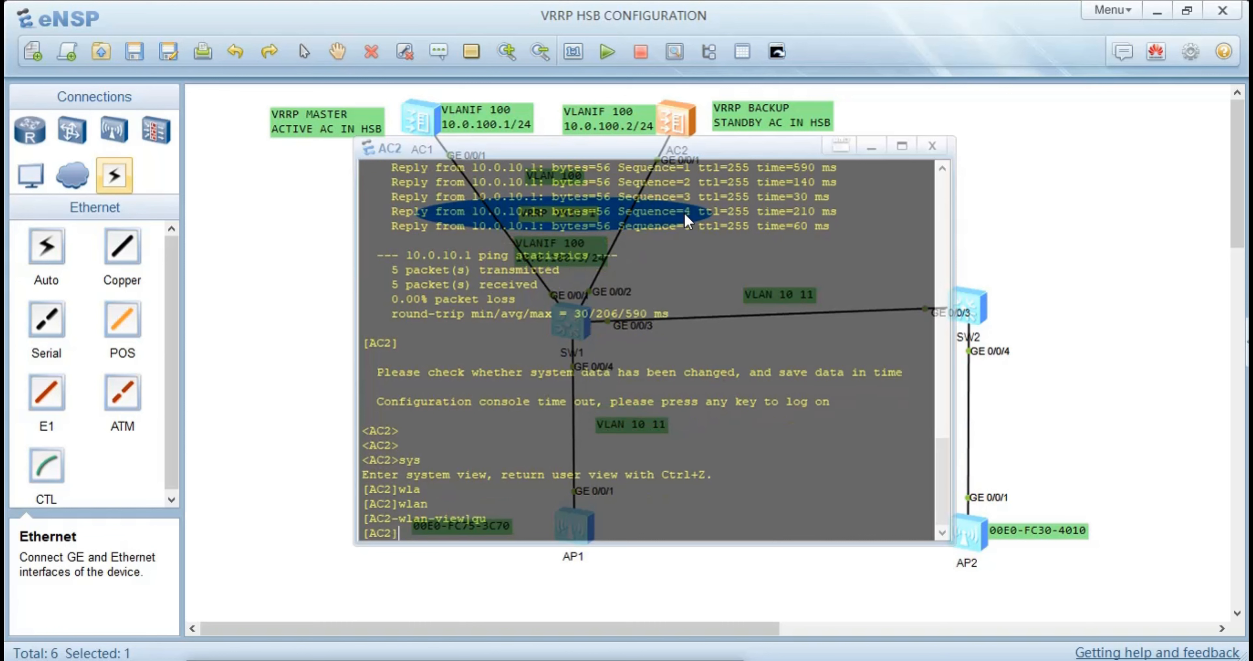
pyautogui.write('h')
pyautogui.press('Tab')
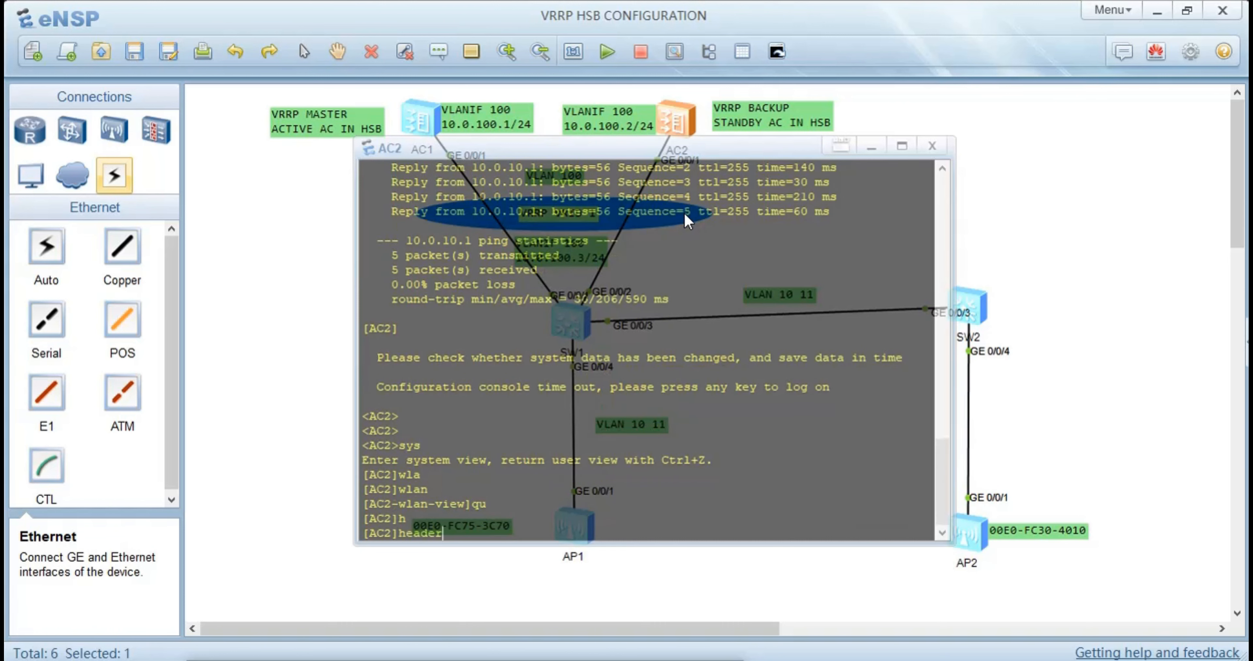
# Switch back to AC1's console and enter the system view
pyautogui.click(267, 228)
pyautogui.doubleClick(422, 123)
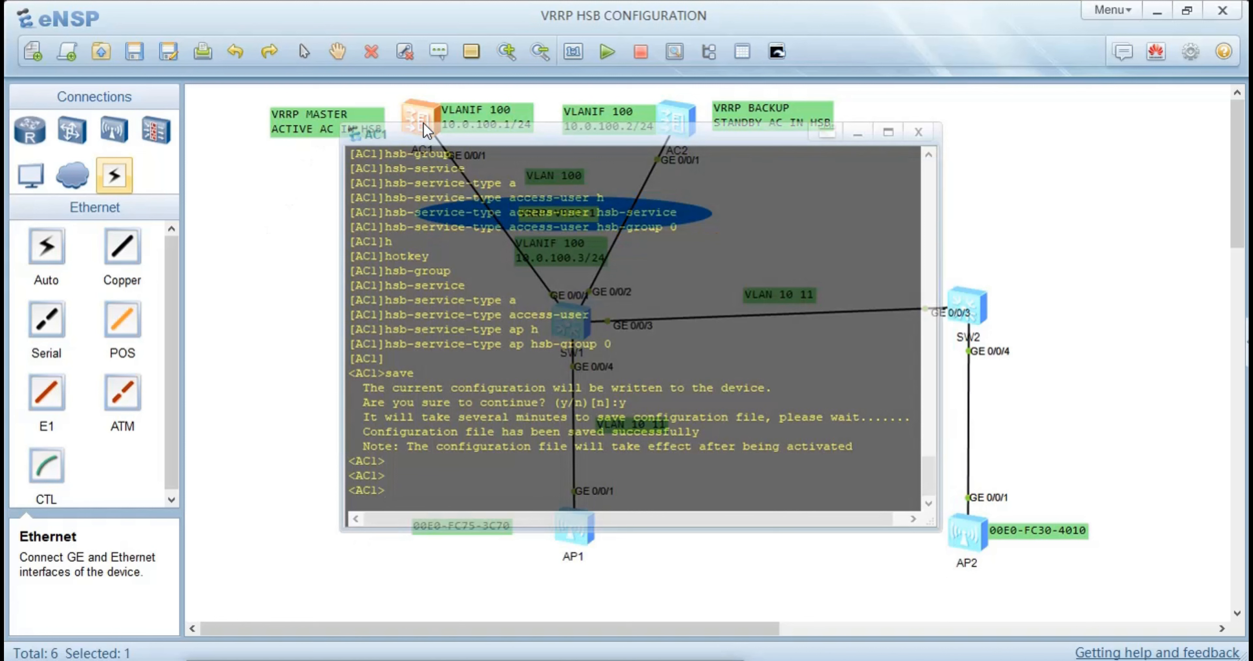
pyautogui.write('sys')
pyautogui.press('Return')
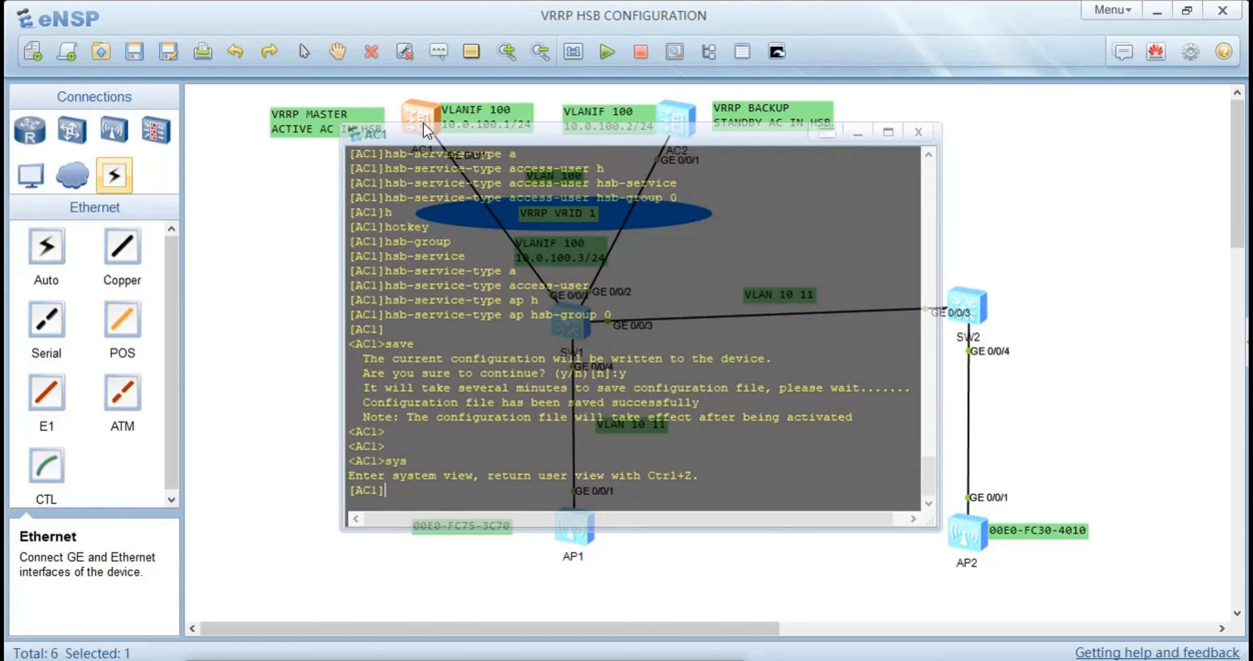
# Enable HSB in HSB group 0 on AC1 and return to the system view
pyautogui.write('h')
pyautogui.press('Tab')
pyautogui.press('Tab')
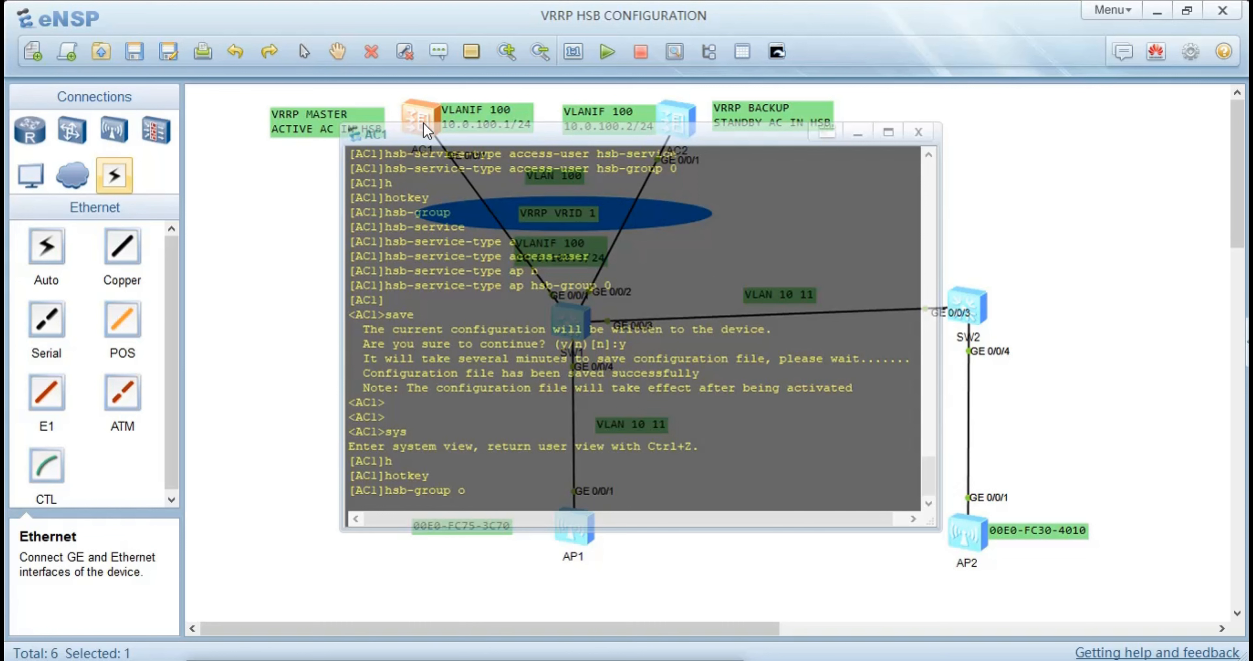
pyautogui.write('0')
pyautogui.press('Return')
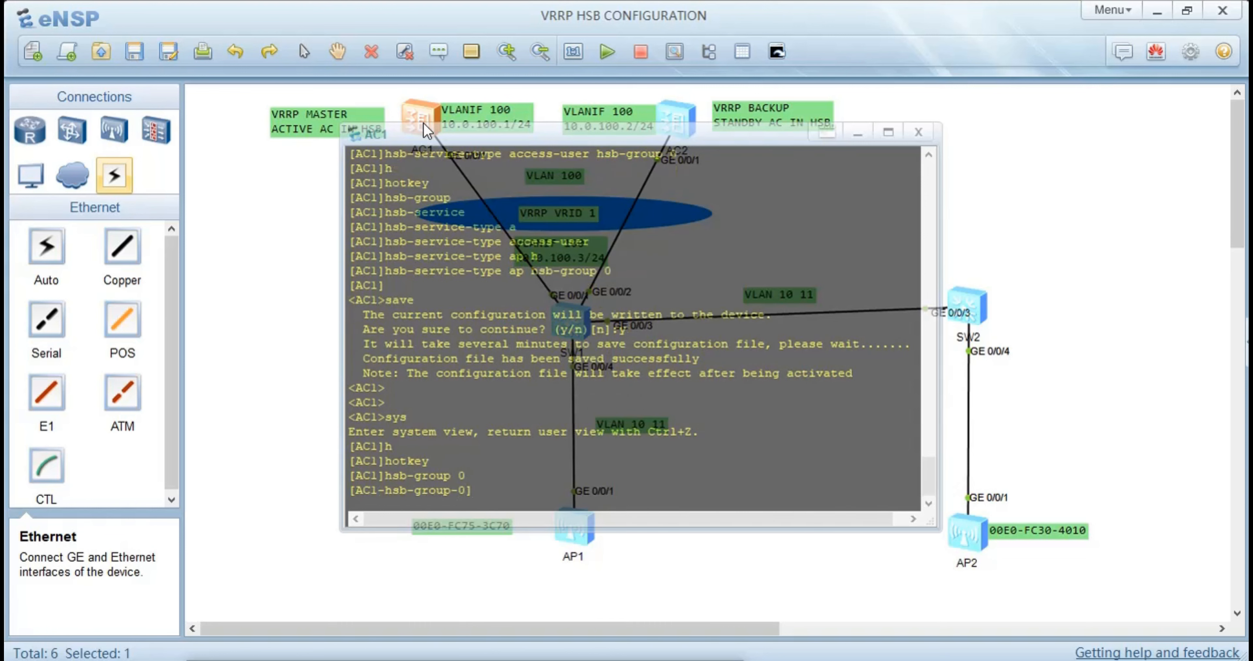
pyautogui.write('h')
pyautogui.press('Tab')
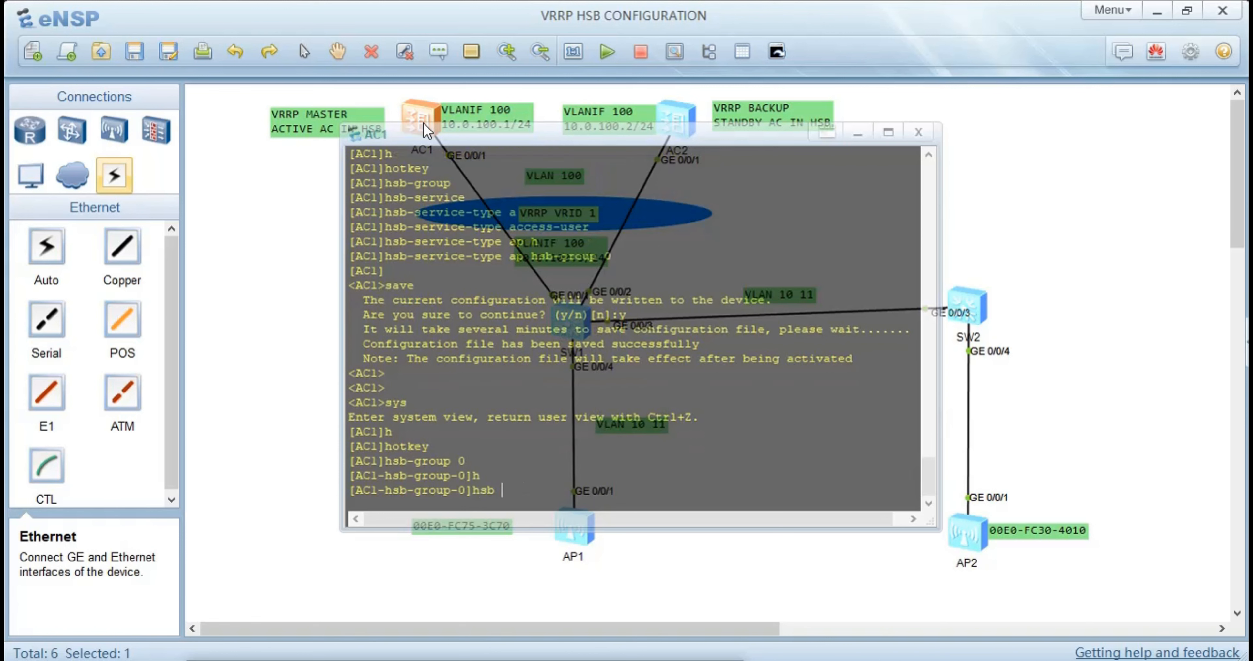
pyautogui.write('e')
pyautogui.press('Tab')
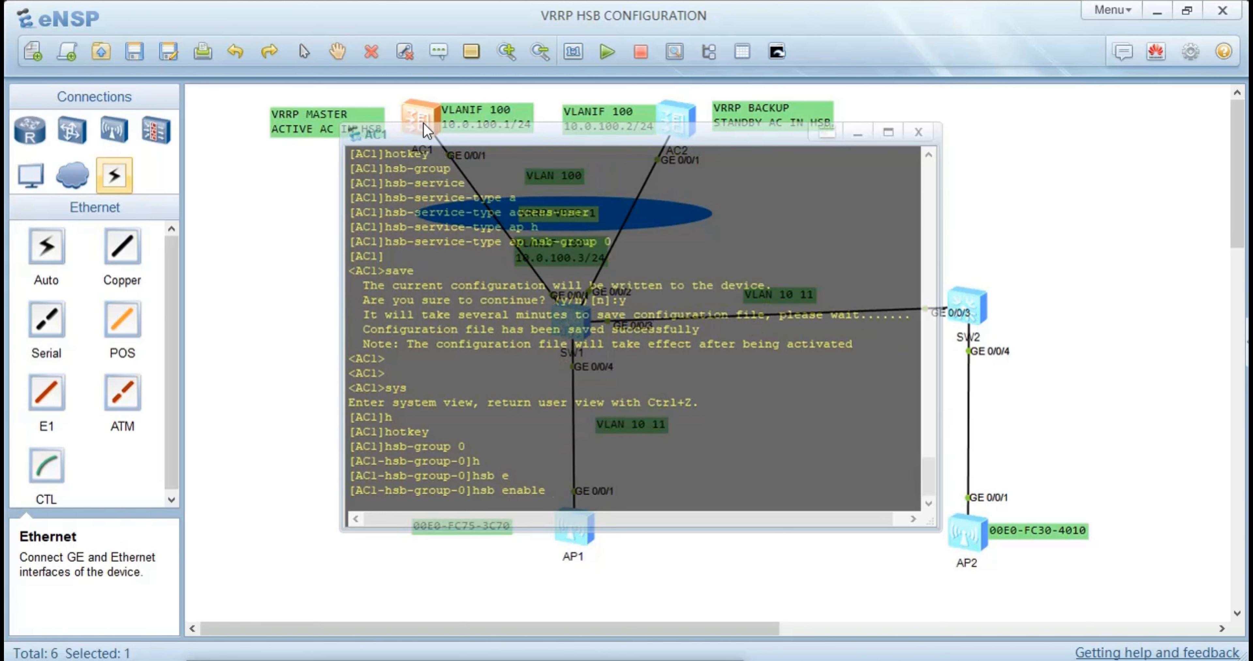
pyautogui.press('Return')
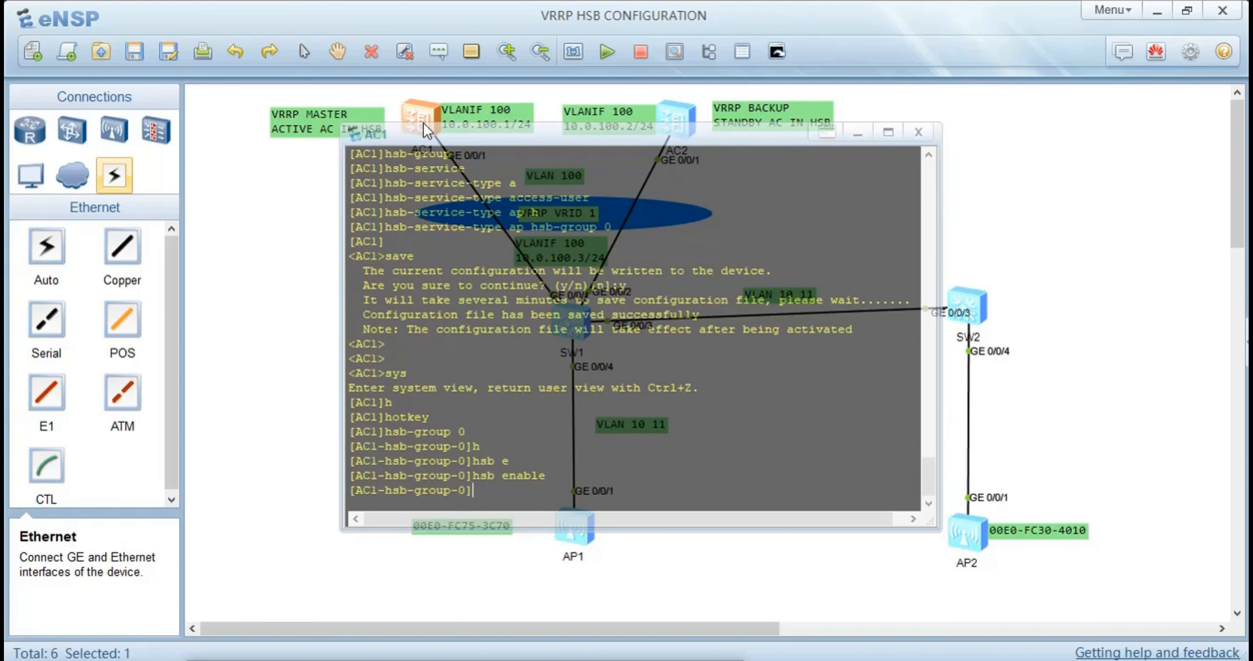
pyautogui.write('qu')
pyautogui.press('Tab')
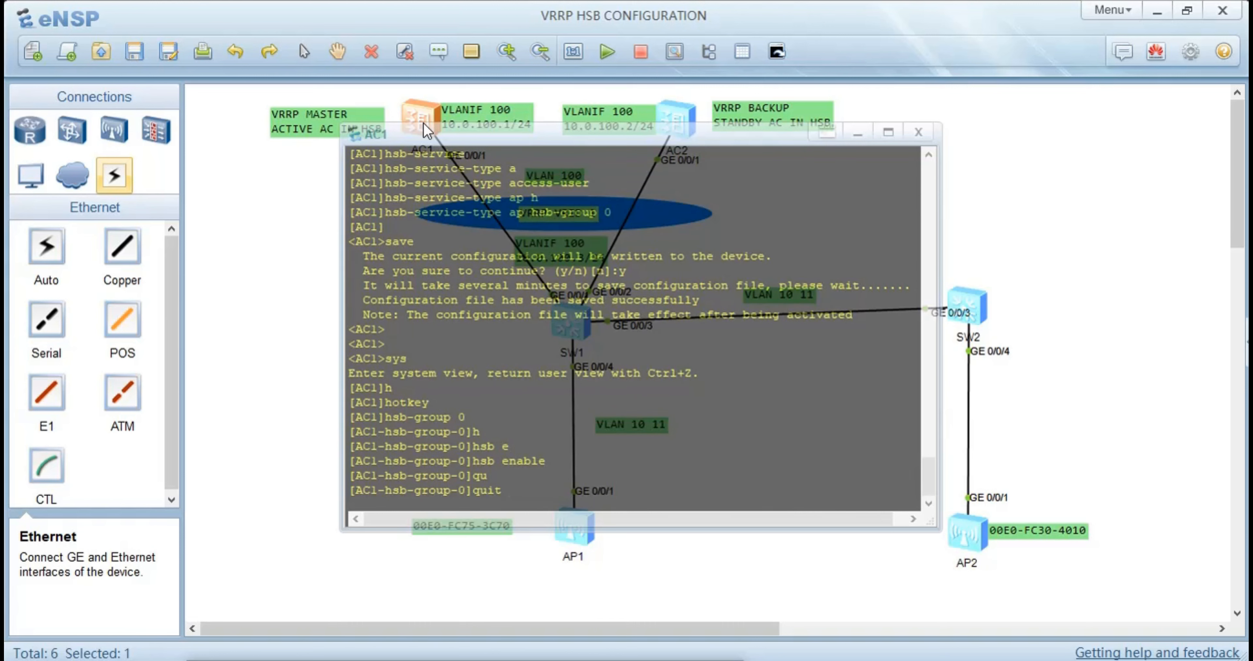
pyautogui.press('Return')
# Save AC1's configuration again from the user view with HSB group 0 enabled, confirming the write
pyautogui.hotkey('ctrl', 'z')
pyautogui.write('sa')
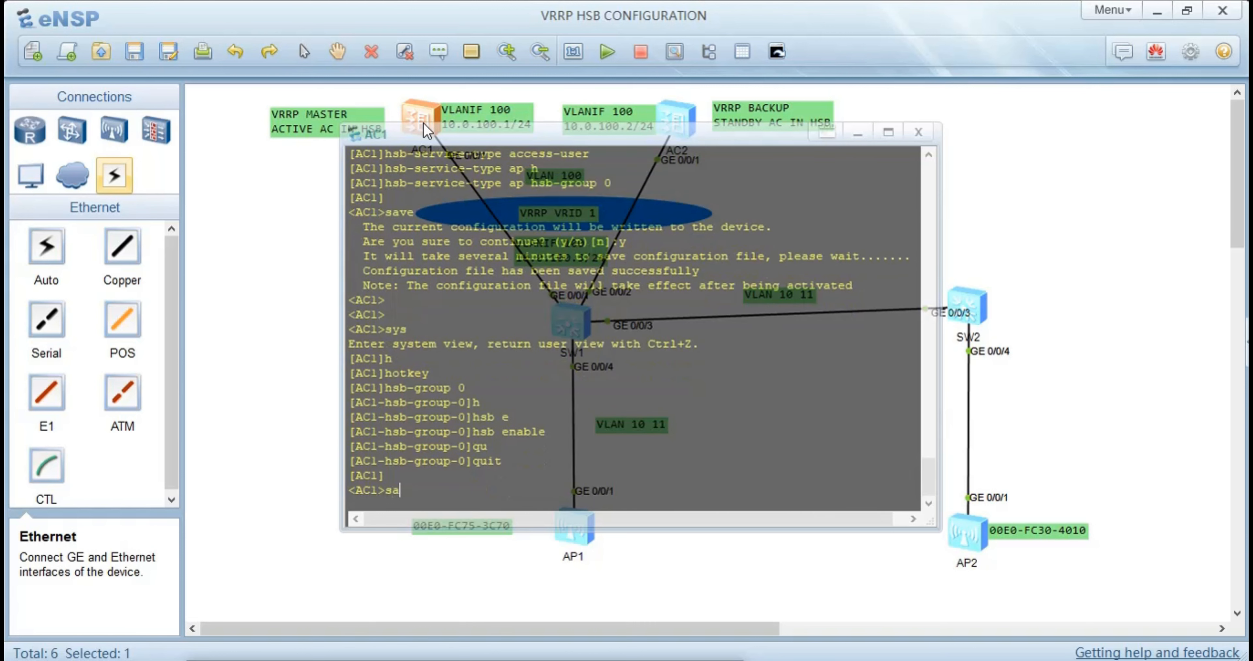
pyautogui.write('ve')
pyautogui.press('Return')
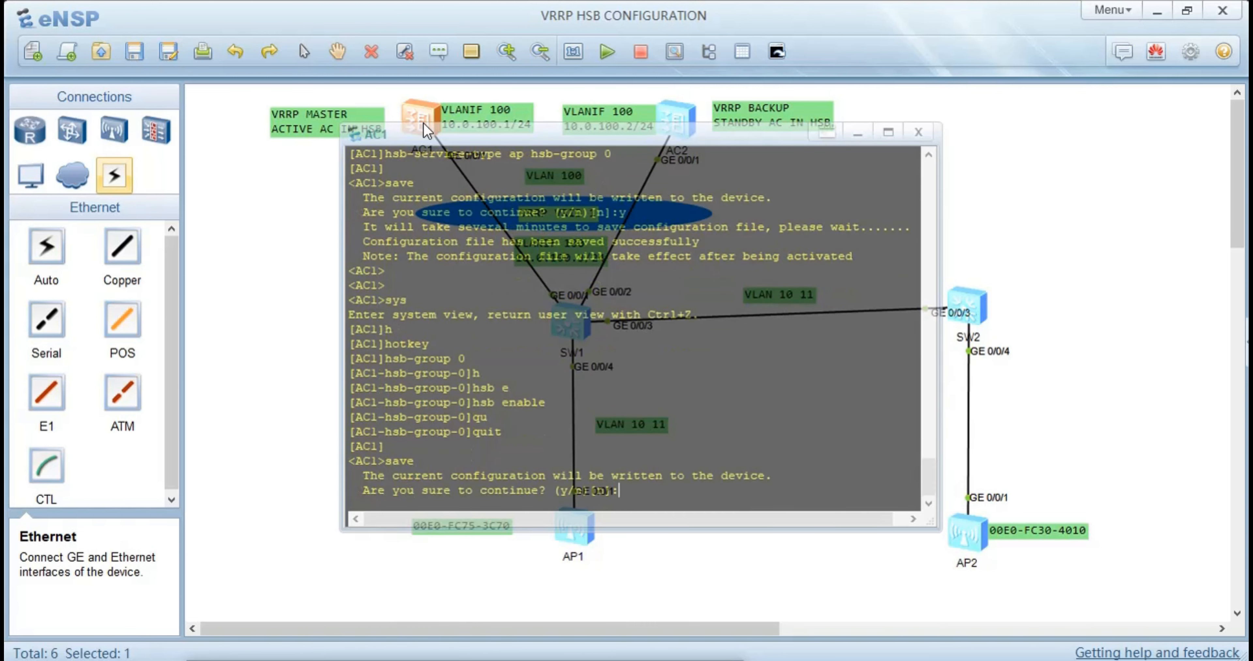
pyautogui.write('y')
pyautogui.press('Return')
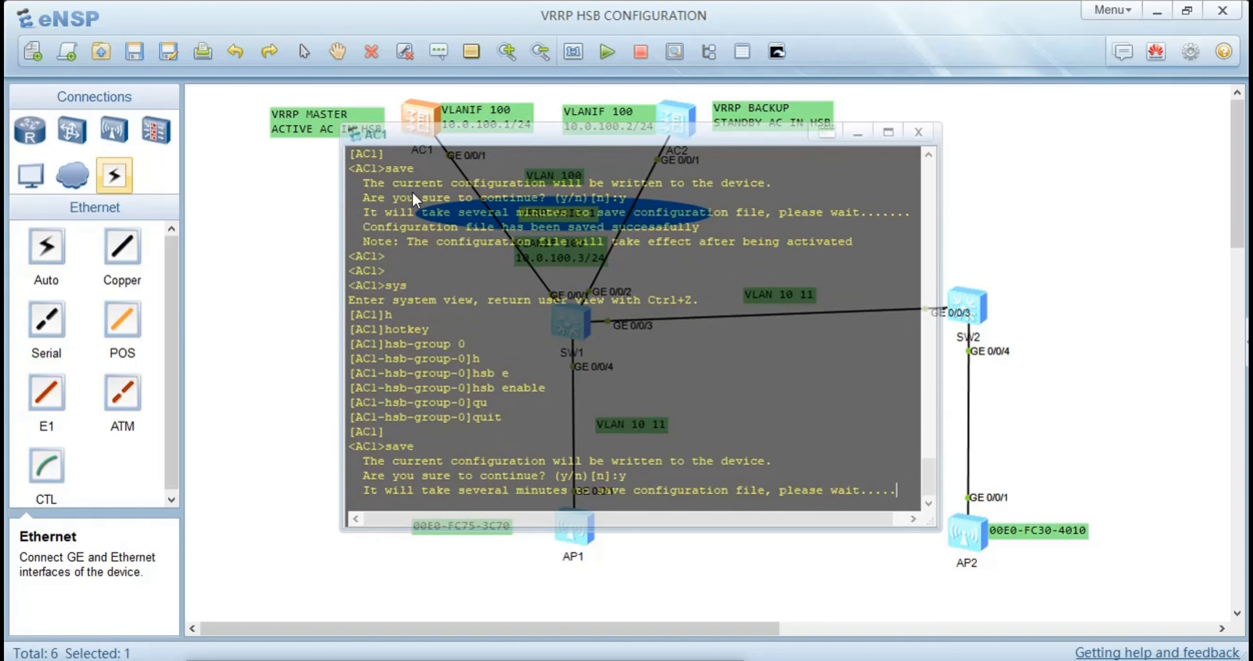
# Review the earlier HSB, VRRP and WLAN commands in AC1's console history back to the VAP profile binding
pyautogui.scroll(9, 554, 366)
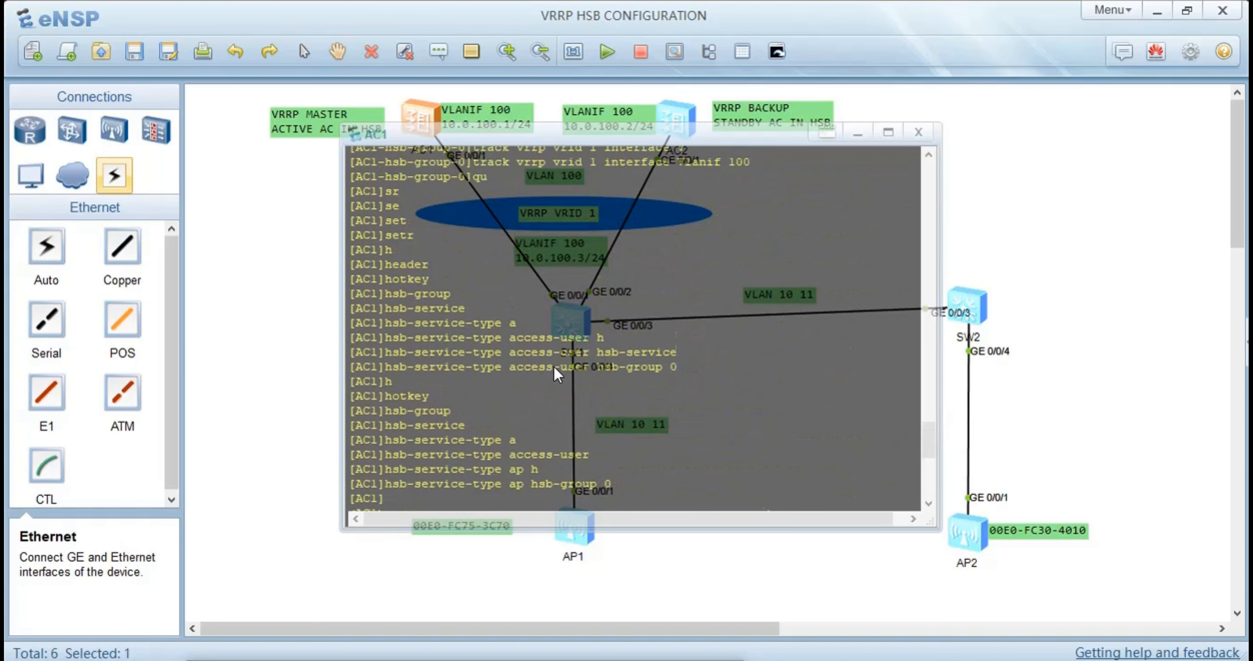
pyautogui.scroll(10, 554, 366)
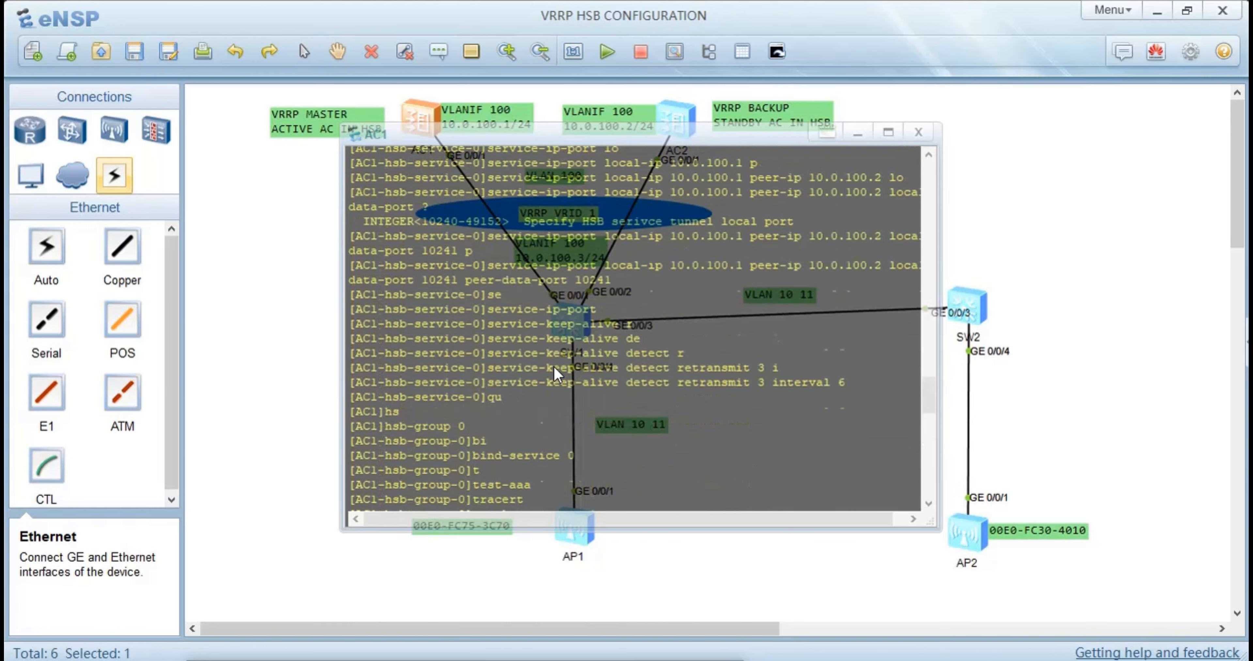
pyautogui.scroll(10, 554, 366)
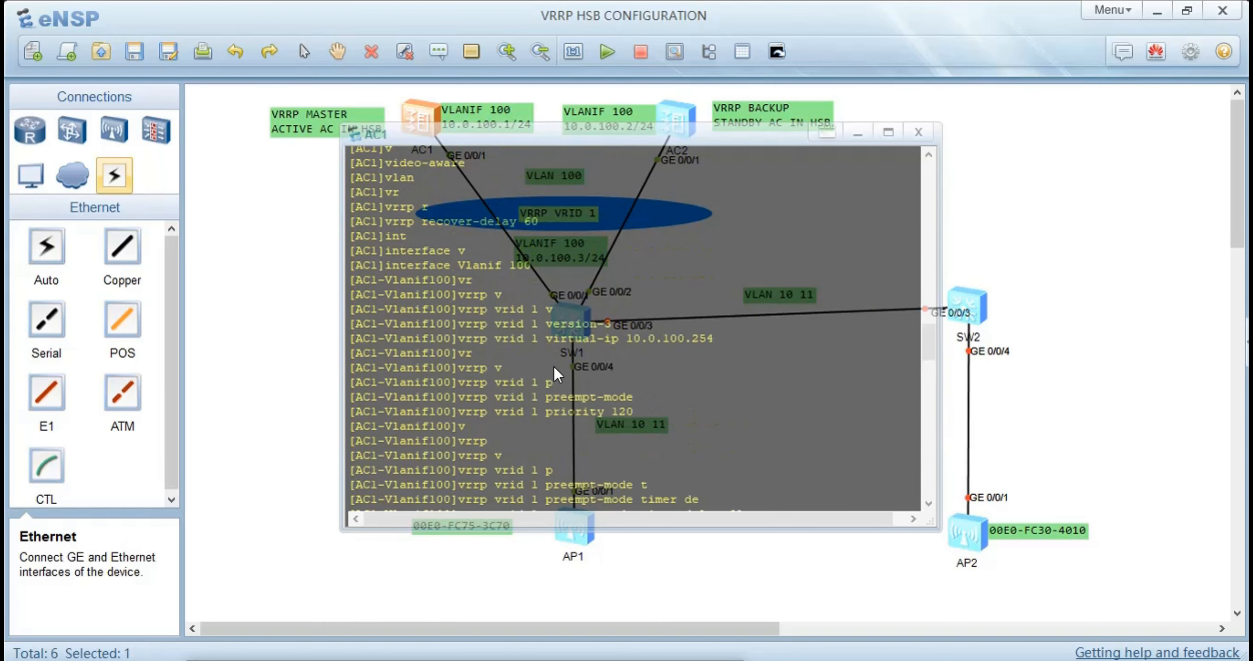
pyautogui.scroll(2, 554, 366)
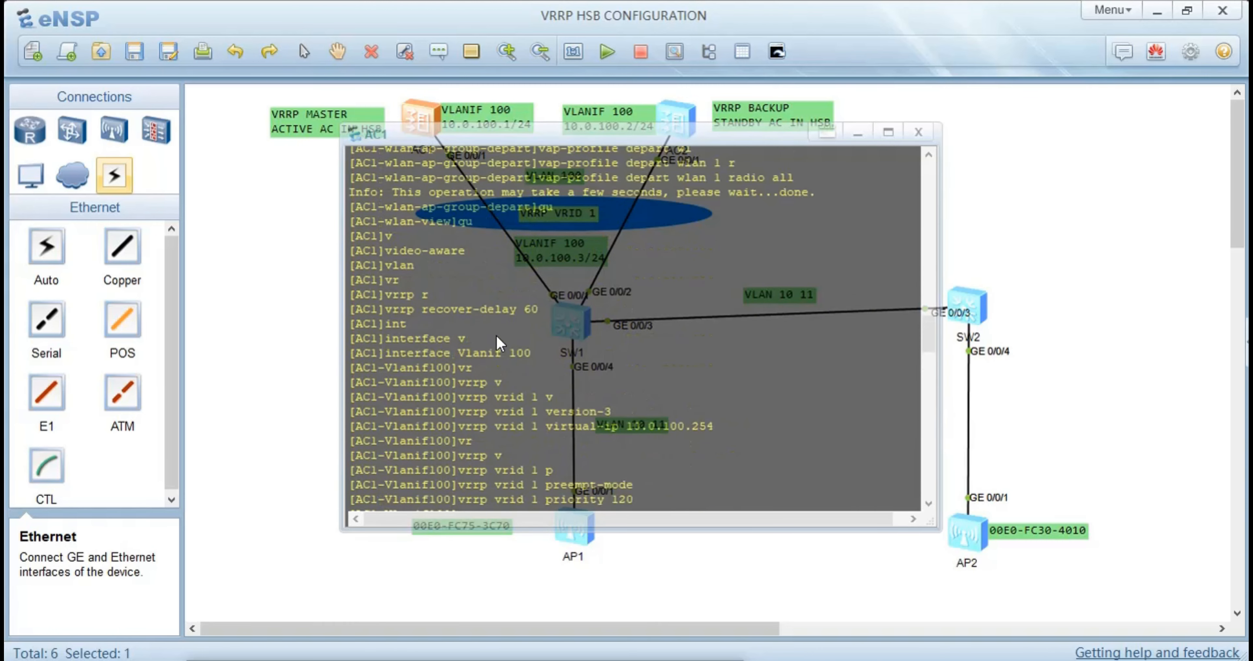
pyautogui.scroll(2, 512, 343)
pyautogui.scroll(2, 511, 343)
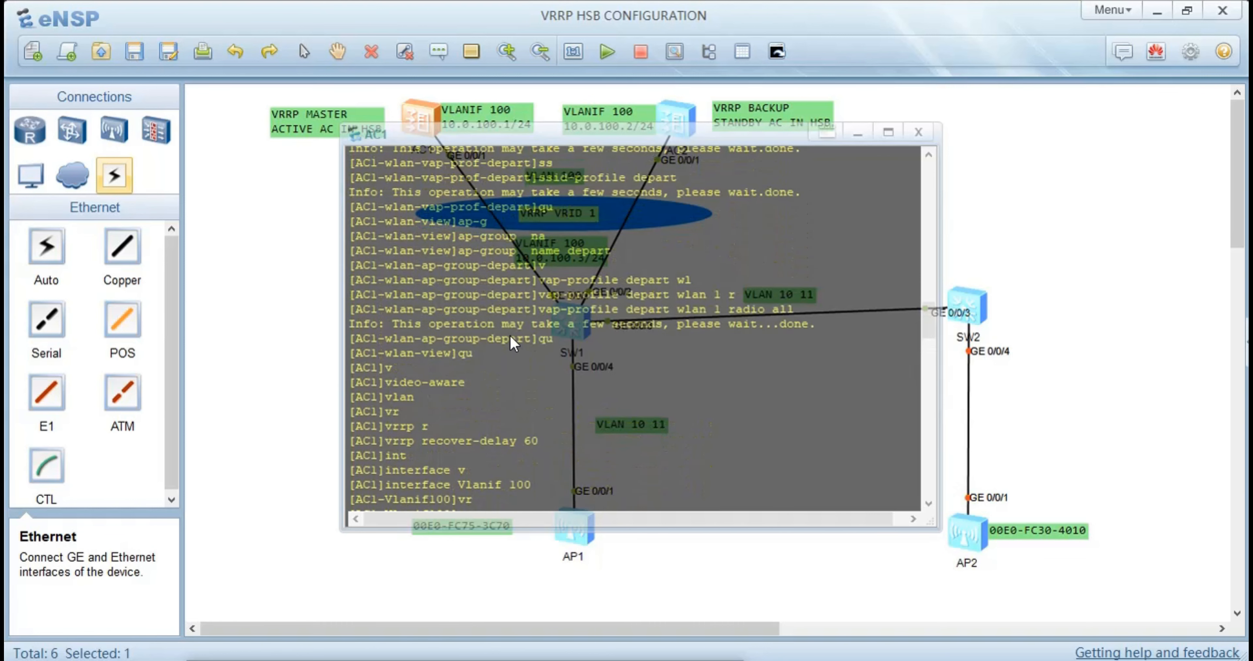
# Switch to AC2's console, clear the leftover command and set the VRRP recovery delay to 60 in the system view
pyautogui.click(322, 281)
pyautogui.click(665, 121)
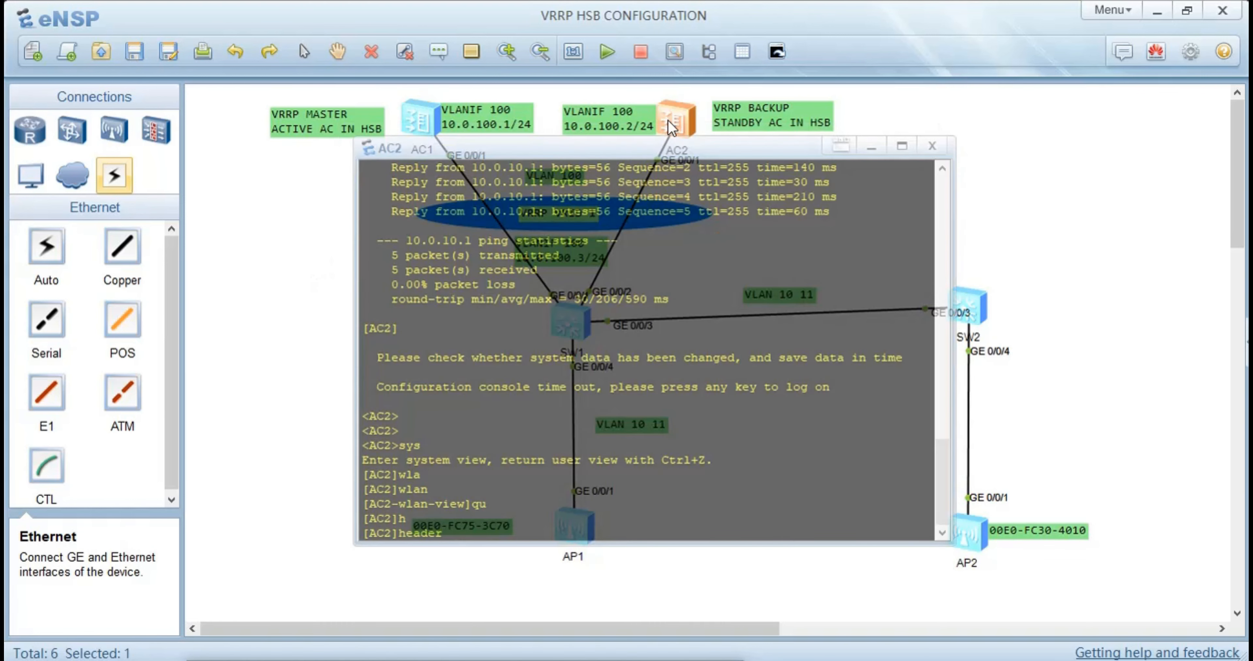
pyautogui.press('BackSpace')
pyautogui.press('BackSpace')
pyautogui.press('BackSpace')
pyautogui.press('BackSpace')
pyautogui.press('BackSpace')
pyautogui.press('BackSpace')
pyautogui.write('vr')
pyautogui.press('Tab')
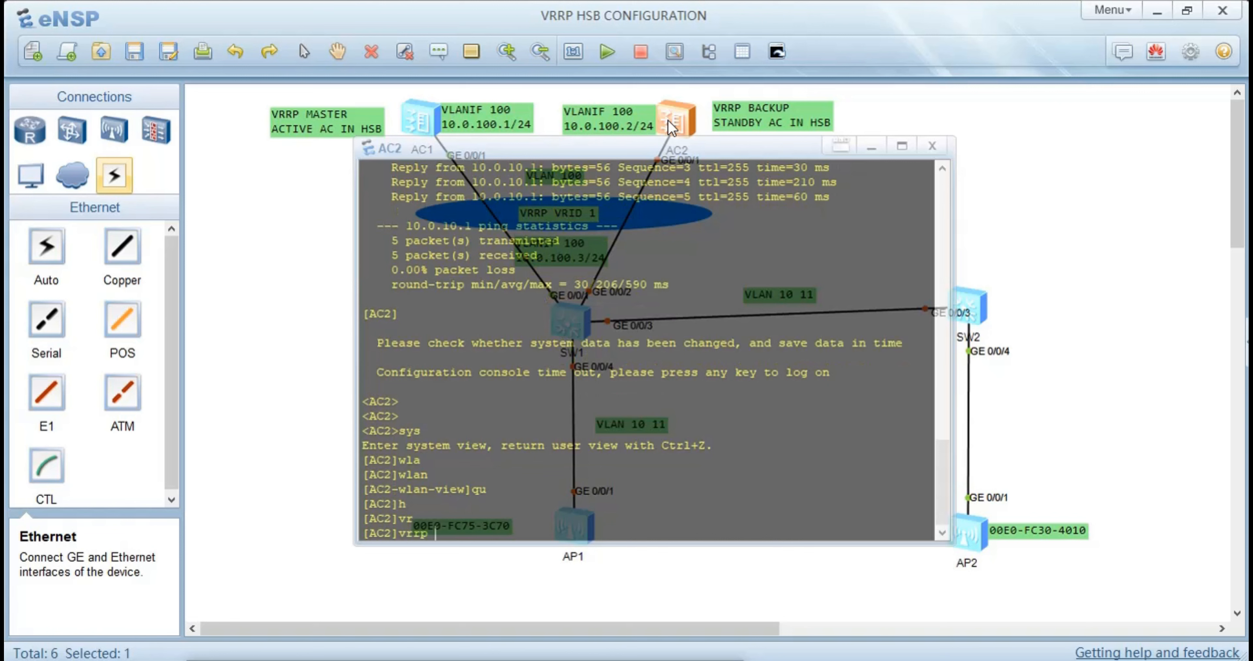
pyautogui.write('r')
pyautogui.press('Tab')
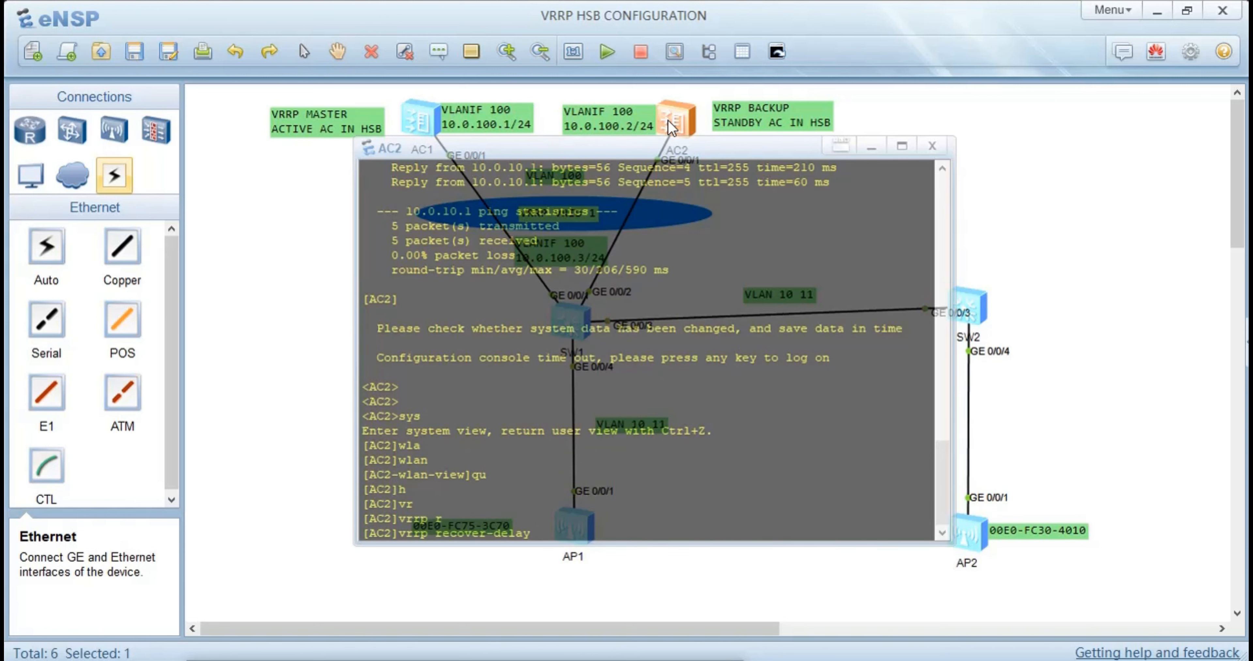
pyautogui.write('60')
pyautogui.press('Return')
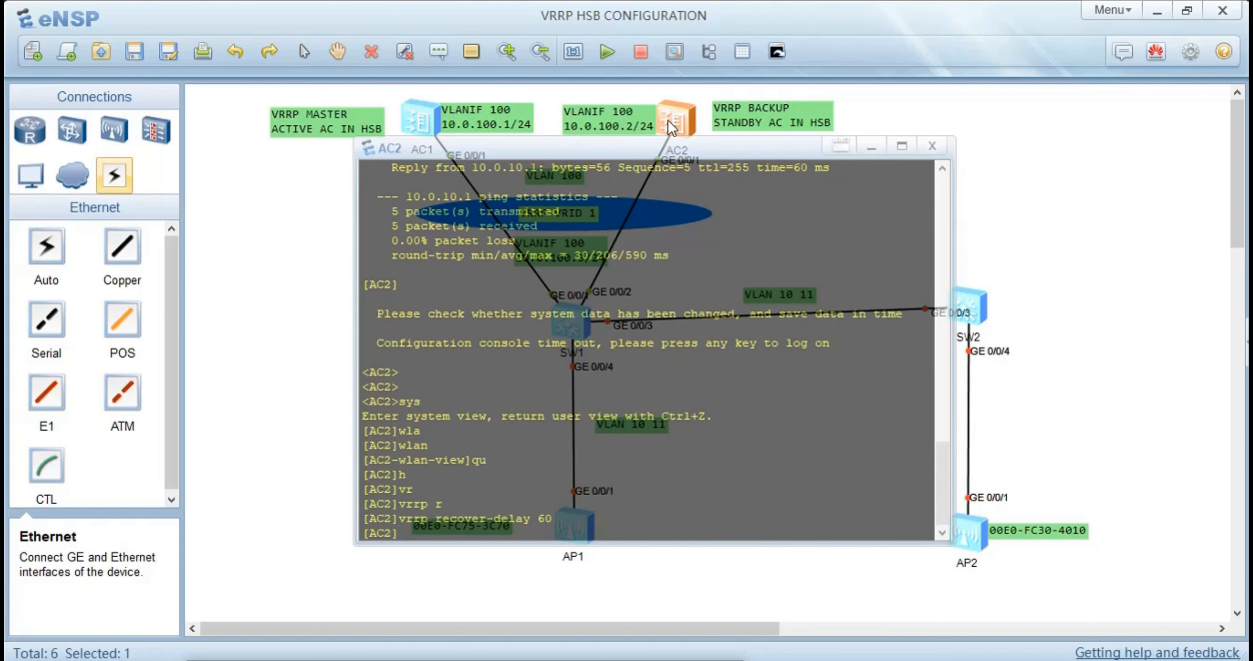
pyautogui.write('v')
pyautogui.press('Tab')
pyautogui.press('BackSpace')
pyautogui.press('BackSpace')
pyautogui.press('BackSpace')
pyautogui.press('BackSpace')
pyautogui.press('BackSpace')
pyautogui.press('BackSpace')
pyautogui.press('BackSpace')
pyautogui.press('BackSpace')
pyautogui.press('BackSpace')
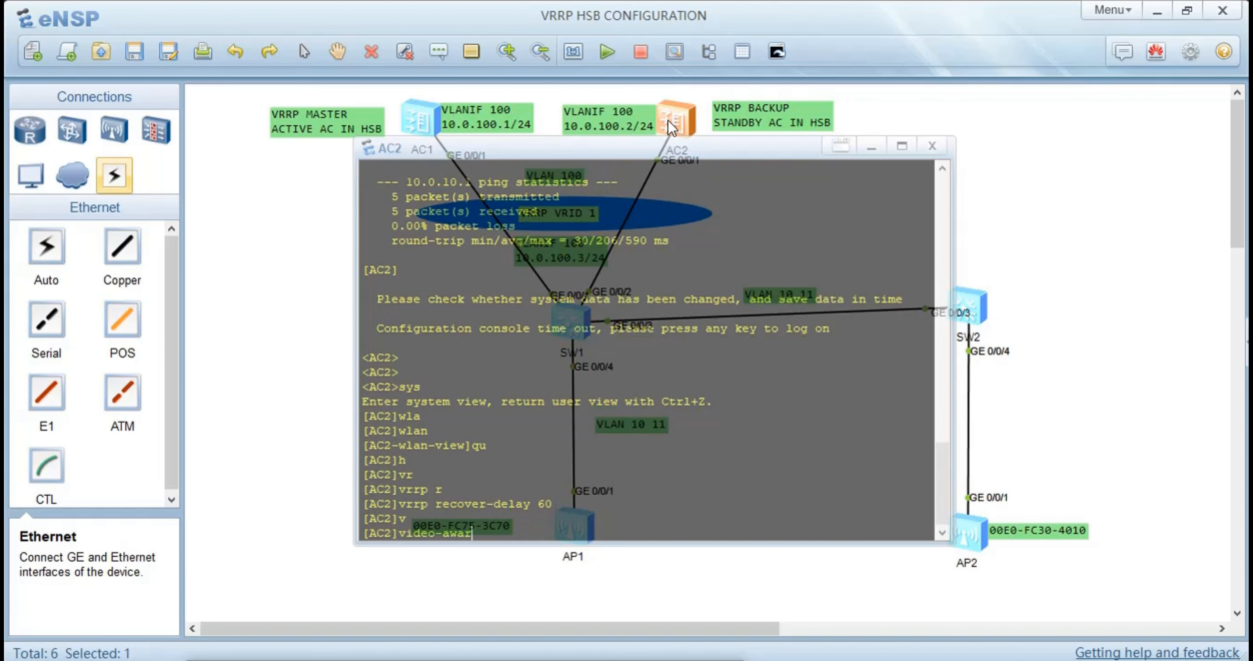
pyautogui.press('BackSpace')
pyautogui.press('BackSpace')
# Enter the interface view of Vlanif 100 on AC2
pyautogui.write('int')
pyautogui.press('Tab')
pyautogui.write('v')
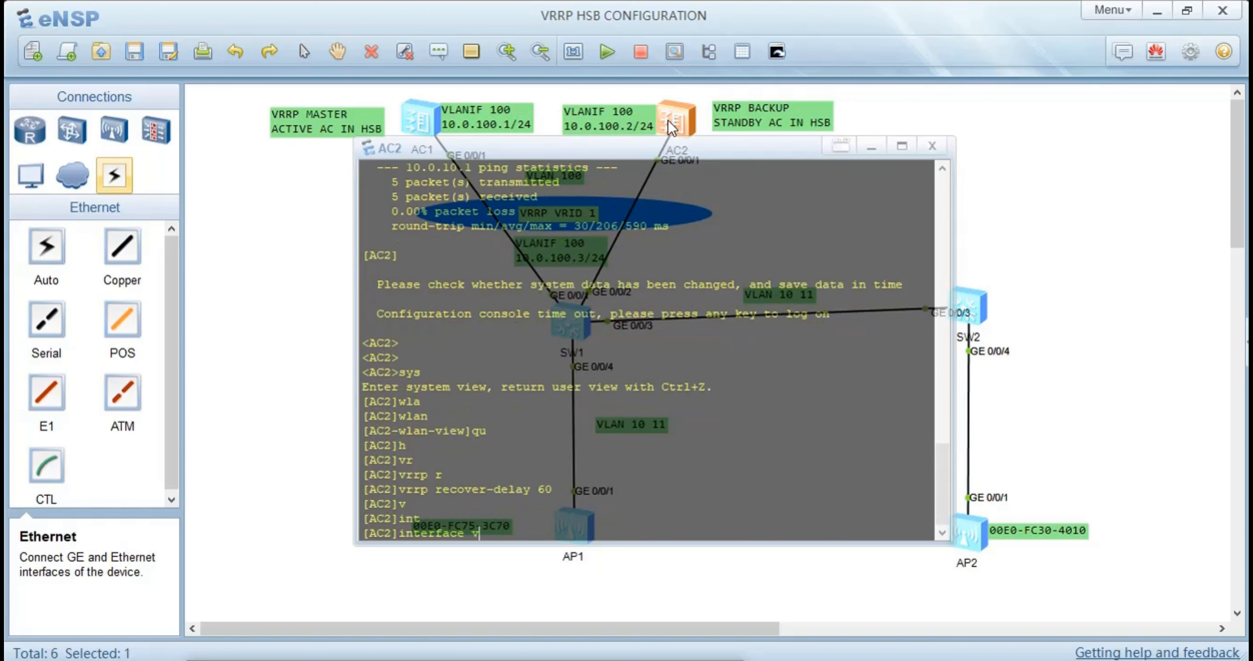
pyautogui.press('Tab')
pyautogui.write('100')
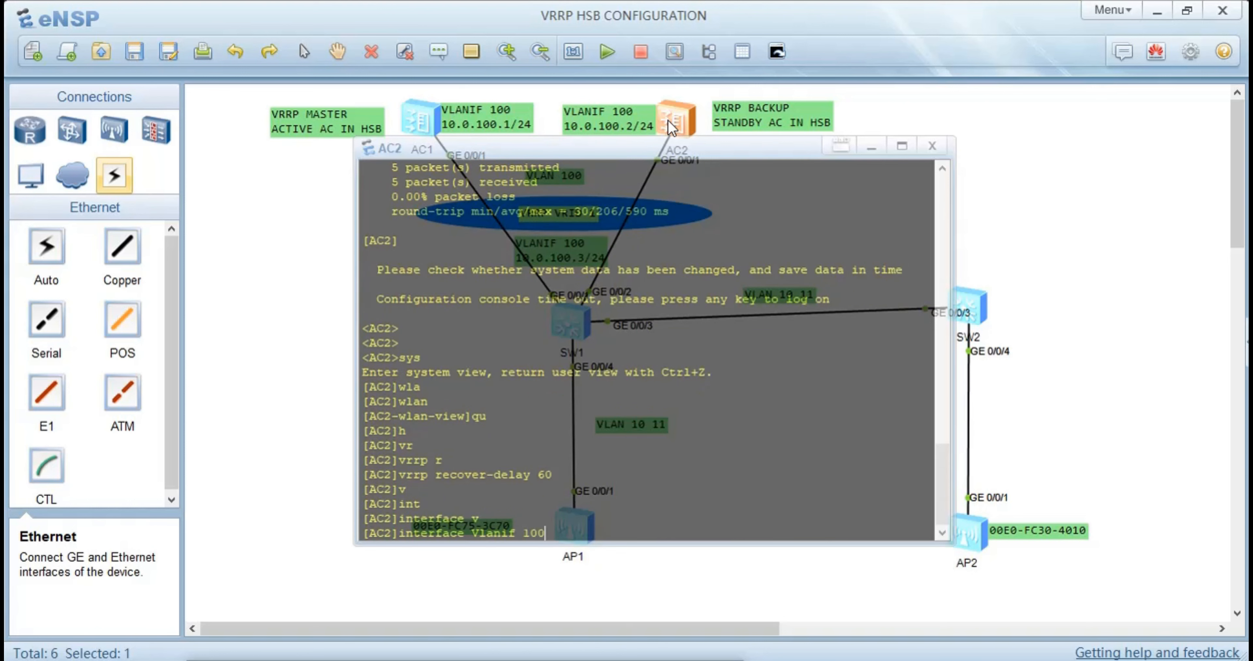
pyautogui.press('Return')
# Create VRRP group 1 on AC2's Vlanif 100 with the virtual IP address 10.0.100.254
pyautogui.write('v')
pyautogui.press('Tab')
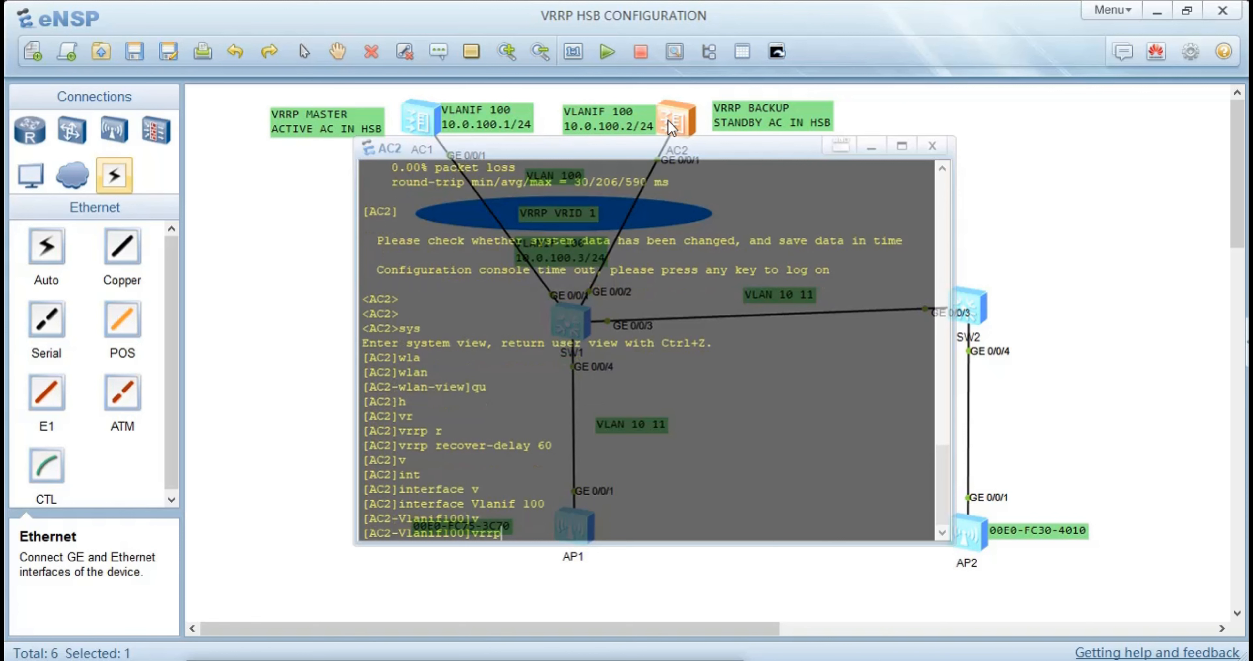
pyautogui.write('v')
pyautogui.press('Tab')
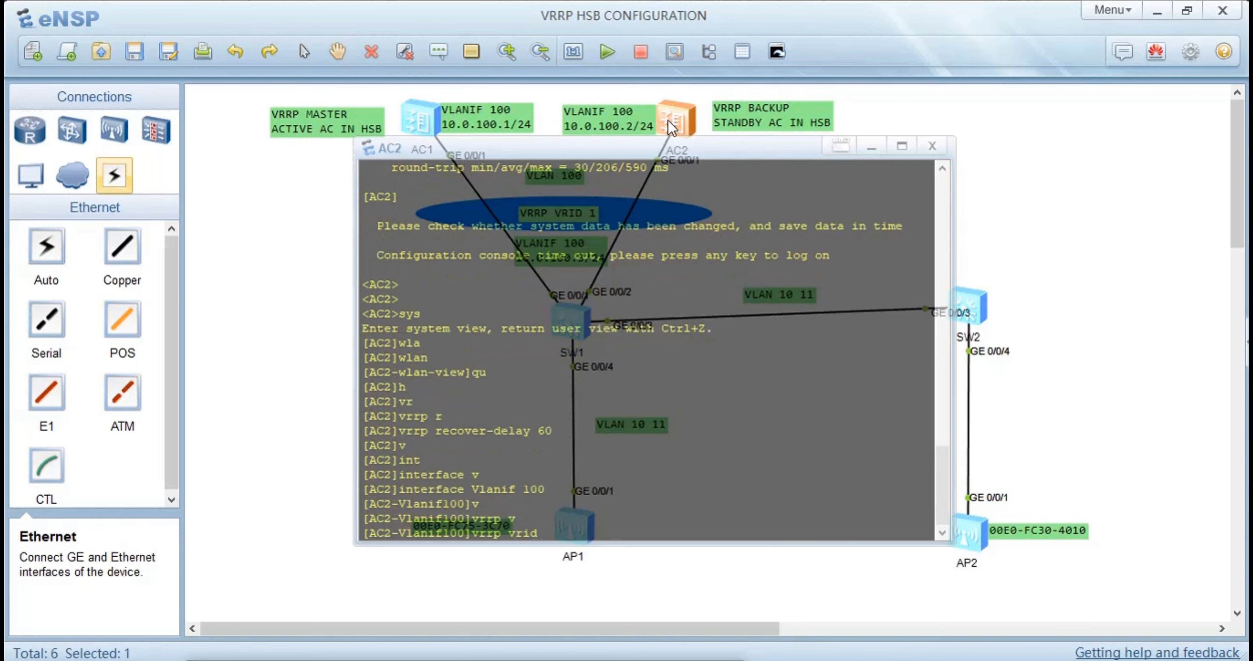
pyautogui.write('v')
pyautogui.press('Tab')
pyautogui.press('BackSpace')
pyautogui.write('1 ')
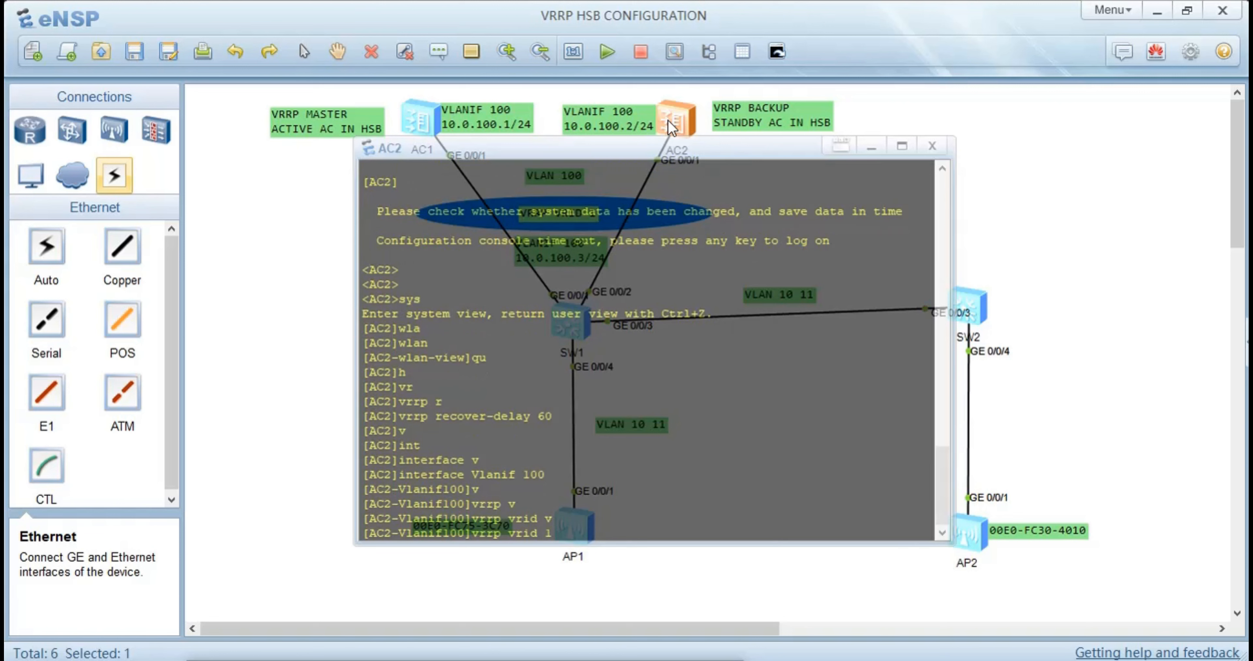
pyautogui.write('v')
pyautogui.press('Tab')
pyautogui.press('Tab')
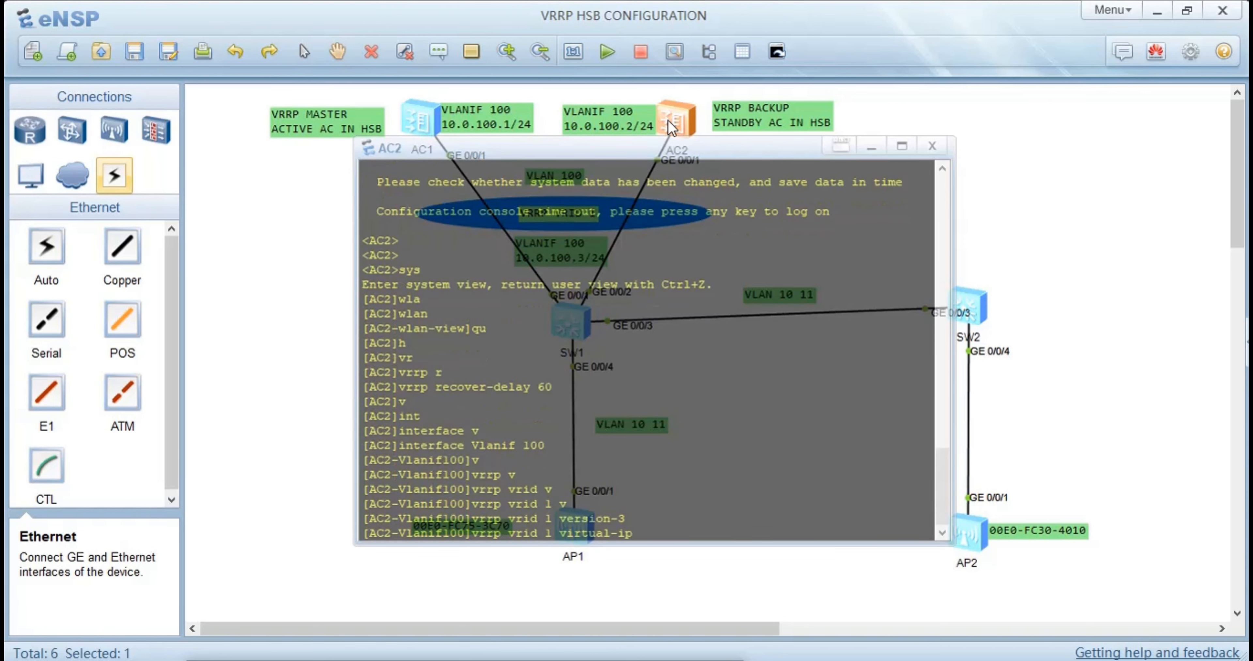
pyautogui.write('10.0.100.254')
pyautogui.press('Return')
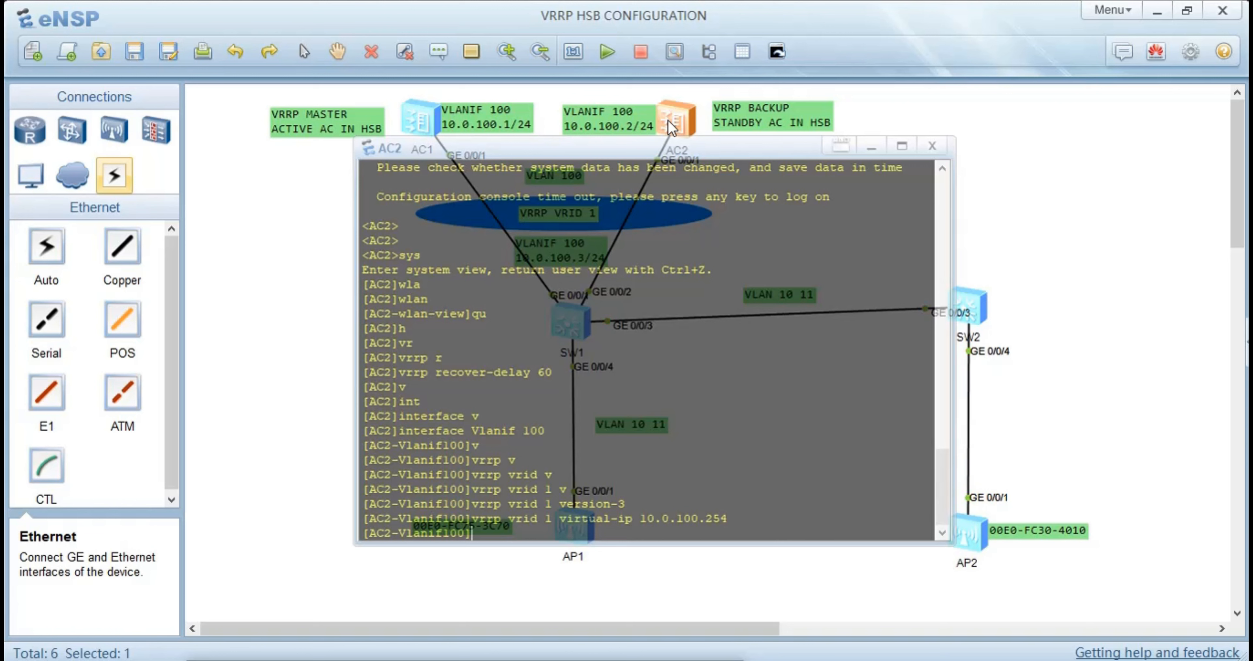
# Set the preempt-mode timer delay of VRRP group 1 on AC2 to 60
pyautogui.write('v')
pyautogui.press('Tab')
pyautogui.write('v')
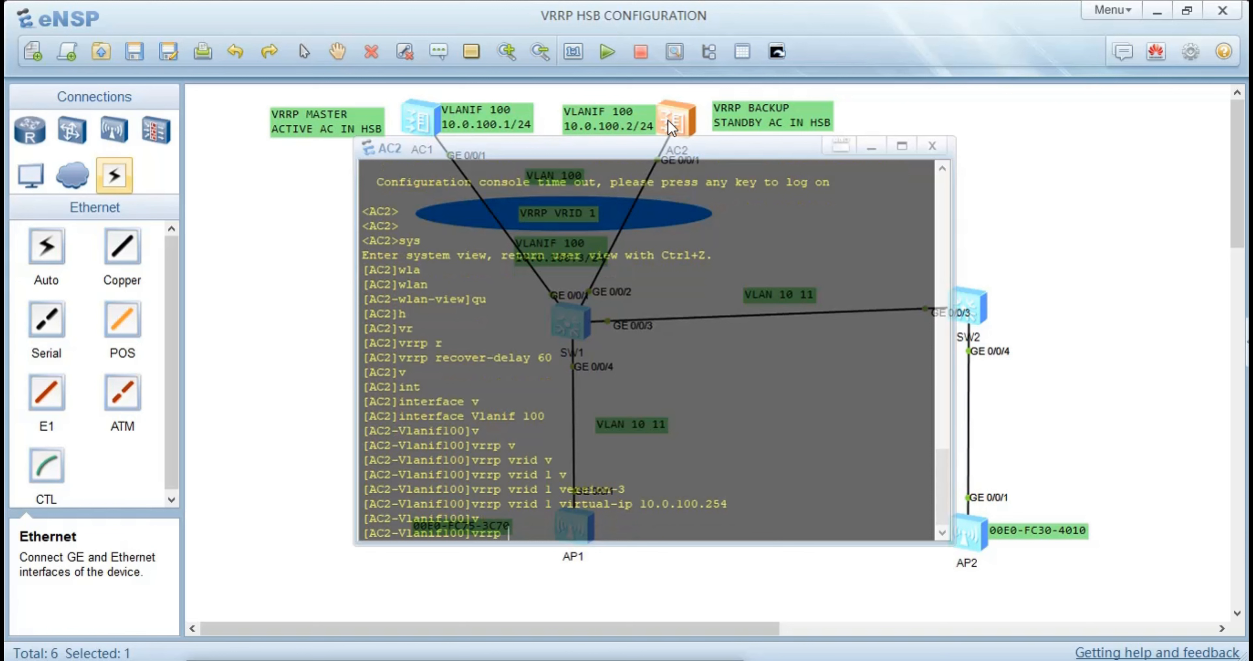
pyautogui.press('Tab')
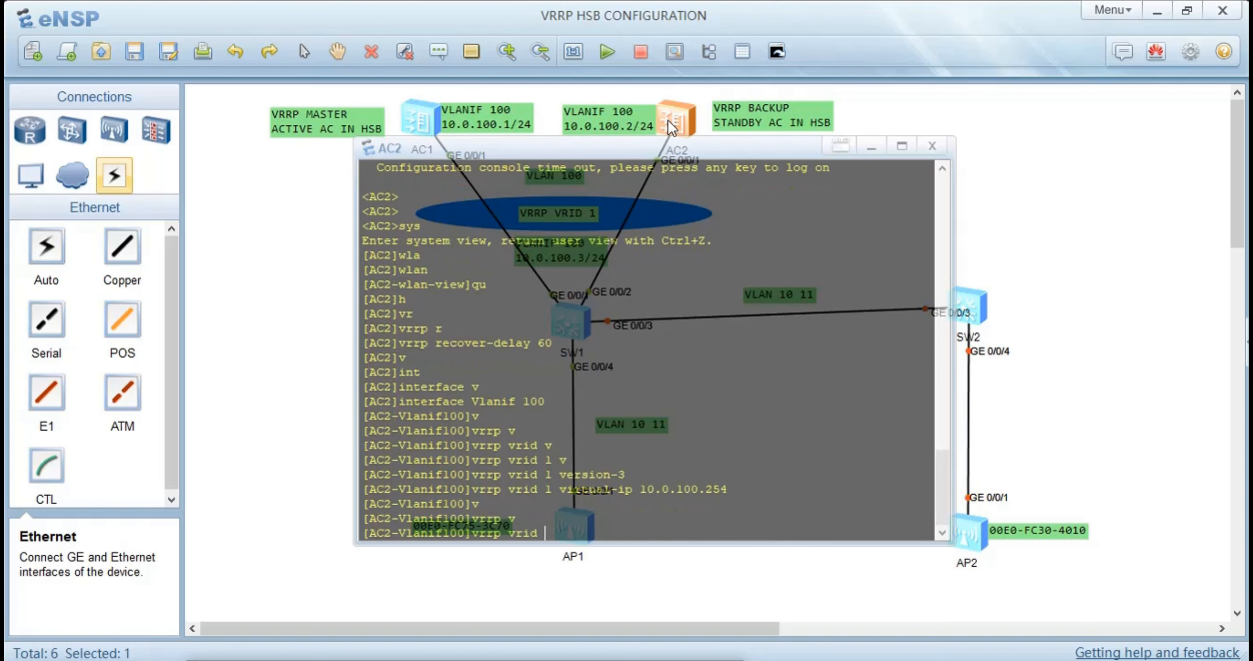
pyautogui.write('p')
pyautogui.press('Tab')
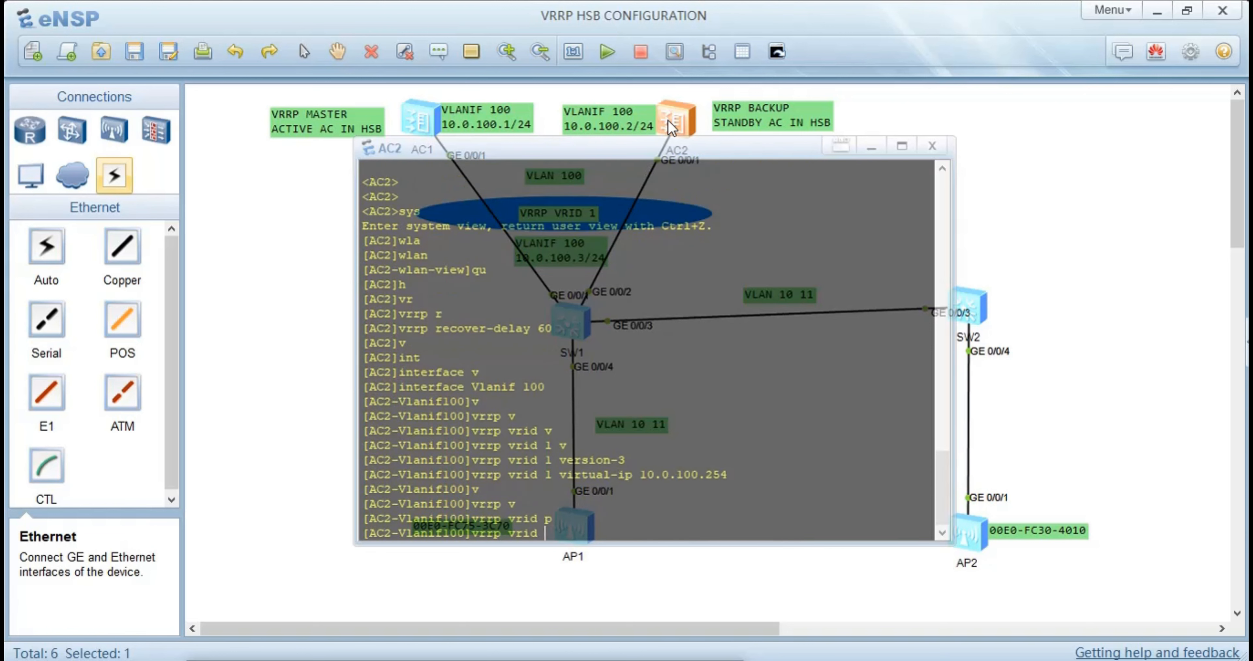
pyautogui.write('1 p')
pyautogui.press('Tab')
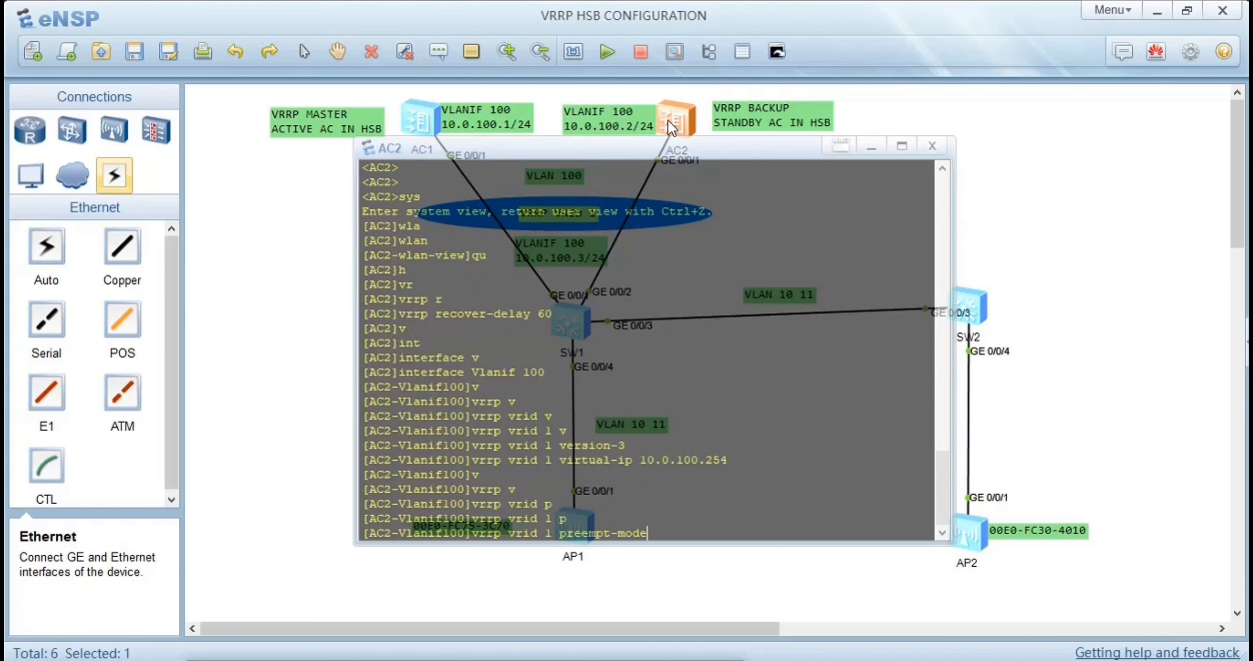
pyautogui.write('t')
pyautogui.press('Tab')
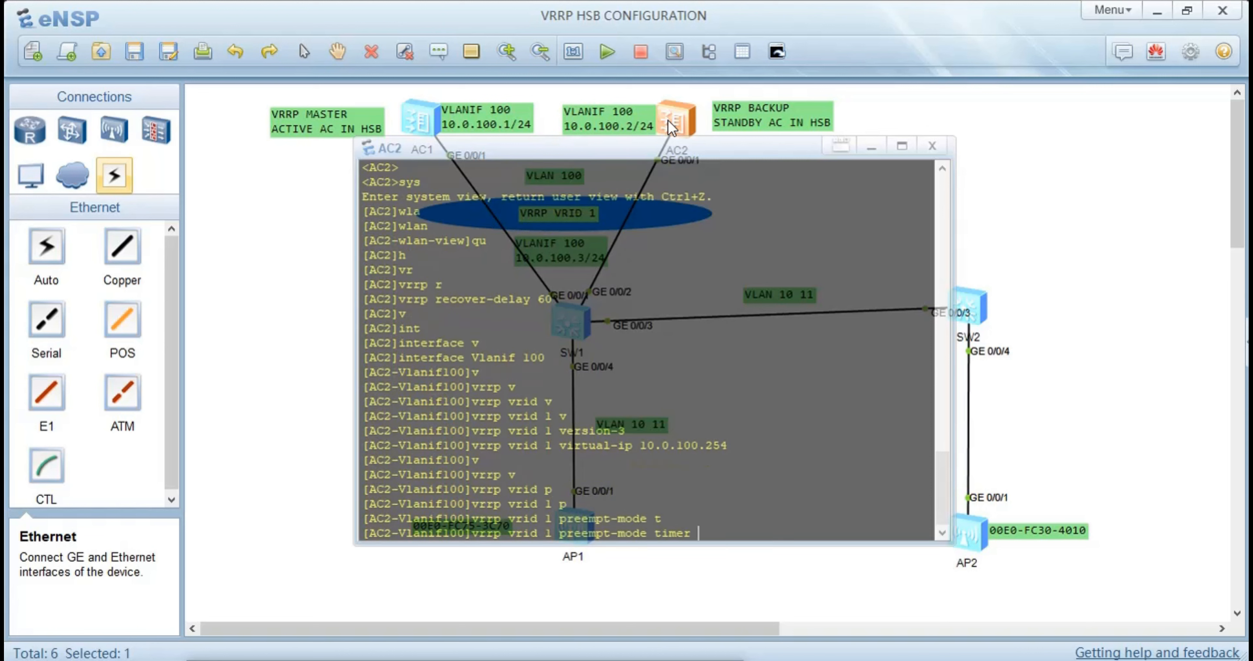
pyautogui.write('de')
pyautogui.press('Tab')
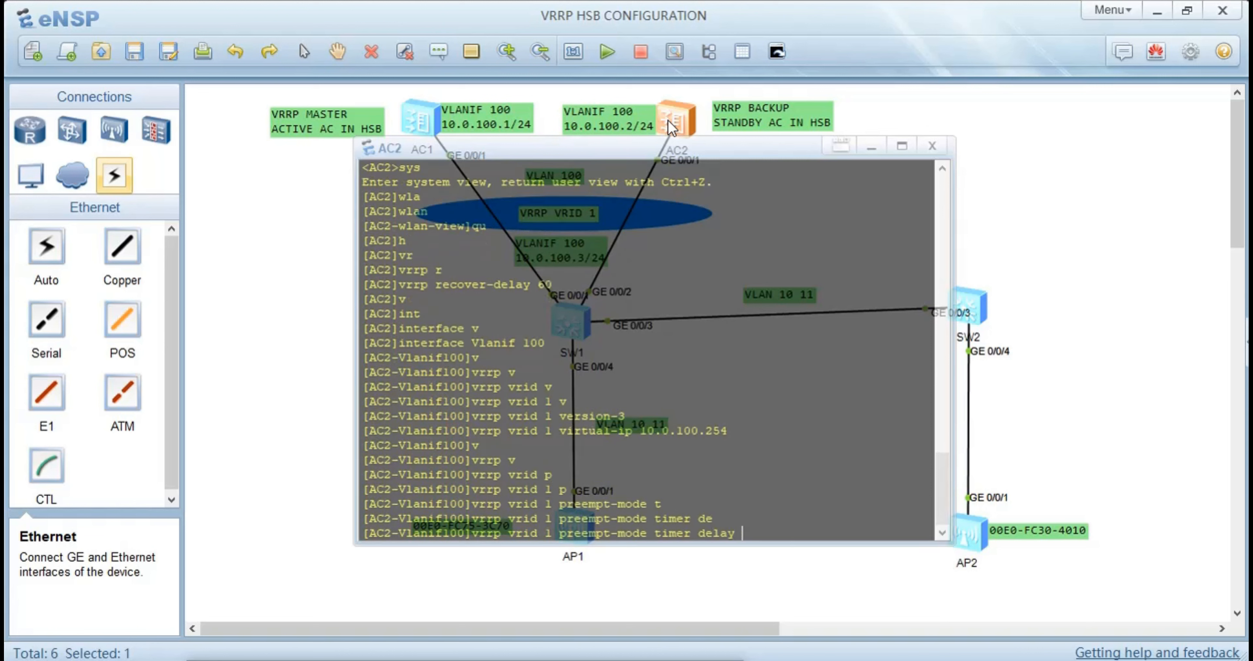
pyautogui.write('60')
pyautogui.press('Return')
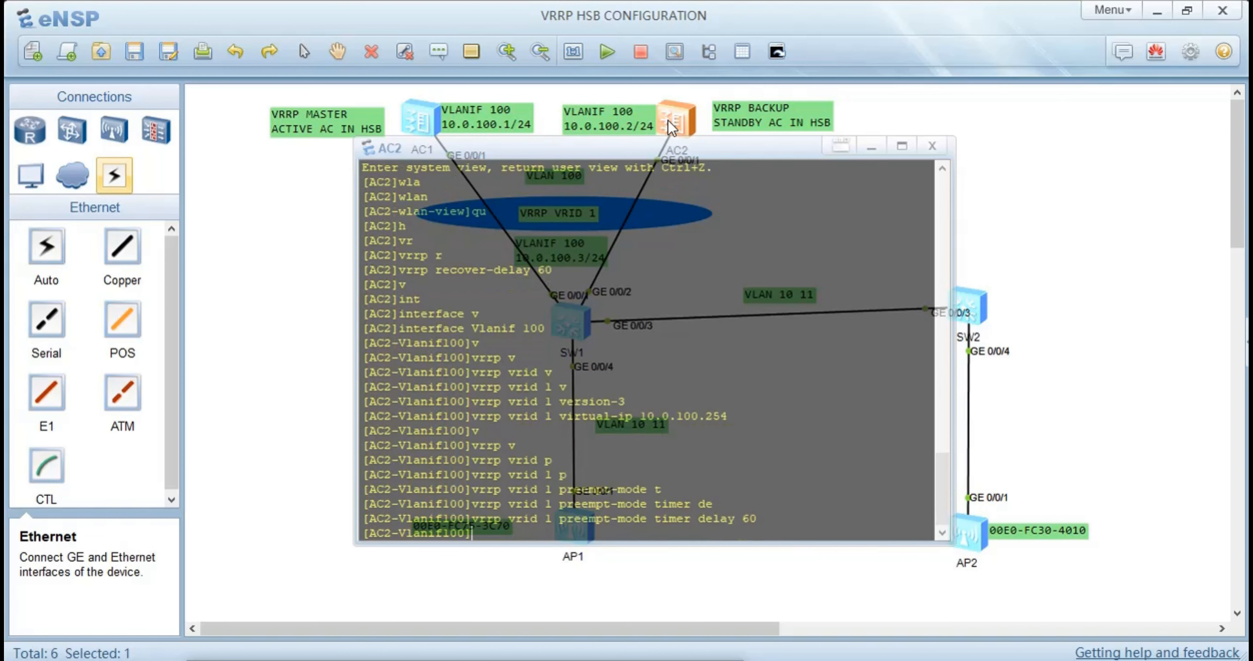
# Configure VRID 1 as the admin VRRP group on AC2's Vlanif 100 and return to the system view
pyautogui.write('a')
pyautogui.press('Tab')
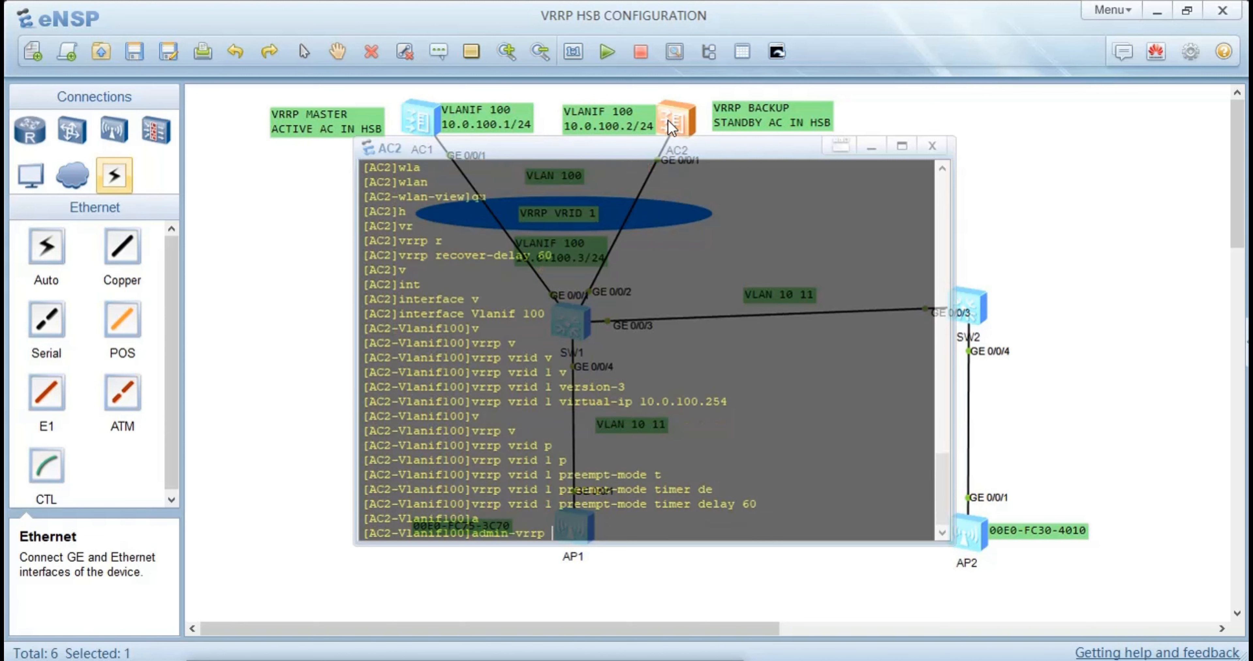
pyautogui.press('Tab')
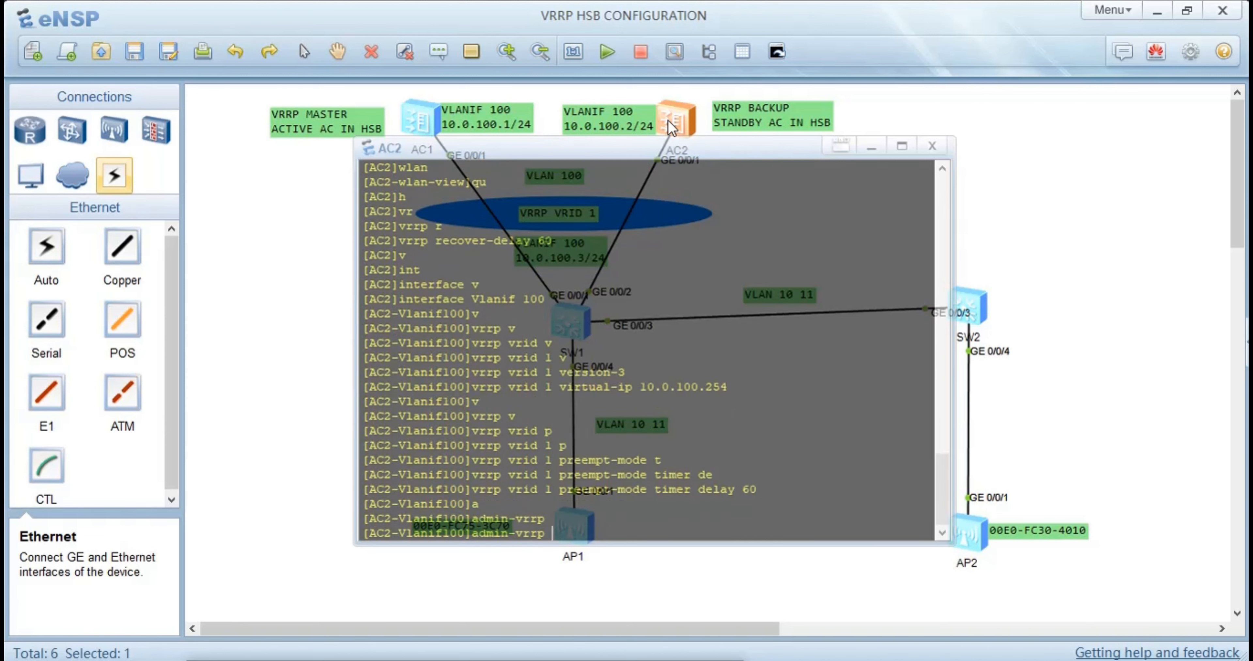
pyautogui.write('v')
pyautogui.press('Tab')
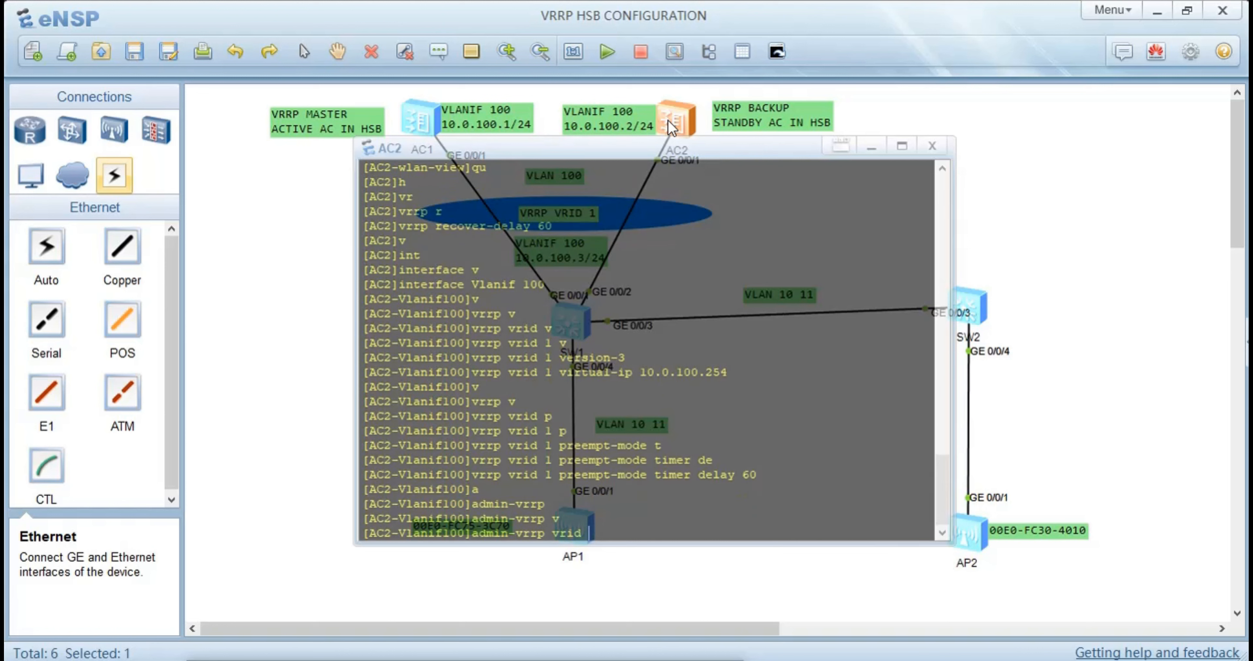
pyautogui.write('1')
pyautogui.press('Return')
pyautogui.write('qu')
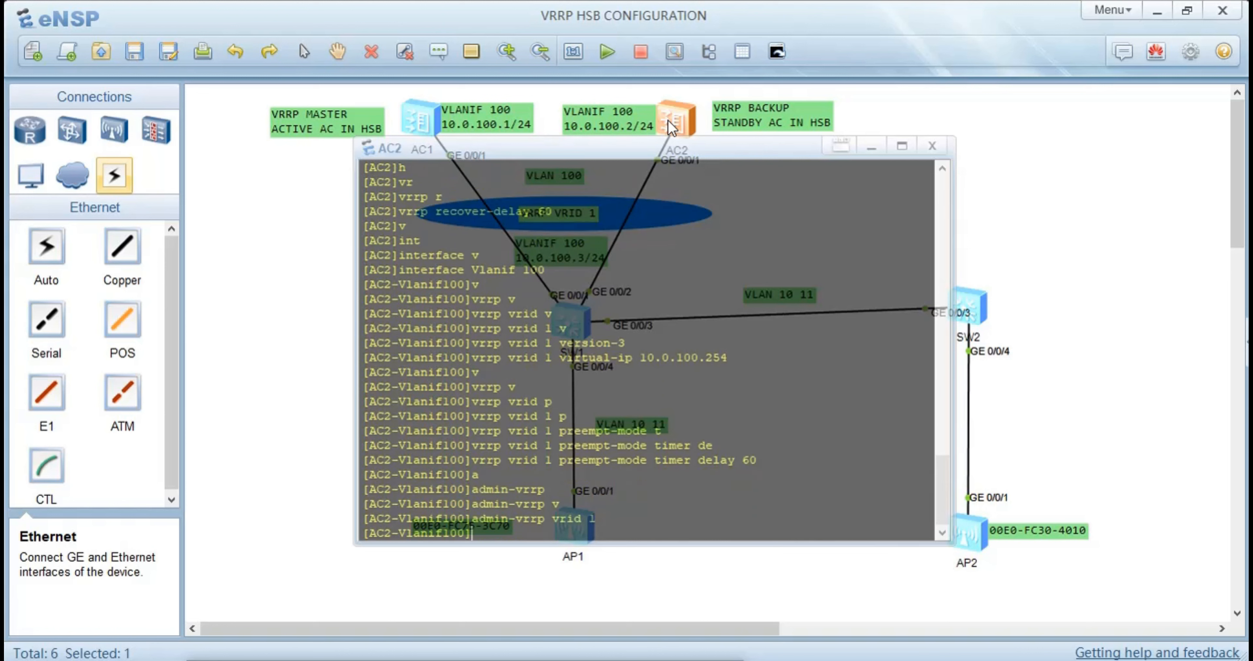
pyautogui.press('Return')
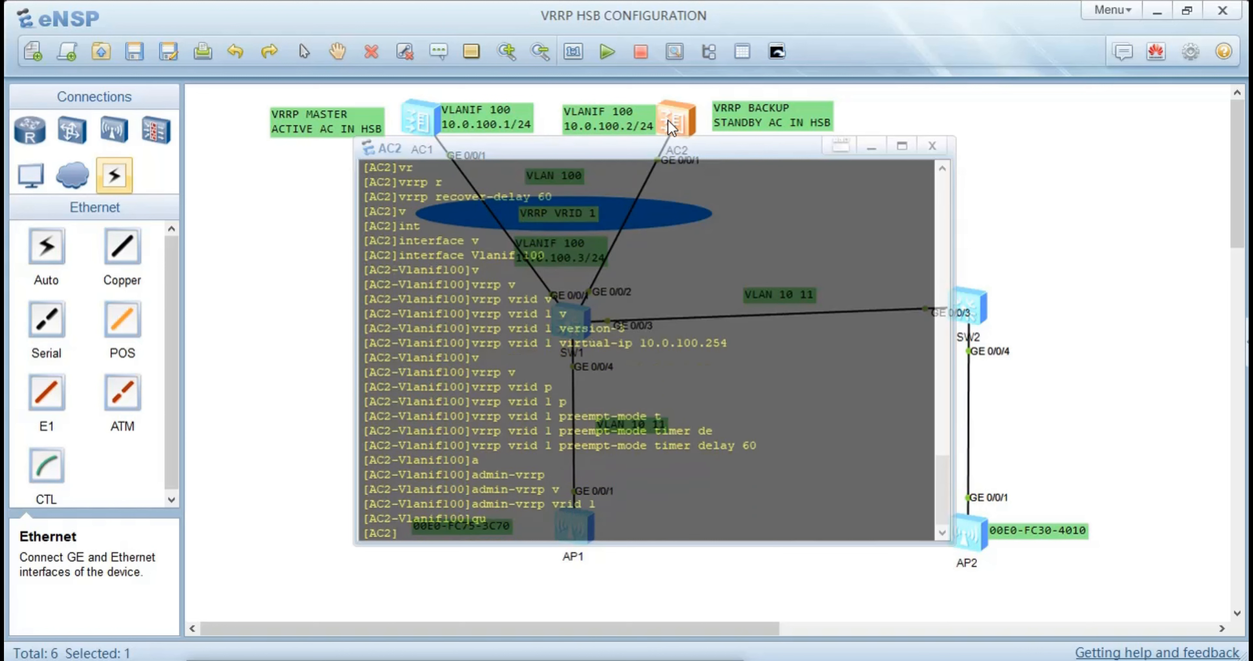
# Create HSB service 0 on AC2 and enter its view
pyautogui.write('h')
pyautogui.press('Tab')
pyautogui.press('Tab')
pyautogui.press('Tab')
pyautogui.press('Tab')
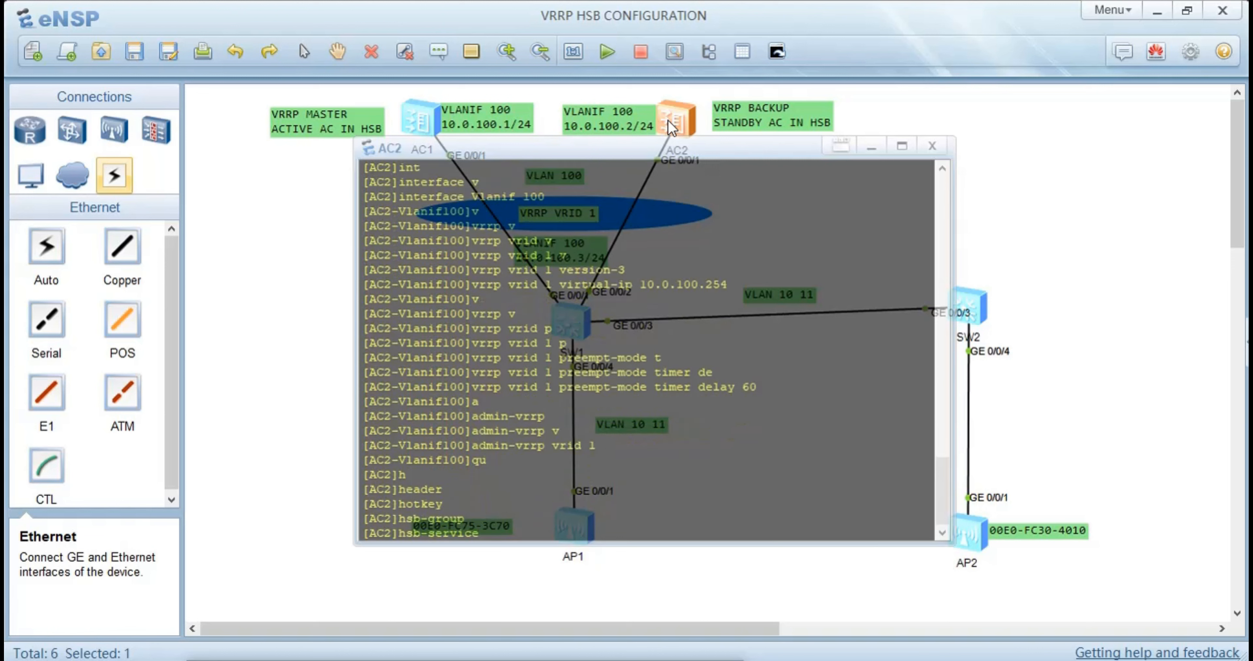
pyautogui.write('0')
pyautogui.press('Return')
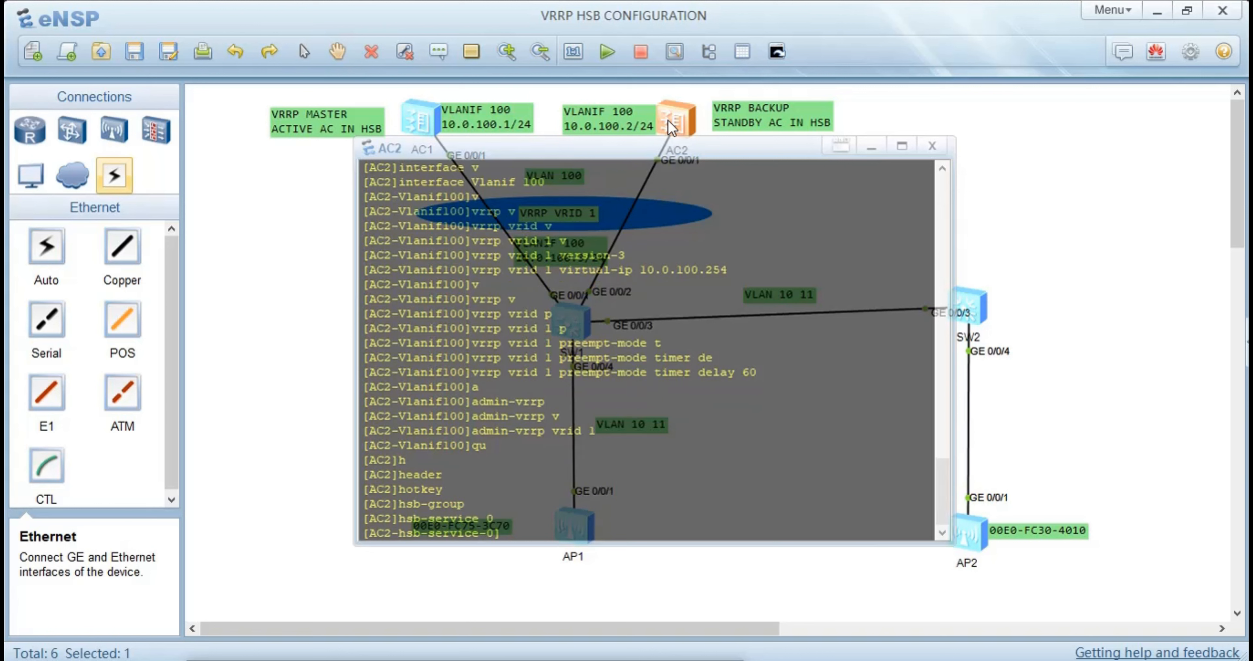
pyautogui.write('lo')
pyautogui.press('Tab')
pyautogui.press('BackSpace')
pyautogui.press('BackSpace')
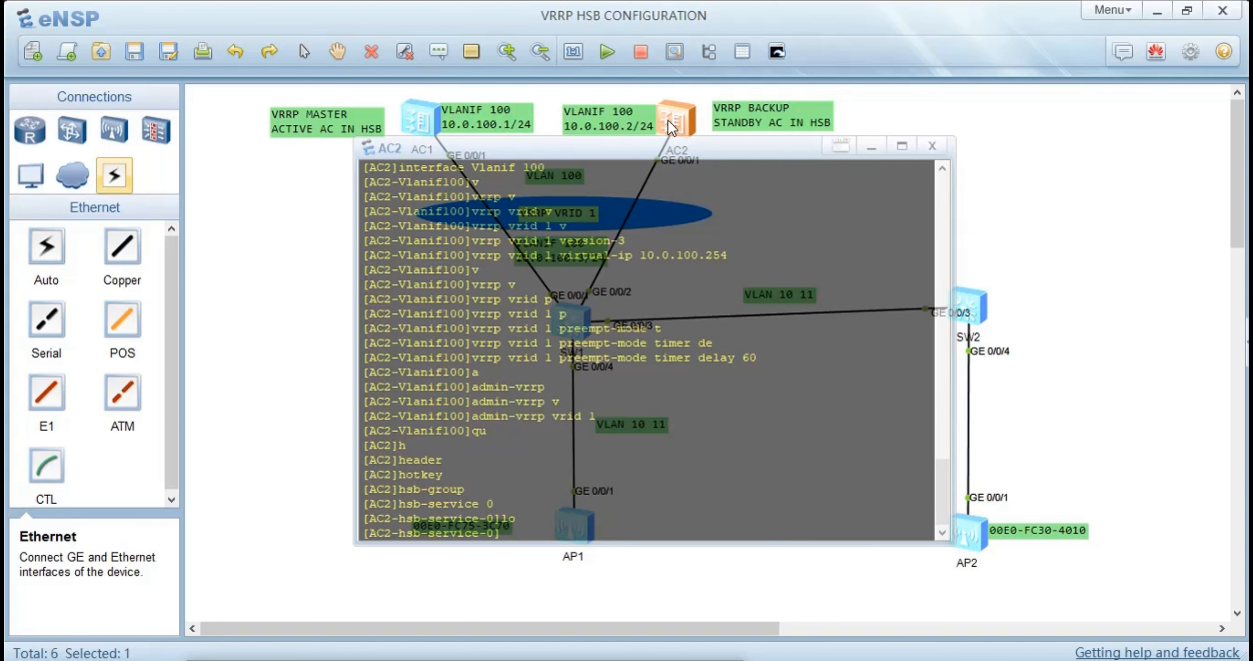
# Enter the service IP and port command for HSB service 0 on AC2 with the local IP address 10.0.100.2
pyautogui.write('s')
pyautogui.press('Tab')
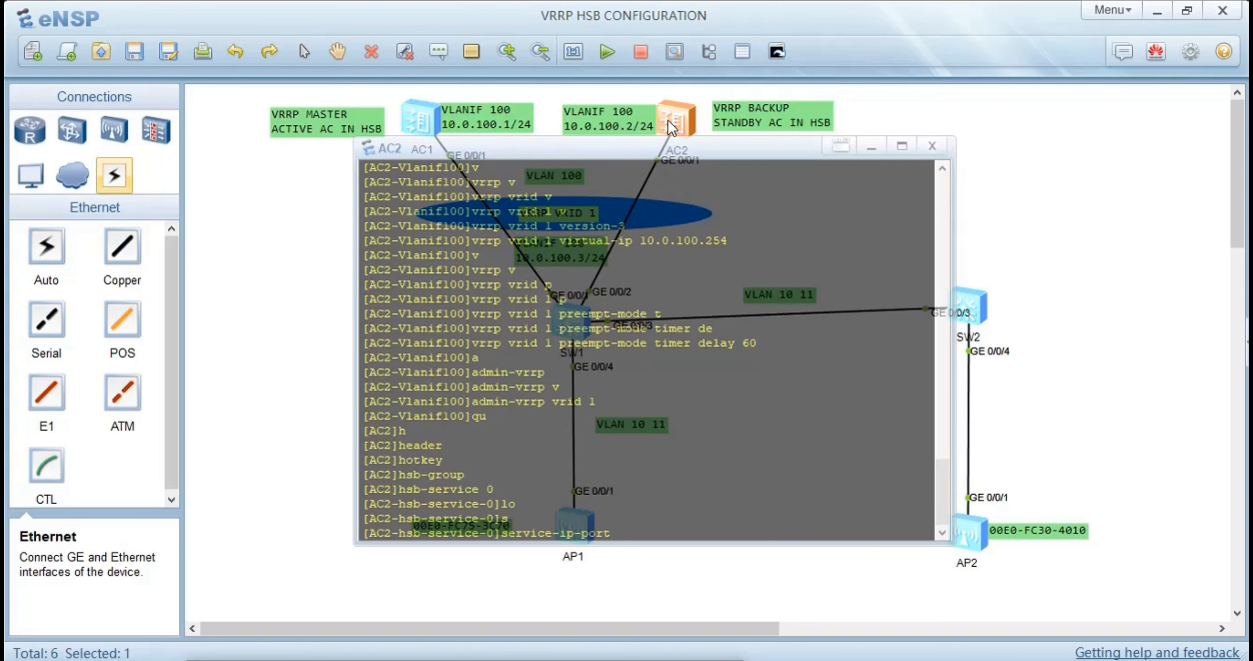
pyautogui.write('lo')
pyautogui.press('Tab')
pyautogui.write('l')
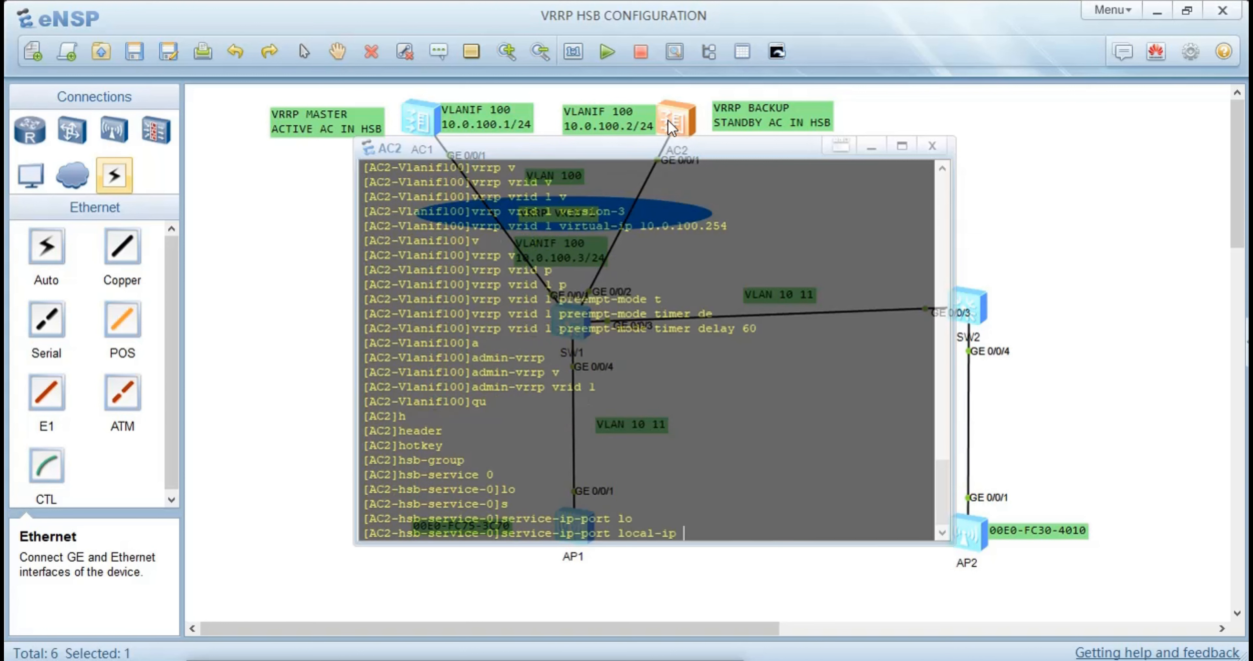
pyautogui.write('0.')
pyautogui.write('0.0')
pyautogui.press('BackSpace')
pyautogui.write('100.2 se')
# Add the peer IP address 10.0.100.1 to the HSB service 0 IP and port command
pyautogui.press('Tab')
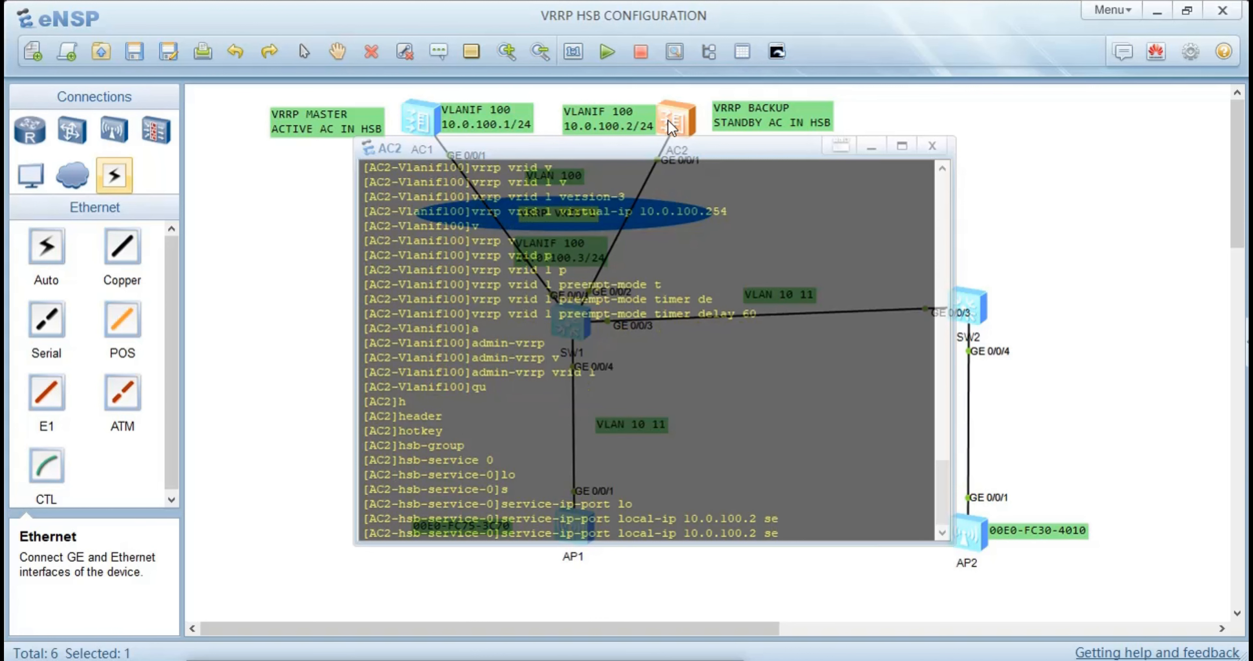
pyautogui.press('BackSpace')
pyautogui.press('BackSpace')
pyautogui.write('p')
pyautogui.press('Tab')
pyautogui.write('10')
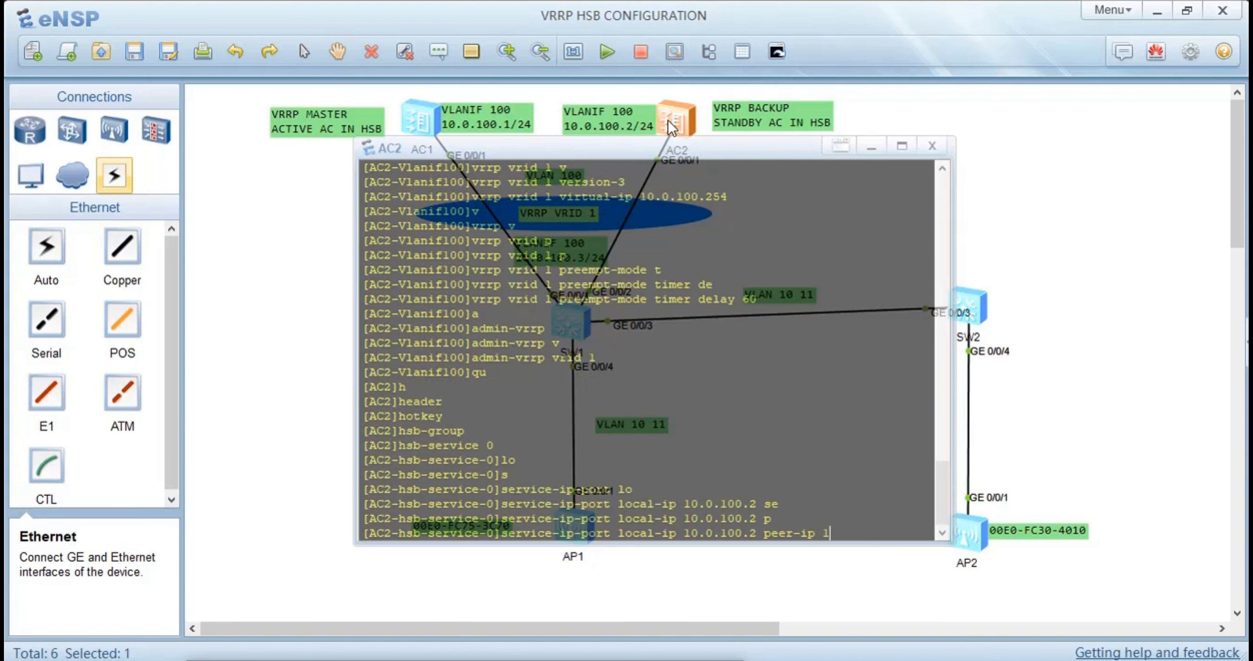
pyautogui.write('.0.10')
pyautogui.write('0.1')
pyautogui.write(' l')
# Set both the local and peer data ports of HSB service 0 to 10241 and apply the command
pyautogui.press('Tab')
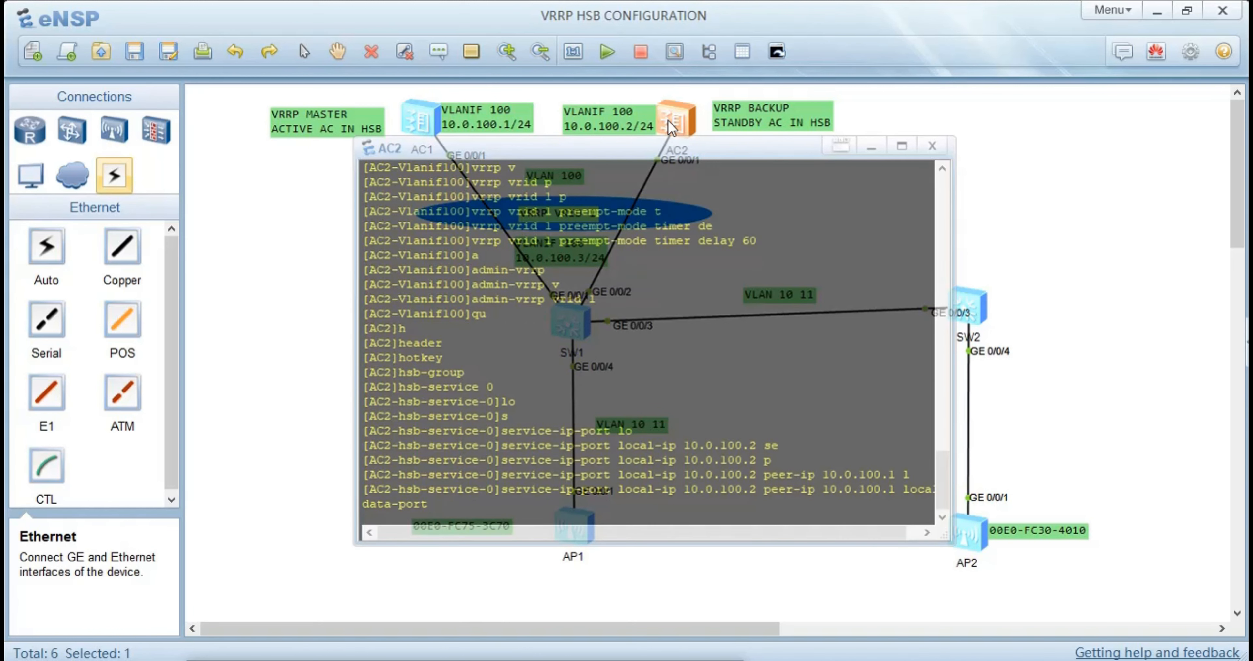
pyautogui.write('10241 pe')
pyautogui.press('Tab')
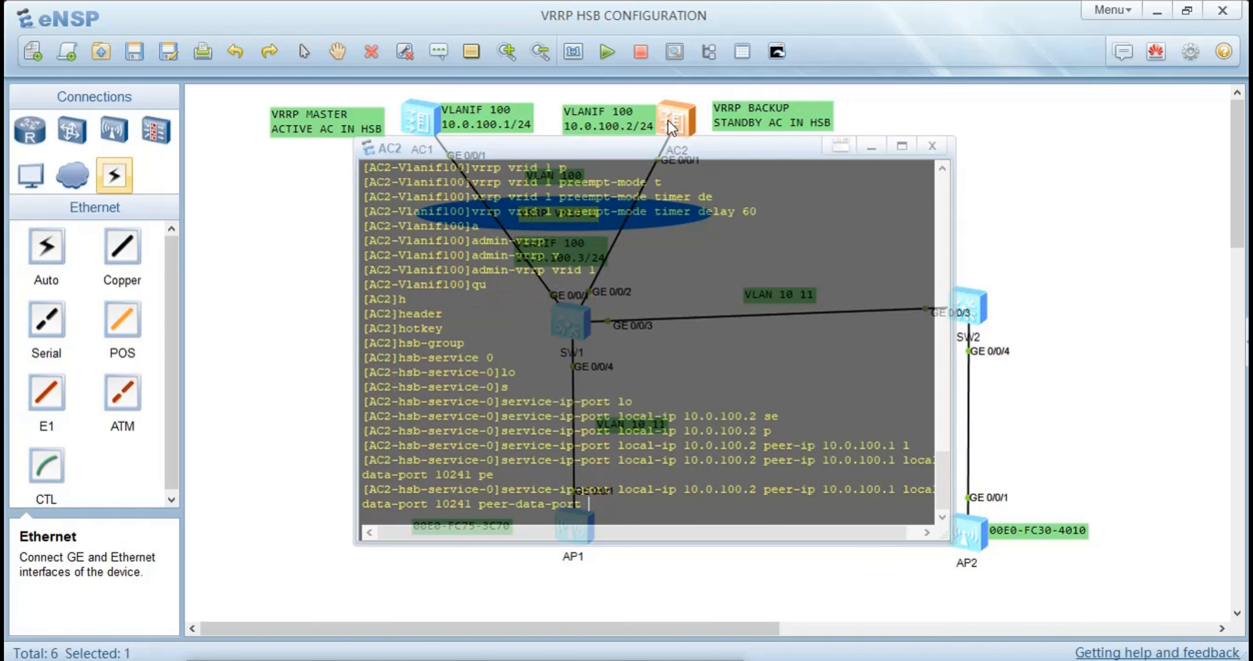
pyautogui.write('10241')
pyautogui.press('Return')
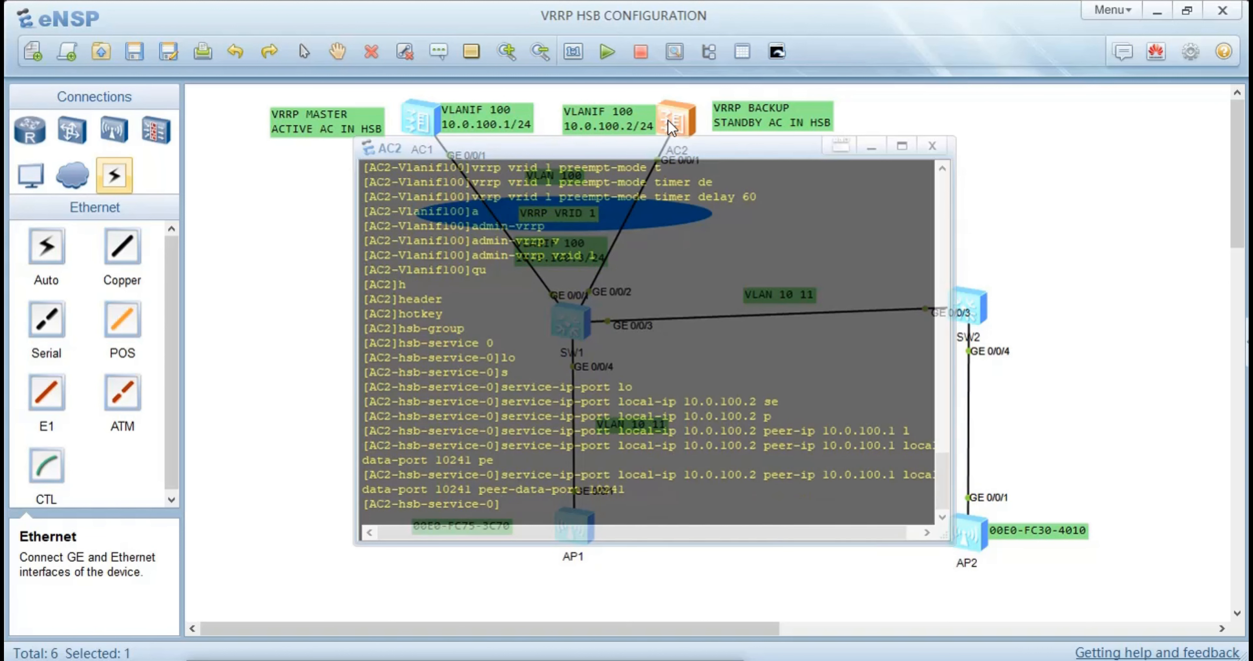
# Enter the keep-alive detection command for HSB service 0 on AC2 with a retransmit count of 3
pyautogui.write('sw')
pyautogui.press('BackSpace')
pyautogui.write('e')
pyautogui.press('Tab')
pyautogui.press('Tab')
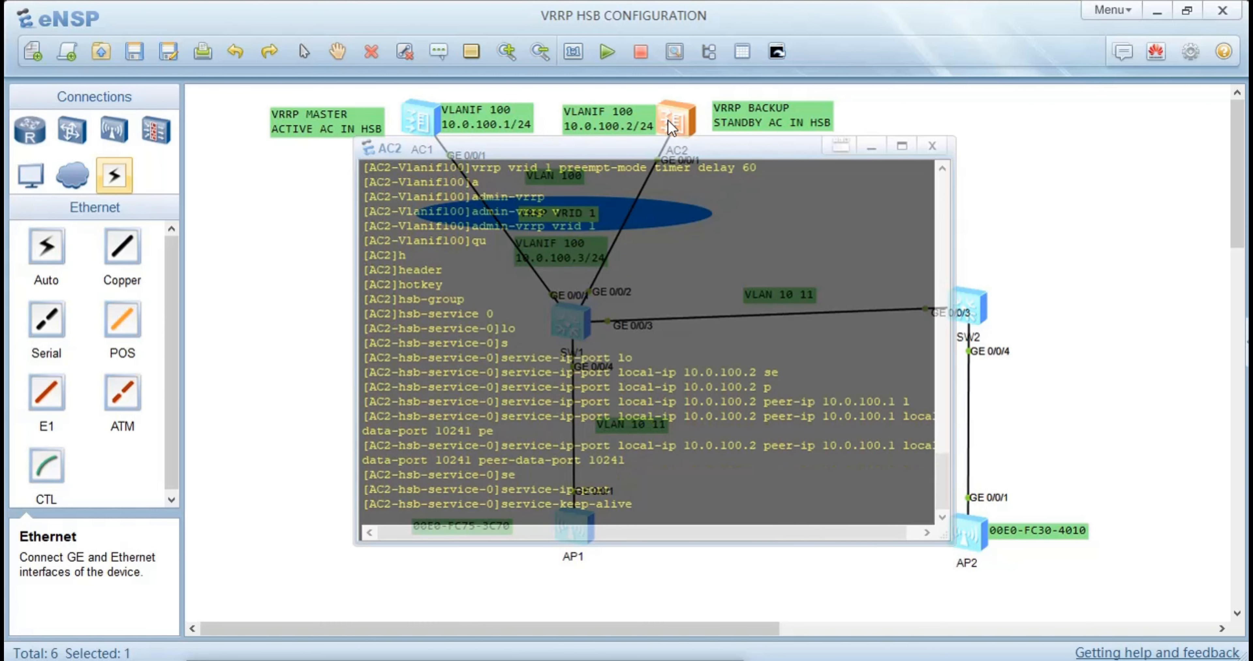
pyautogui.write('de')
pyautogui.press('Tab')
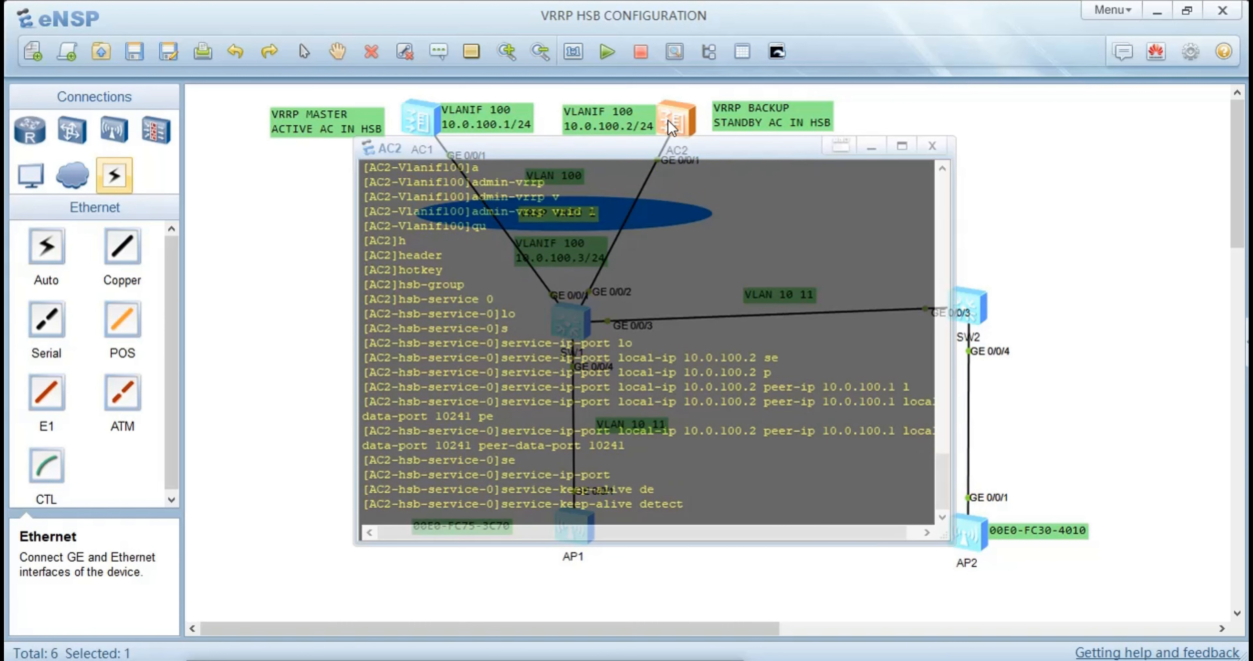
pyautogui.write('r')
pyautogui.press('Tab')
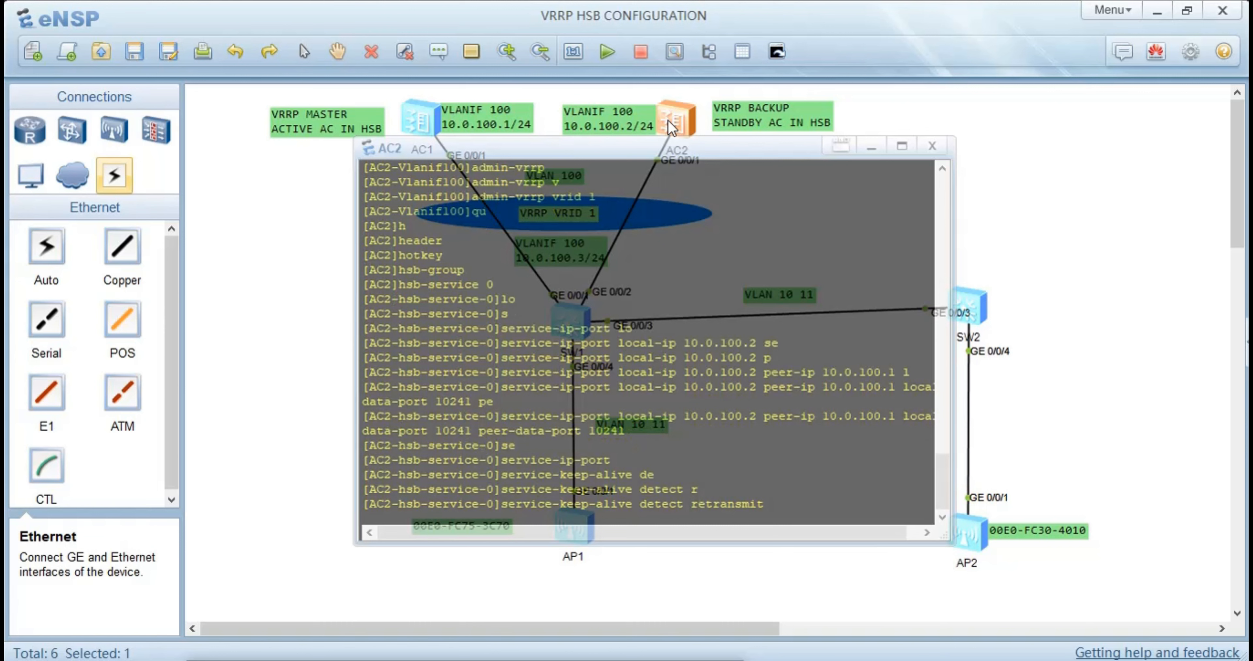
pyautogui.write('3 i')
# Set the keep-alive detection interval of HSB service 0 to 6, apply it and return to the system view
pyautogui.press('Tab')
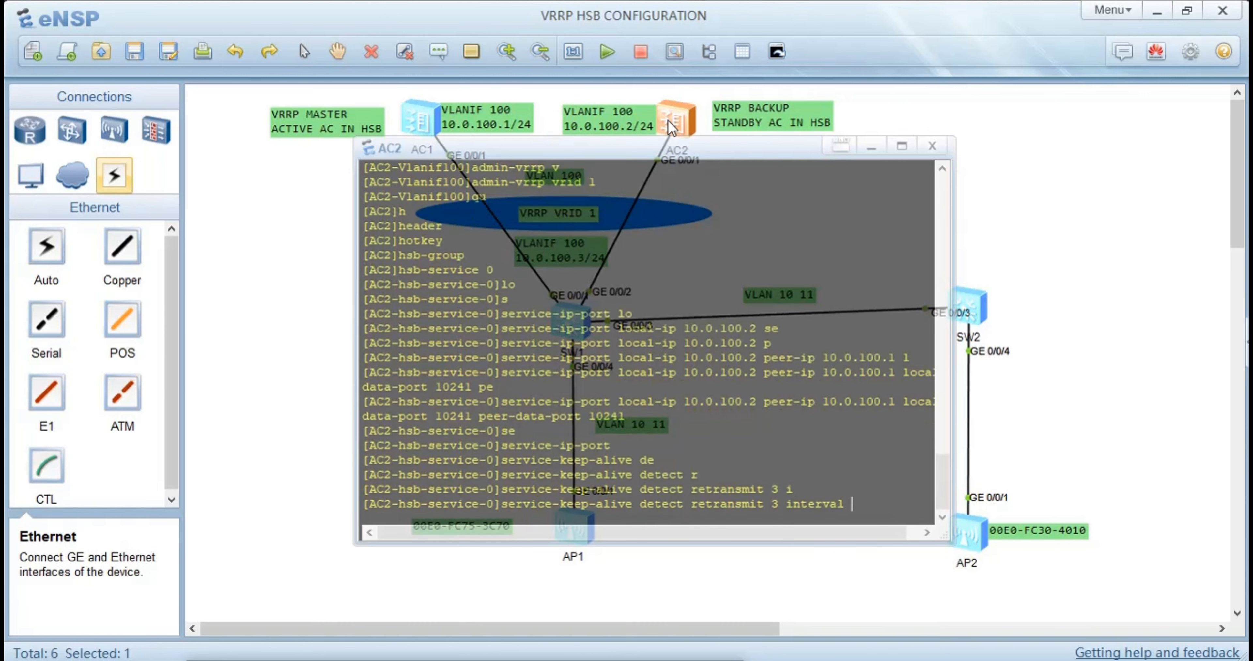
pyautogui.write('6')
pyautogui.press('Return')
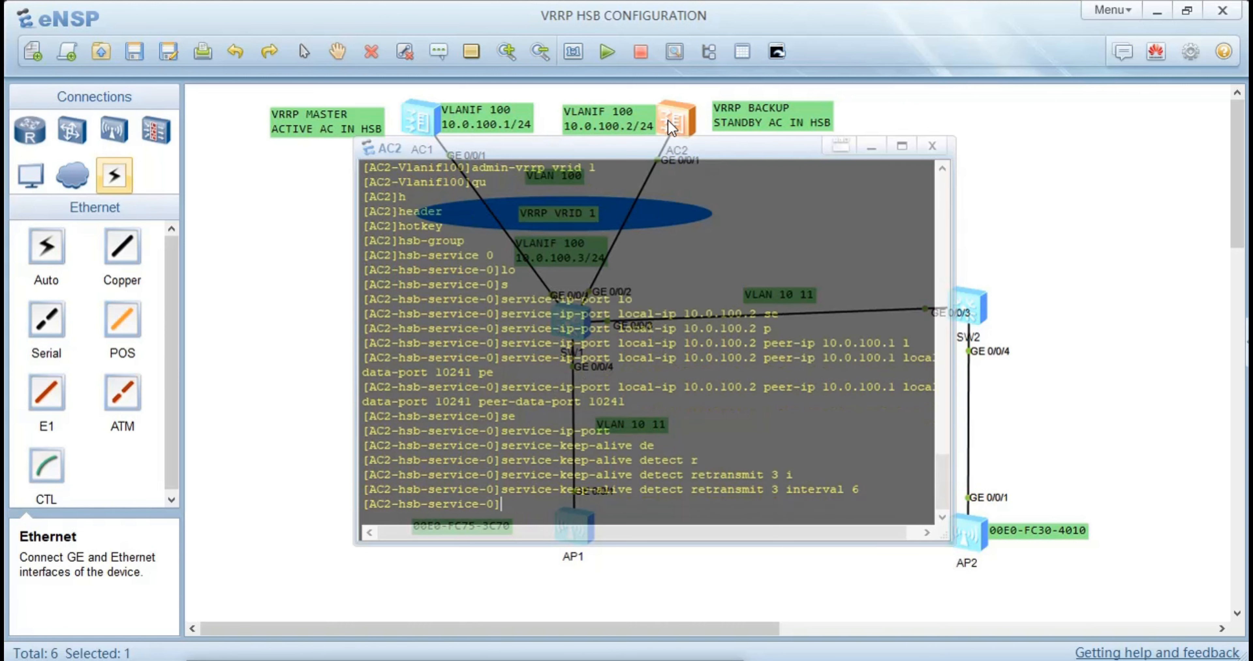
pyautogui.write('qu')
pyautogui.press('Return')
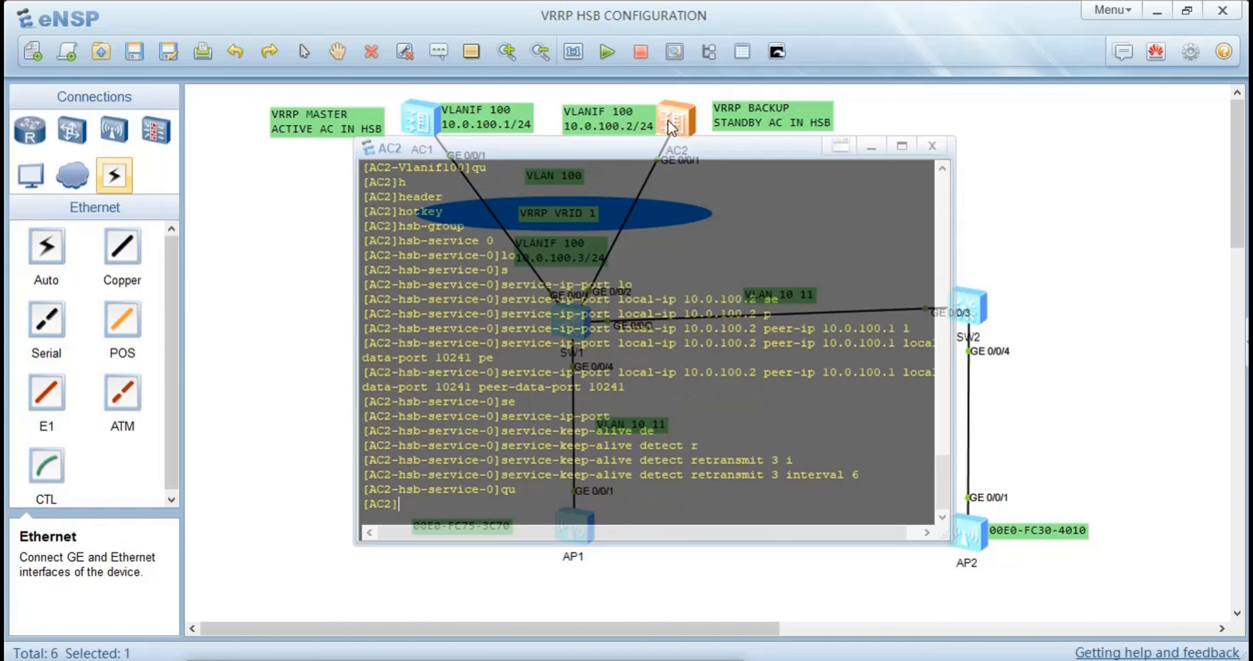
# Create HSB group 0 on AC2 and enter its view
pyautogui.write('g')
pyautogui.press('BackSpace')
pyautogui.write('h')
pyautogui.press('Tab')
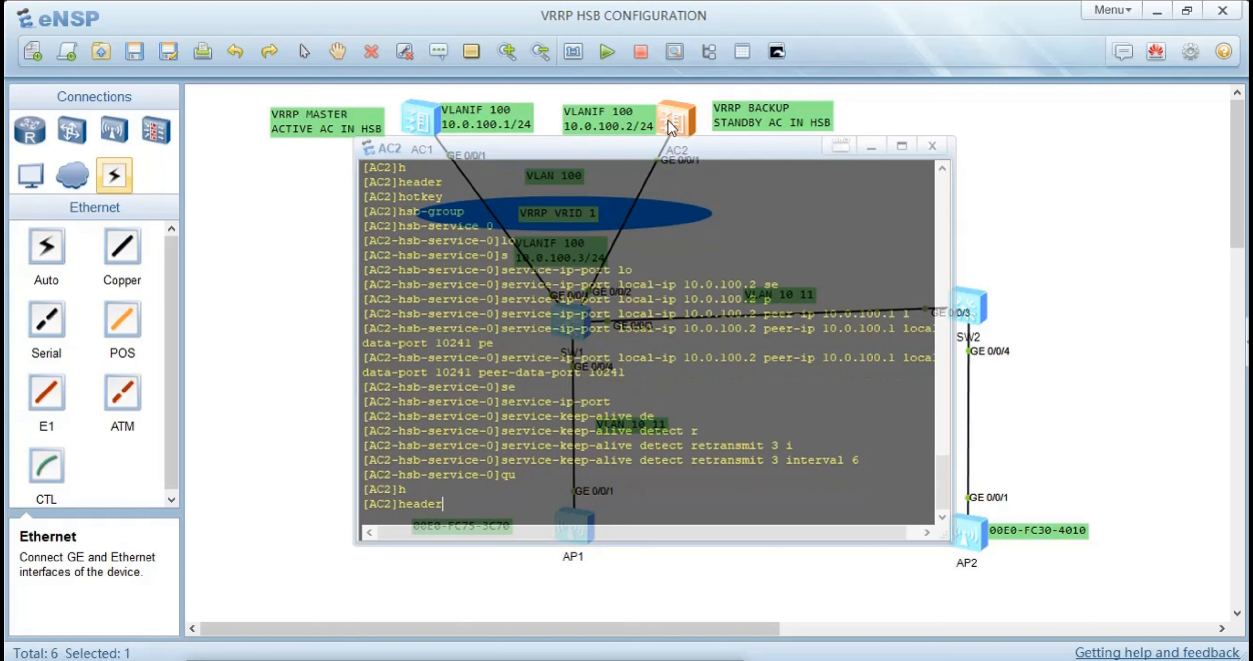
pyautogui.press('BackSpace')
pyautogui.press('BackSpace')
pyautogui.press('BackSpace')
pyautogui.press('BackSpace')
pyautogui.press('BackSpace')
pyautogui.press('BackSpace')
pyautogui.write('hs')
pyautogui.press('Tab')
pyautogui.press('Tab')
pyautogui.press('Tab')
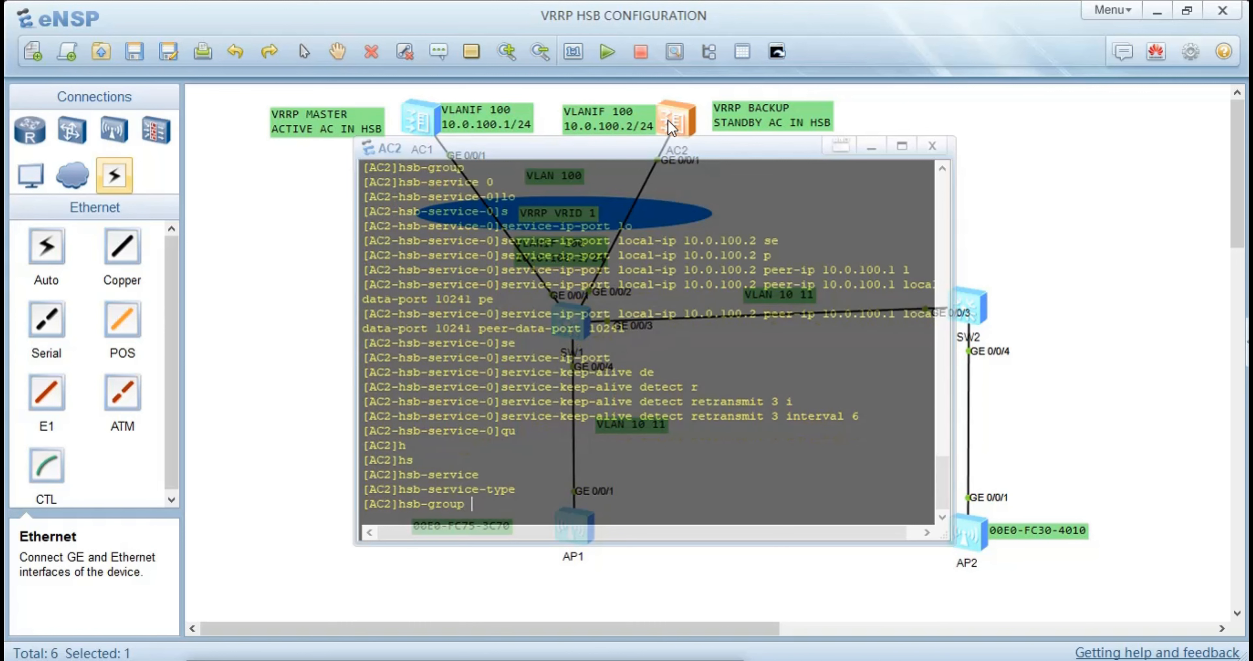
pyautogui.write('0')
pyautogui.press('Return')
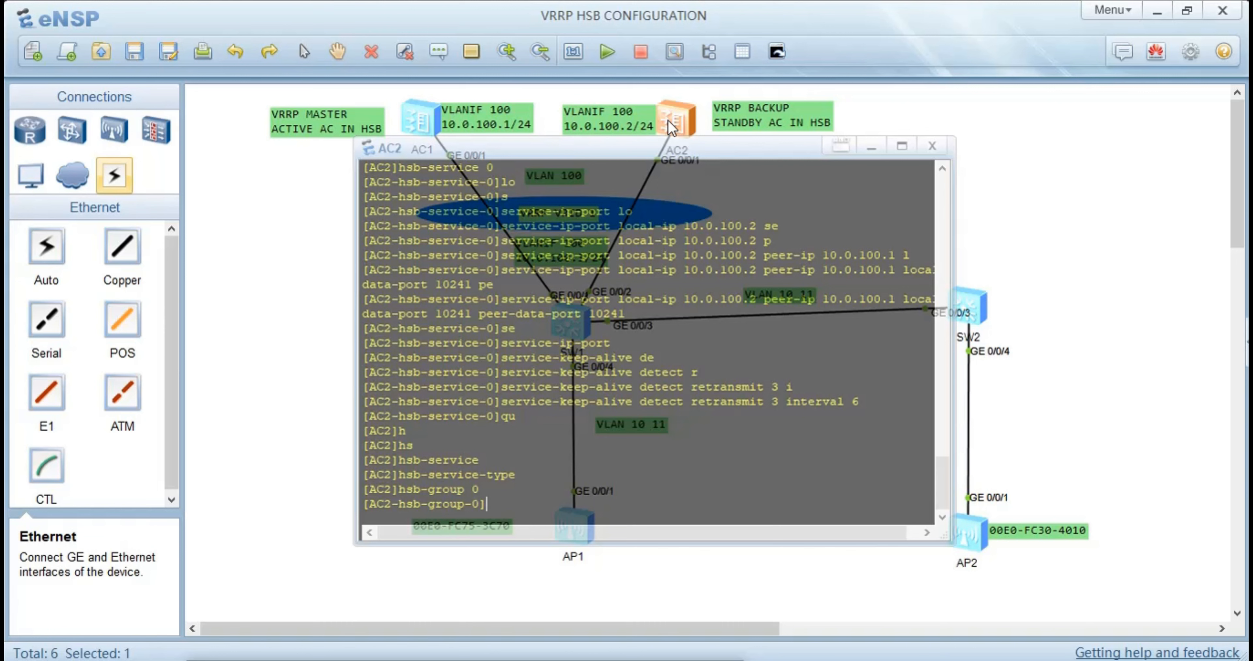
# Bind HSB group 0 on AC2 to HSB service 0
pyautogui.write('bi')
pyautogui.press('Tab')
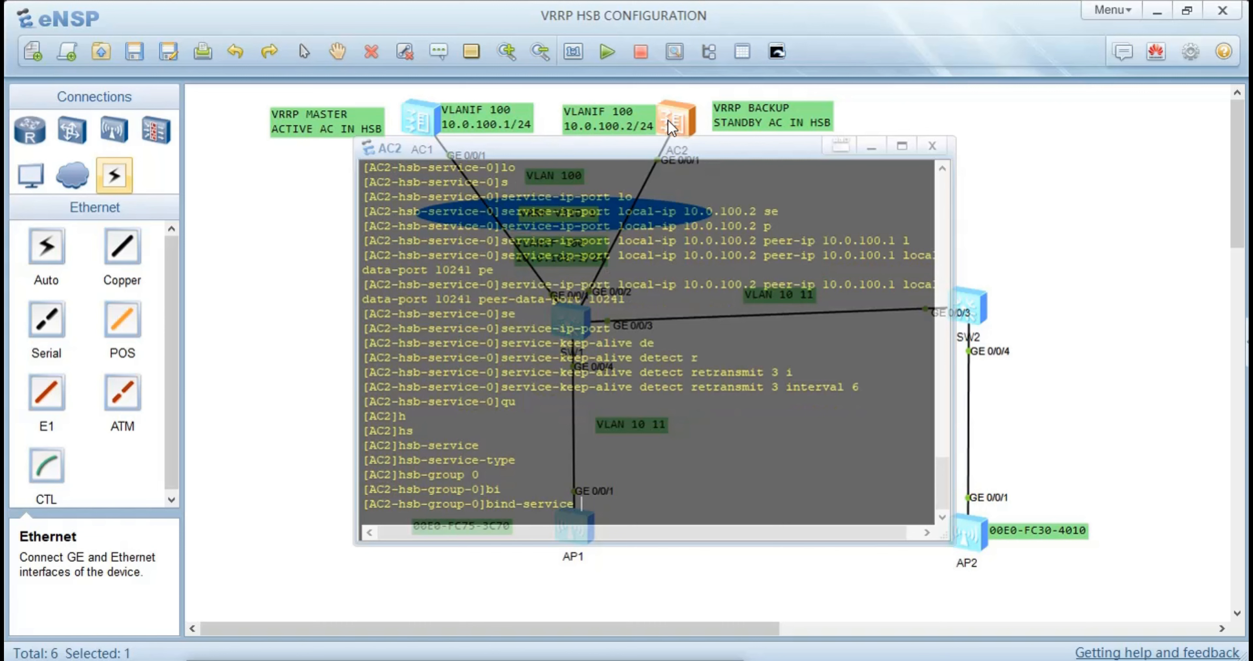
pyautogui.write('0')
pyautogui.press('Return')
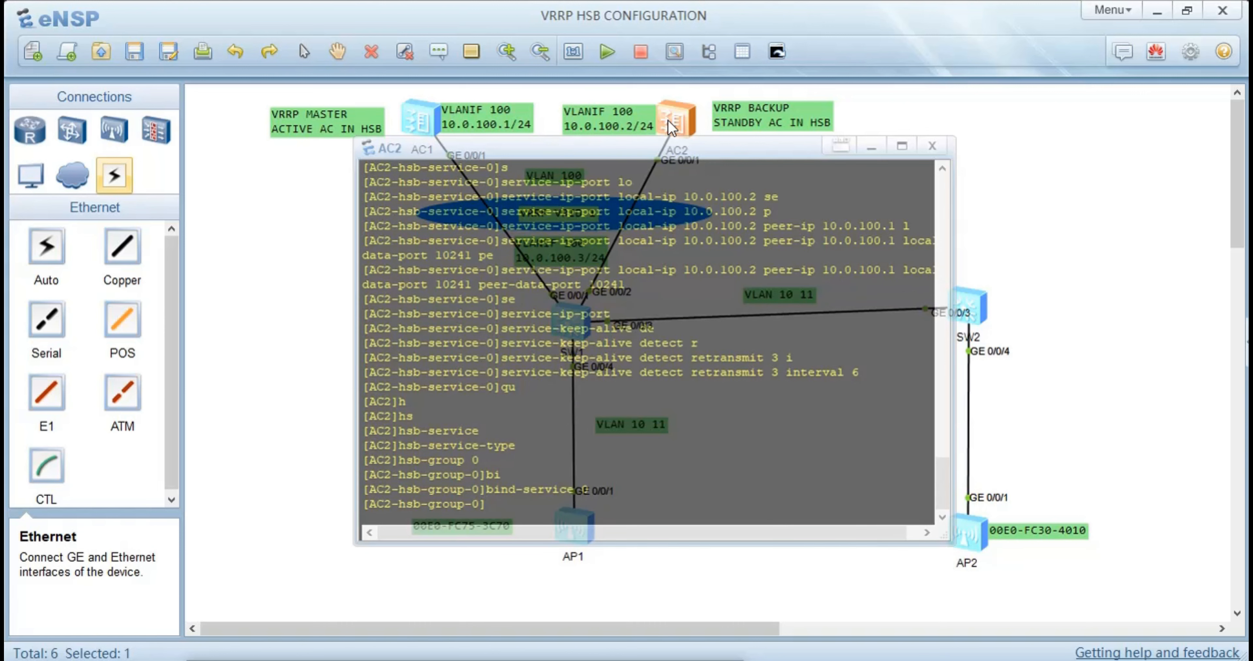
# Make HSB group 0 on AC2 track VRRP VRID 1 on interface Vlanif 100 and return to the system view
pyautogui.write('t')
pyautogui.press('Tab')
pyautogui.press('Tab')
pyautogui.press('Tab')
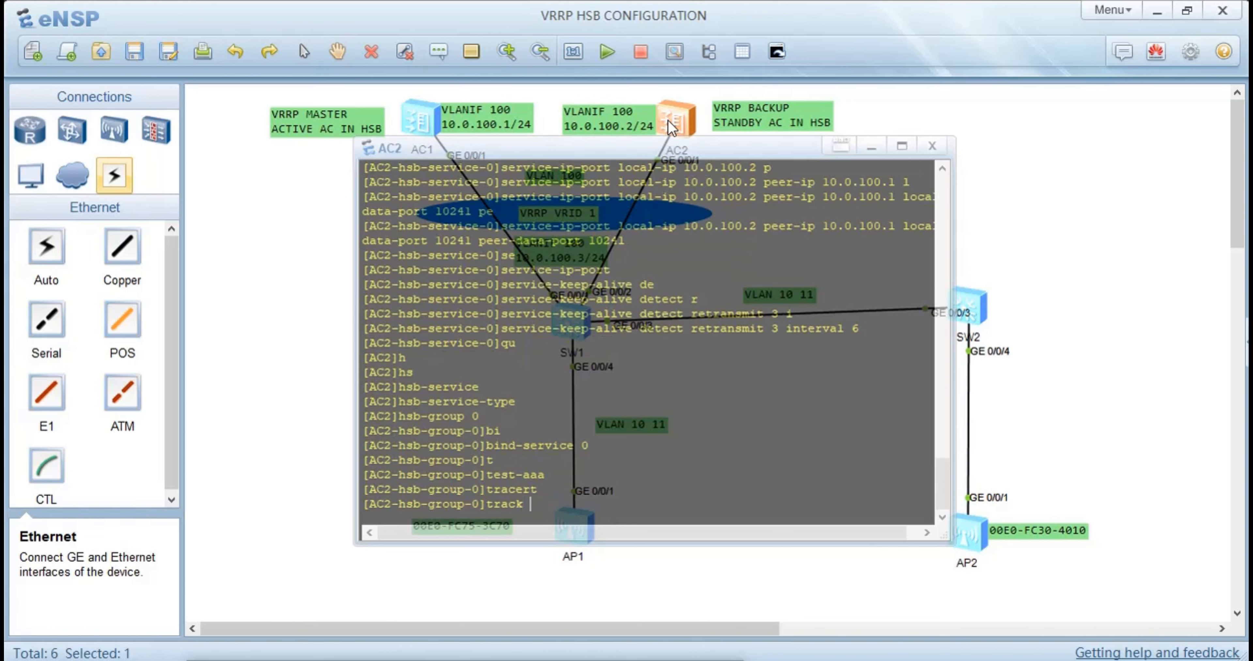
pyautogui.write('v')
pyautogui.press('Tab')
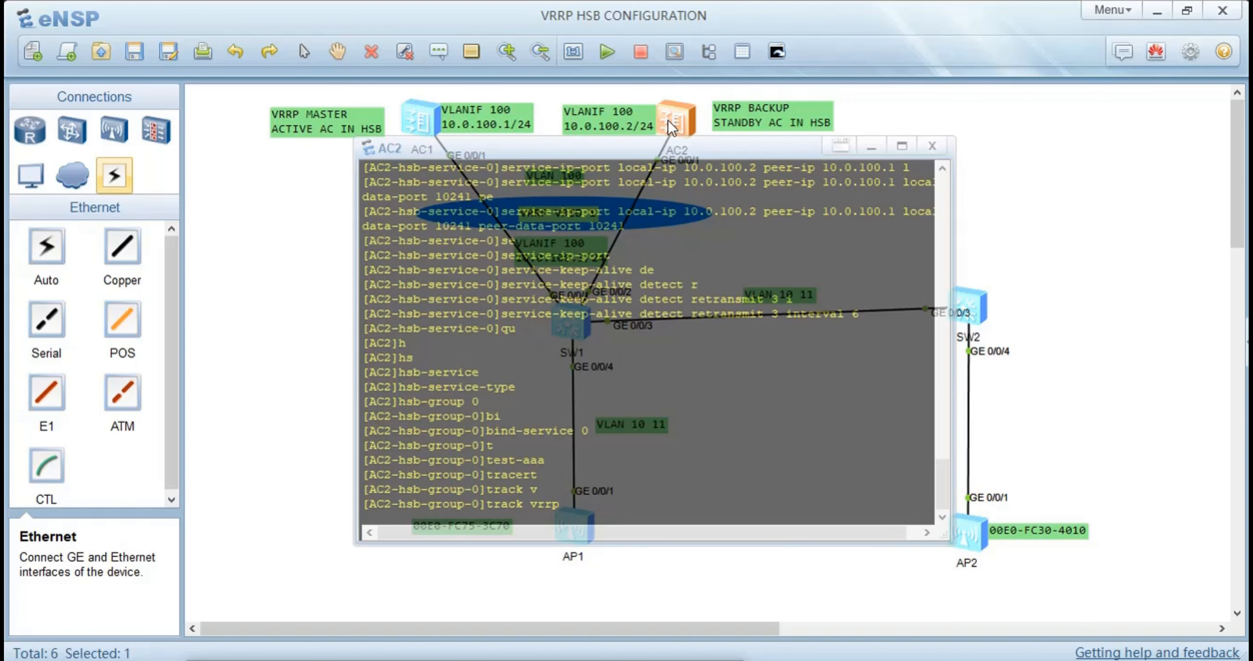
pyautogui.write('v')
pyautogui.press('Tab')
pyautogui.write('1 ')
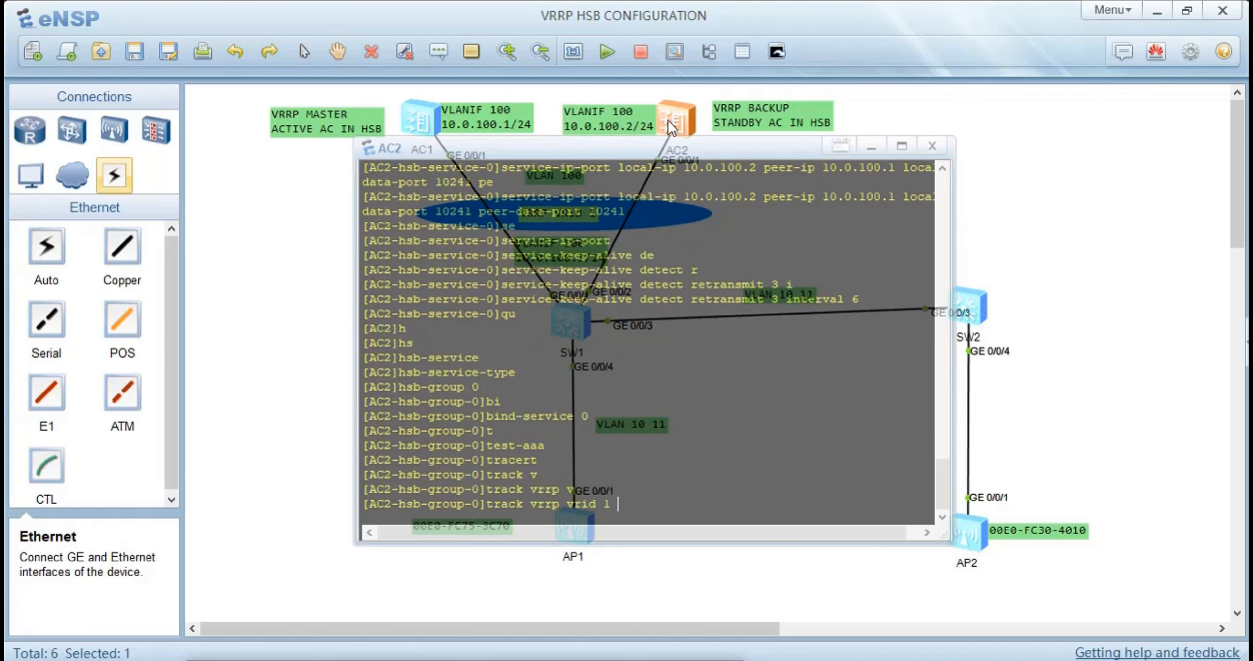
pyautogui.write('i')
pyautogui.press('Tab')
pyautogui.write('v')
pyautogui.press('Tab')
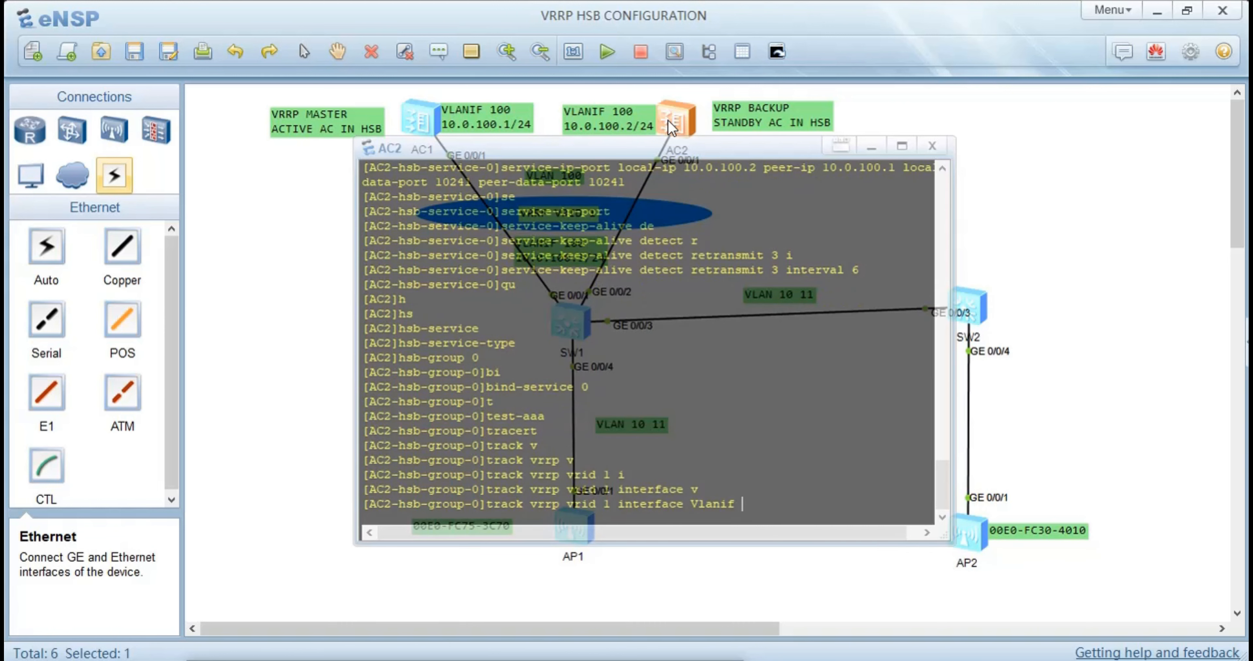
pyautogui.write('100')
pyautogui.press('Return')
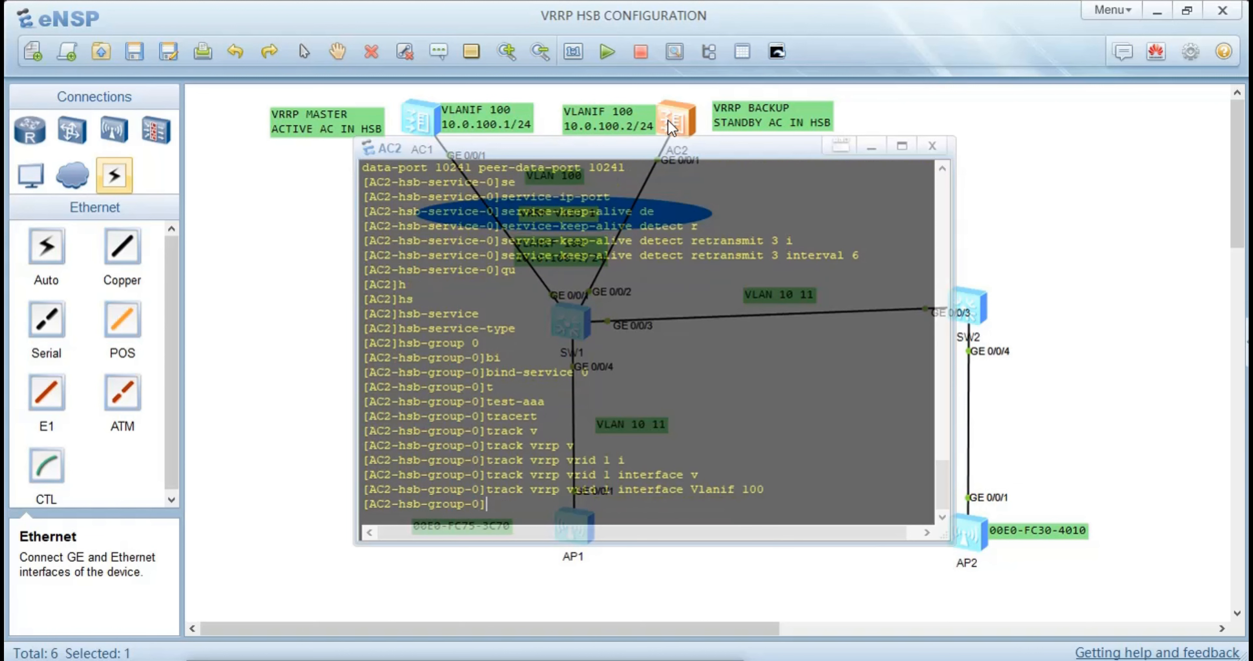
pyautogui.write('qu')
pyautogui.press('Return')
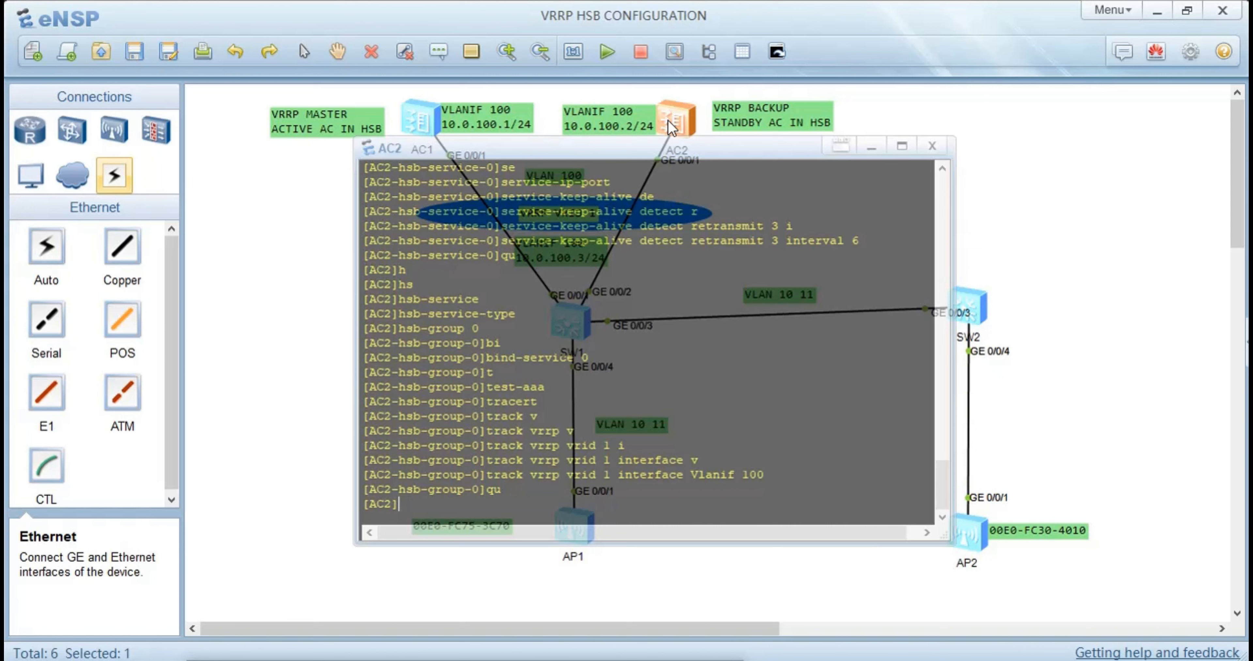
# Bind the access-user HSB service type on AC2 to HSB group 0
pyautogui.write('ser')
pyautogui.press('BackSpace')
pyautogui.press('BackSpace')
pyautogui.press('BackSpace')
pyautogui.write('h')
pyautogui.press('Tab')
pyautogui.press('Tab')
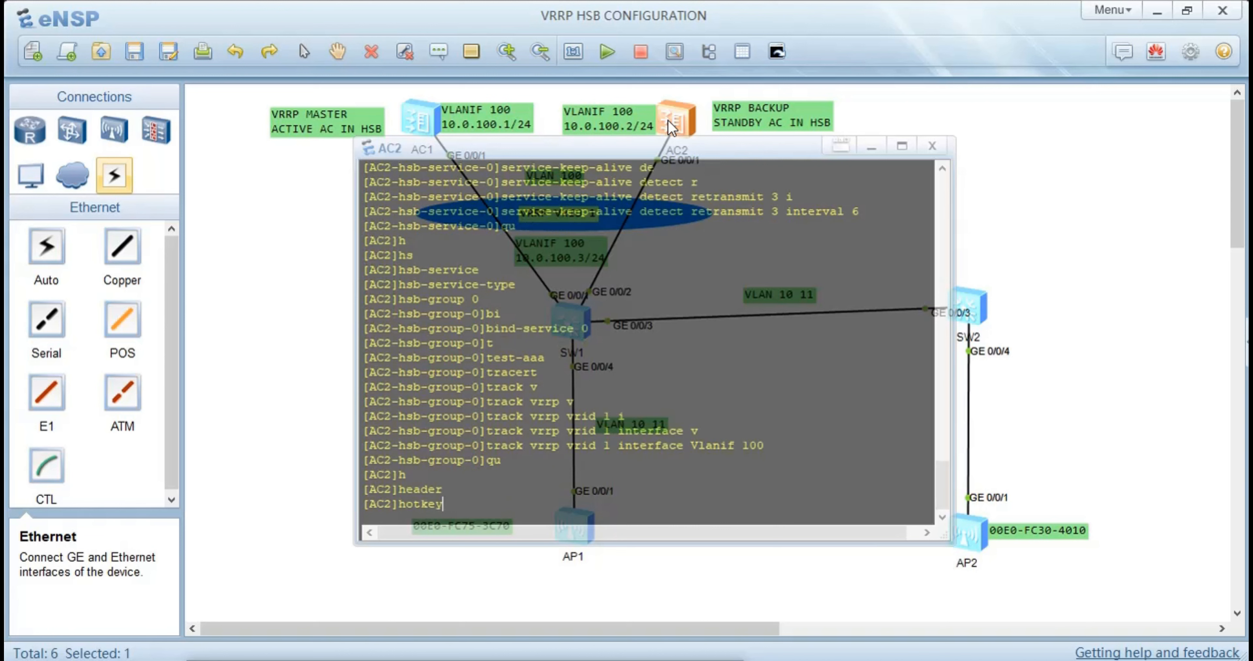
pyautogui.press('Tab')
pyautogui.press('Tab')
pyautogui.press('Tab')
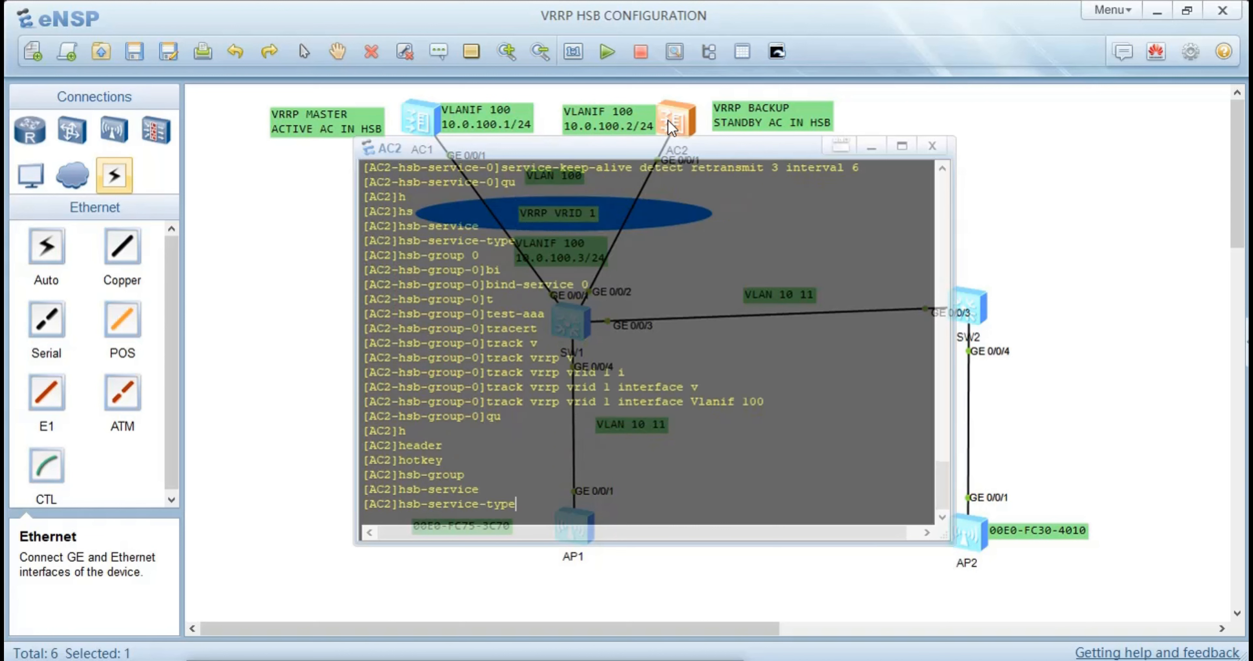
pyautogui.write('a')
pyautogui.press('Tab')
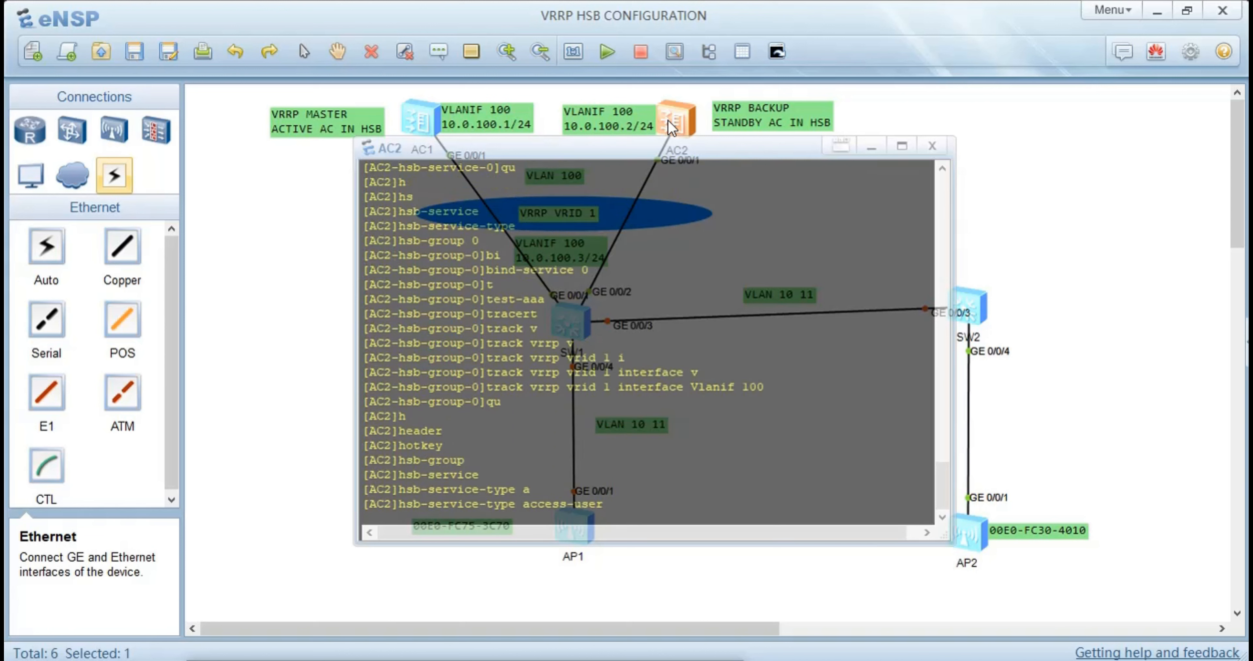
pyautogui.write('h')
pyautogui.press('Tab')
pyautogui.press('Tab')
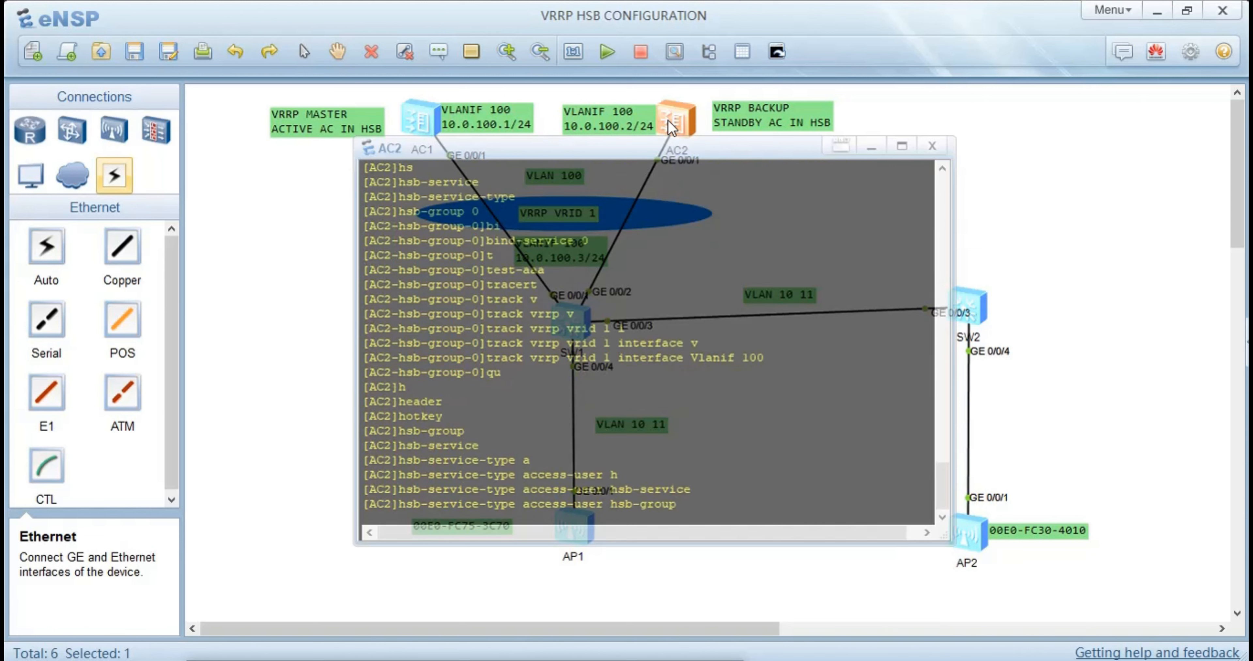
pyautogui.write('0')
pyautogui.press('Return')
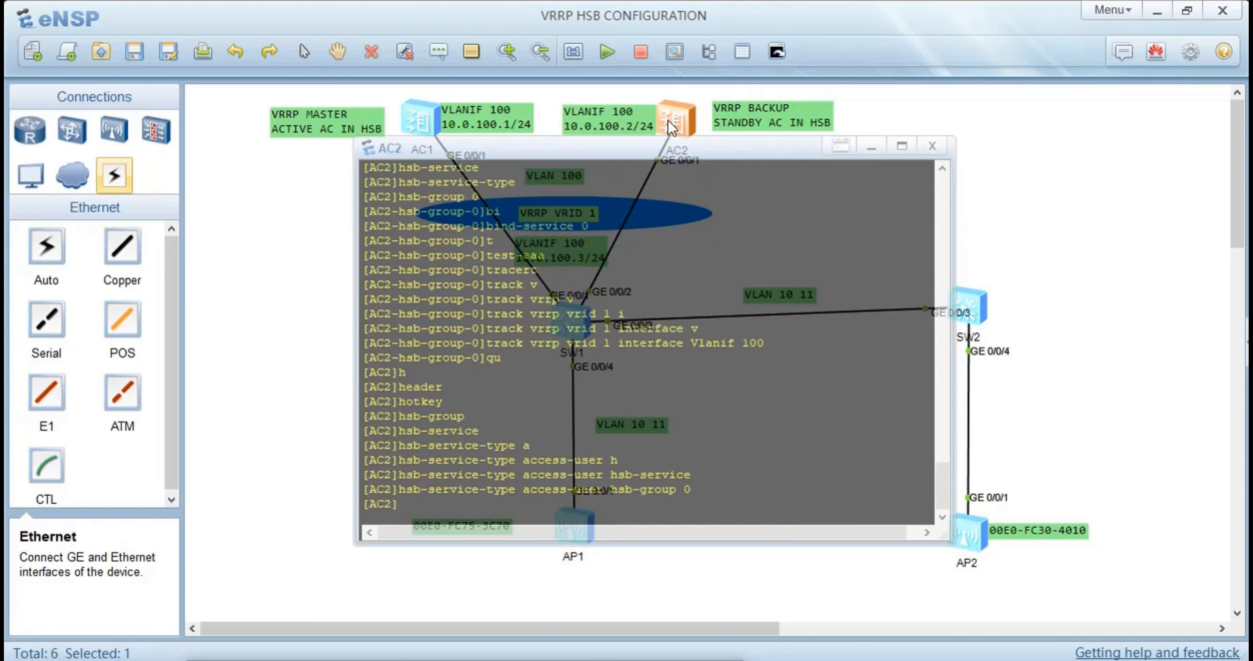
# Bind the ap HSB service type on AC2 to HSB group 0
pyautogui.write('h')
pyautogui.press('Tab')
pyautogui.press('Tab')
pyautogui.press('Tab')
pyautogui.press('Tab')
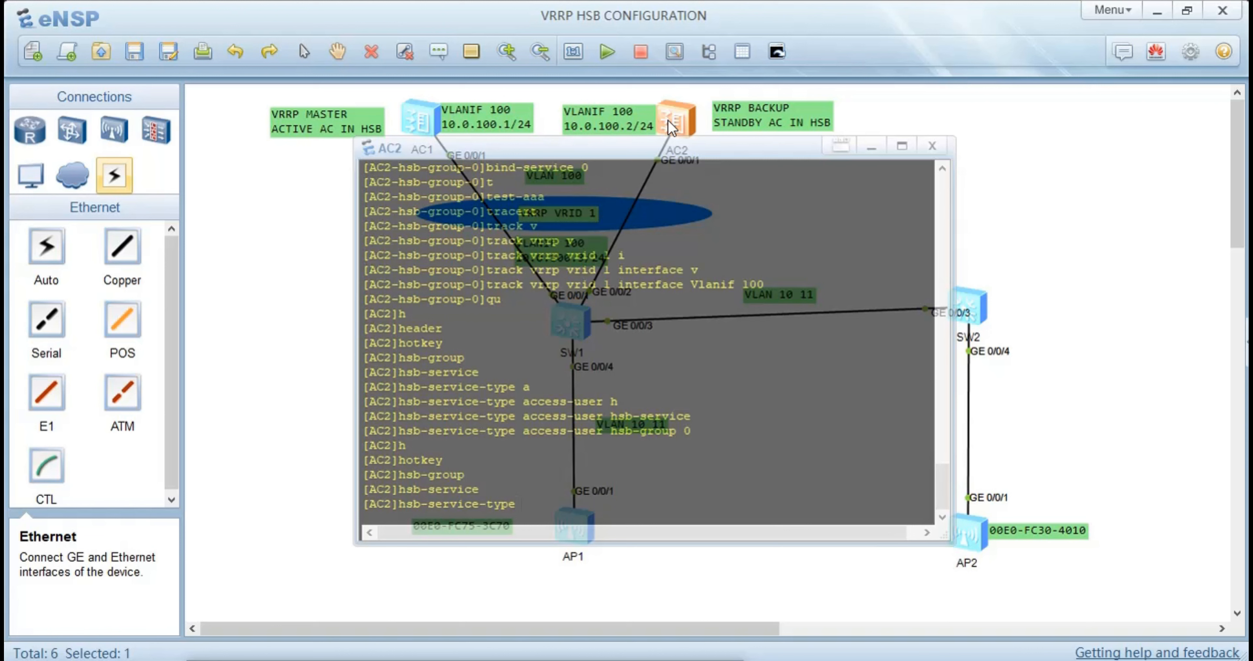
pyautogui.write('a')
pyautogui.press('Tab')
pyautogui.press('Tab')
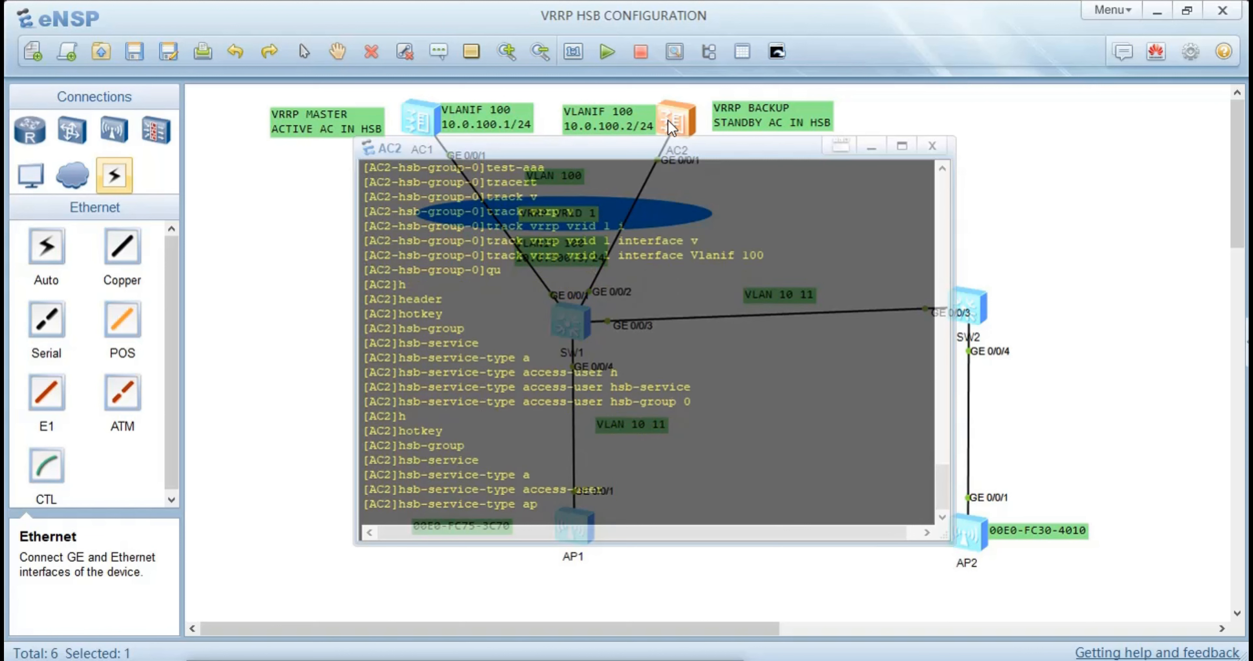
pyautogui.write('h')
pyautogui.press('Tab')
pyautogui.write('0')
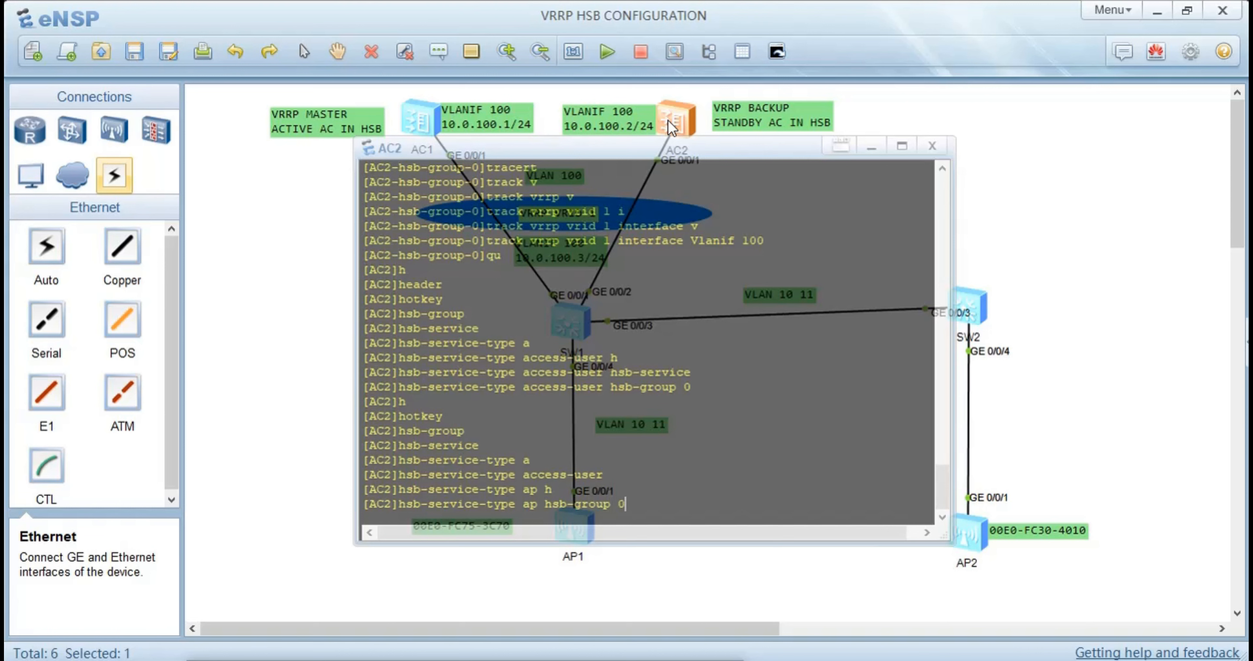
pyautogui.press('Return')
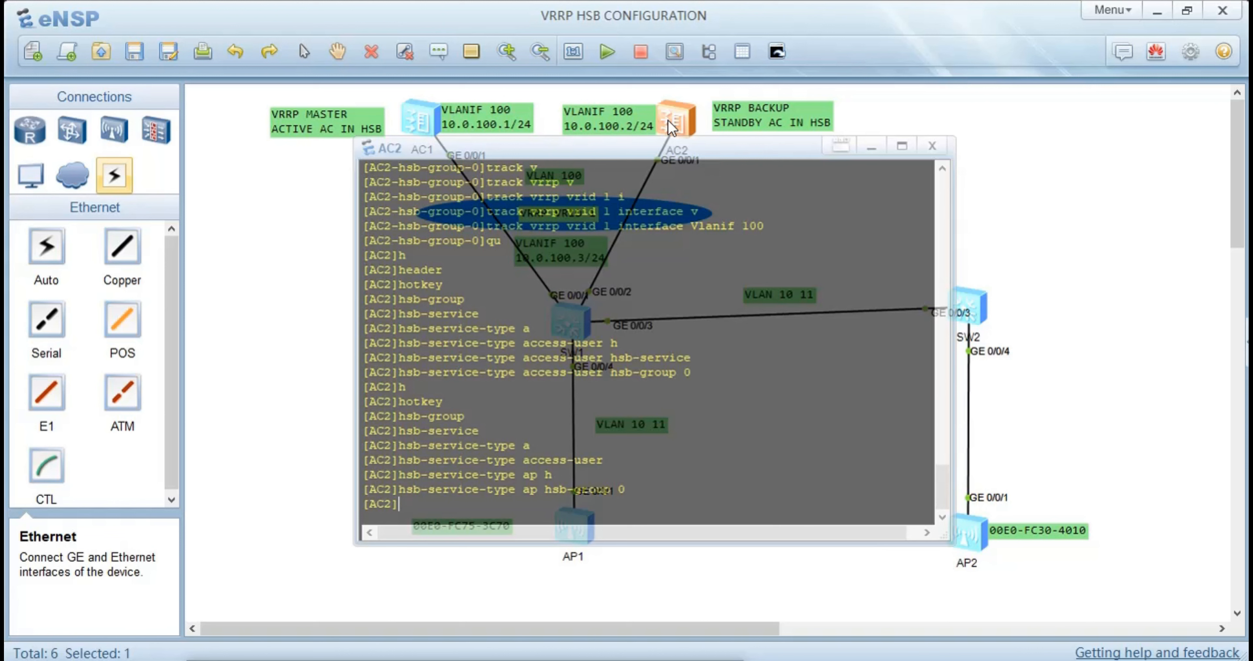
# Re-enter the view of HSB group 0 on AC2
pyautogui.write('h')
pyautogui.press('Tab')
pyautogui.press('Tab')
pyautogui.press('Tab')
pyautogui.press('Tab')
pyautogui.press('Tab')
pyautogui.press('Tab')
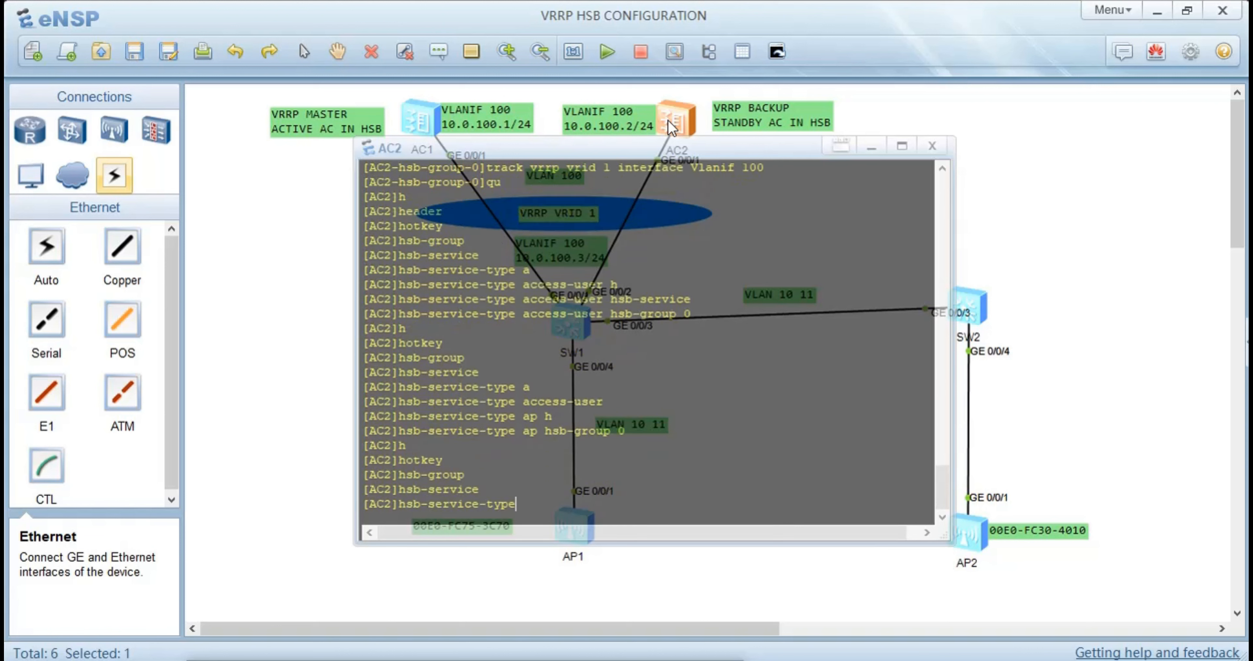
pyautogui.press('Tab')
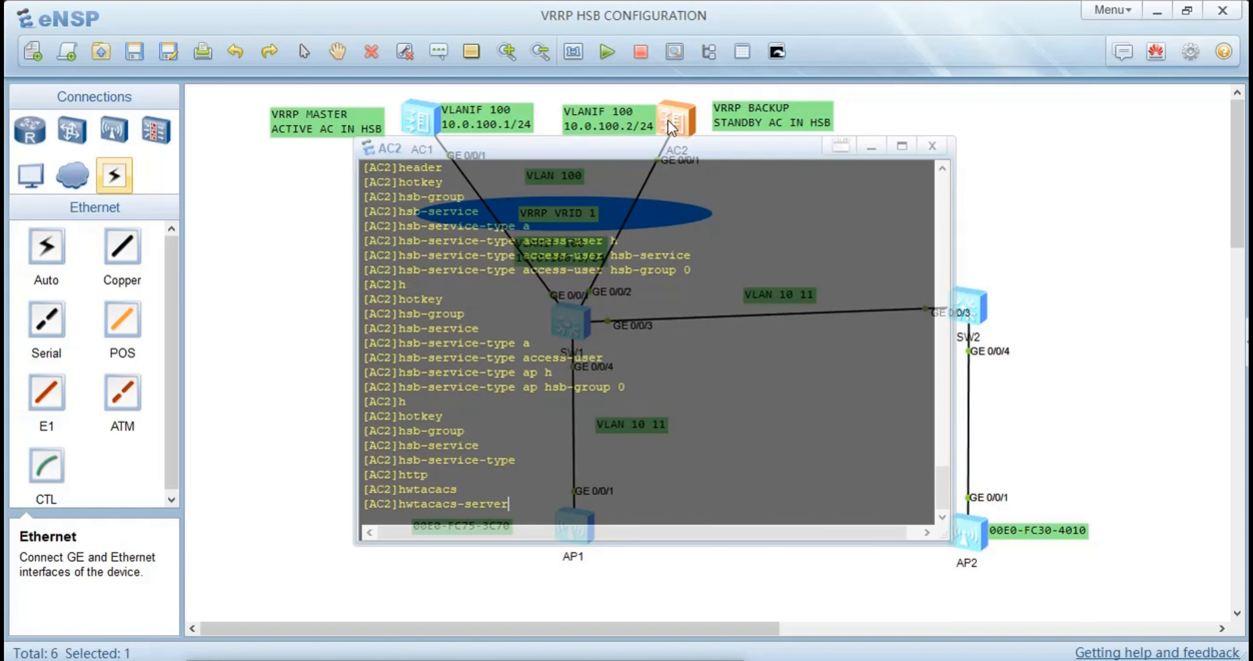
pyautogui.press('BackSpace')
pyautogui.press('BackSpace')
pyautogui.press('BackSpace')
pyautogui.press('BackSpace')
pyautogui.press('BackSpace')
pyautogui.press('BackSpace')
pyautogui.press('BackSpace')
pyautogui.press('BackSpace')
pyautogui.press('BackSpace')
pyautogui.press('BackSpace')
pyautogui.press('BackSpace')
pyautogui.press('BackSpace')
pyautogui.press('BackSpace')
pyautogui.press('BackSpace')
pyautogui.write('sb')
pyautogui.press('Tab')
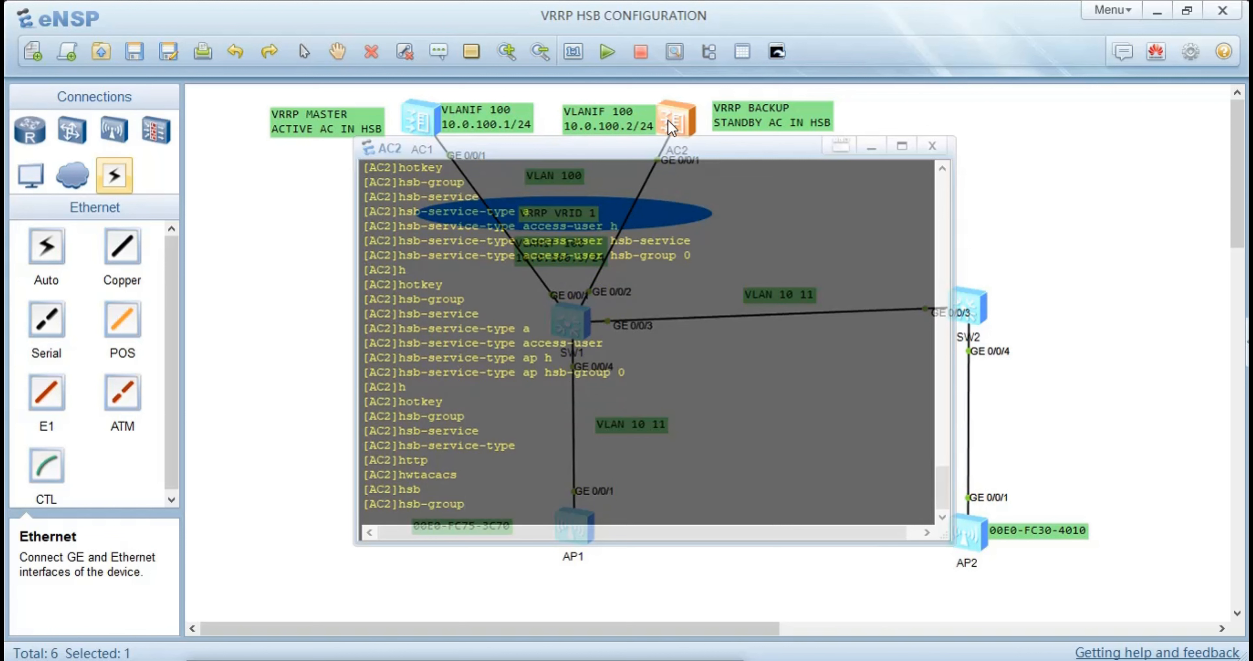
pyautogui.write('0')
pyautogui.press('Return')
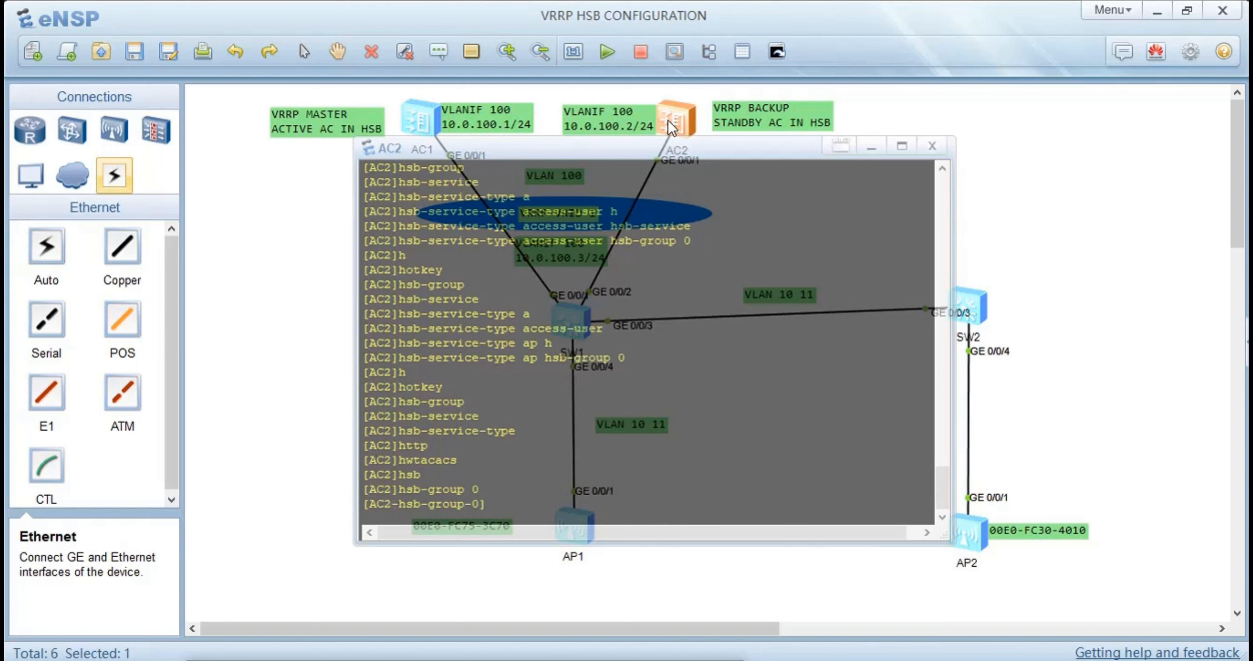
# Enable hot standby in HSB group 0 with hsb enable and return to the system view
pyautogui.write('h')
pyautogui.press('Tab')
pyautogui.write('e')
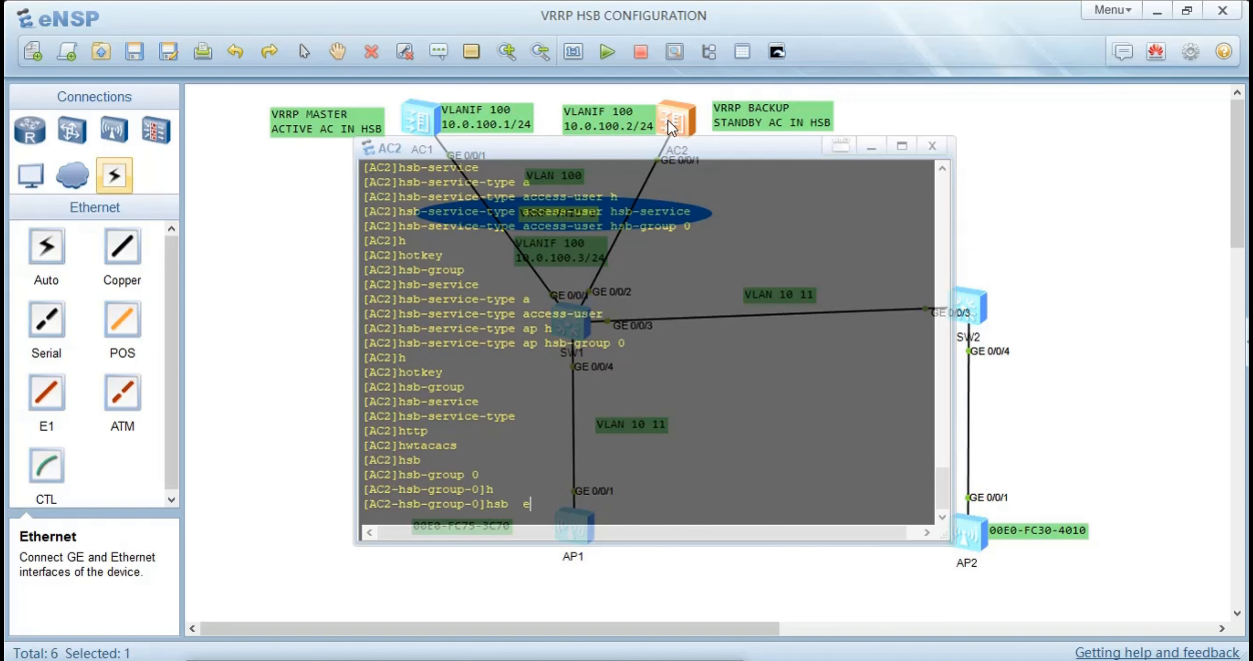
pyautogui.press('Tab')
pyautogui.press('Return')
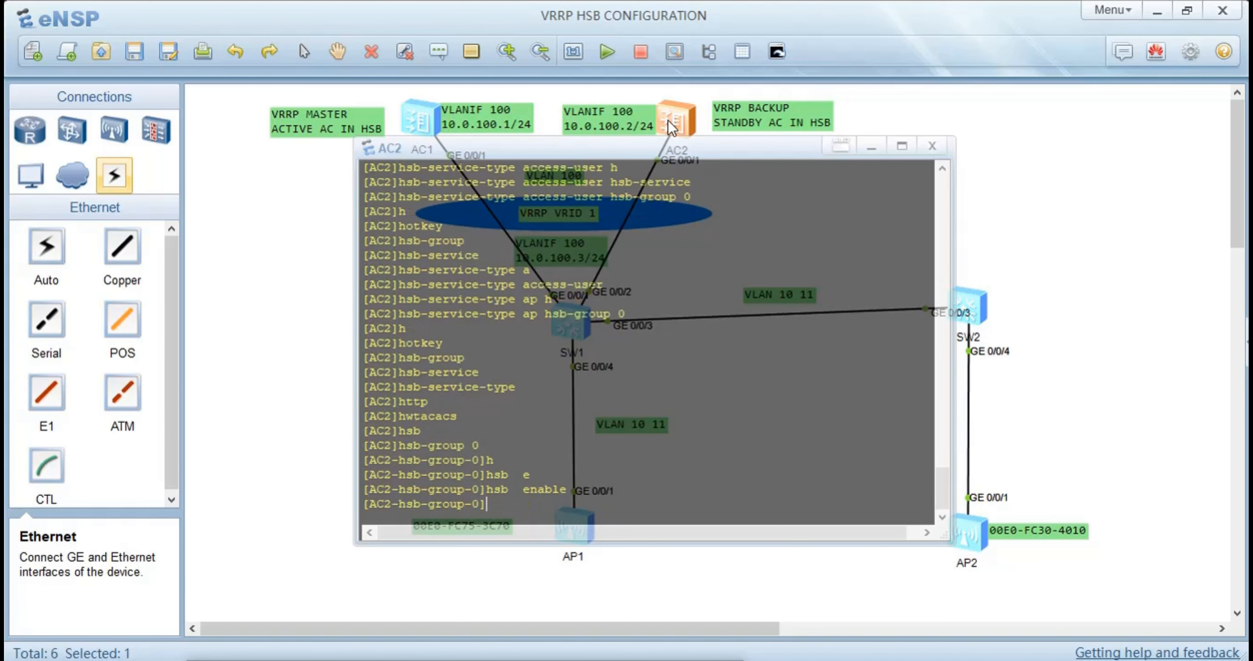
pyautogui.write('qu')
pyautogui.press('Return')
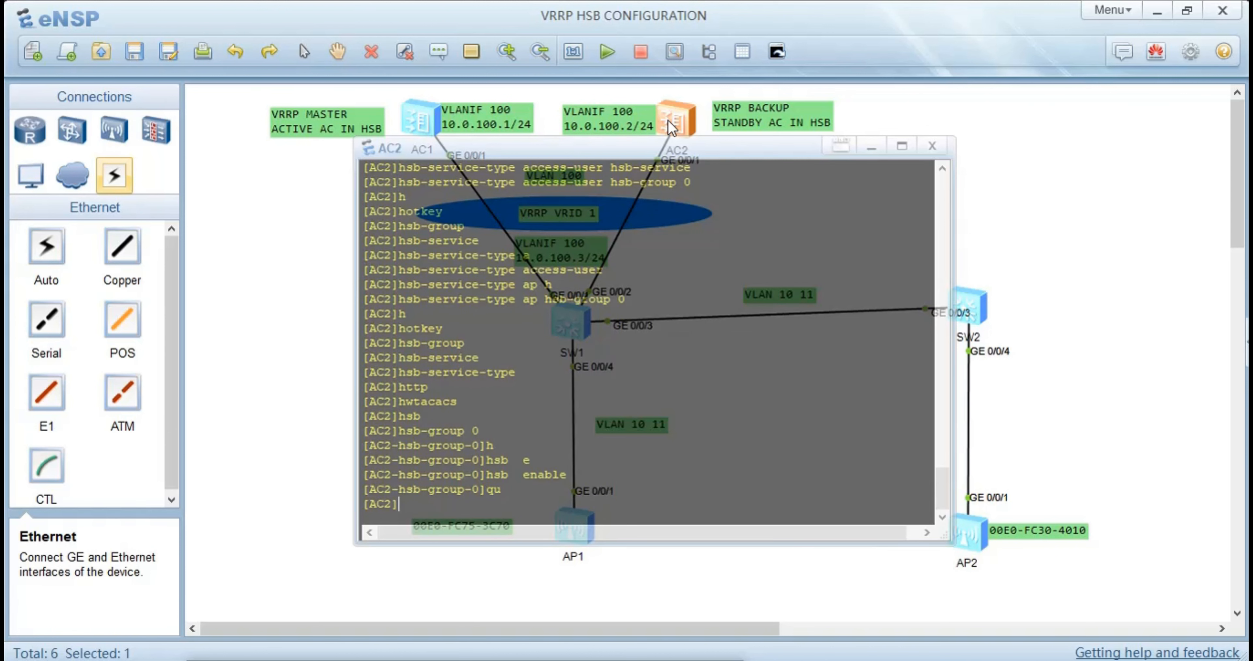
# Return to the user view on AC2 and save its configuration, confirming that it is written to the device
pyautogui.click(671, 128)
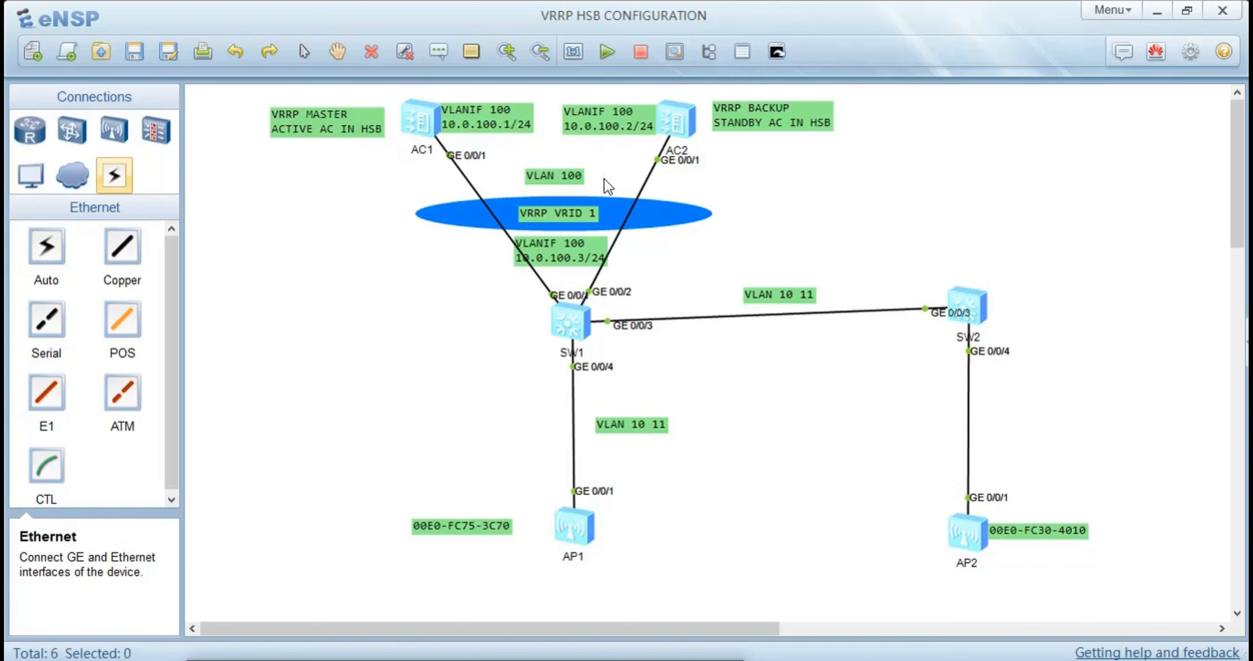
pyautogui.doubleClick(676, 121)
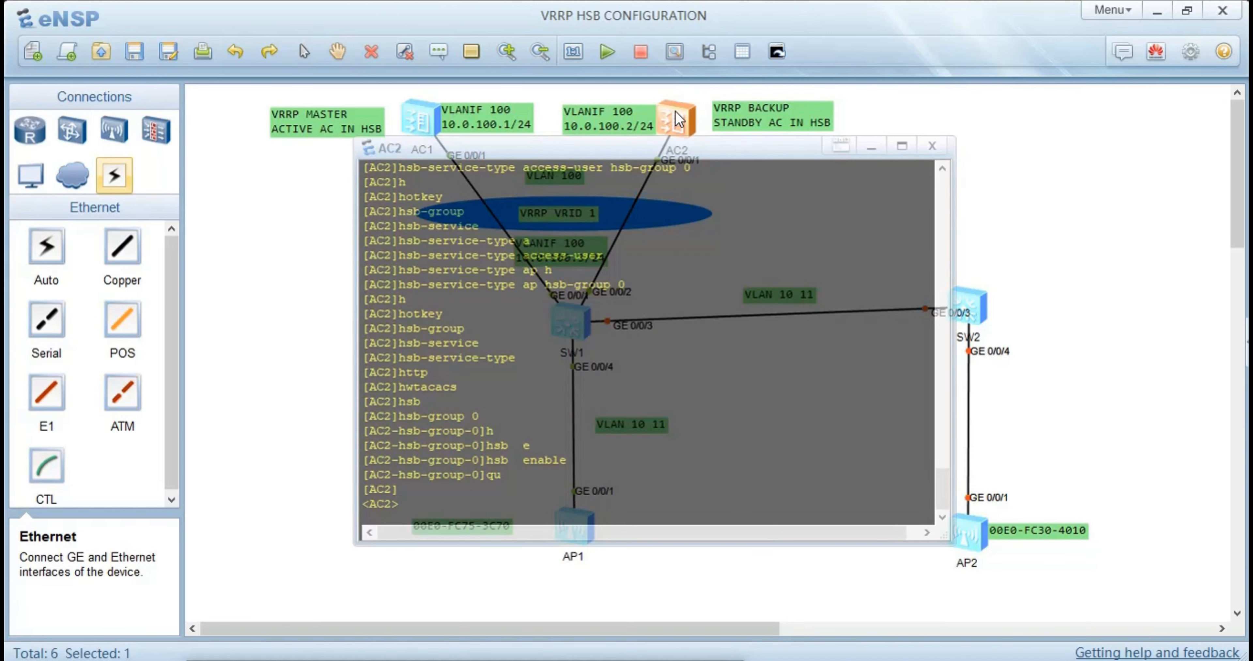
pyautogui.write("save'")
pyautogui.press('Return')
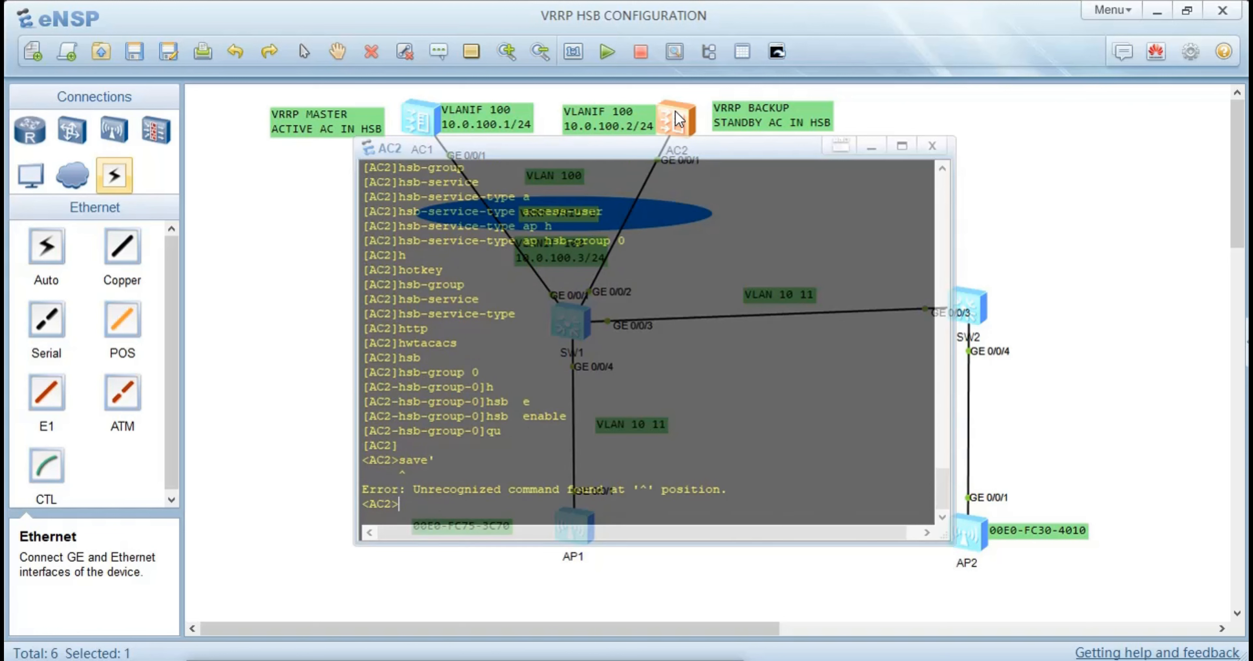
pyautogui.write('save')
pyautogui.press('Return')
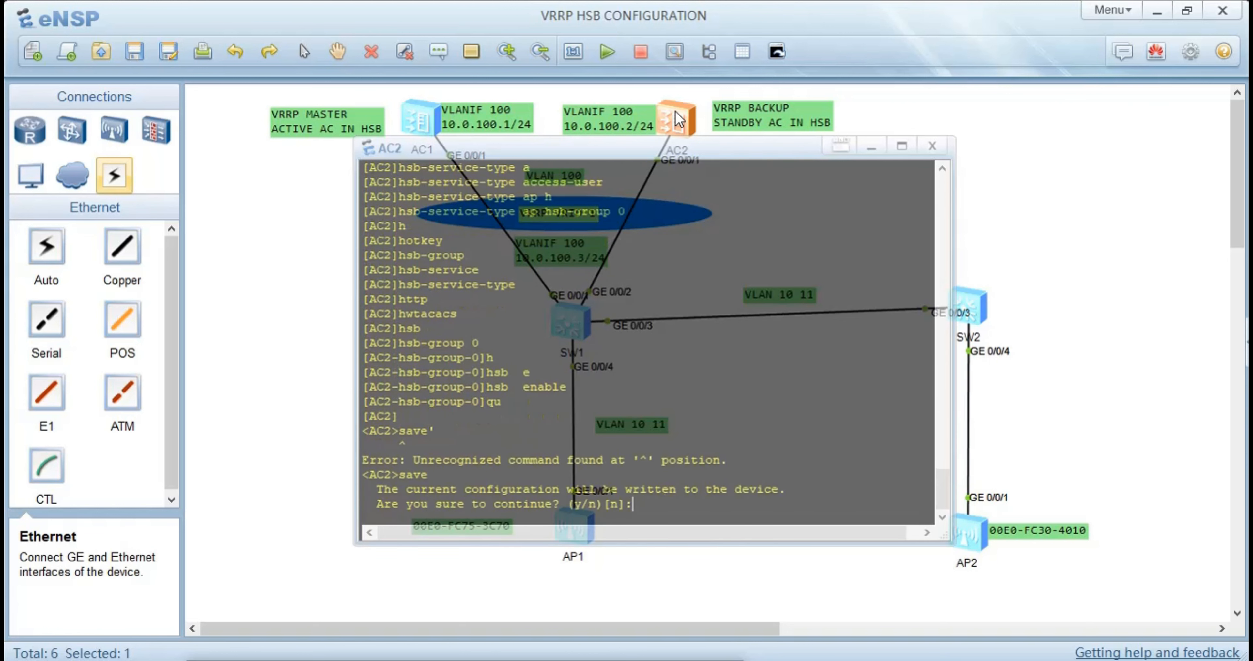
pyautogui.write('y')
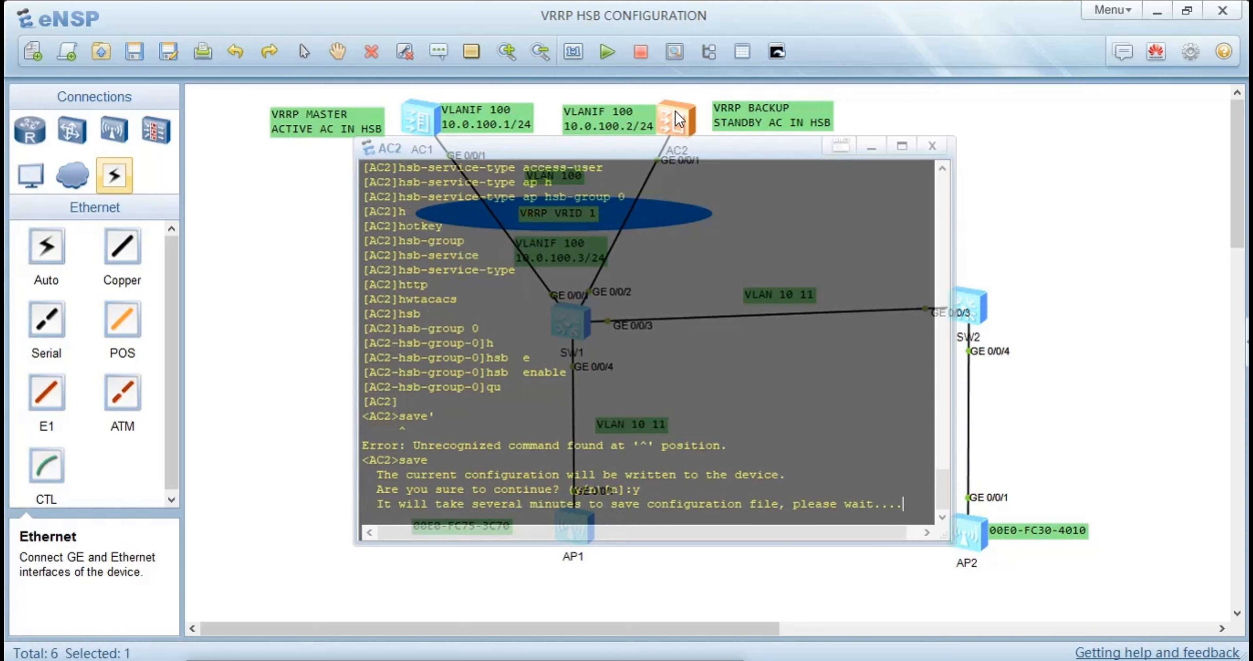
# Open the AC1 console, log back on and enter the system view
pyautogui.click(281, 262)
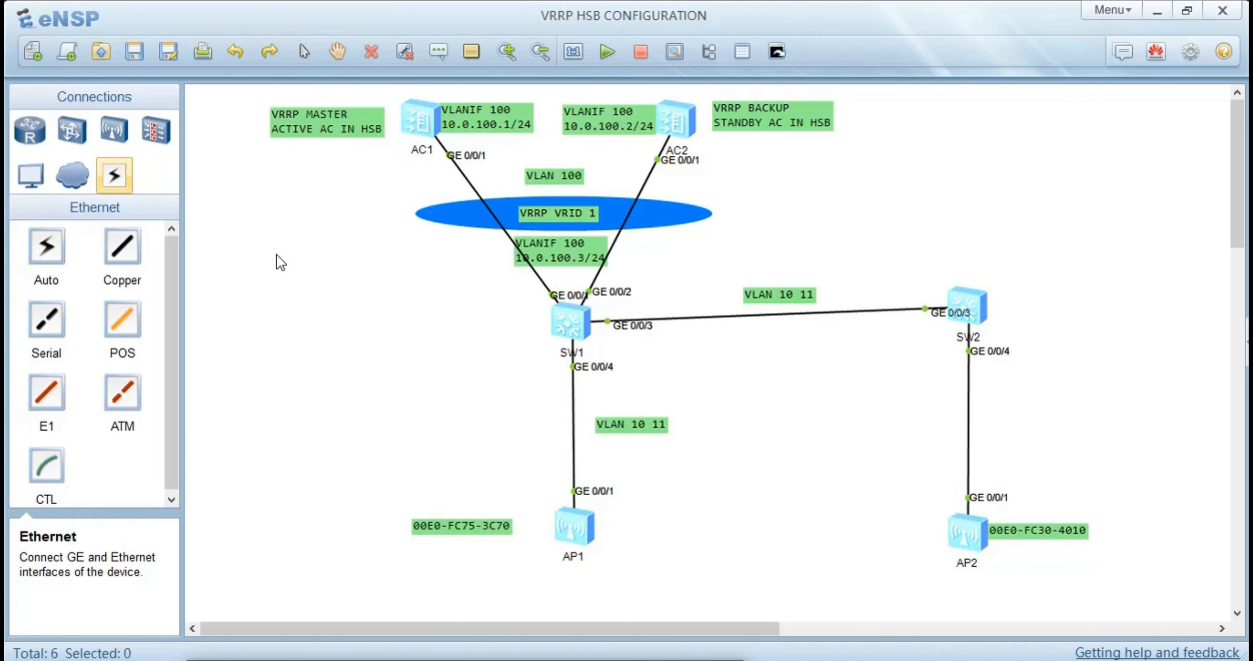
pyautogui.doubleClick(419, 124)
pyautogui.press('Return')
pyautogui.press('Return')
pyautogui.press('Return')
pyautogui.press('Return')
pyautogui.press('Return')
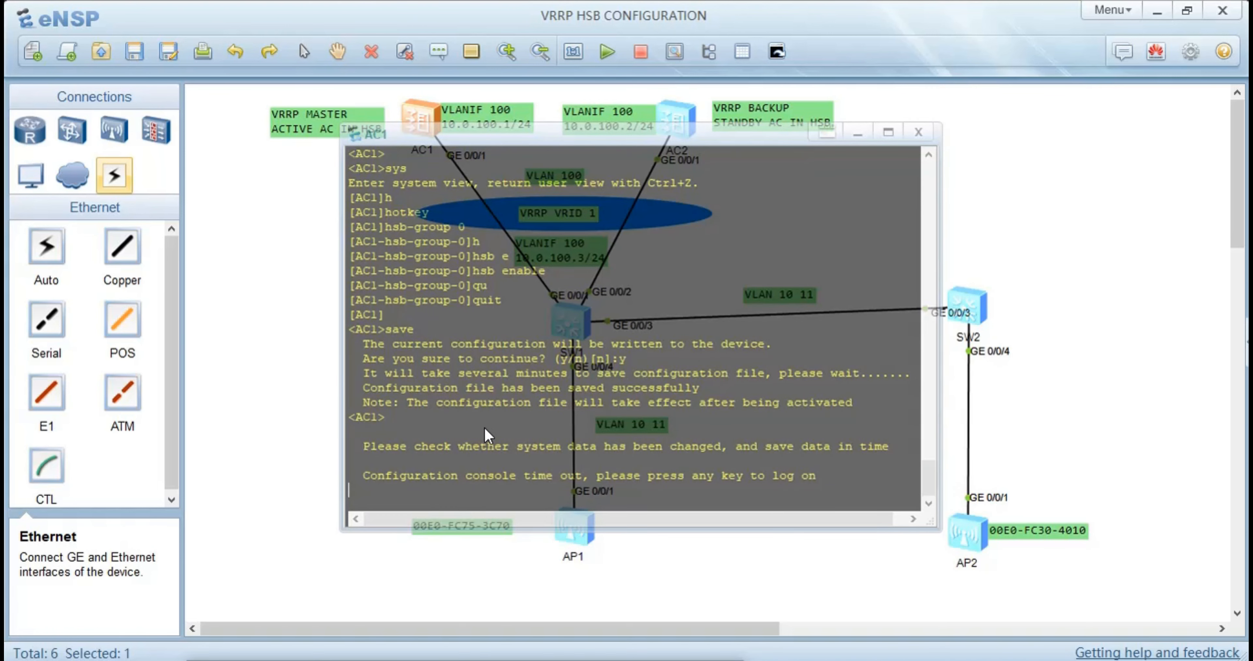
pyautogui.write('sys')
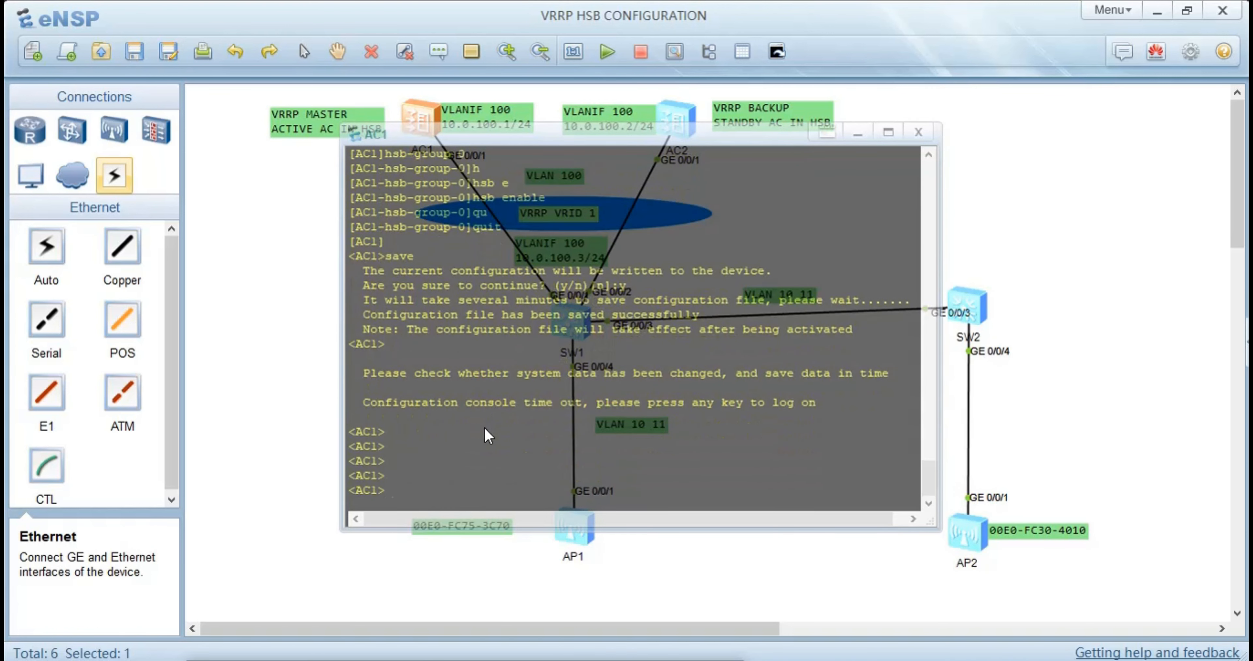
pyautogui.press('Return')
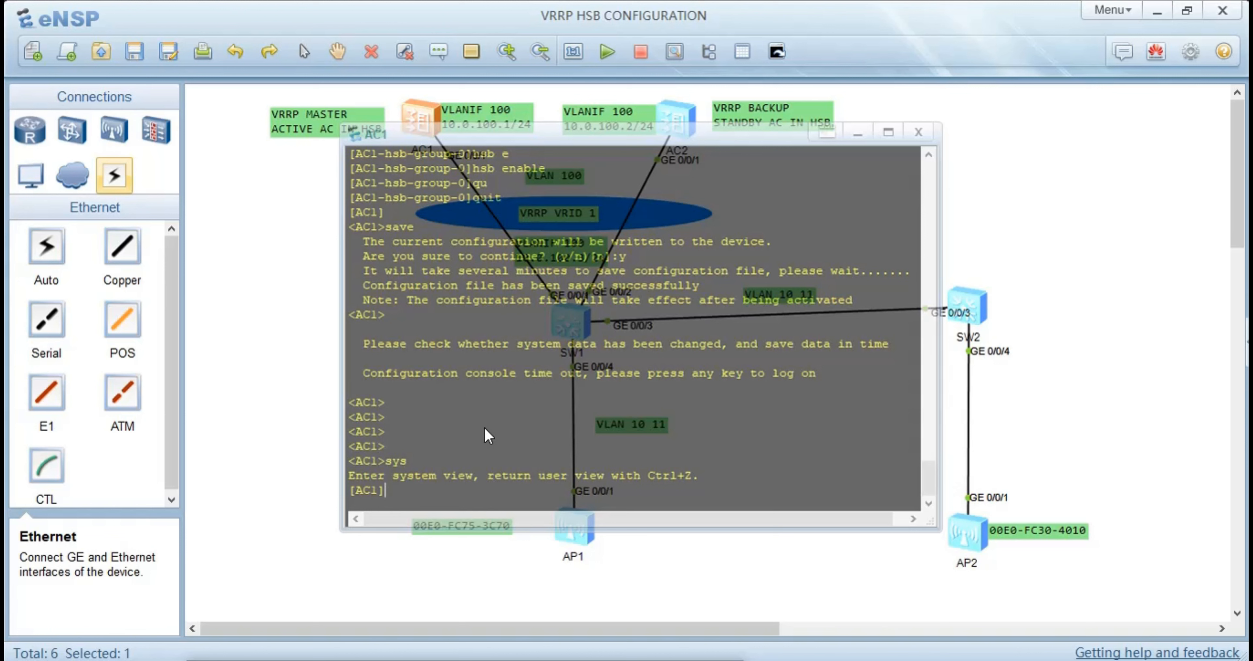
# Begin the capwap source command in AC1's system view and list the source options it accepts
pyautogui.write('c')
pyautogui.write('apq')
pyautogui.press('BackSpace')
pyautogui.write('wap')
pyautogui.press('Tab')
pyautogui.write('so')
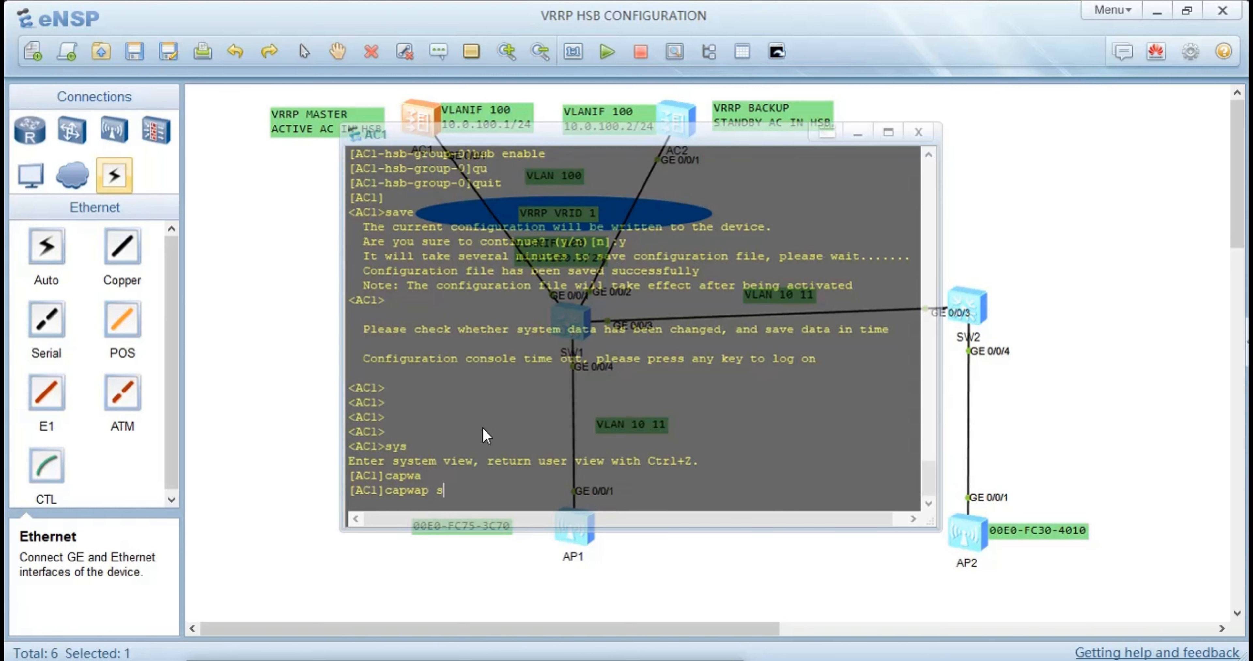
pyautogui.press('Tab')
pyautogui.write('?')
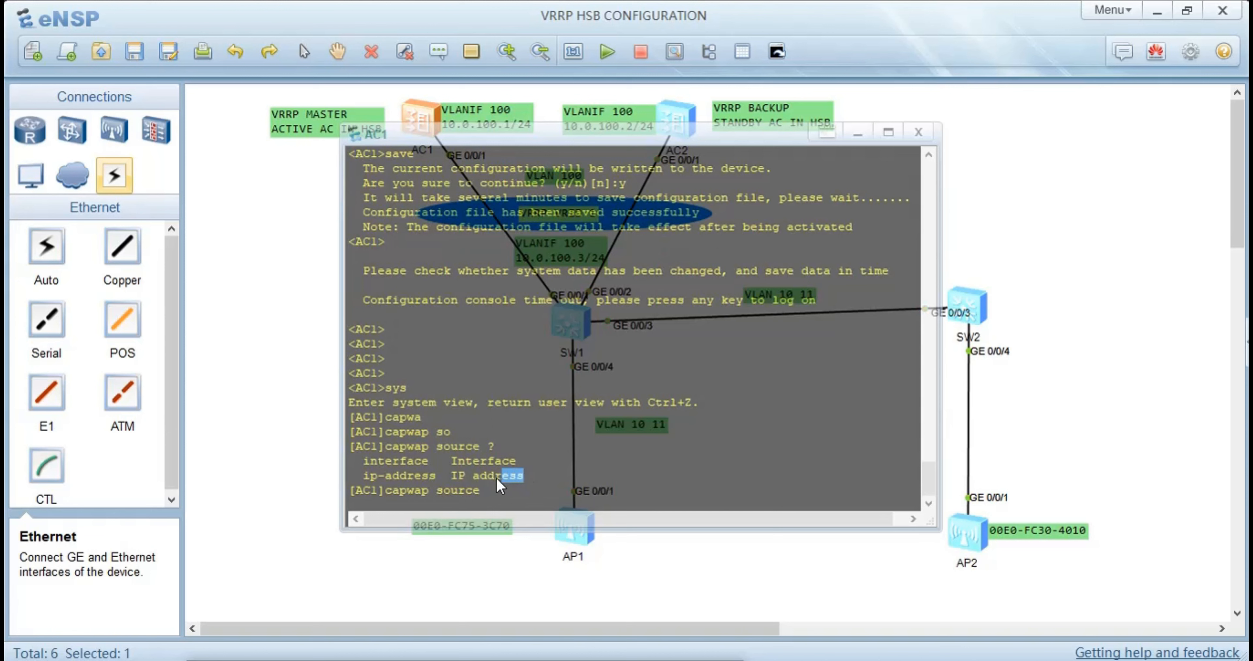
pyautogui.moveTo(356, 477); pyautogui.dragTo(334, 460)
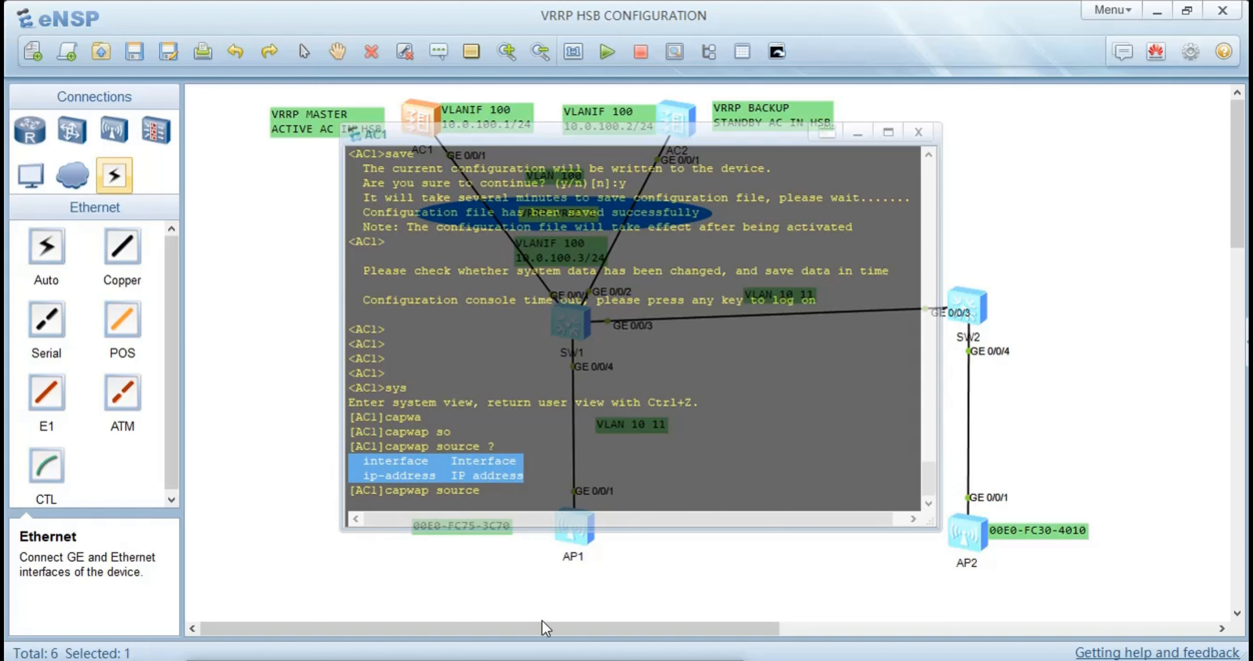
pyautogui.click(493, 491)
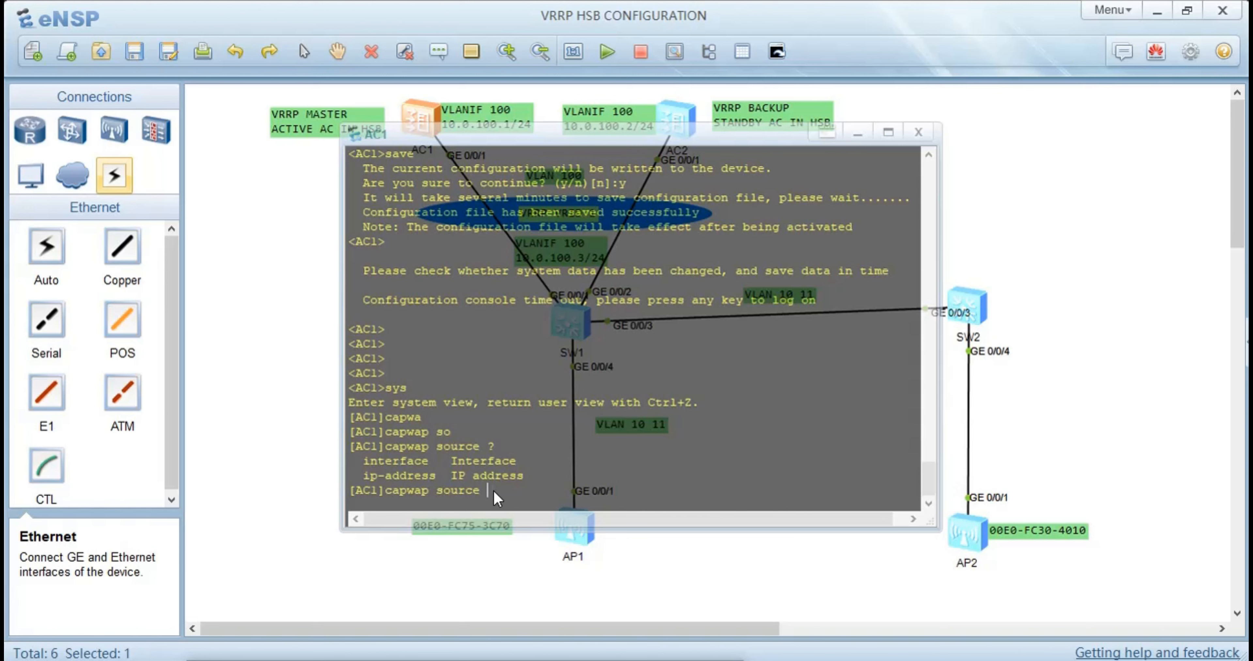
# Set the CAPWAP source on AC1 to IP address 10.0.100.254
pyautogui.write('ip')
pyautogui.press('Tab')
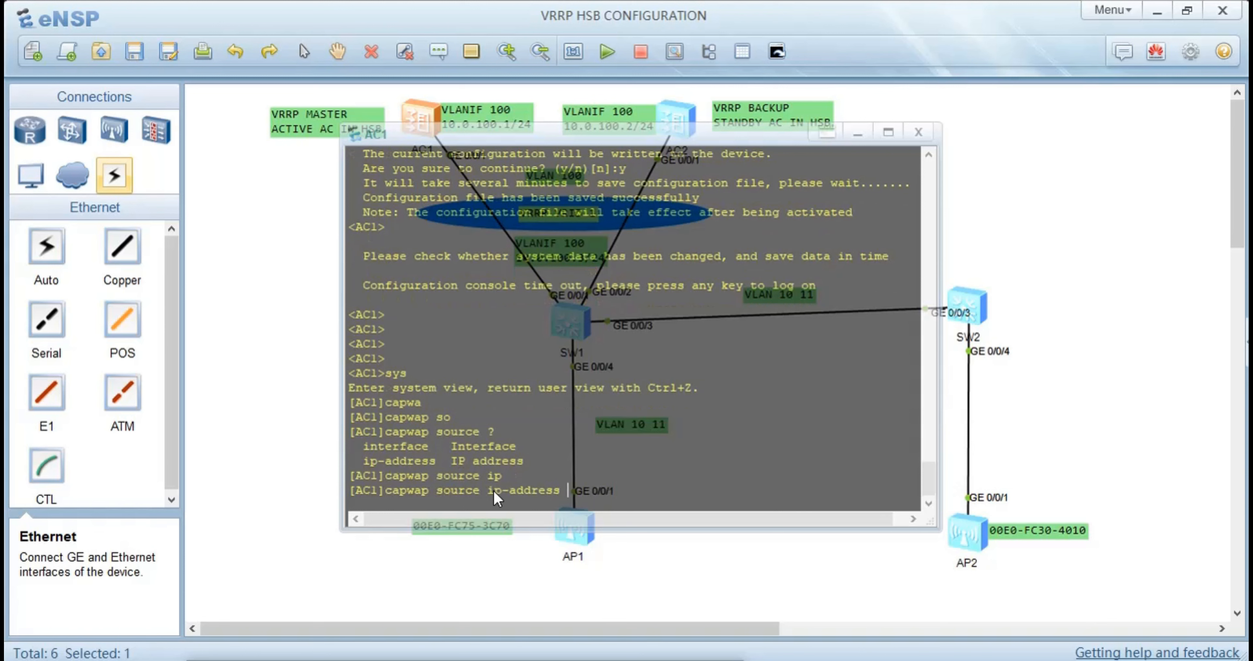
pyautogui.write('10.0.100.254')
pyautogui.press('Return')
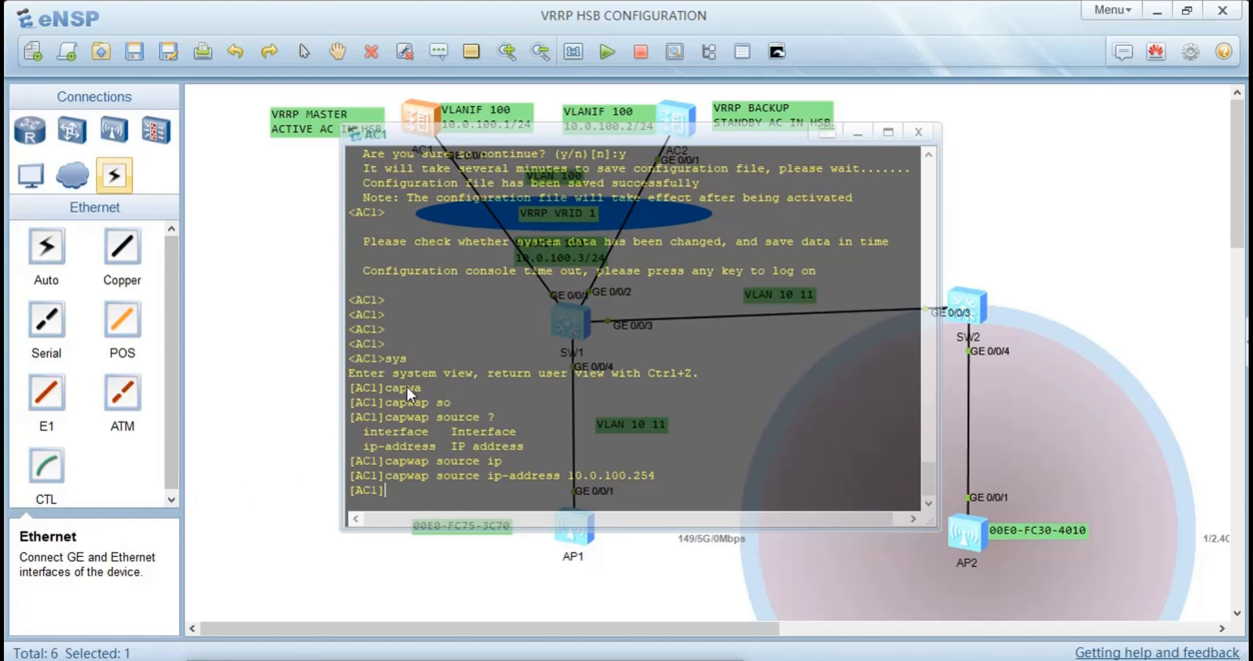
# Return to the topology and place three STA laptops, two in AP1's coverage circle and one in AP2's
pyautogui.click(254, 353)
pyautogui.click(254, 352)
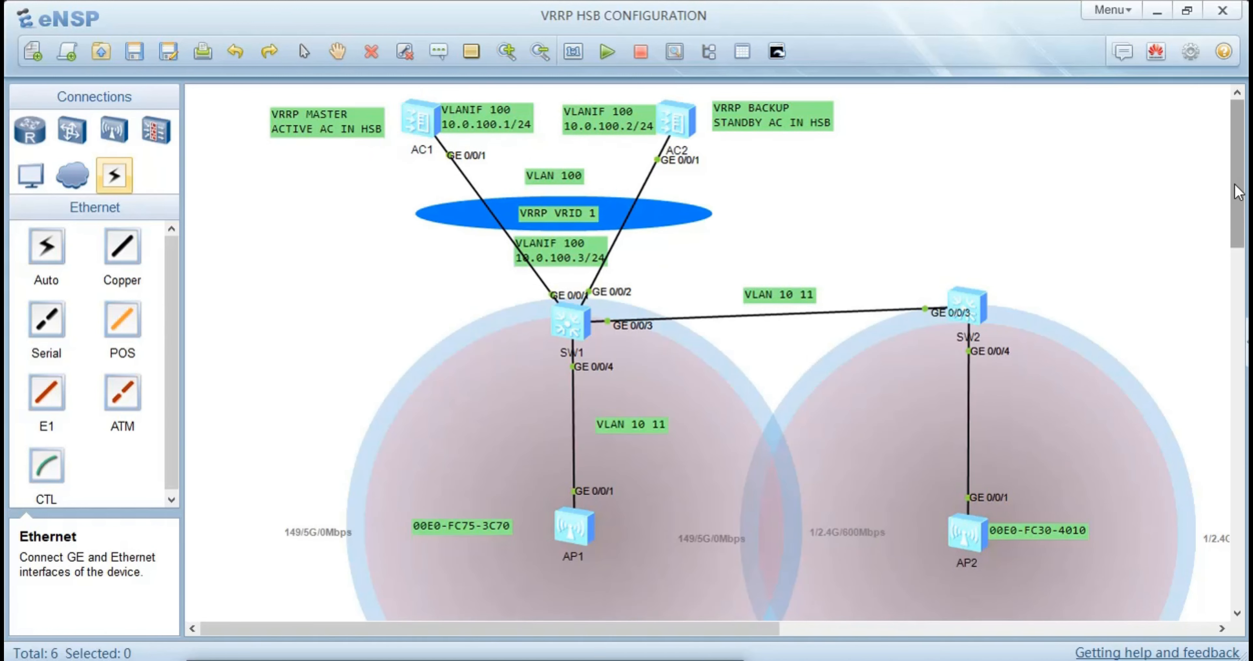
pyautogui.moveTo(1237, 194)
pyautogui.mouseDown()
pyautogui.moveTo(1236, 260)
pyautogui.moveTo(1238, 188)
pyautogui.mouseUp()
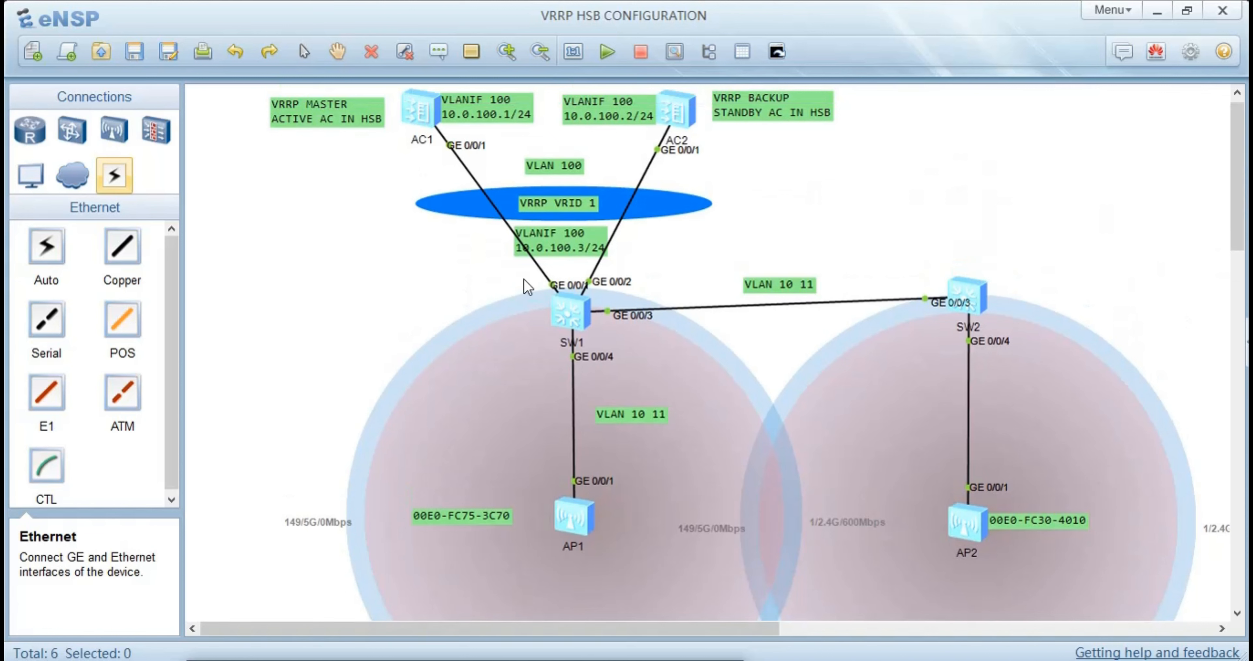
pyautogui.click(21, 177)
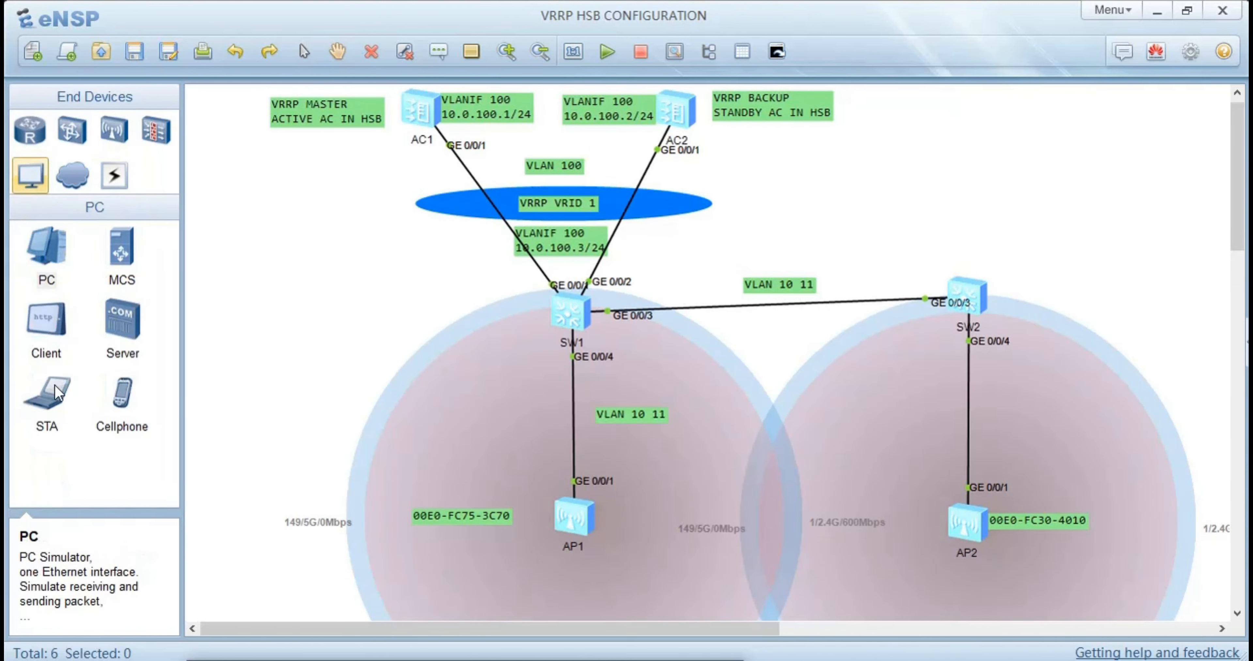
pyautogui.click(51, 403)
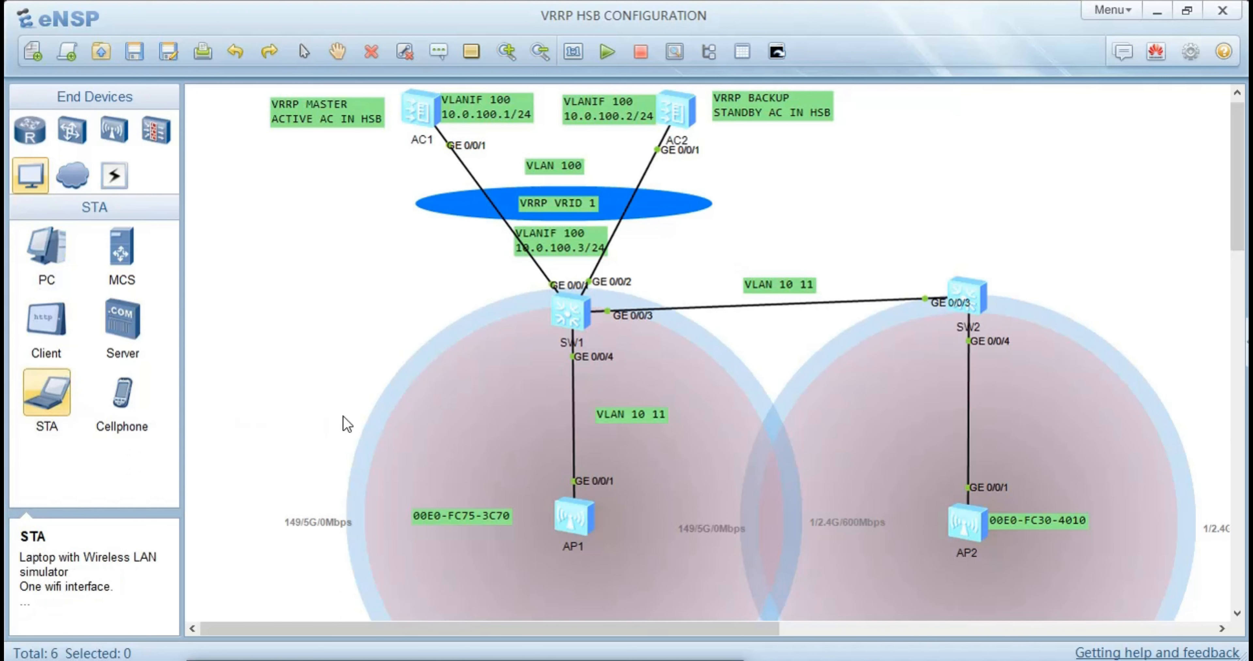
pyautogui.click(434, 439)
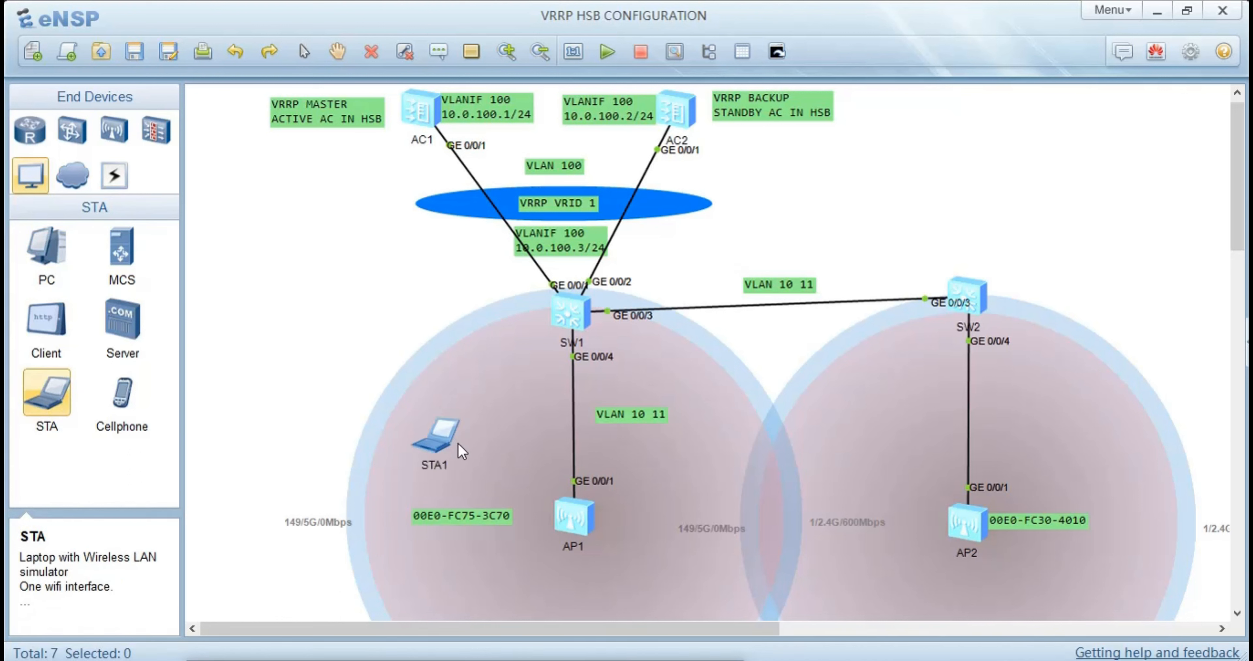
pyautogui.click(680, 474)
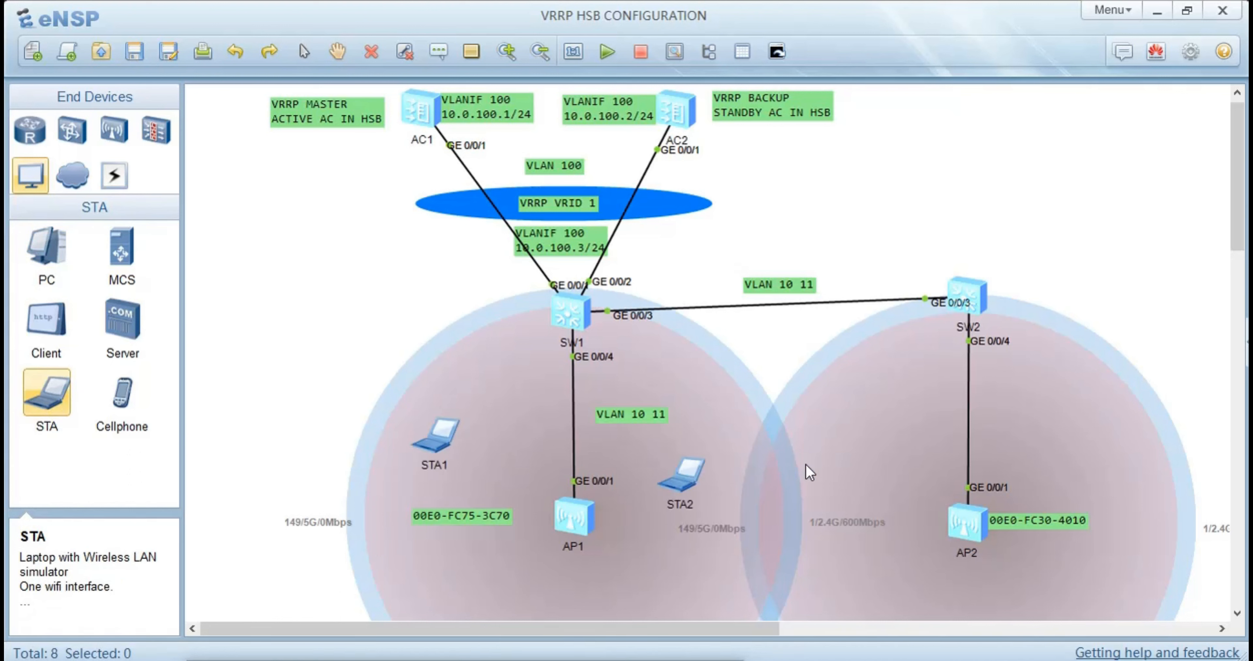
pyautogui.click(853, 434)
pyautogui.rightClick(819, 450)
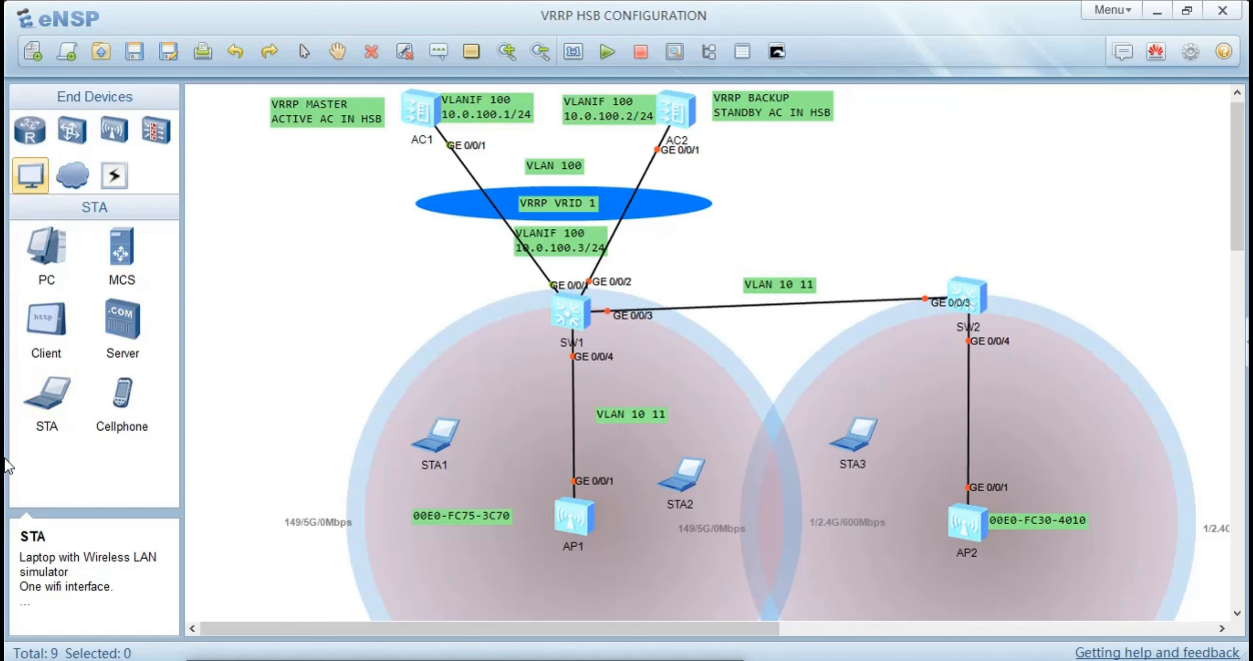
# Place one Cellphone in AP2's coverage circle, above and to the side of the AP
pyautogui.click(118, 403)
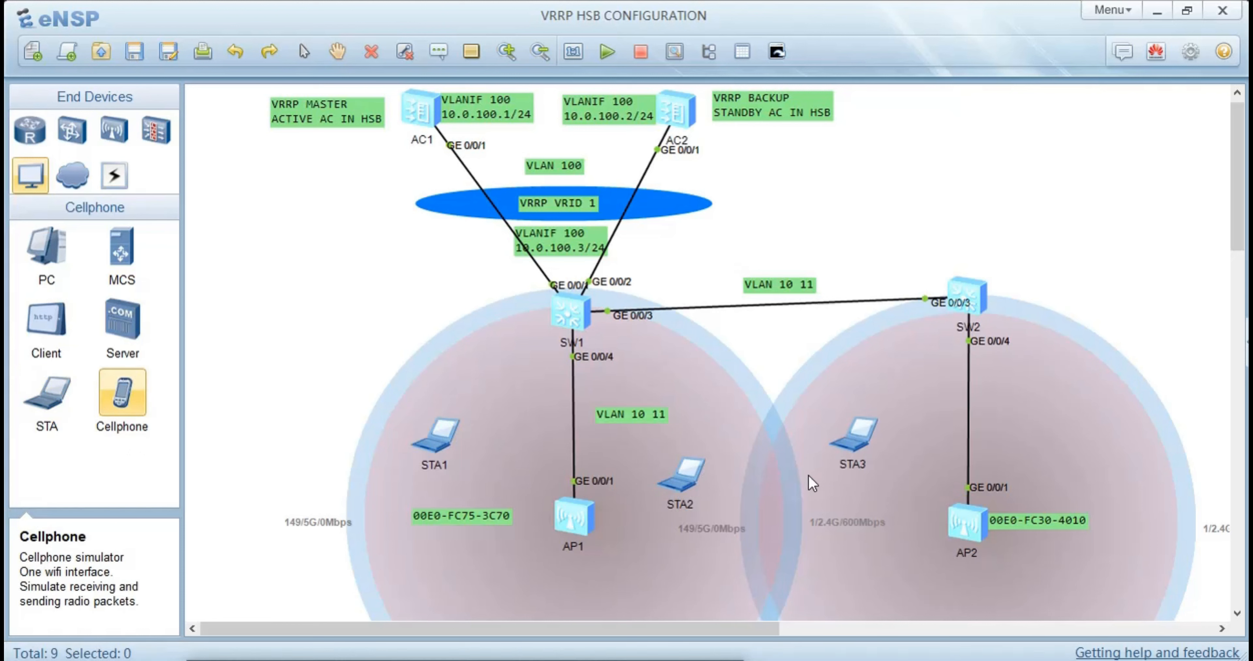
pyautogui.click(1058, 406)
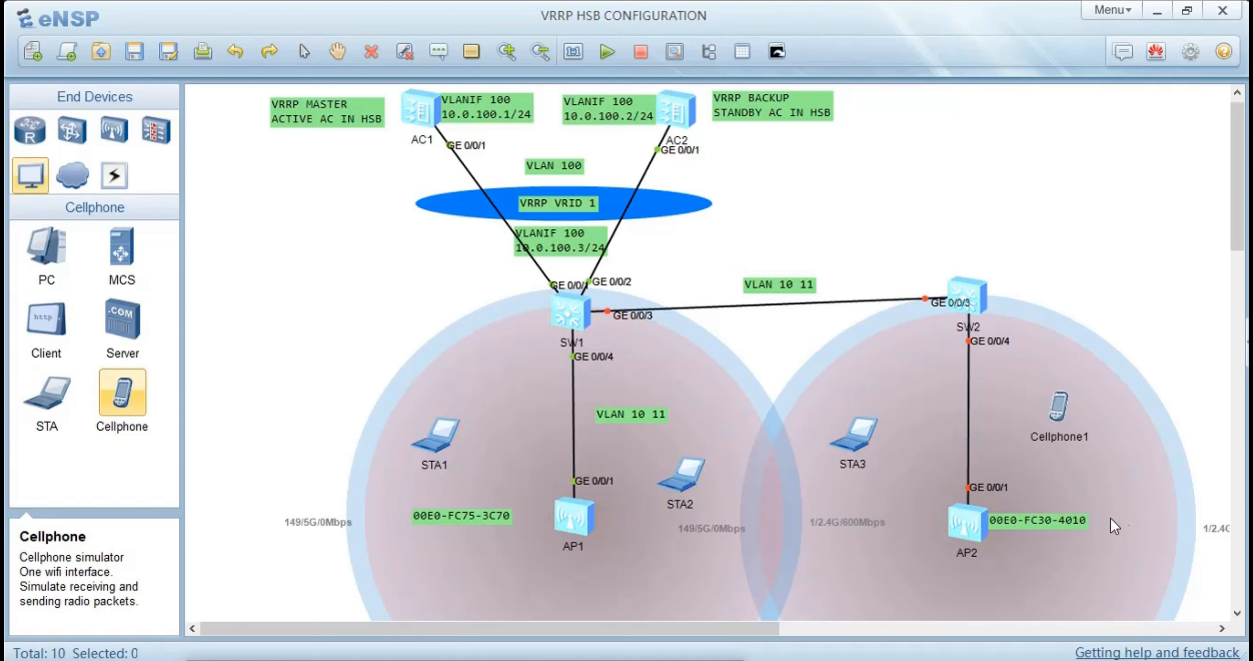
pyautogui.rightClick(943, 486)
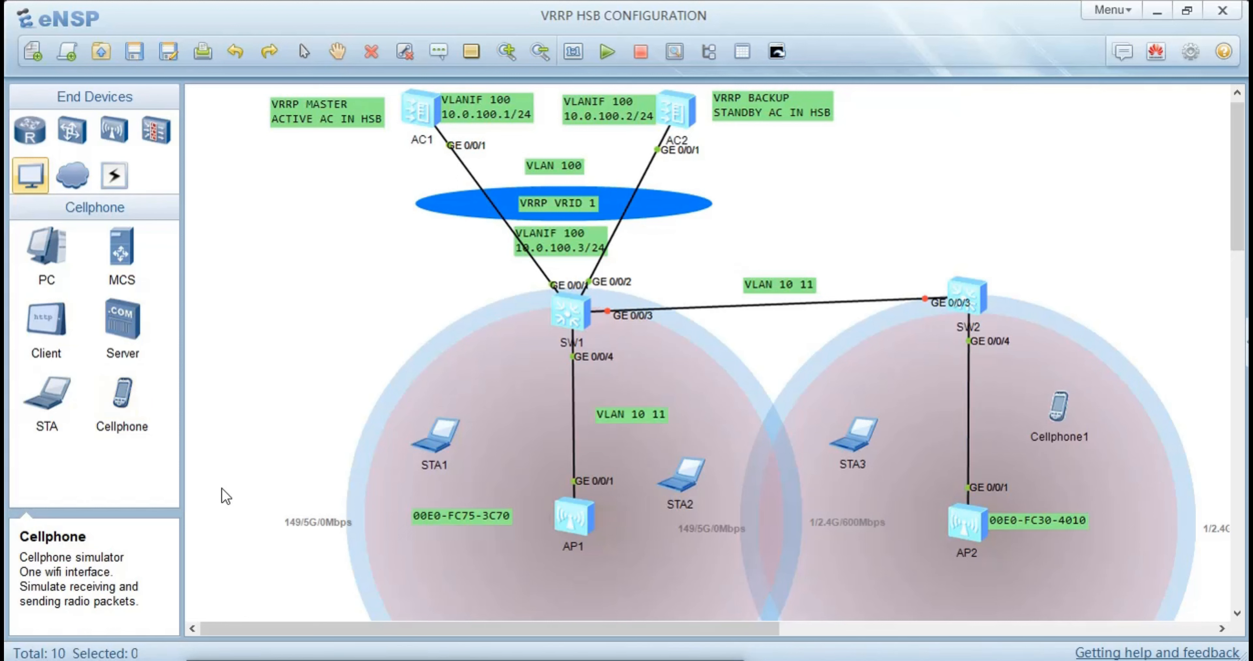
# Start the three STAs, Cellphone1 and both APs together, and reposition STA1 inside AP1's coverage circle
pyautogui.moveTo(427, 433); pyautogui.dragTo(1022, 500)
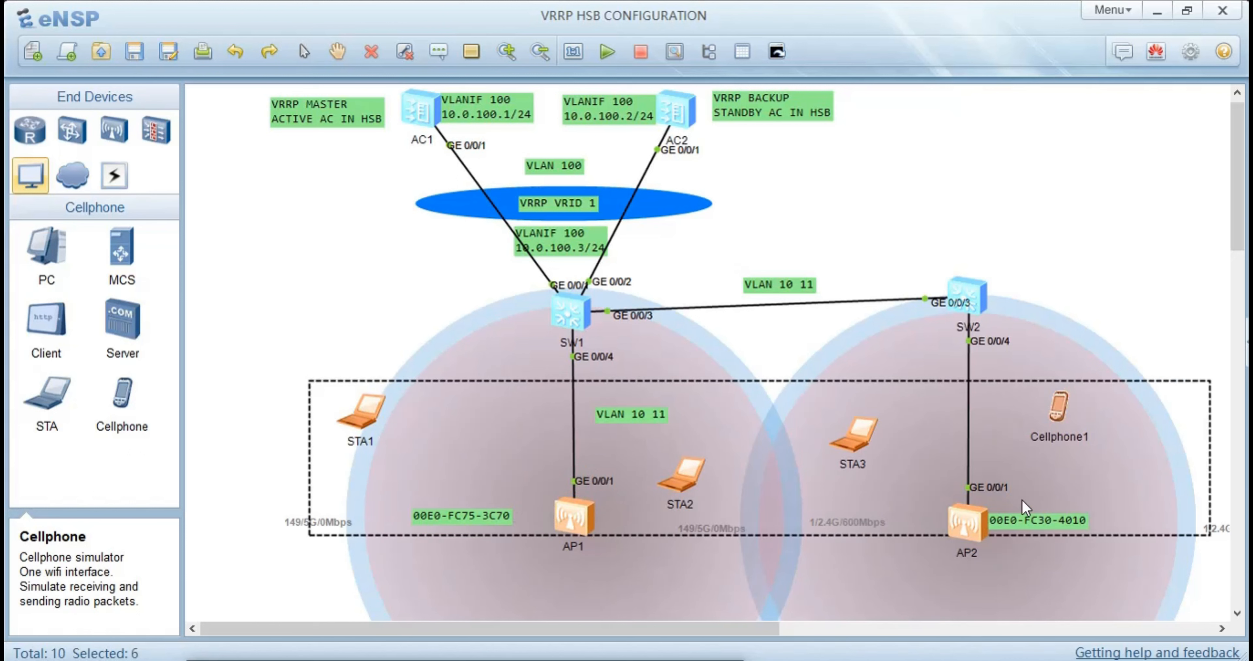
pyautogui.rightClick(945, 456)
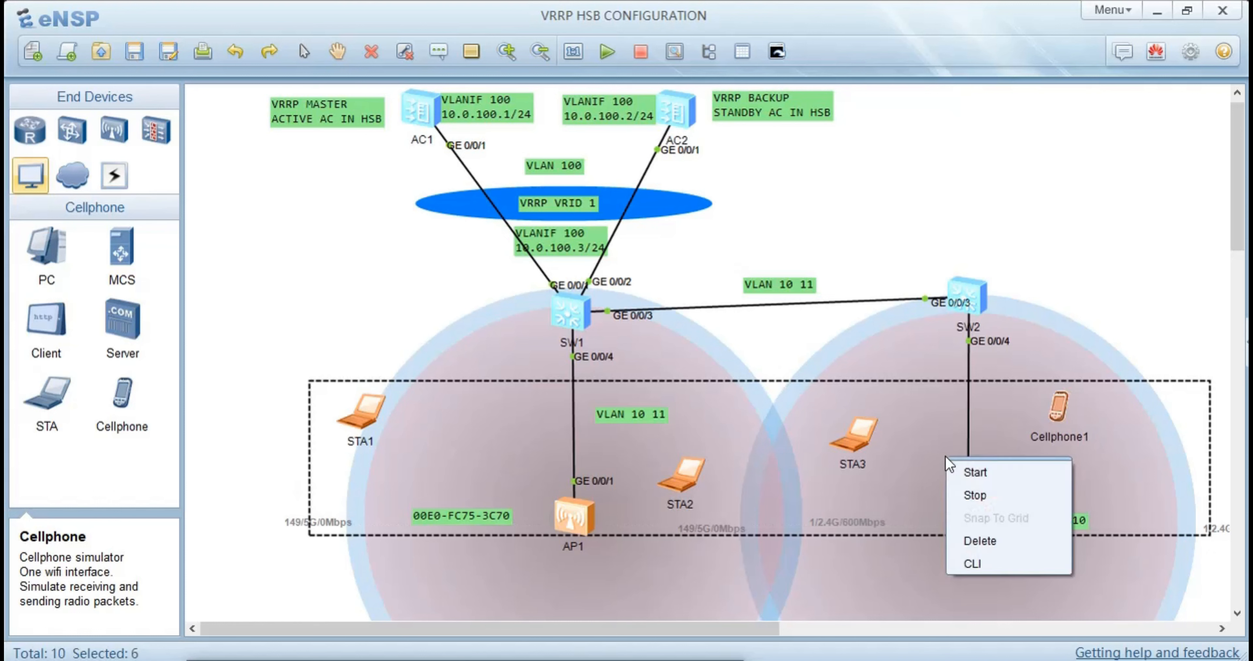
pyautogui.click(976, 480)
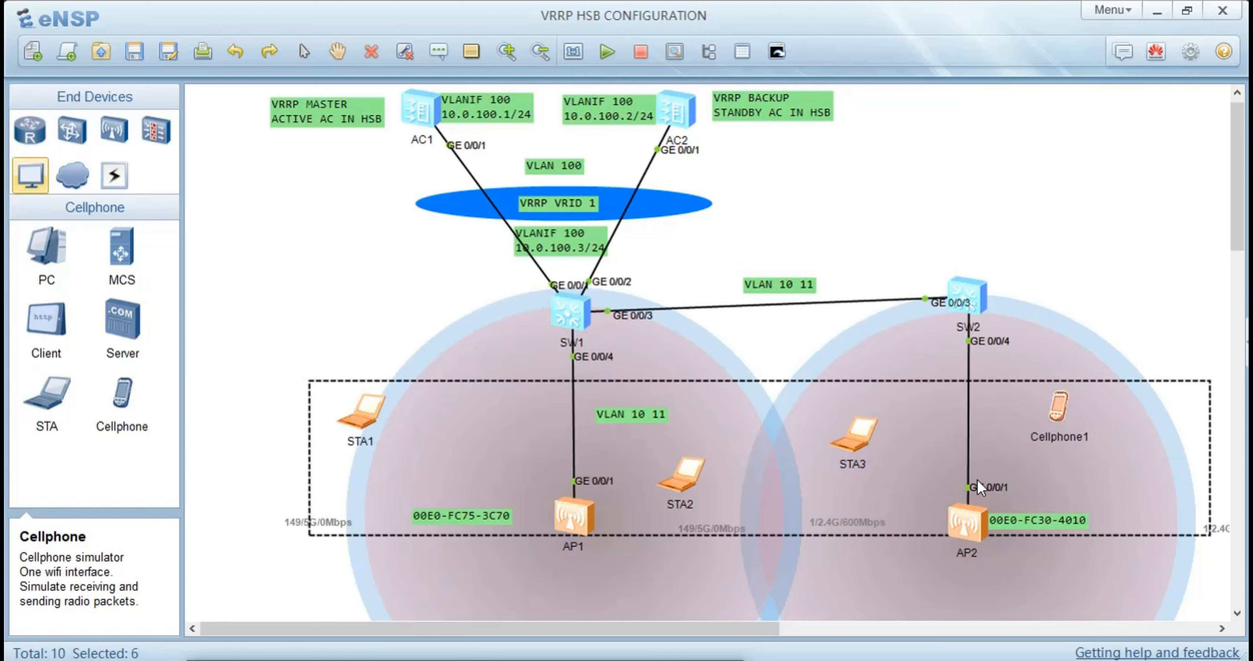
pyautogui.click(356, 271)
pyautogui.moveTo(355, 406); pyautogui.dragTo(440, 426)
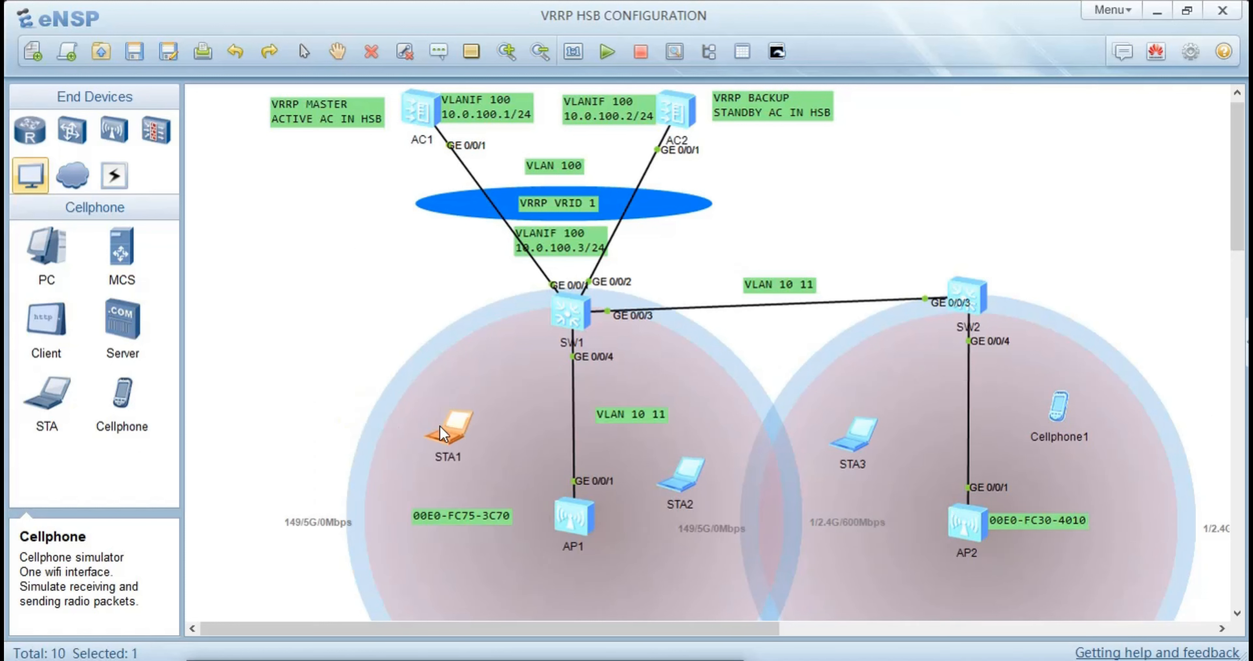
# Open STA1's settings and try to join the HSB network on channel 1 by entering the Wi-Fi password
pyautogui.doubleClick(439, 426)
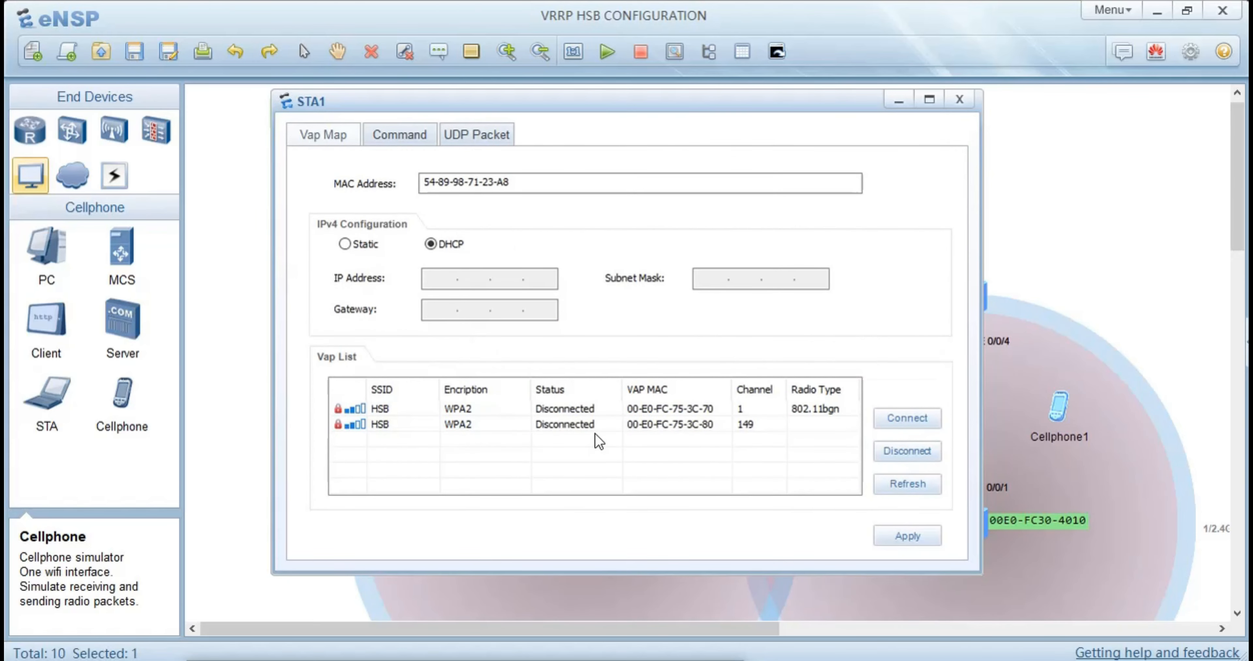
pyautogui.doubleClick(571, 409)
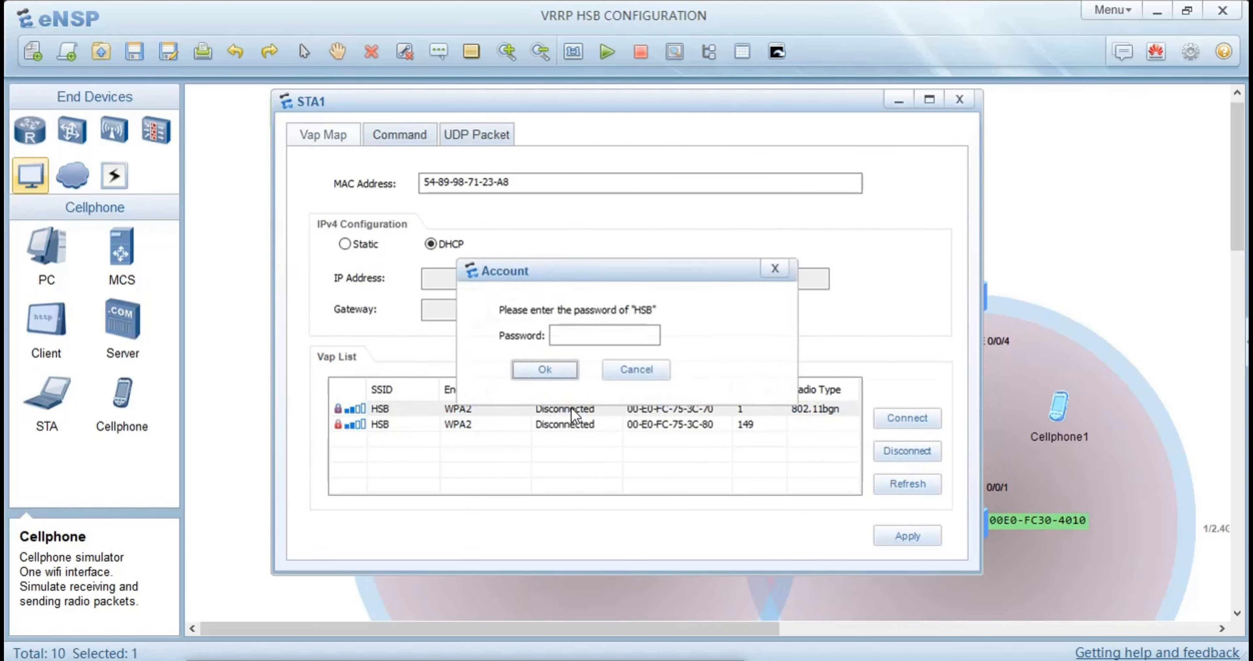
pyautogui.click(597, 335)
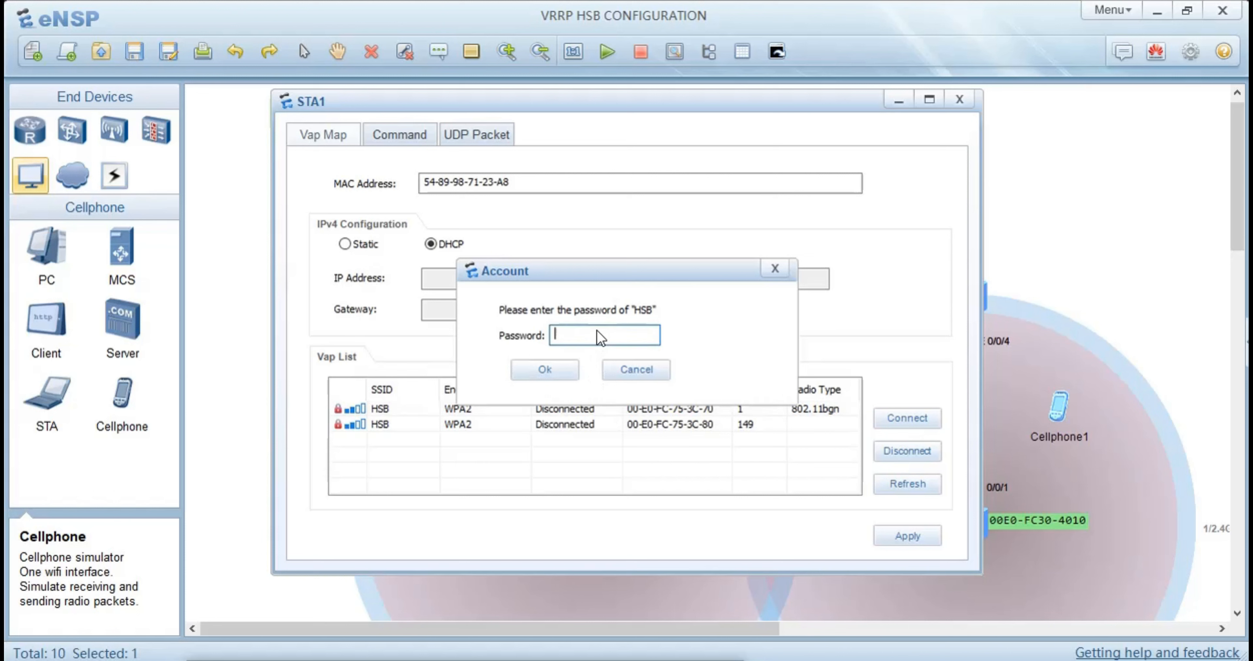
pyautogui.write('••••••••')
pyautogui.press('Return')
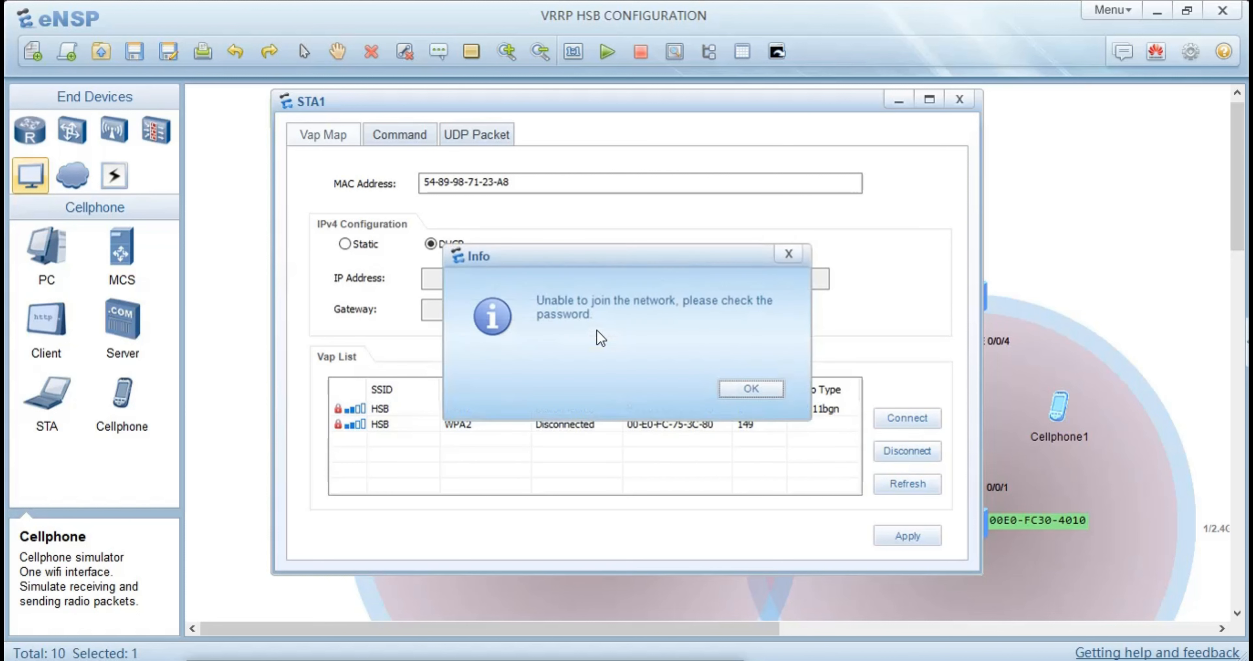
pyautogui.click(767, 386)
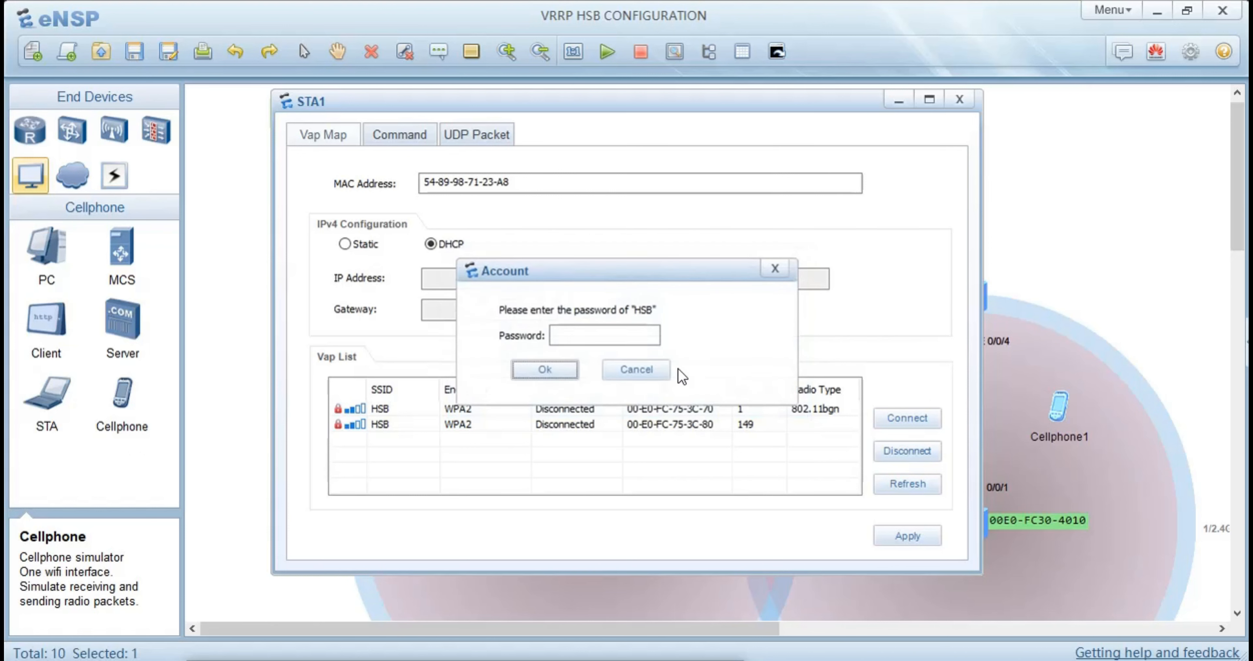
# Retry joining STA1 to the channel 1 HSB network, clearing and re-entering the Wi-Fi password
pyautogui.click(631, 340)
pyautogui.write('•••••')
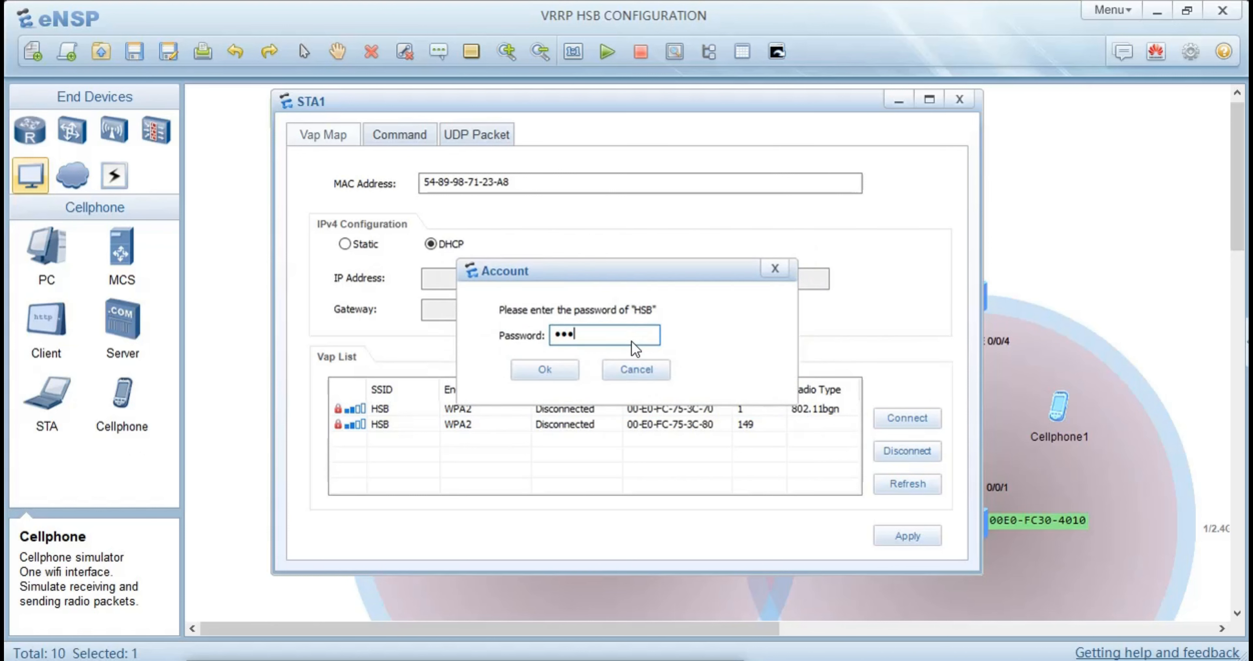
pyautogui.press('BackSpace')
pyautogui.press('BackSpace')
pyautogui.press('BackSpace')
pyautogui.press('BackSpace')
pyautogui.press('BackSpace')
pyautogui.write('••••••••••')
pyautogui.click(570, 364)
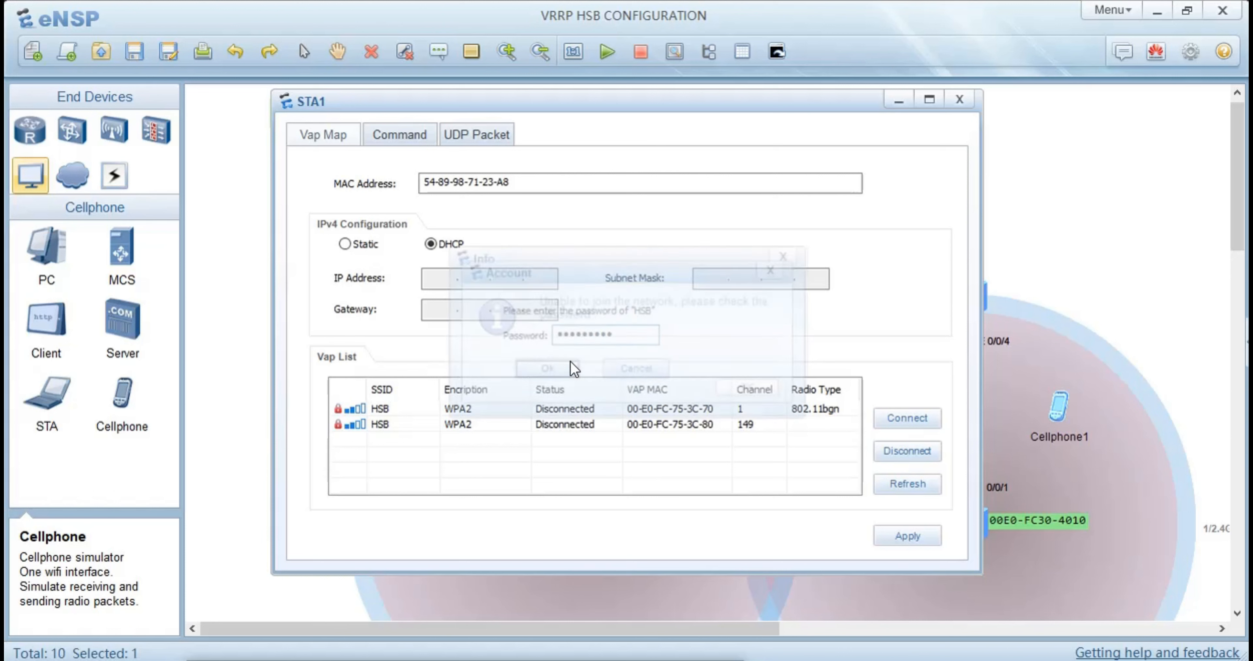
pyautogui.click(744, 389)
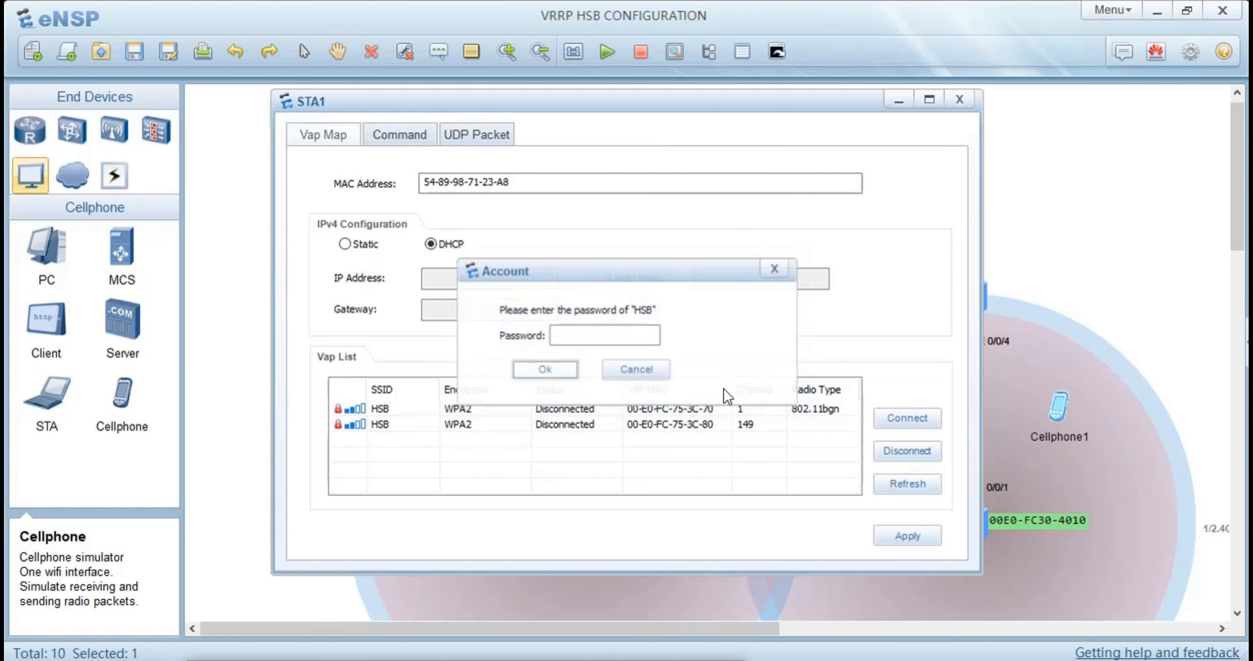
# Try the Wi-Fi password once more for the channel 1 HSB network, then dismiss the password request
pyautogui.click(625, 338)
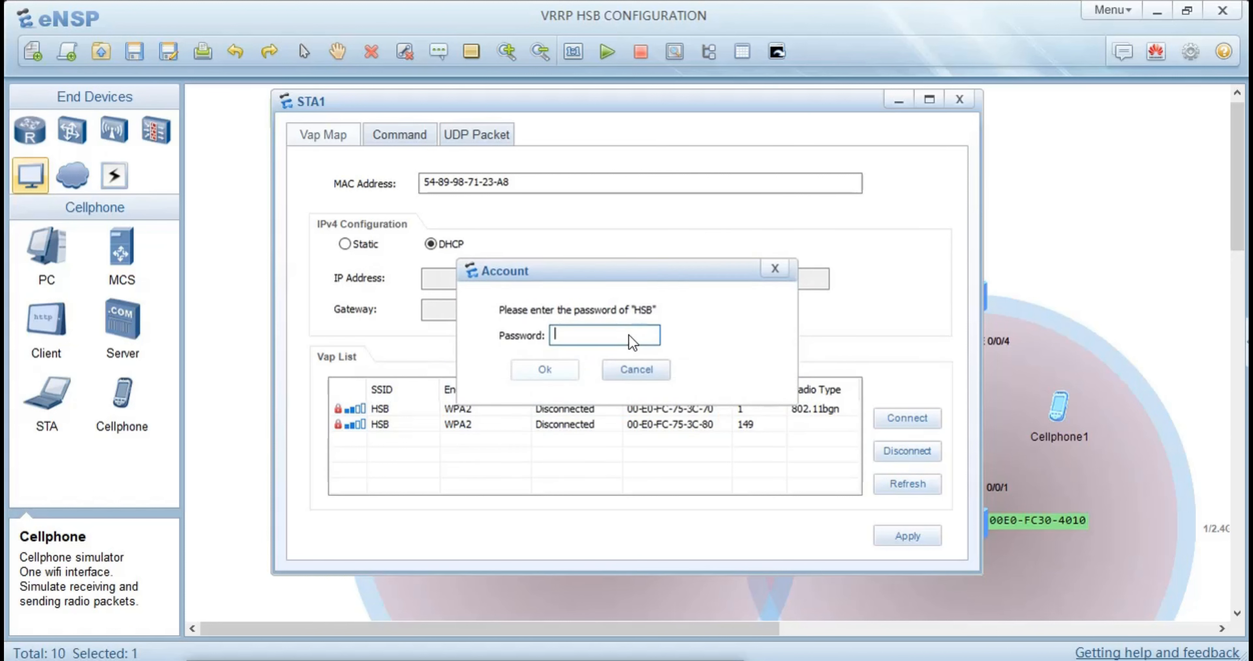
pyautogui.write('••••••••••')
pyautogui.press('Return')
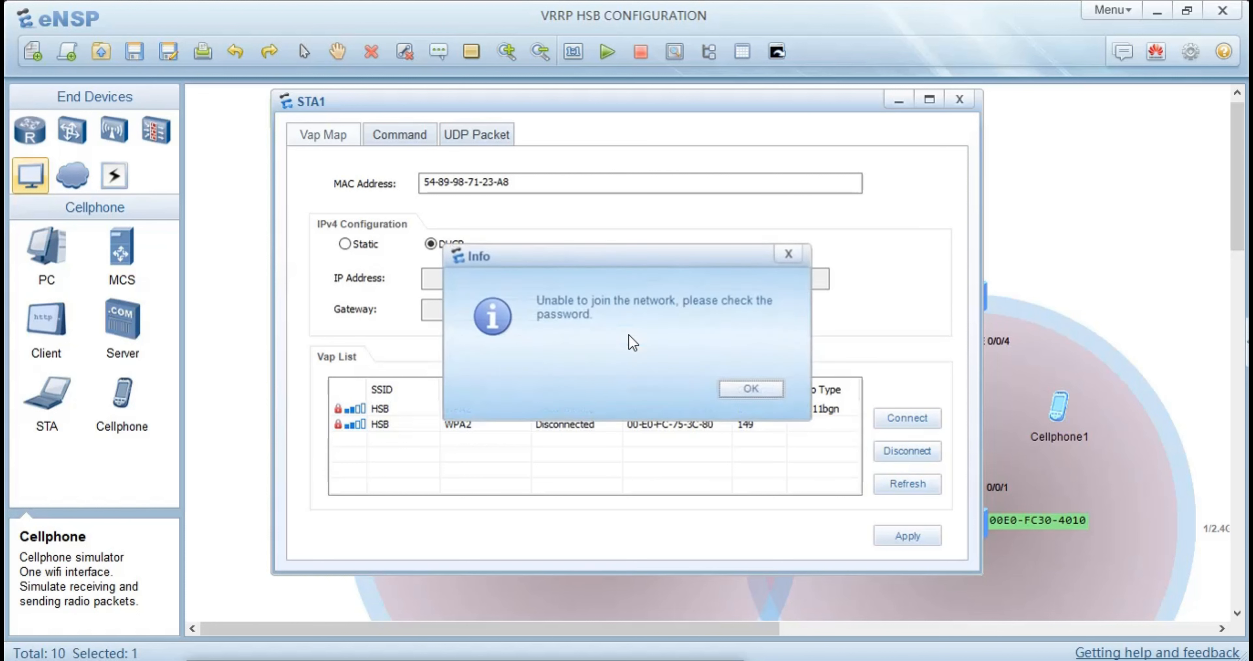
pyautogui.click(788, 256)
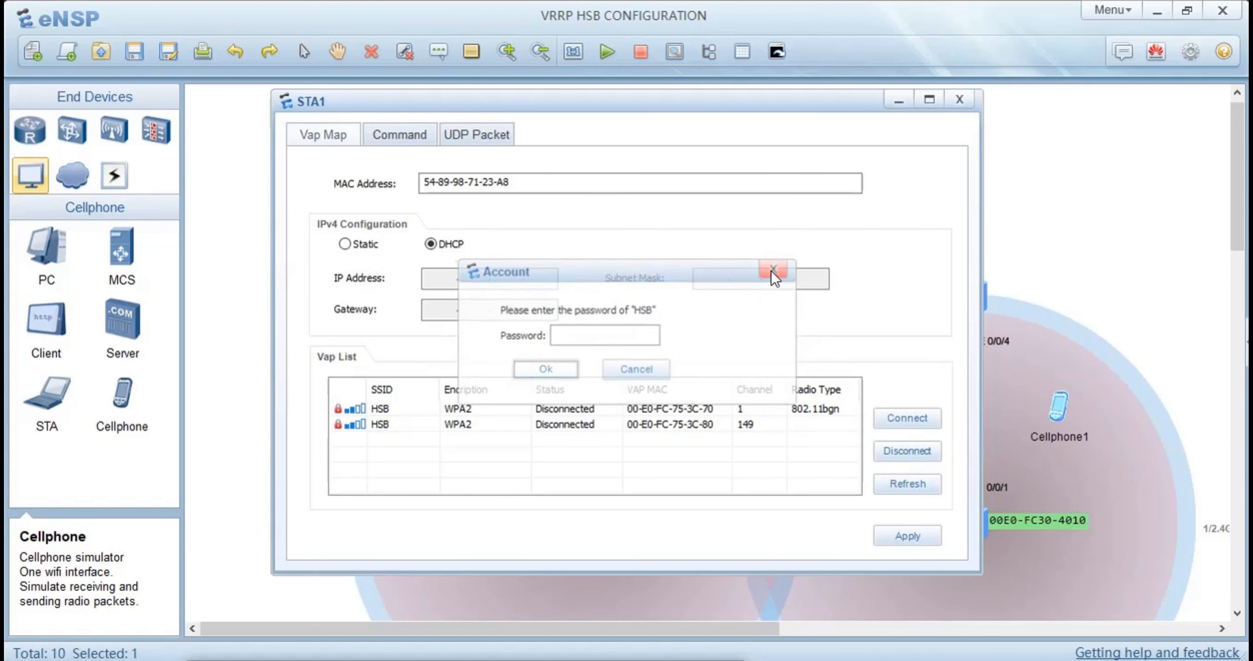
pyautogui.click(773, 269)
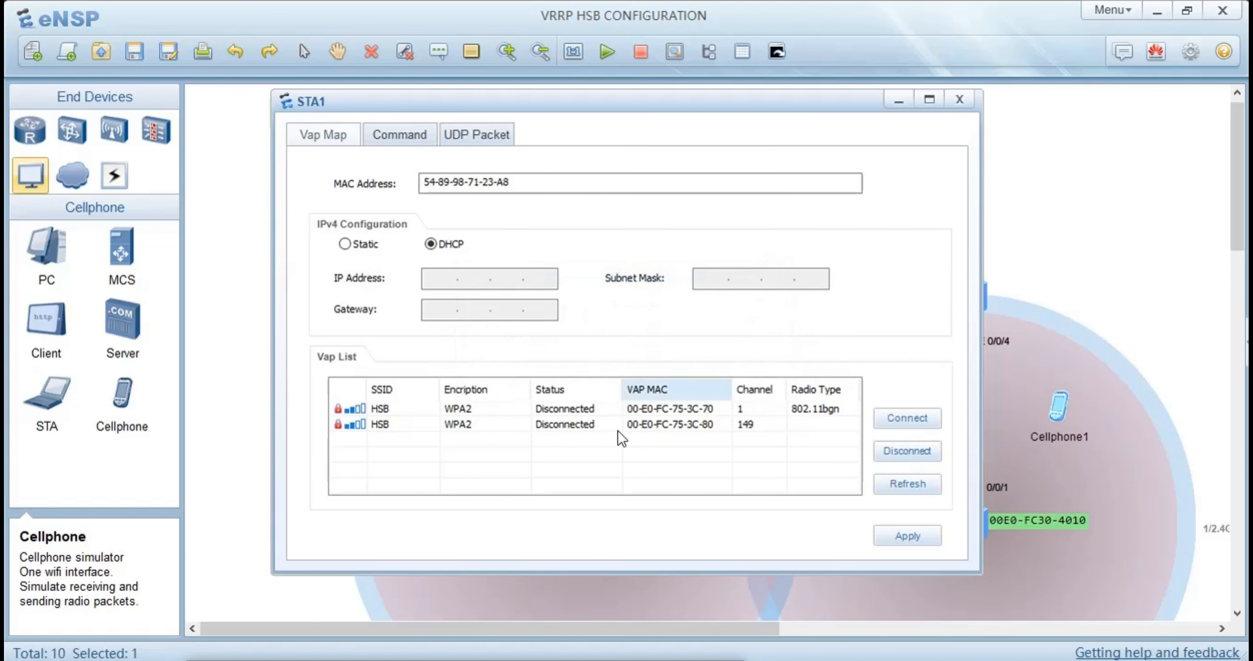
# Try to join STA1 to the HSB network on channel 149 by entering the Wi-Fi password
pyautogui.doubleClick(656, 430)
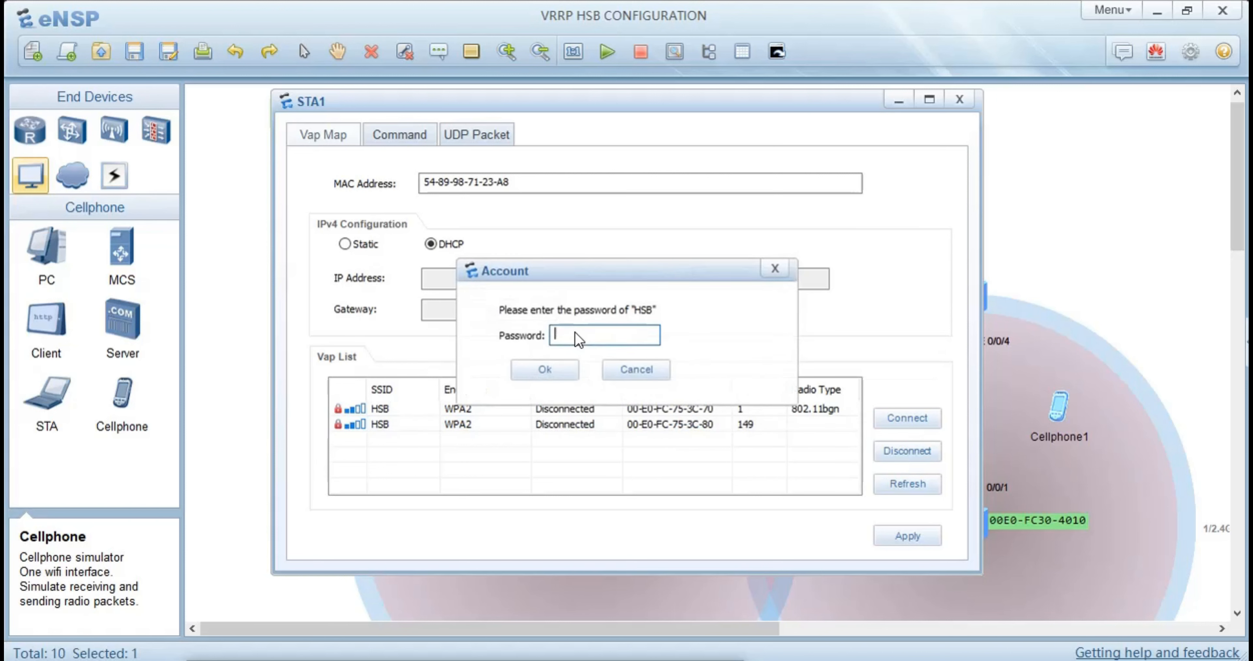
pyautogui.write('••••••••••')
pyautogui.press('Return')
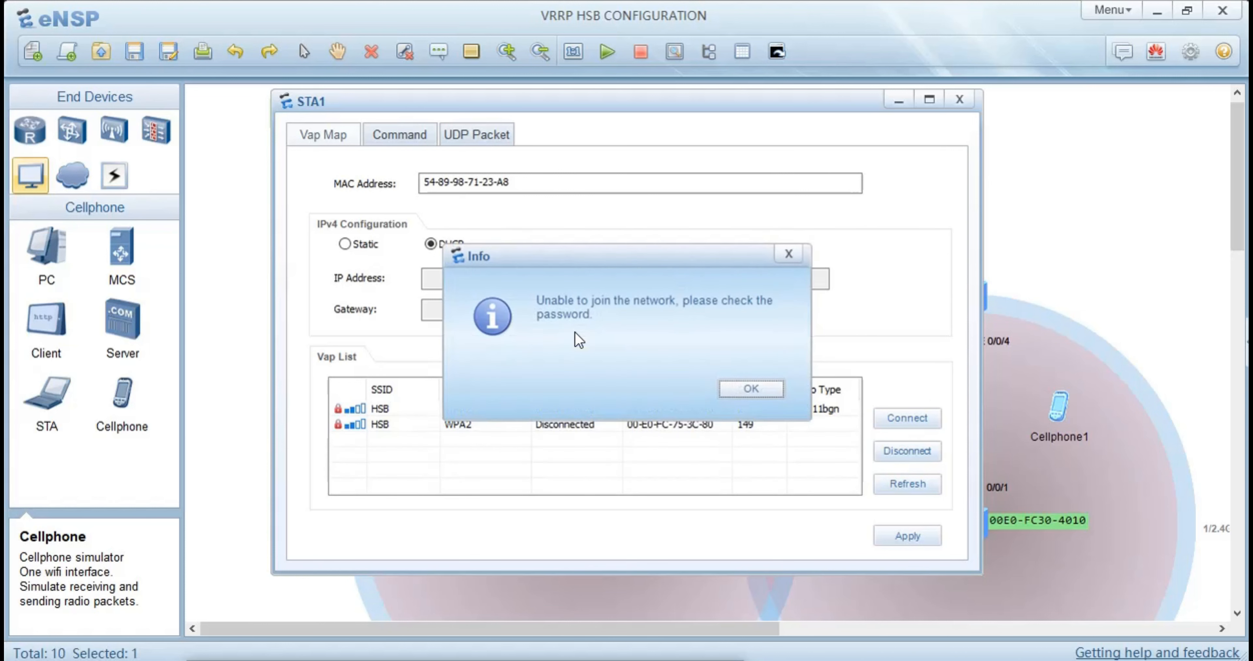
pyautogui.click(788, 258)
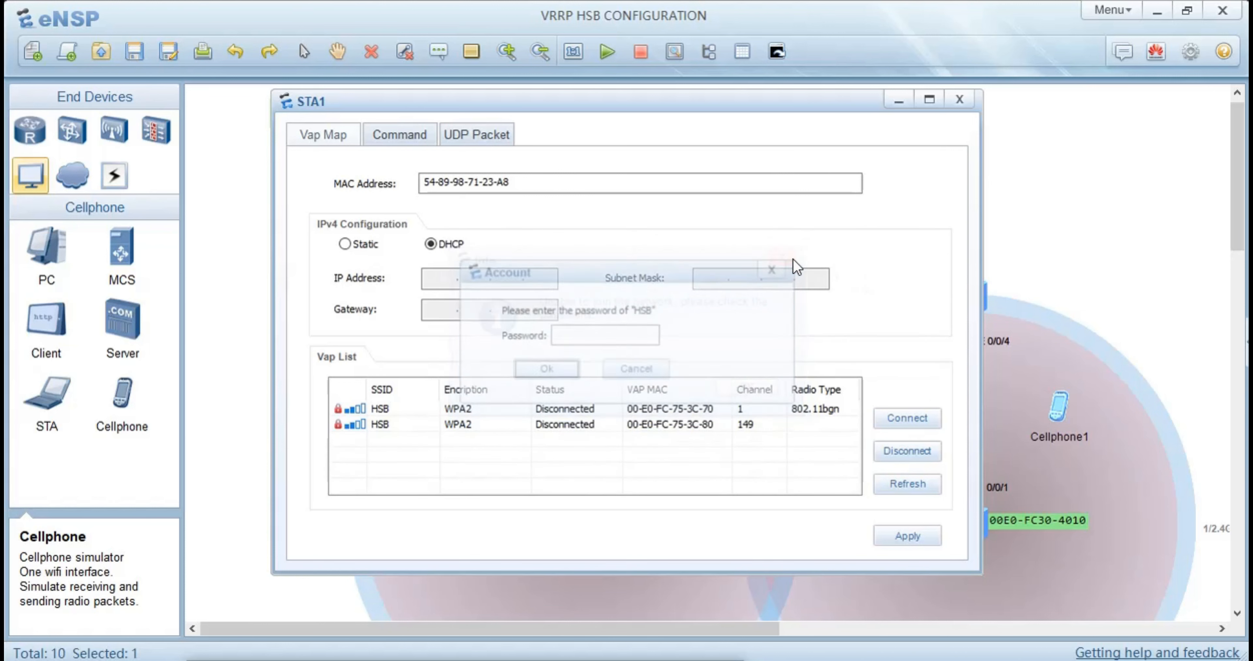
# Dismiss STA1's settings and check the wireless networks listed for Cellphone1
pyautogui.click(998, 391)
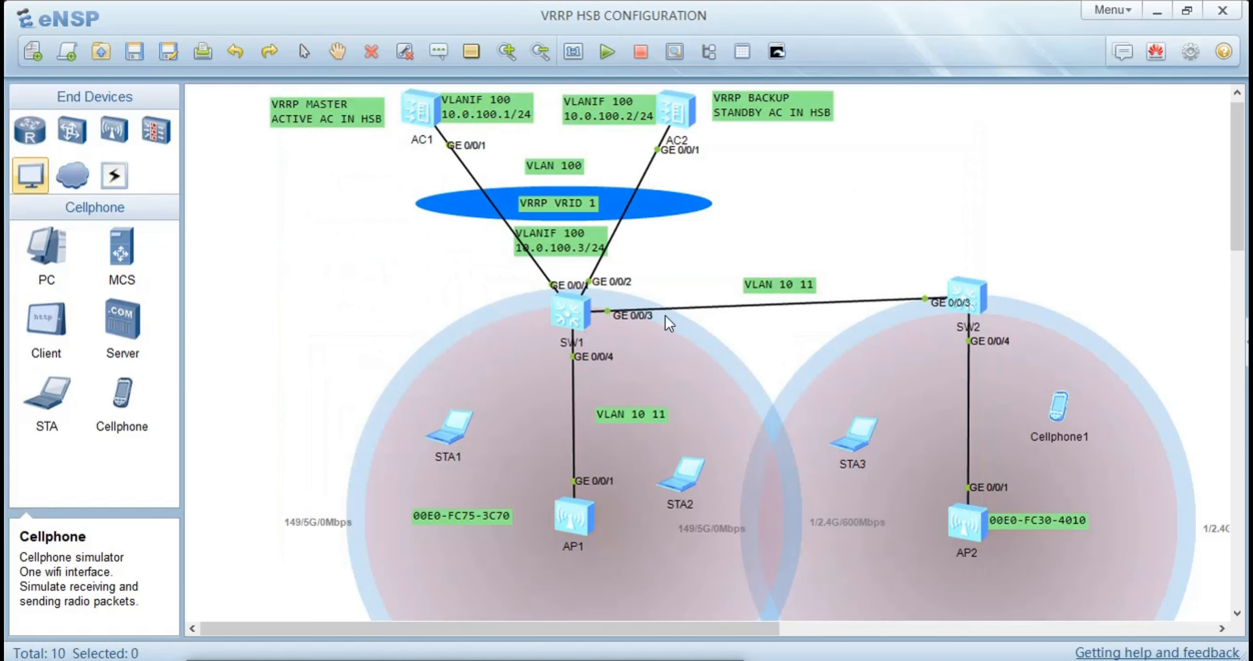
pyautogui.doubleClick(1056, 410)
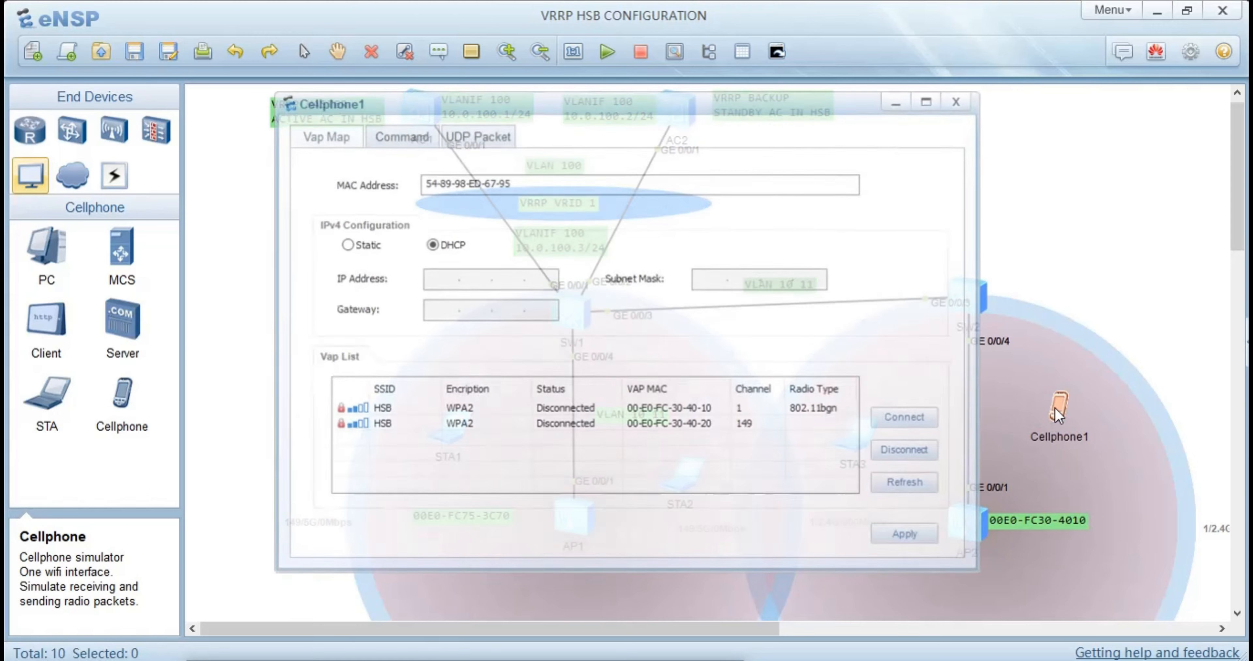
pyautogui.click(1062, 301)
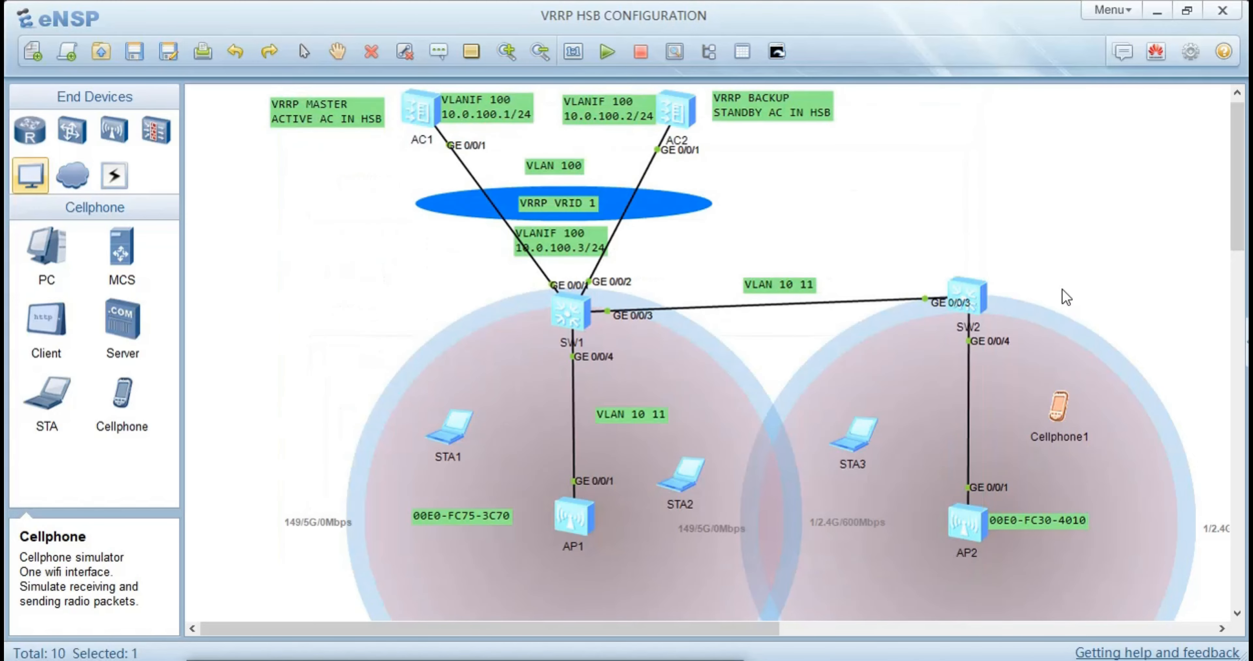
# Review AC1's console history for the WPA2 pass-phrase configured in the depart security profile
pyautogui.doubleClick(429, 129)
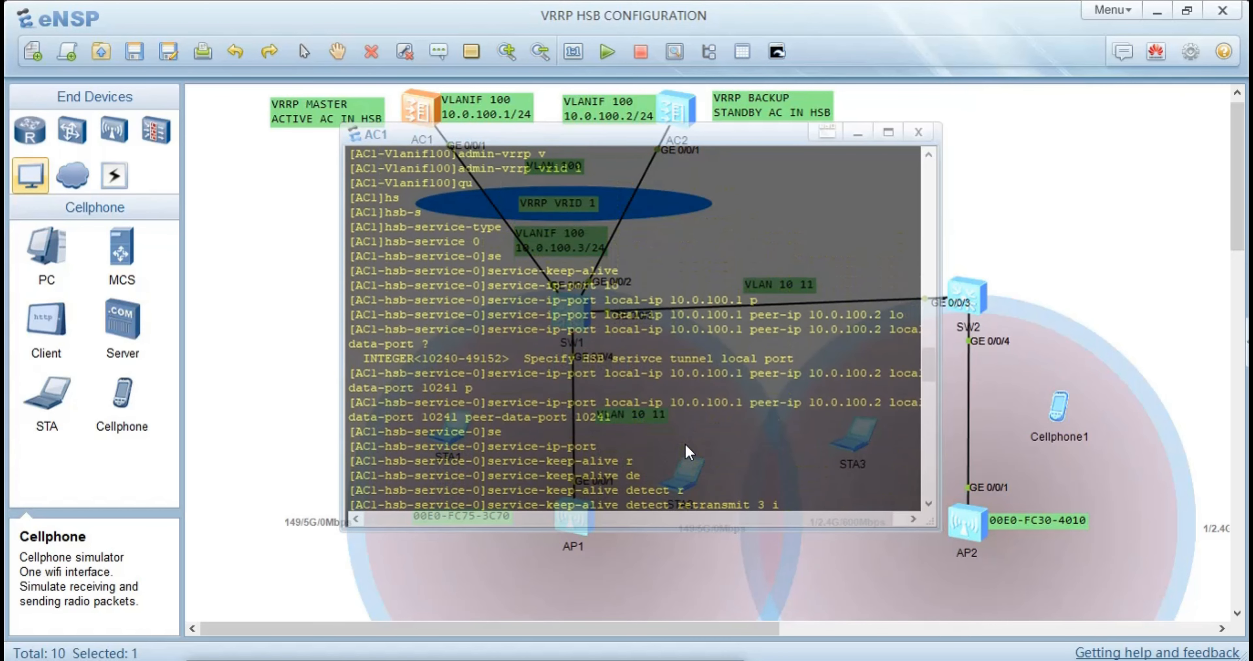
pyautogui.scroll(3, 685, 444)
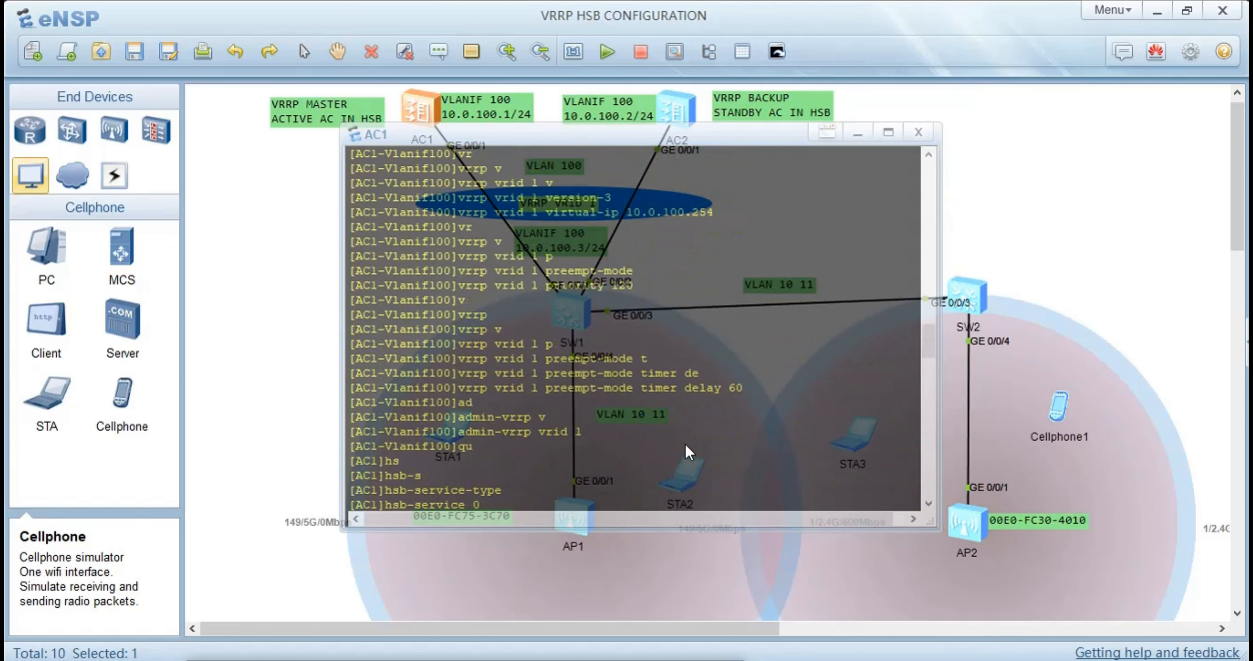
pyautogui.scroll(7, 685, 452)
pyautogui.scroll(10, 685, 452)
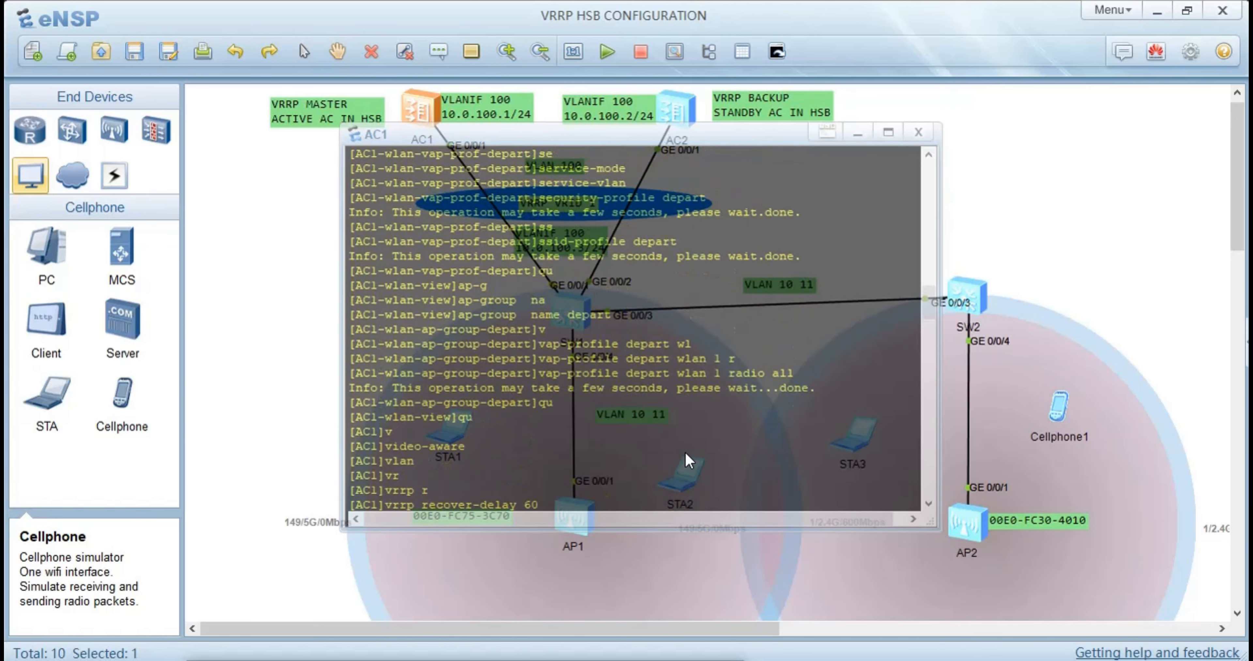
pyautogui.scroll(3, 685, 452)
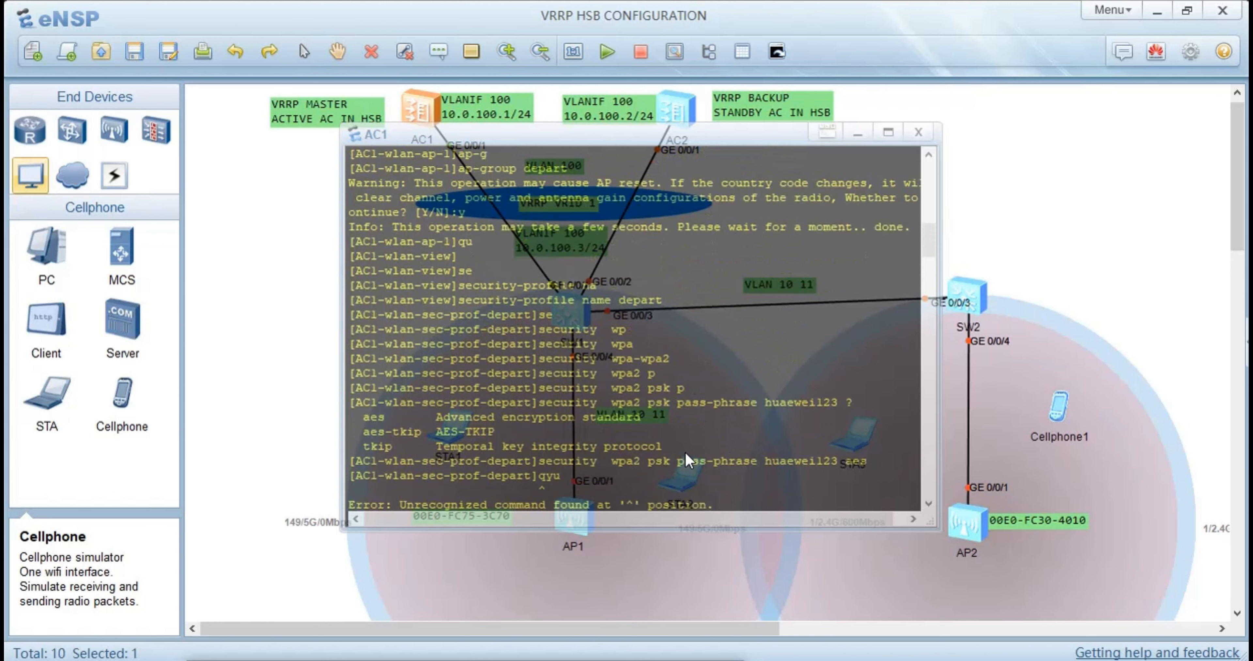
pyautogui.scroll(2, 686, 451)
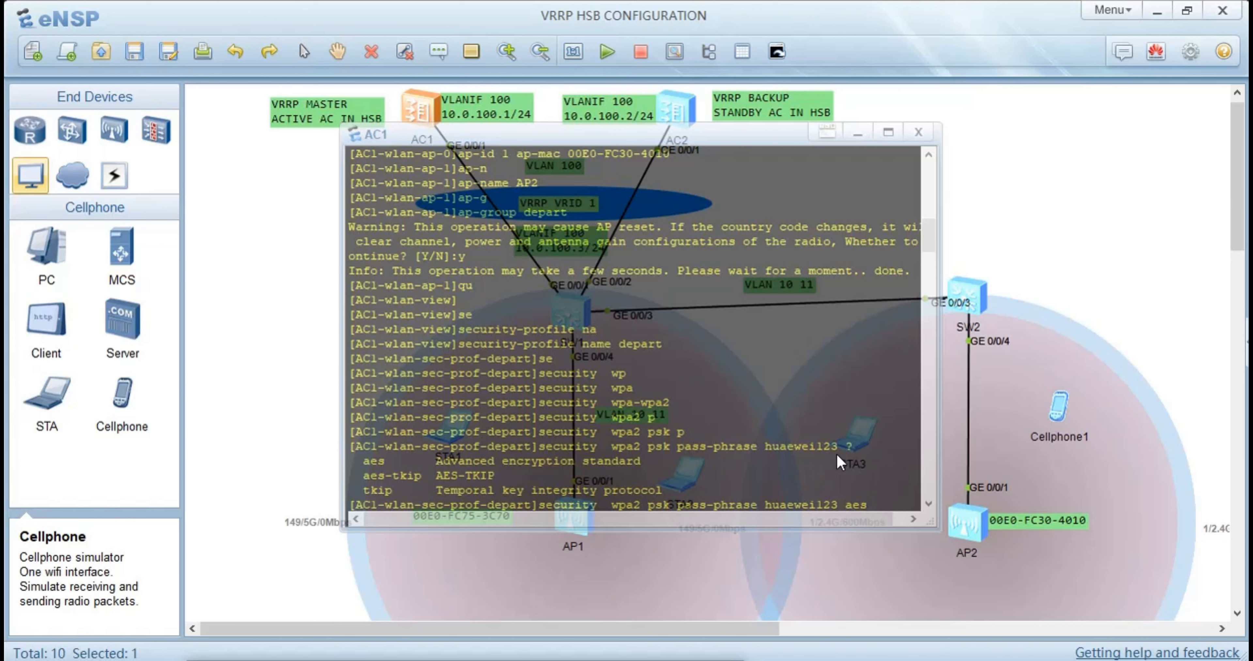
pyautogui.moveTo(838, 451); pyautogui.dragTo(748, 448)
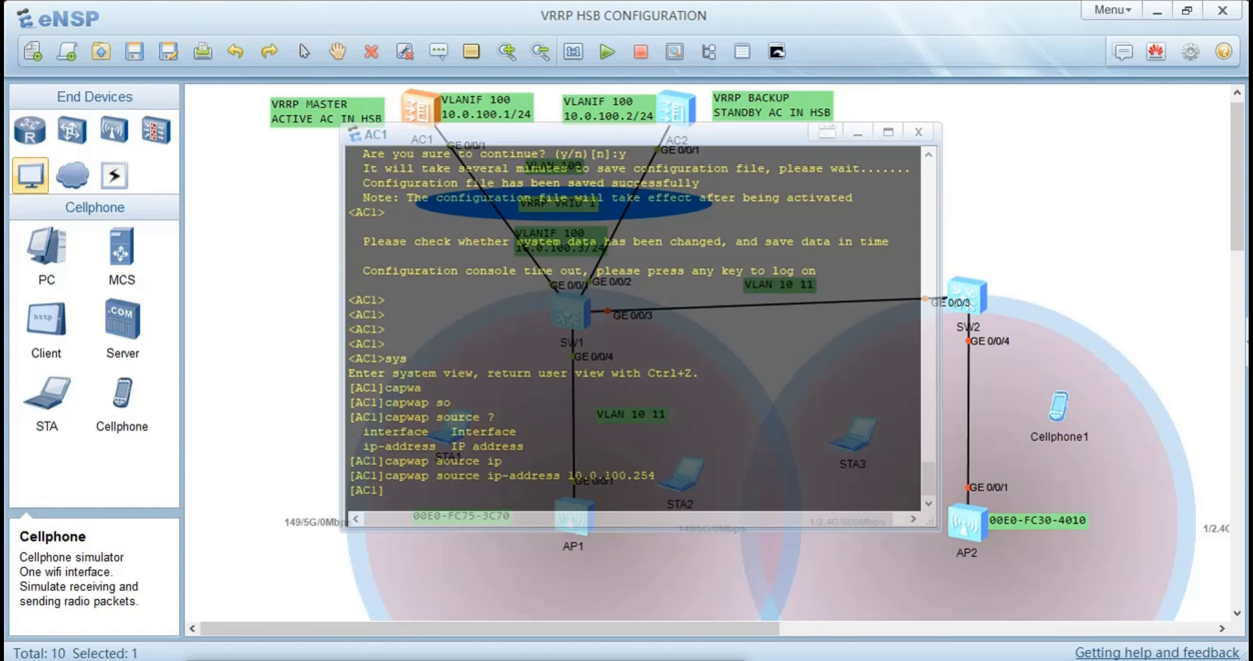
pyautogui.click(278, 158)
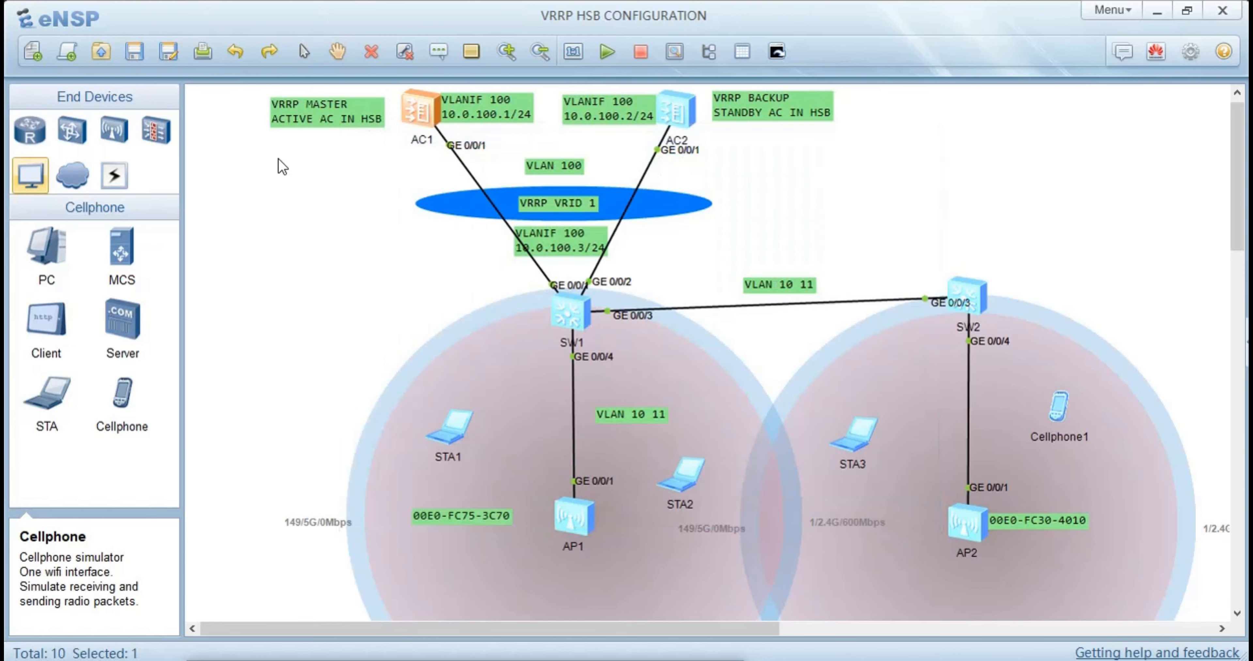
# Join STA1 to the HSB network on channel 149 by entering the corrected Wi-Fi password
pyautogui.doubleClick(442, 419)
pyautogui.click(590, 340)
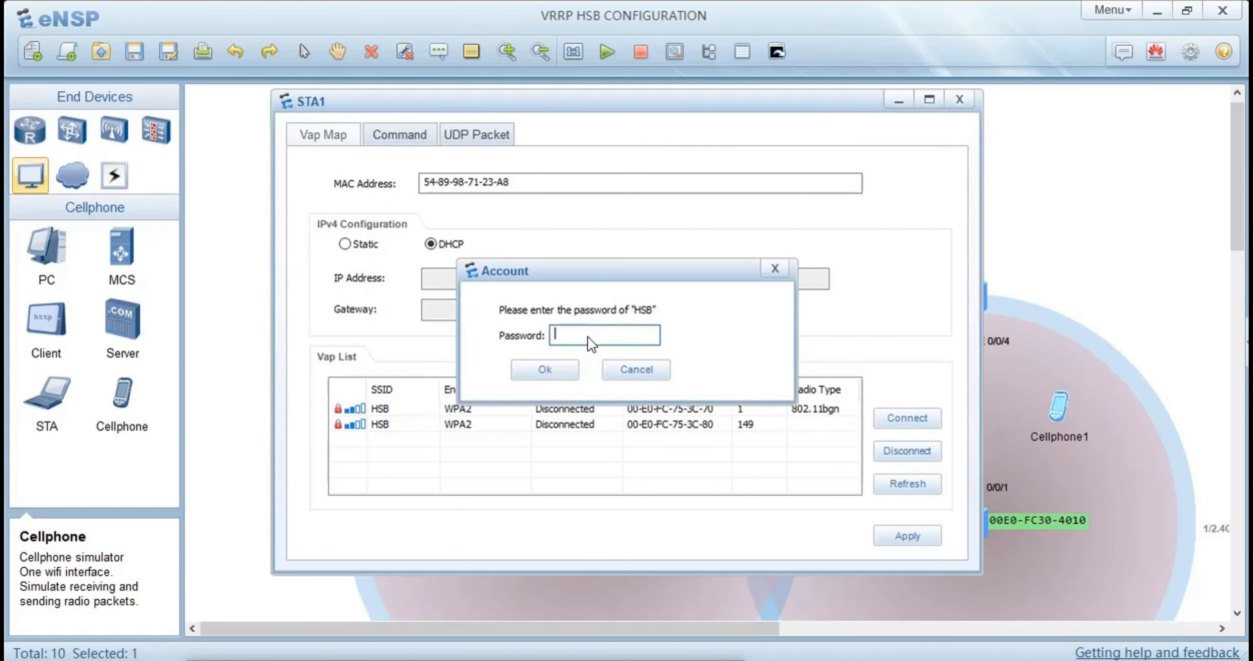
pyautogui.write('****')
pyautogui.press('BackSpace')
pyautogui.press('BackSpace')
pyautogui.press('BackSpace')
pyautogui.press('BackSpace')
pyautogui.press('BackSpace')
pyautogui.write('****')
pyautogui.press('Return')
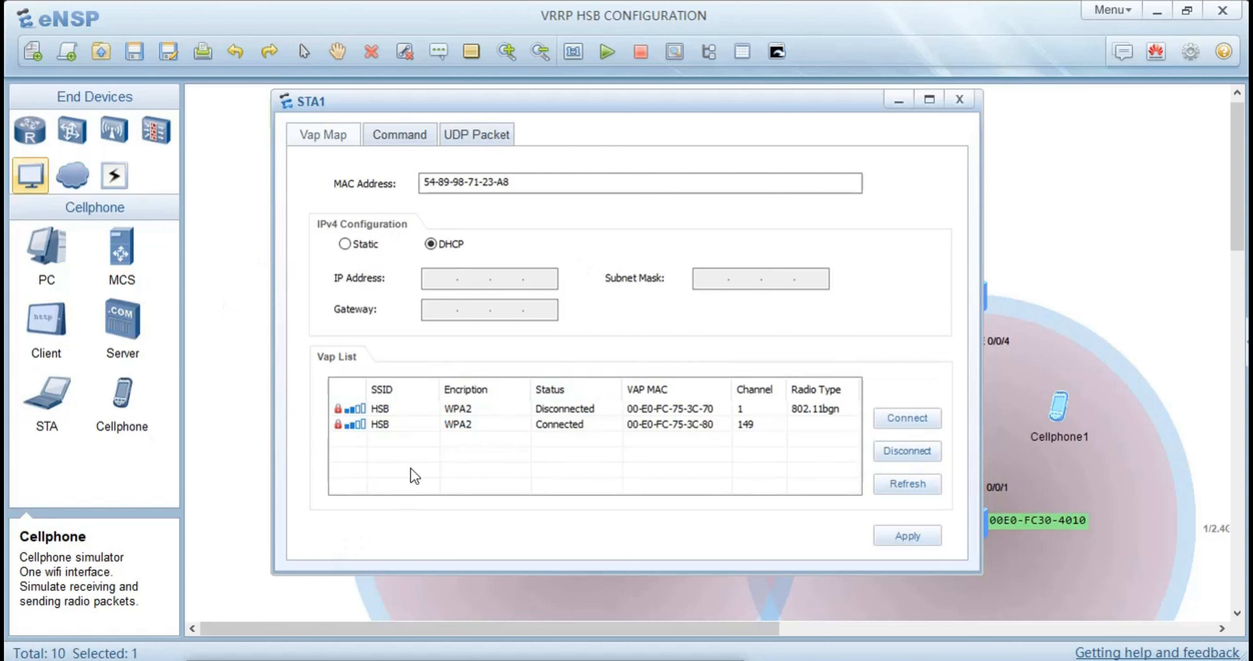
# Run ipconfig on STA1 to check the IP settings assigned by DHCP
pyautogui.click(396, 138)
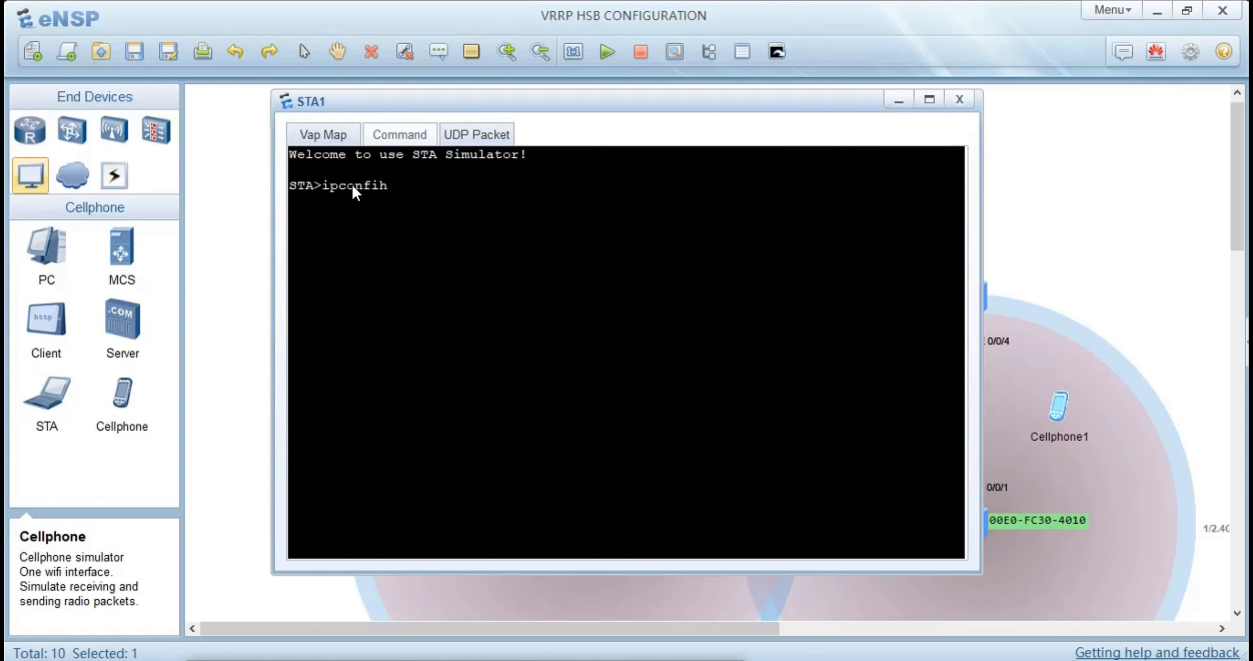
pyautogui.write('ipconfig')
pyautogui.press('Return')
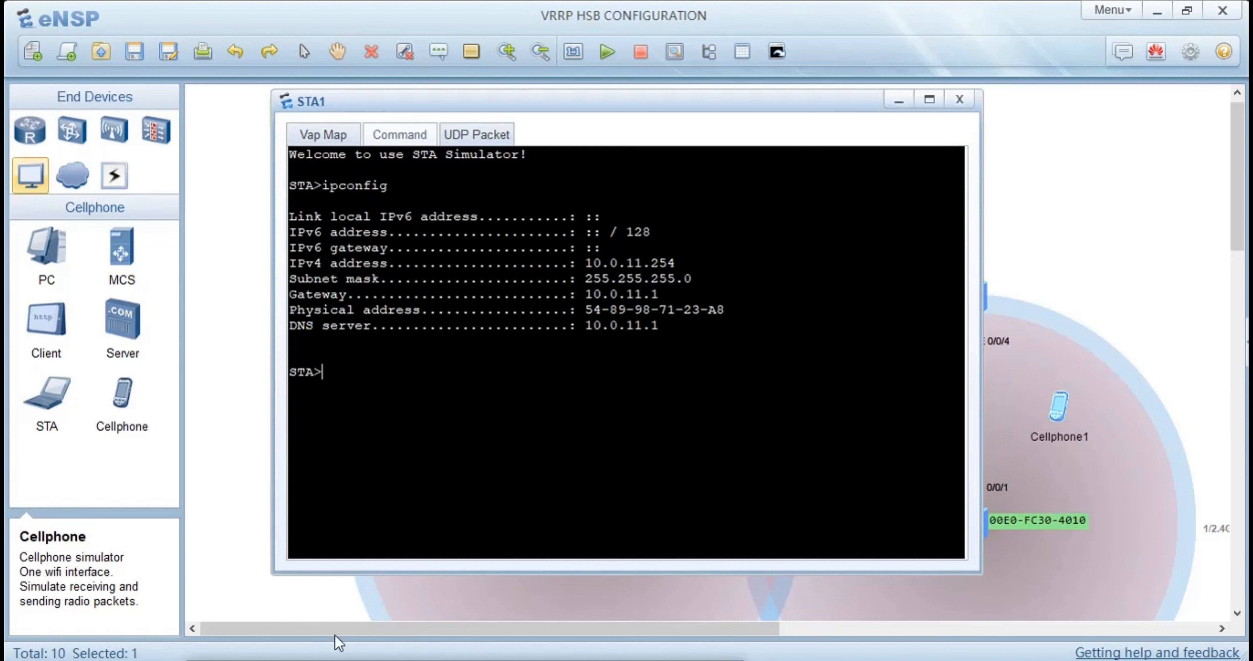
pyautogui.click(189, 499)
# Join STA2 to the HSB network on channel 1 by entering the Wi-Fi password, and dismiss its settings
pyautogui.doubleClick(679, 468)
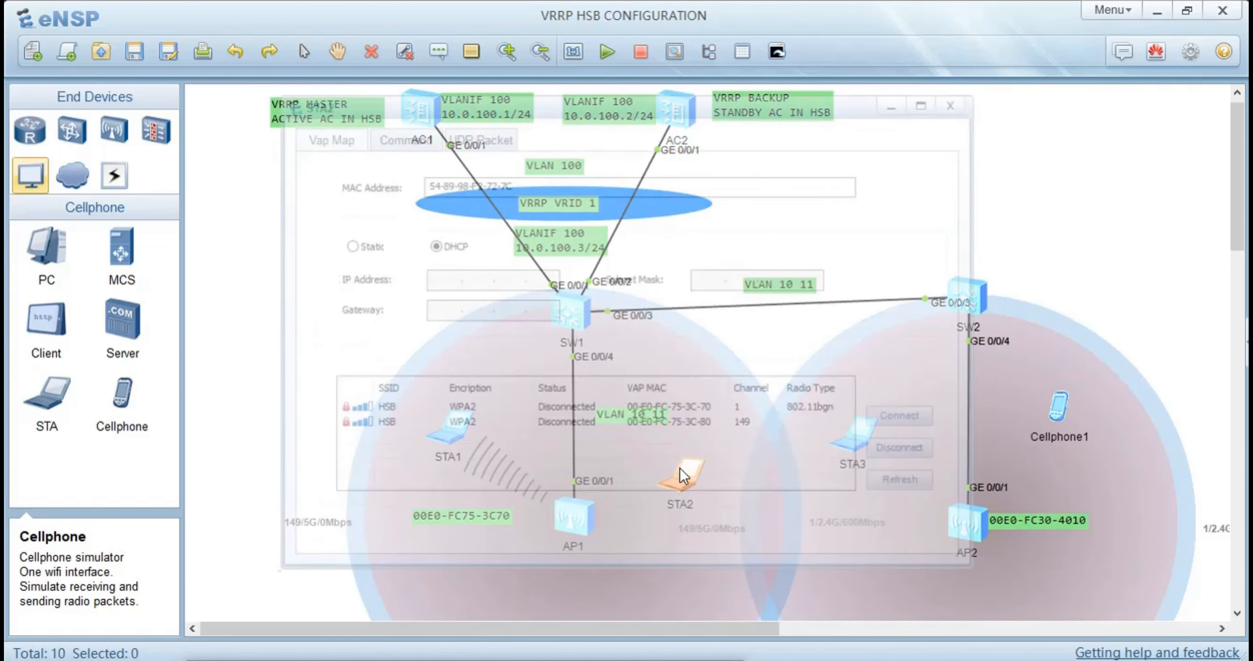
pyautogui.doubleClick(608, 408)
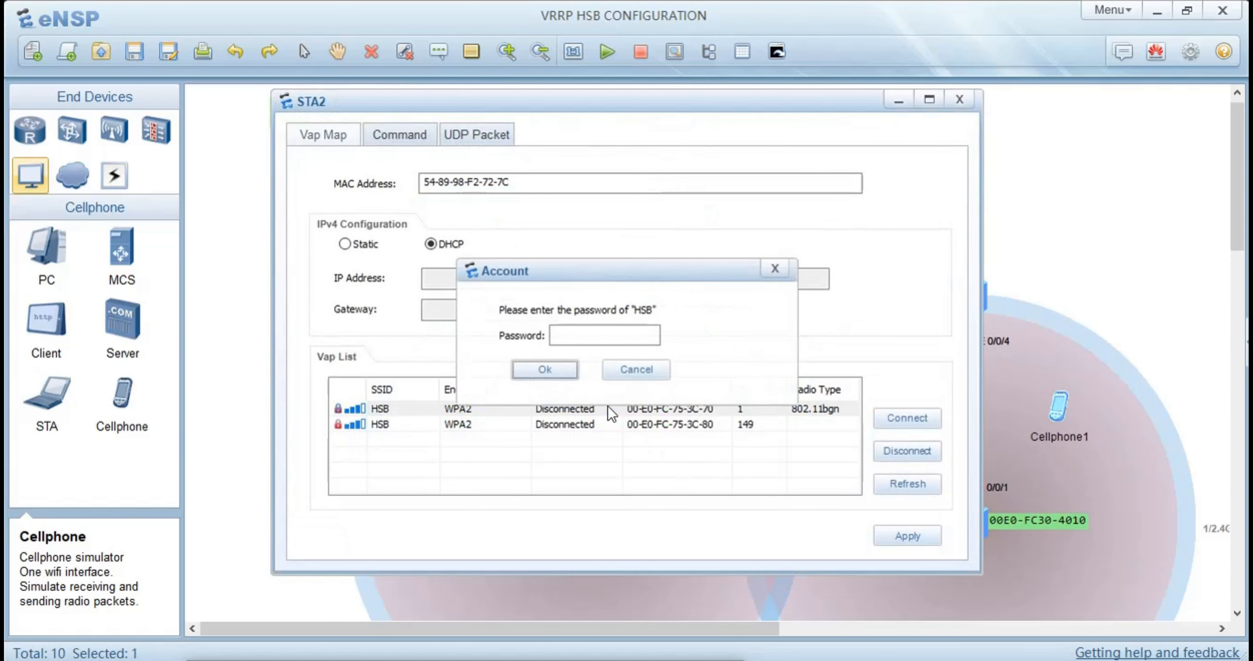
pyautogui.click(589, 335)
pyautogui.write('a')
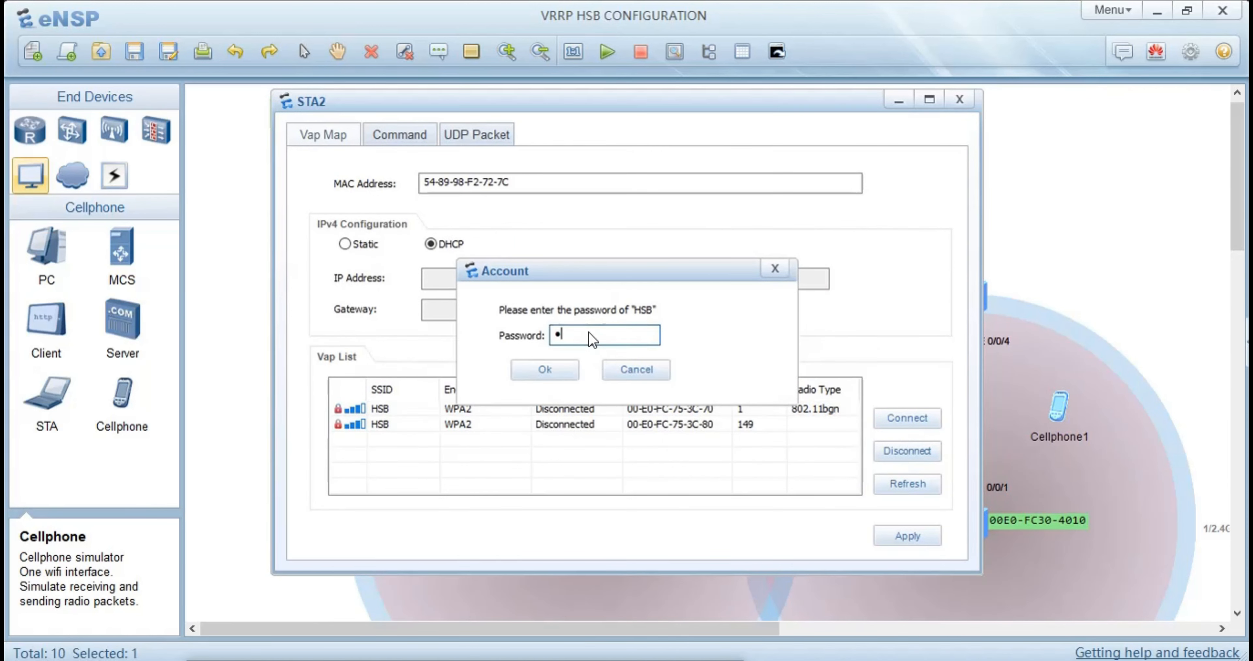
pyautogui.write('1234567')
pyautogui.press('Return')
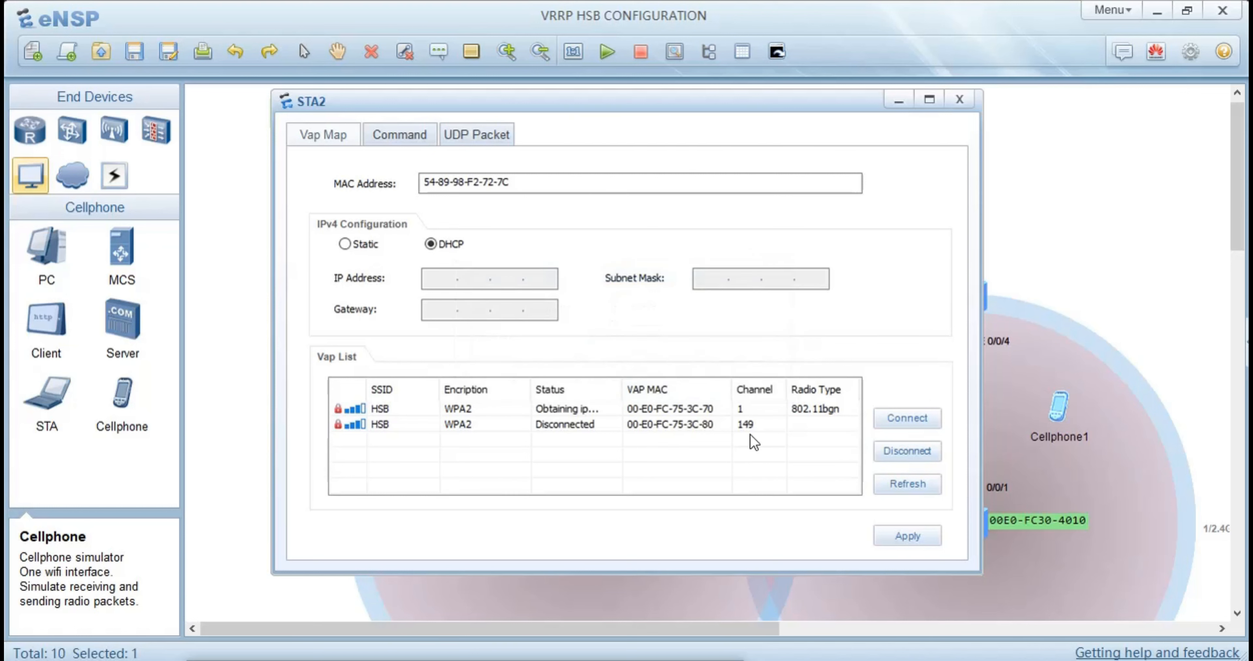
pyautogui.click(1063, 414)
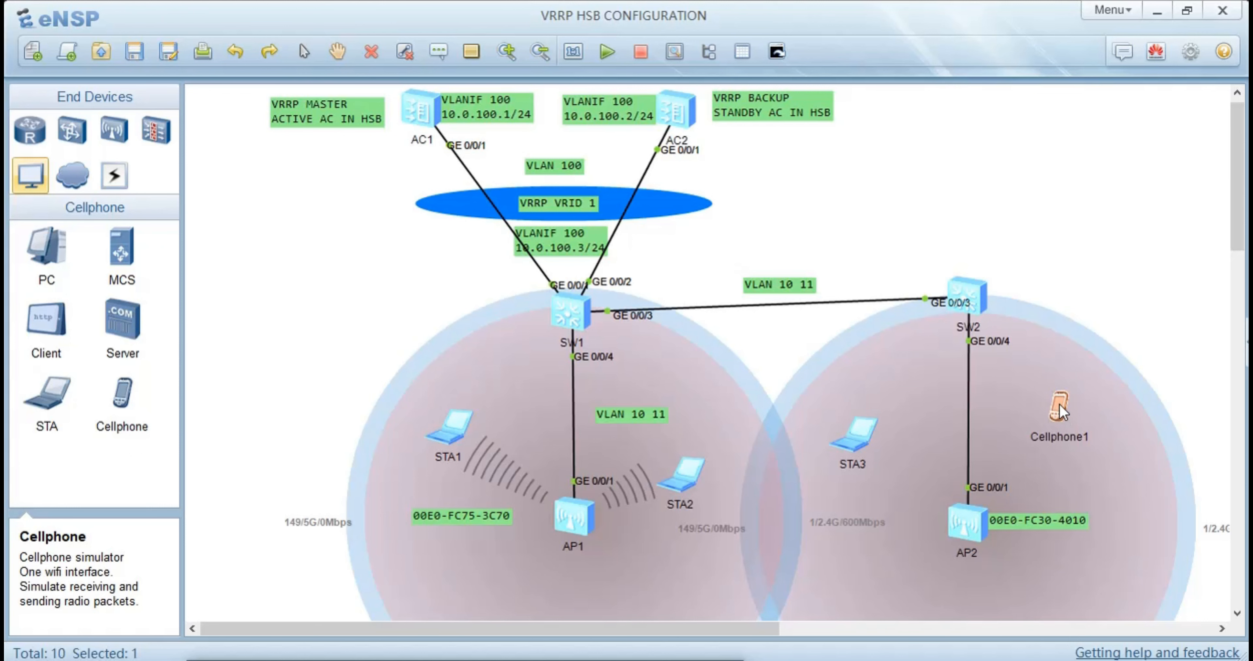
# Join Cellphone1 to the HSB network on channel 1 by entering the Wi-Fi password, and dismiss its settings
pyautogui.doubleClick(1055, 409)
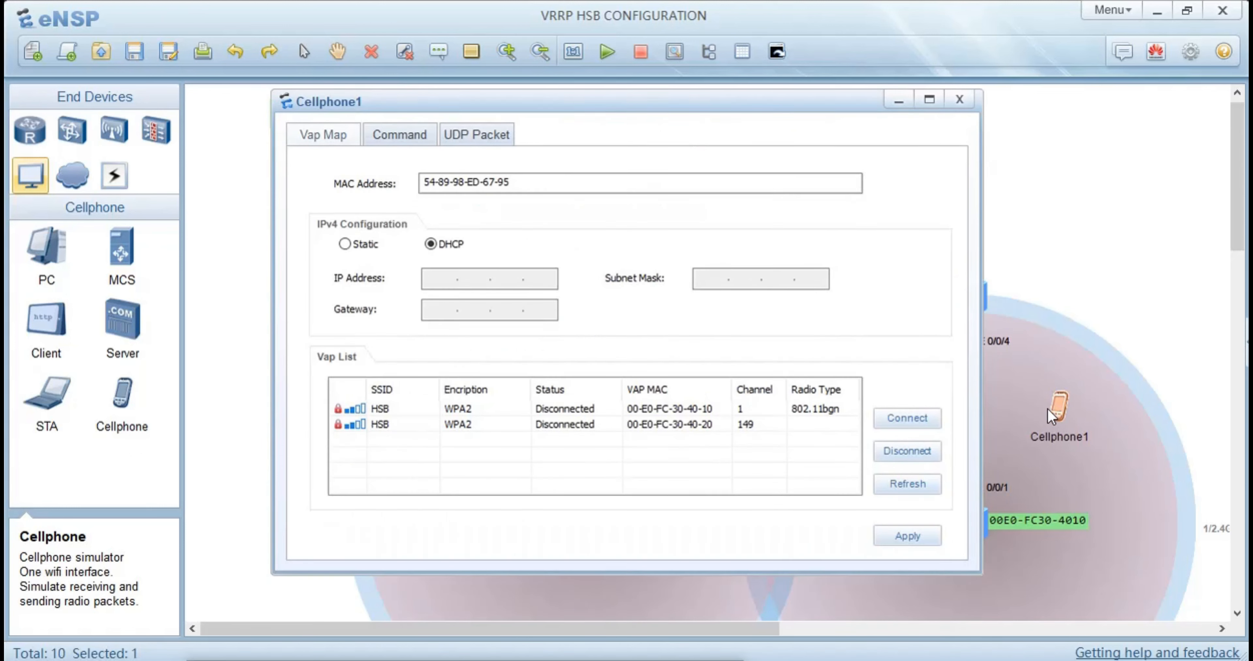
pyautogui.doubleClick(472, 407)
pyautogui.click(603, 338)
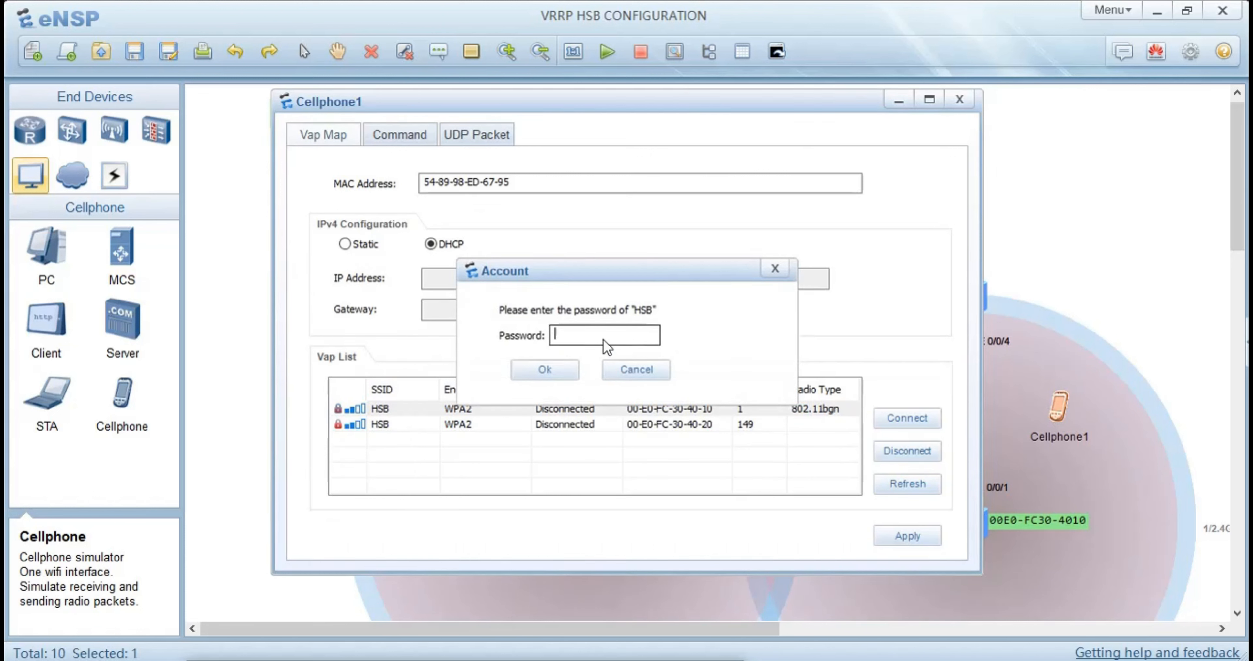
pyautogui.write('12')
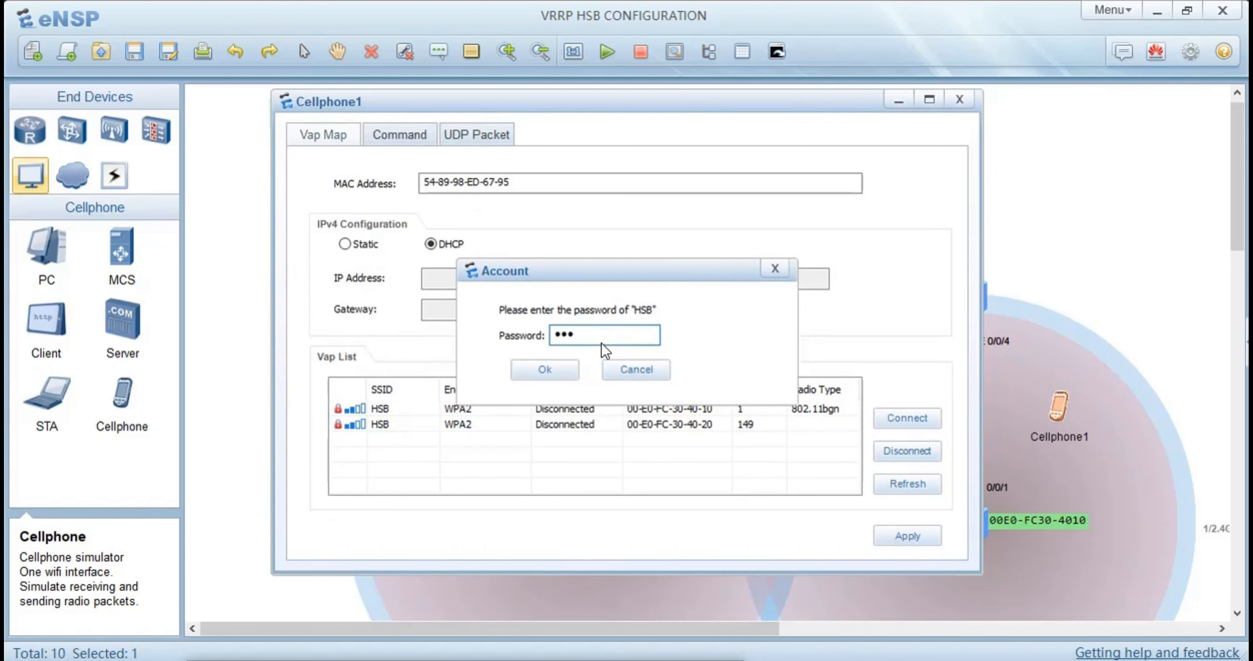
pyautogui.write('3456')
pyautogui.press('Return')
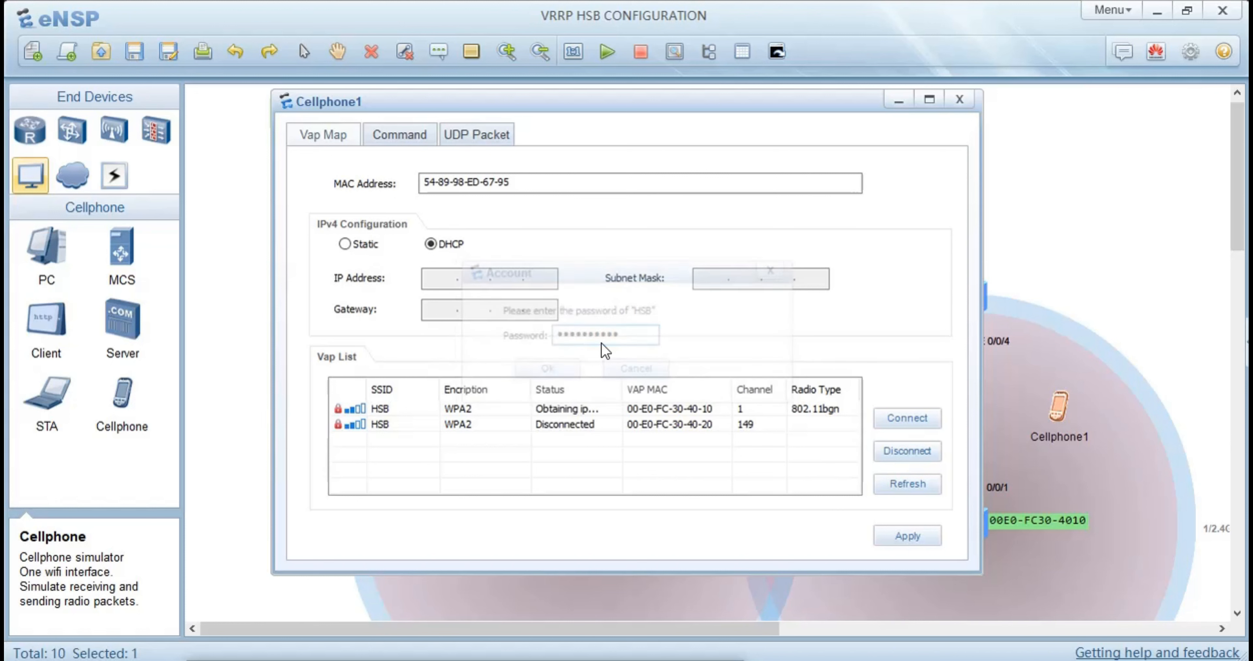
pyautogui.click(1056, 478)
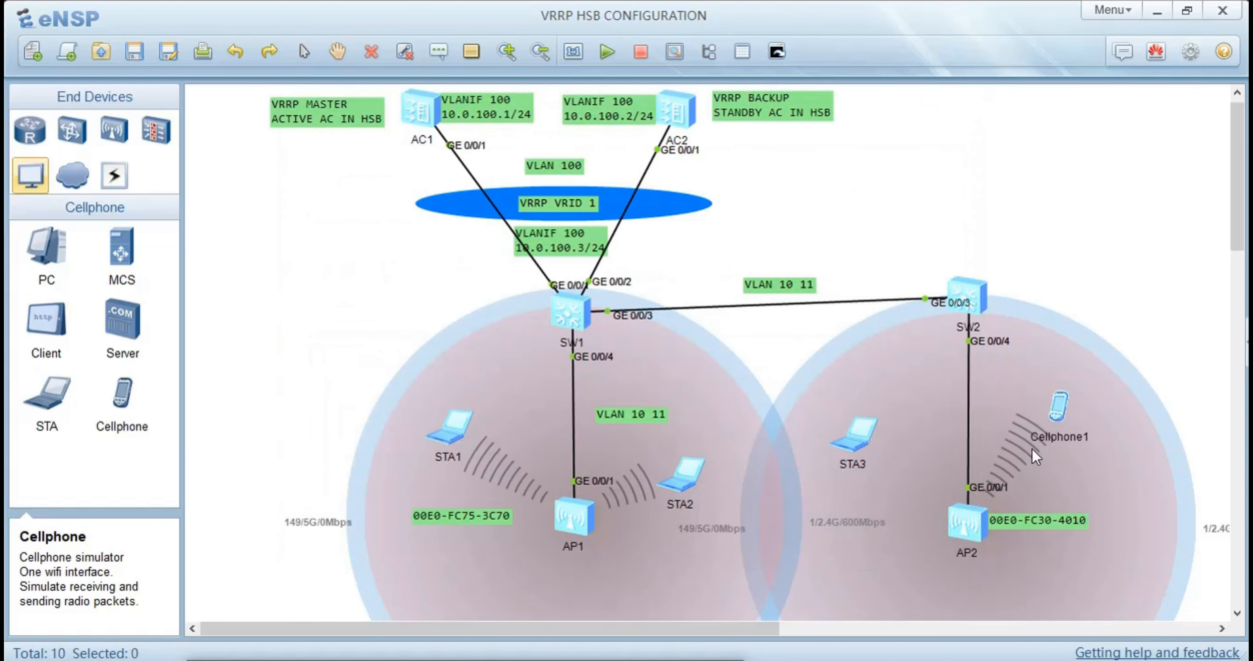
# Join STA3 to the HSB network on channel 149 by entering the Wi-Fi password, and dismiss its settings
pyautogui.doubleClick(865, 431)
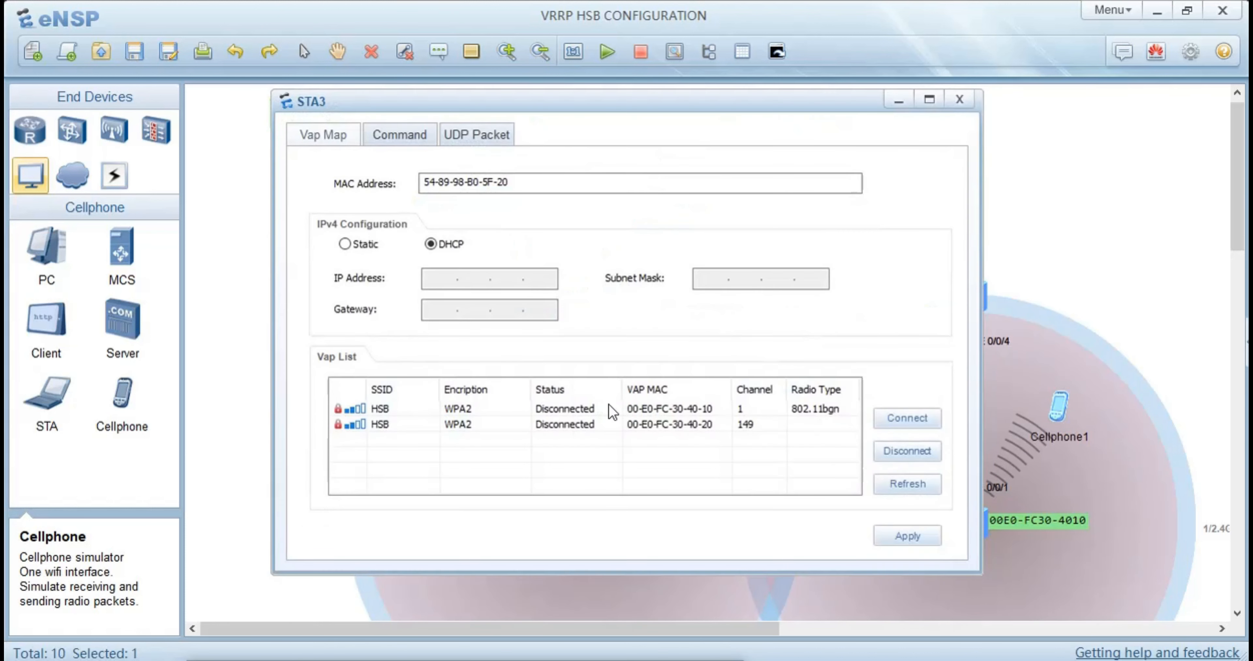
pyautogui.doubleClick(534, 428)
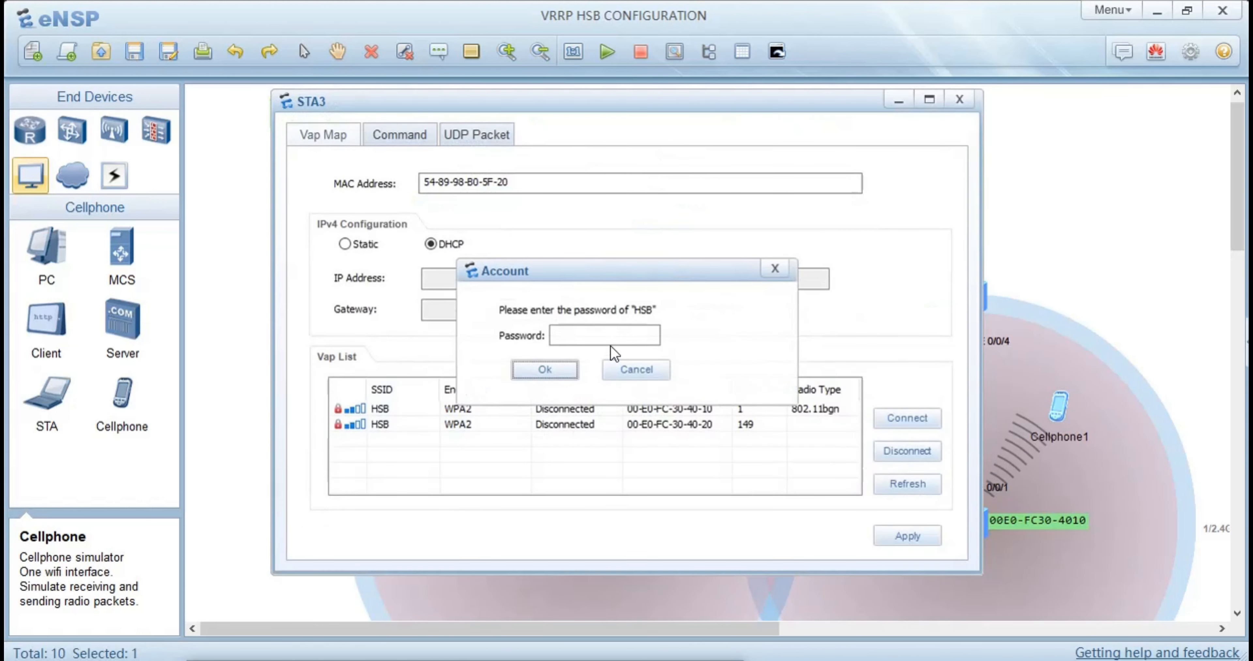
pyautogui.write('a12345')
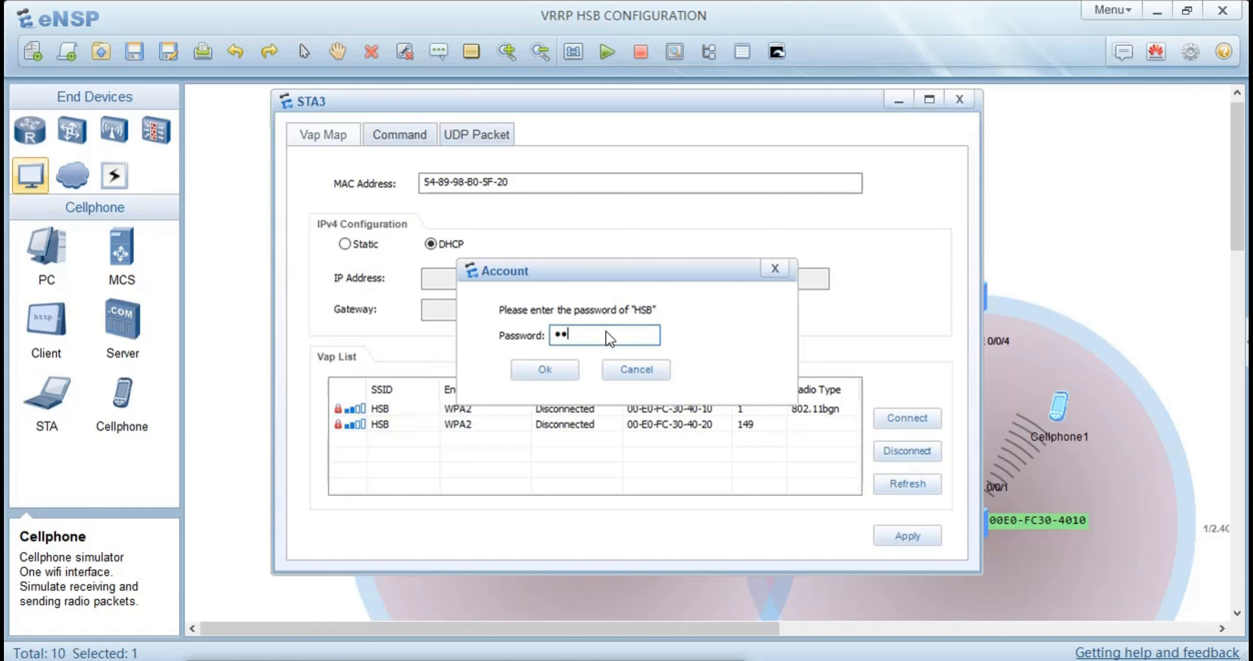
pyautogui.write('6')
pyautogui.press('Return')
pyautogui.click(219, 398)
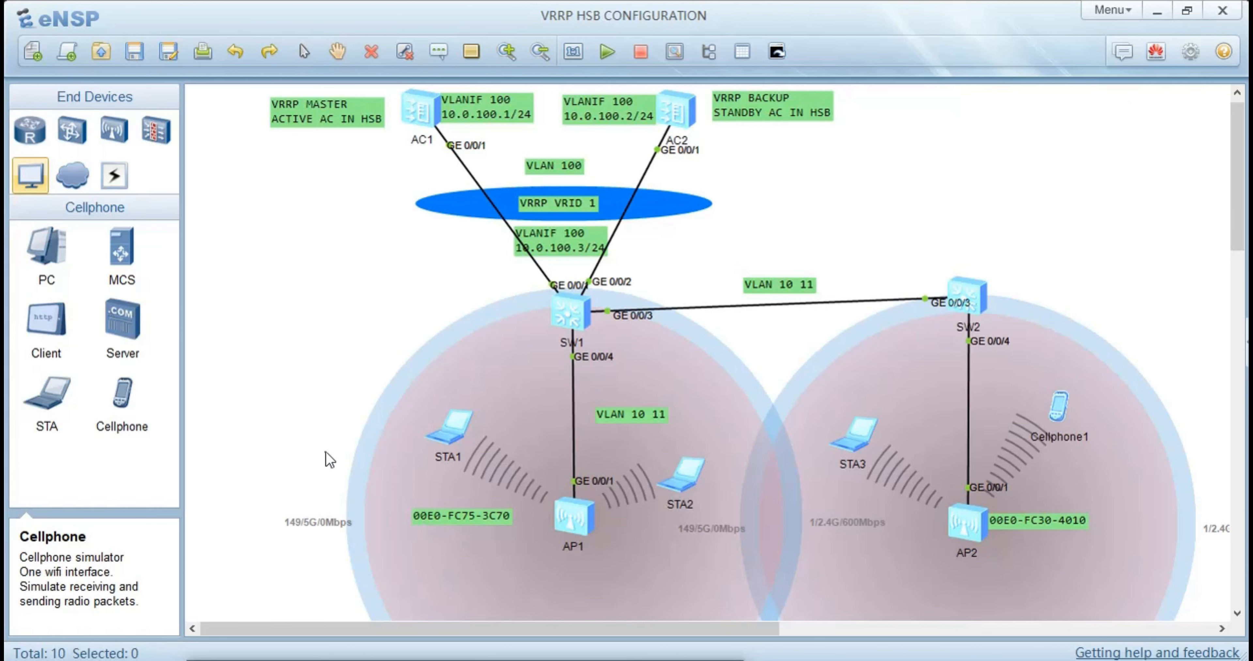
# Try to display the redundancy status on AC1 with the command dis hrp
pyautogui.doubleClick(417, 121)
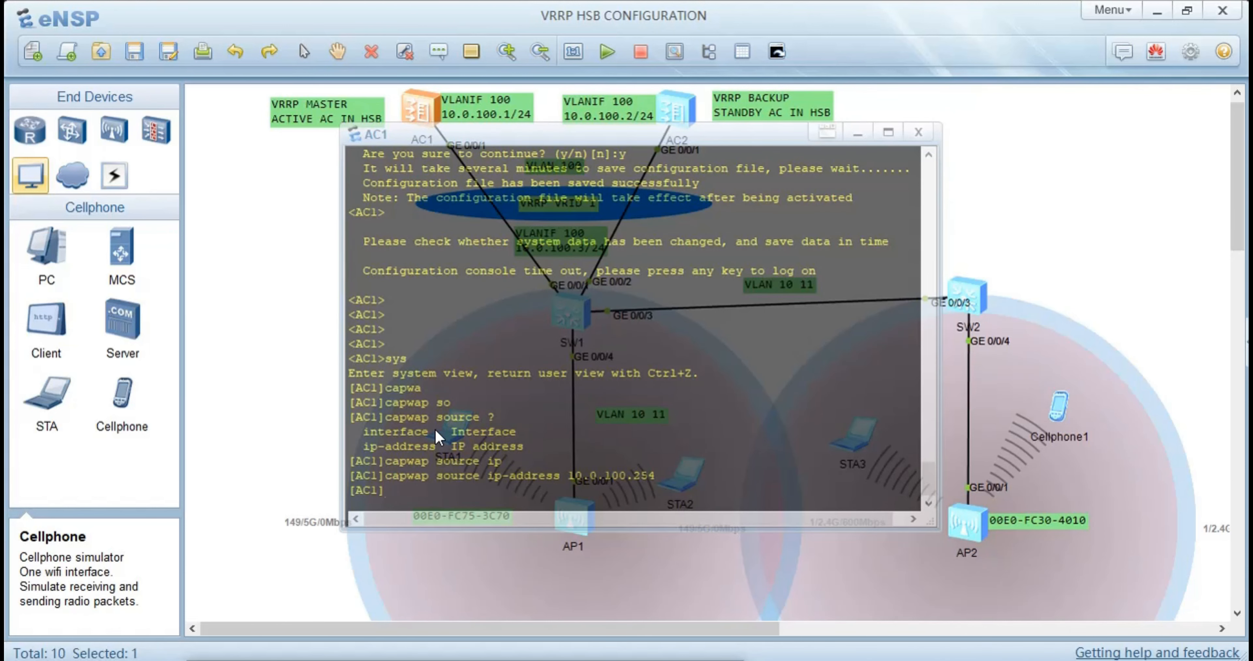
pyautogui.write('dis hrp')
pyautogui.press('Return')
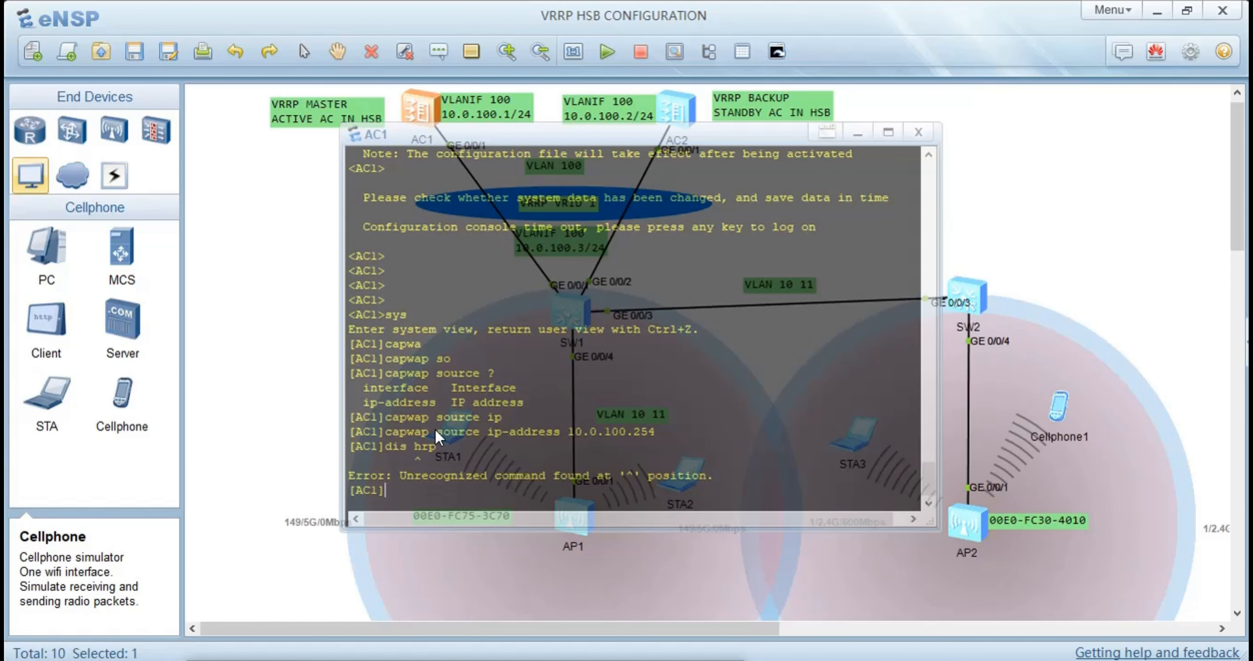
pyautogui.click(320, 393)
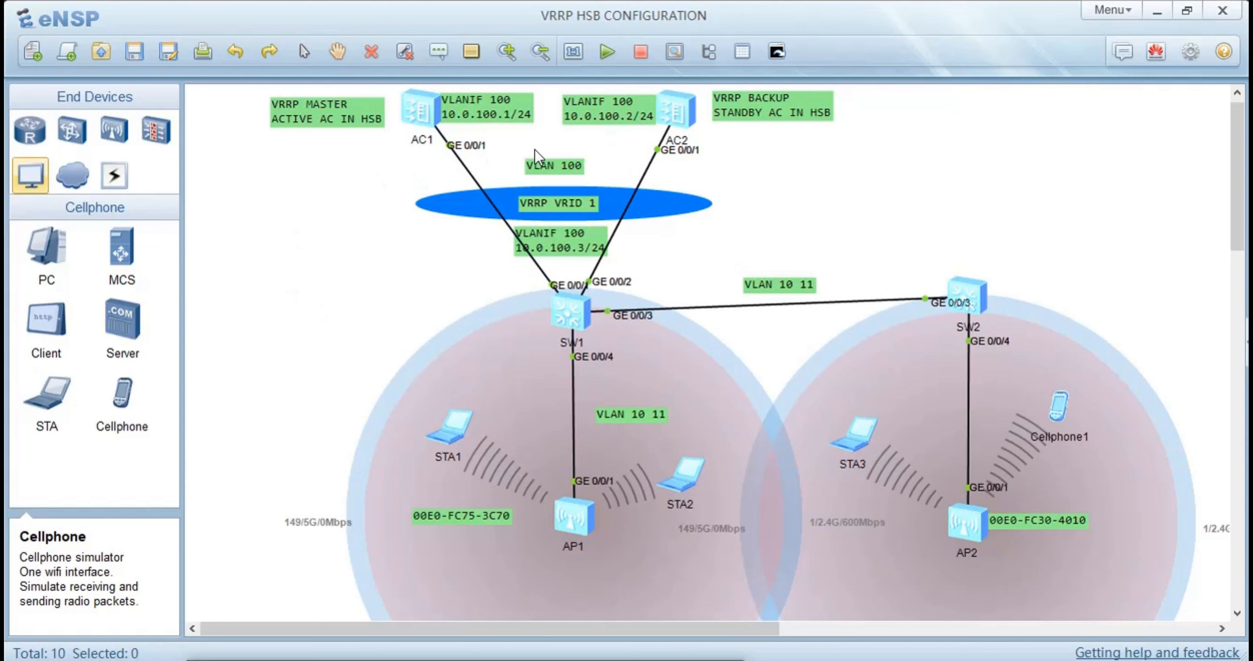
# Run dis ap all on AC1 and examine the state and station entries of both access points
pyautogui.doubleClick(414, 109)
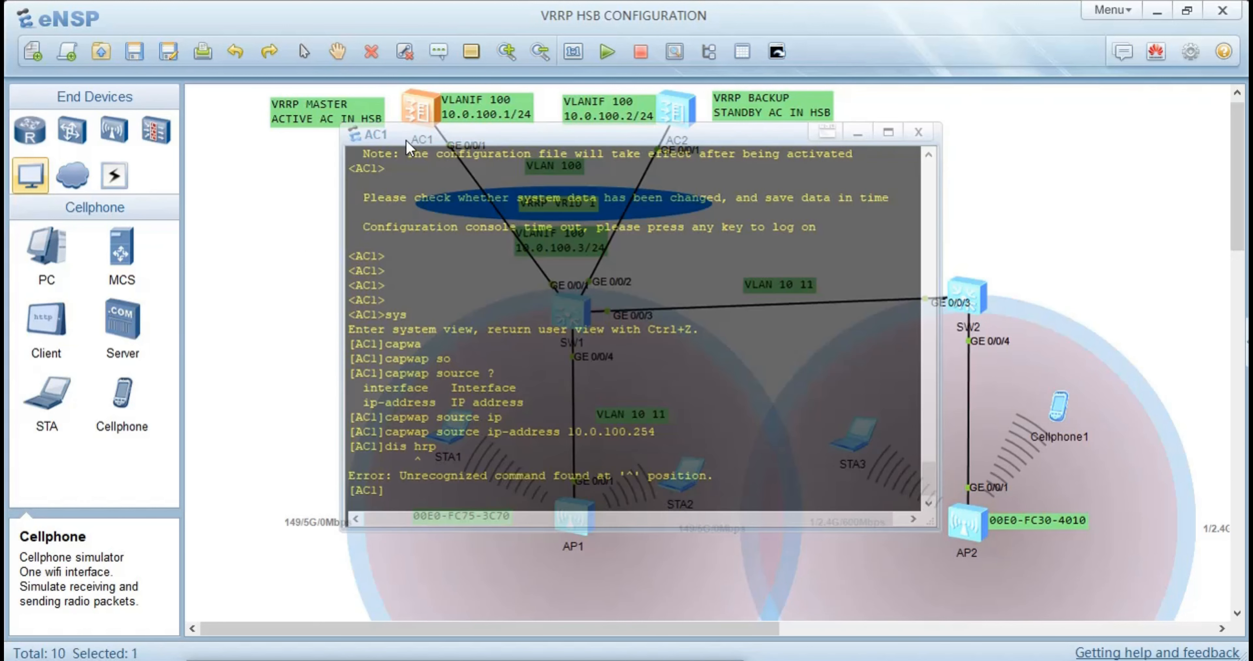
pyautogui.write('dis ap all')
pyautogui.press('Return')
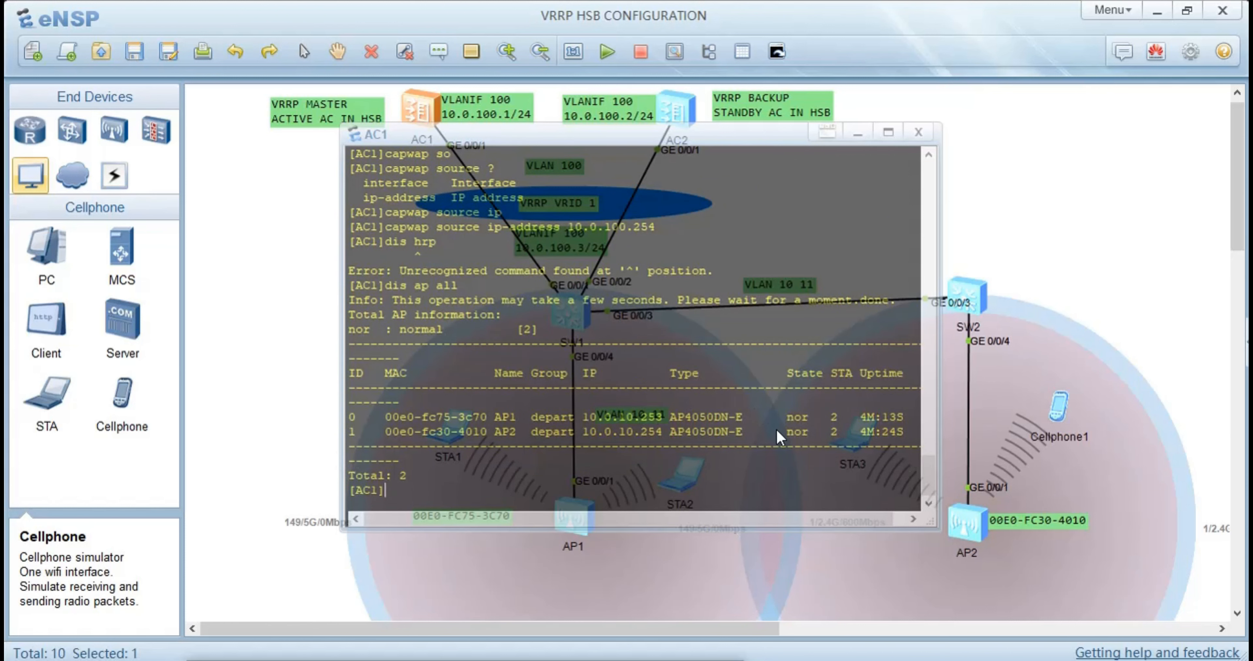
pyautogui.moveTo(814, 434); pyautogui.dragTo(748, 400)
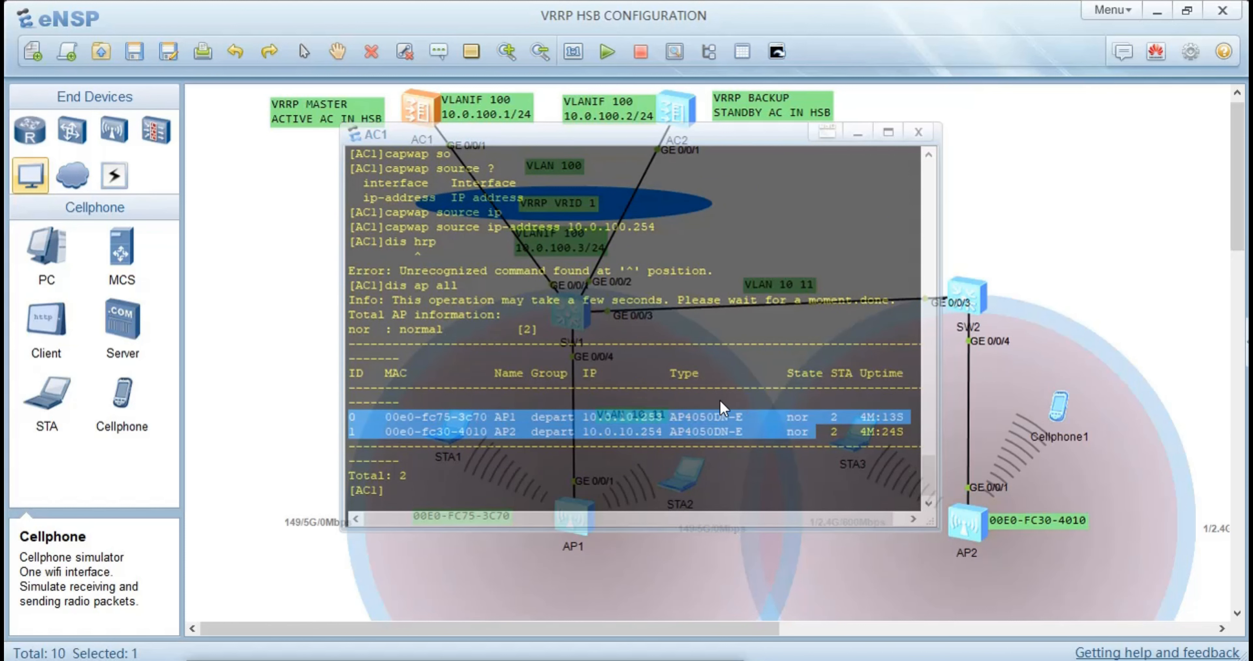
pyautogui.click(229, 330)
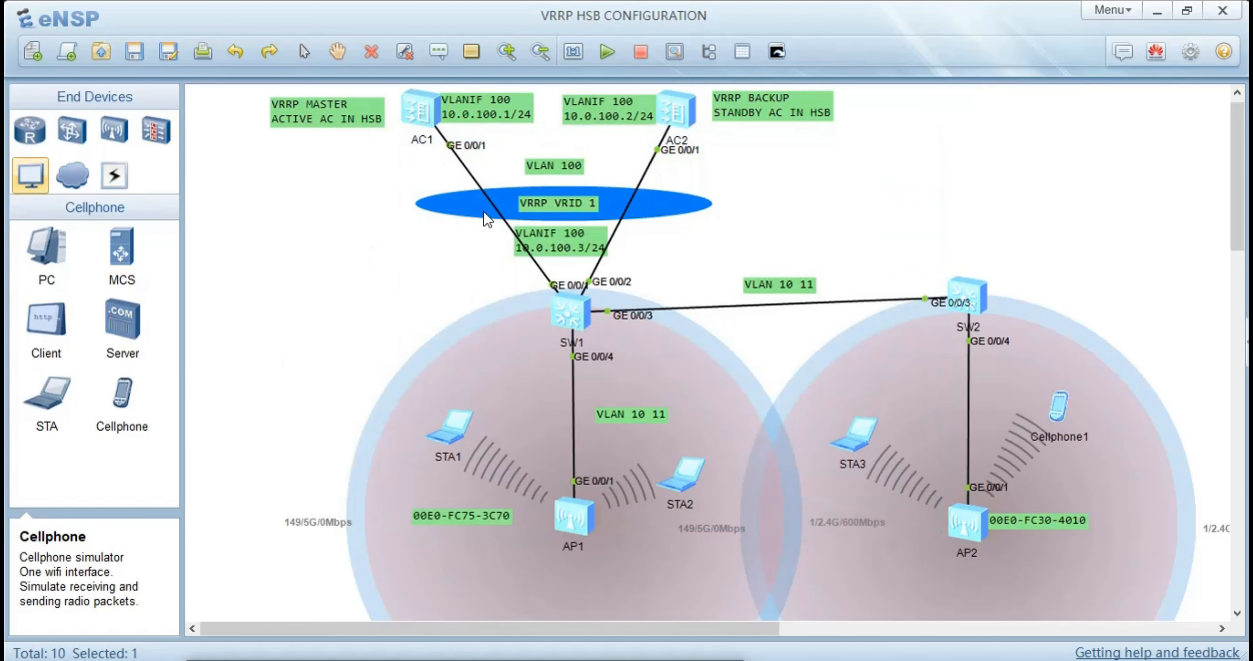
# Wake AC2's console and run dis ap all to examine the access points registered on the standby AC
pyautogui.doubleClick(678, 123)
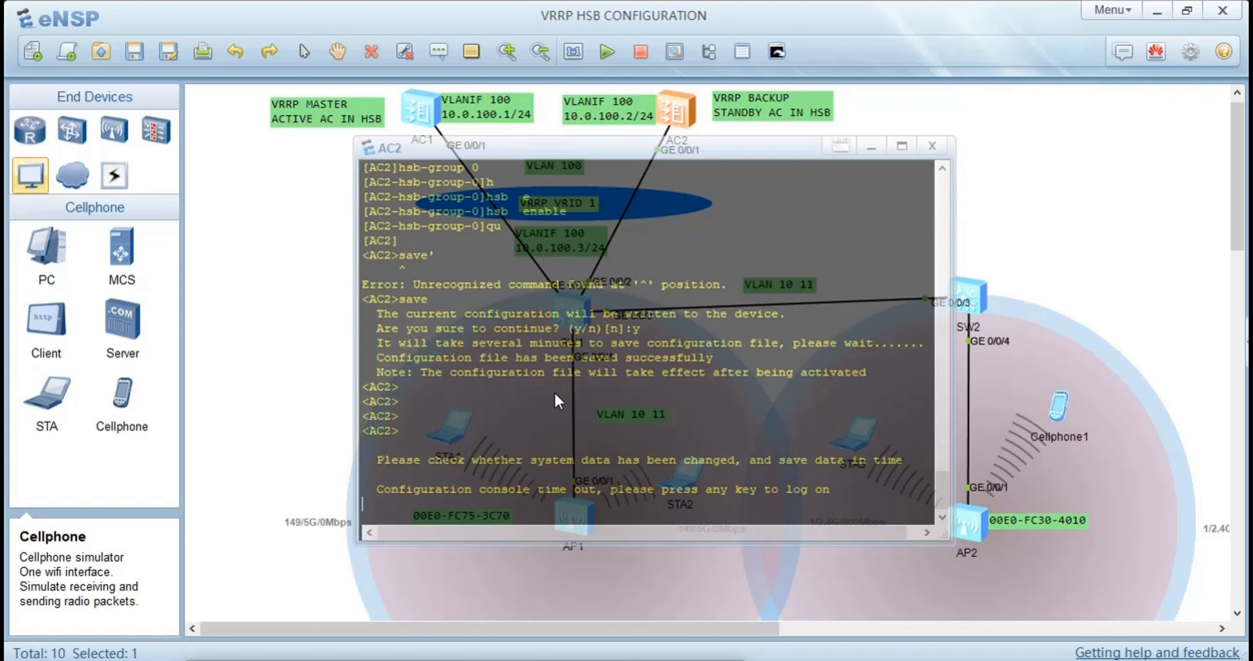
pyautogui.press('Return')
pyautogui.press('Return')
pyautogui.press('Return')
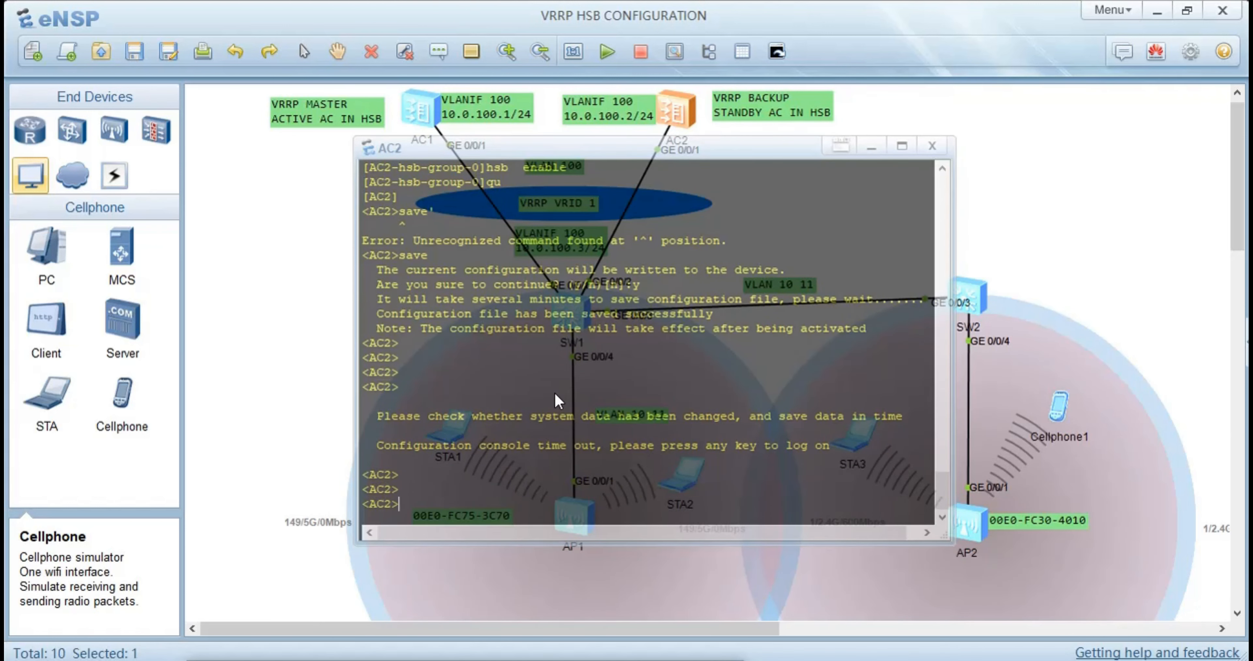
pyautogui.write('dis ap all')
pyautogui.press('Return')
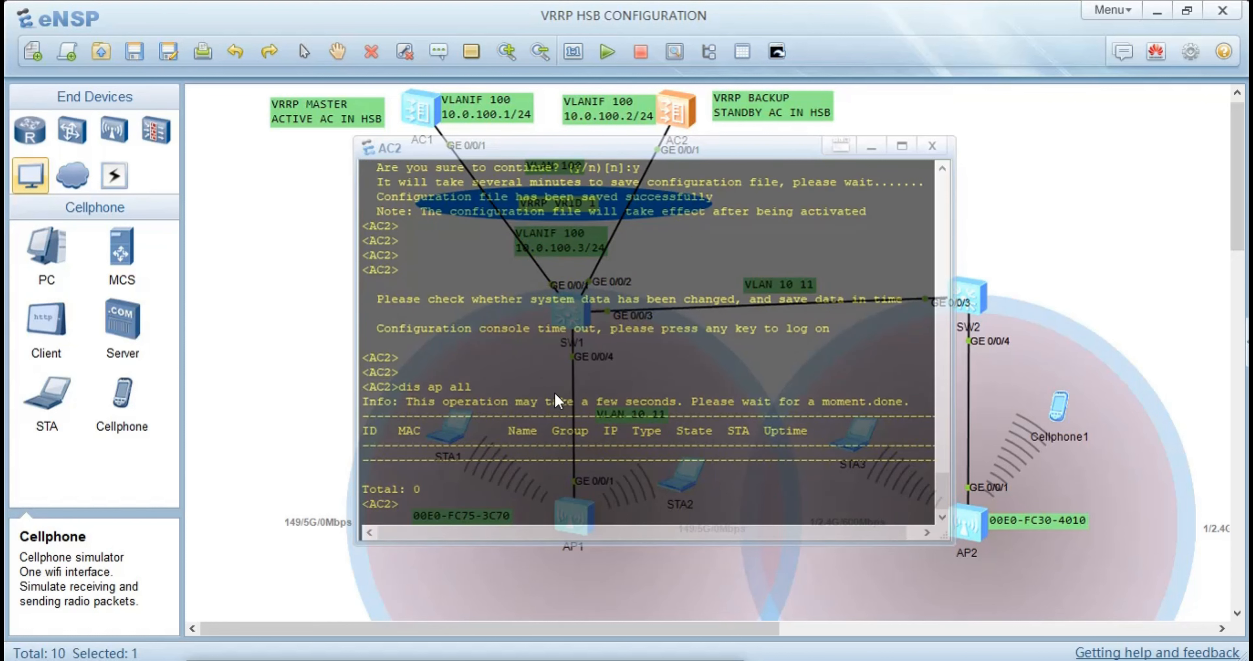
pyautogui.click(187, 457)
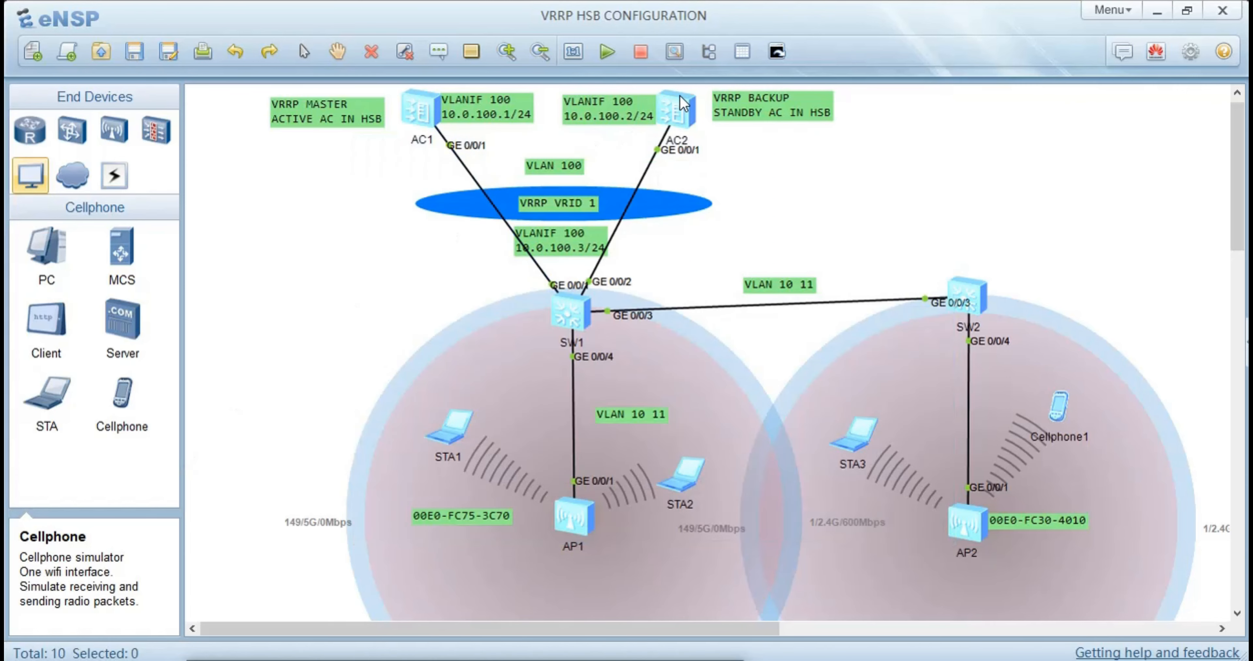
# Reopen AC2's console and enter the system view and the WLAN view
pyautogui.doubleClick(678, 110)
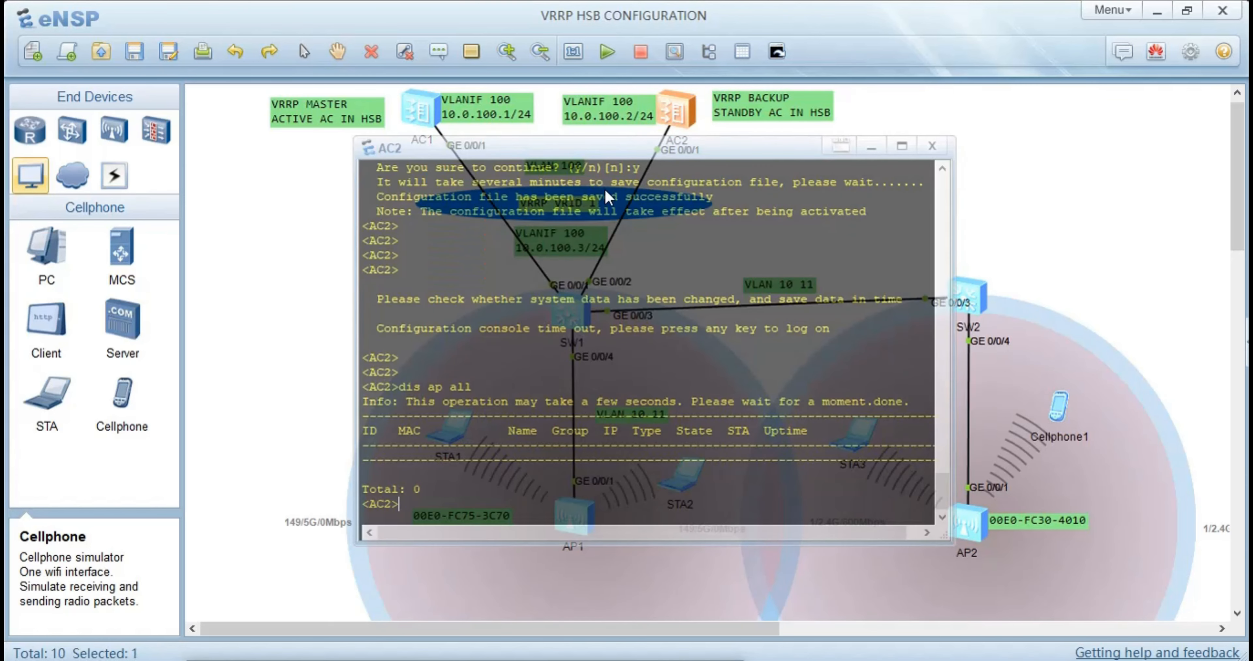
pyautogui.write('wla')
pyautogui.press('BackSpace')
pyautogui.press('BackSpace')
pyautogui.write('sys')
pyautogui.press('BackSpace')
pyautogui.press('BackSpace')
pyautogui.press('BackSpace')
pyautogui.press('BackSpace')
pyautogui.write('sys')
pyautogui.press('Return')
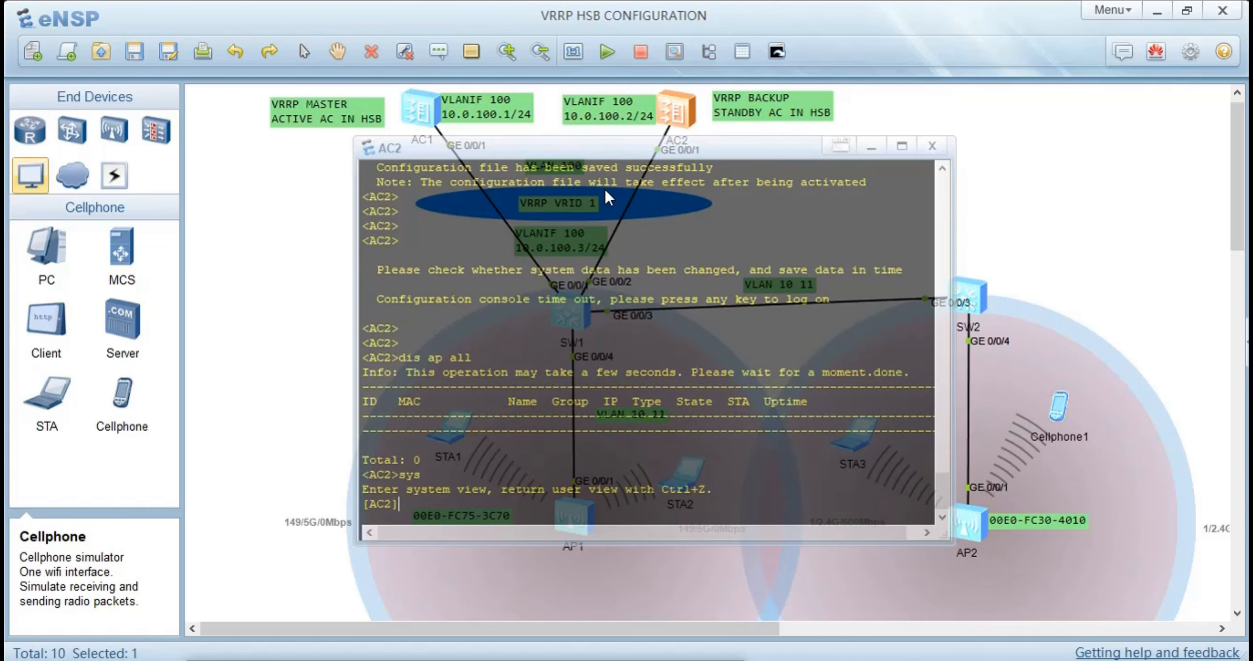
pyautogui.write('wla')
pyautogui.press('Tab')
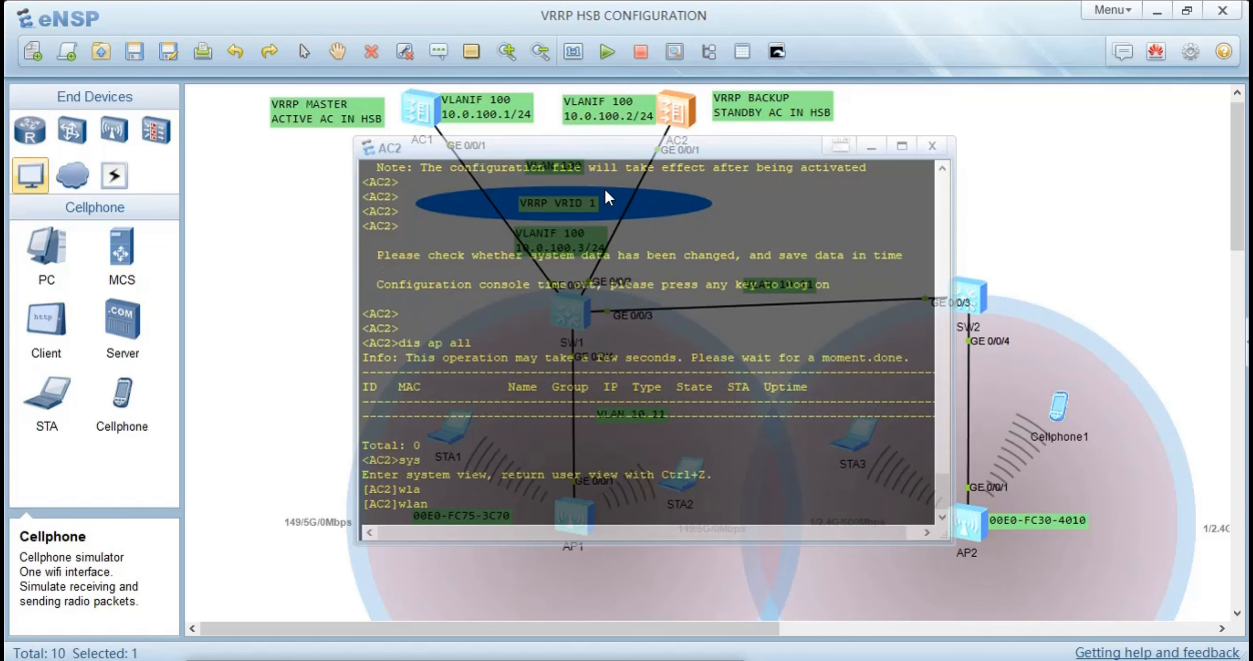
pyautogui.press('Return')
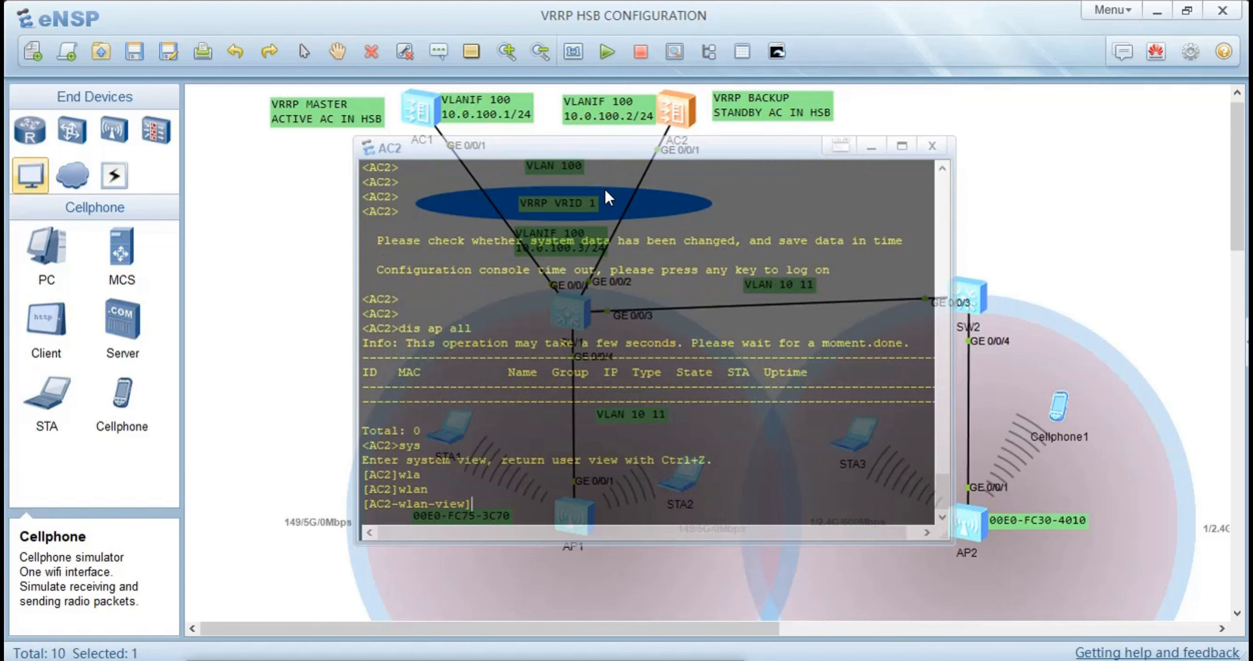
# Create an AP group named depart on AC2 and return to the WLAN view
pyautogui.write('ac')
pyautogui.press('Tab')
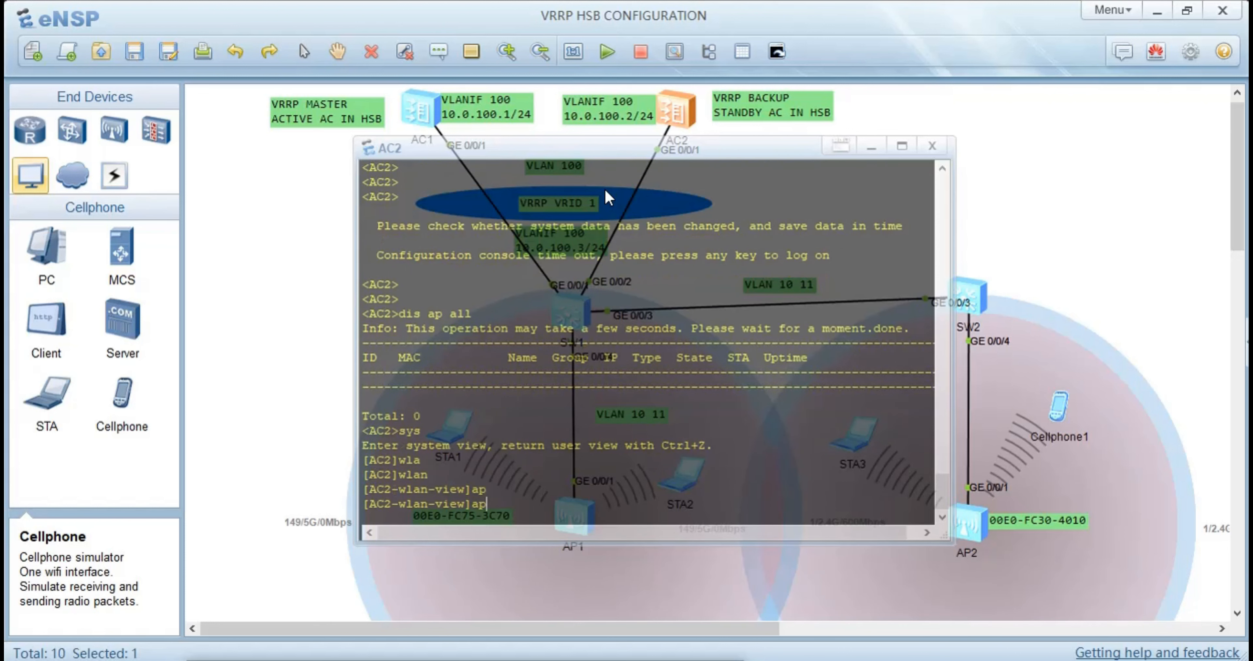
pyautogui.write('-')
pyautogui.write('g')
pyautogui.press('Tab')
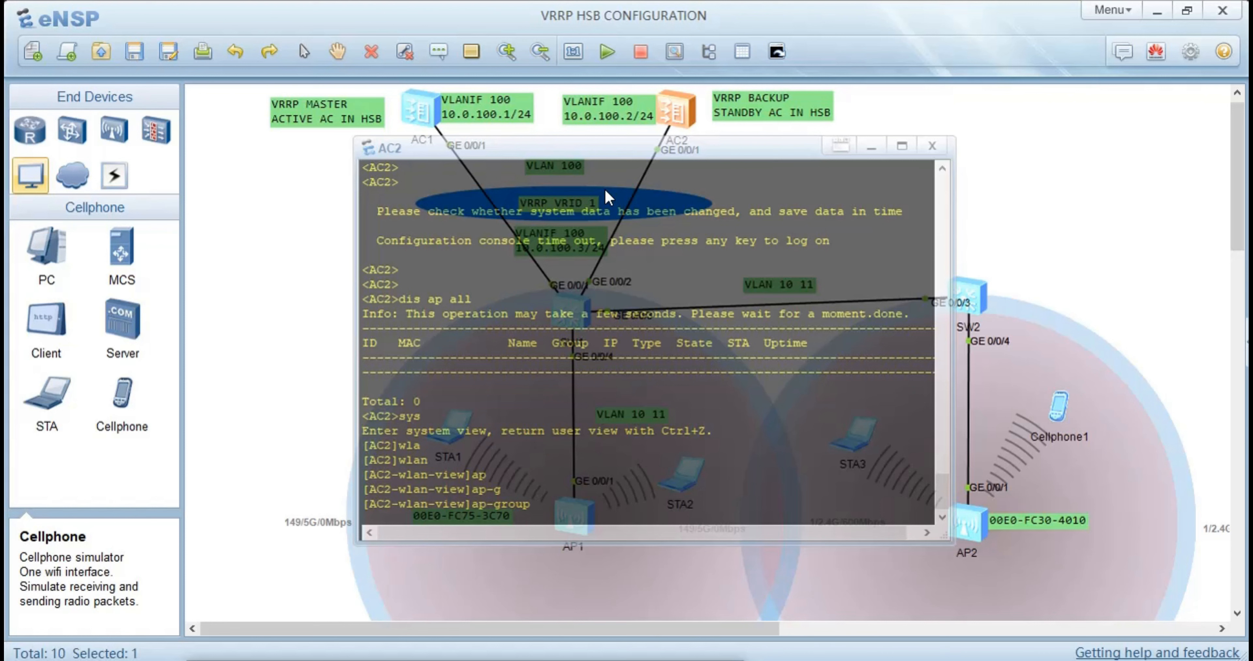
pyautogui.write('na')
pyautogui.press('Tab')
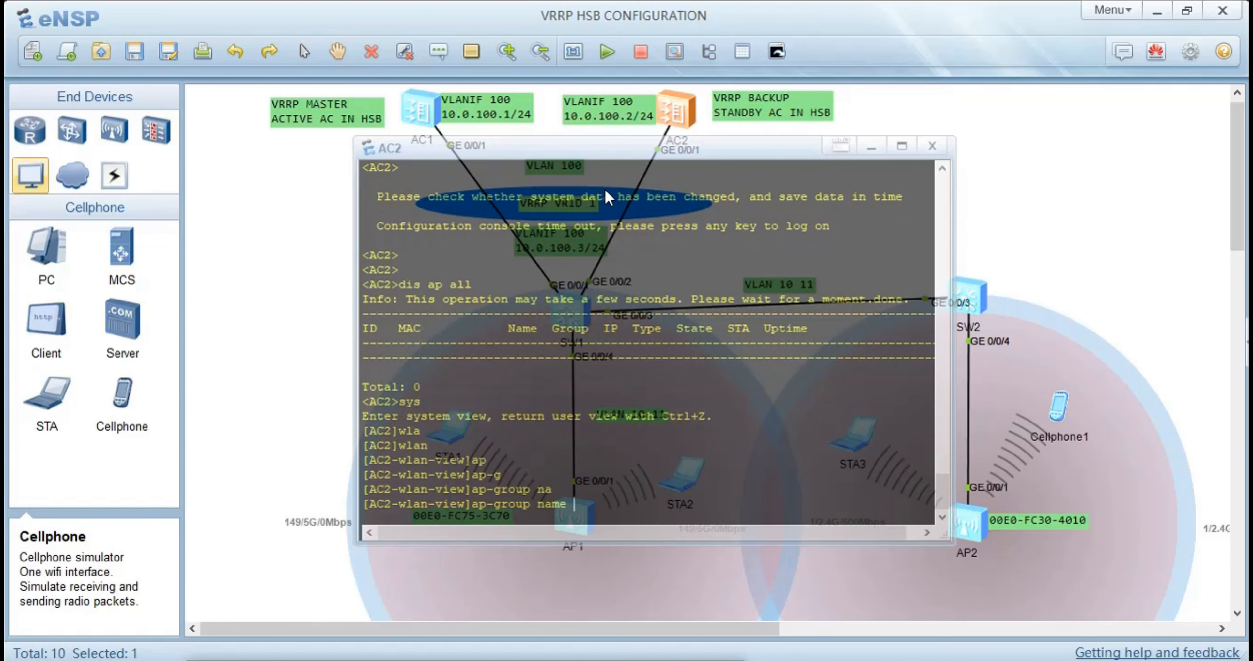
pyautogui.write('depart')
pyautogui.press('Return')
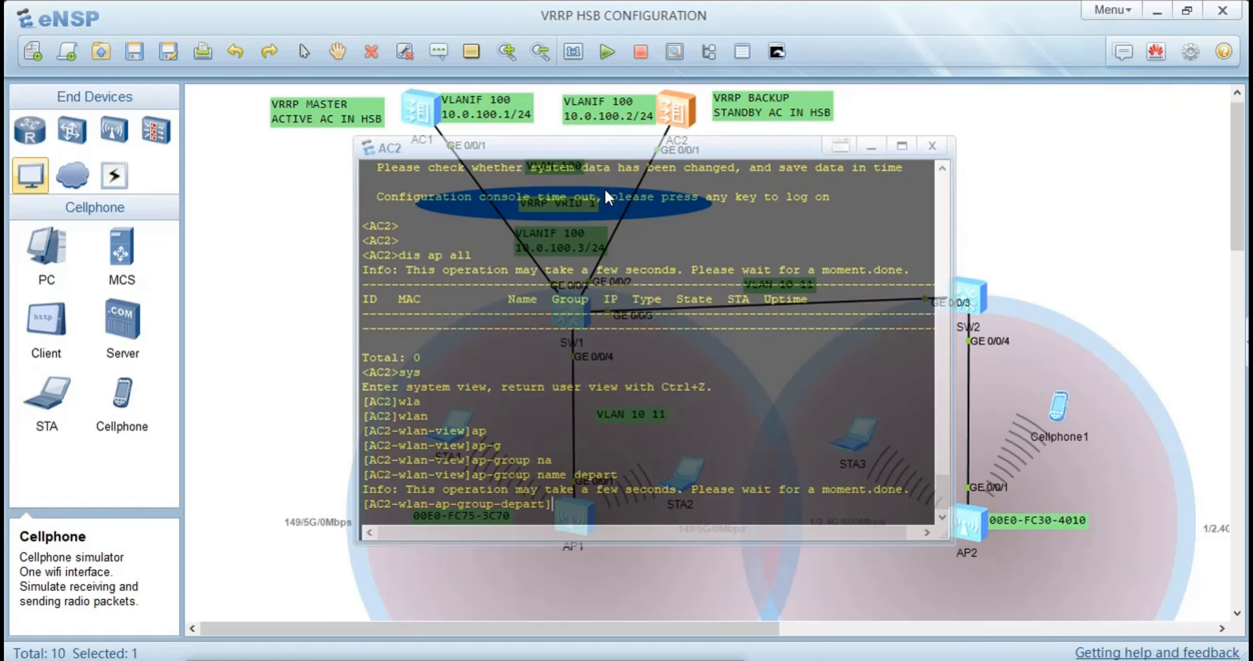
pyautogui.write('qu')
pyautogui.press('Return')
# Create a regulatory domain profile named VRRP on AC2
pyautogui.write('r')
pyautogui.write('e')
pyautogui.press('Tab')
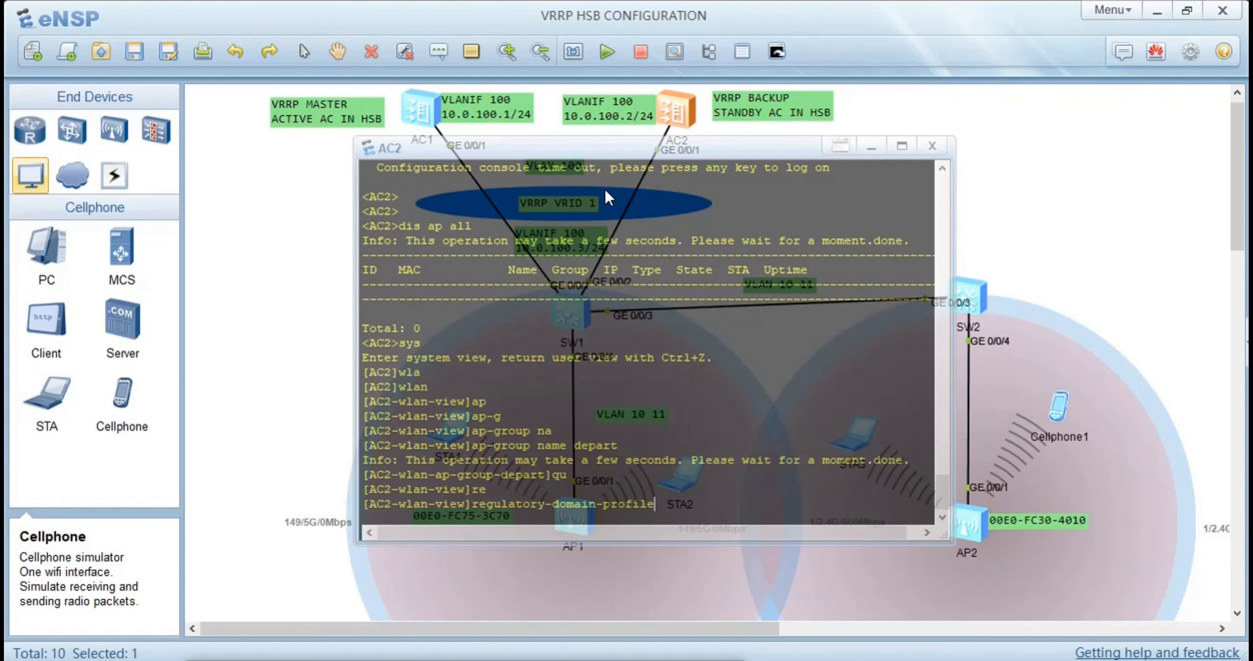
pyautogui.write('na')
pyautogui.press('Tab')
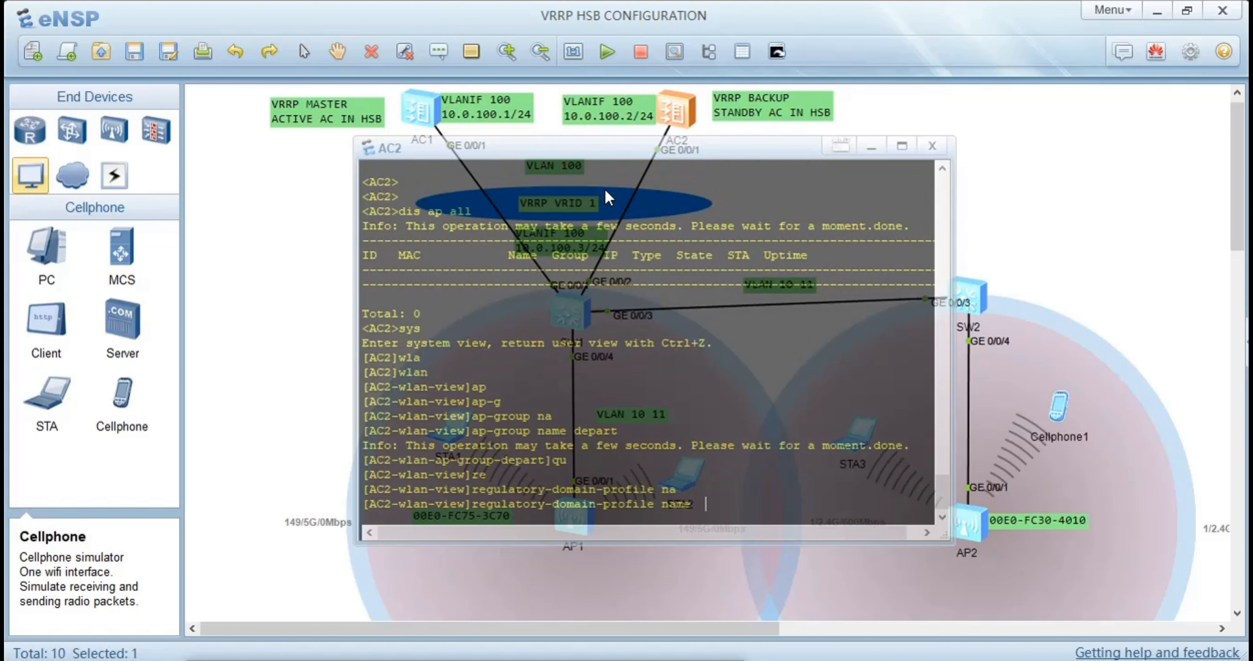
pyautogui.write('VRRP')
pyautogui.press('Return')
# Set the country code of the VRRP regulatory domain profile to cn
pyautogui.write('c')
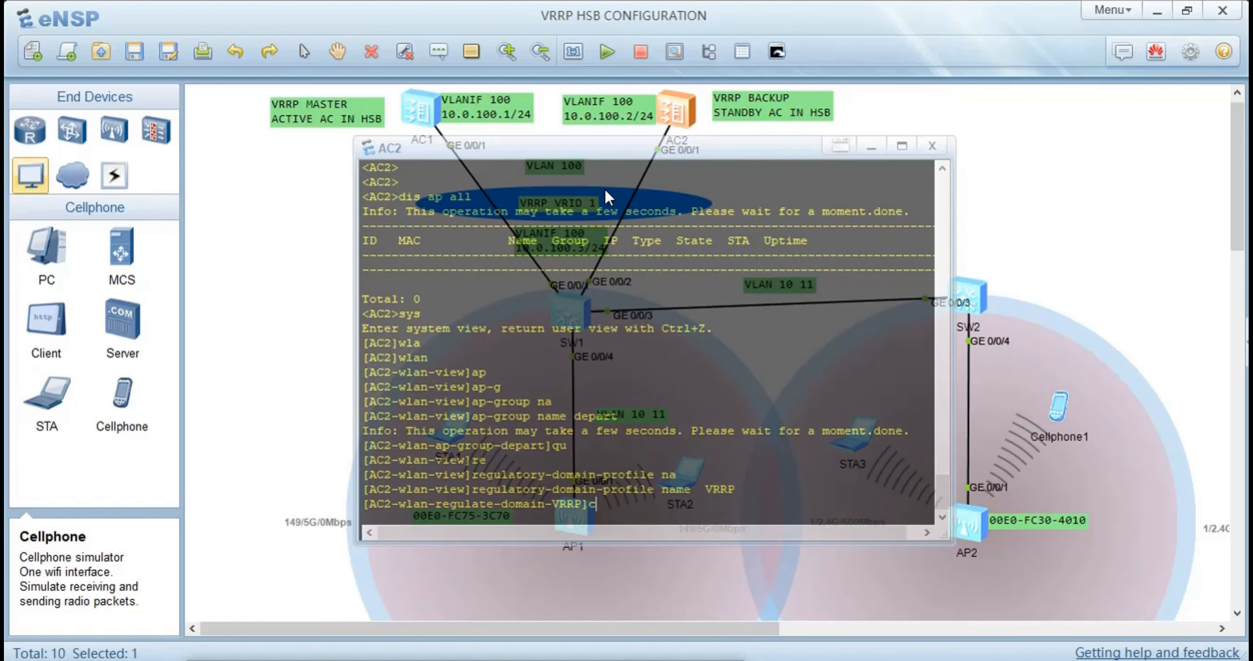
pyautogui.write('o')
pyautogui.press('Tab')
pyautogui.press('Tab')
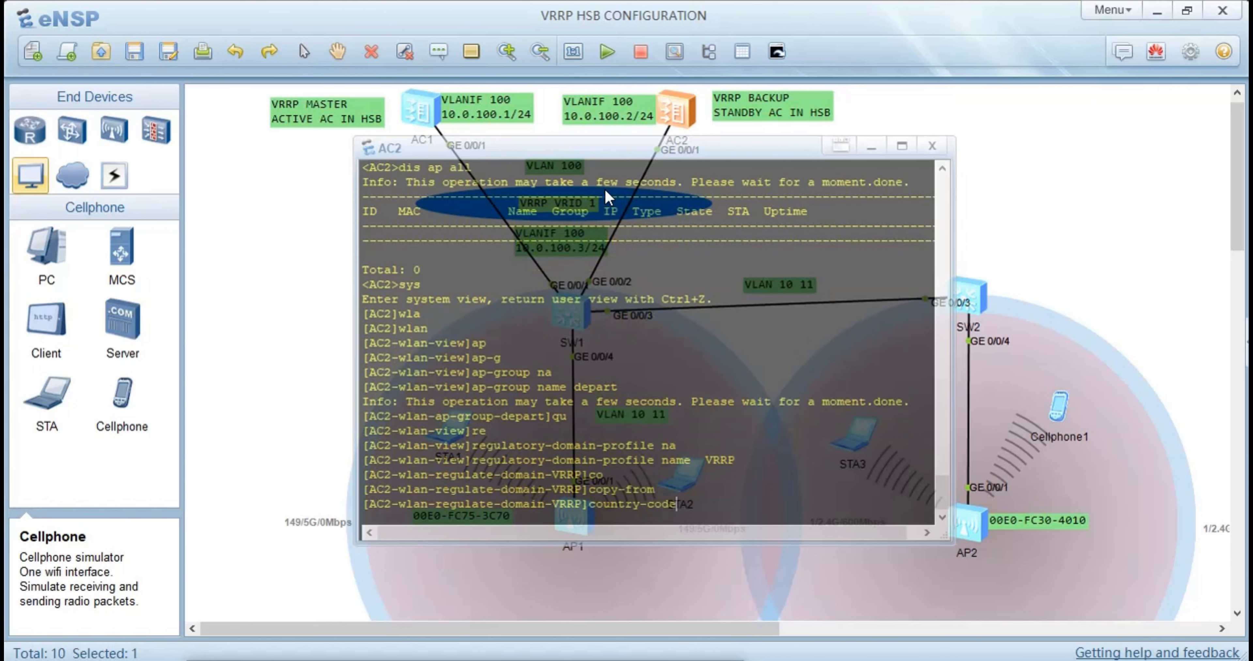
pyautogui.write('cn')
pyautogui.press('Return')
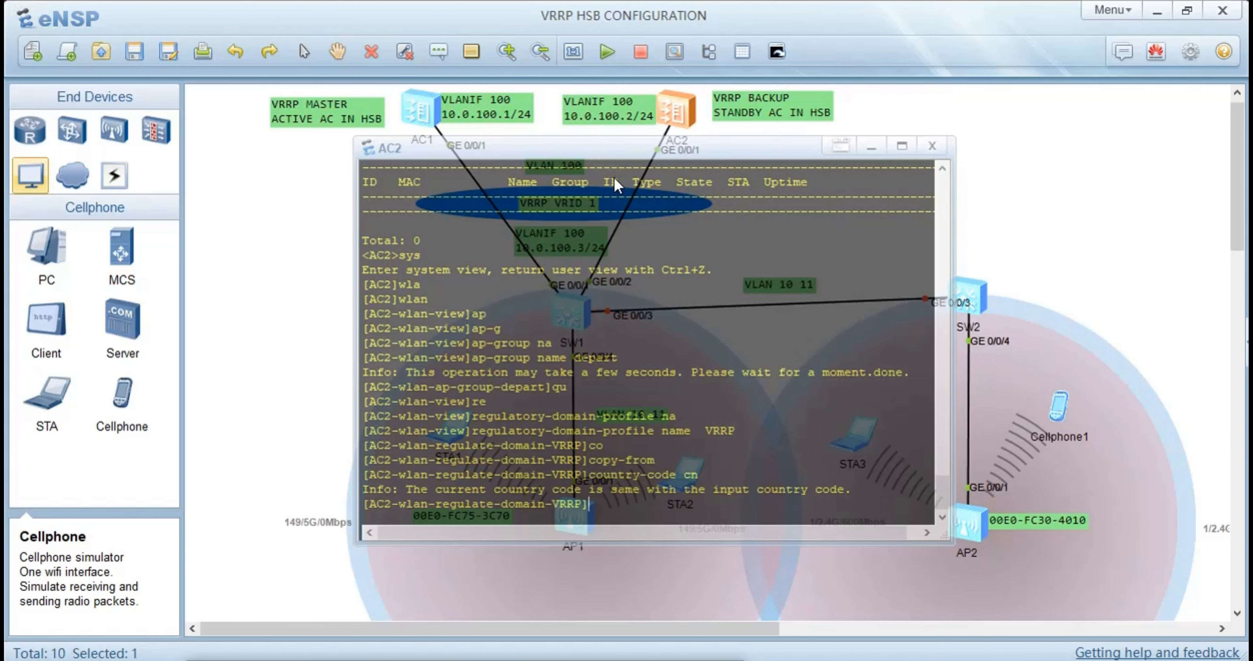
# Bind the regulatory domain profile VRRP to AP group depart, accept the AP reset, and return to the WLAN view
pyautogui.moveTo(598, 154); pyautogui.dragTo(476, 141)
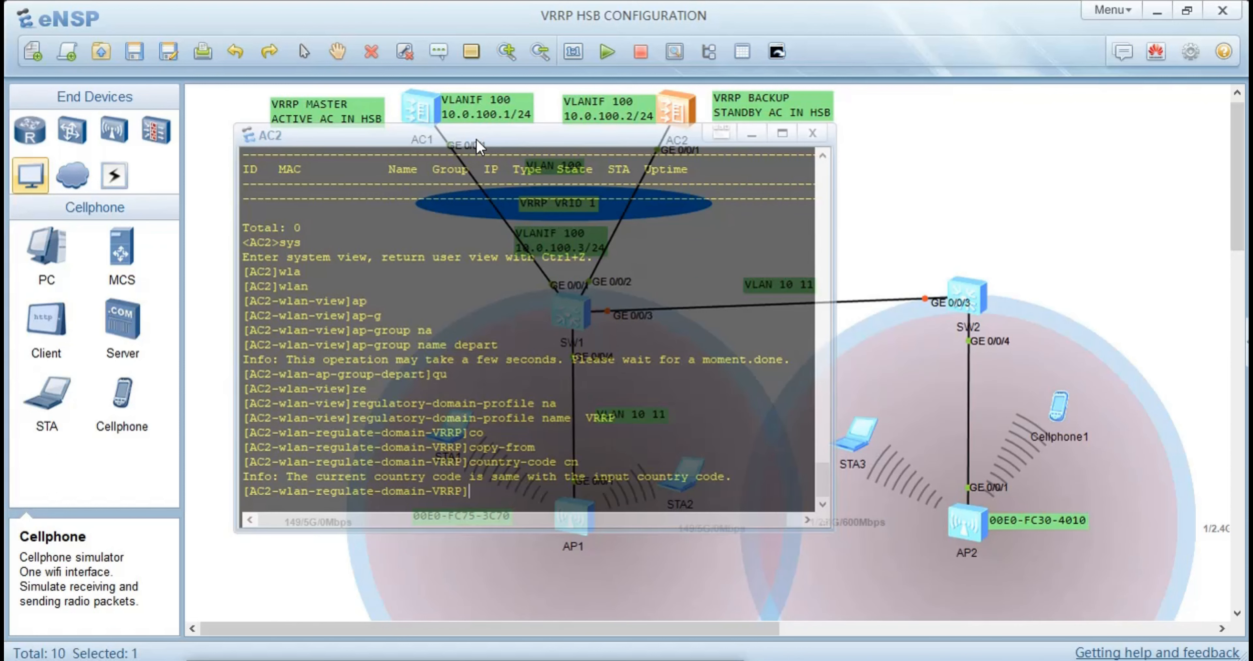
pyautogui.write('regulatory-domain-profile name VRRP')
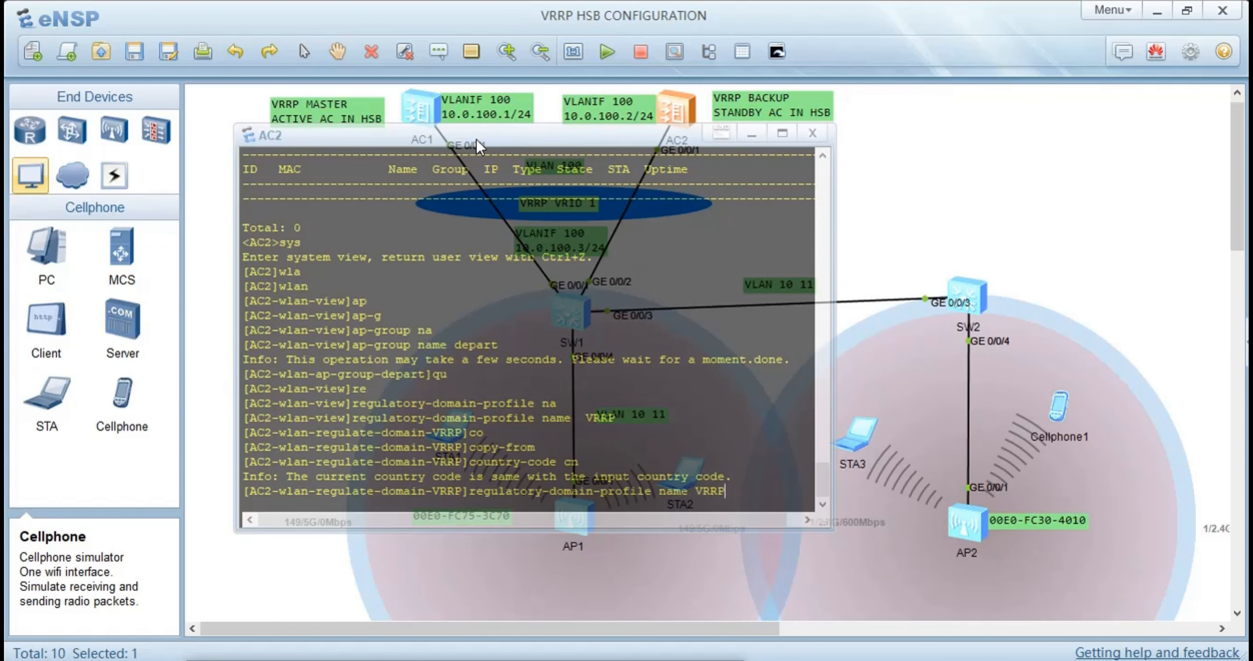
pyautogui.press('Down')
pyautogui.write('qu')
pyautogui.press('Up')
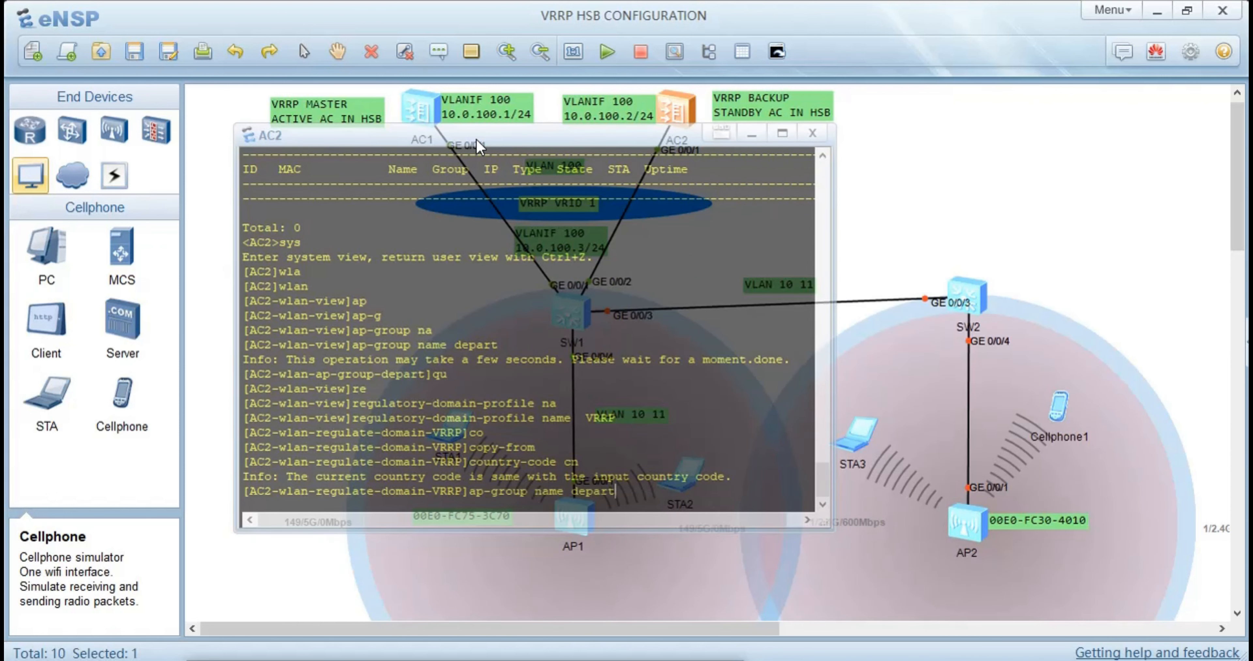
pyautogui.press('Return')
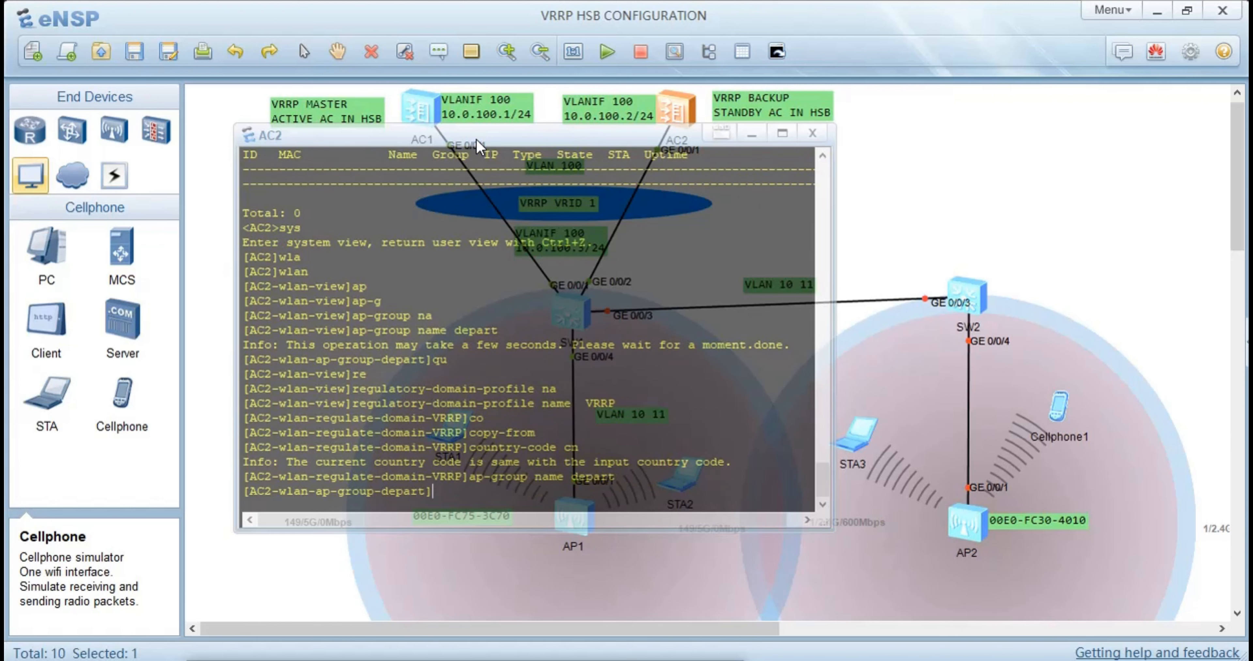
pyautogui.write('re')
pyautogui.press('Tab')
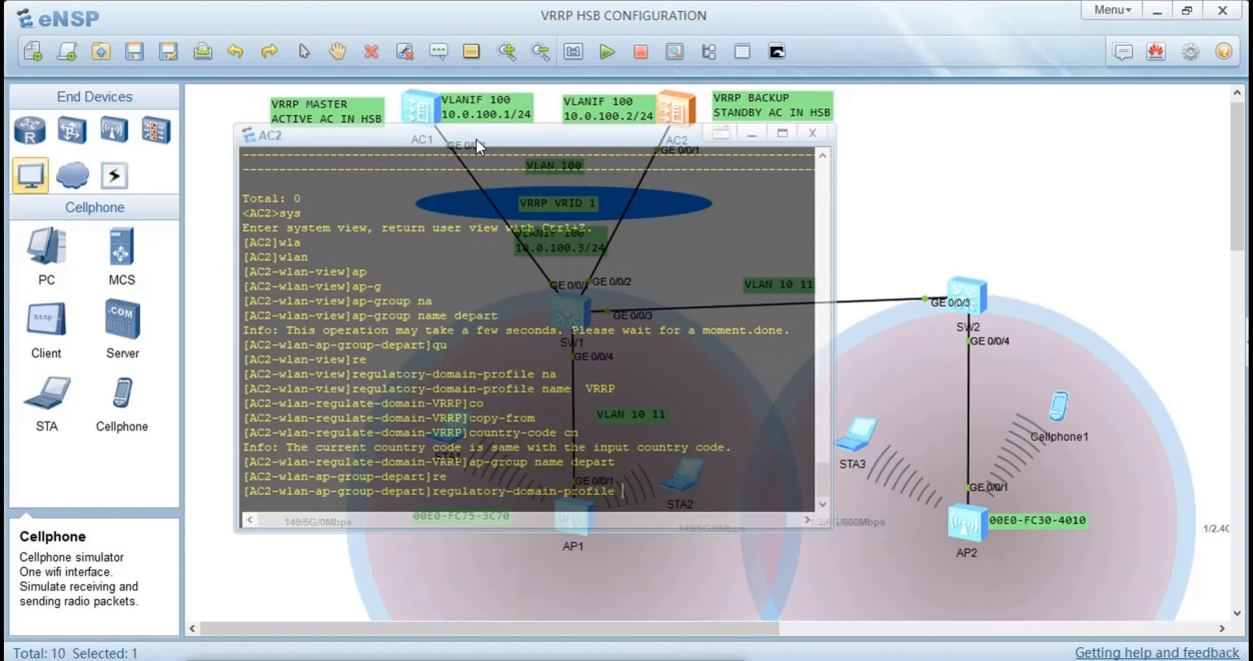
pyautogui.write('VRRP')
pyautogui.press('Return')
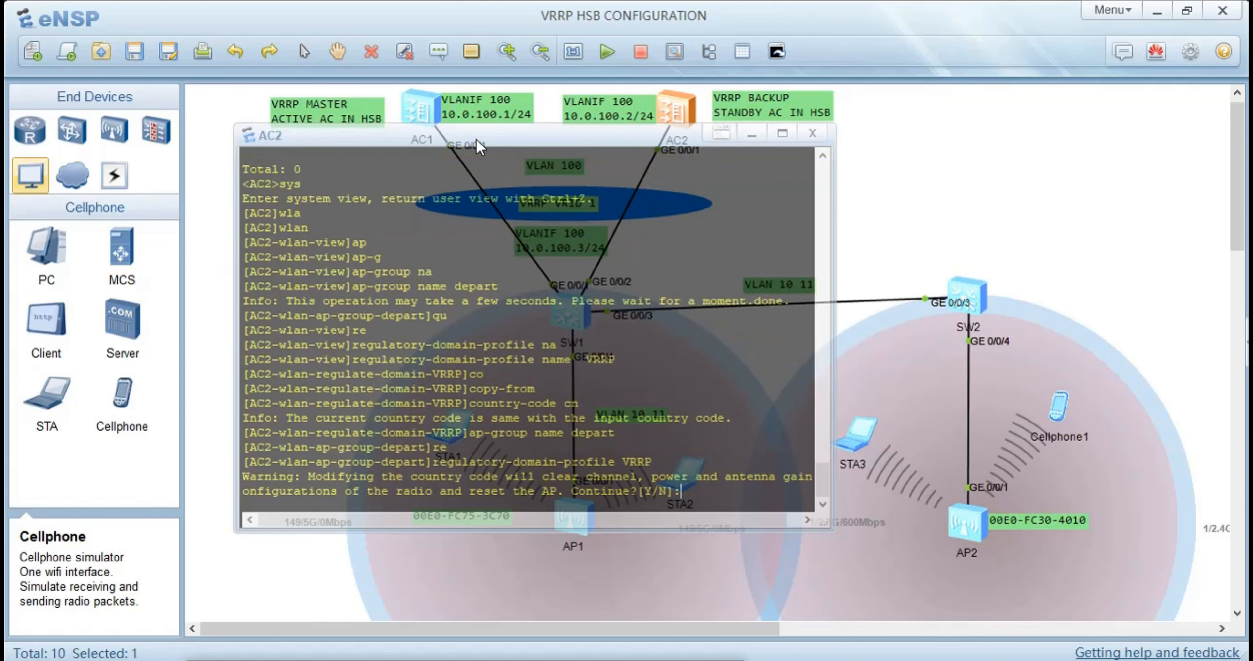
pyautogui.write('y')
pyautogui.press('Return')
pyautogui.press('Return')
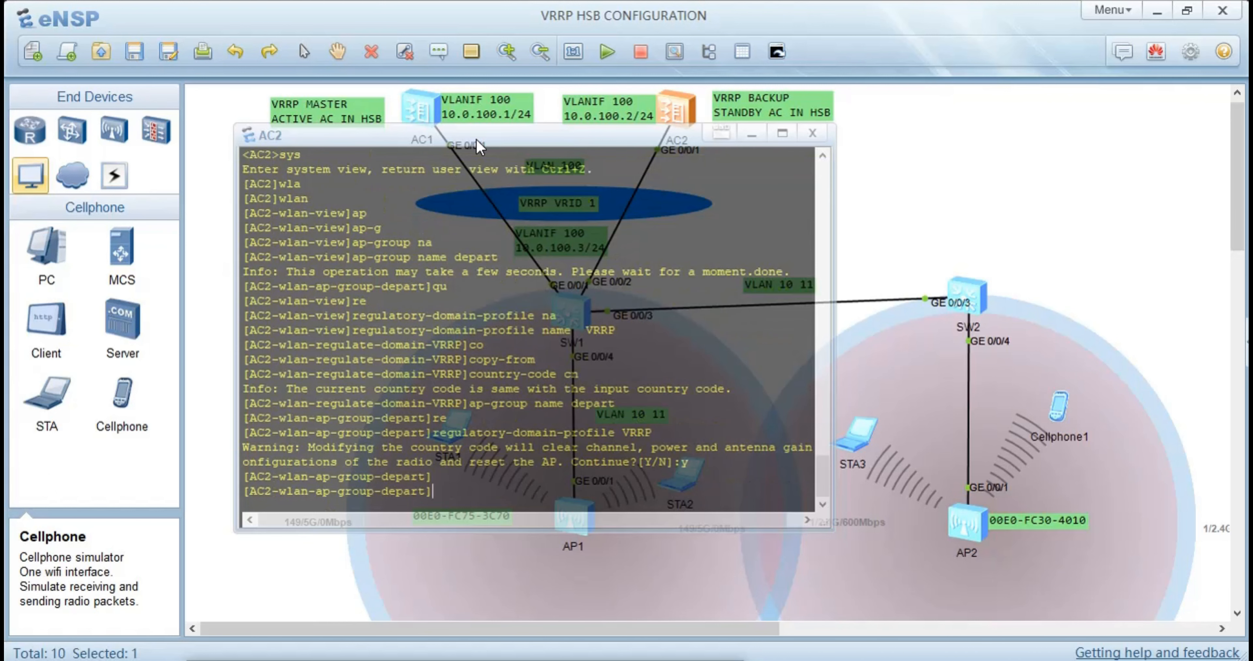
pyautogui.write('qu')
pyautogui.press('Return')
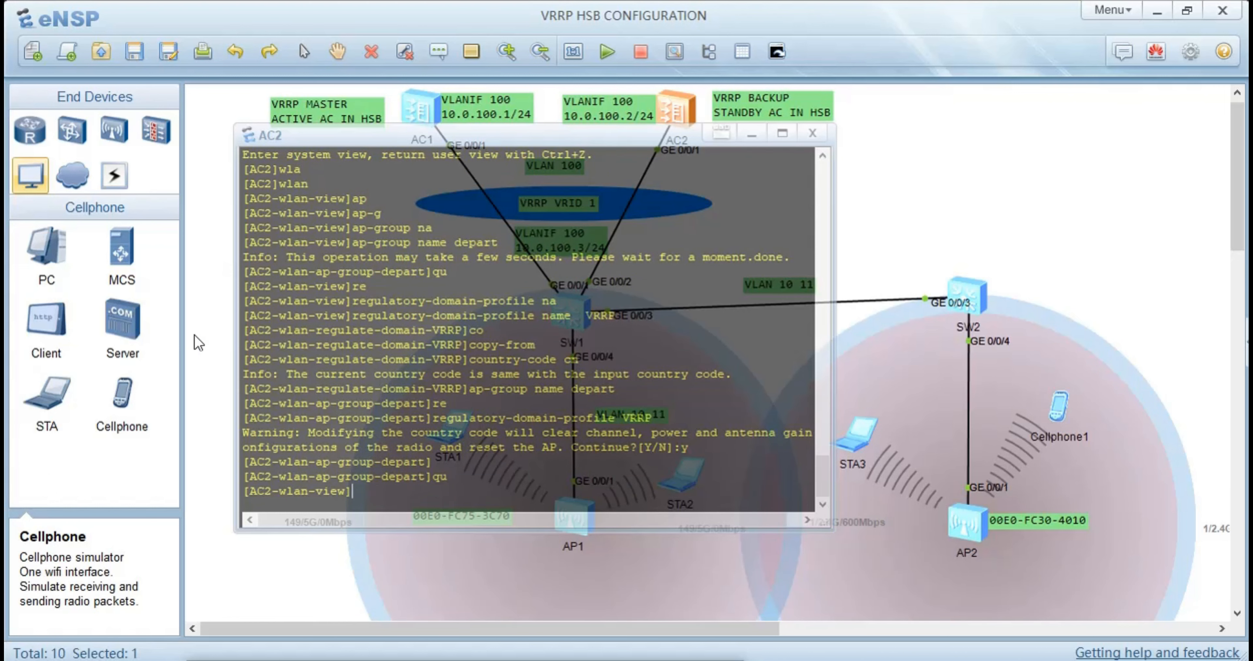
# Copy AP1's MAC address from its label in the topology and reopen AC2's console
pyautogui.click(179, 299)
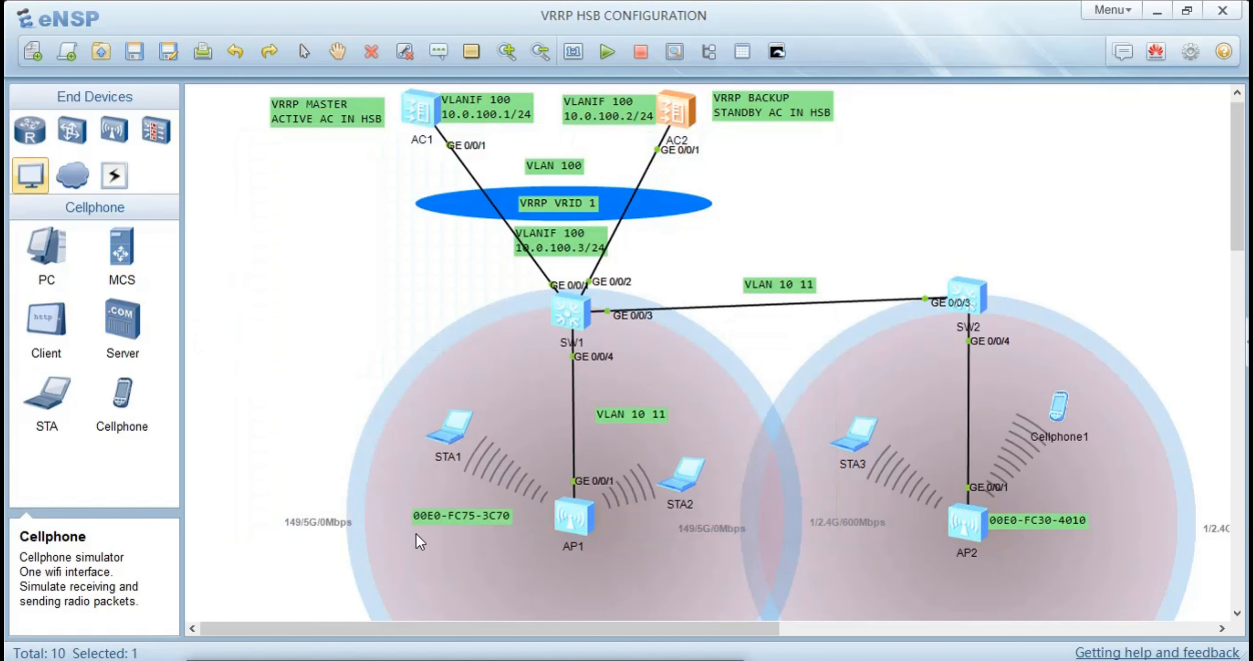
pyautogui.doubleClick(495, 516)
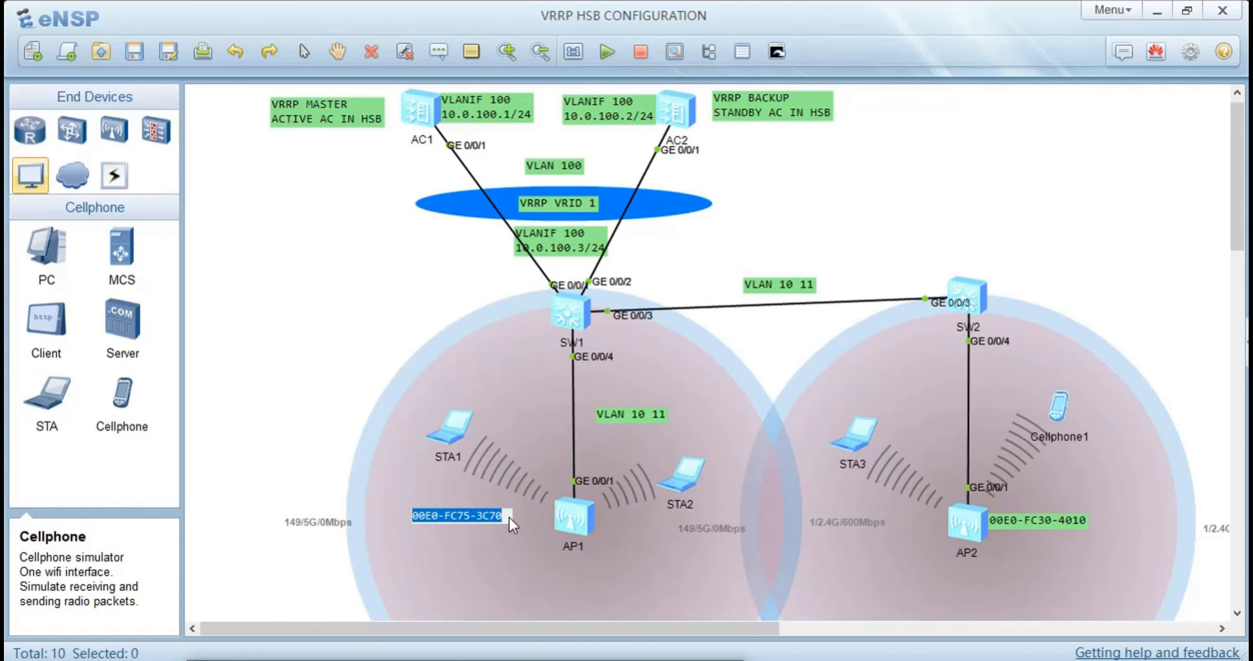
pyautogui.doubleClick(669, 110)
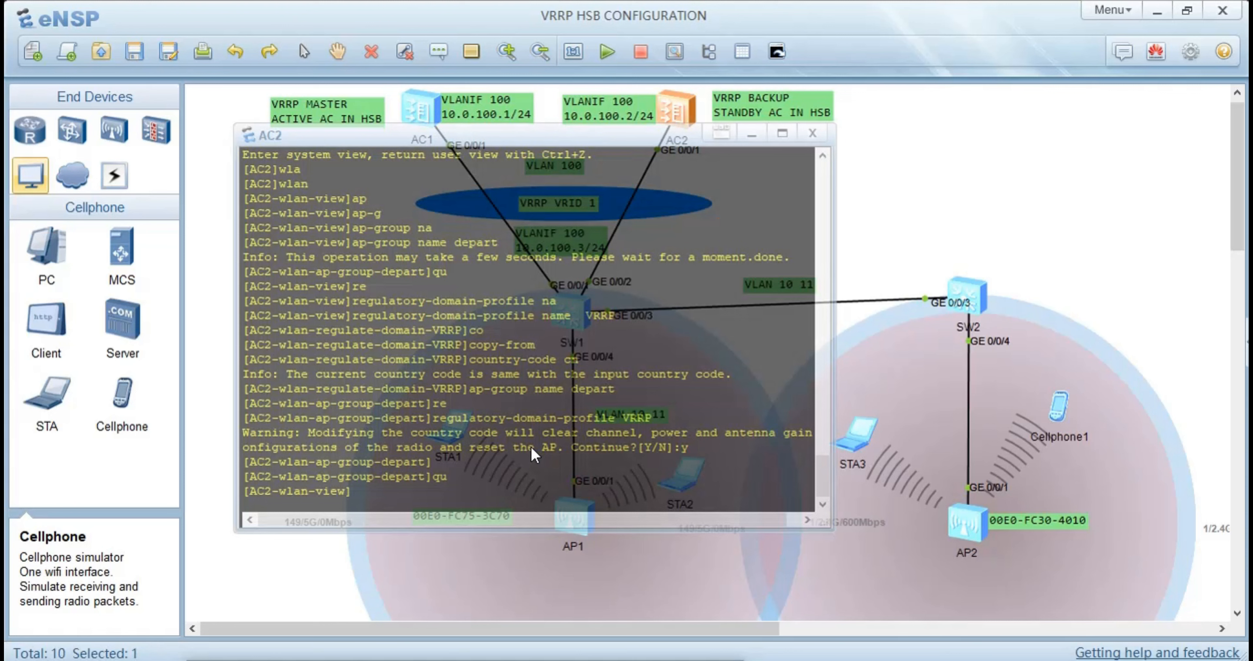
# Set the AP authentication mode on AC2 to mac-auth
pyautogui.write('ap a')
pyautogui.press('Tab')
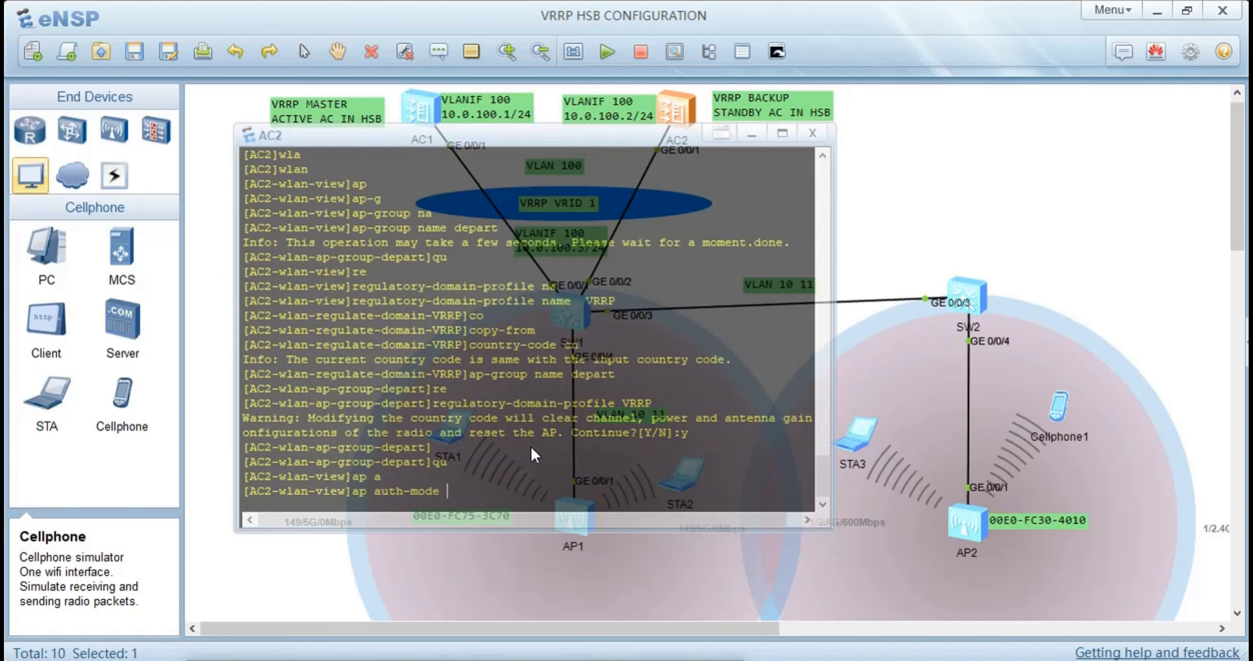
pyautogui.write('ma')
pyautogui.press('Tab')
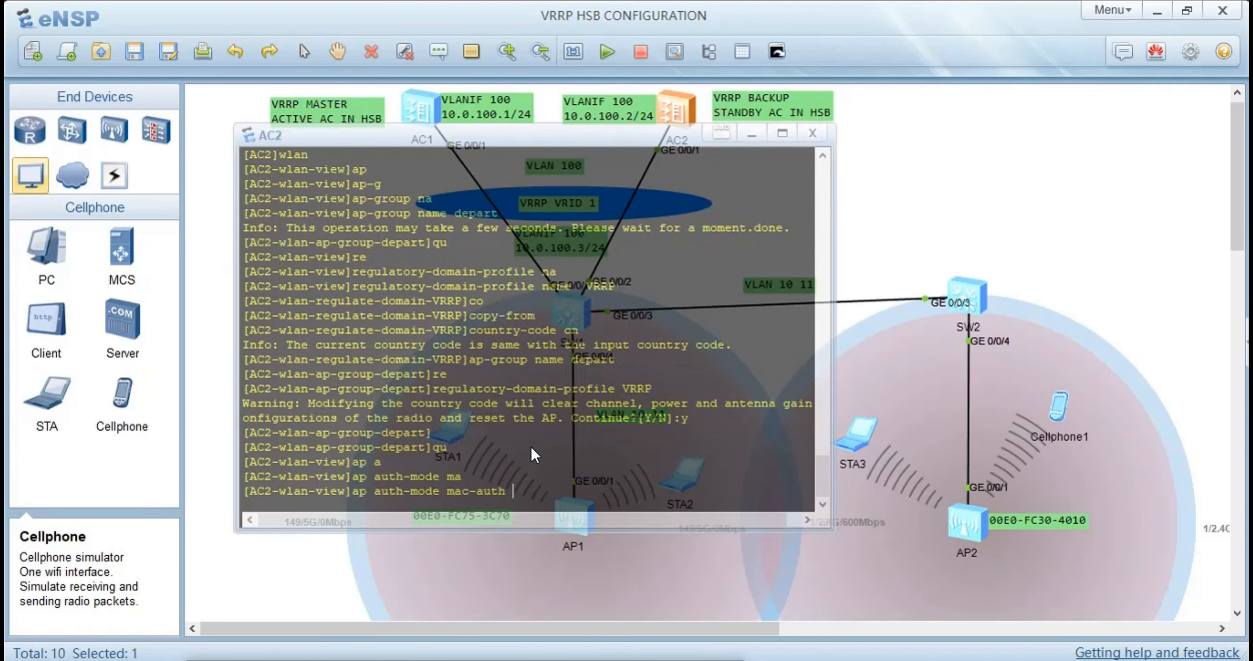
pyautogui.press('Return')
# Register AP1 on AC2 by its copied MAC address 00E0-FC75-3C70 in the WLAN view
pyautogui.write('a')
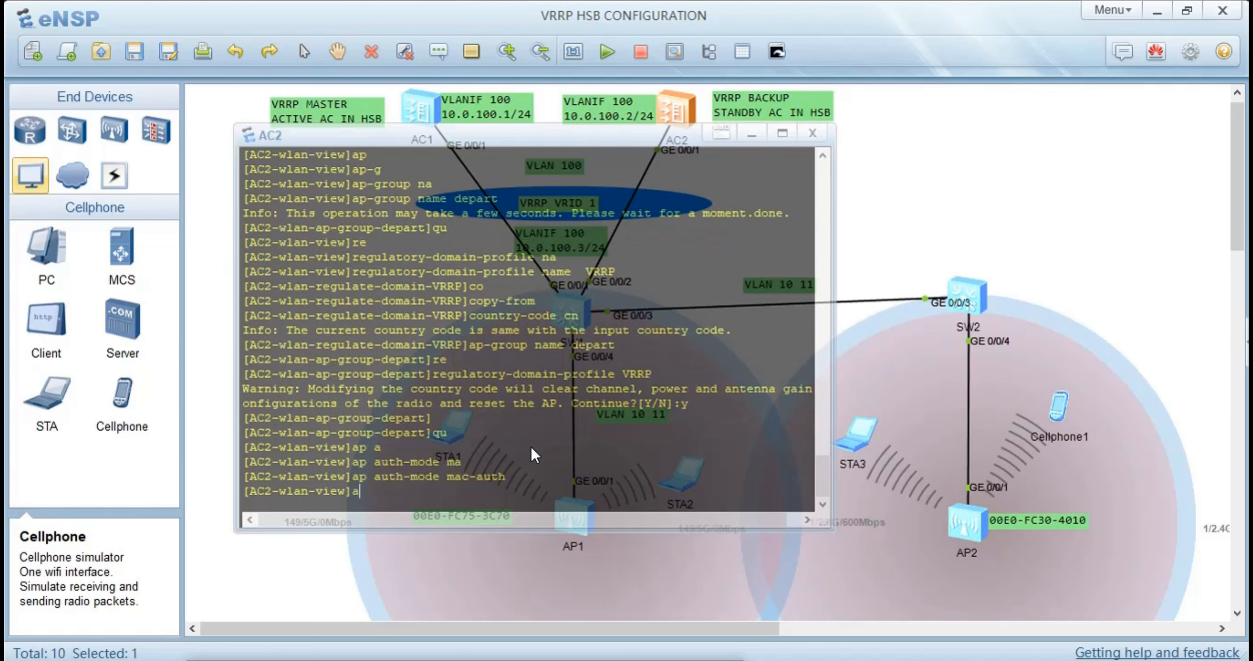
pyautogui.write('p-')
pyautogui.press('Tab')
pyautogui.press('Tab')
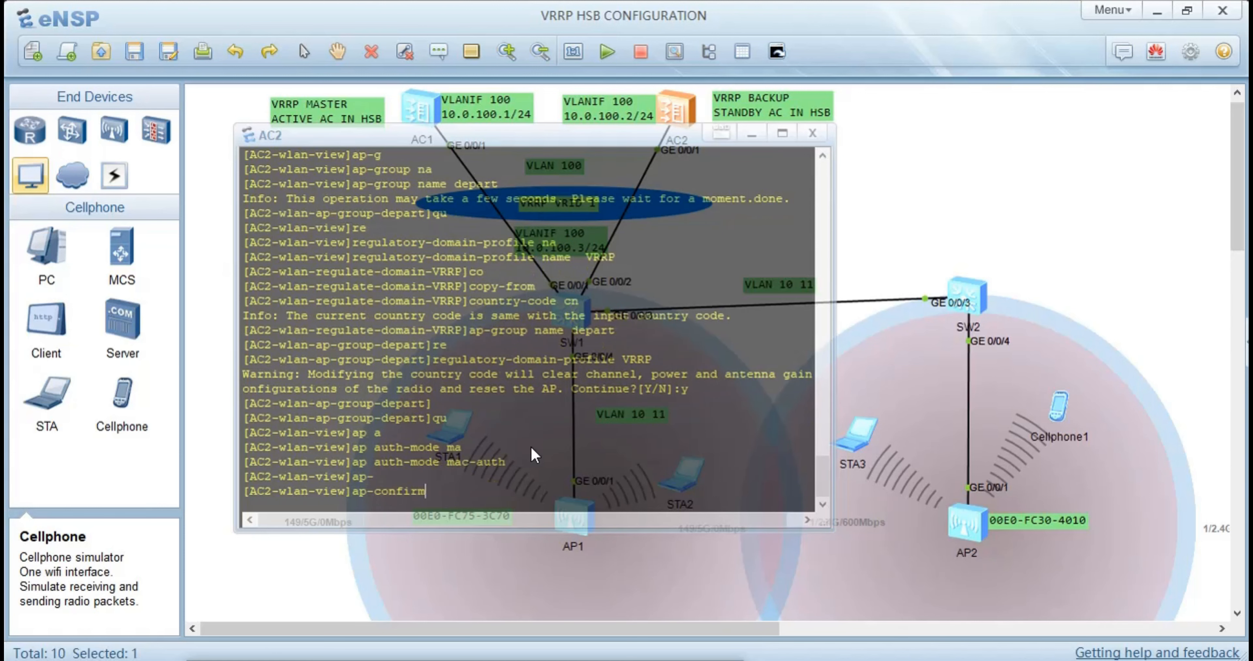
pyautogui.write('id')
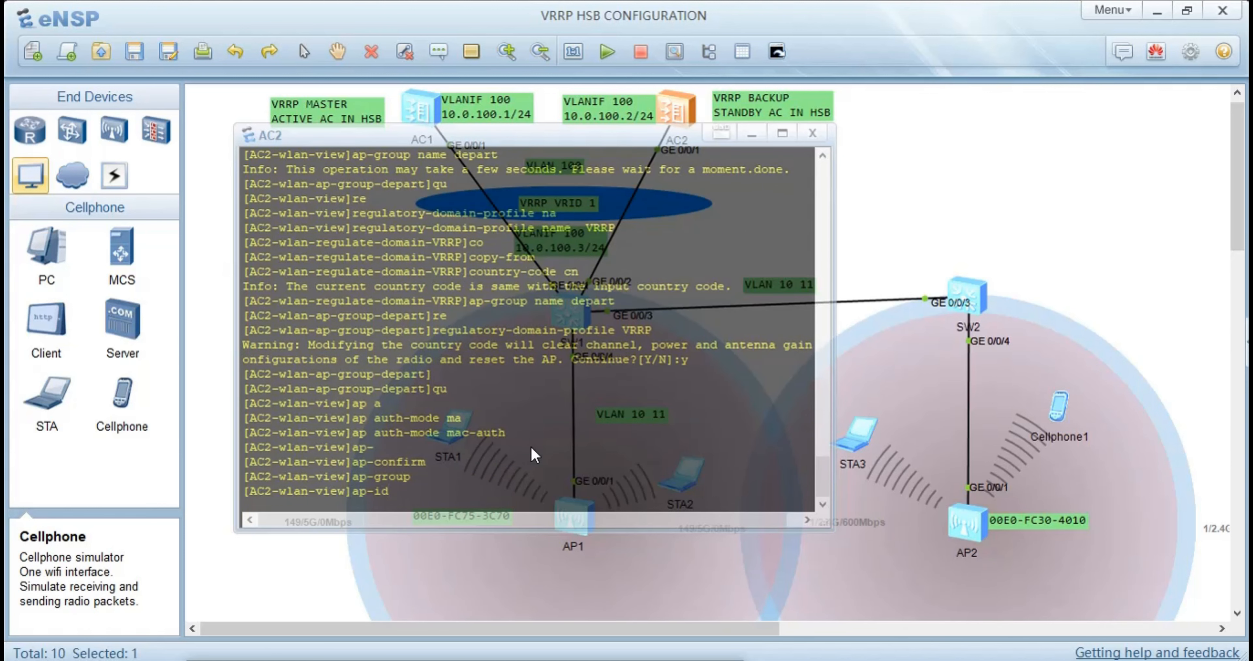
pyautogui.press('Tab')
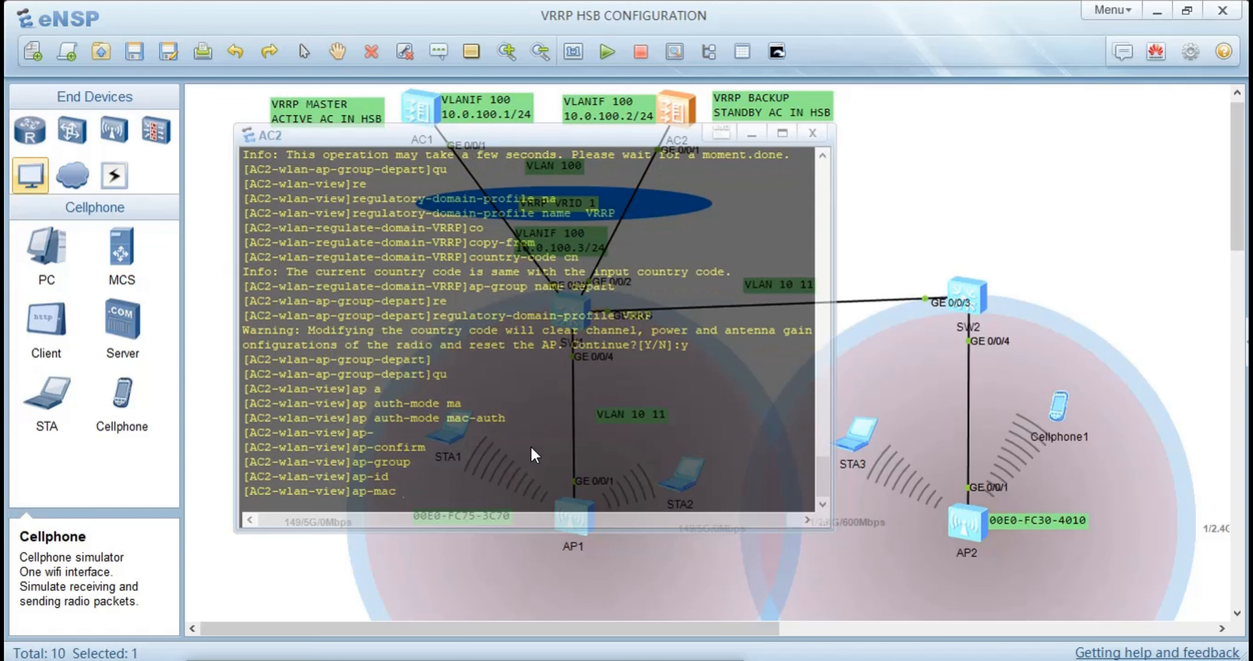
pyautogui.write('00E0-FC75-3C70')
pyautogui.press('Return')
# Name the AP with ID 0 on AC2 AP1
pyautogui.write('ap-')
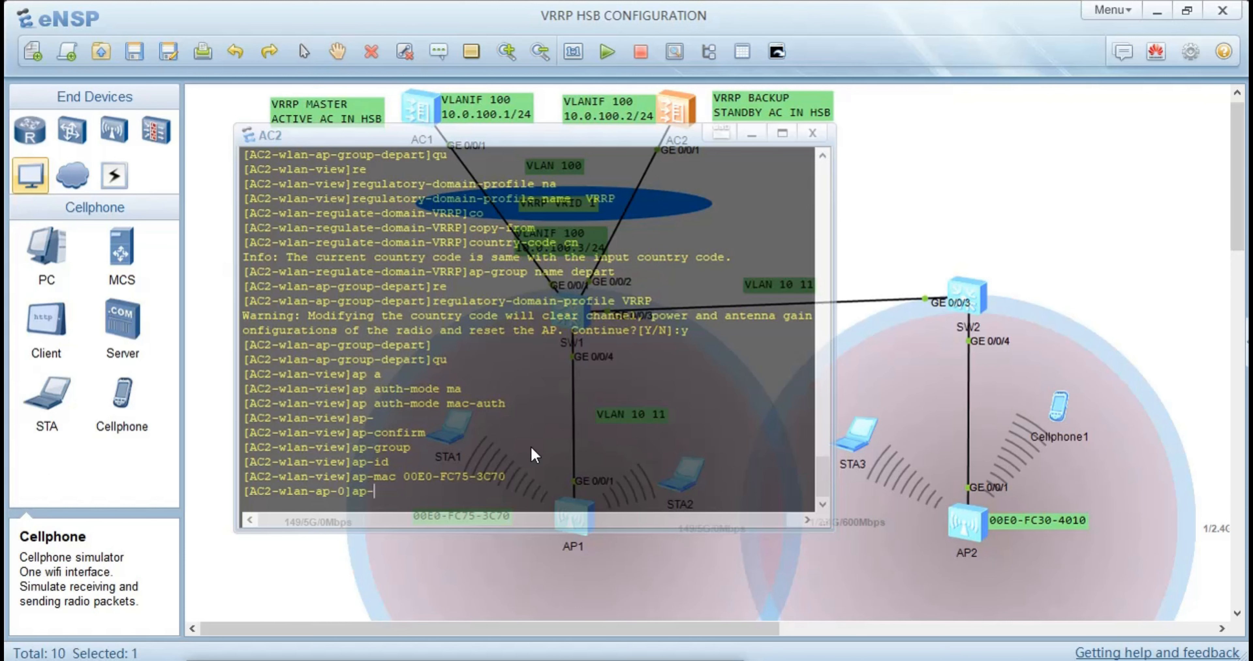
pyautogui.write('n')
pyautogui.press('Tab')
pyautogui.write('A')
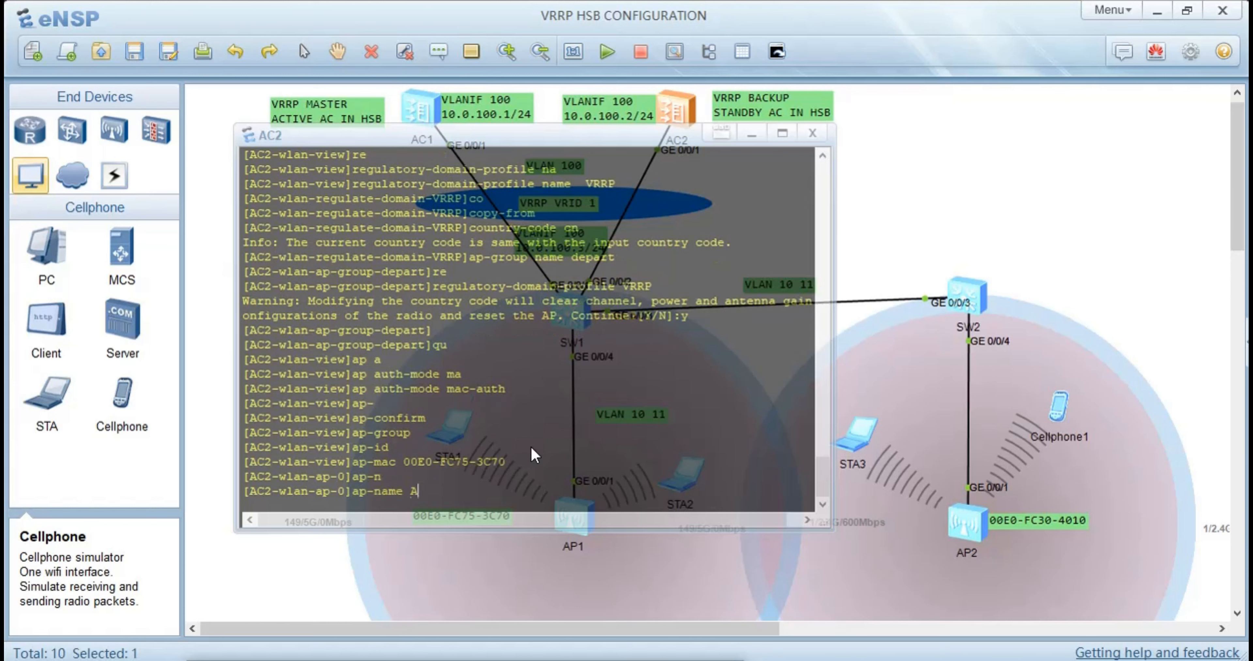
pyautogui.write('P')
pyautogui.press('Tab')
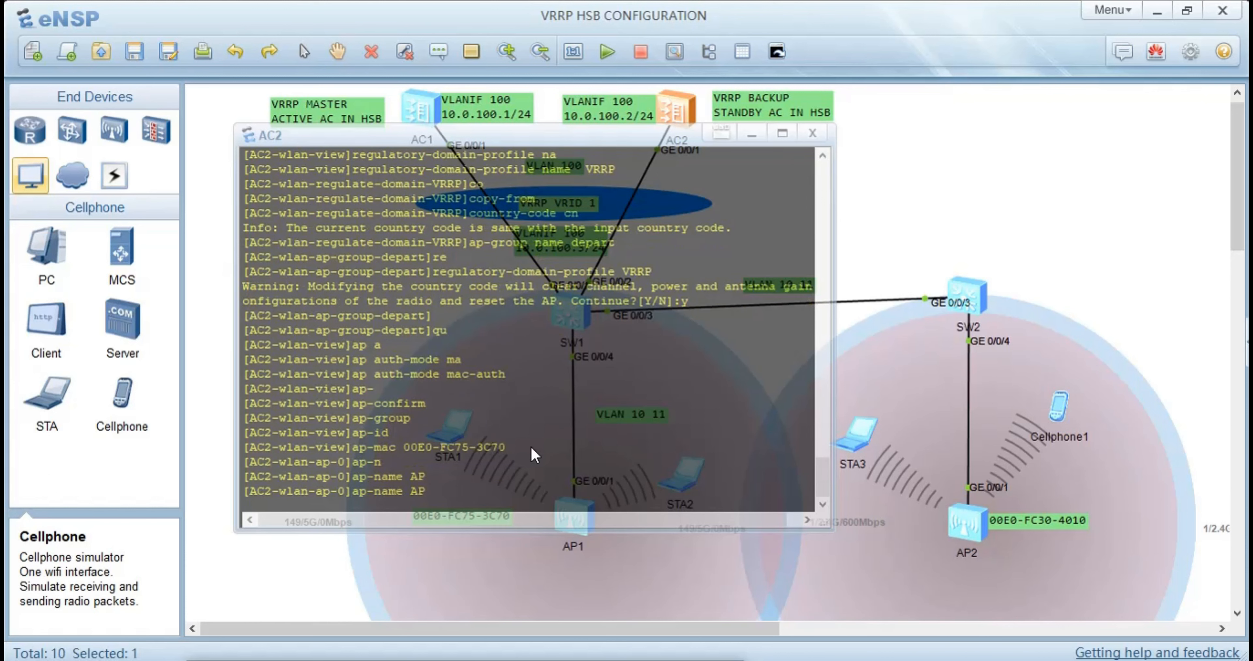
pyautogui.write('1')
pyautogui.press('Return')
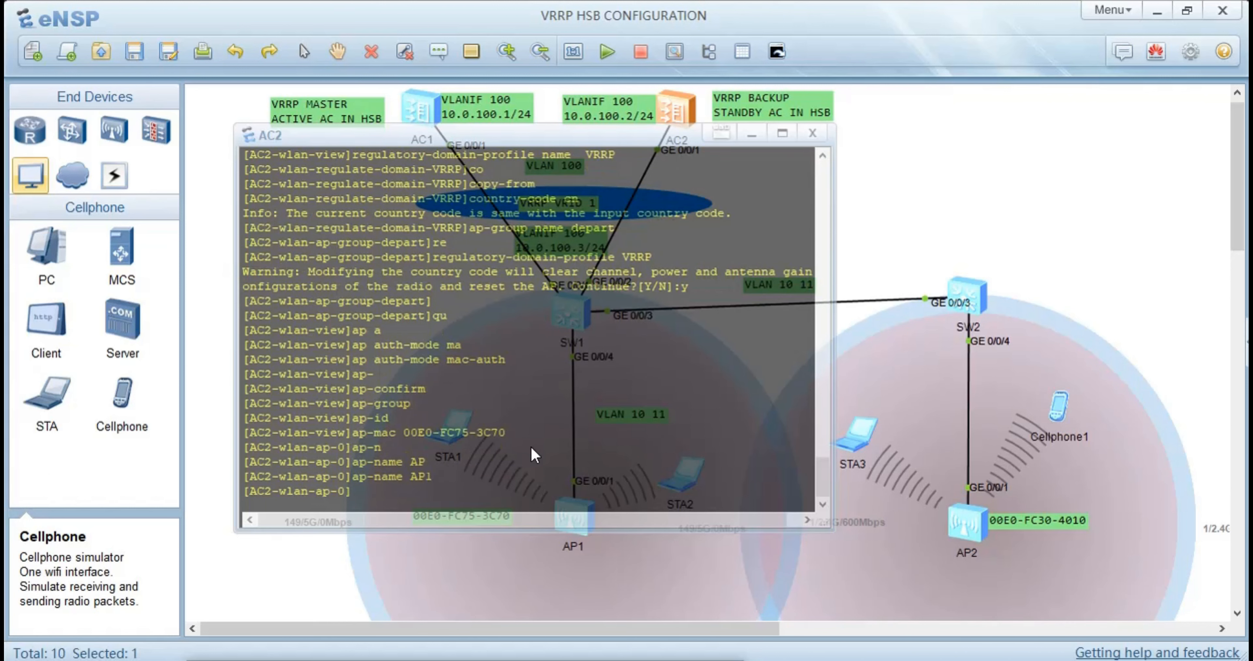
# Assign AP1 to AP group depart on AC2 and accept the AP reset
pyautogui.write('ap')
pyautogui.write('-g')
pyautogui.press('Tab')
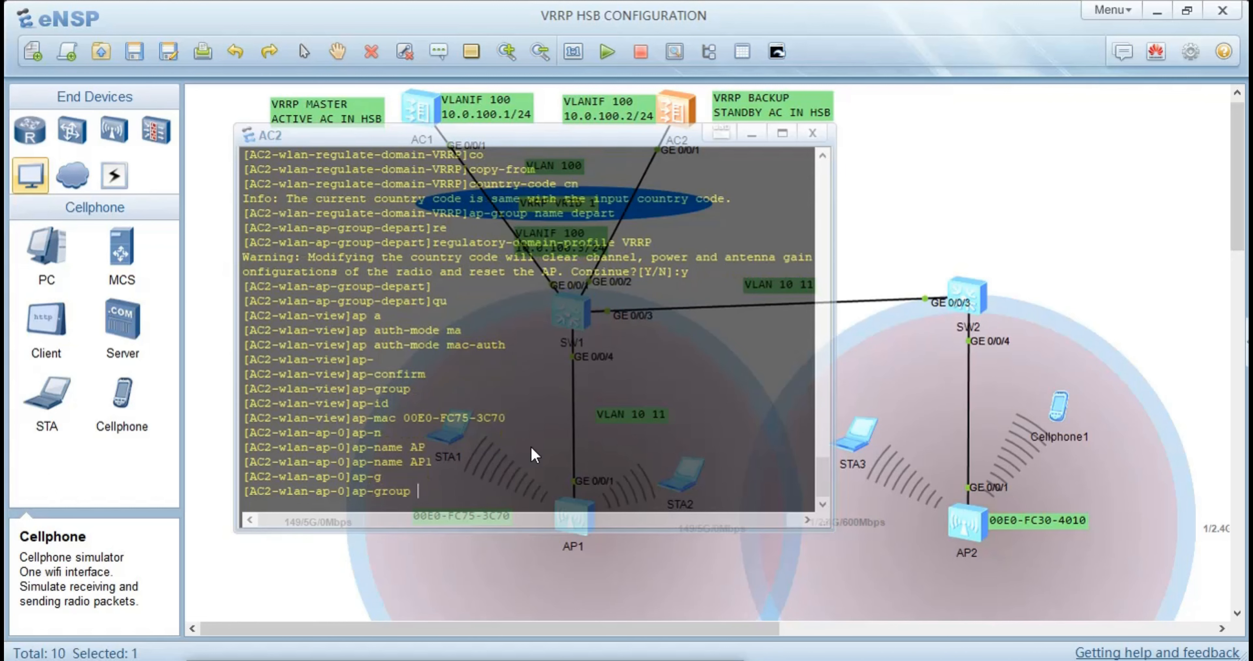
pyautogui.write('depart')
pyautogui.press('Return')
pyautogui.write('y')
pyautogui.press('Return')
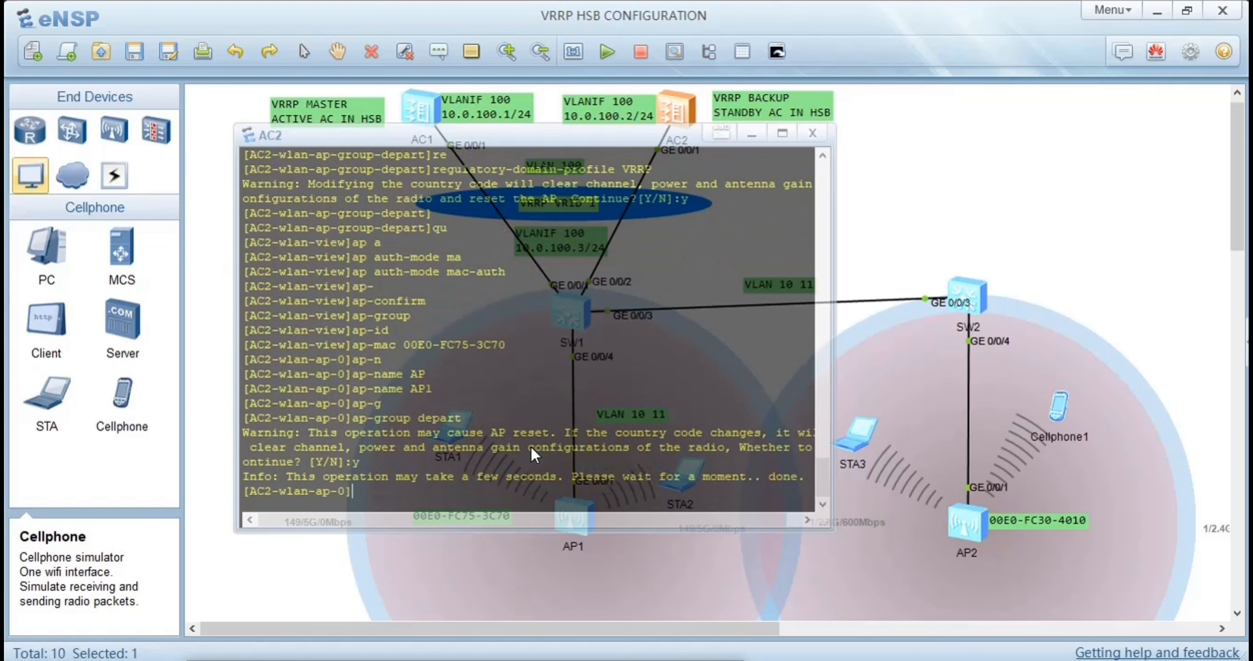
pyautogui.press('Return')
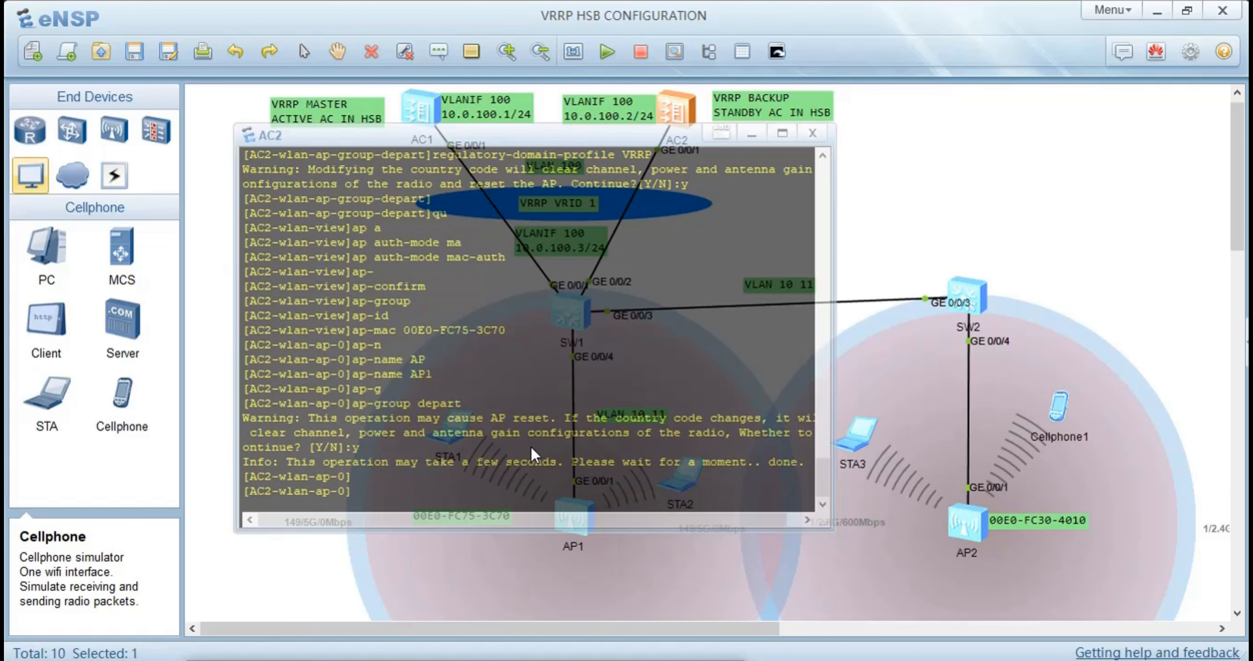
# Register AP2 on AC2 as AP ID 1 with MAC address 00E0-FC30-4010, copied from its topology label
pyautogui.write('ap-id 1 ap-ma')
pyautogui.press('Tab')
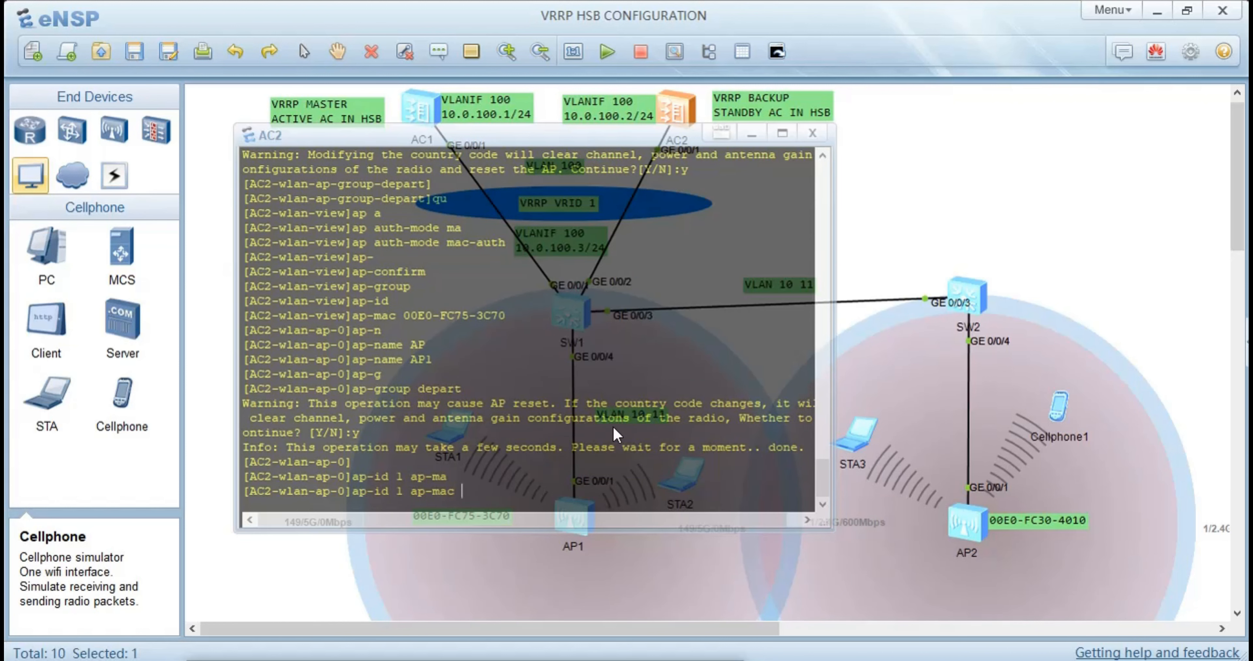
pyautogui.doubleClick(1085, 524)
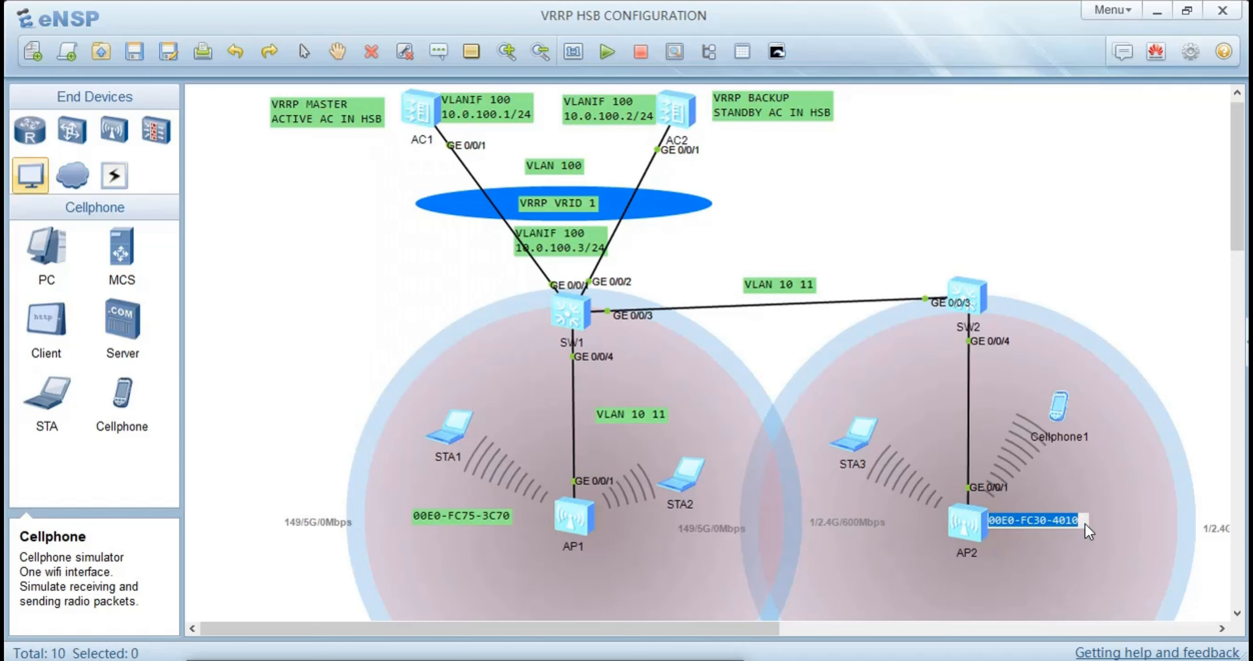
pyautogui.doubleClick(676, 117)
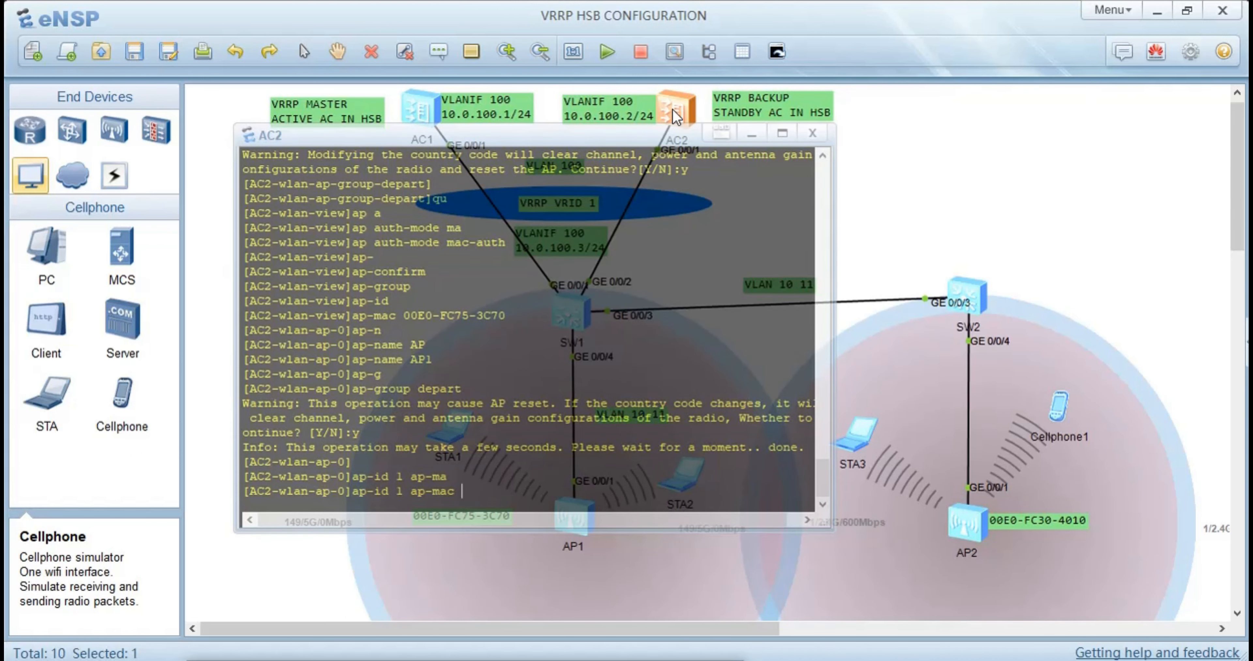
pyautogui.write('00E0-FC30-4010')
pyautogui.press('Return')
# Name the AP with ID 1 on AC2 AP2
pyautogui.write('a')
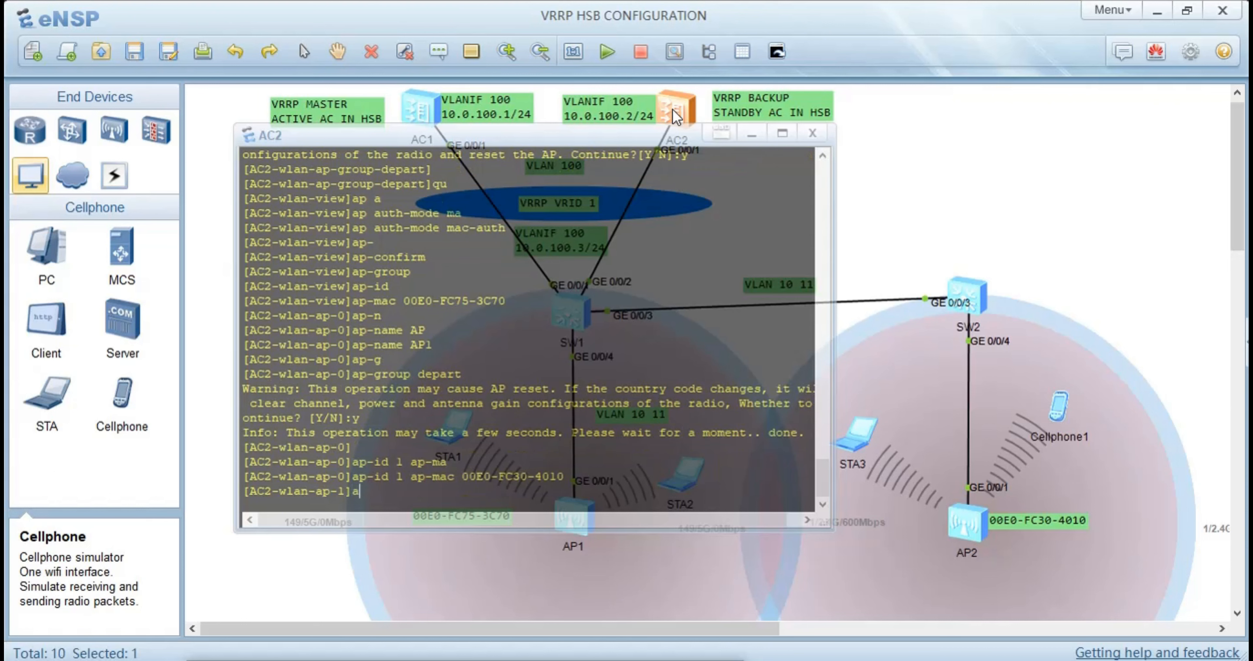
pyautogui.write('p-n')
pyautogui.press('Tab')
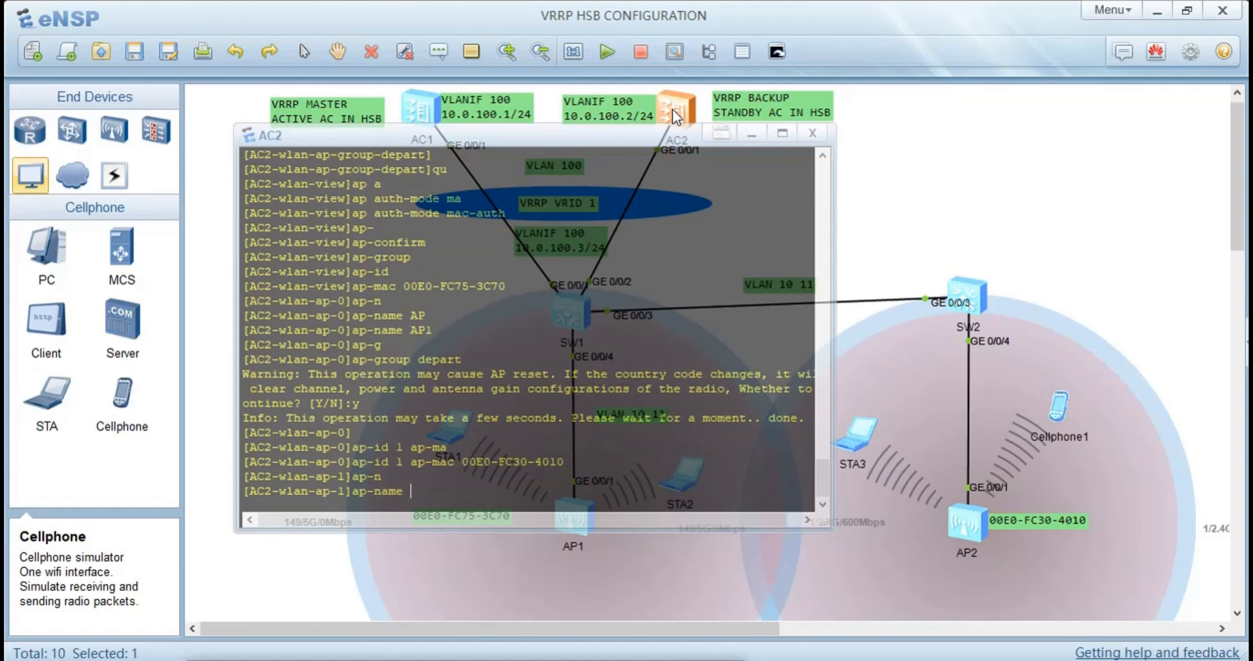
pyautogui.write('AP2')
pyautogui.press('Return')
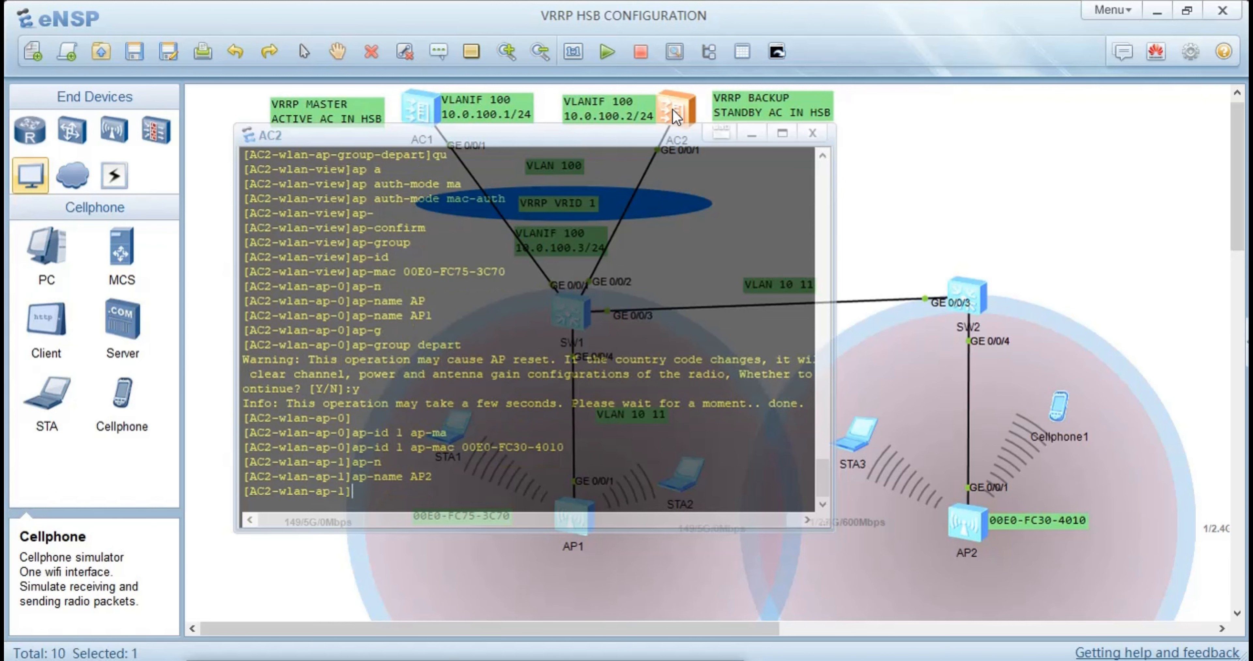
# Assign AP2 to AP group depart on AC2 and accept the AP reset
pyautogui.write('ap')
pyautogui.press('Tab')
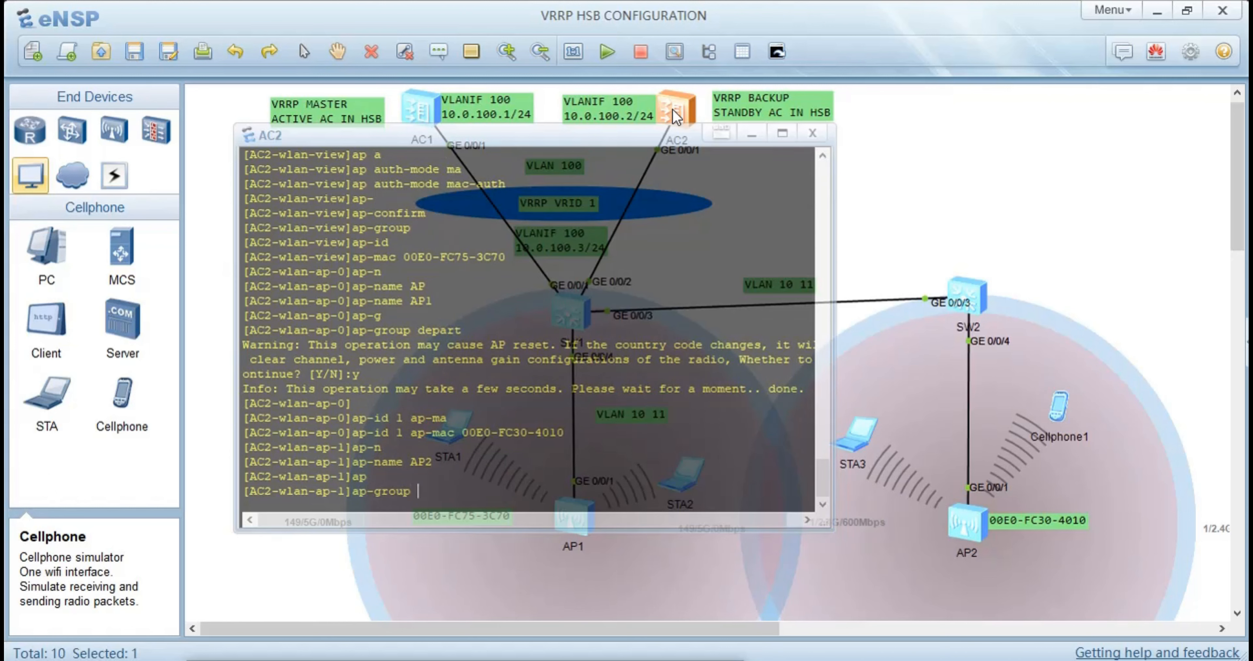
pyautogui.write('depart')
pyautogui.press('Return')
pyautogui.write('y')
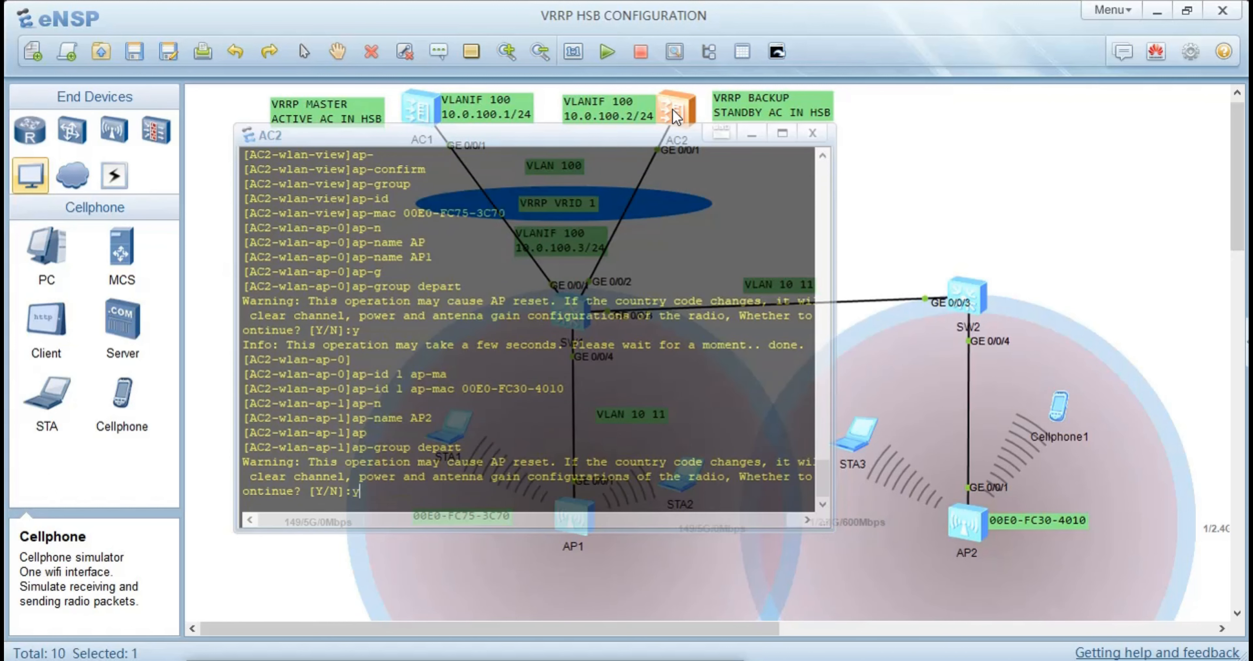
pyautogui.press('Return')
# Leave the AP and WLAN views to return to AC2's system view
pyautogui.press('Return')
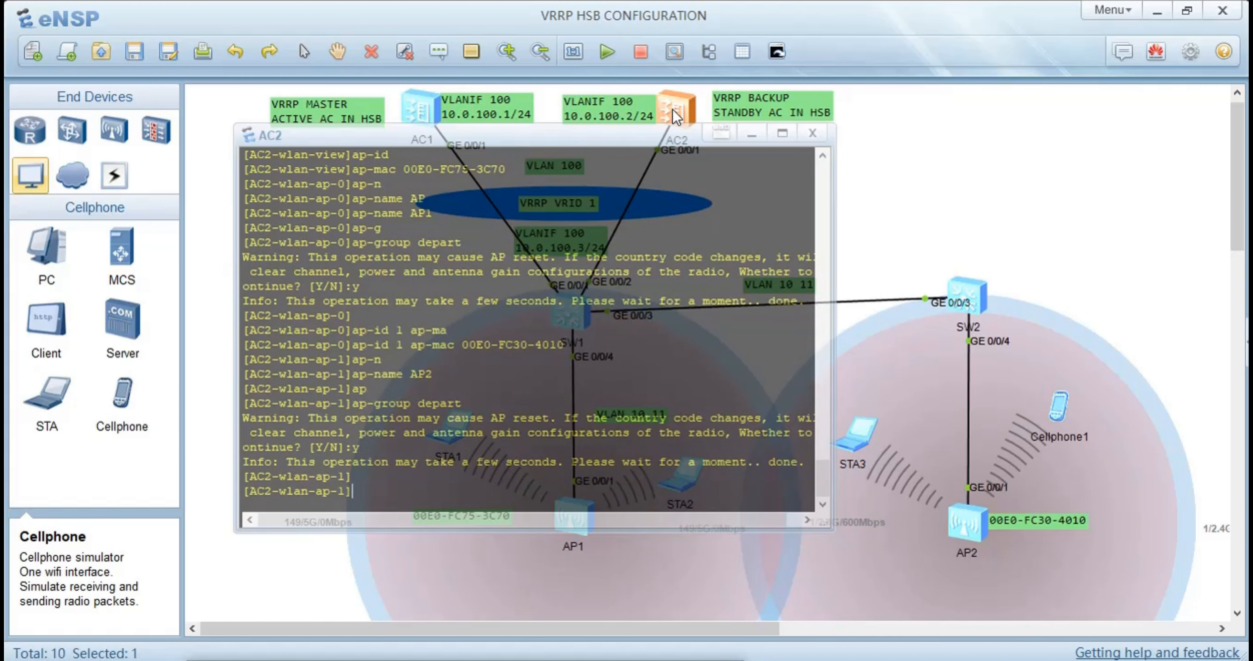
pyautogui.write('dis')
pyautogui.press('BackSpace')
pyautogui.press('BackSpace')
pyautogui.press('BackSpace')
pyautogui.write('qu')
pyautogui.press('Return')
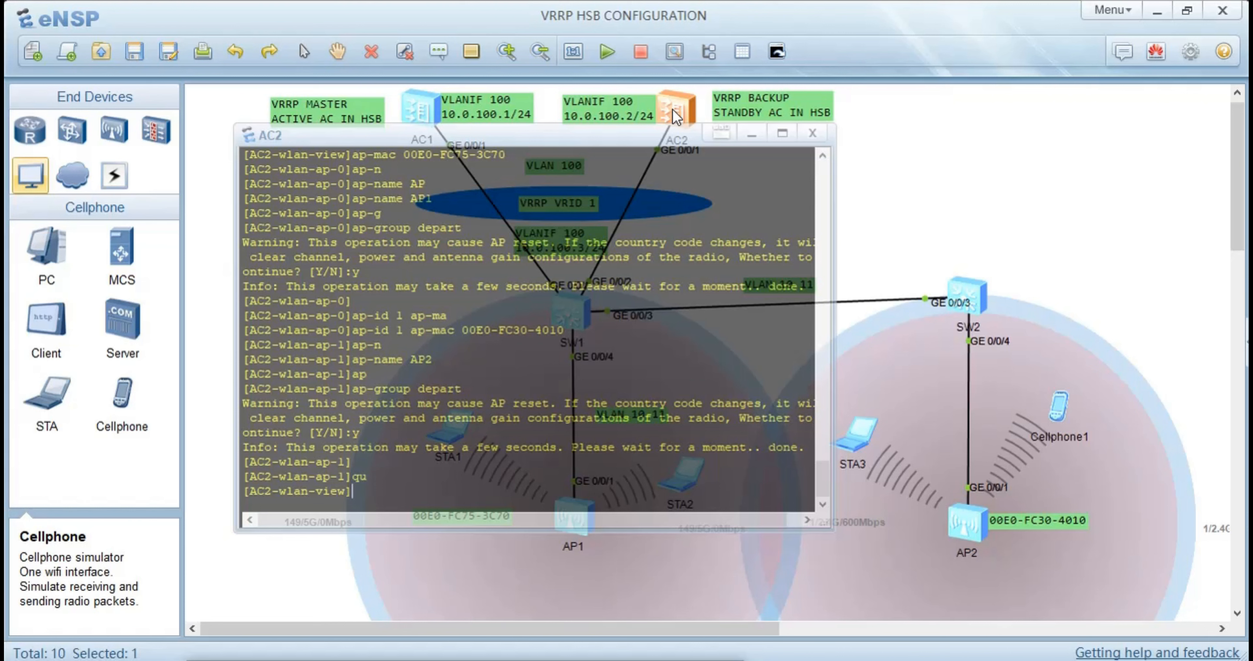
pyautogui.write('qu')
pyautogui.press('Return')
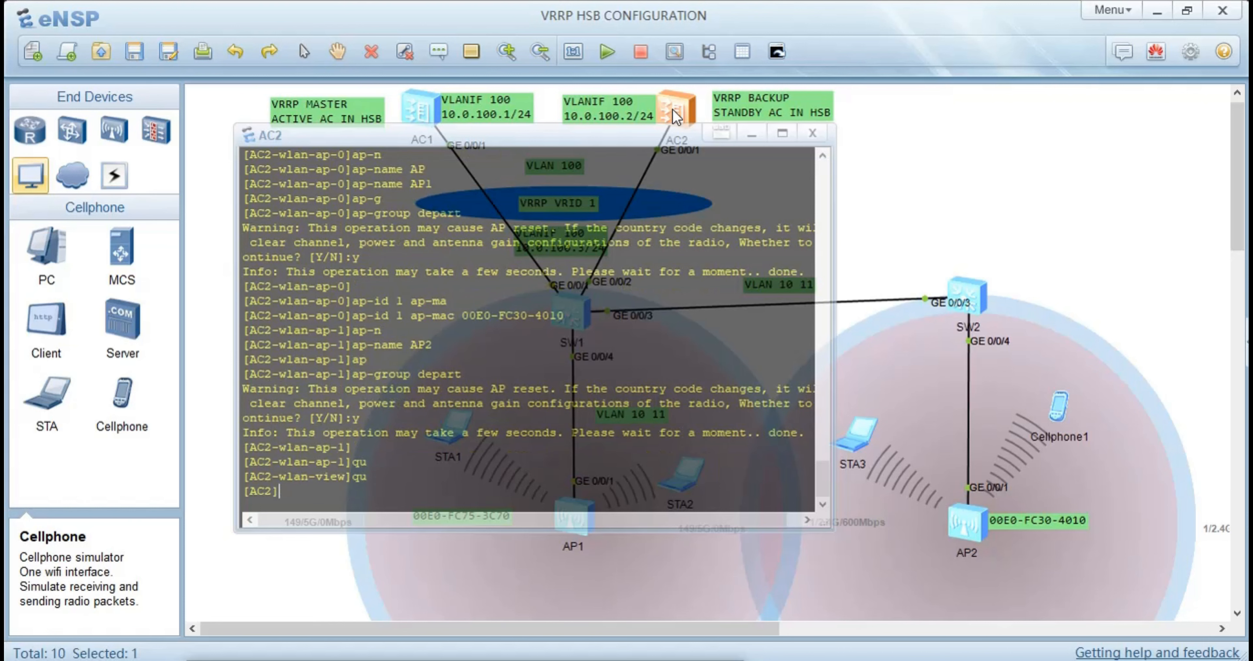
# Set AC2's CAPWAP source IP address to 10.0.100.254
pyautogui.write('cap')
pyautogui.press('Tab')
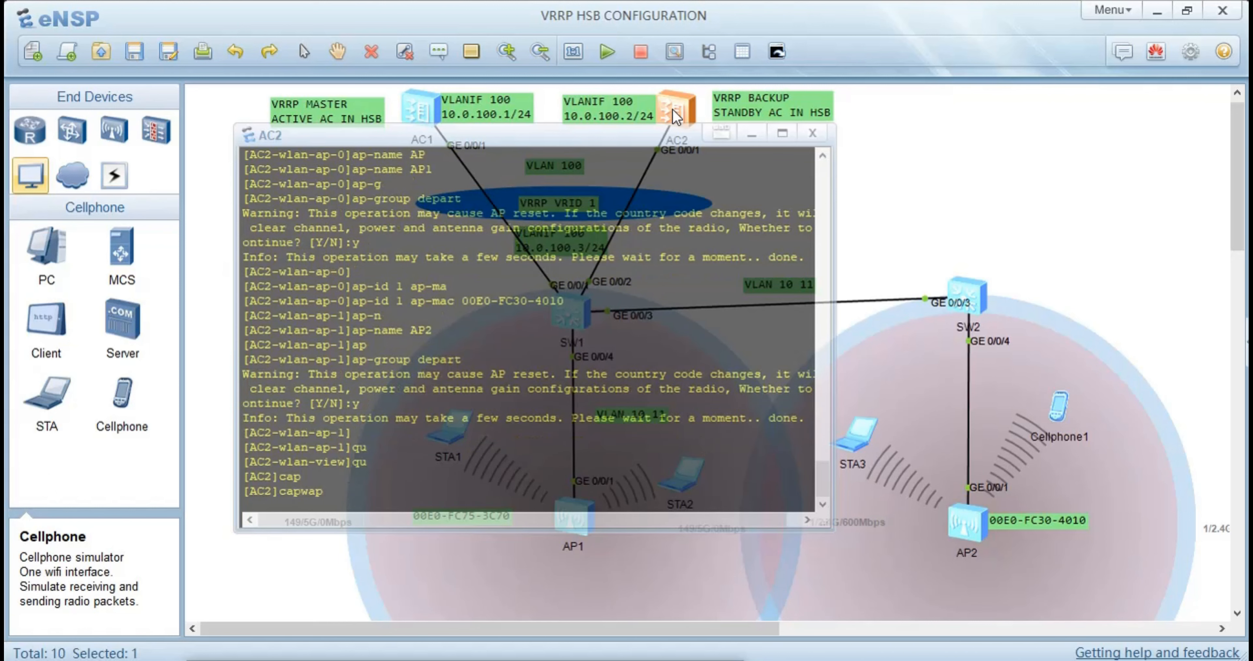
pyautogui.write('so')
pyautogui.press('Tab')
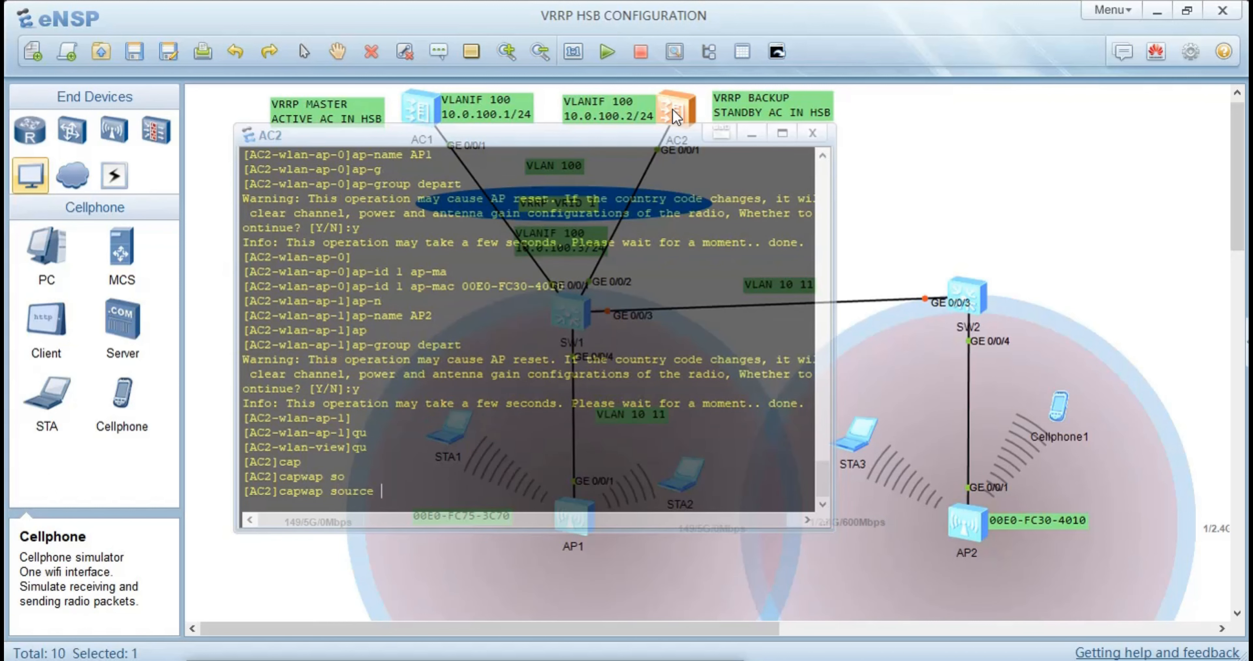
pyautogui.write('i')
pyautogui.press('Tab')
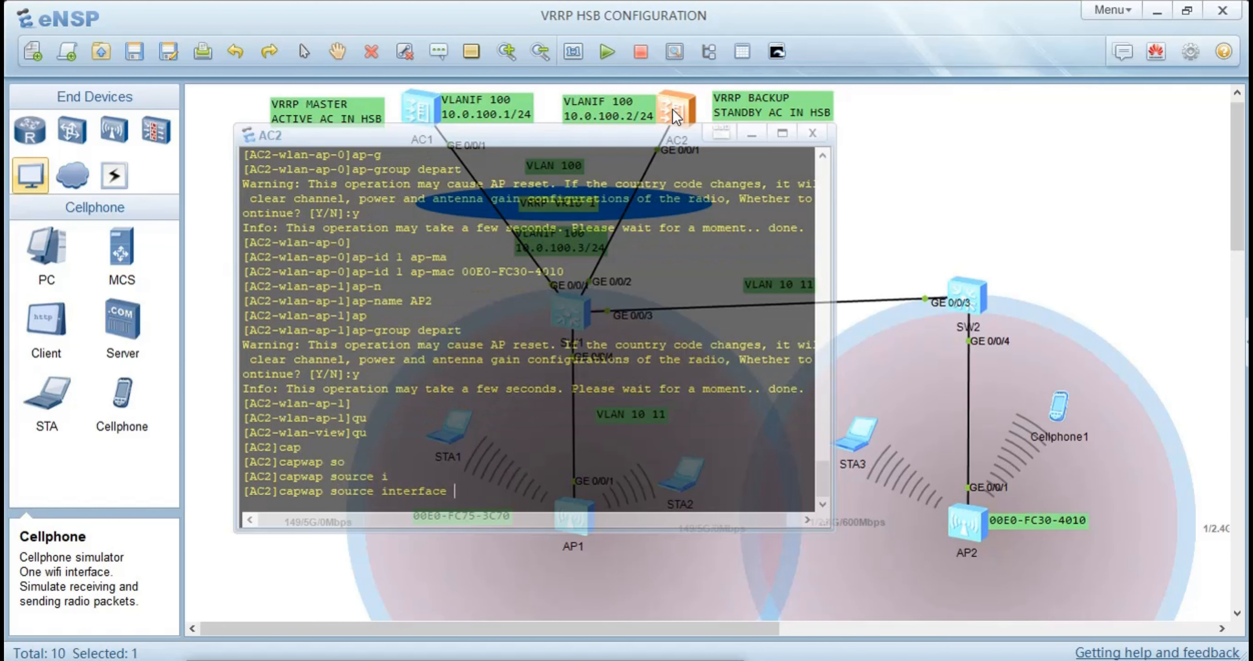
pyautogui.press('BackSpace')
pyautogui.press('BackSpace')
pyautogui.press('BackSpace')
pyautogui.press('BackSpace')
pyautogui.press('BackSpace')
pyautogui.press('BackSpace')
pyautogui.press('BackSpace')
pyautogui.press('BackSpace')
pyautogui.press('BackSpace')
pyautogui.write('ip')
pyautogui.press('Tab')
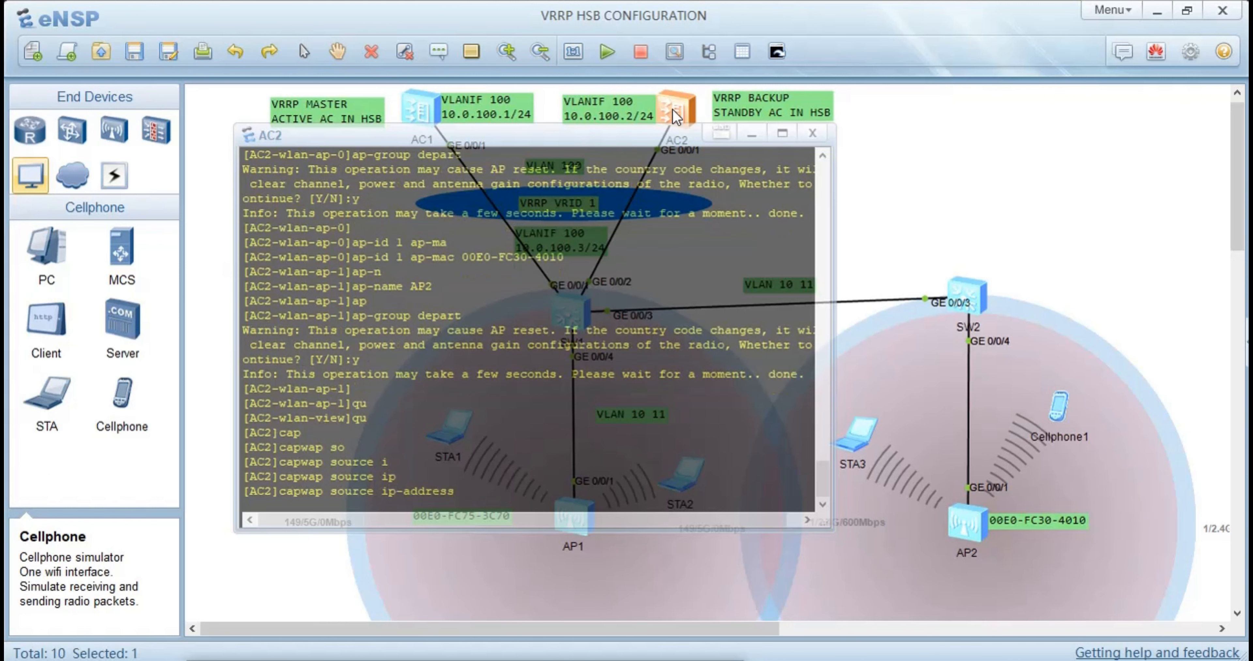
pyautogui.write('10.0.100.254')
pyautogui.press('Return')
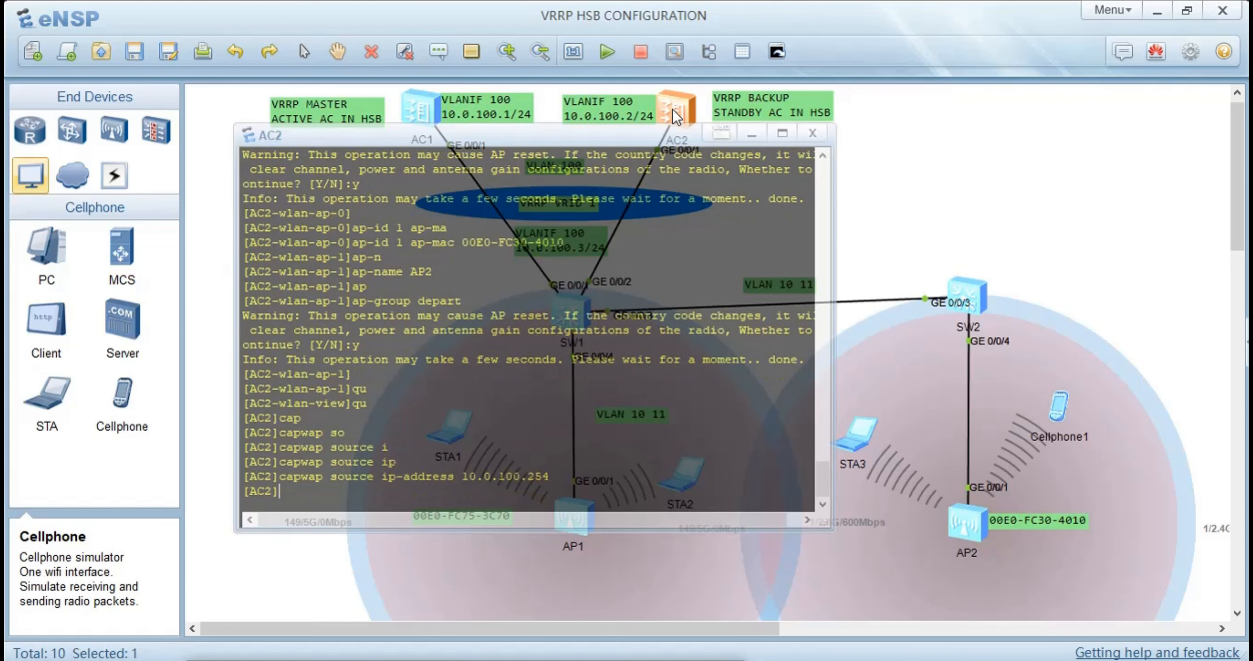
# Display all registered APs on AC2 to check their names, groups and states
pyautogui.write('dis ap all')
pyautogui.press('Return')
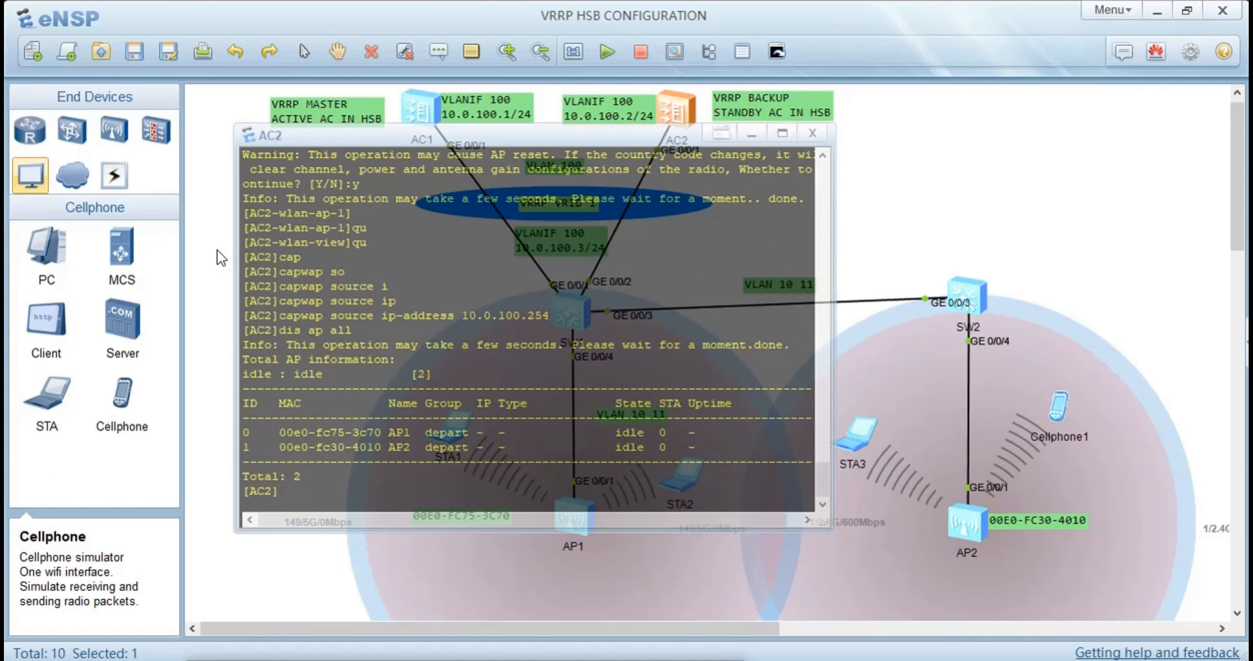
# Leave AC2's console and bring up AC1's console at a fresh prompt
pyautogui.click(234, 259)
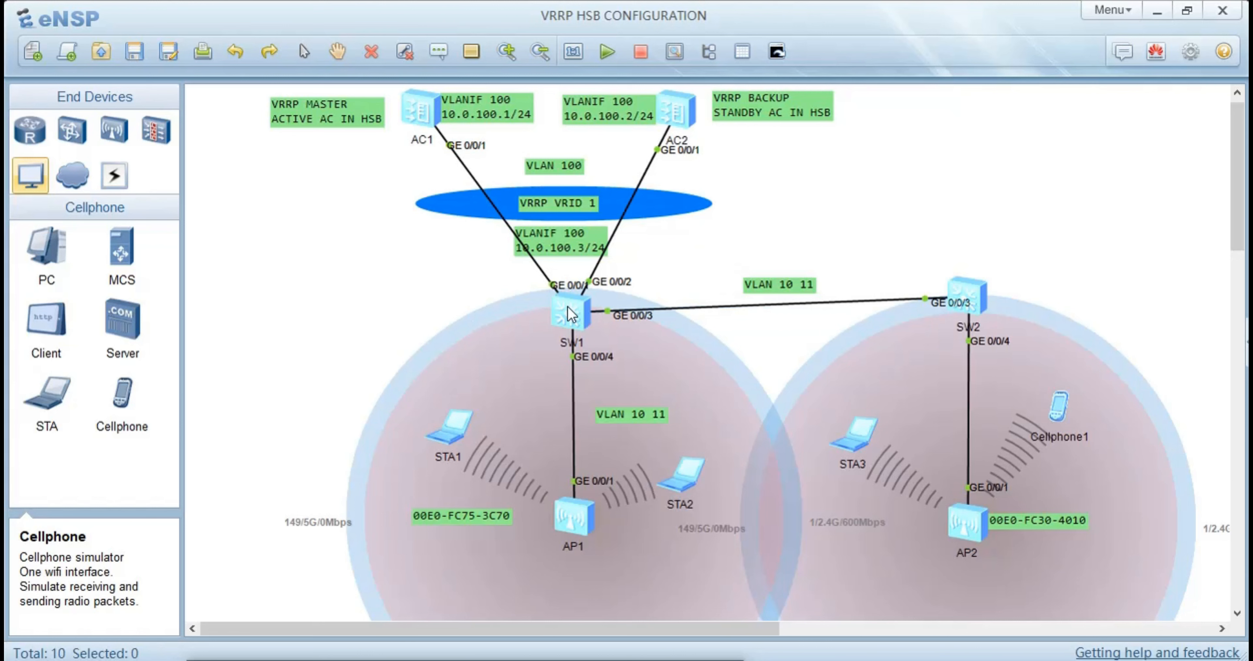
pyautogui.doubleClick(427, 111)
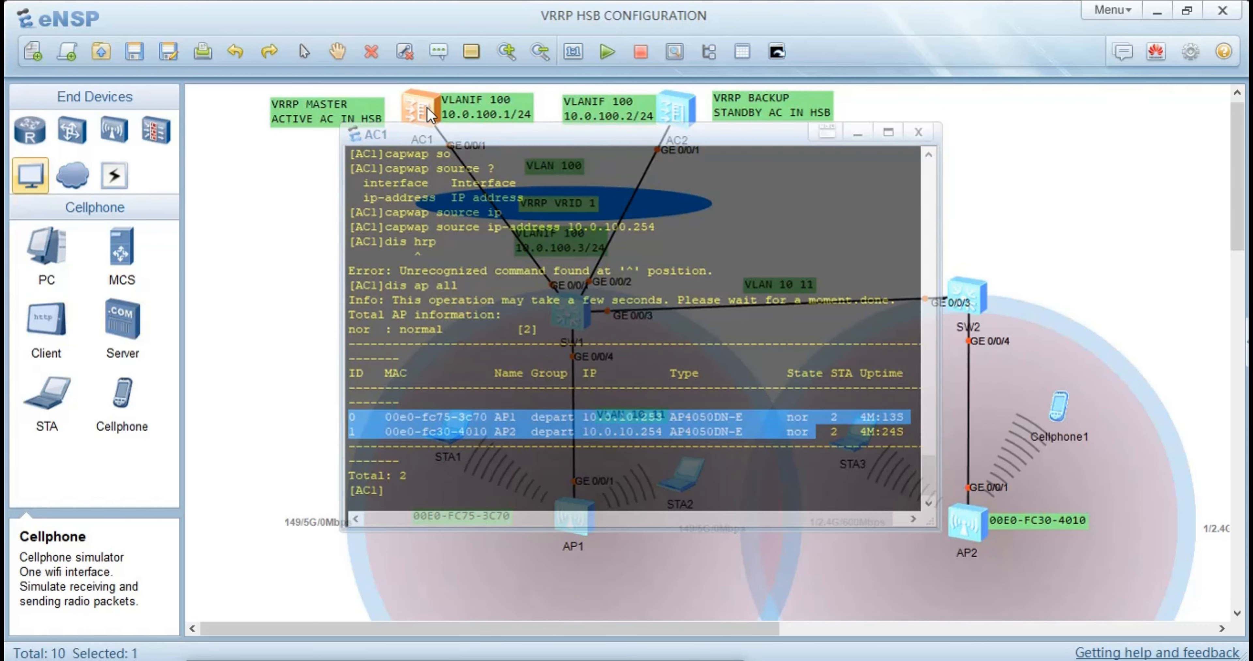
pyautogui.press('Return')
pyautogui.press('Return')
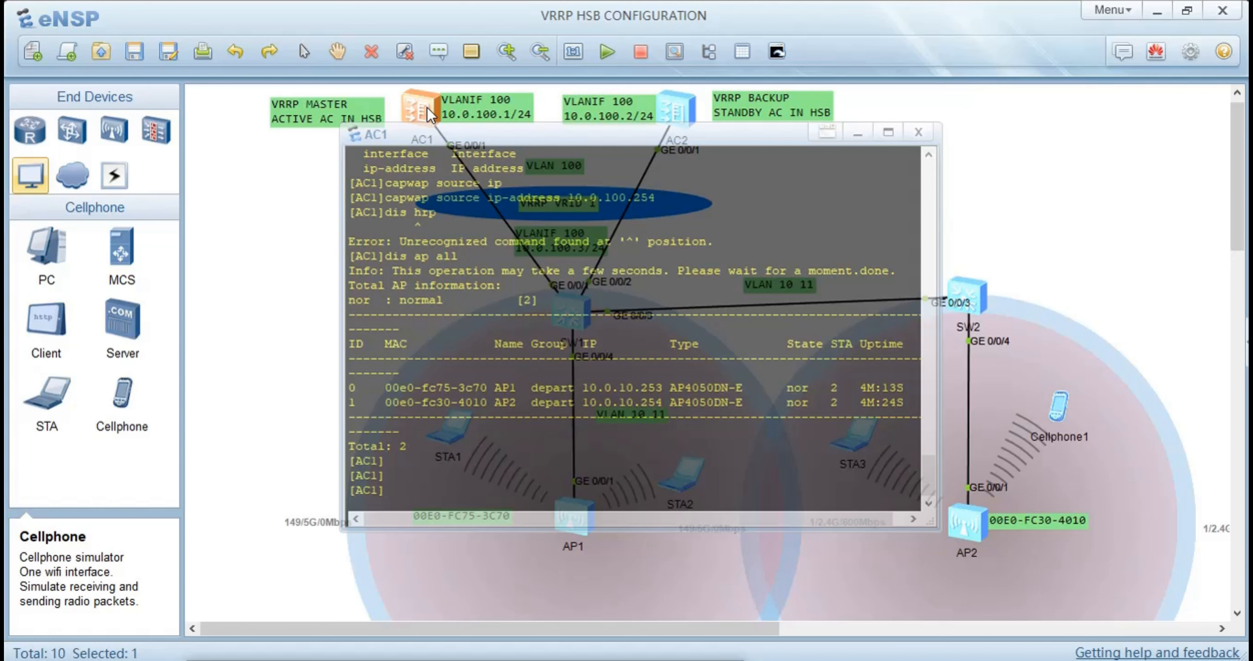
pyautogui.write('dis h')
pyautogui.press('Tab')
pyautogui.press('Tab')
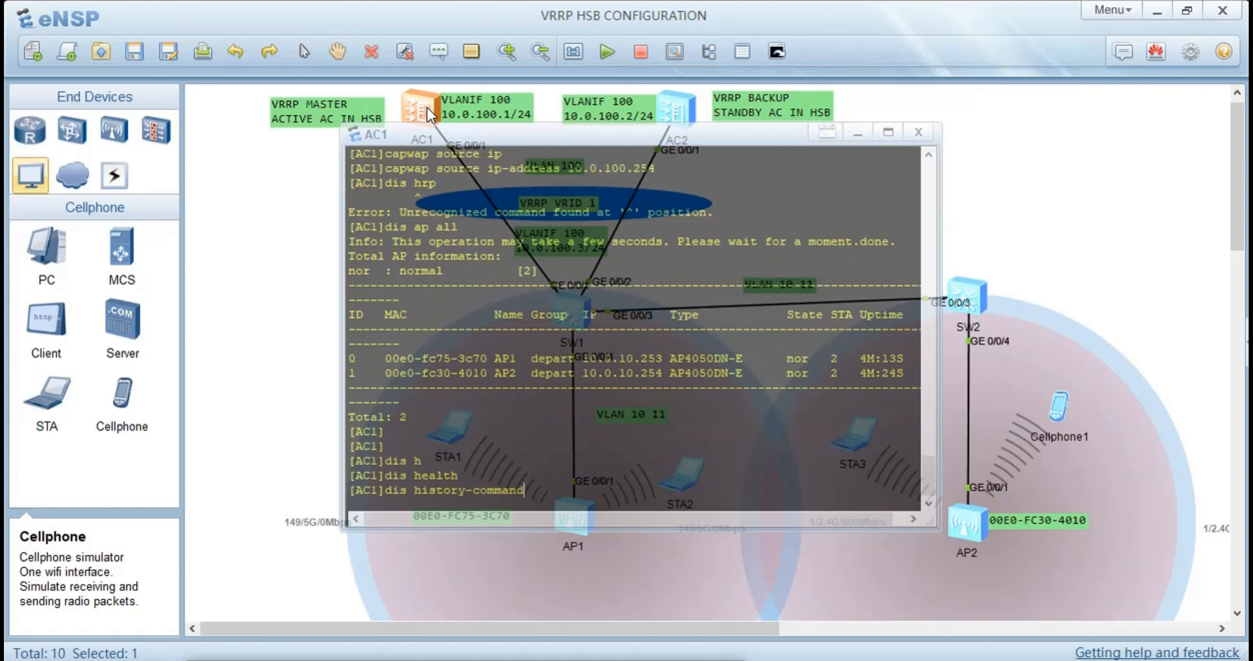
pyautogui.press('BackSpace')
pyautogui.press('BackSpace')
pyautogui.press('BackSpace')
pyautogui.press('BackSpace')
pyautogui.press('BackSpace')
pyautogui.press('BackSpace')
pyautogui.press('BackSpace')
pyautogui.press('BackSpace')
pyautogui.press('BackSpace')
pyautogui.press('BackSpace')
pyautogui.press('BackSpace')
pyautogui.press('BackSpace')
pyautogui.press('BackSpace')
pyautogui.press('BackSpace')
pyautogui.press('BackSpace')
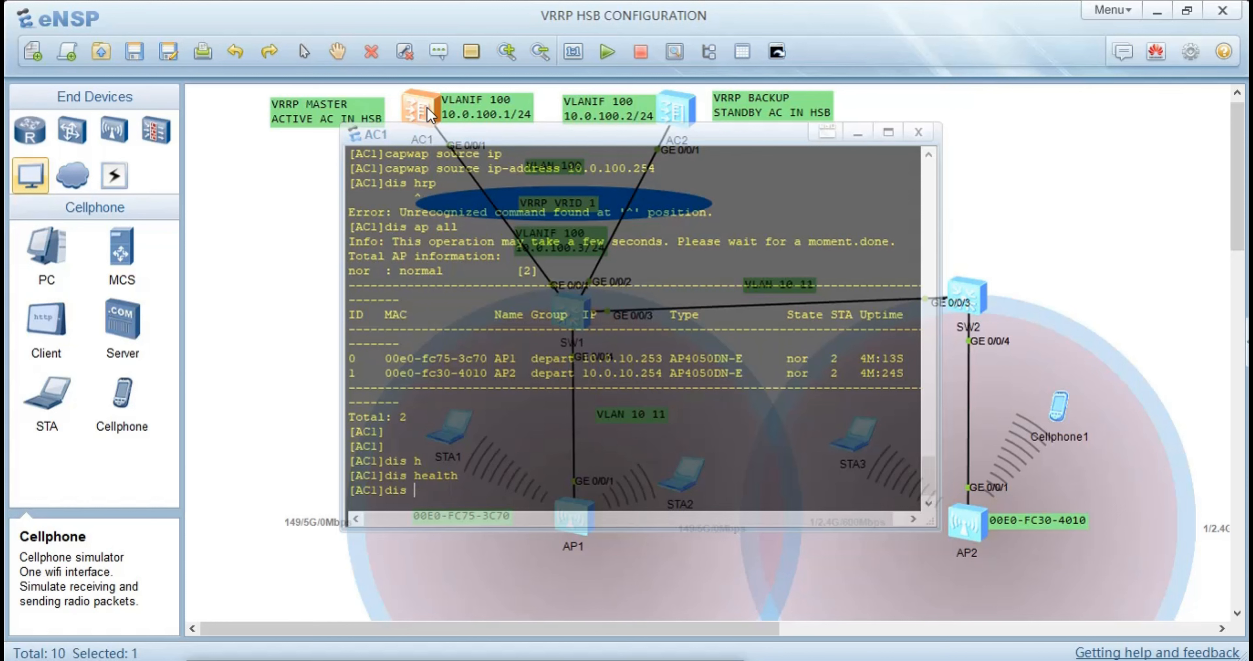
# Display AC1's VRRP status with the display vrrp command
pyautogui.write('v')
pyautogui.press('Tab')
pyautogui.press('Tab')
pyautogui.press('Tab')
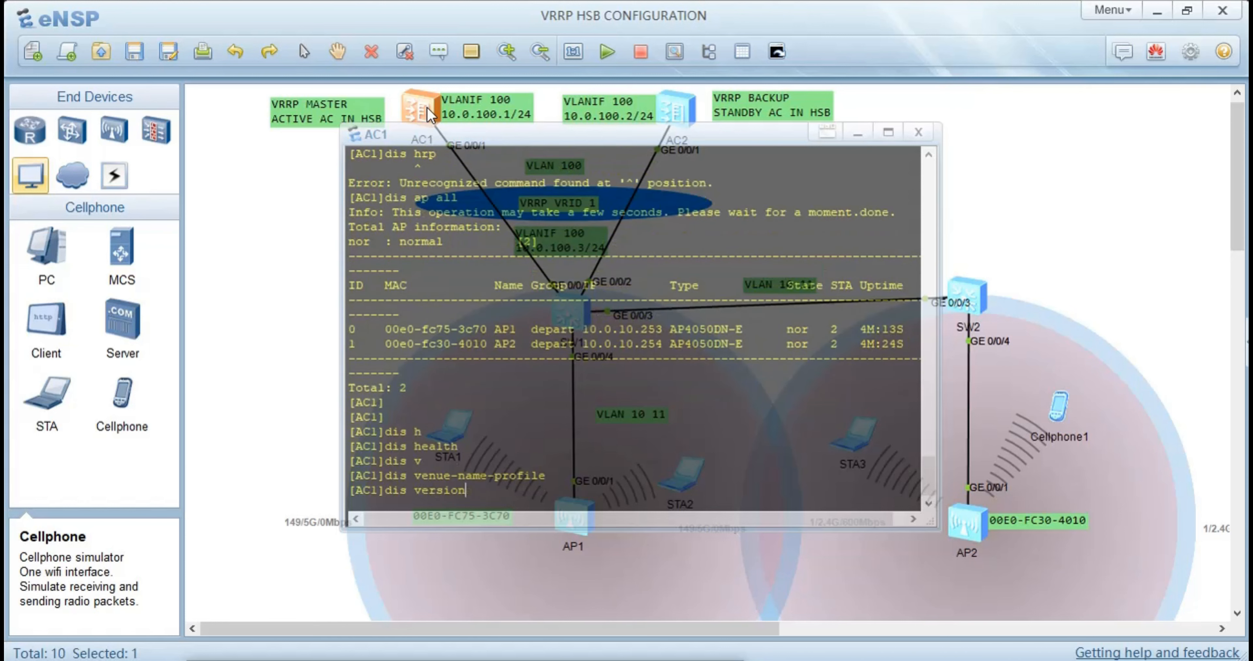
pyautogui.press('Tab')
pyautogui.press('Tab')
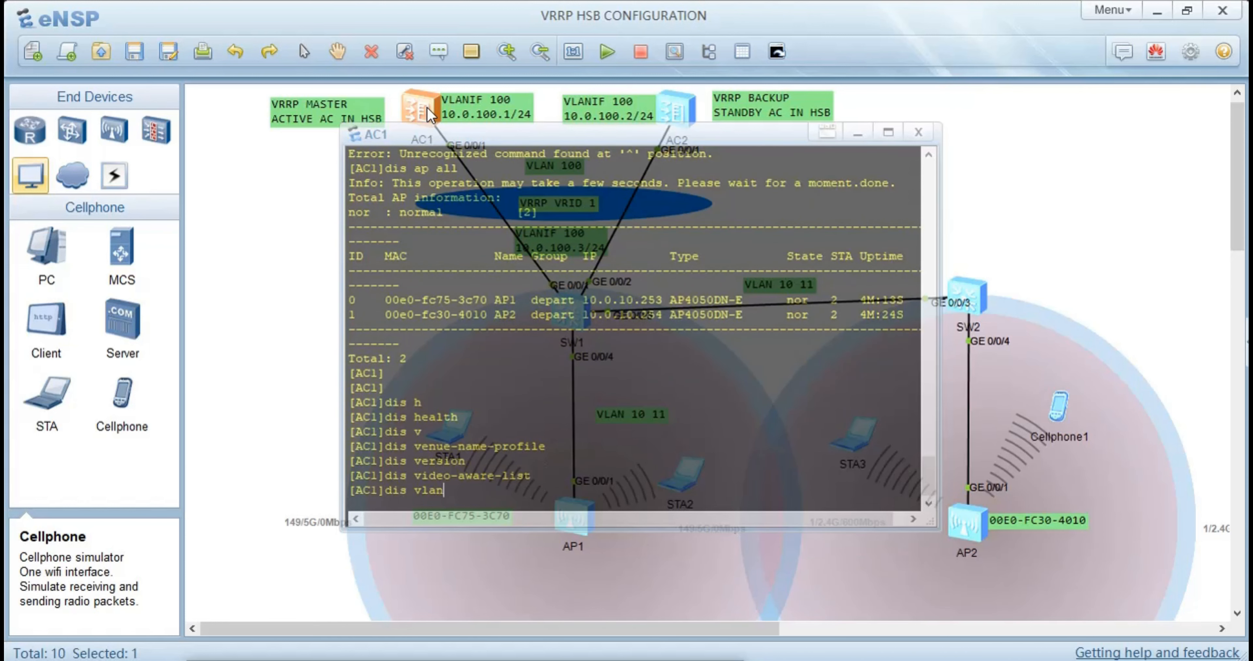
pyautogui.press('BackSpace')
pyautogui.press('BackSpace')
pyautogui.press('BackSpace')
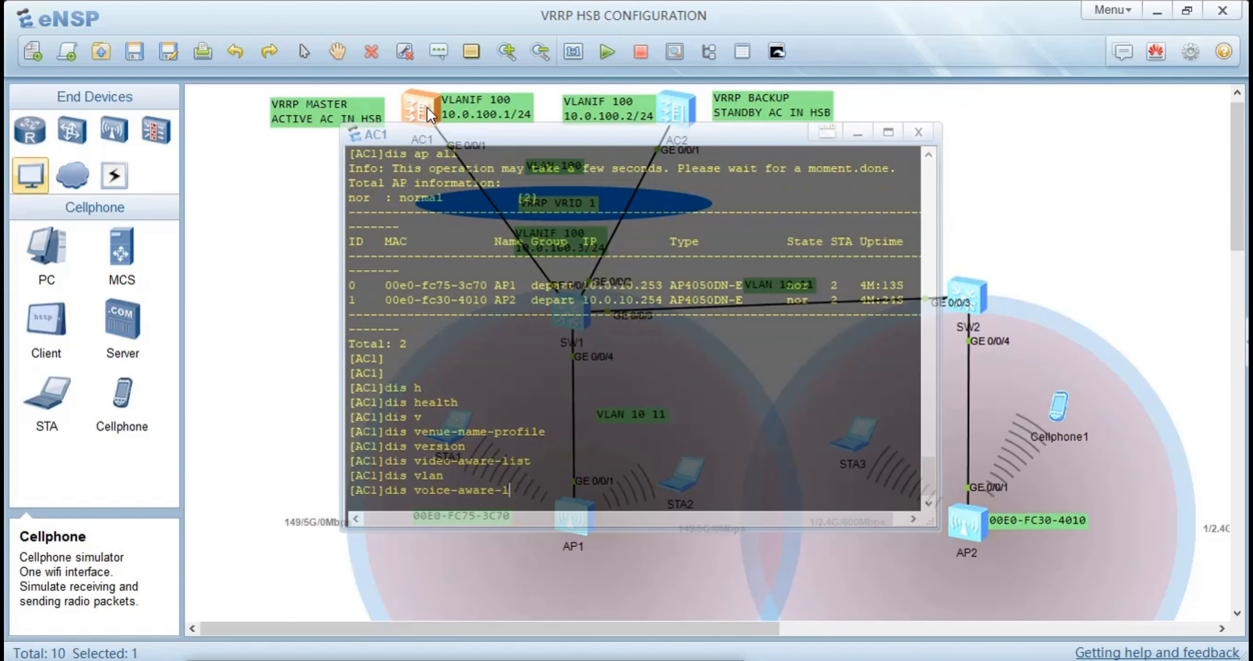
pyautogui.press('BackSpace')
pyautogui.press('BackSpace')
pyautogui.press('BackSpace')
pyautogui.press('BackSpace')
pyautogui.press('BackSpace')
pyautogui.press('BackSpace')
pyautogui.press('BackSpace')
pyautogui.press('BackSpace')
pyautogui.press('BackSpace')
pyautogui.press('BackSpace')
pyautogui.press('BackSpace')
pyautogui.press('BackSpace')
pyautogui.write('r')
pyautogui.press('Tab')
pyautogui.press('Return')
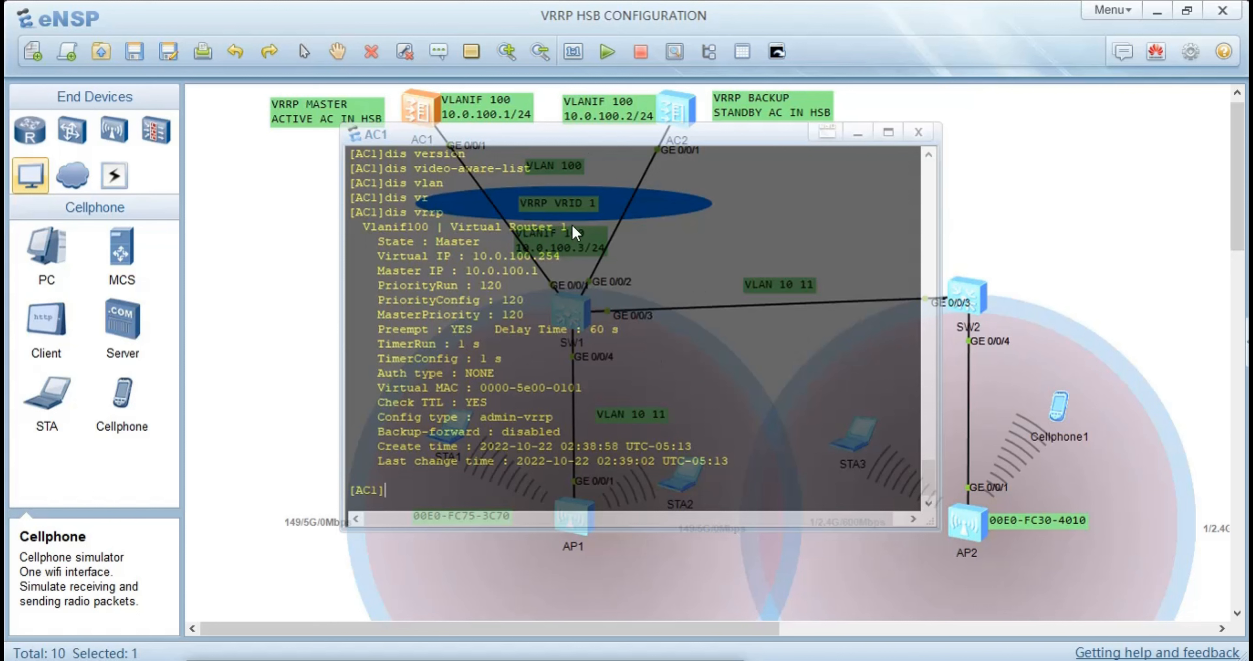
# Examine AC1's VRRP output for its state, virtual and master IPs, priorities, preemption delay, virtual MAC, TTL check and configuration type
pyautogui.moveTo(568, 226); pyautogui.dragTo(452, 243)
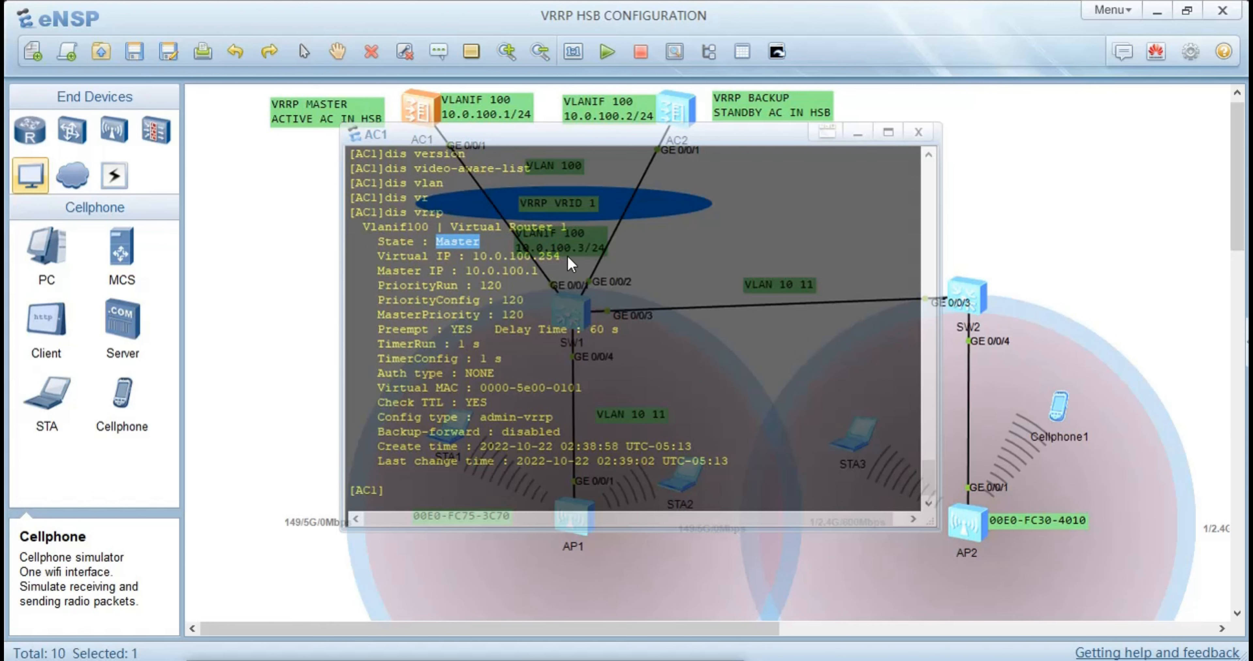
pyautogui.moveTo(568, 257); pyautogui.dragTo(524, 257)
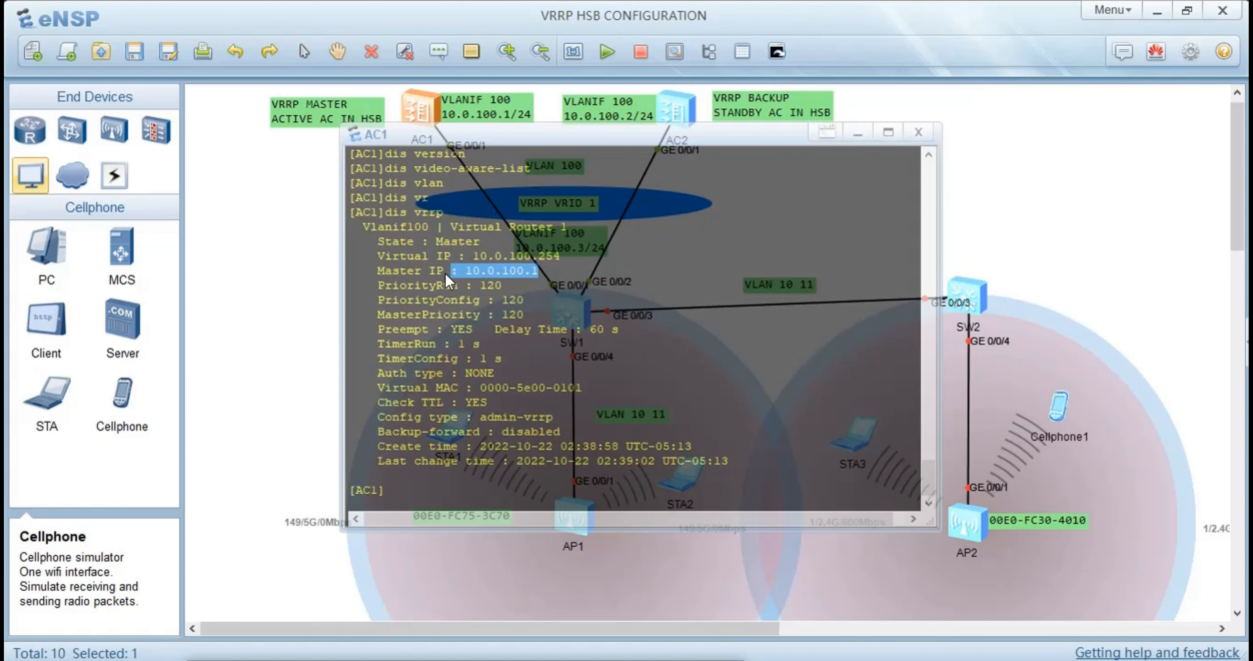
pyautogui.click(498, 287)
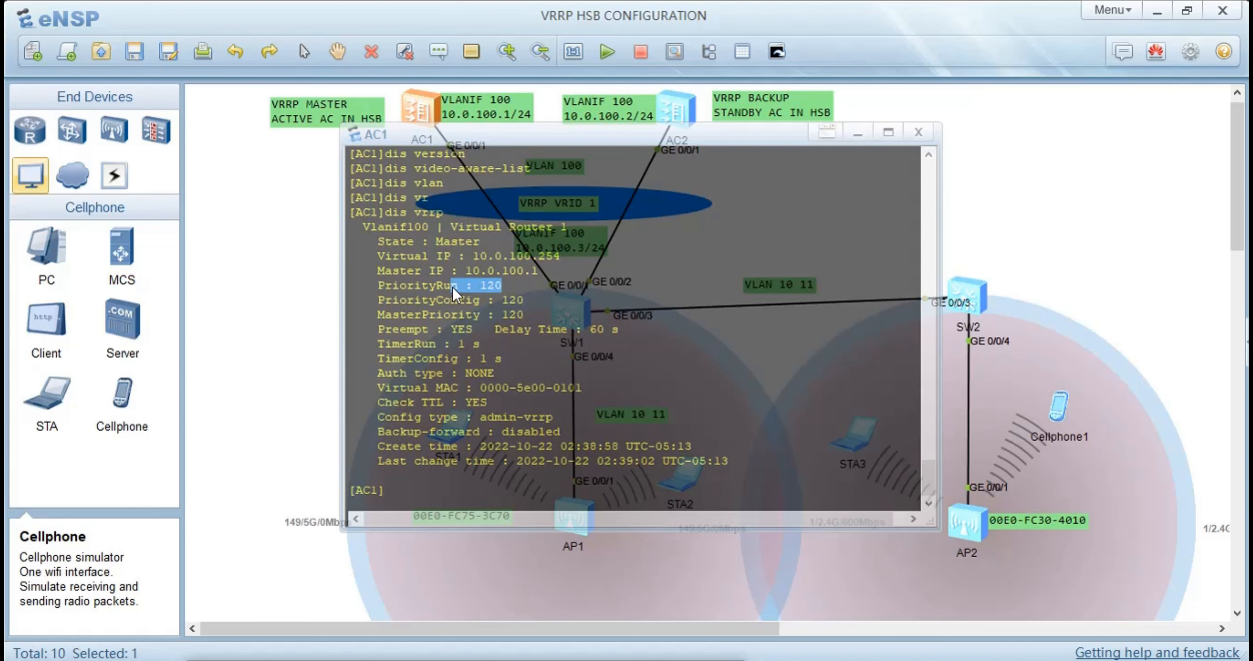
pyautogui.moveTo(526, 300); pyautogui.dragTo(492, 319)
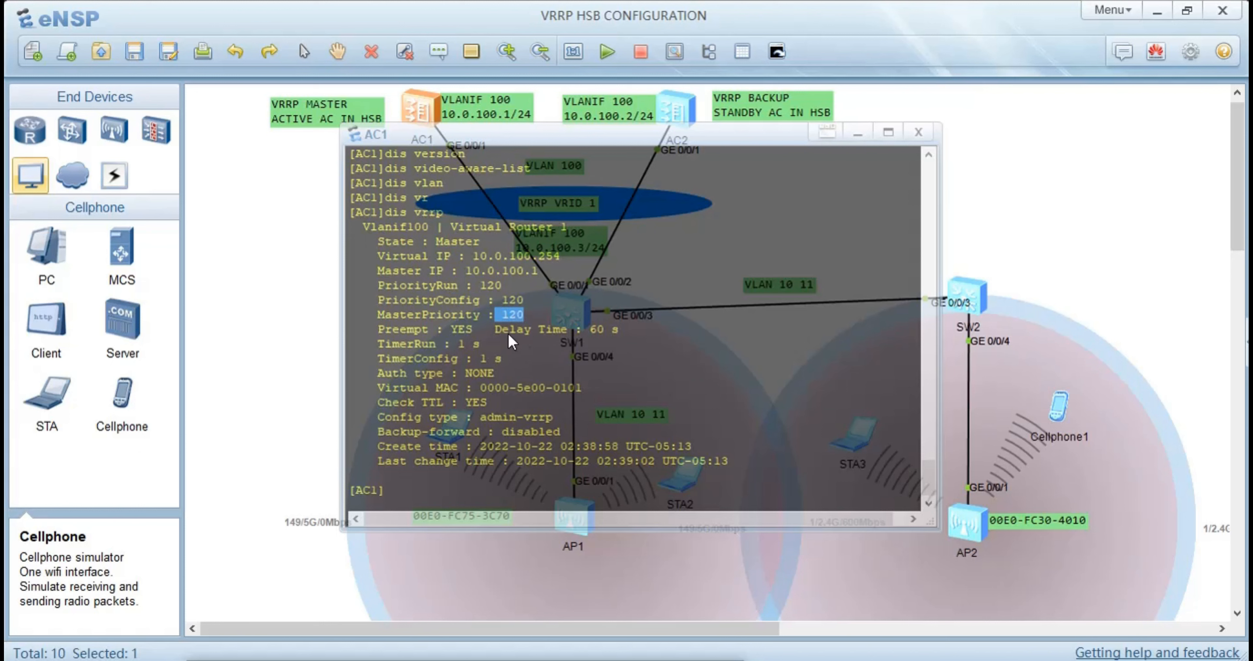
pyautogui.click(474, 335)
pyautogui.moveTo(568, 327); pyautogui.dragTo(499, 329)
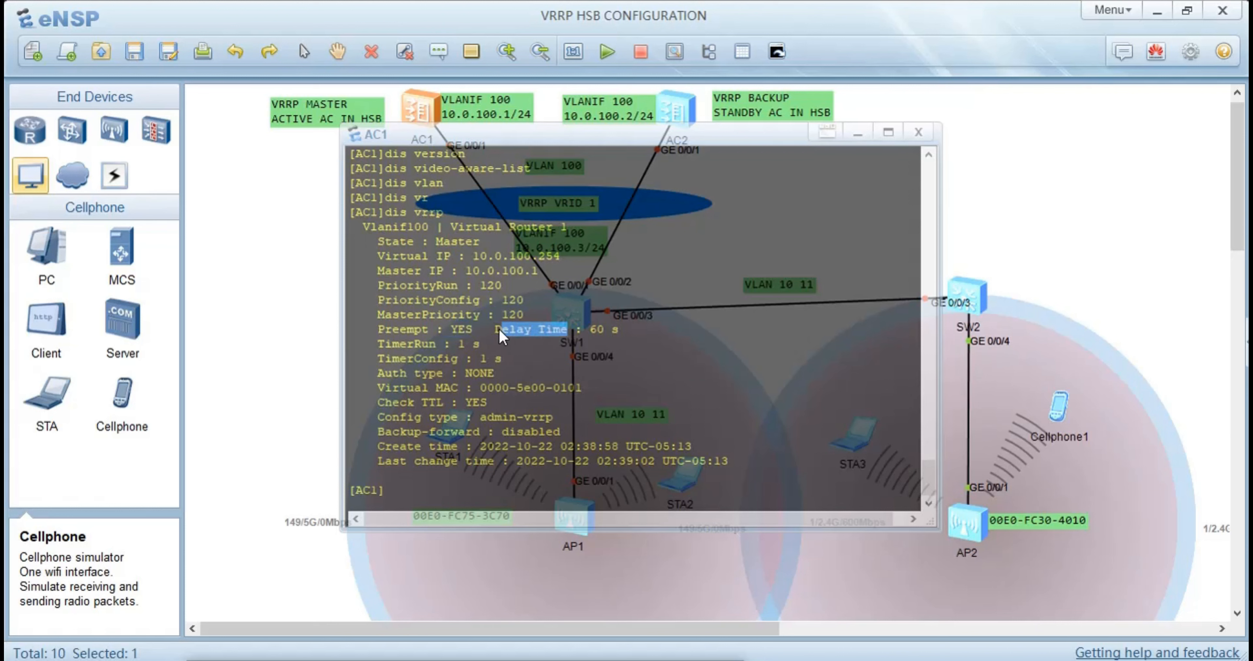
pyautogui.moveTo(612, 326); pyautogui.dragTo(582, 326)
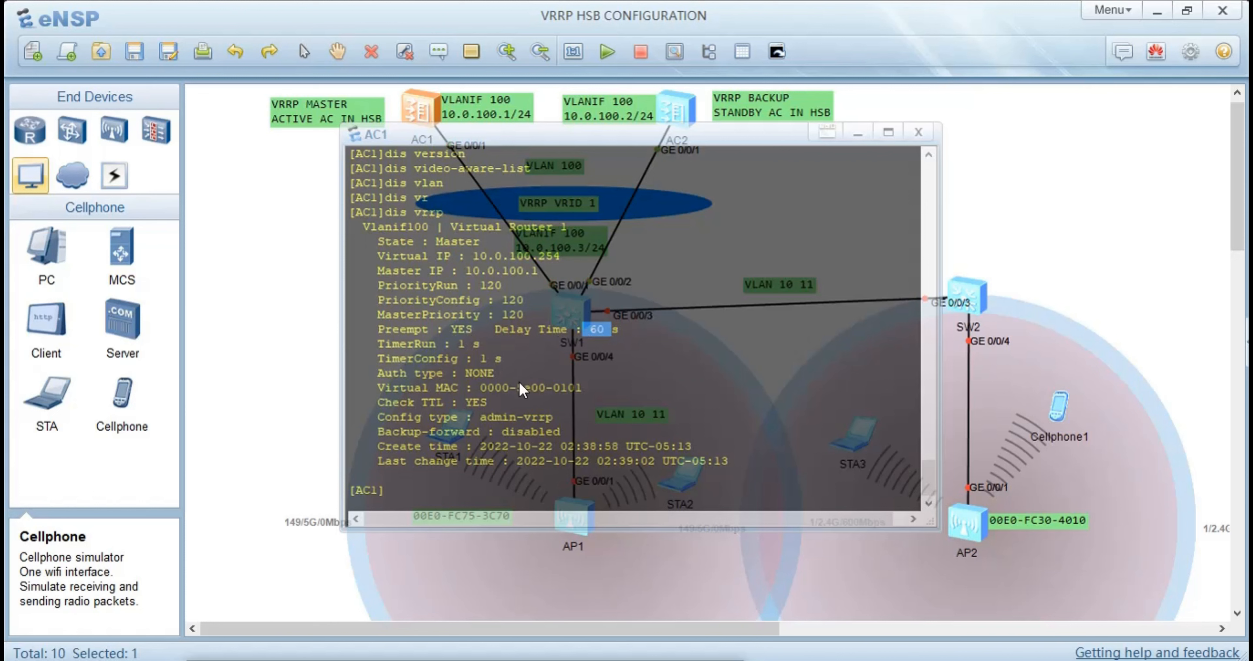
pyautogui.moveTo(582, 388); pyautogui.dragTo(404, 387)
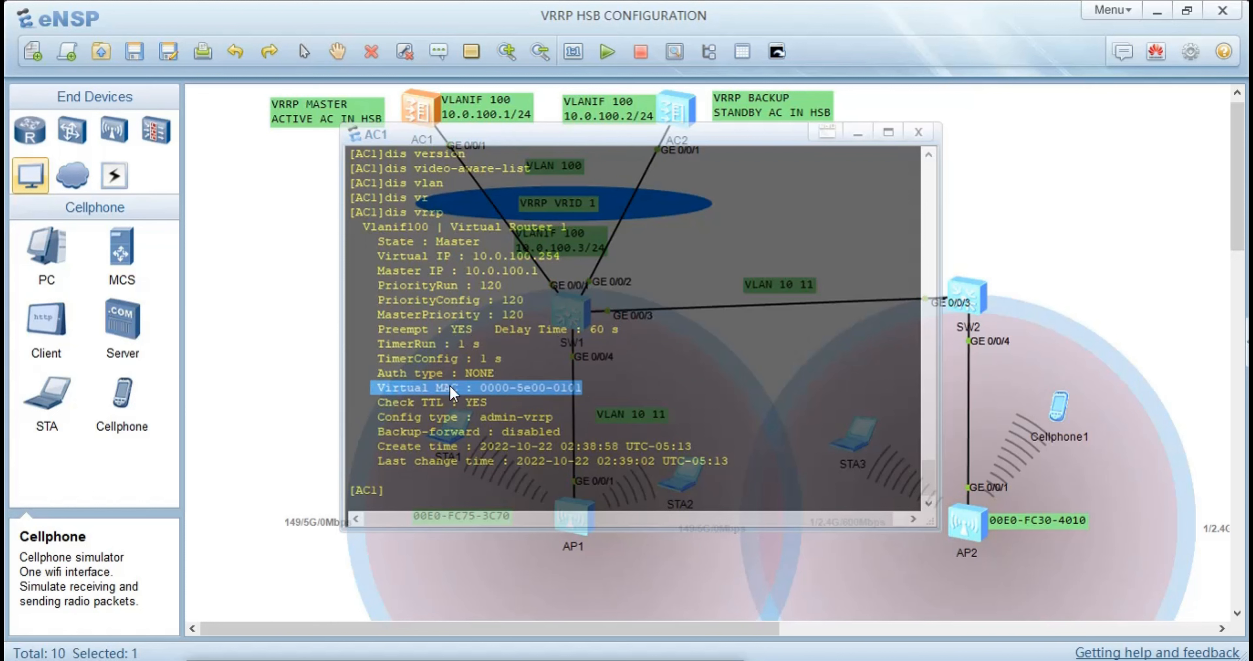
pyautogui.moveTo(501, 401); pyautogui.dragTo(443, 403)
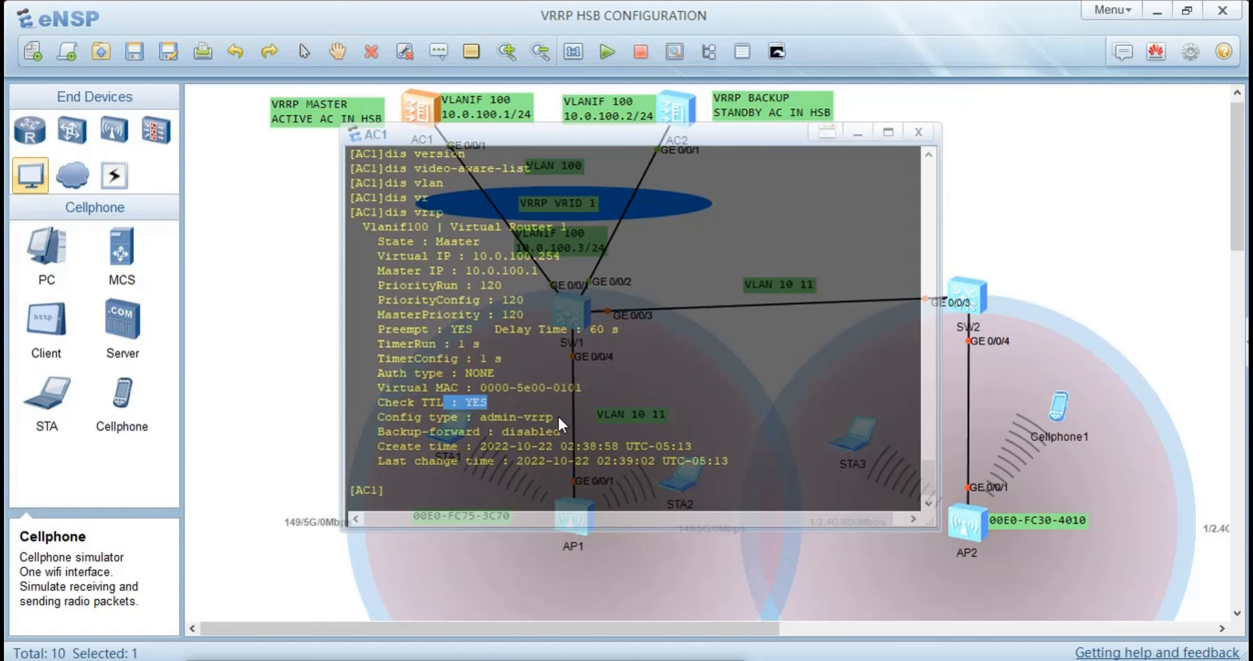
pyautogui.moveTo(554, 417); pyautogui.dragTo(382, 426)
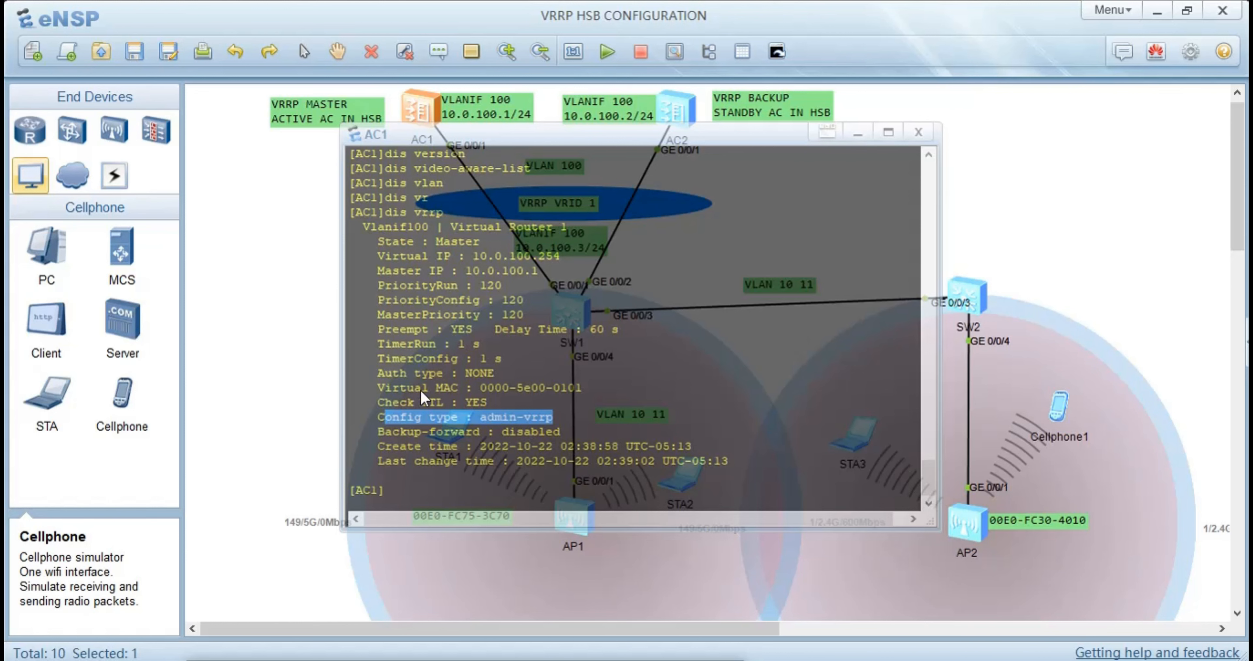
# Leave AC1's console and bring up AC2's console
pyautogui.click(235, 364)
pyautogui.doubleClick(683, 114)
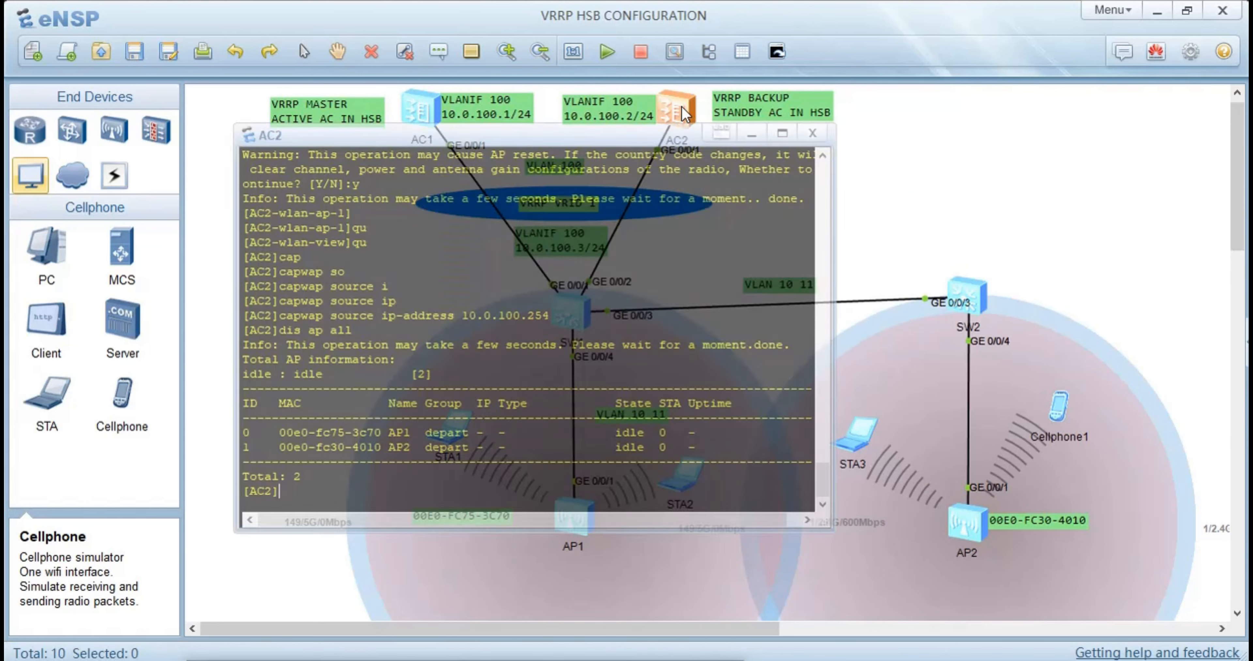
pyautogui.click(683, 113)
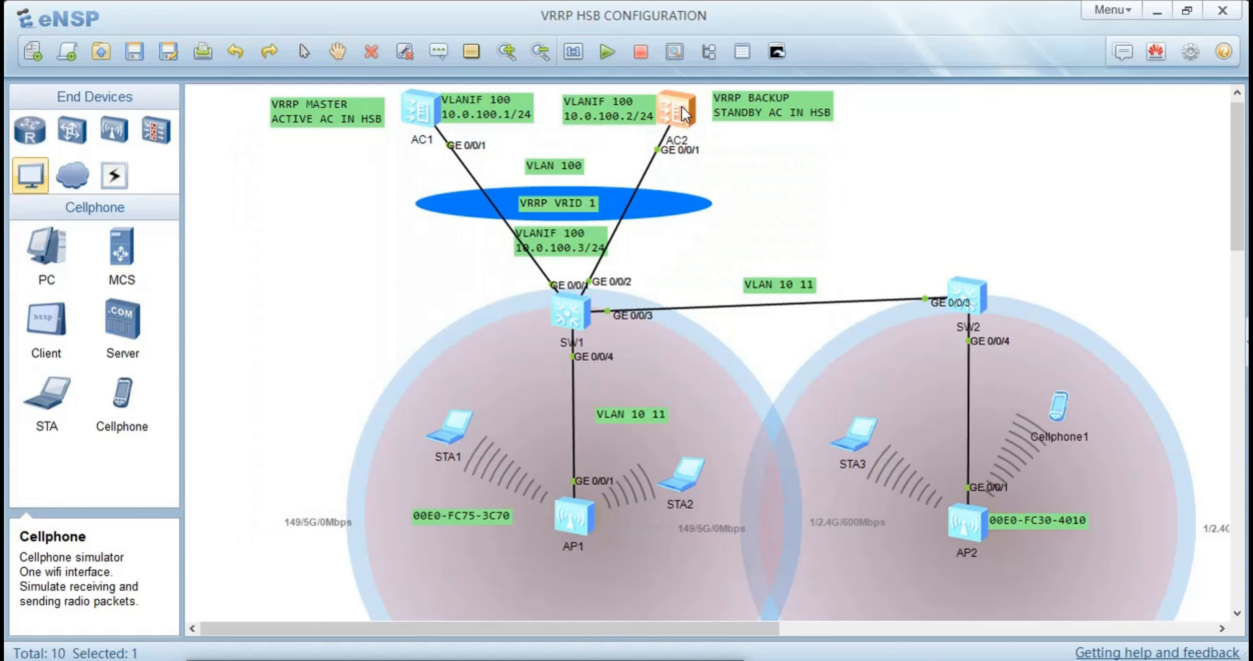
pyautogui.doubleClick(683, 113)
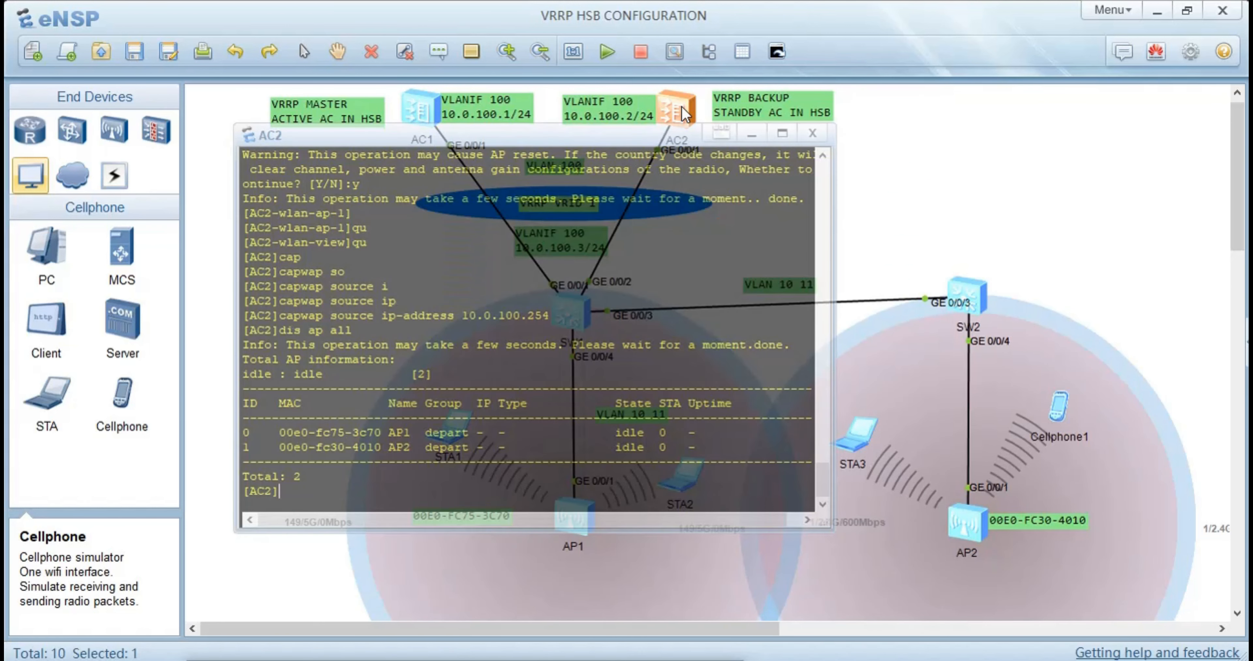
# Display AC2's VRRP status with the display vrrp command
pyautogui.write('dis v')
pyautogui.press('Tab')
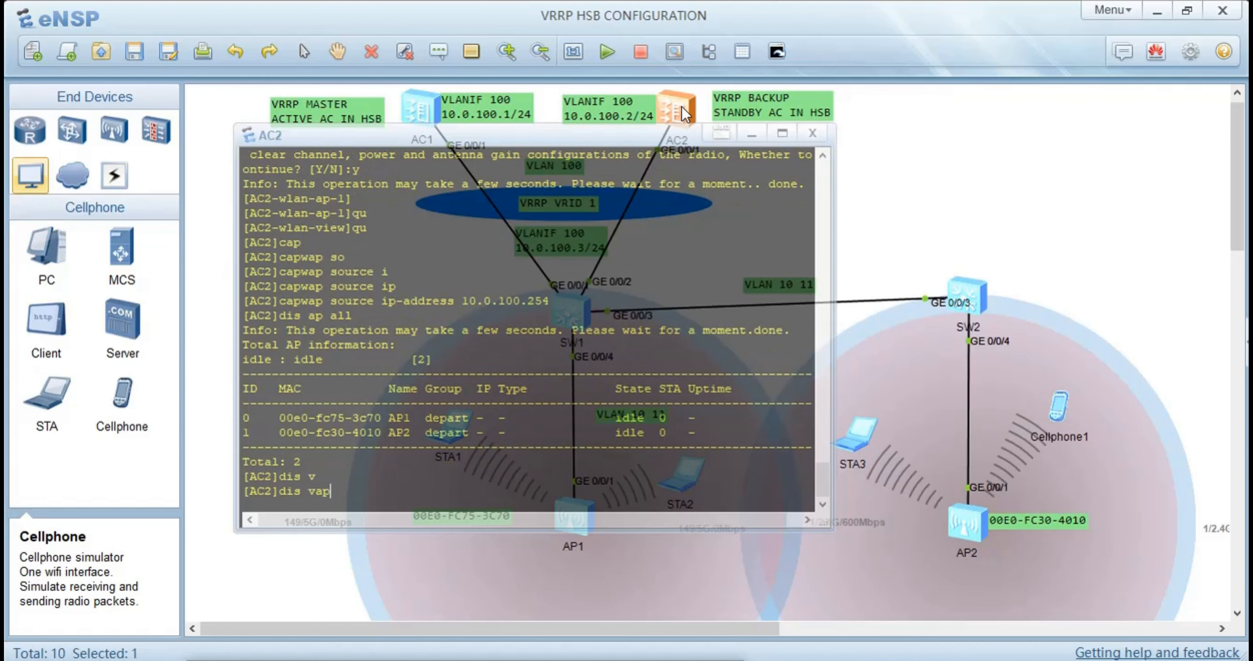
pyautogui.press('BackSpace')
pyautogui.press('BackSpace')
pyautogui.press('BackSpace')
pyautogui.write('rr')
pyautogui.press('Tab')
pyautogui.press('BackSpace')
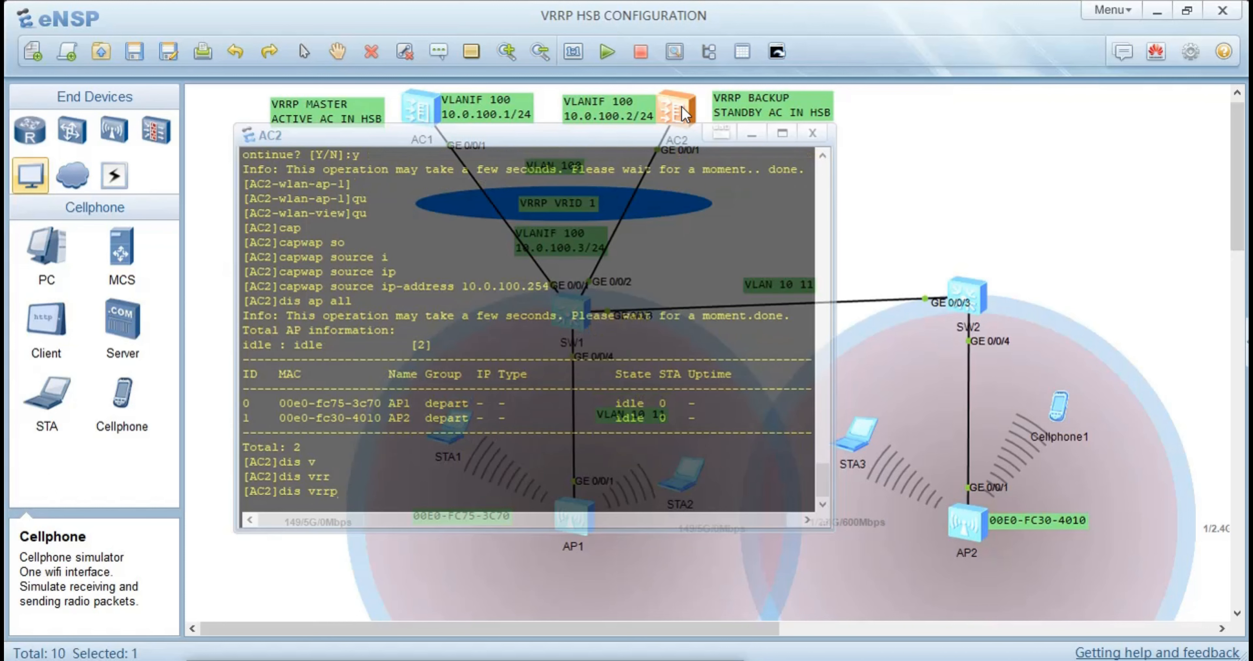
pyautogui.press('Return')
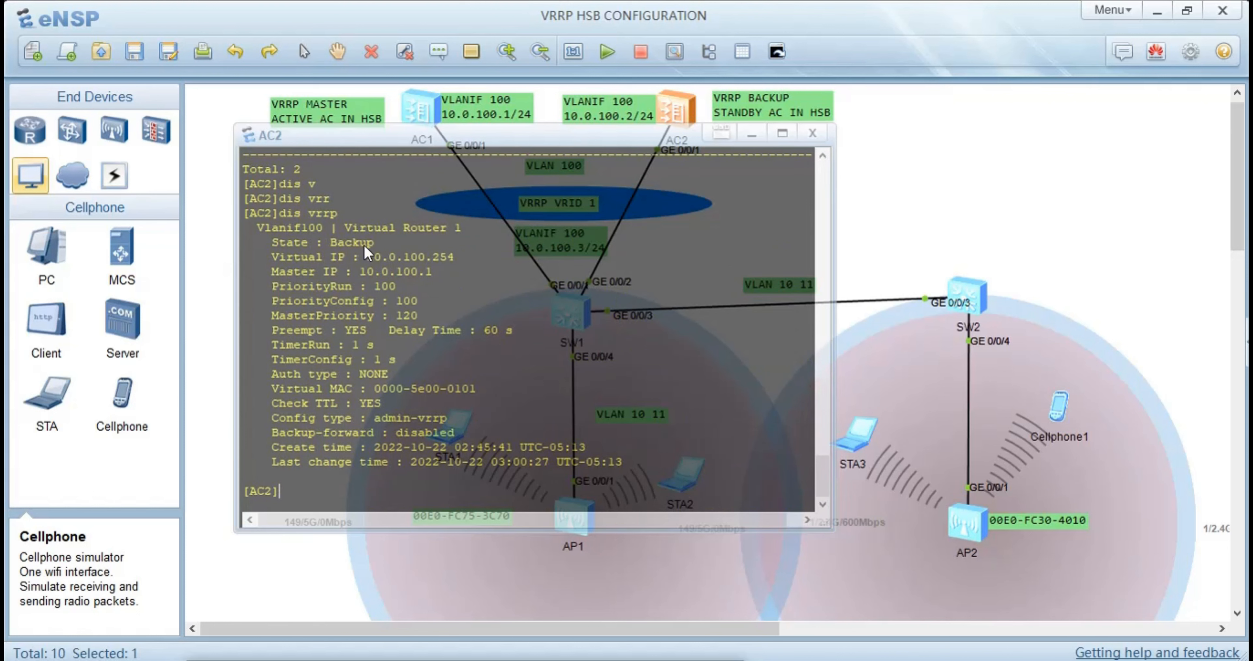
# Examine AC2's VRRP output for its state, master IP, running and configured priorities, and master priority
pyautogui.moveTo(387, 246); pyautogui.dragTo(367, 246)
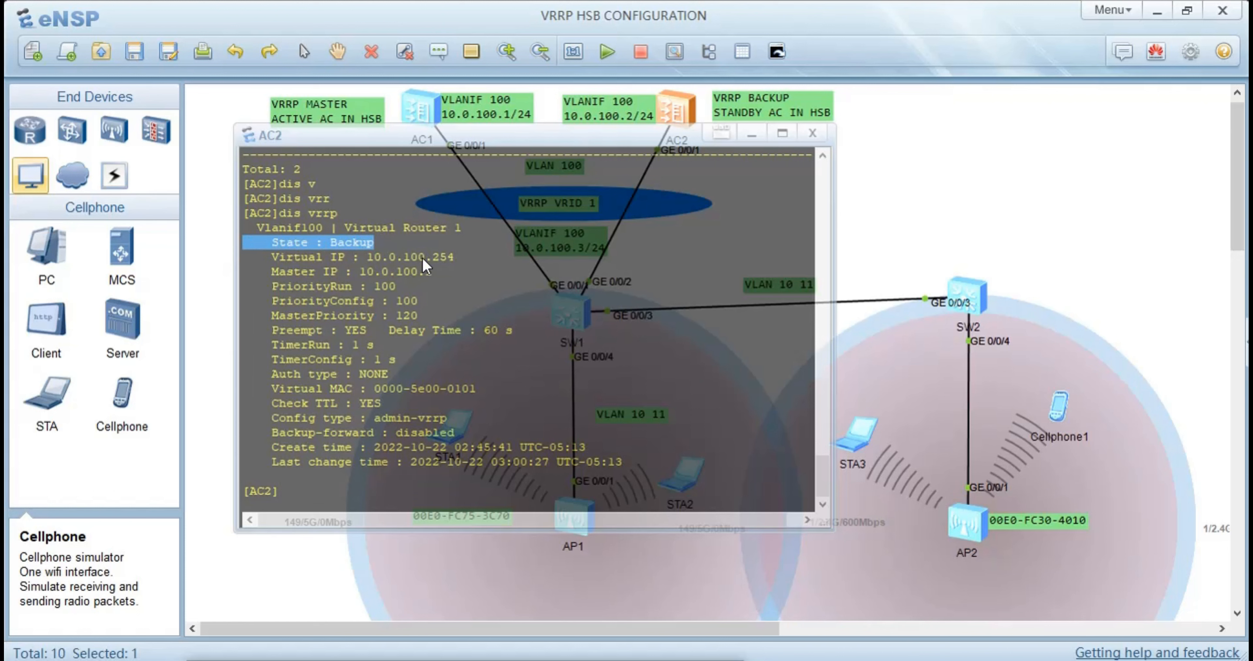
pyautogui.click(444, 266)
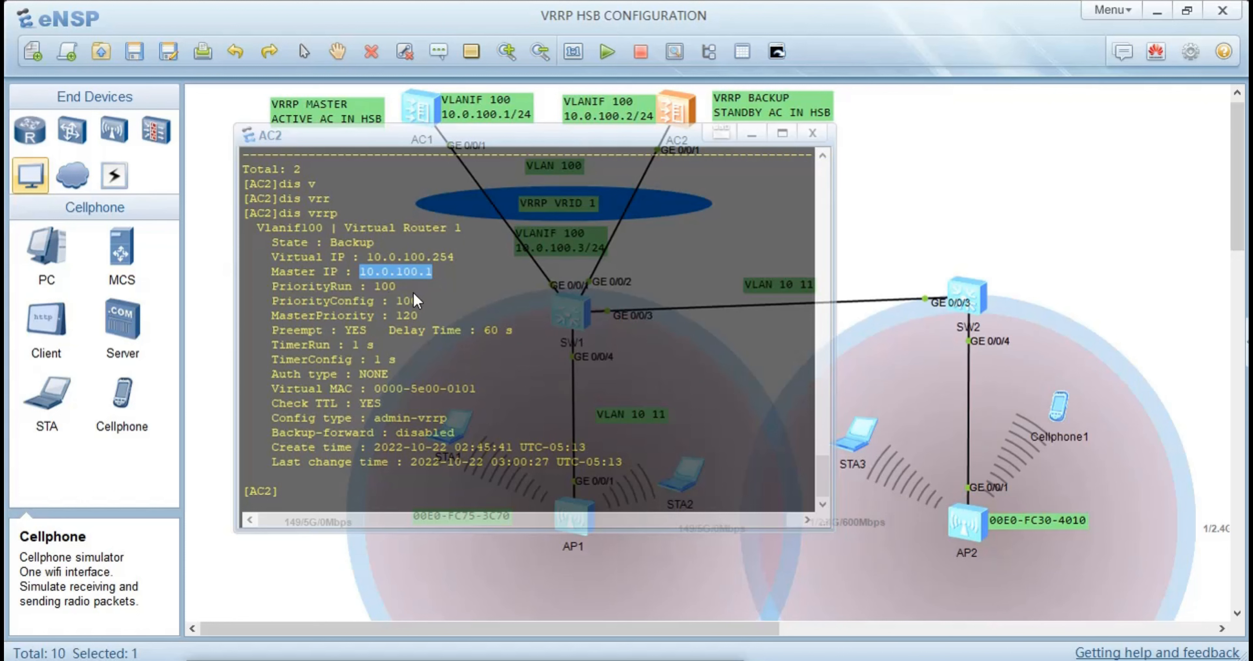
pyautogui.moveTo(396, 285); pyautogui.dragTo(315, 287)
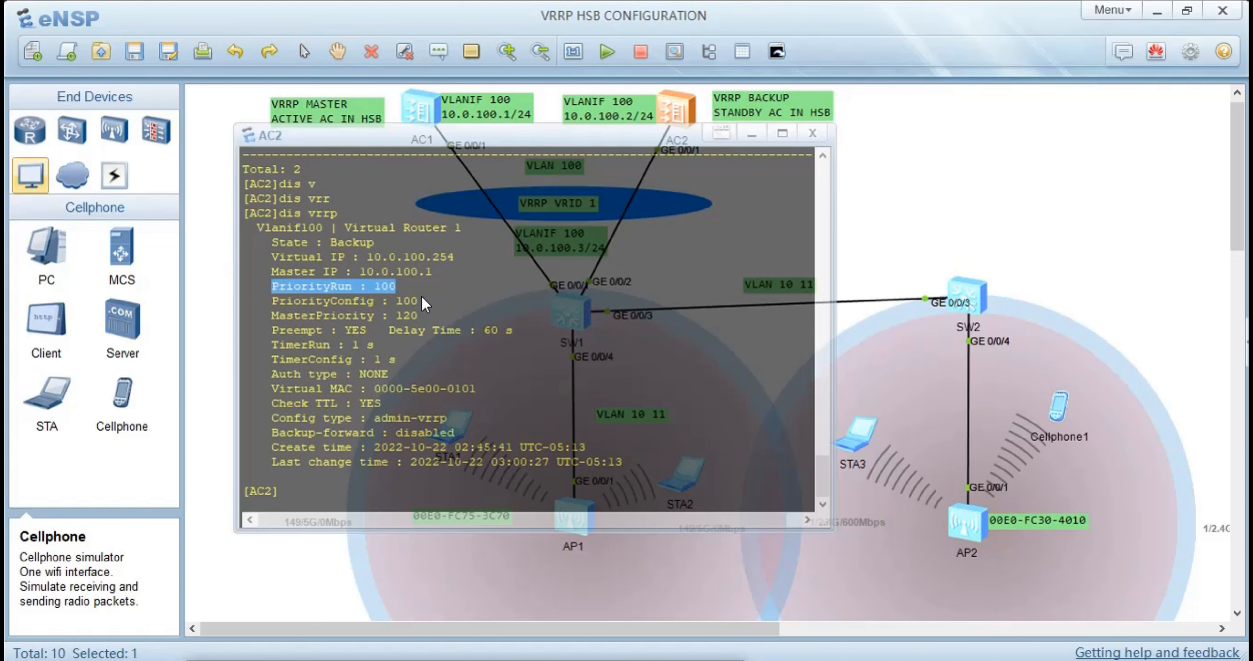
pyautogui.moveTo(425, 302); pyautogui.dragTo(382, 316)
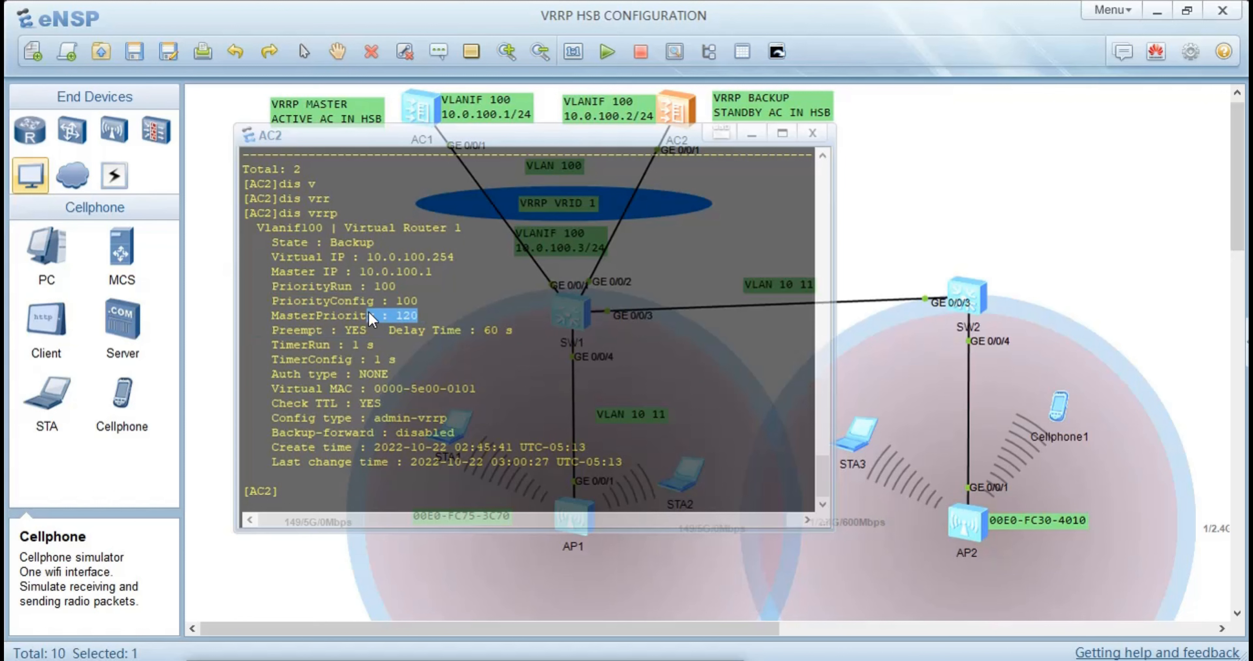
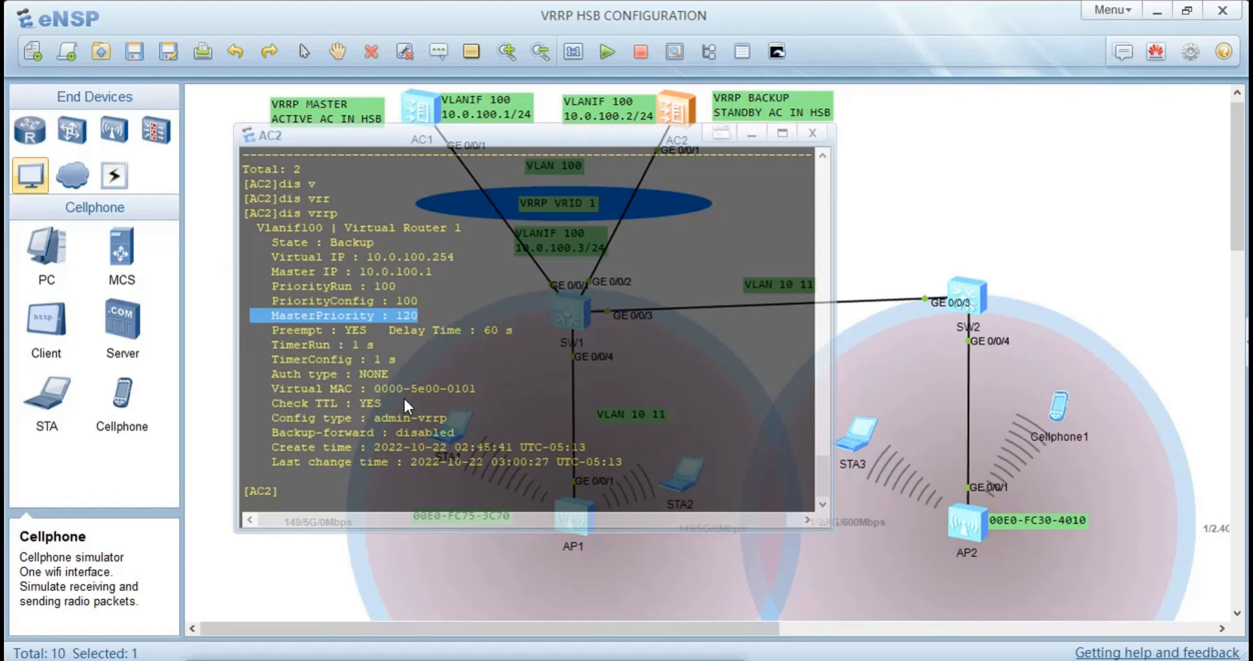
# Check the configuration type and backup-forward setting in AC2's VRRP output and return to AC1's console
pyautogui.moveTo(447, 425); pyautogui.dragTo(236, 414)
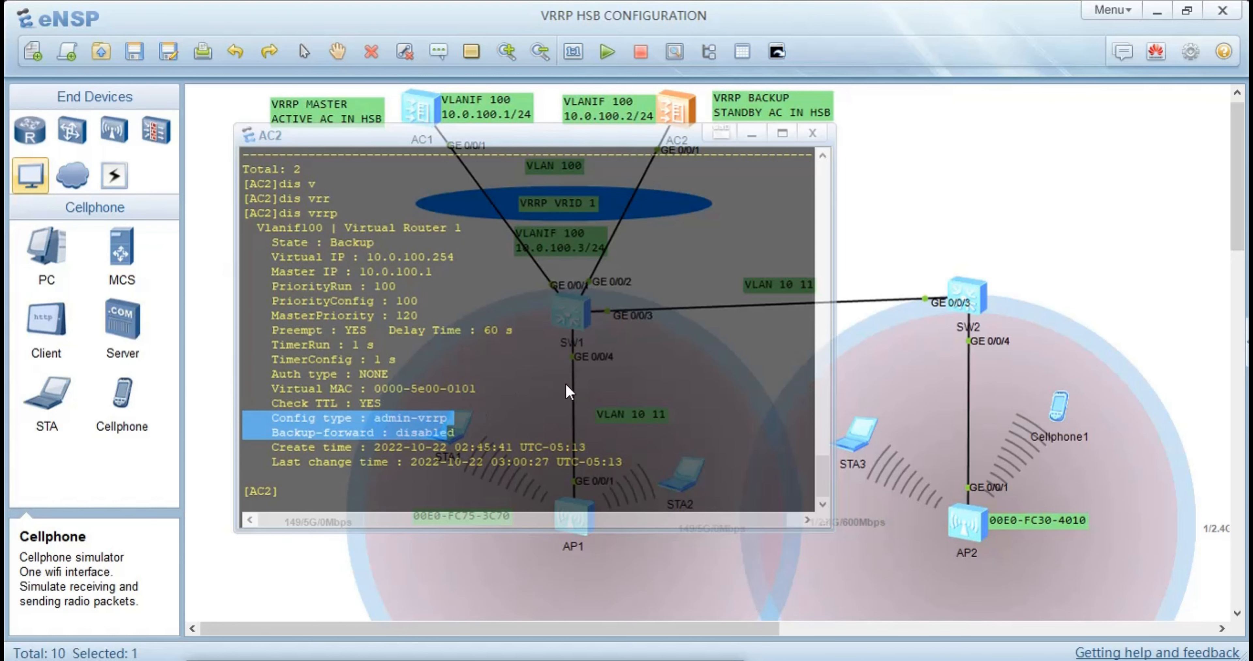
pyautogui.click(912, 193)
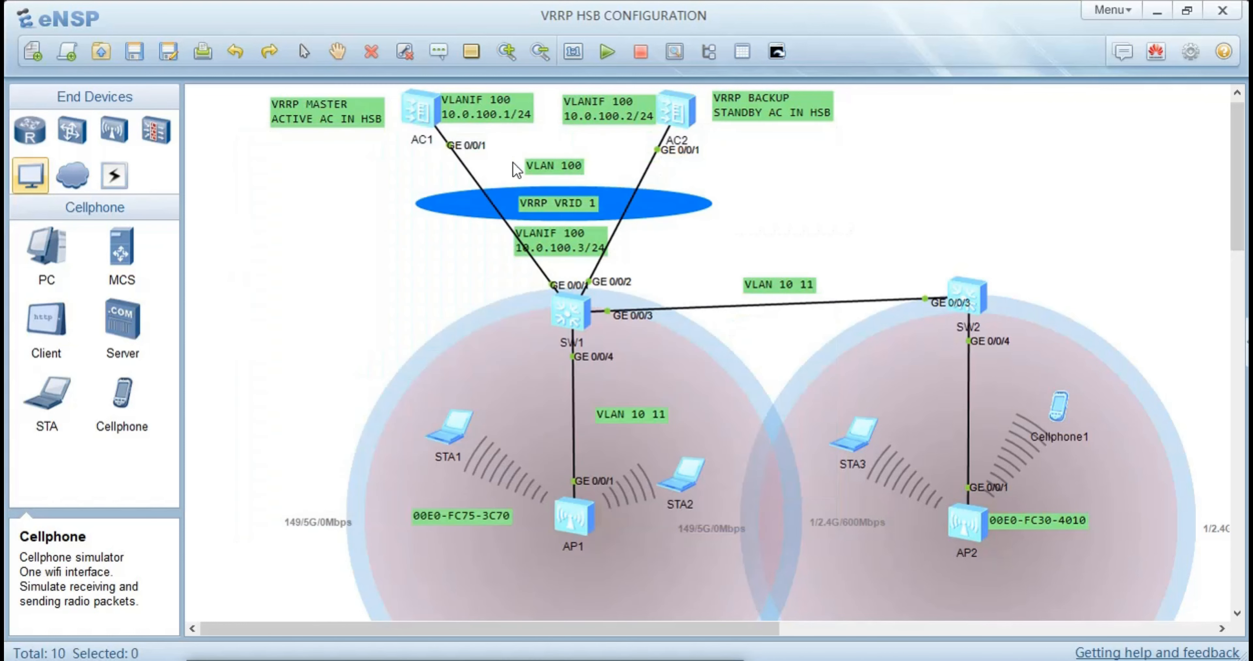
pyautogui.click(419, 116)
pyautogui.doubleClick(419, 116)
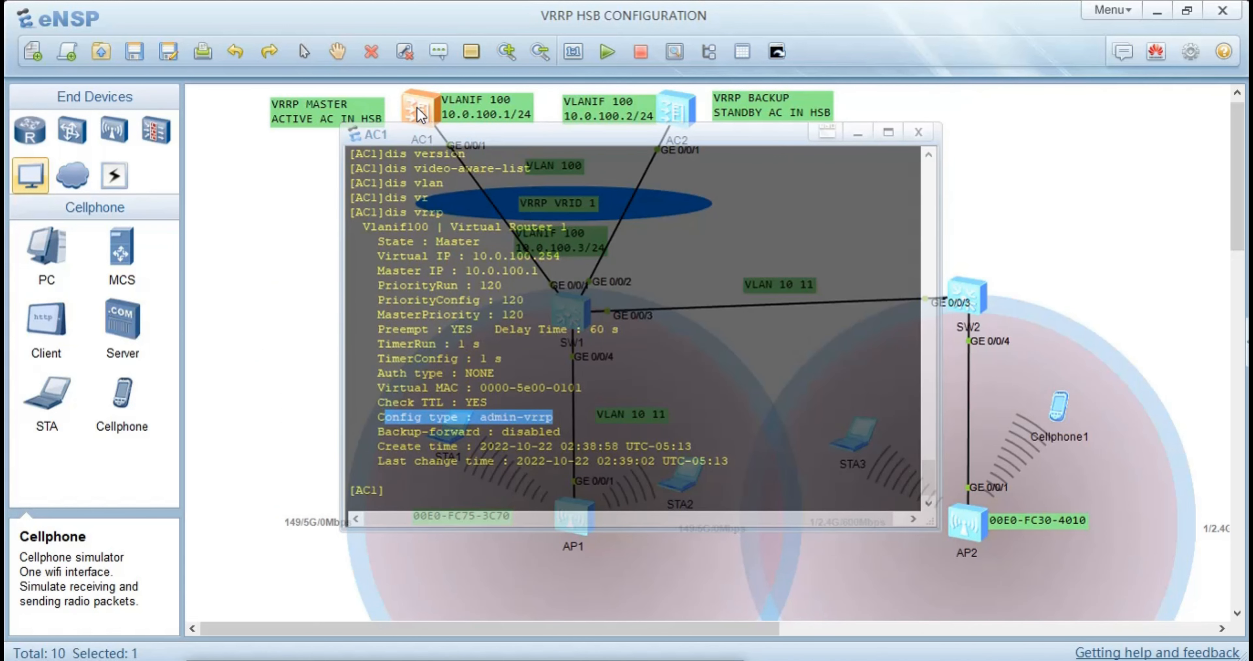
# Display the hot standby service information on AC1 with the dis hsb-service 0 command
pyautogui.write('dis')
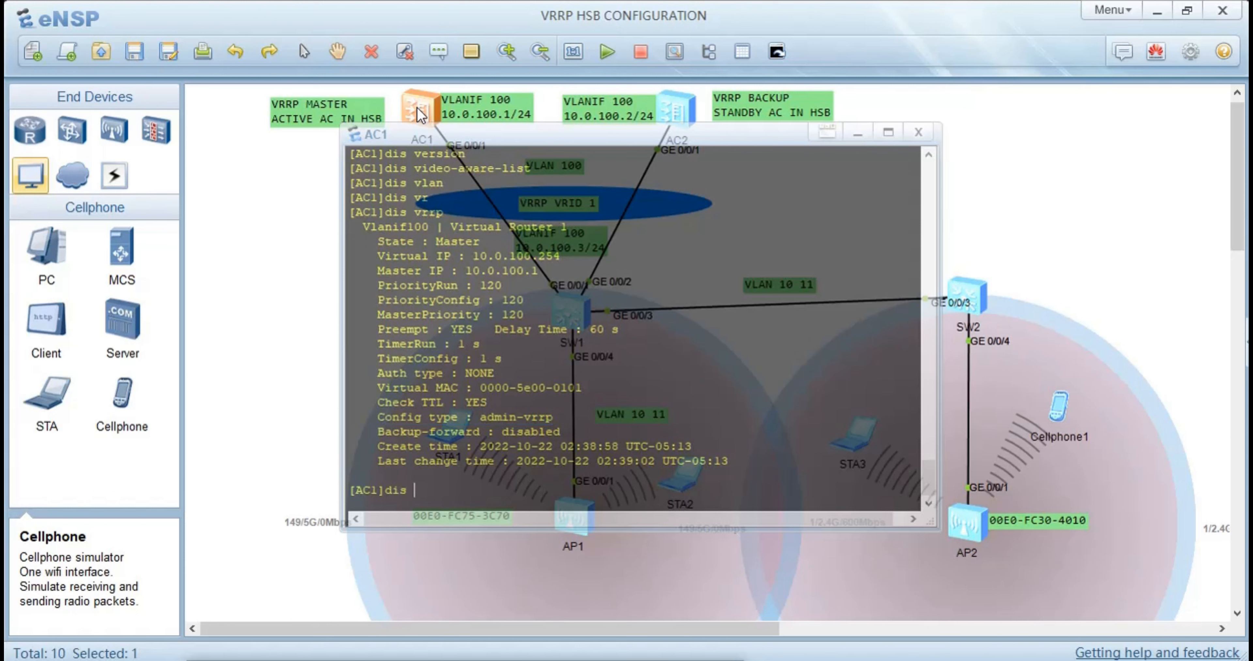
pyautogui.write(' h')
pyautogui.press('Tab')
pyautogui.press('Tab')
pyautogui.press('Tab')
pyautogui.press('Tab')
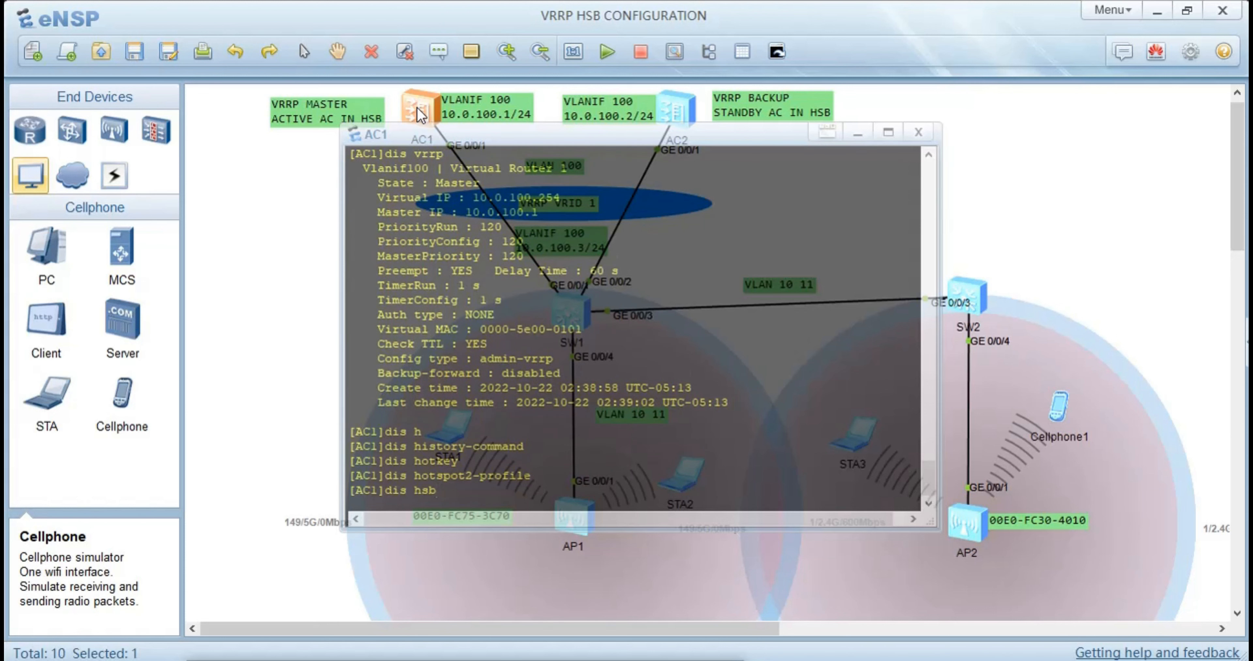
pyautogui.press('Tab')
pyautogui.press('Tab')
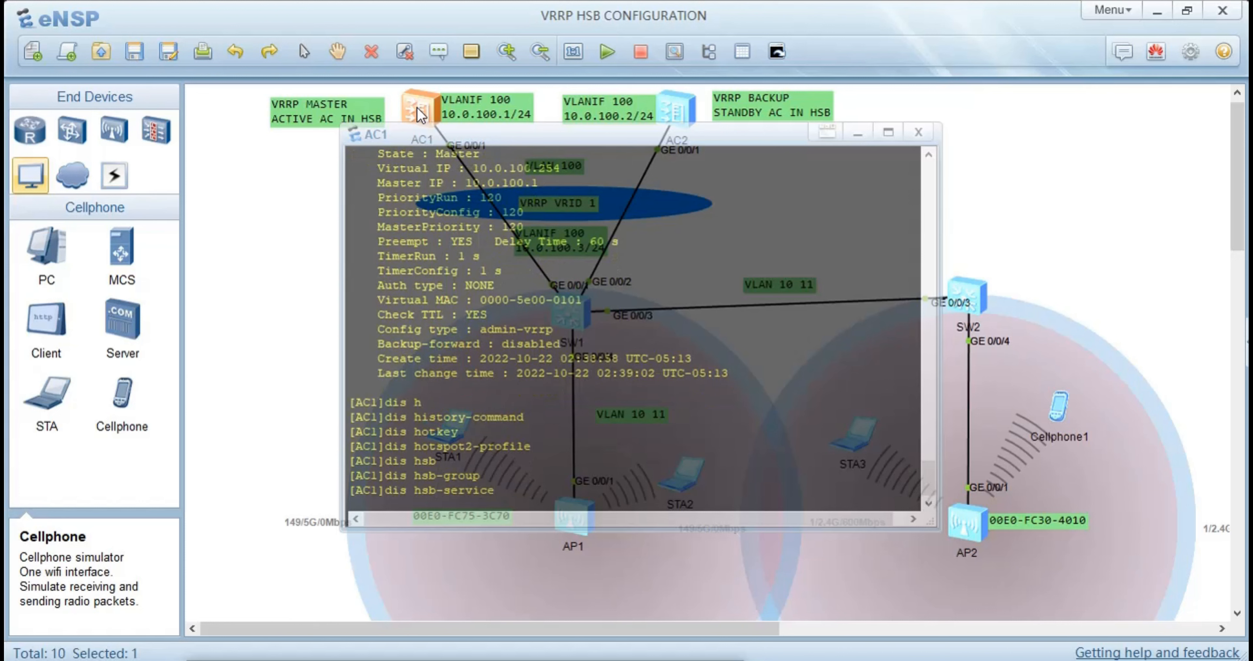
pyautogui.write('0')
pyautogui.press('Return')
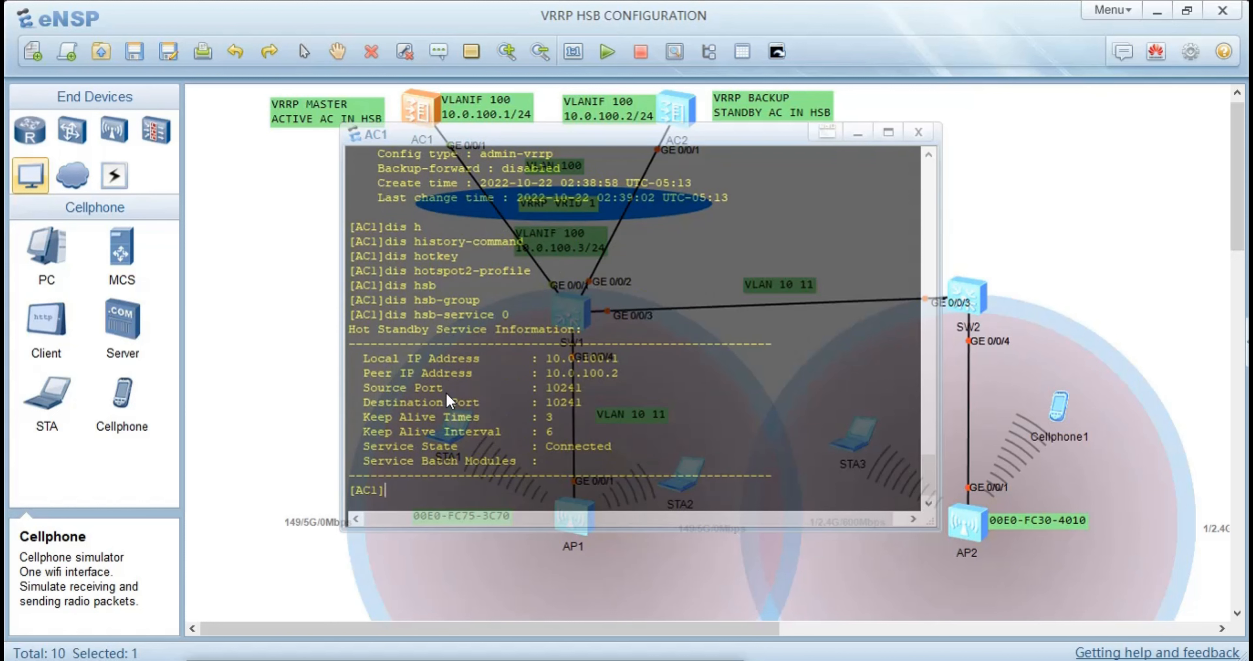
# Examine AC1's HSB service output for its local and peer IPs, source and destination ports, keepalive times and interval, and service state
pyautogui.moveTo(622, 361); pyautogui.dragTo(380, 363)
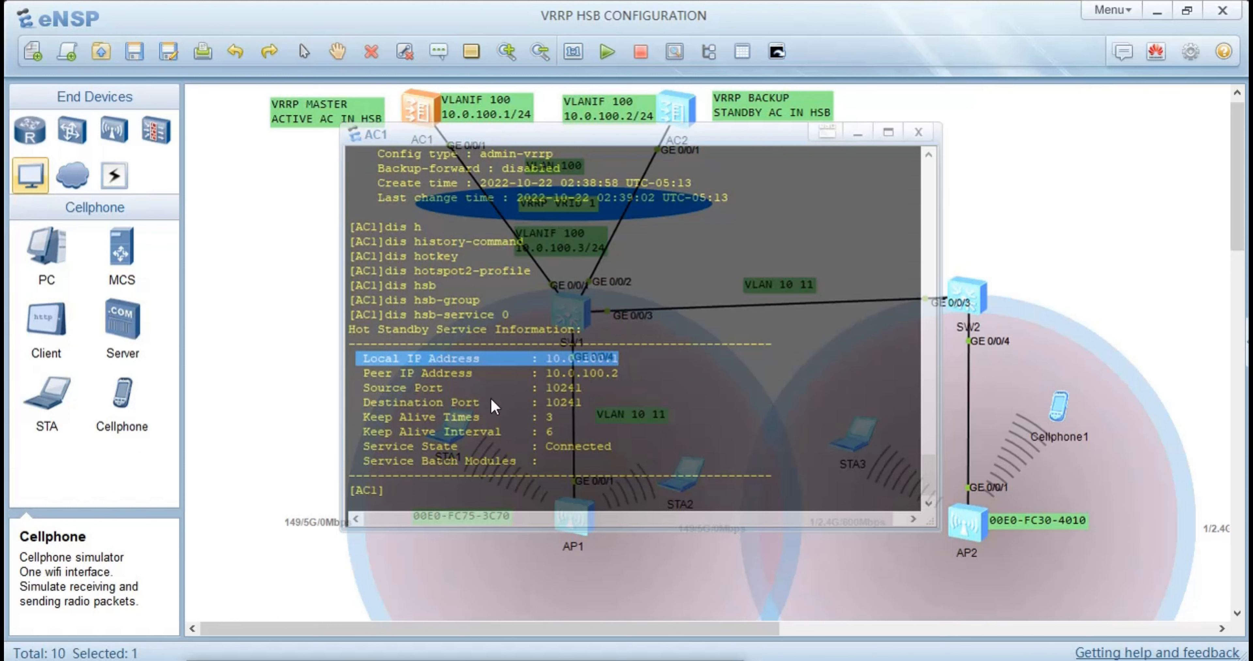
pyautogui.click(513, 393)
pyautogui.moveTo(627, 378); pyautogui.dragTo(542, 378)
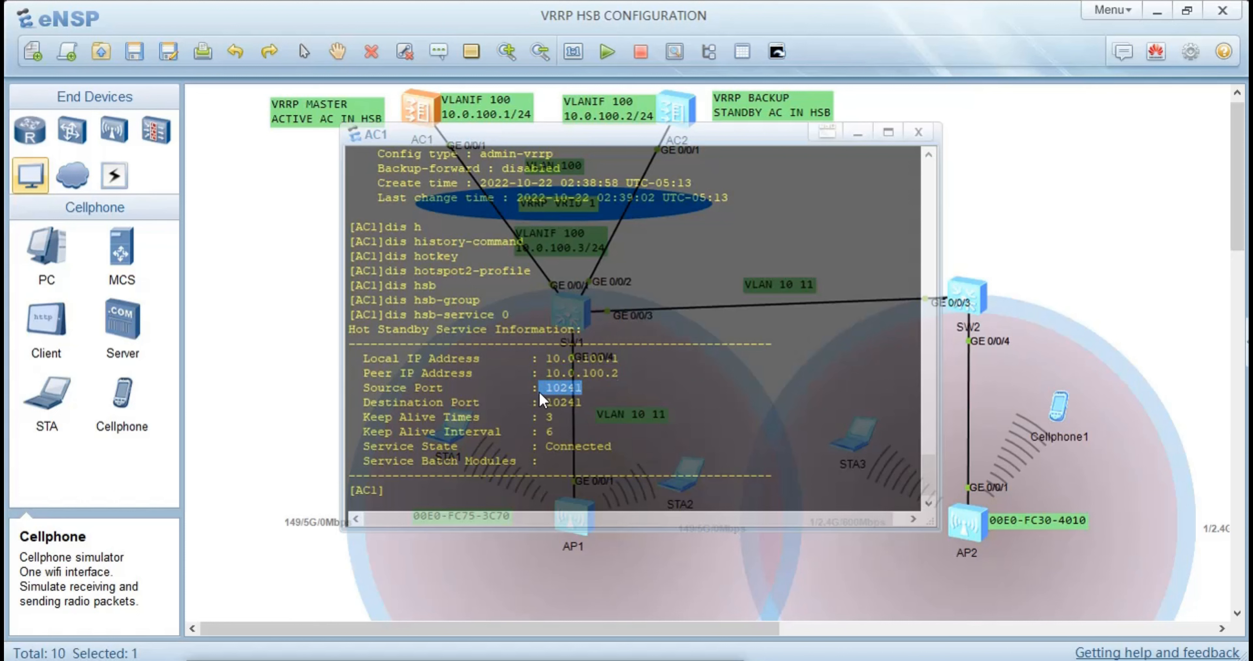
pyautogui.moveTo(593, 401); pyautogui.dragTo(561, 404)
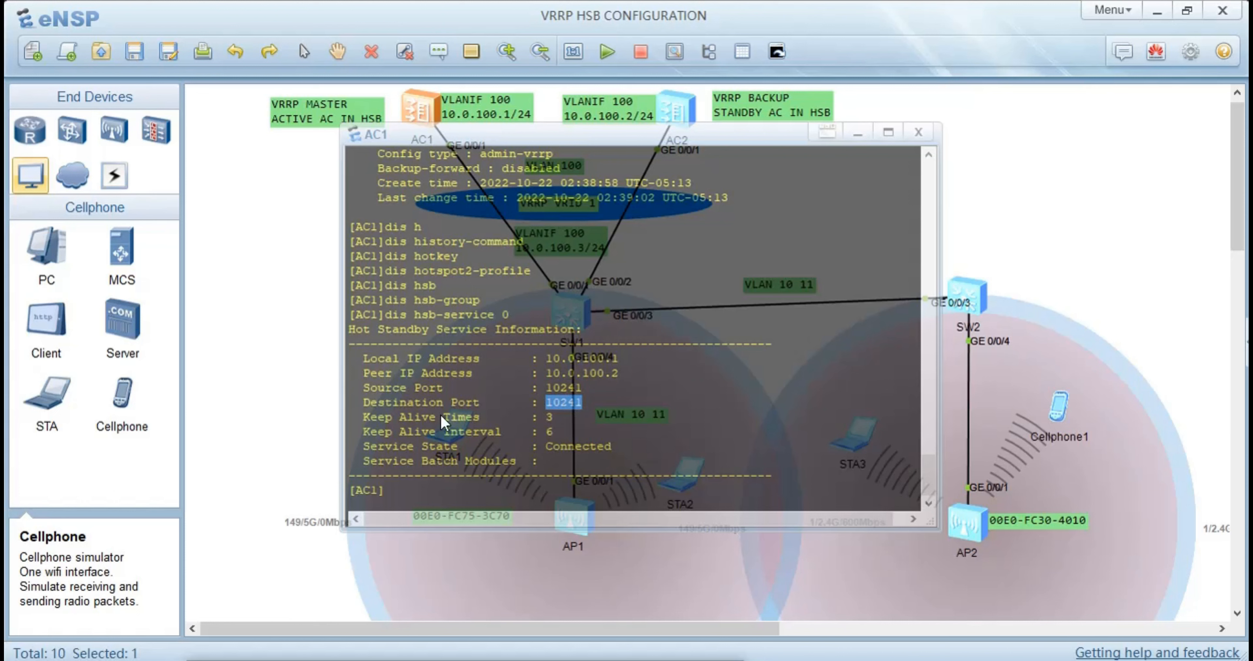
pyautogui.moveTo(556, 423); pyautogui.dragTo(543, 422)
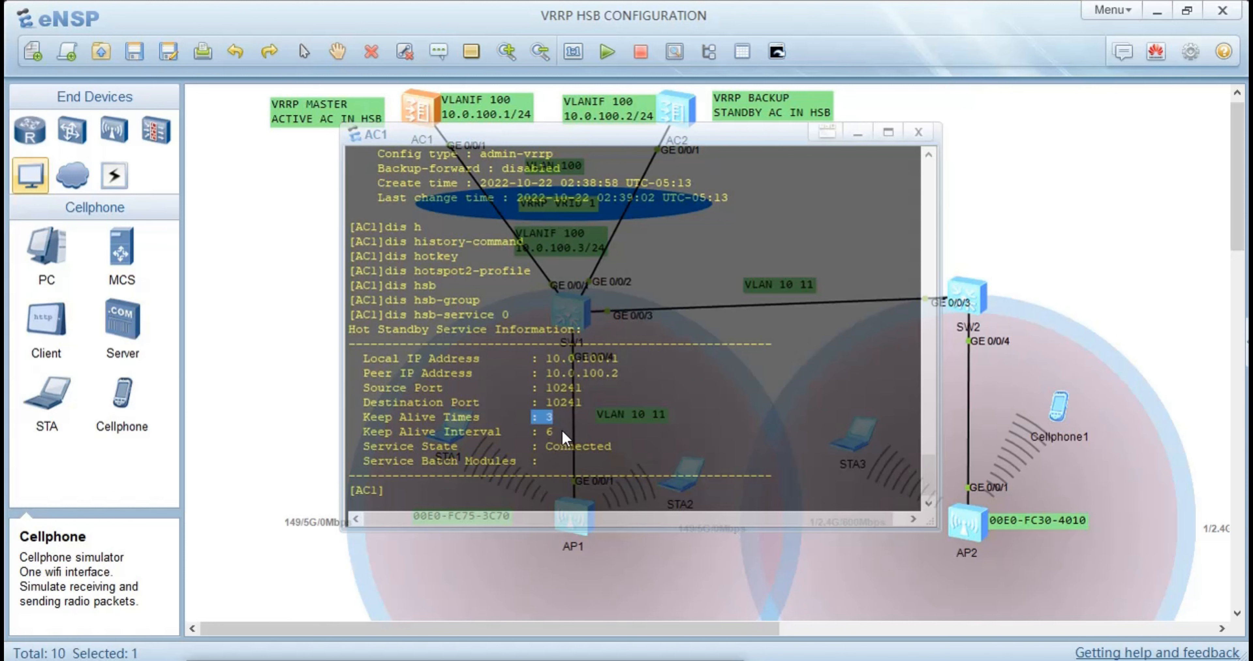
pyautogui.moveTo(561, 432); pyautogui.dragTo(556, 434)
pyautogui.moveTo(612, 447); pyautogui.dragTo(543, 448)
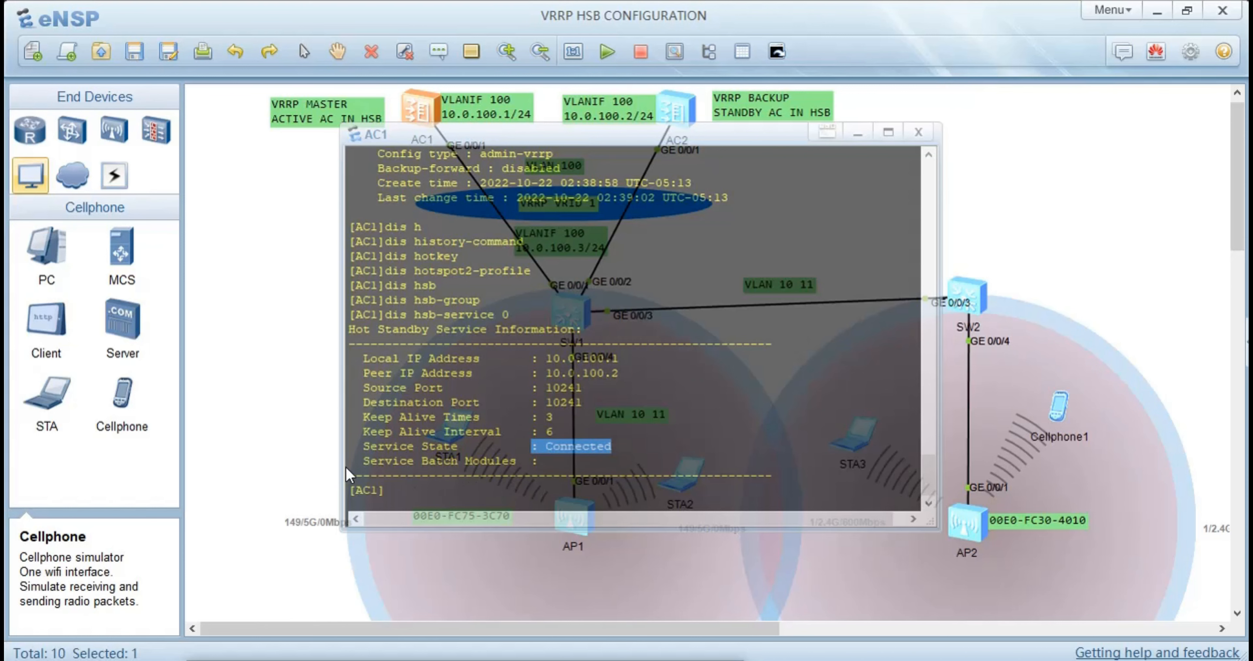
pyautogui.click(321, 425)
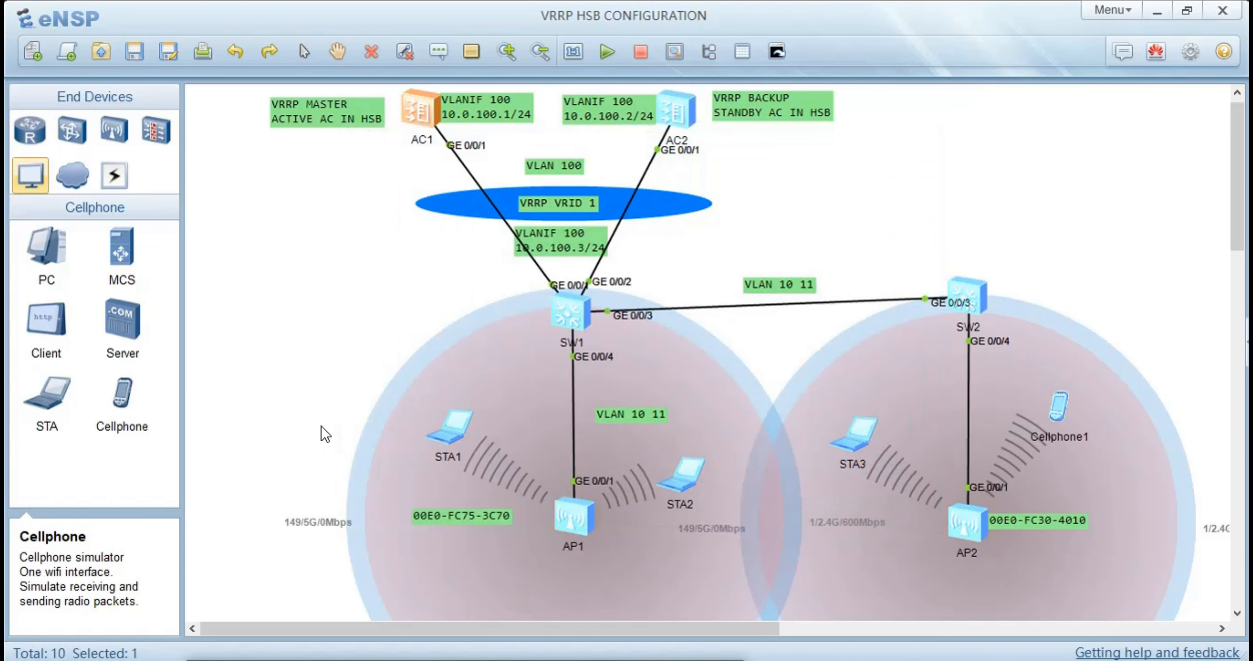
# Display the hot standby service information on AC2 with the dis hsb-service 0 command
pyautogui.doubleClick(676, 111)
pyautogui.press('Return')
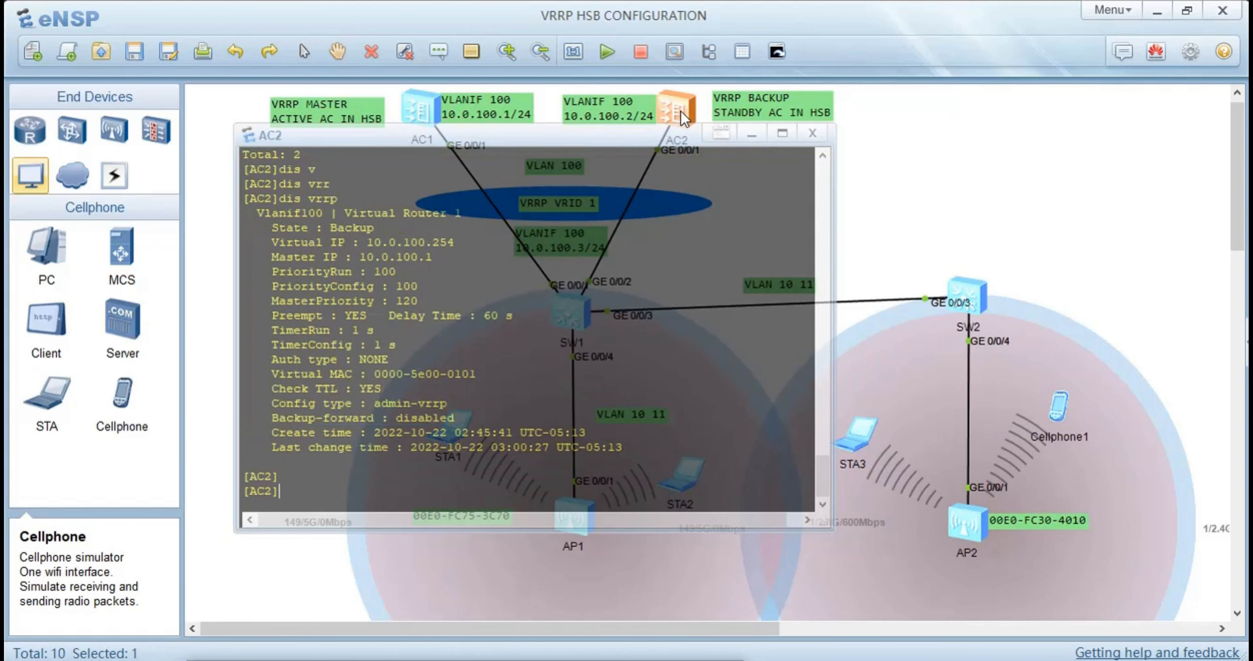
pyautogui.write('dis hsb')
pyautogui.press('Tab')
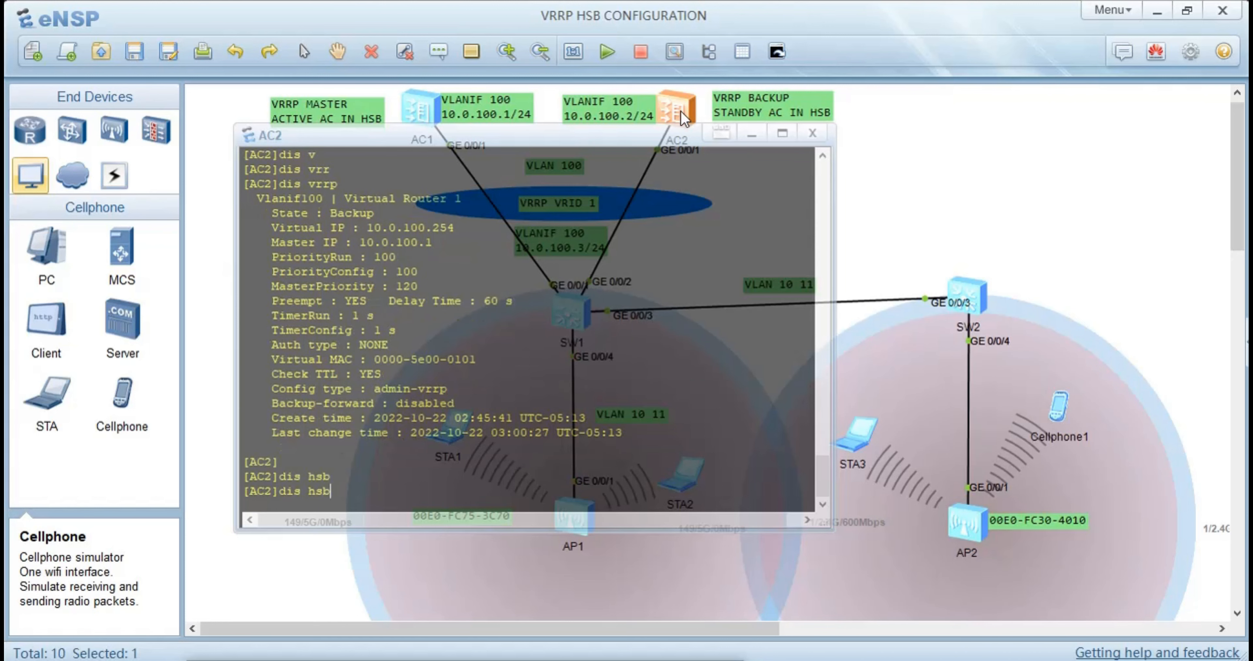
pyautogui.press('Tab')
pyautogui.press('Tab')
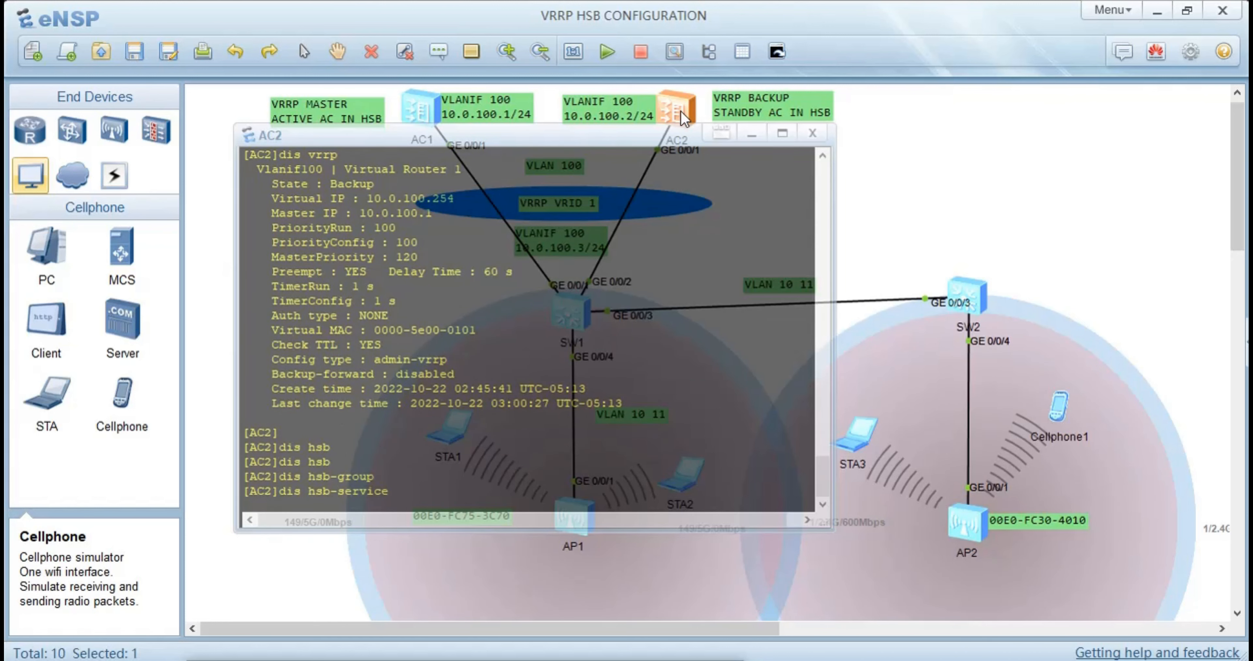
pyautogui.write('0')
pyautogui.press('Return')
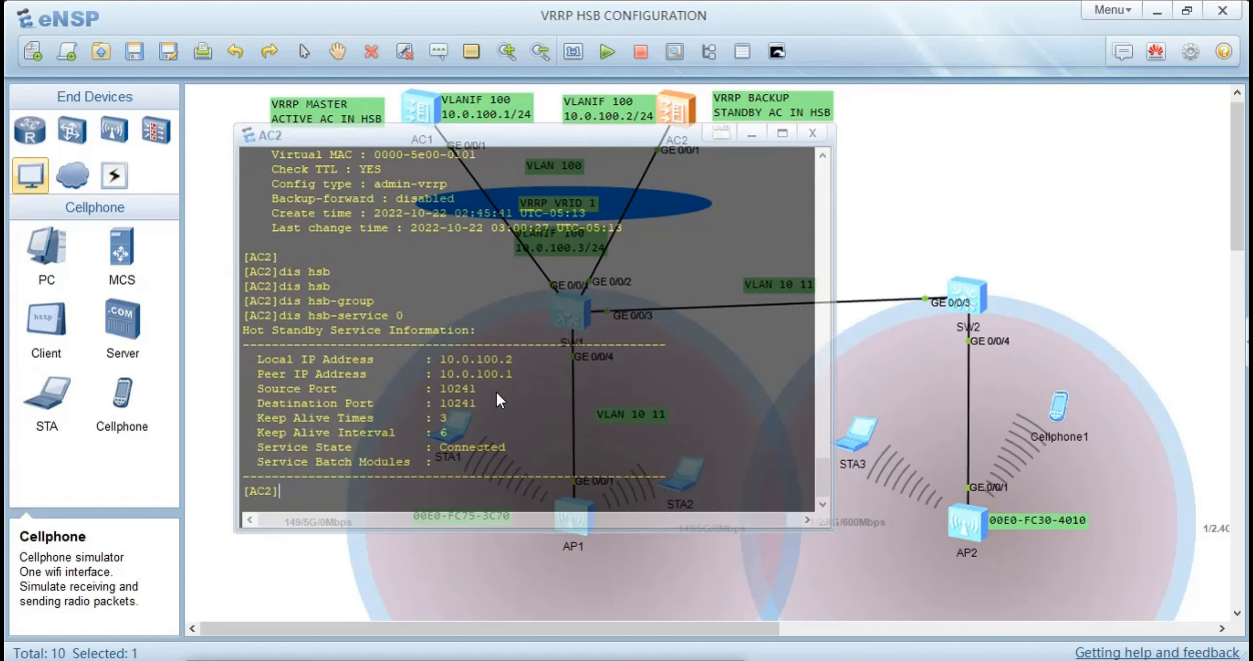
# Examine AC2's HSB service output for its local IP, peer IP and service state, and leave its console
pyautogui.moveTo(514, 359); pyautogui.dragTo(417, 358)
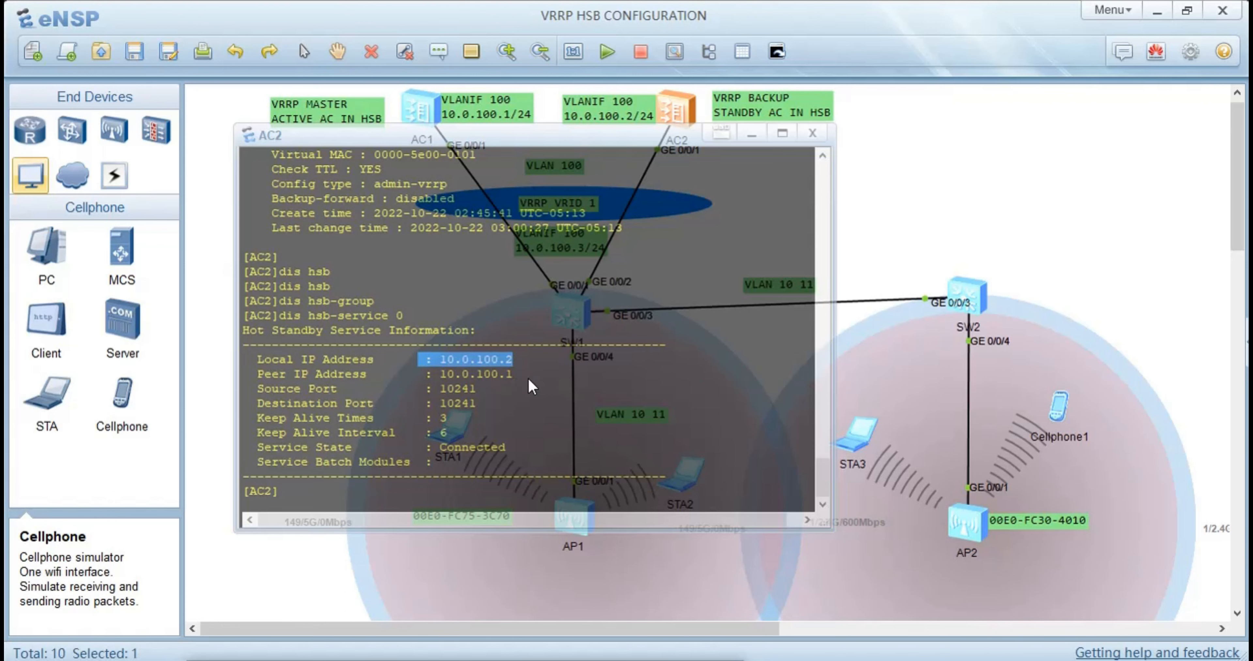
pyautogui.moveTo(532, 386); pyautogui.dragTo(412, 373)
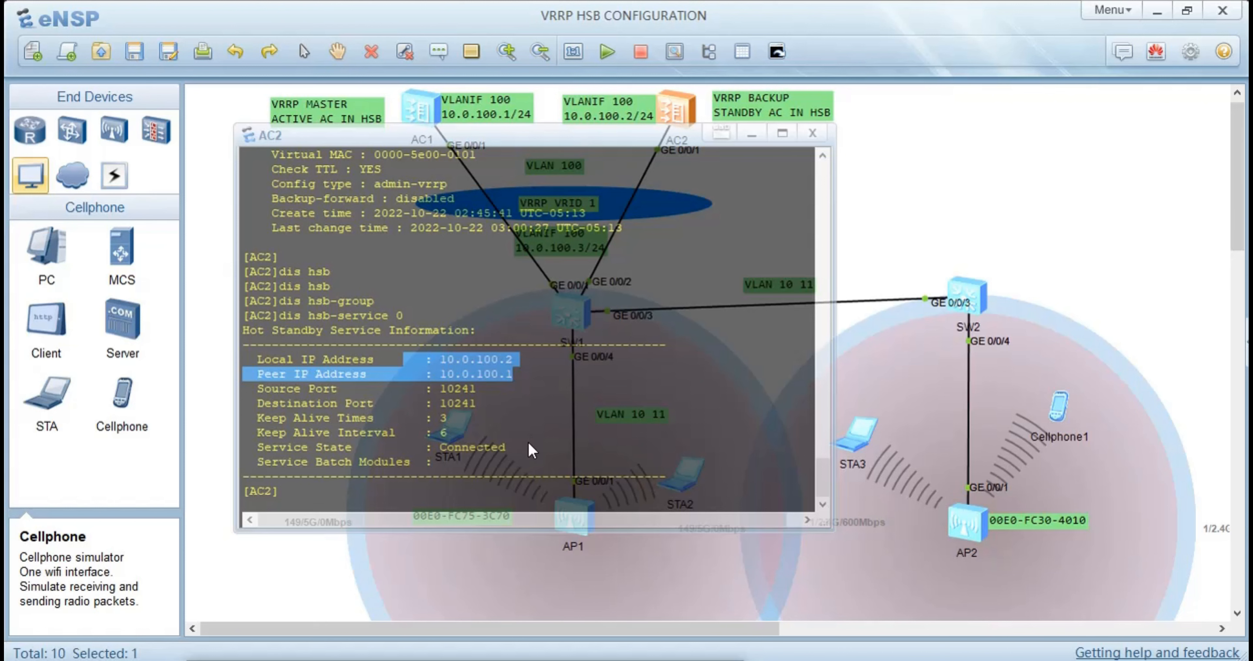
pyautogui.moveTo(506, 449); pyautogui.dragTo(440, 456)
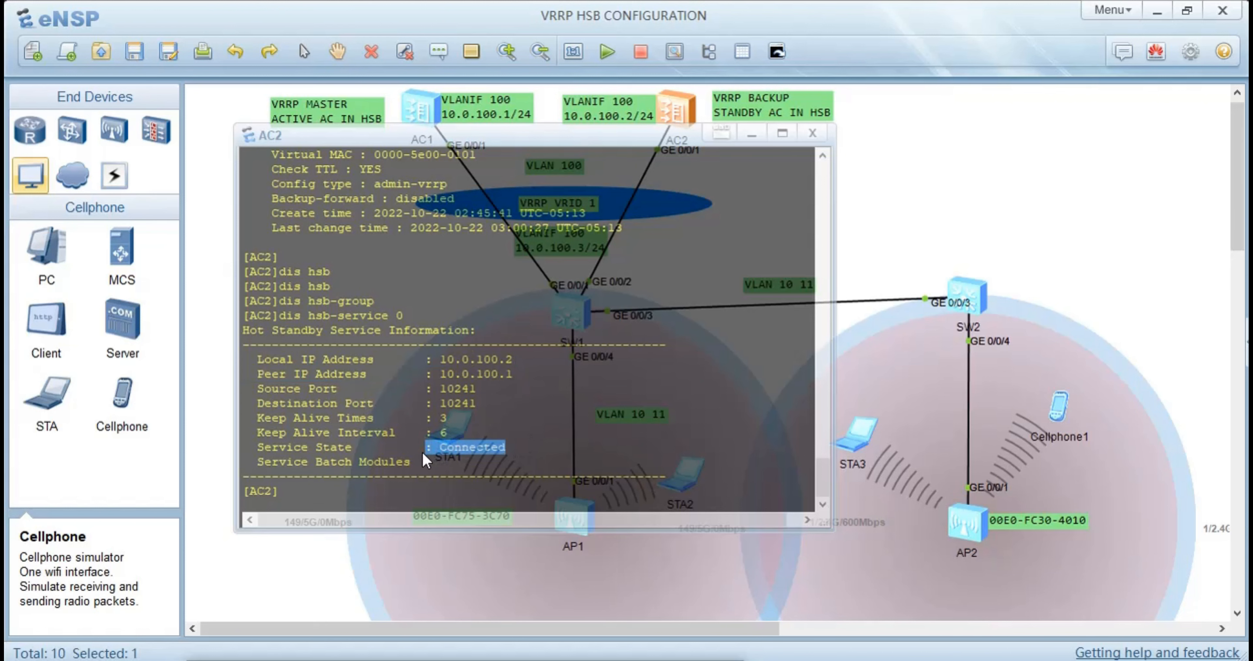
pyautogui.click(213, 407)
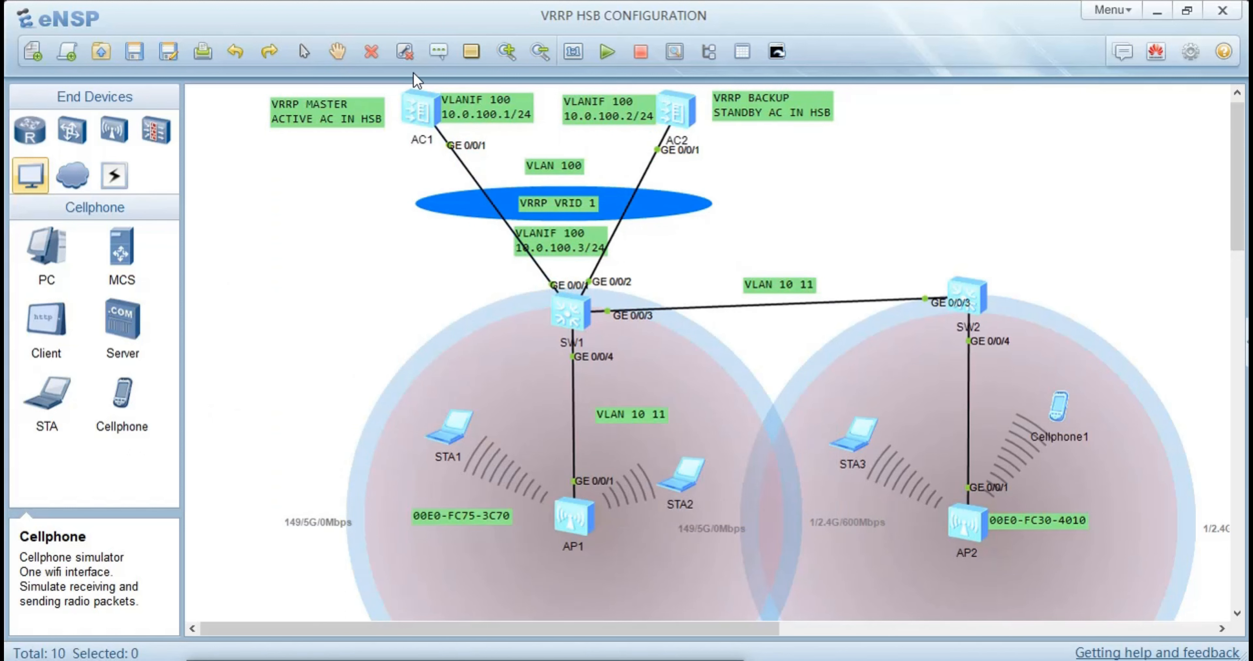
# Display the hot standby group information on AC1 with the dis hsb-group 0 command
pyautogui.click(421, 111)
pyautogui.doubleClick(421, 111)
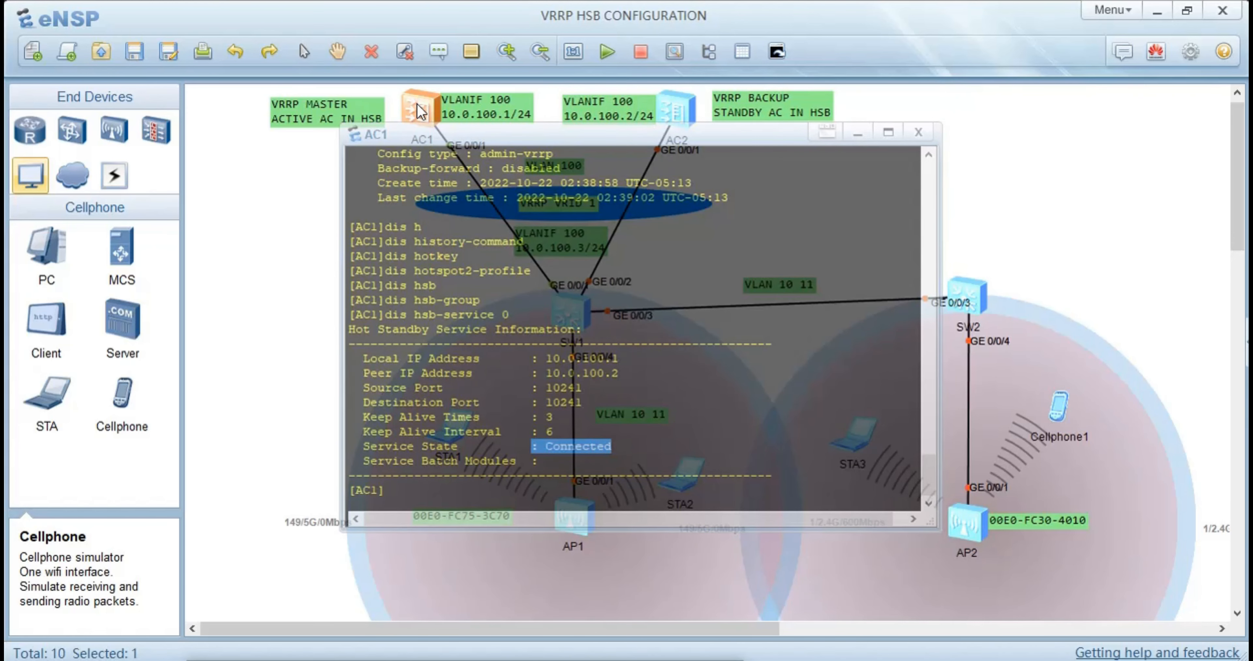
pyautogui.write('dis')
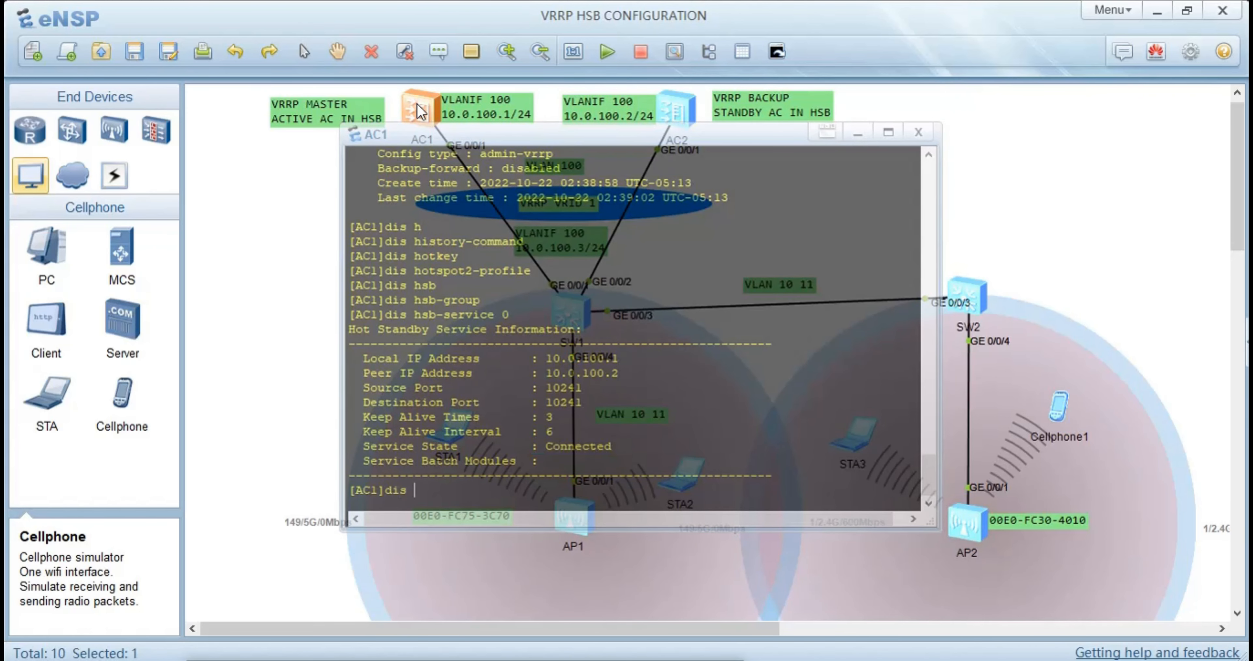
pyautogui.write(' hsb')
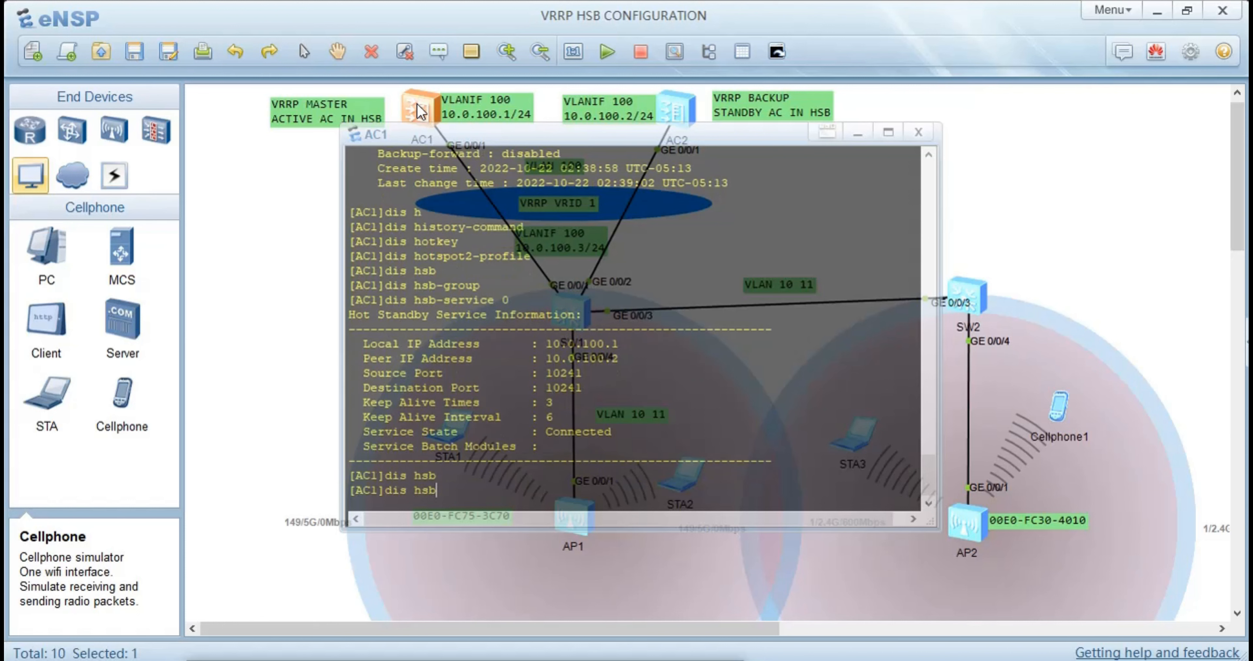
pyautogui.press('Tab')
pyautogui.press('Tab')
pyautogui.write('0')
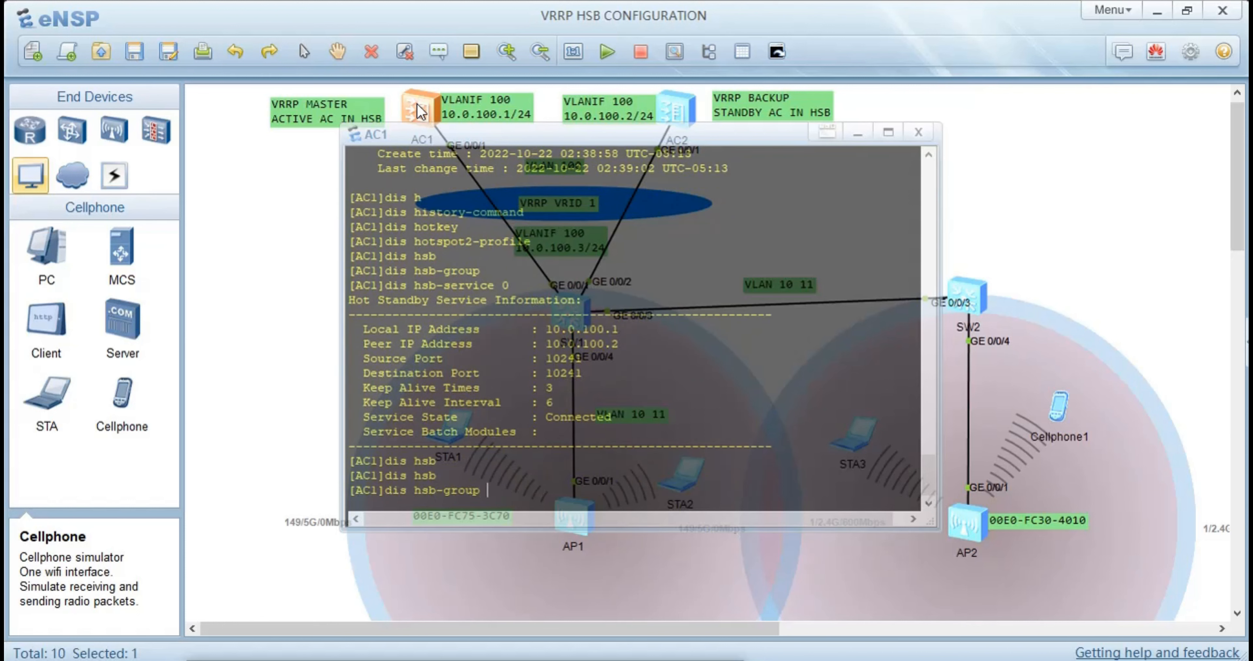
pyautogui.press('Return')
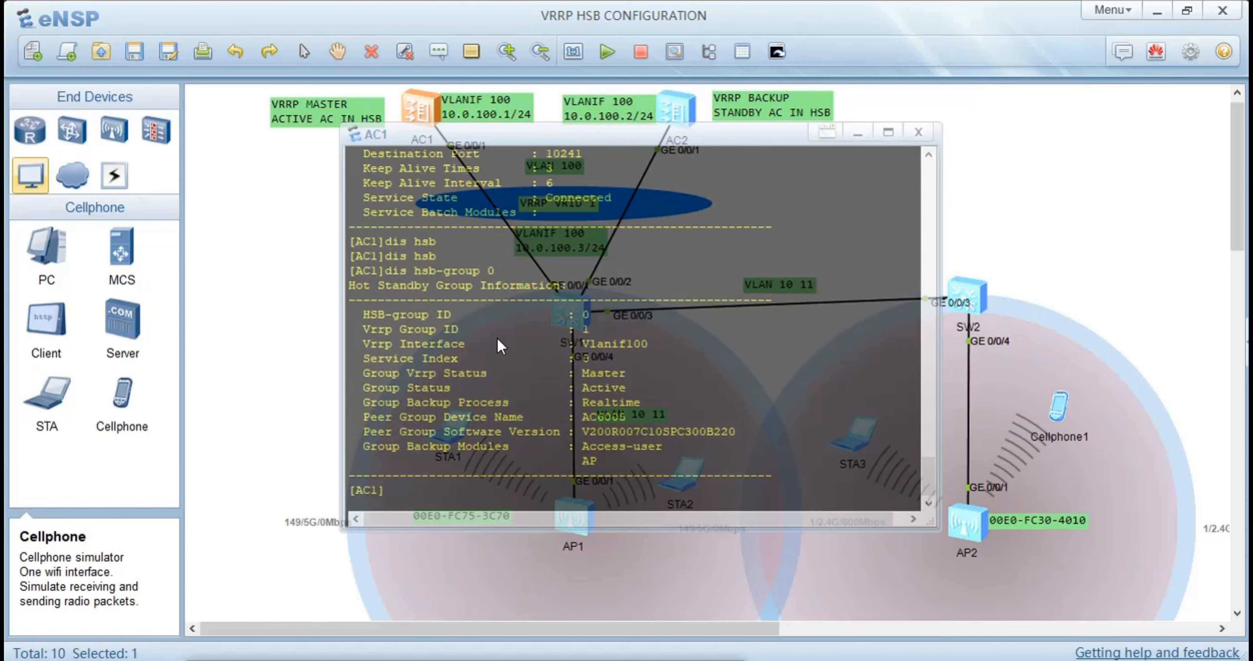
# Examine AC1's HSB group output for its VRRP group and interface, VRRP and group status, backup process, peer device name and backup modules
pyautogui.moveTo(611, 333); pyautogui.dragTo(417, 329)
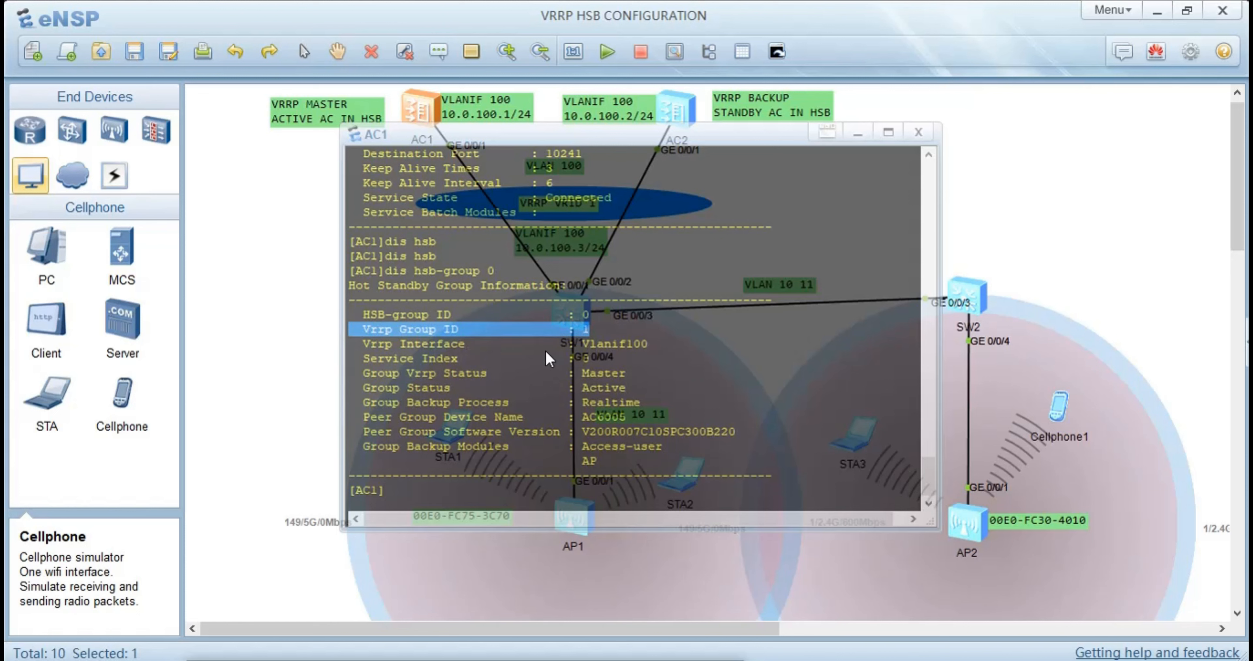
pyautogui.moveTo(648, 344); pyautogui.dragTo(564, 351)
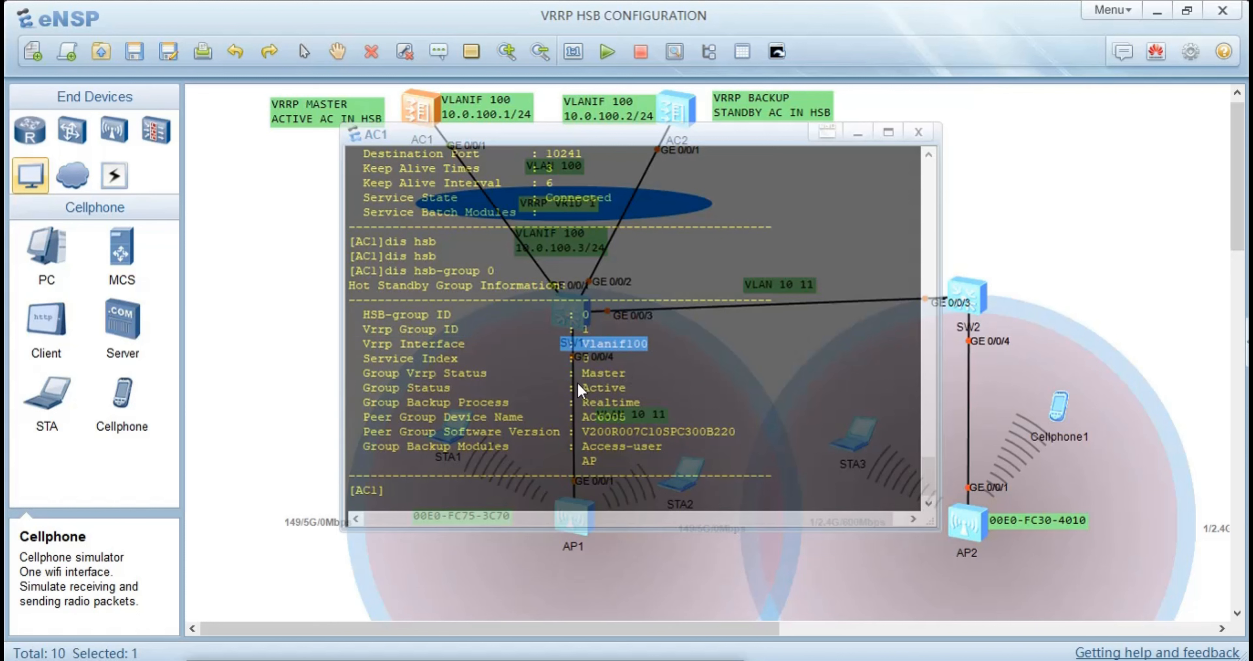
pyautogui.moveTo(627, 374); pyautogui.dragTo(517, 373)
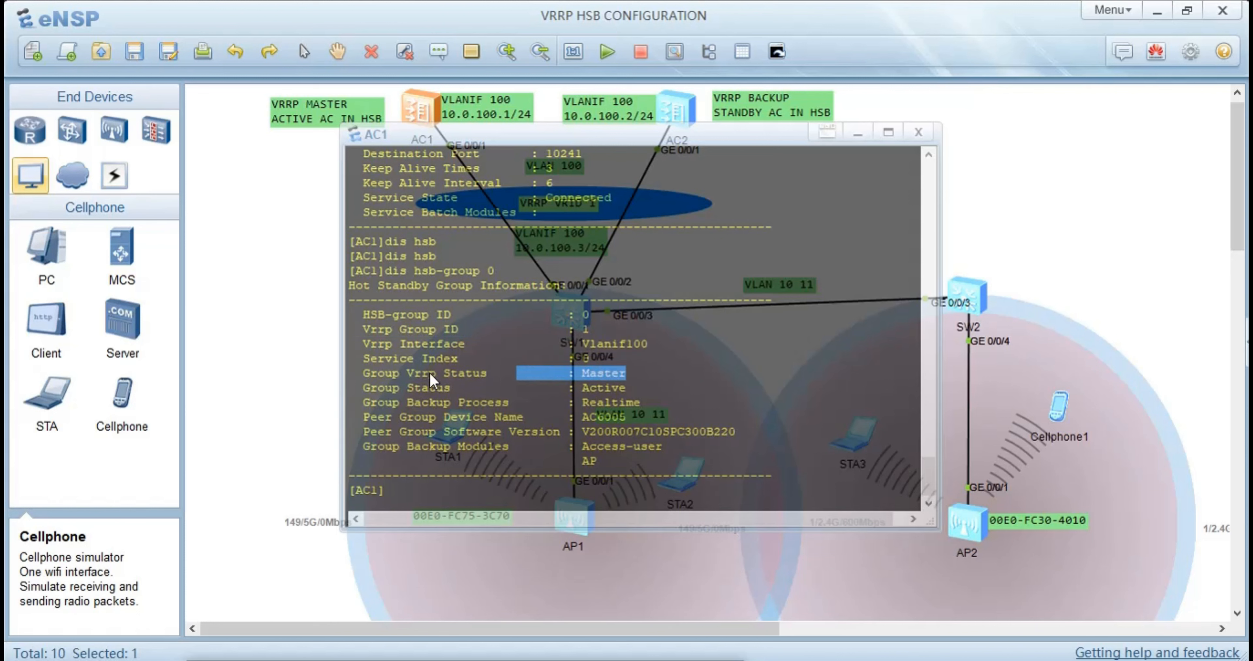
pyautogui.click(629, 389)
pyautogui.moveTo(584, 396); pyautogui.dragTo(554, 389)
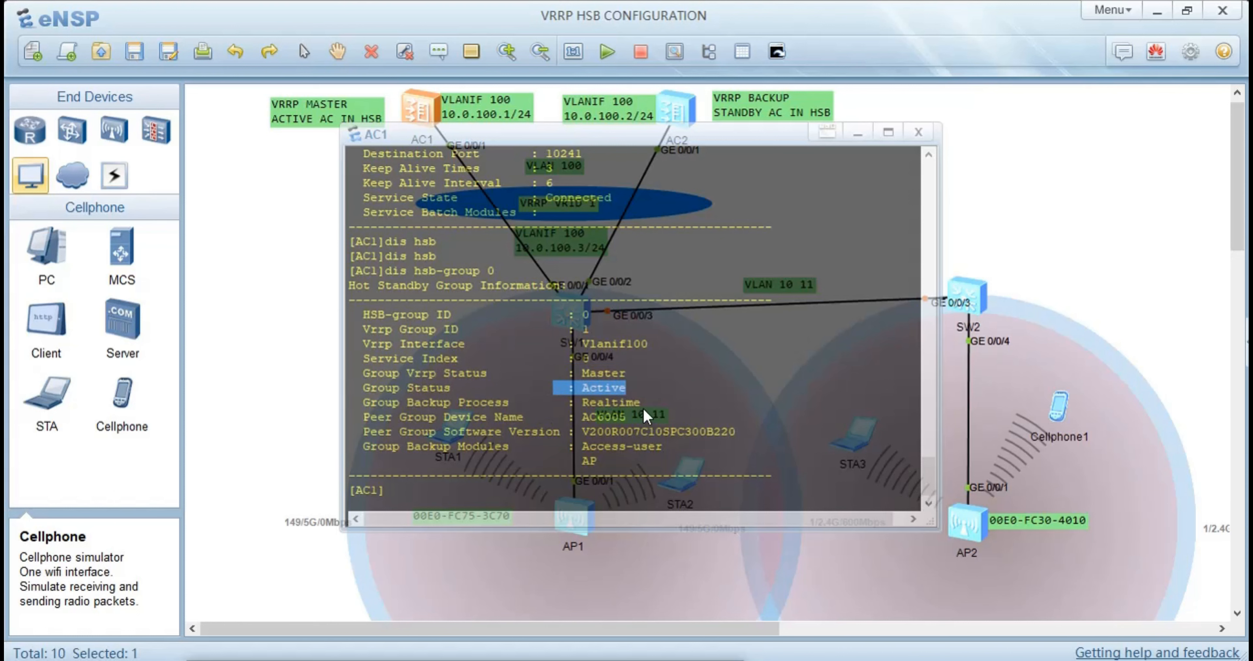
pyautogui.moveTo(643, 403); pyautogui.dragTo(554, 404)
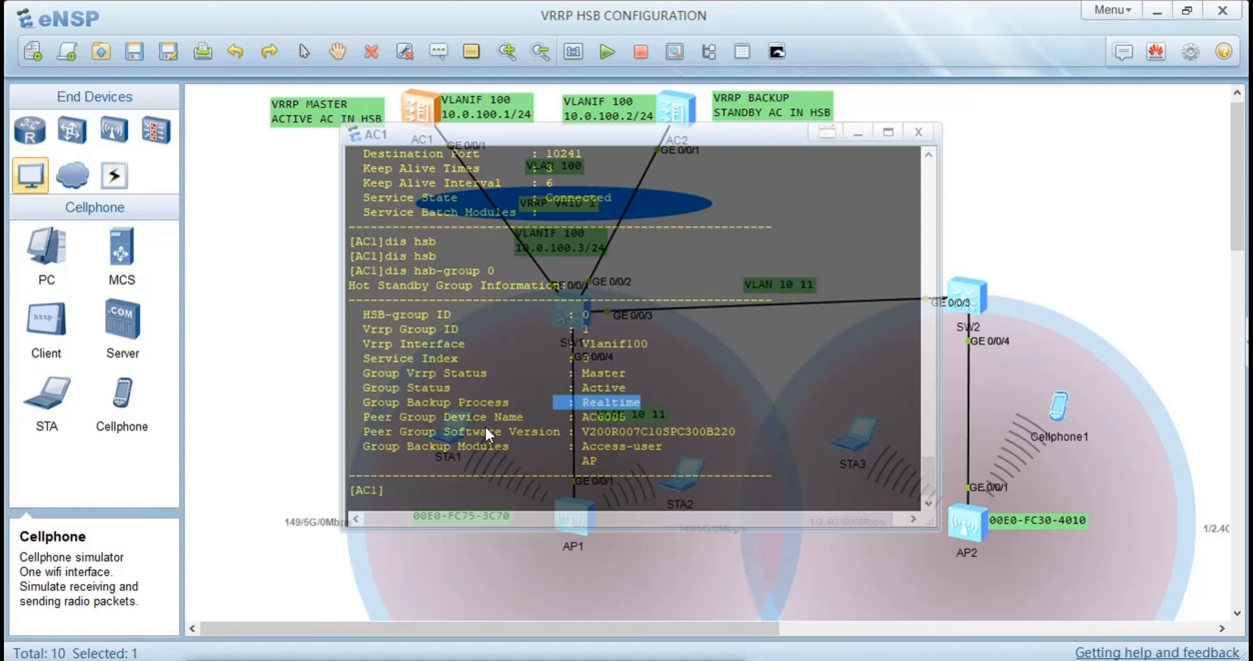
pyautogui.moveTo(627, 421); pyautogui.dragTo(583, 422)
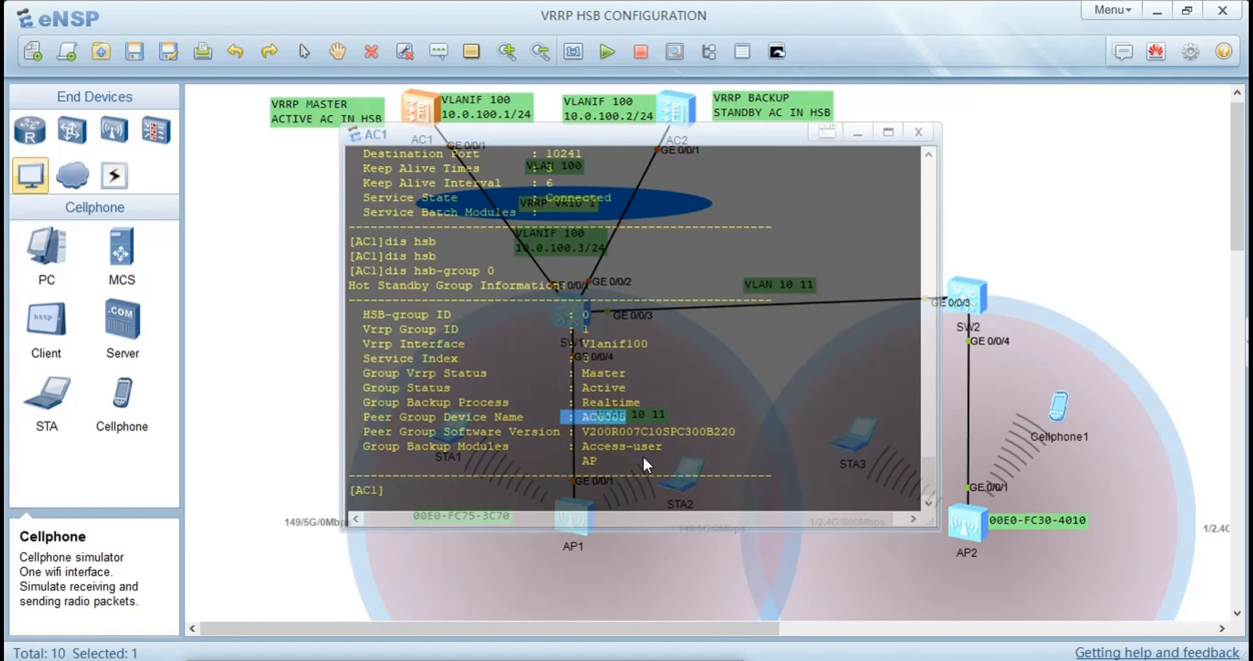
pyautogui.moveTo(662, 448); pyautogui.dragTo(597, 448)
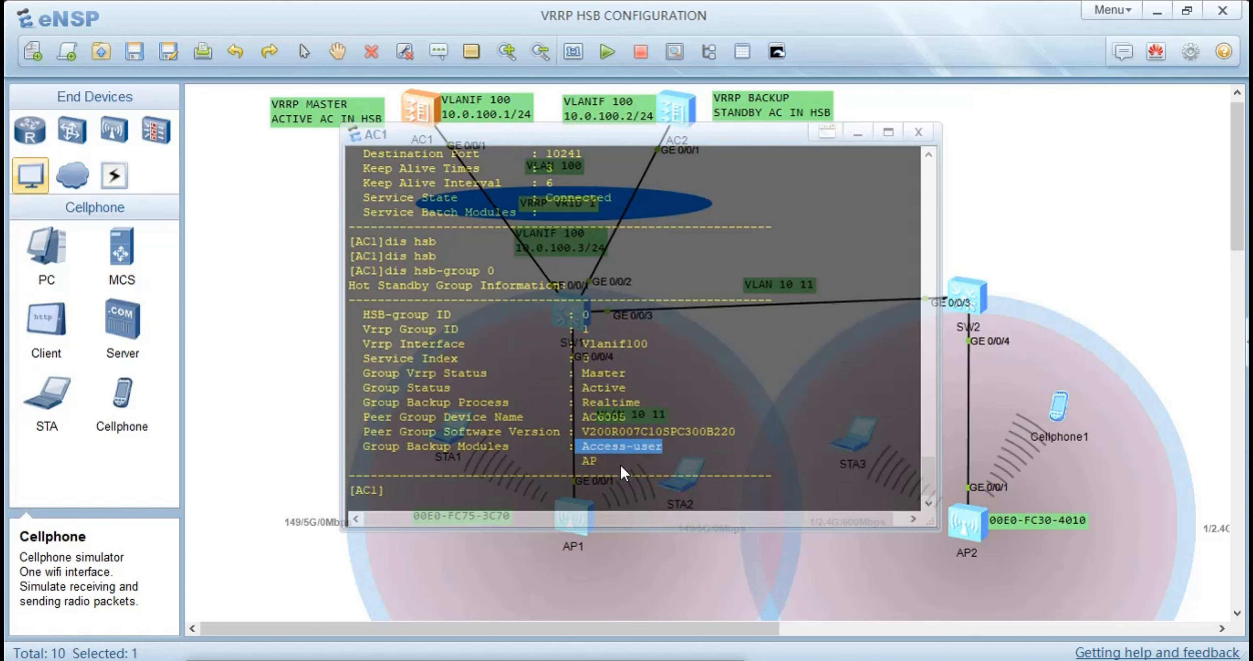
pyautogui.moveTo(615, 465); pyautogui.dragTo(571, 463)
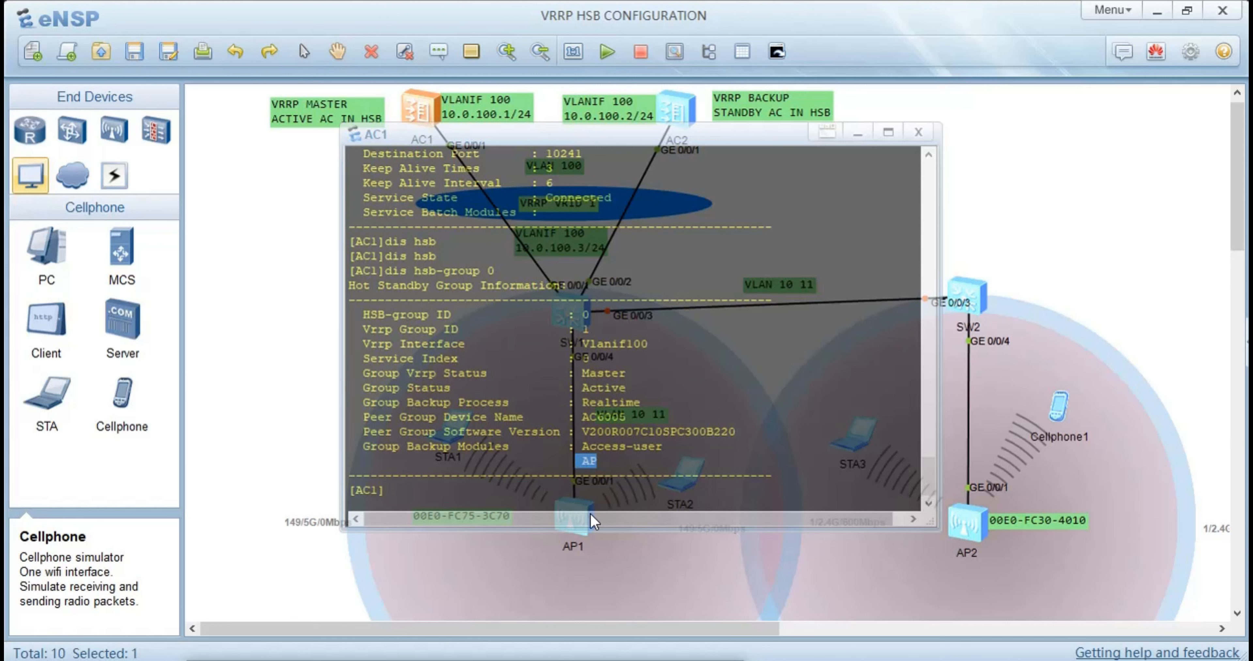
pyautogui.click(328, 332)
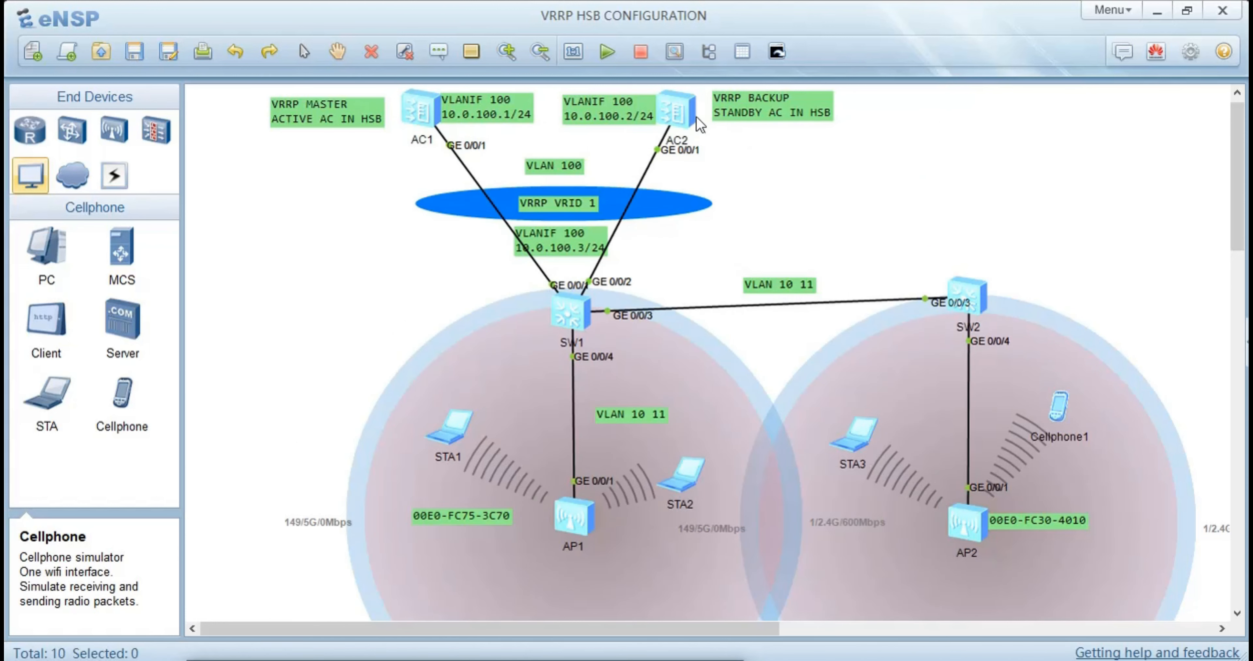
# Display the hot standby group information on AC2 with the dis hsb-group 0 command
pyautogui.doubleClick(684, 110)
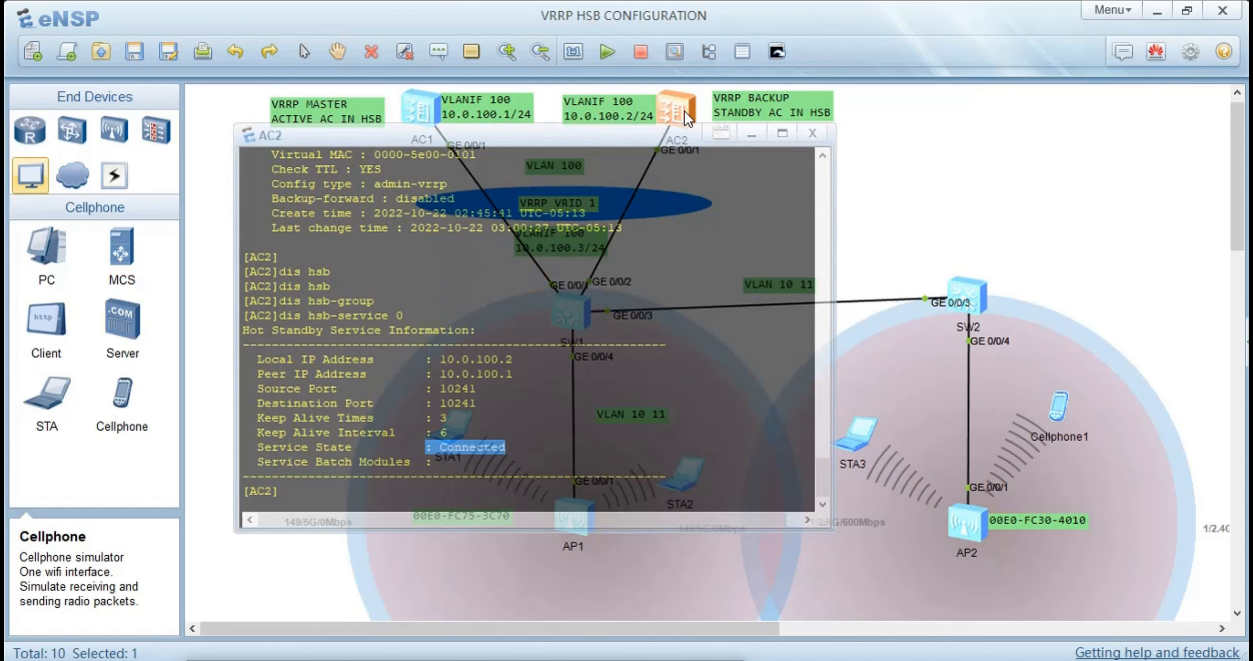
pyautogui.press('Return')
pyautogui.press('Return')
pyautogui.write('dis')
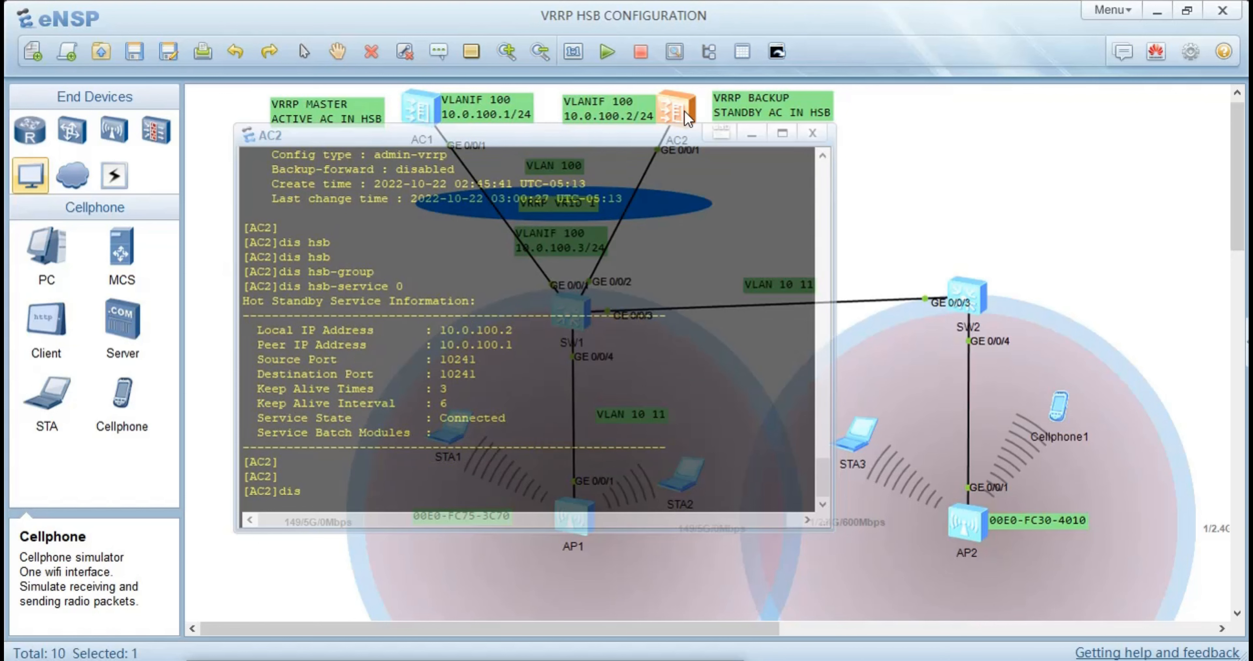
pyautogui.write(' hs')
pyautogui.press('Tab')
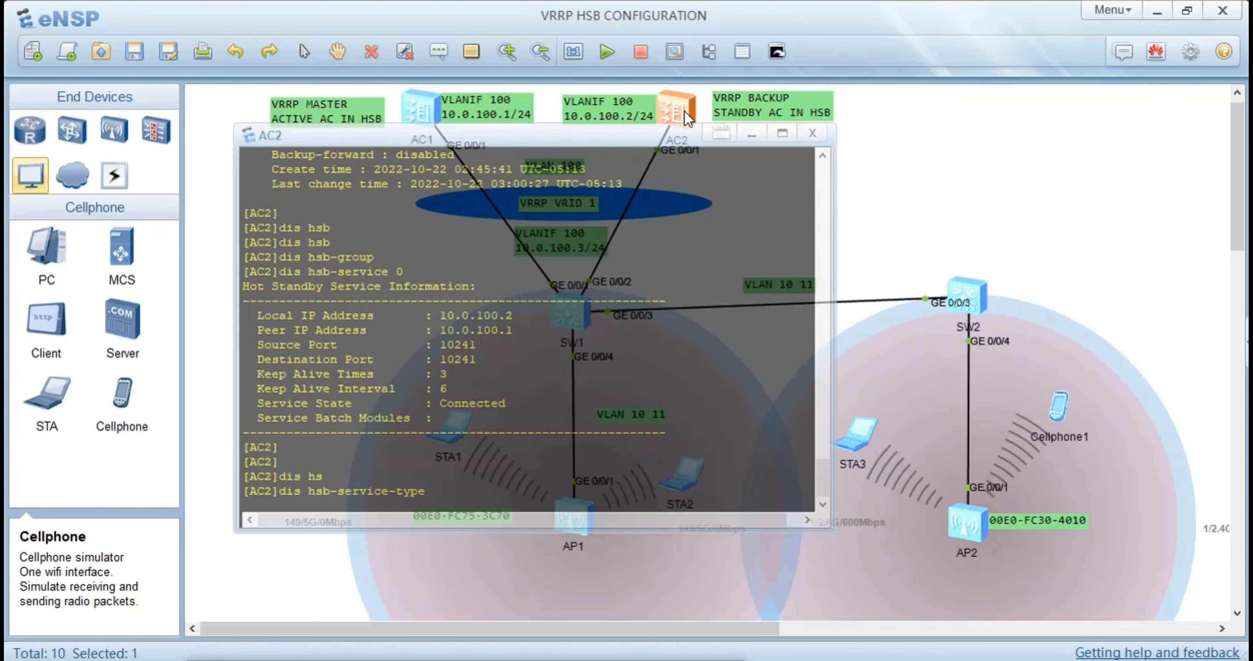
pyautogui.press('Tab')
pyautogui.press('Tab')
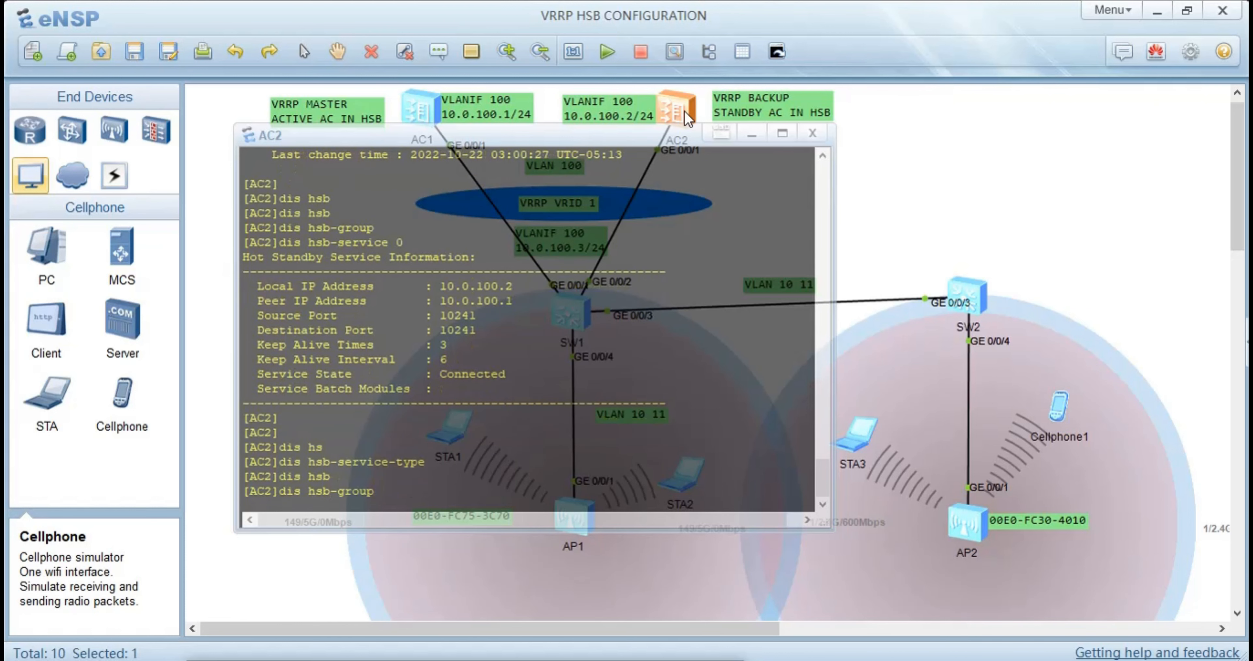
pyautogui.write('0')
pyautogui.press('Return')
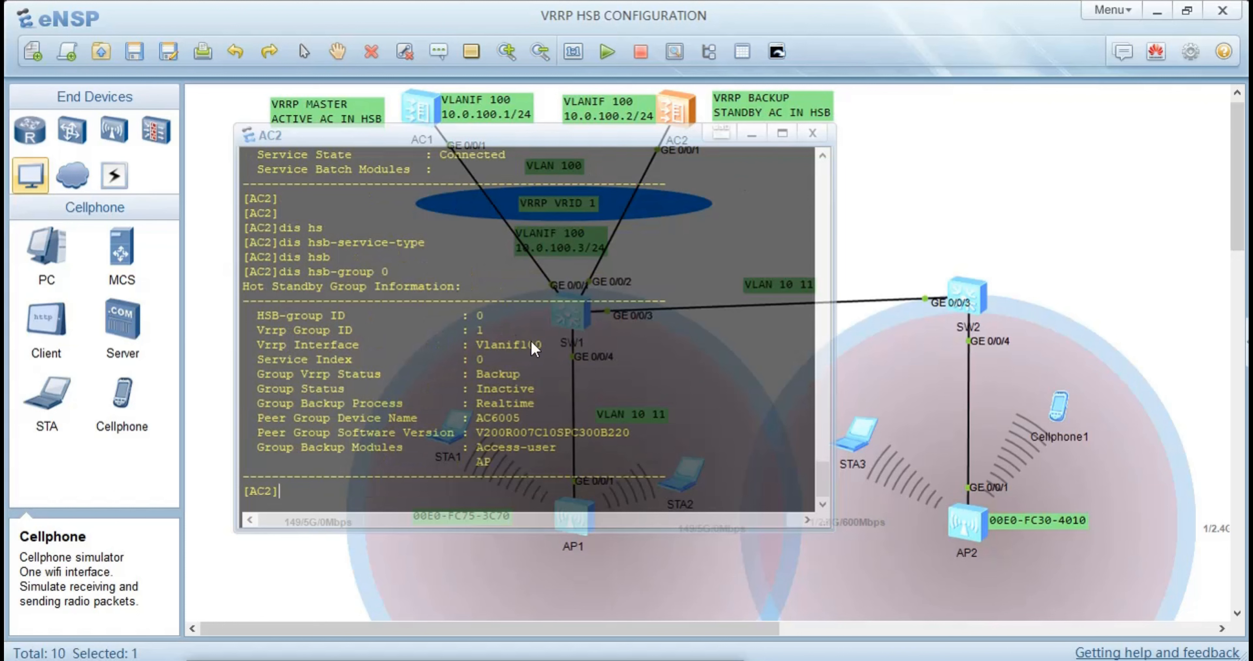
# Examine AC2's HSB group output for its VRRP interface, VRRP and group status, backup process and backup modules, and leave its console
pyautogui.moveTo(542, 346); pyautogui.dragTo(436, 340)
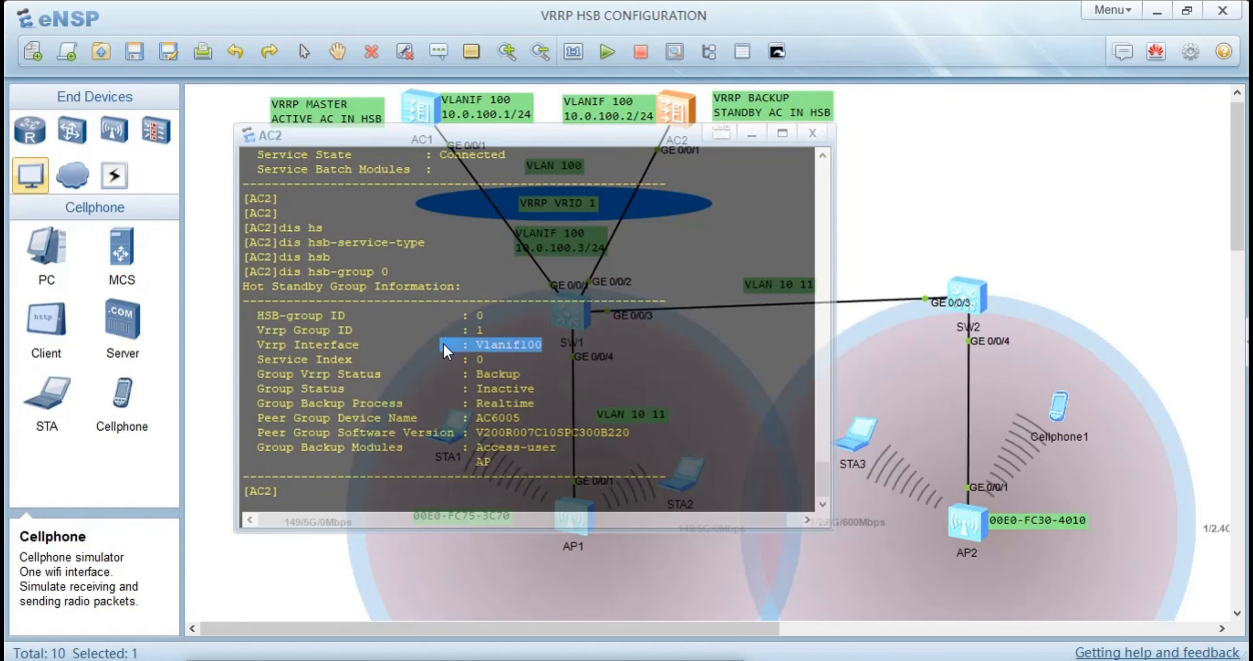
pyautogui.click(532, 372)
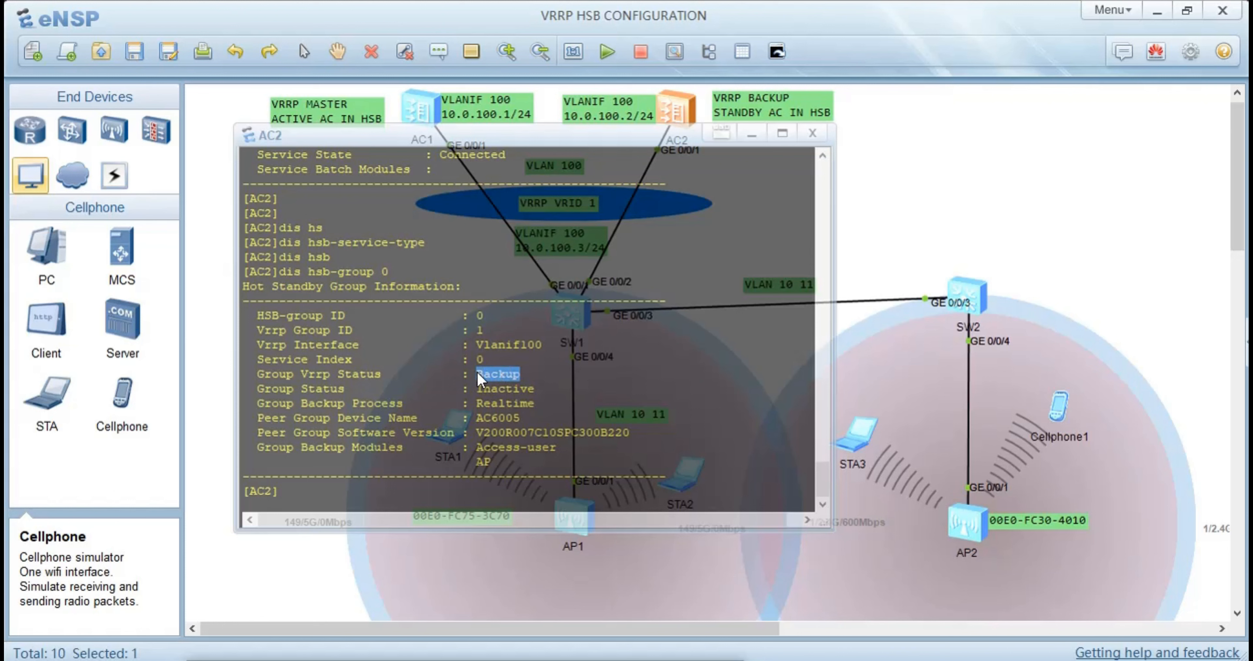
pyautogui.moveTo(539, 389); pyautogui.dragTo(465, 388)
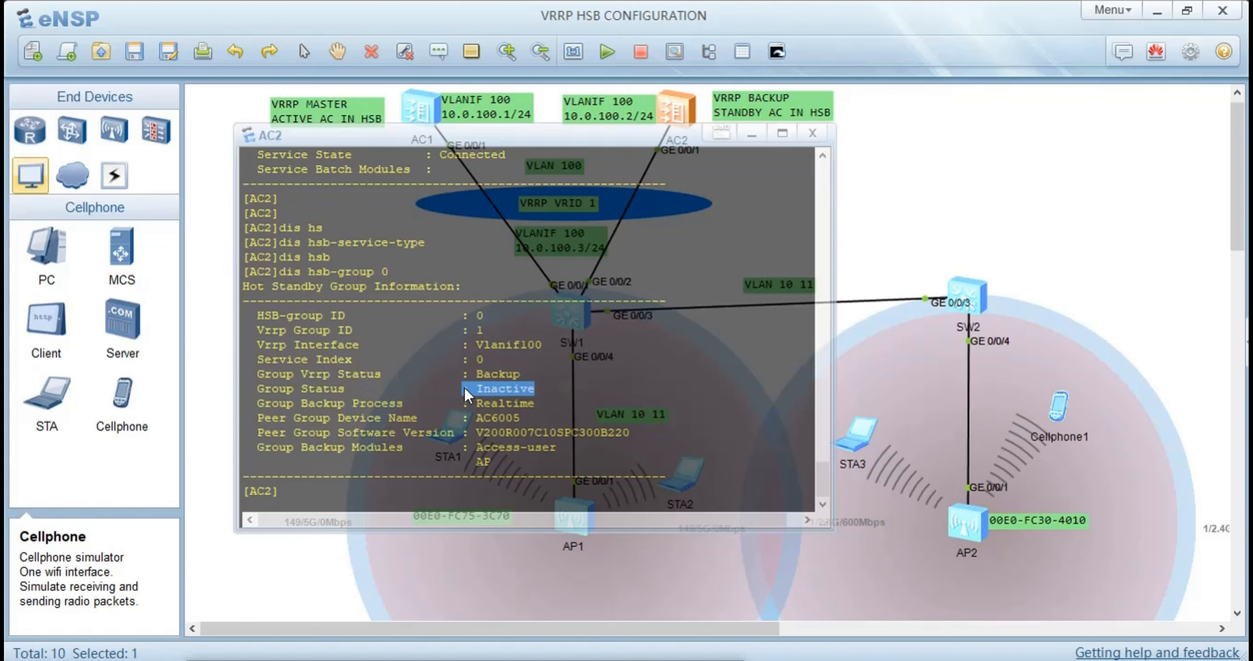
pyautogui.moveTo(534, 404); pyautogui.dragTo(455, 405)
pyautogui.moveTo(491, 461); pyautogui.dragTo(471, 462)
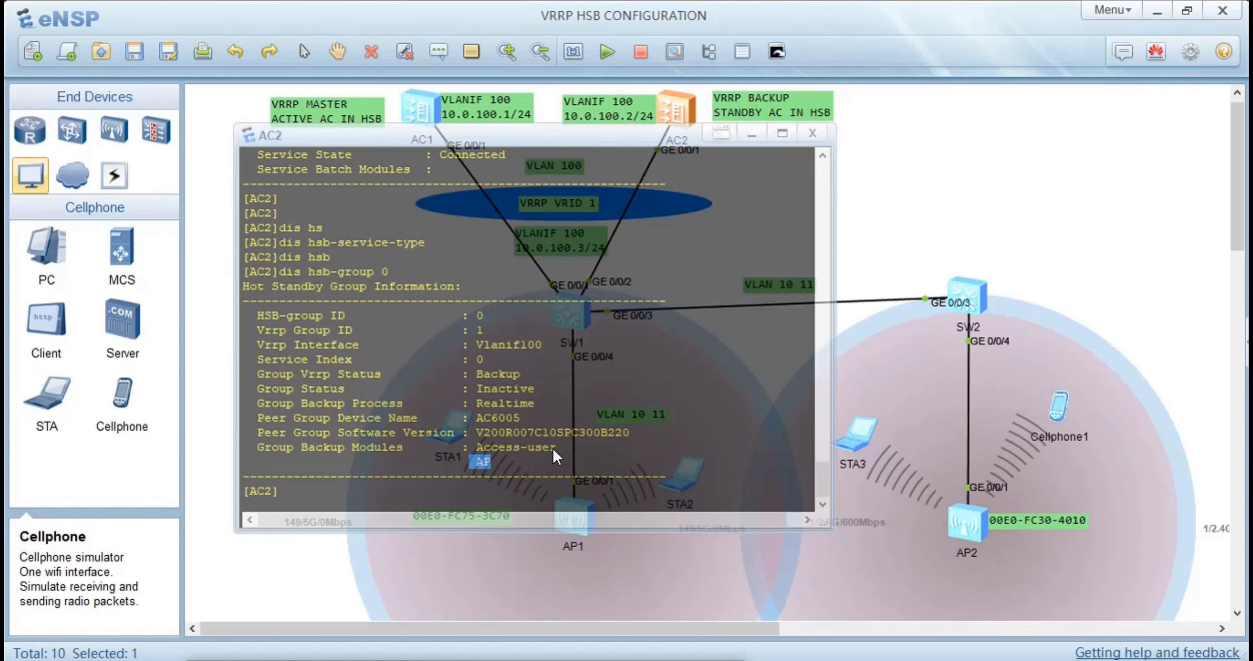
pyautogui.moveTo(556, 448); pyautogui.dragTo(469, 448)
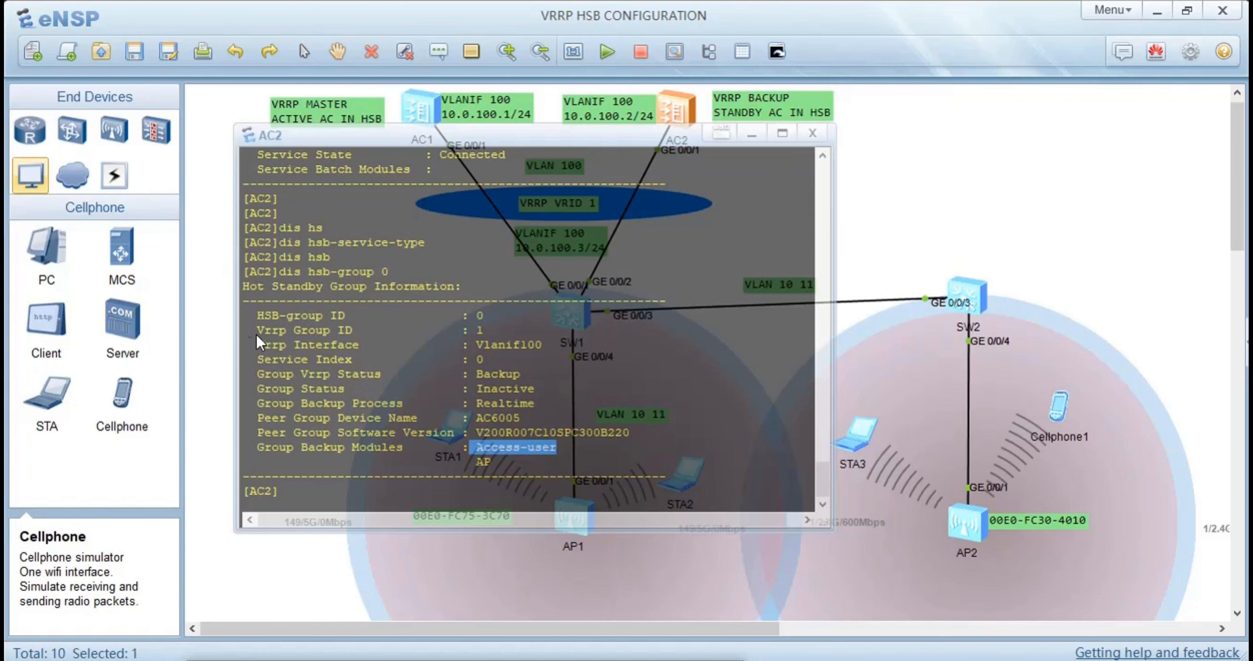
pyautogui.click(229, 257)
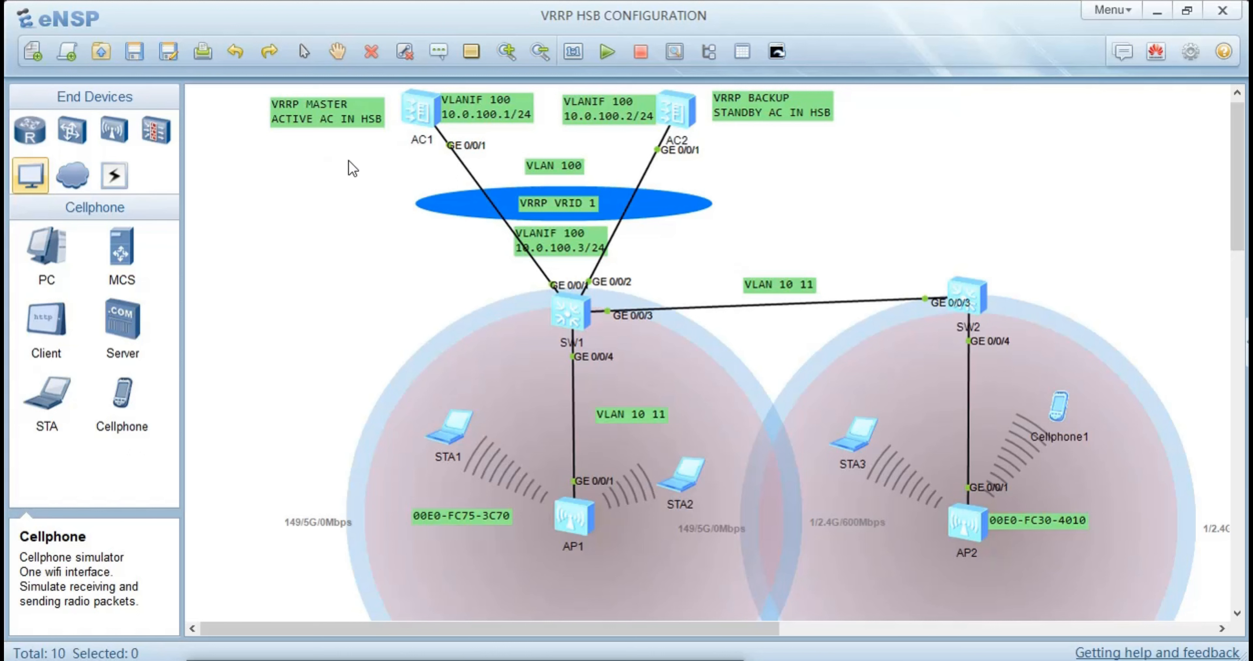
# List all access points registered on AC2 with the dis ap all command and leave its console
pyautogui.doubleClick(686, 102)
pyautogui.press('Return')
pyautogui.press('Return')
pyautogui.press('Return')
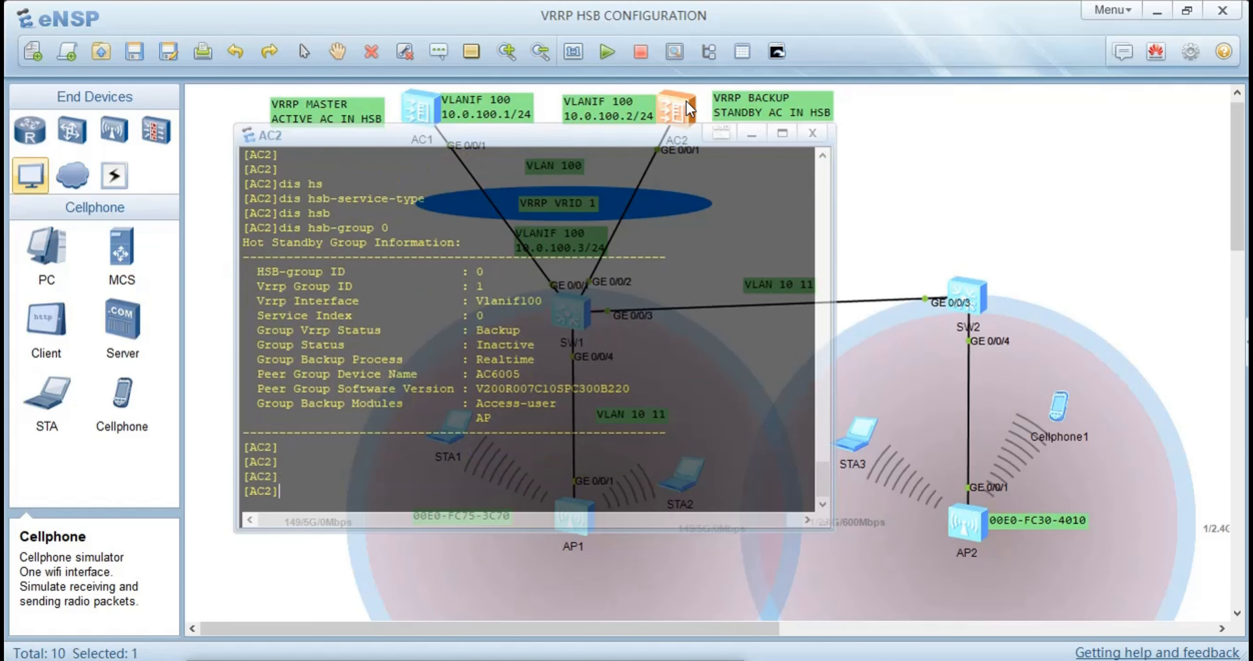
pyautogui.write('dis ap all')
pyautogui.press('Return')
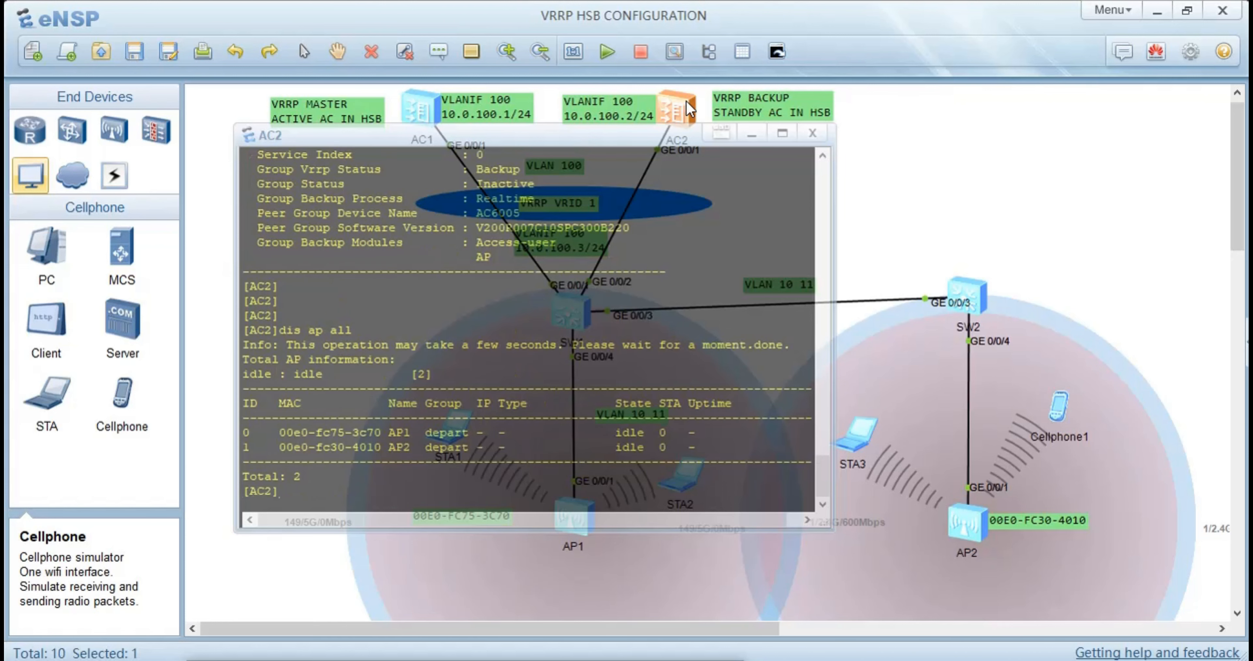
pyautogui.click(222, 205)
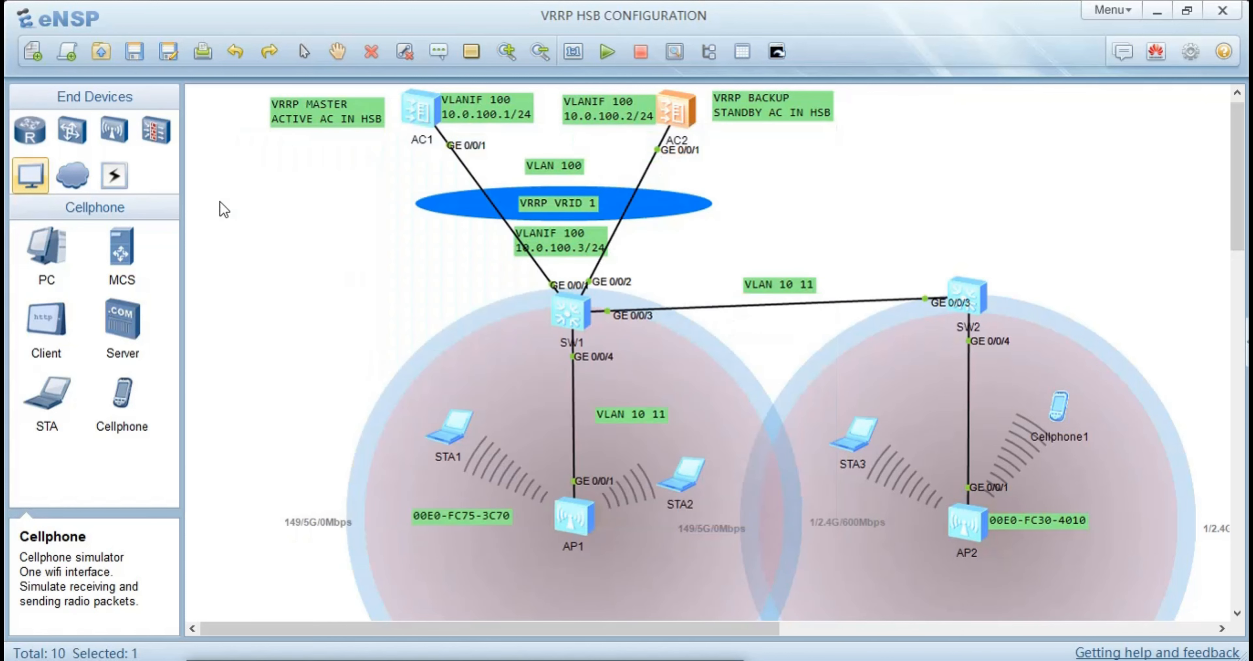
# Return to AC2's console and enter its WLAN configuration view with the wlan command
pyautogui.doubleClick(674, 111)
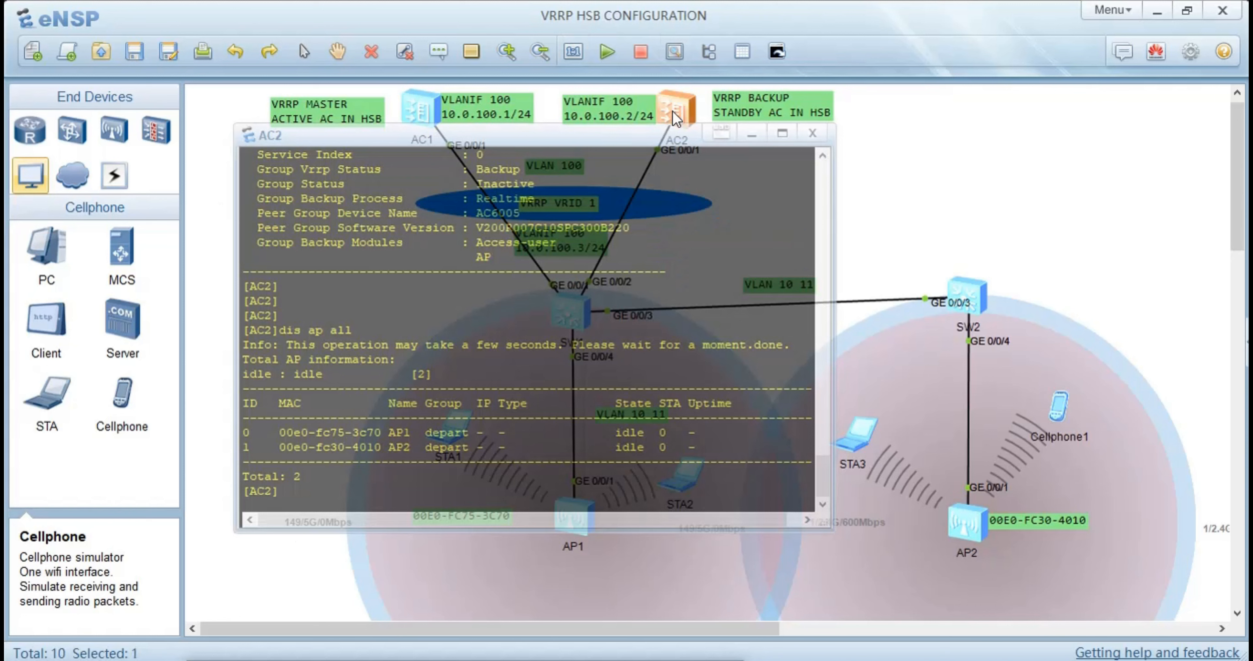
pyautogui.write('wla')
pyautogui.press('Tab')
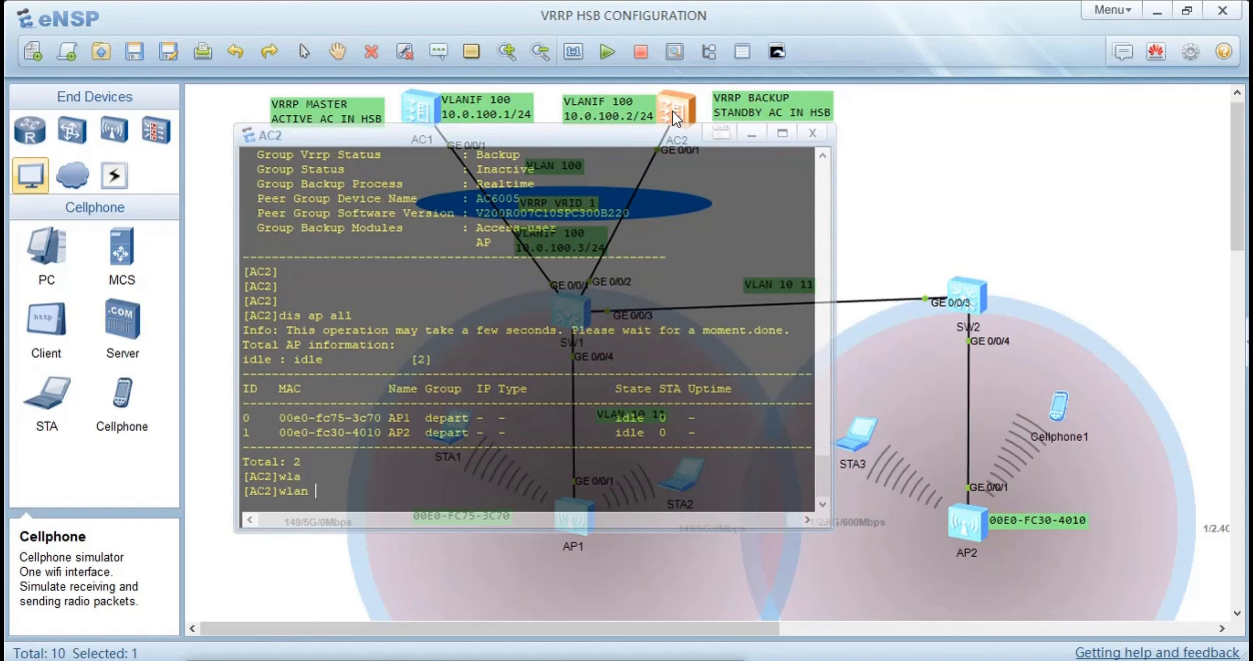
pyautogui.press('Return')
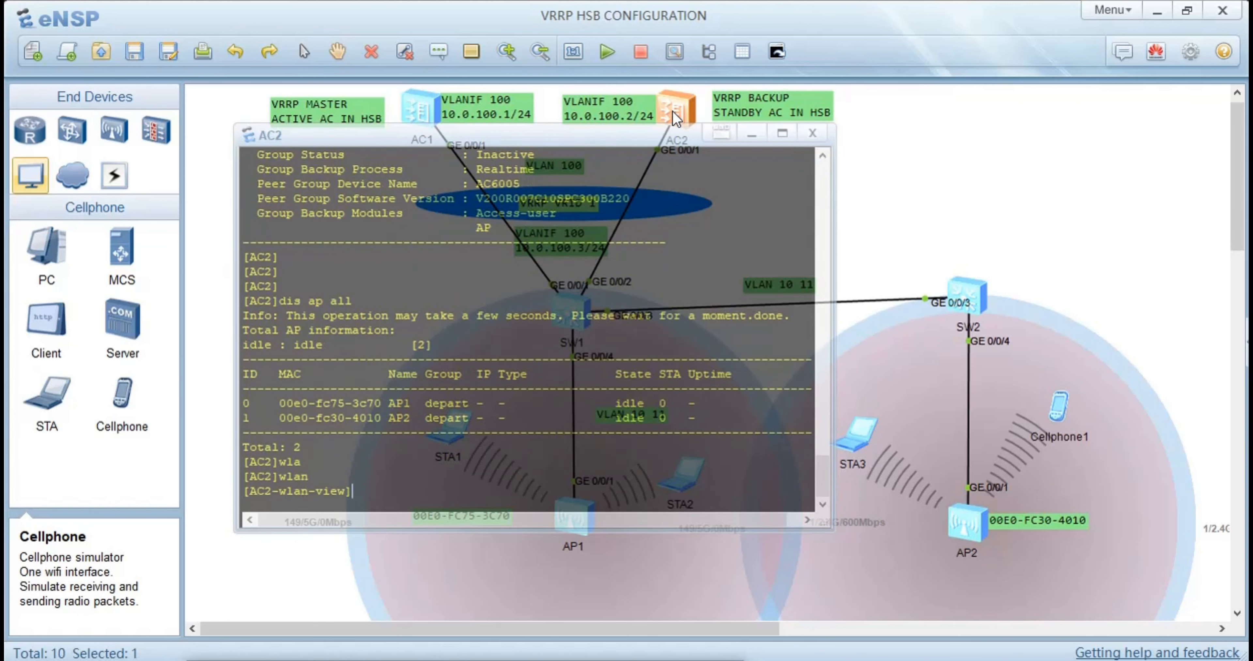
# Try to create a WLAN security profile on AC2 with the name depart 1
pyautogui.write('seq')
pyautogui.press('Tab')
pyautogui.press('BackSpace')
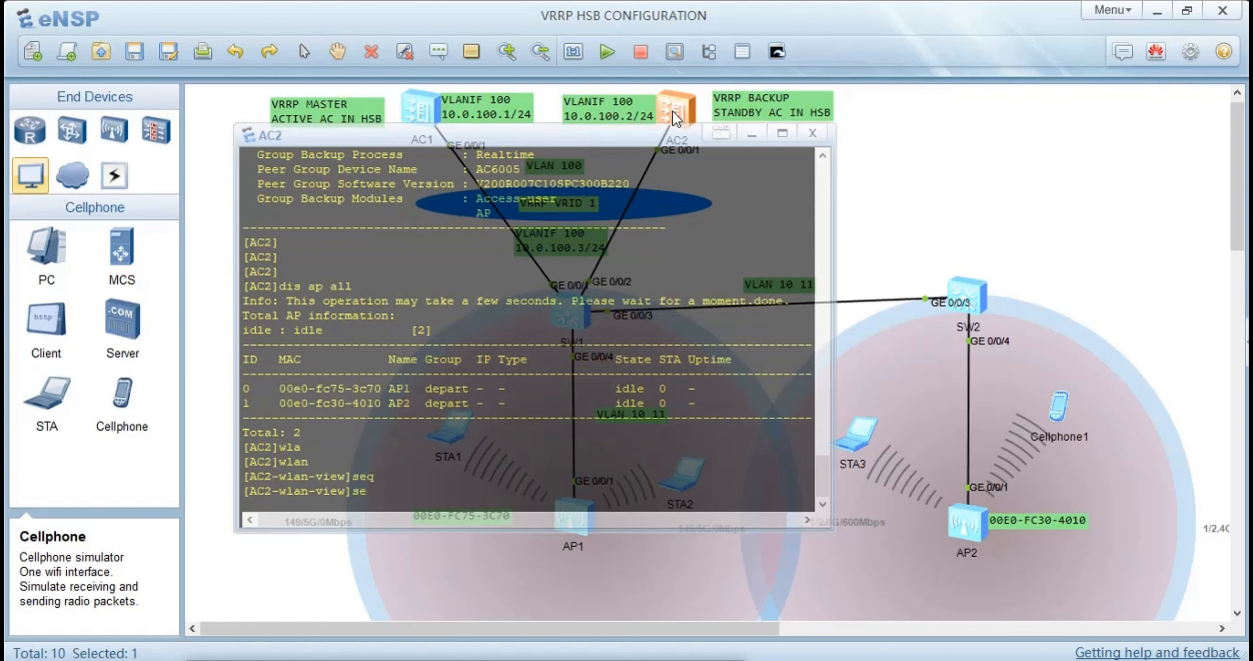
pyautogui.press('Tab')
pyautogui.write('na')
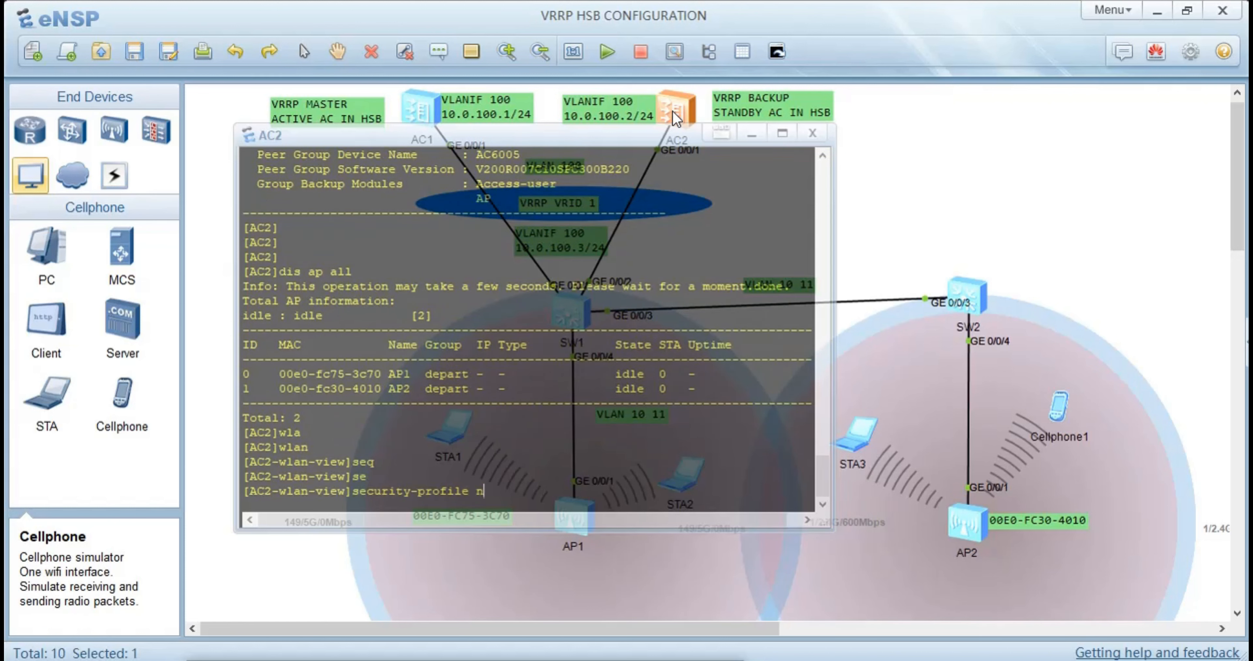
pyautogui.press('Tab')
pyautogui.write('dep')
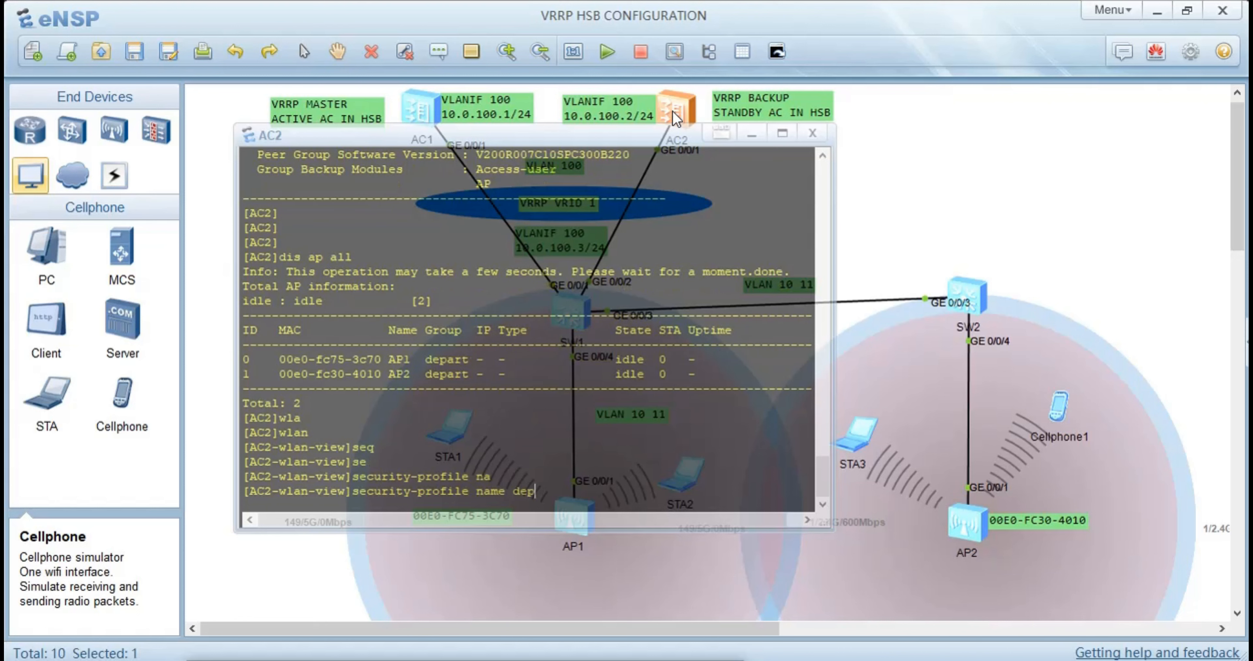
pyautogui.write('art 1')
pyautogui.press('Return')
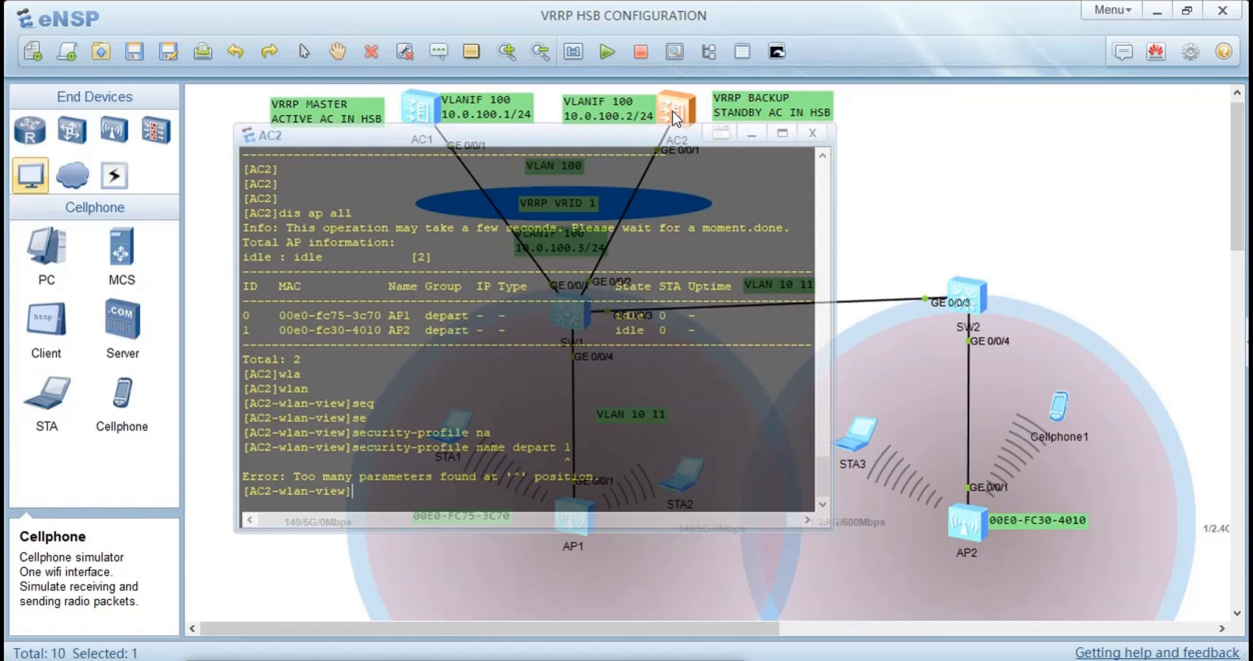
# Correct the previous security-profile command on AC2 so that it creates the profile under the name depart
pyautogui.press('Up')
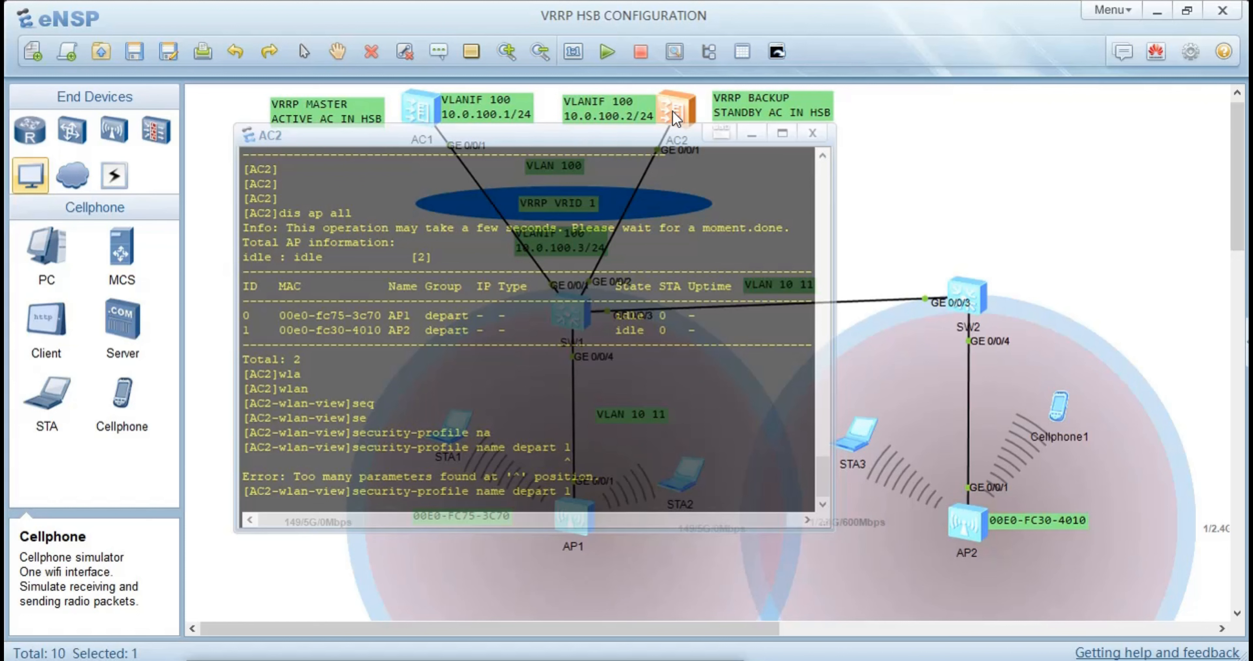
pyautogui.press('BackSpace')
pyautogui.press('Return')
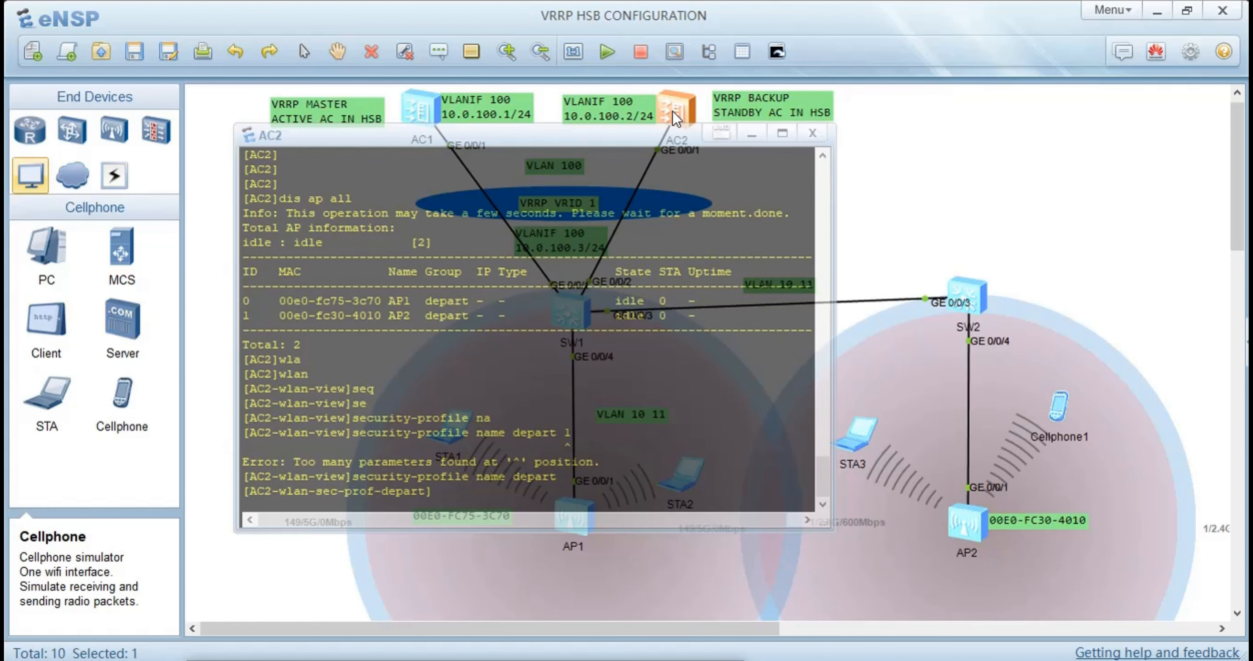
# Set the depart security profile to WPA2 PSK with AES encryption, entering the Wi-Fi pass-phrase, and return to the WLAN view
pyautogui.write('se')
pyautogui.press('Tab')
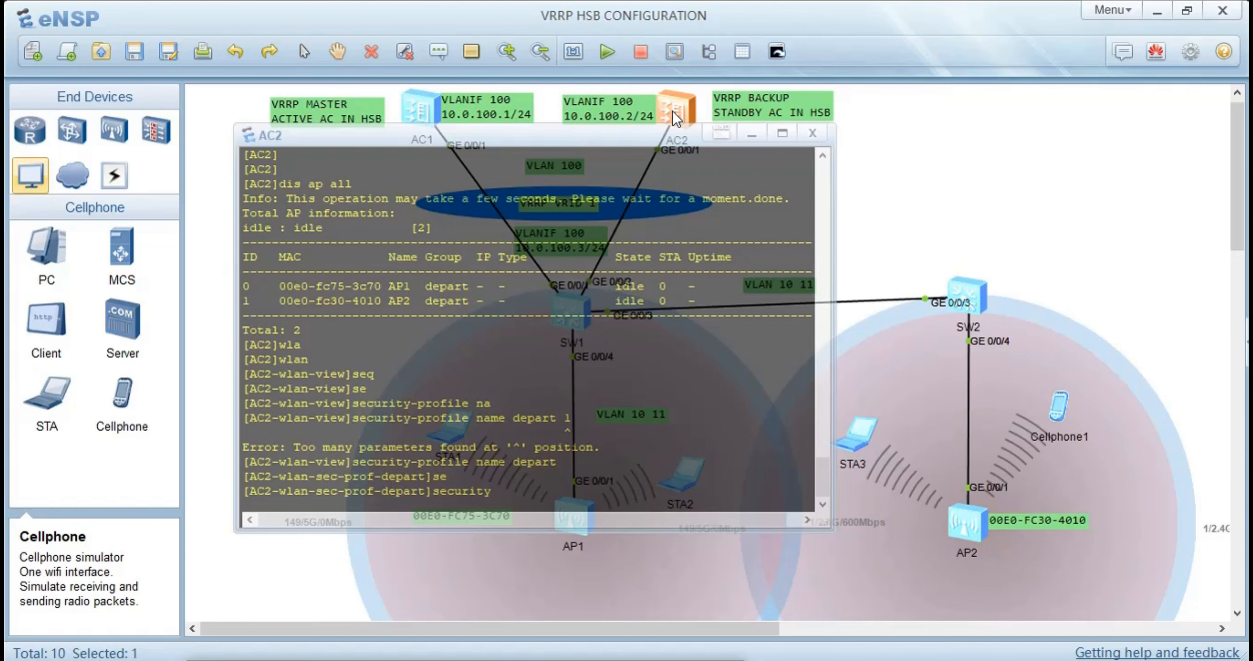
pyautogui.write('w')
pyautogui.press('Tab')
pyautogui.press('Tab')
pyautogui.press('Tab')
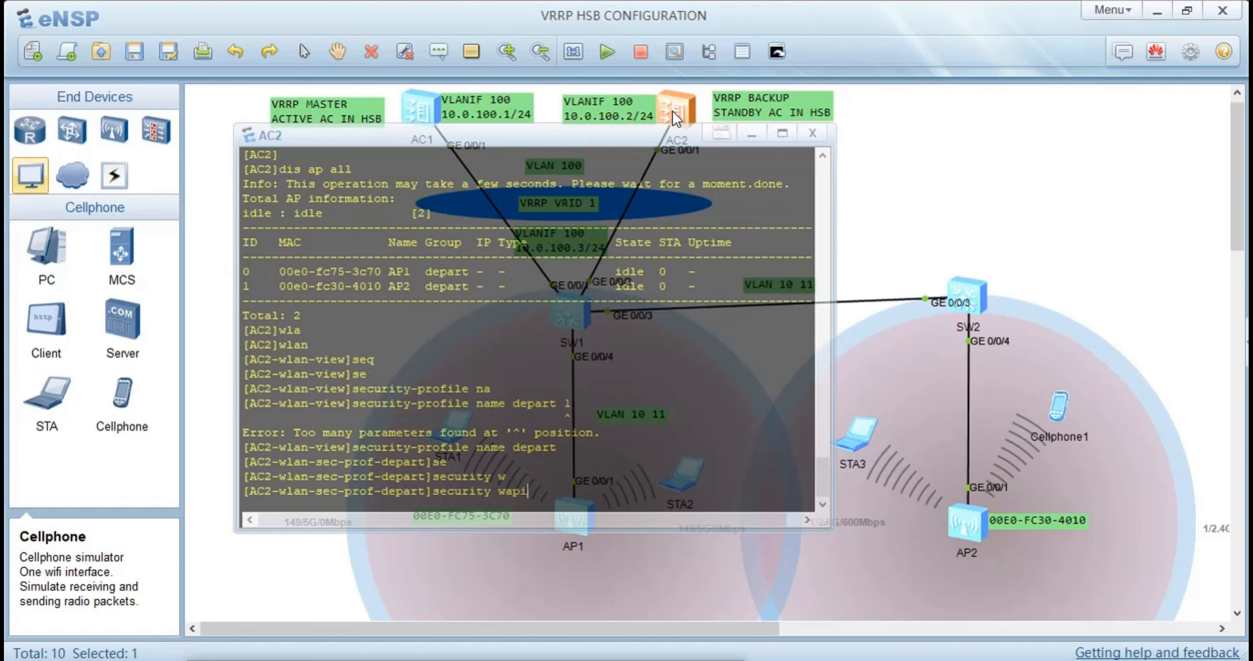
pyautogui.press('Tab')
pyautogui.press('Tab')
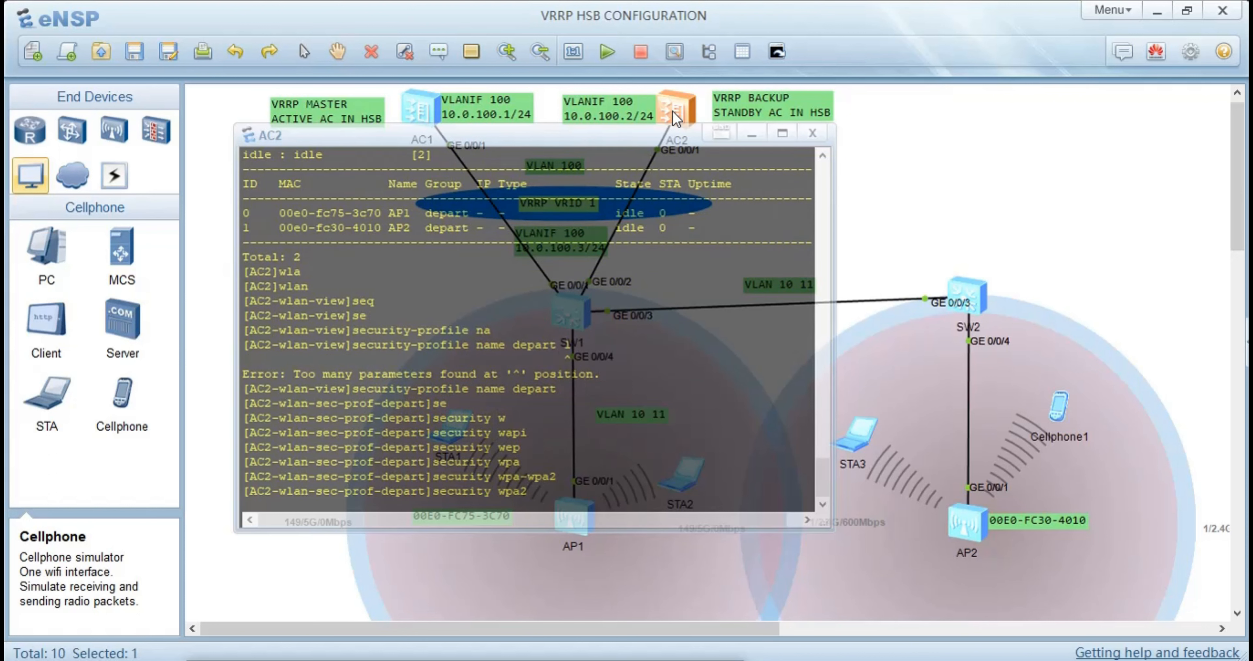
pyautogui.write('p')
pyautogui.press('Tab')
pyautogui.write('pas')
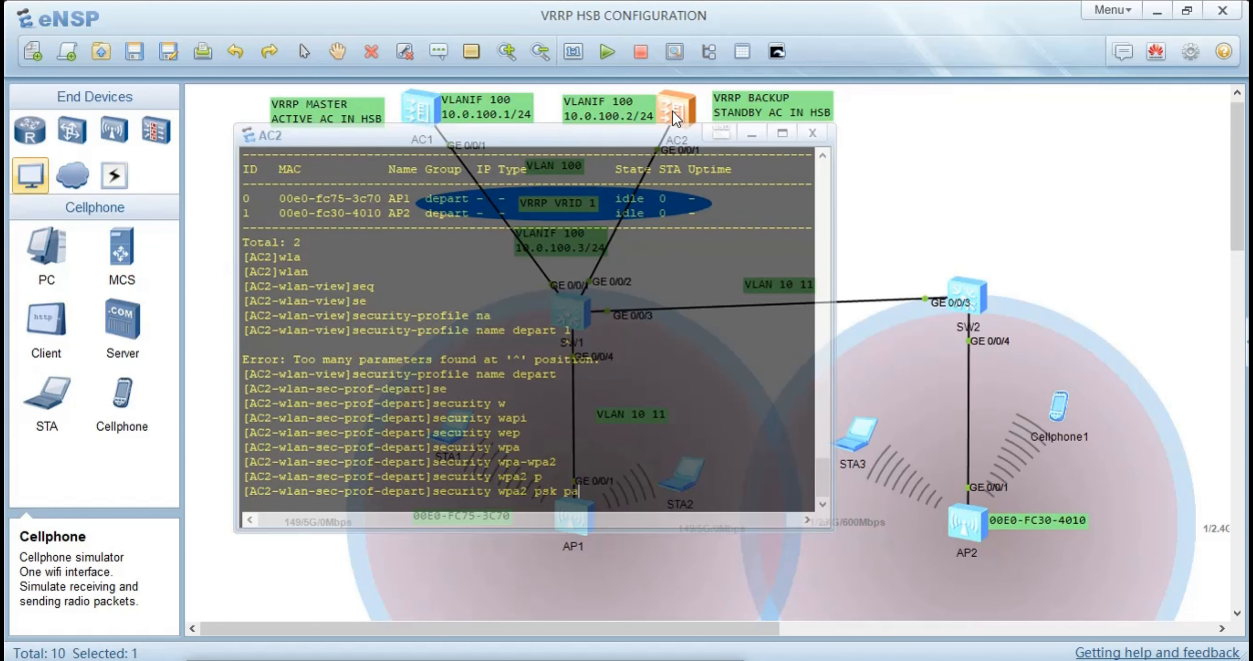
pyautogui.press('Tab')
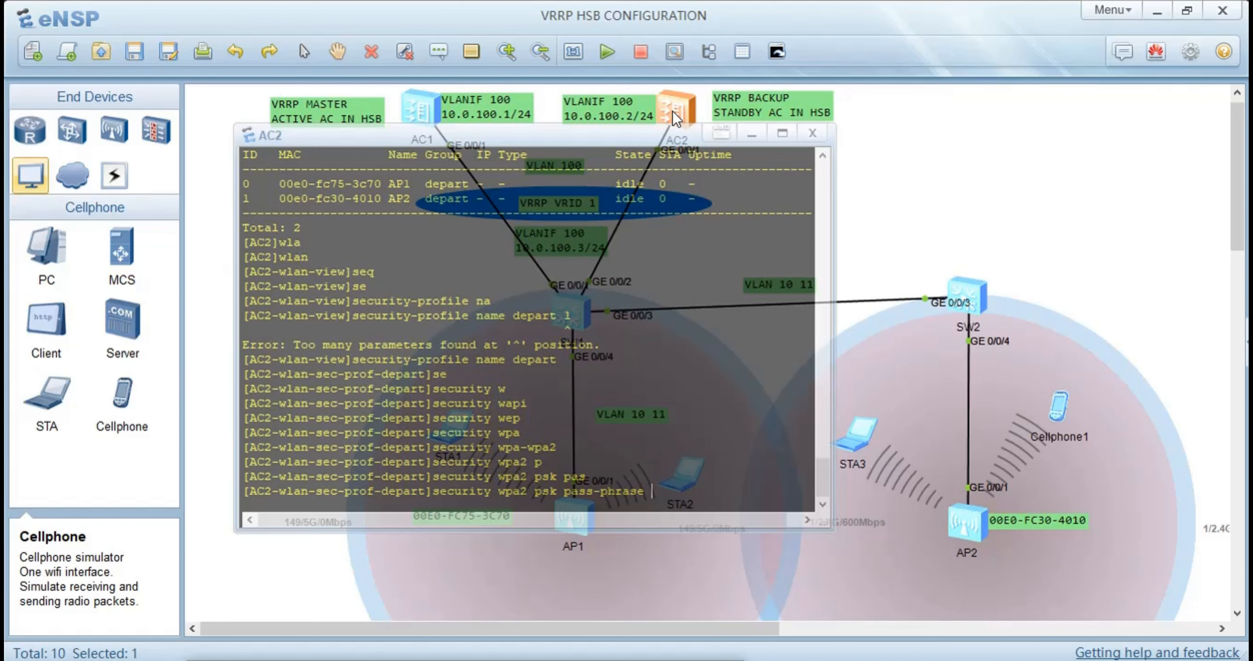
pyautogui.write('hu')
pyautogui.write('ae')
pyautogui.write('we')
pyautogui.write('i123')
pyautogui.write(' a')
pyautogui.press('Tab')
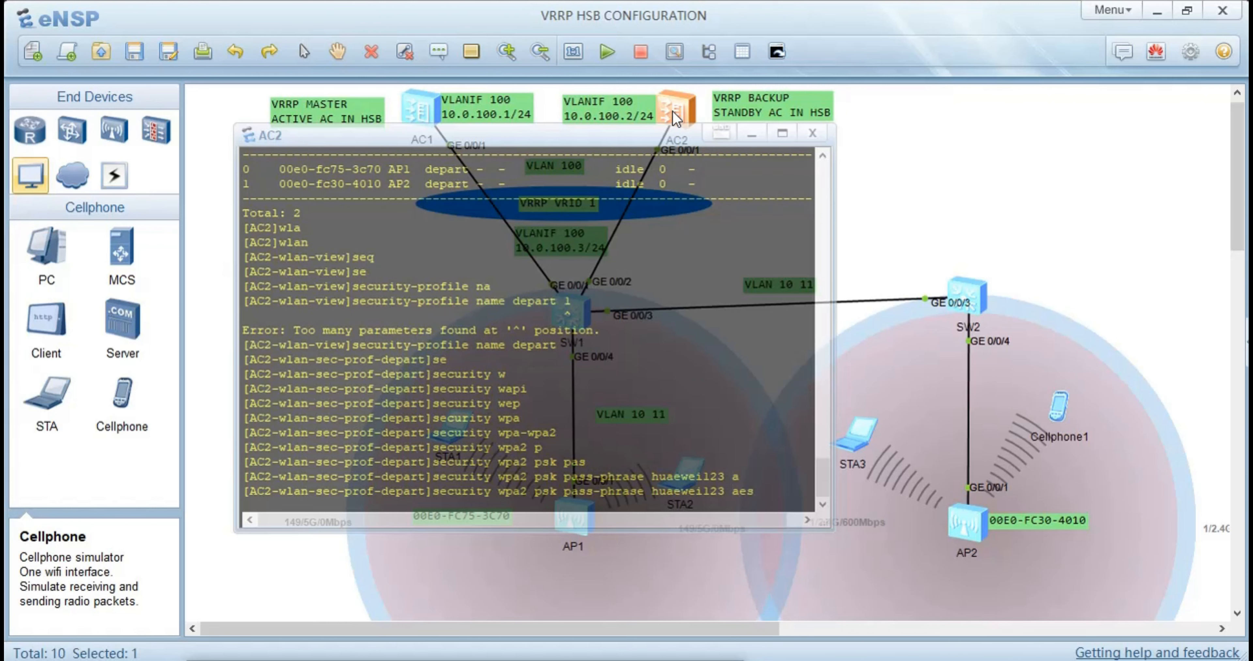
pyautogui.press('Return')
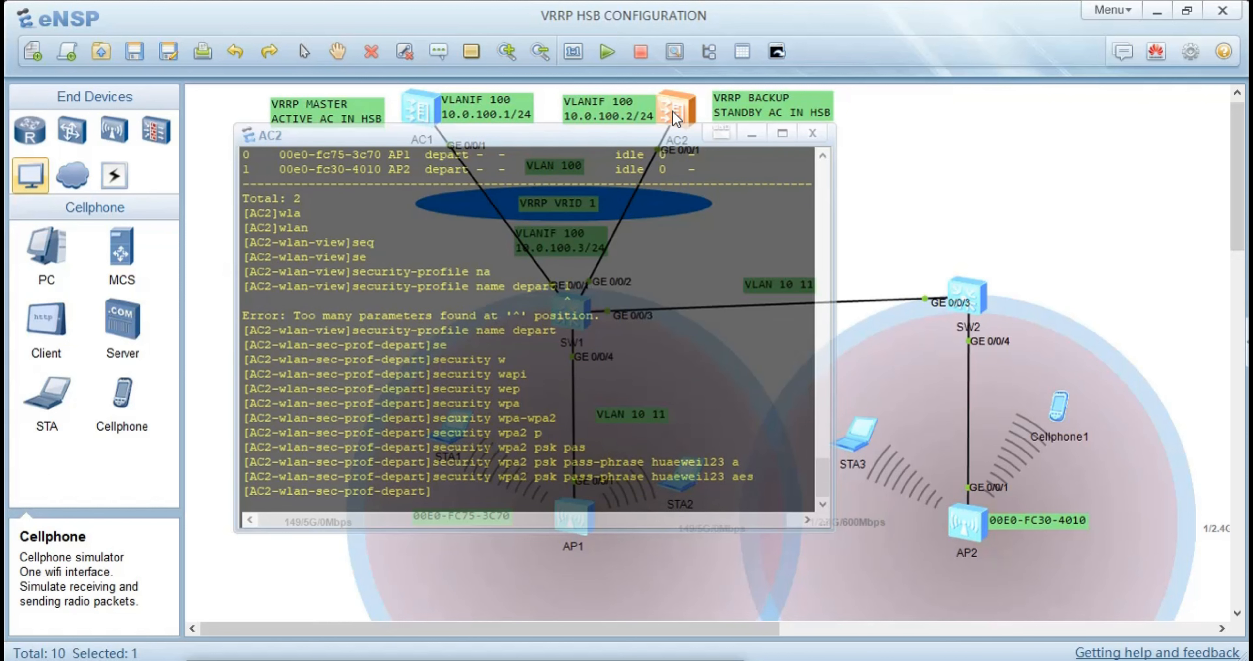
pyautogui.write('qu')
pyautogui.press('Return')
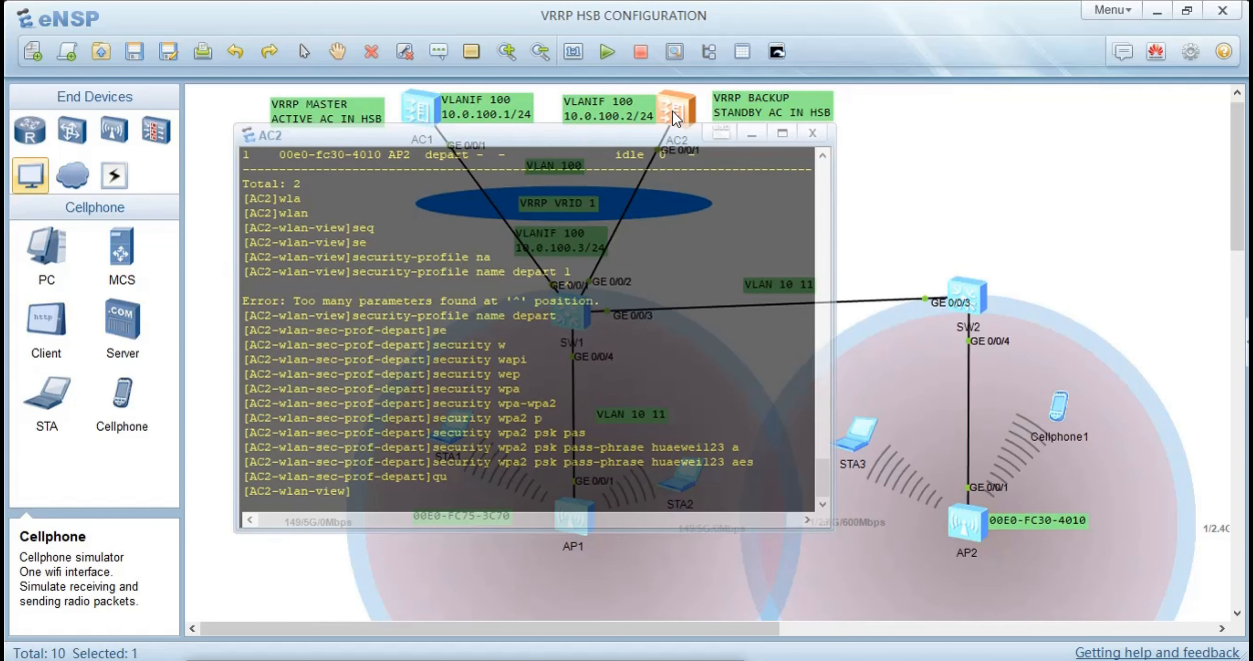
# Create an SSID profile named depart in AC2's WLAN view with the ssid-profile name command
pyautogui.write('ss')
pyautogui.press('Tab')
pyautogui.write('na')
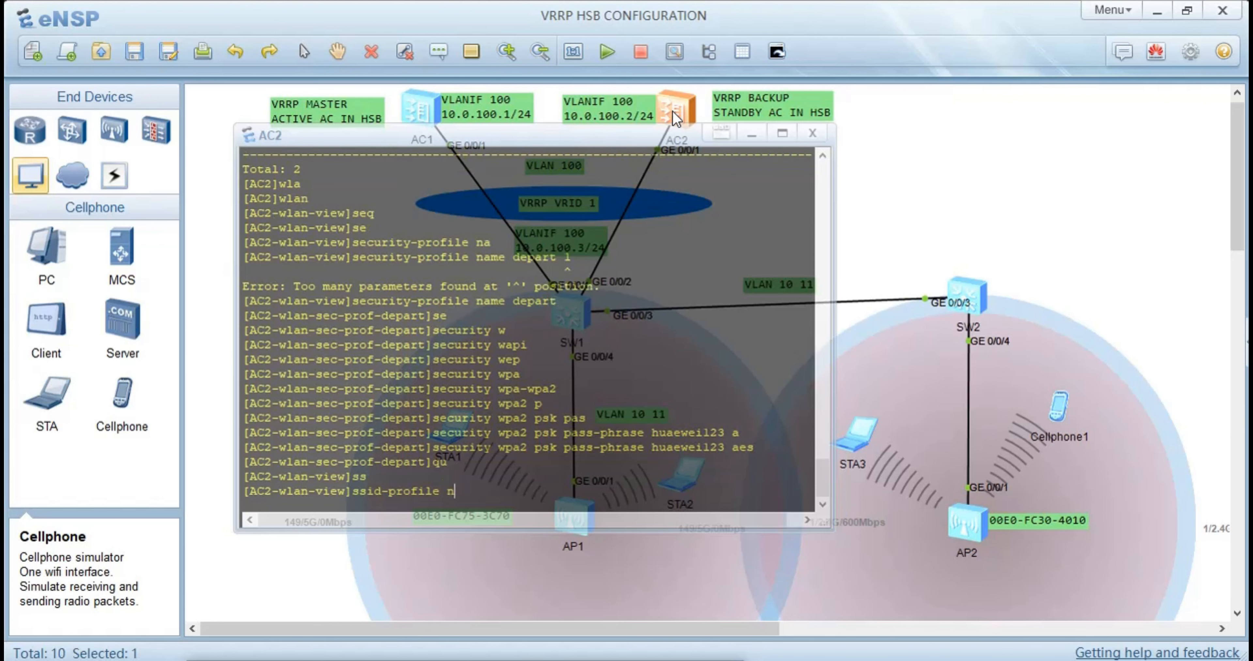
pyautogui.press('Tab')
pyautogui.write('depart')
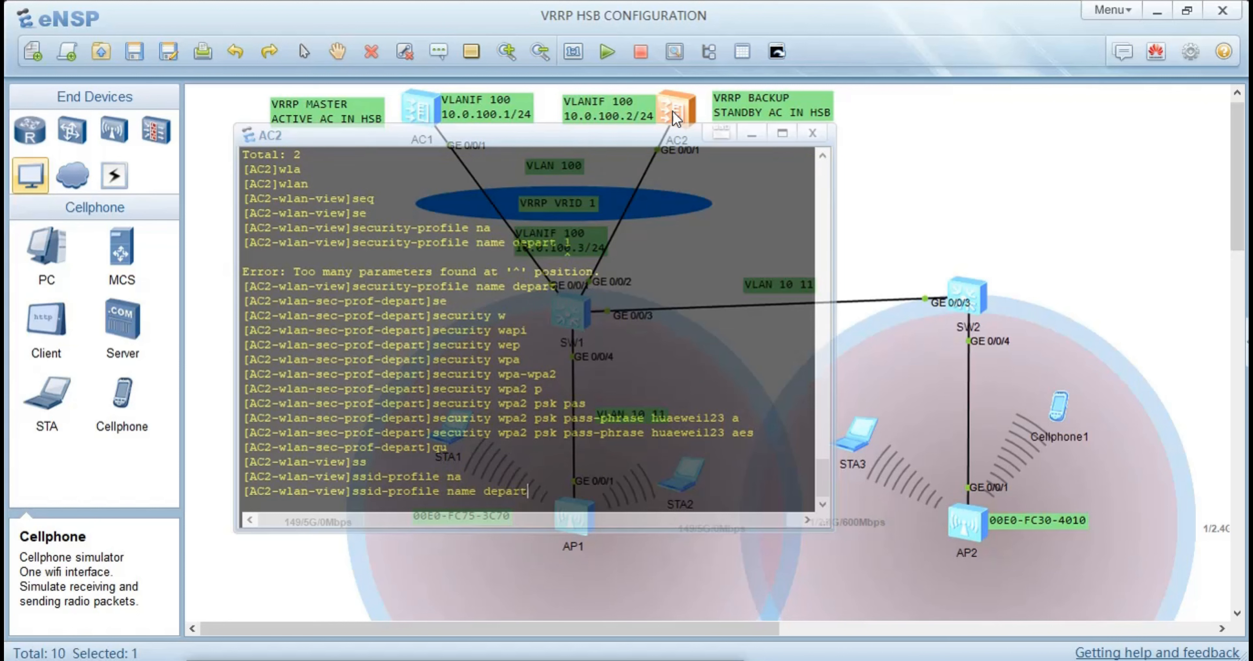
pyautogui.press('Return')
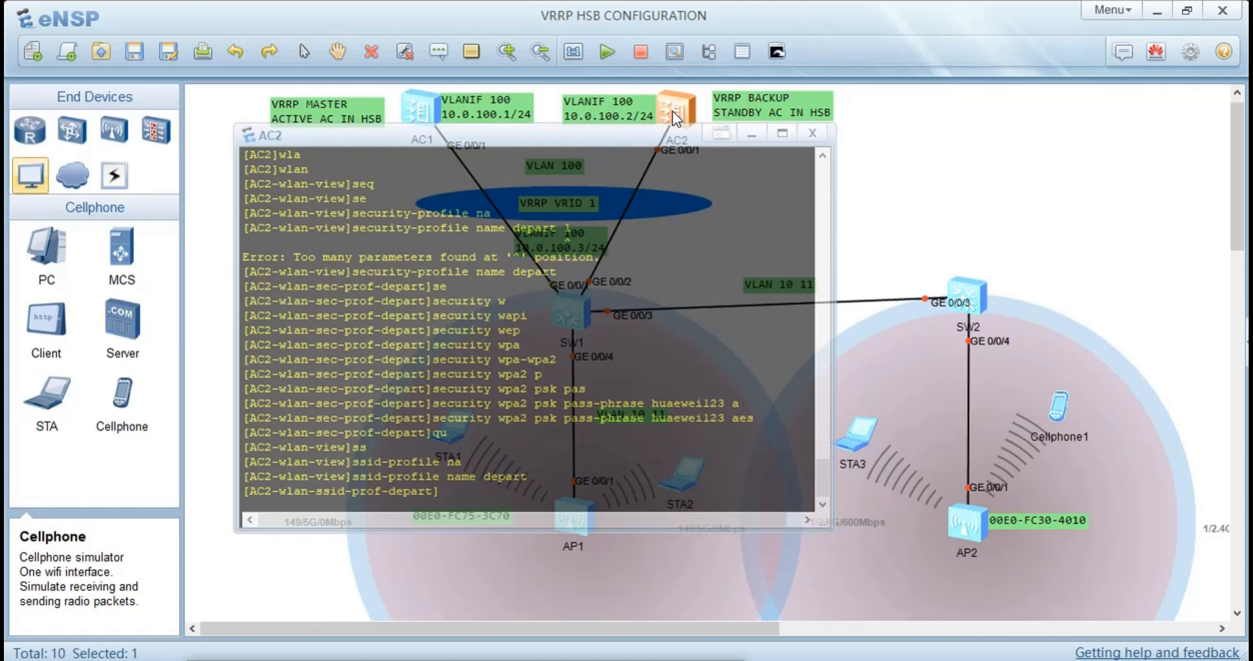
# Set the SSID of the depart SSID profile on AC2 to HSB and return to the WLAN view
pyautogui.write('se')
pyautogui.press('BackSpace')
pyautogui.write('ss')
pyautogui.press('Tab')
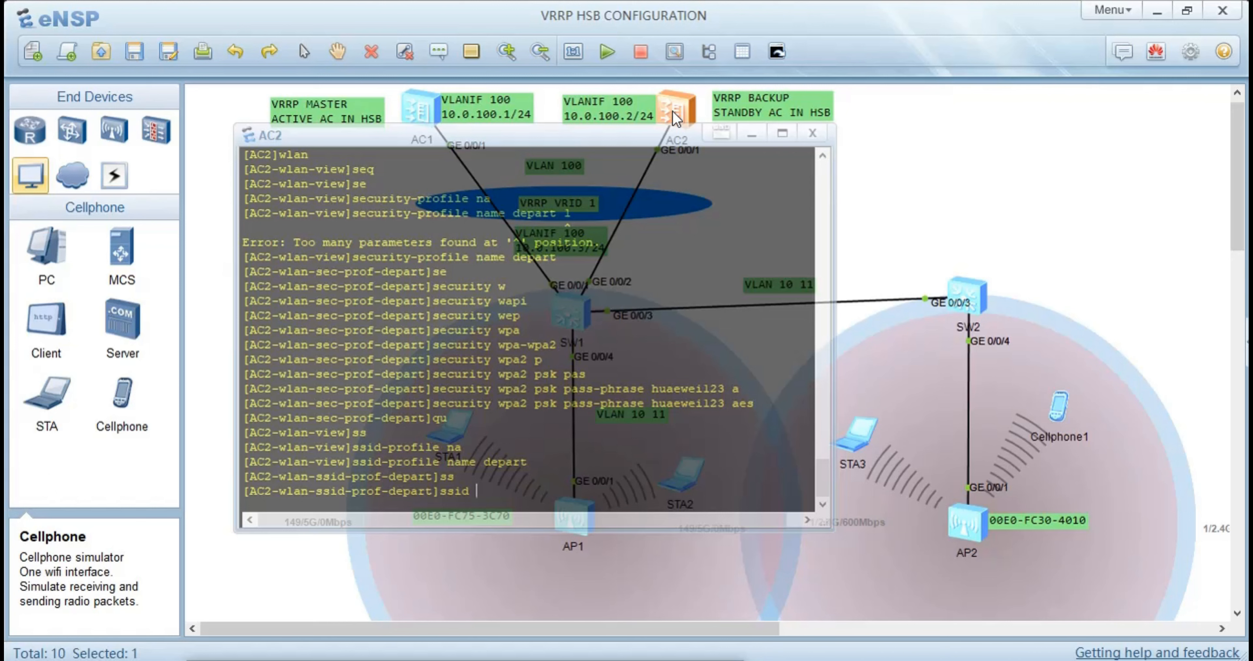
pyautogui.write('HSB')
pyautogui.press('Return')
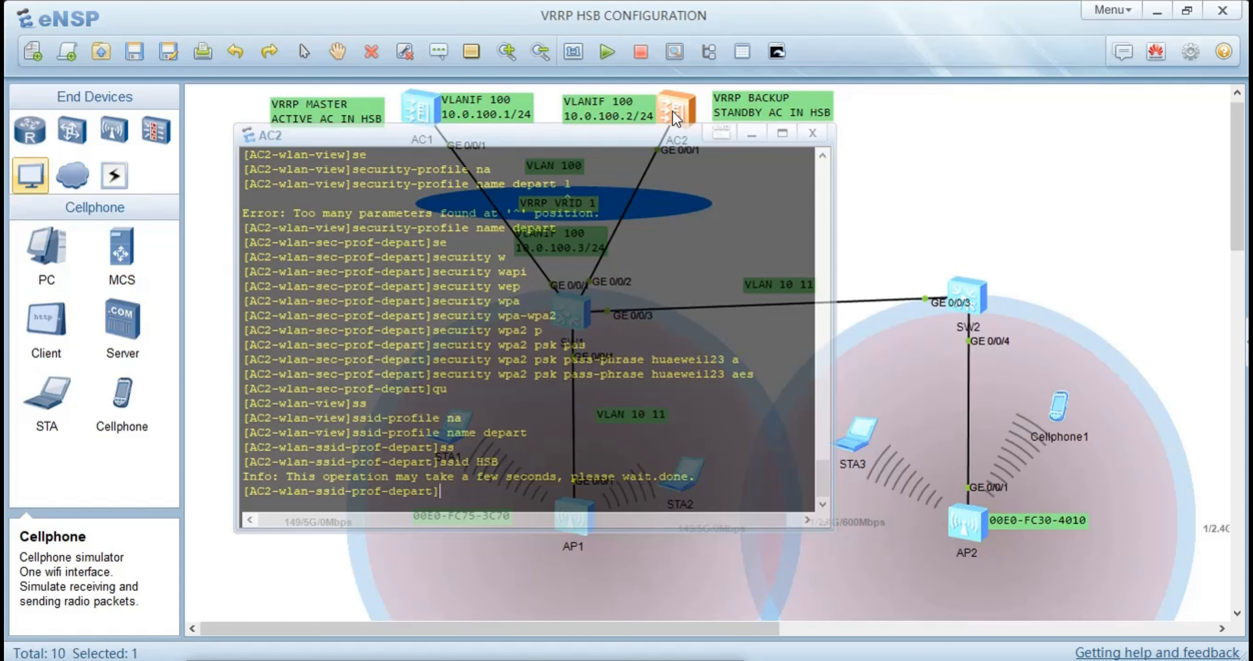
pyautogui.write('v')
pyautogui.press('BackSpace')
pyautogui.write('qu')
pyautogui.press('Return')
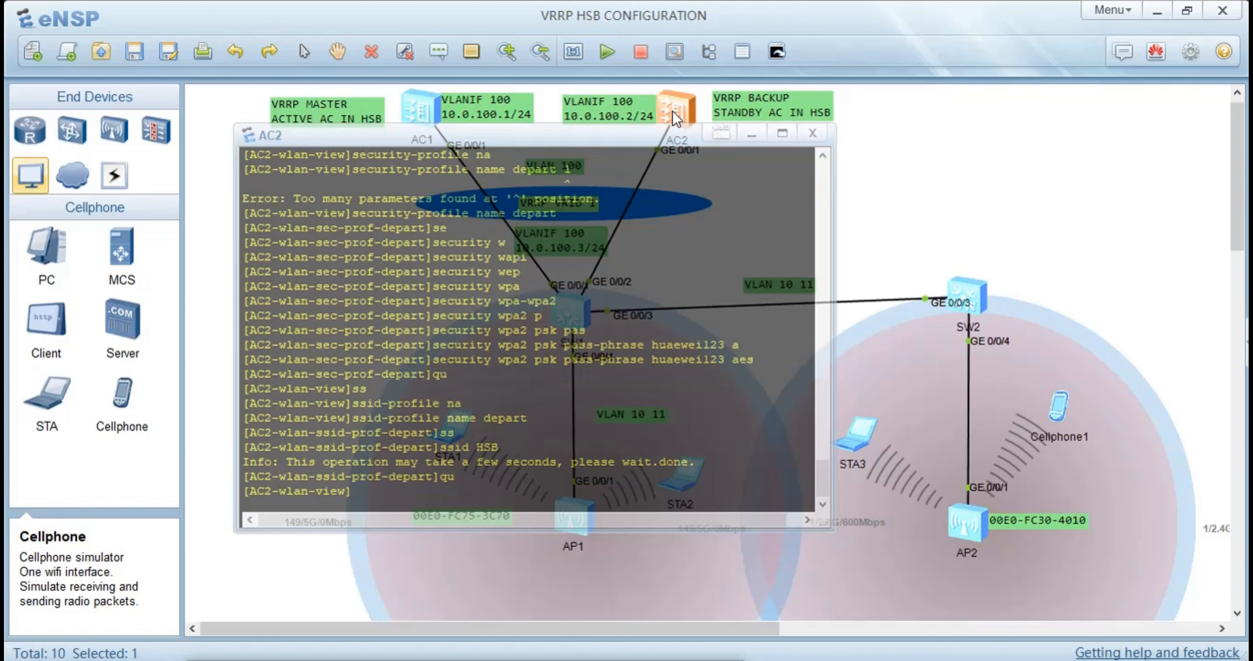
# Create a VAP profile named depart in AC2's WLAN view
pyautogui.write('va')
pyautogui.press('Tab')
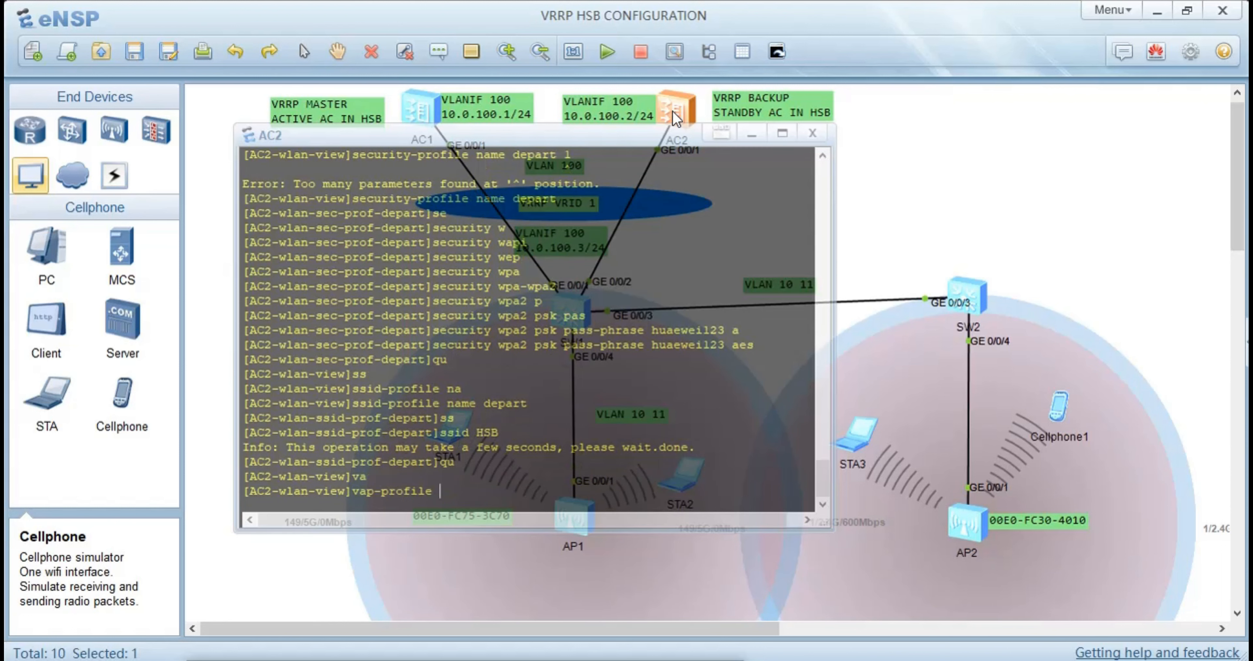
pyautogui.write('b')
pyautogui.write('na')
pyautogui.press('Tab')
pyautogui.write('d')
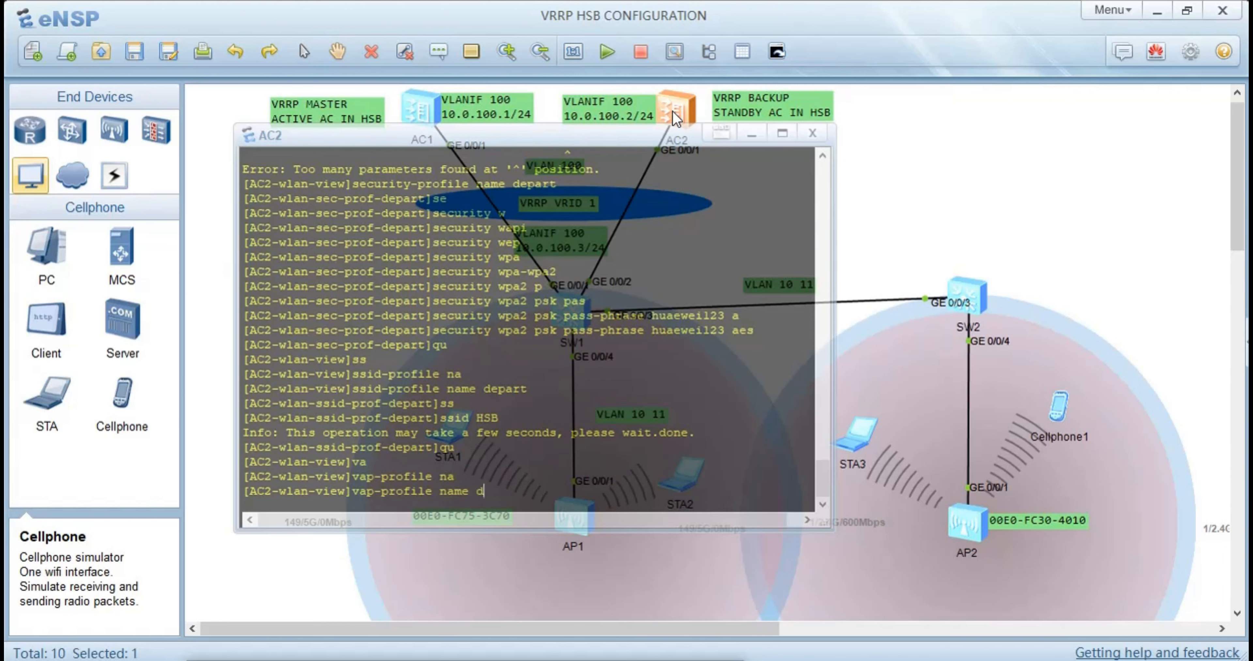
pyautogui.write('epart')
pyautogui.press('Return')
# Set the forwarding mode of the depart VAP profile to direct-forward
pyautogui.write('f')
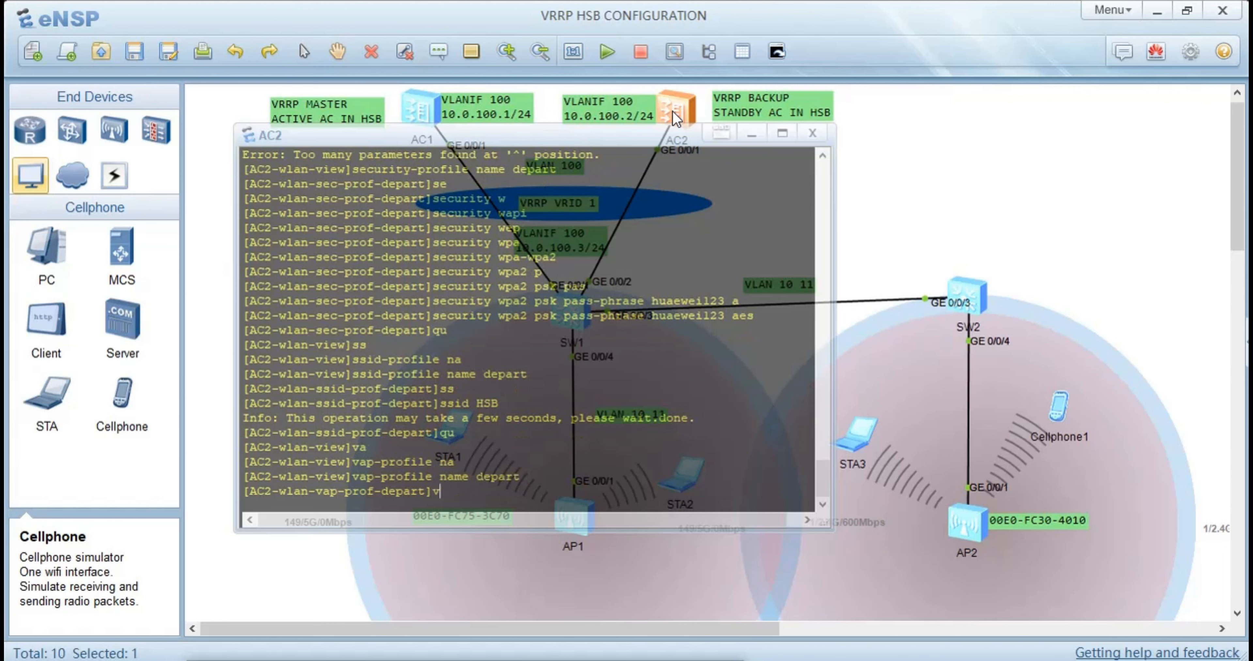
pyautogui.write('o')
pyautogui.press('Tab')
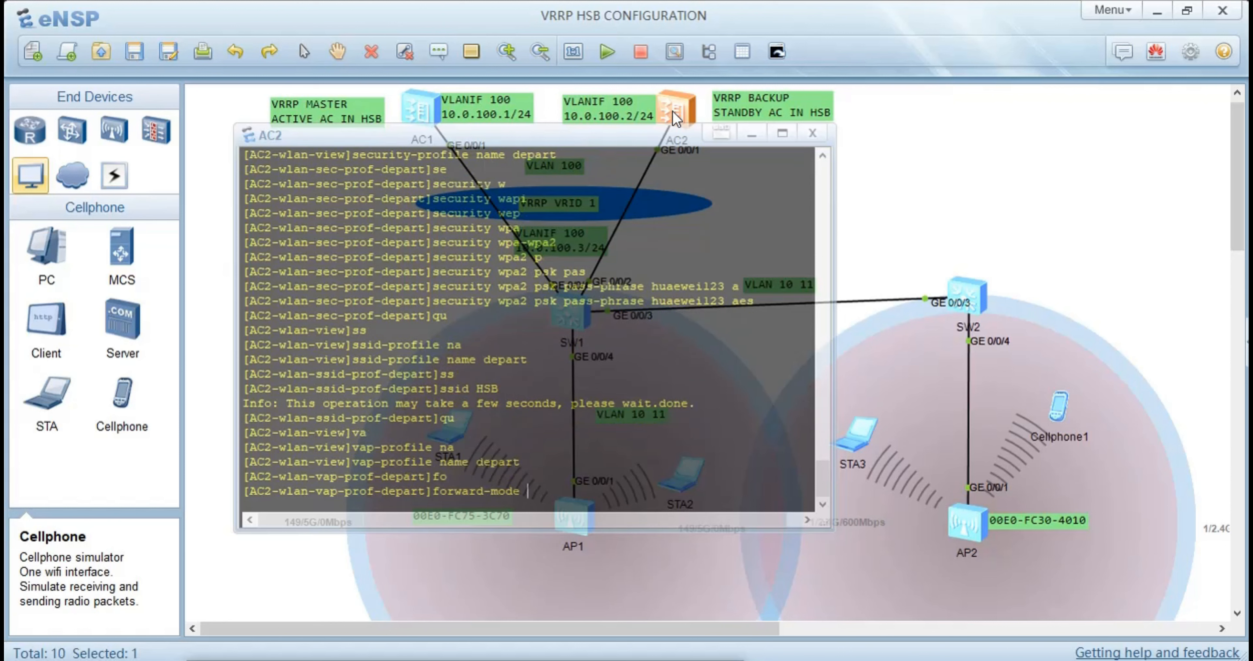
pyautogui.write('d')
pyautogui.press('Tab')
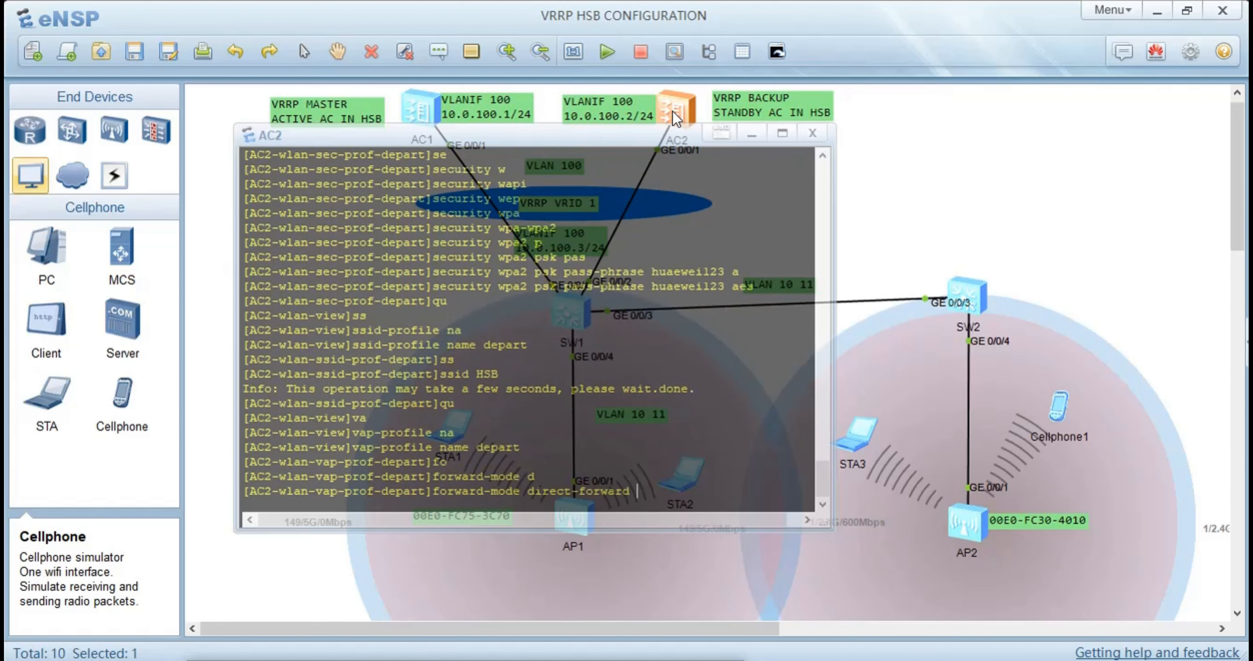
pyautogui.press('Return')
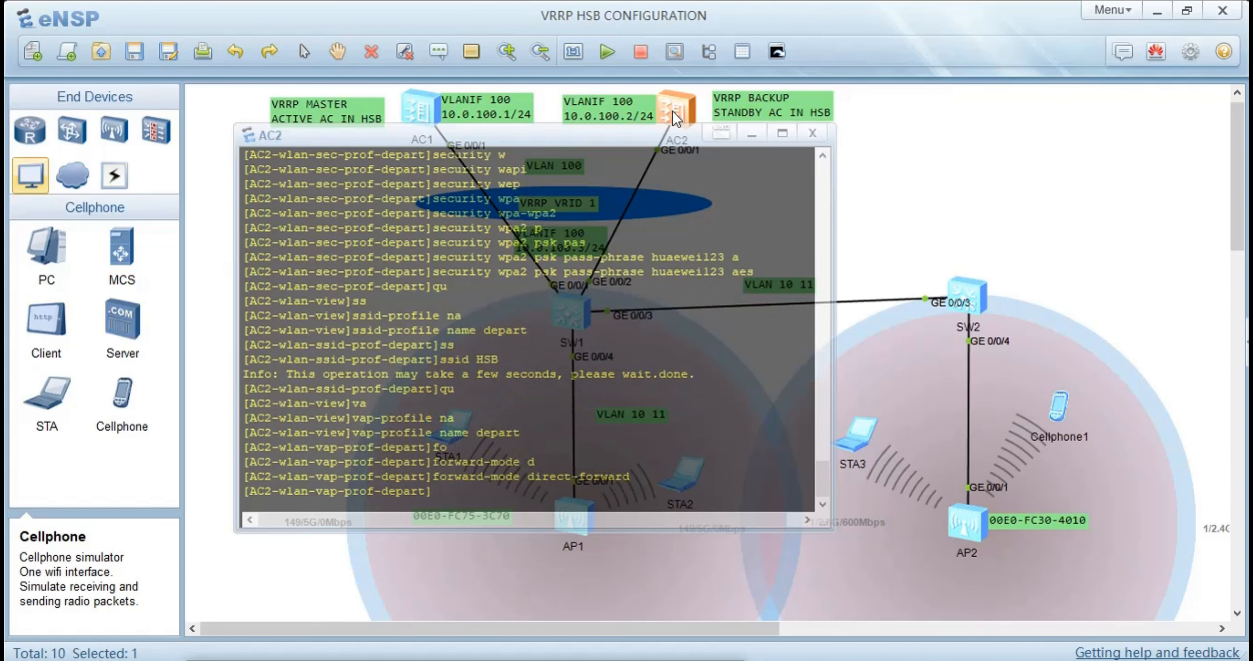
# Assign service VLAN ID 11 to the depart VAP profile
pyautogui.write('ser')
pyautogui.press('Tab')
pyautogui.press('Tab')
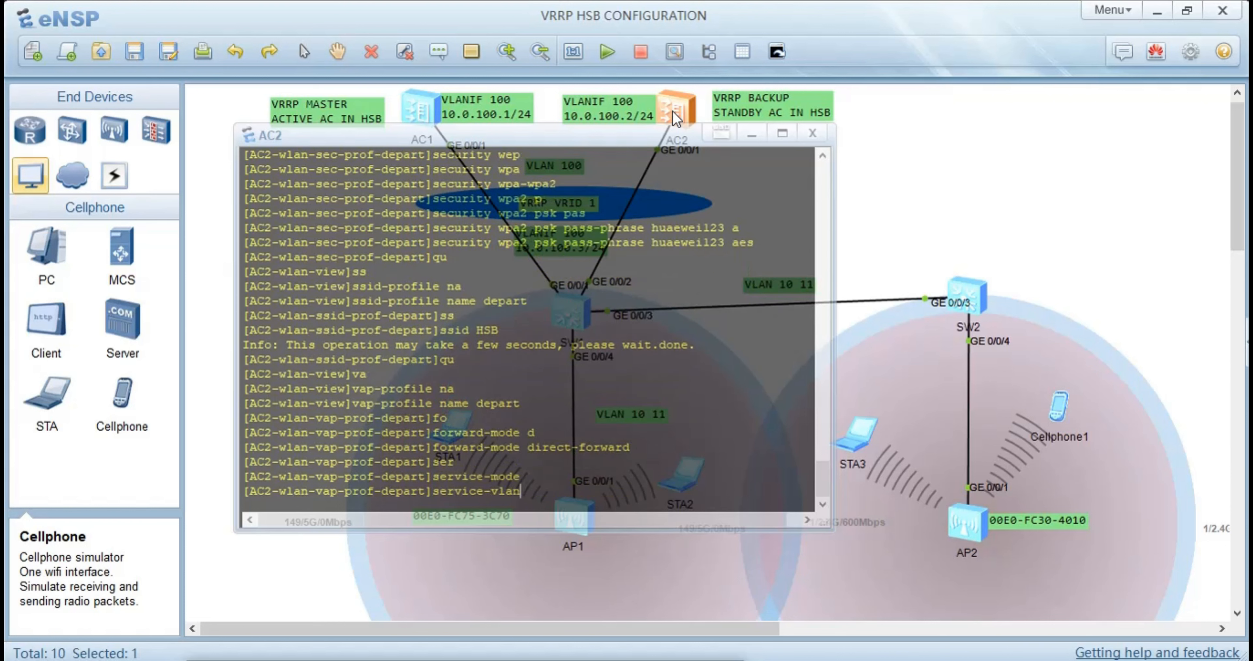
pyautogui.write('v')
pyautogui.press('Tab')
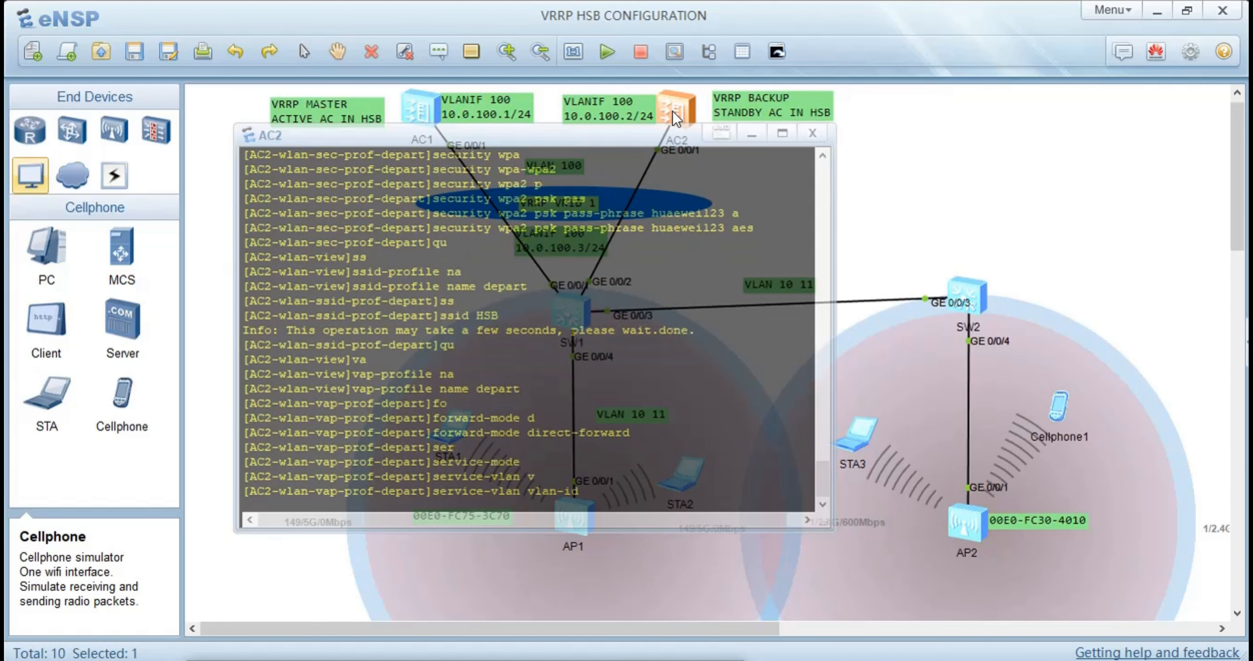
pyautogui.write('11]\\\\')
pyautogui.press('BackSpace')
pyautogui.press('BackSpace')
pyautogui.press('BackSpace')
pyautogui.press('BackSpace')
pyautogui.press('BackSpace')
pyautogui.write('11')
pyautogui.press('Return')
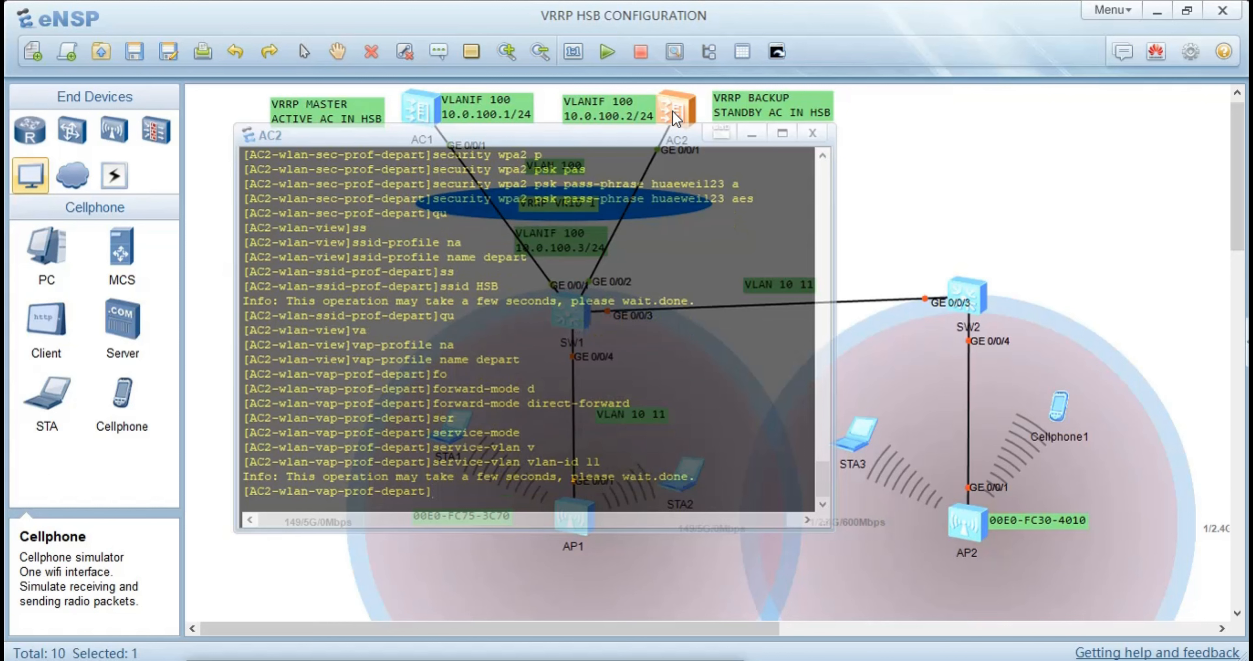
# Bind the depart security profile to the depart VAP profile on AC2
pyautogui.write('se')
pyautogui.press('Tab')
pyautogui.press('Tab')
pyautogui.press('Tab')
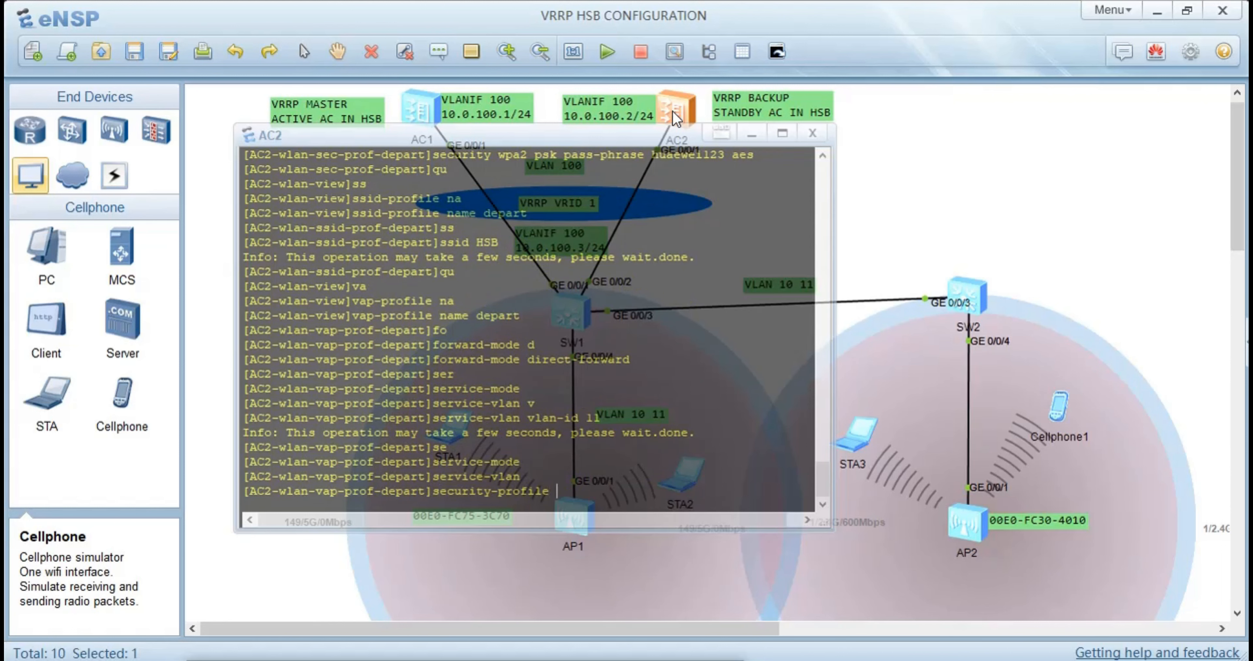
pyautogui.write('depart')
pyautogui.press('Return')
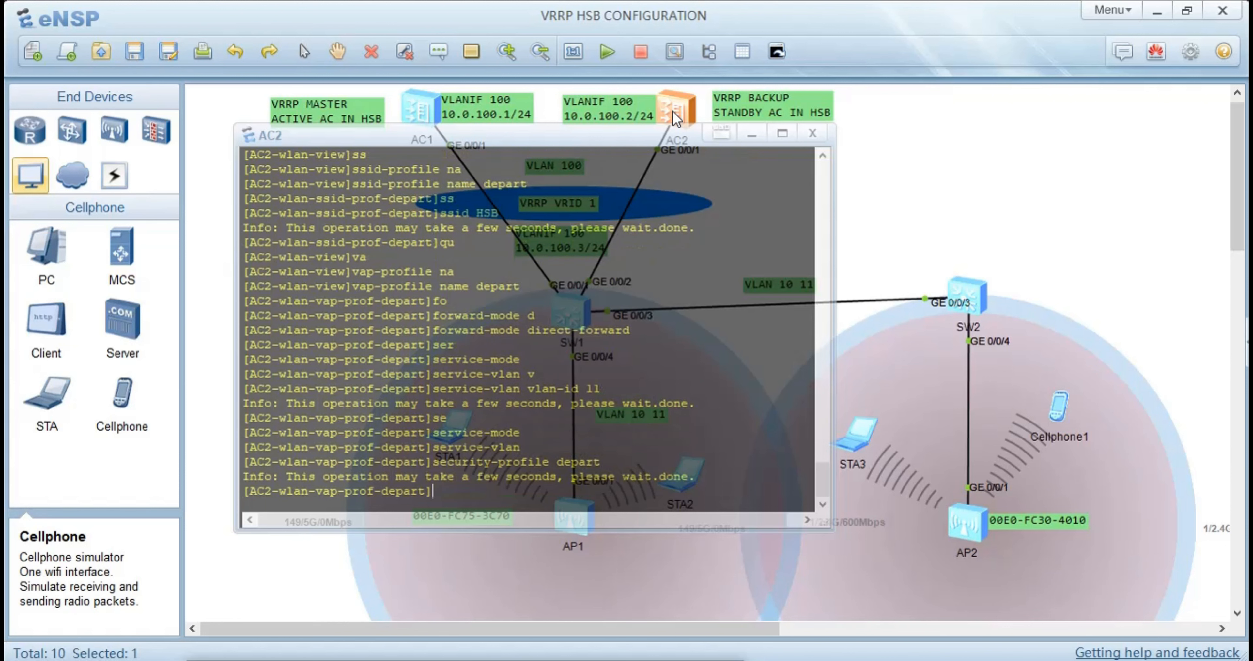
# Bind the depart SSID profile to the VAP profile and return to the WLAN view
pyautogui.write('ss')
pyautogui.press('Tab')
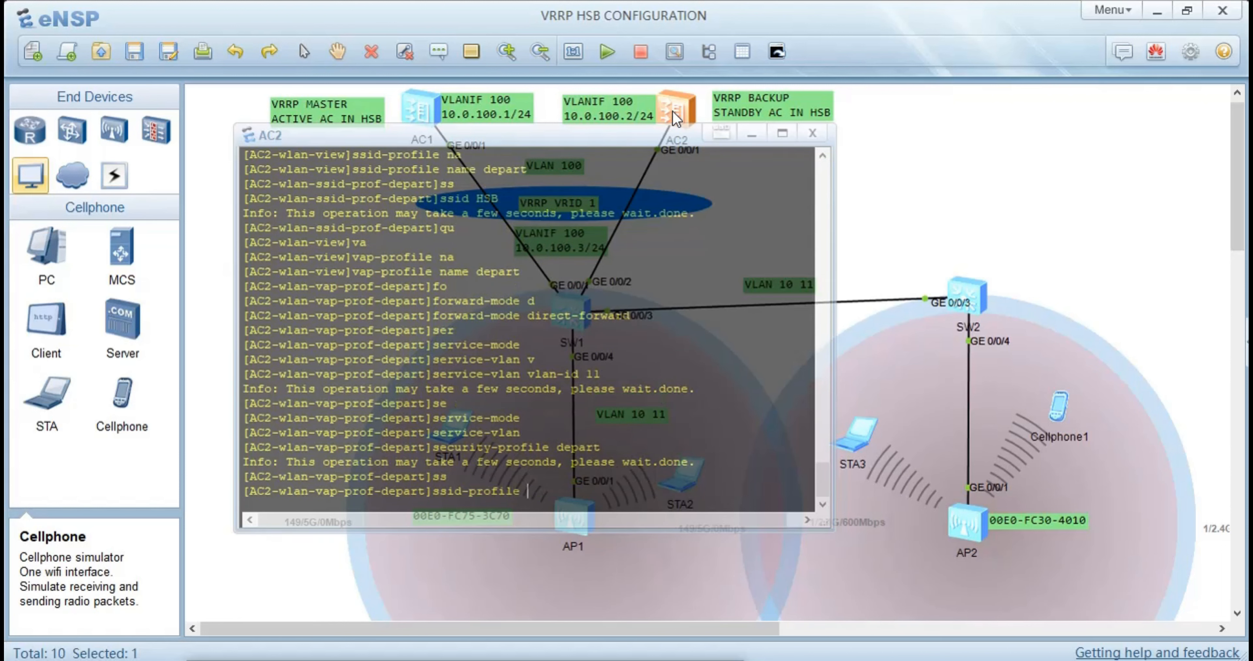
pyautogui.write('depart')
pyautogui.press('Return')
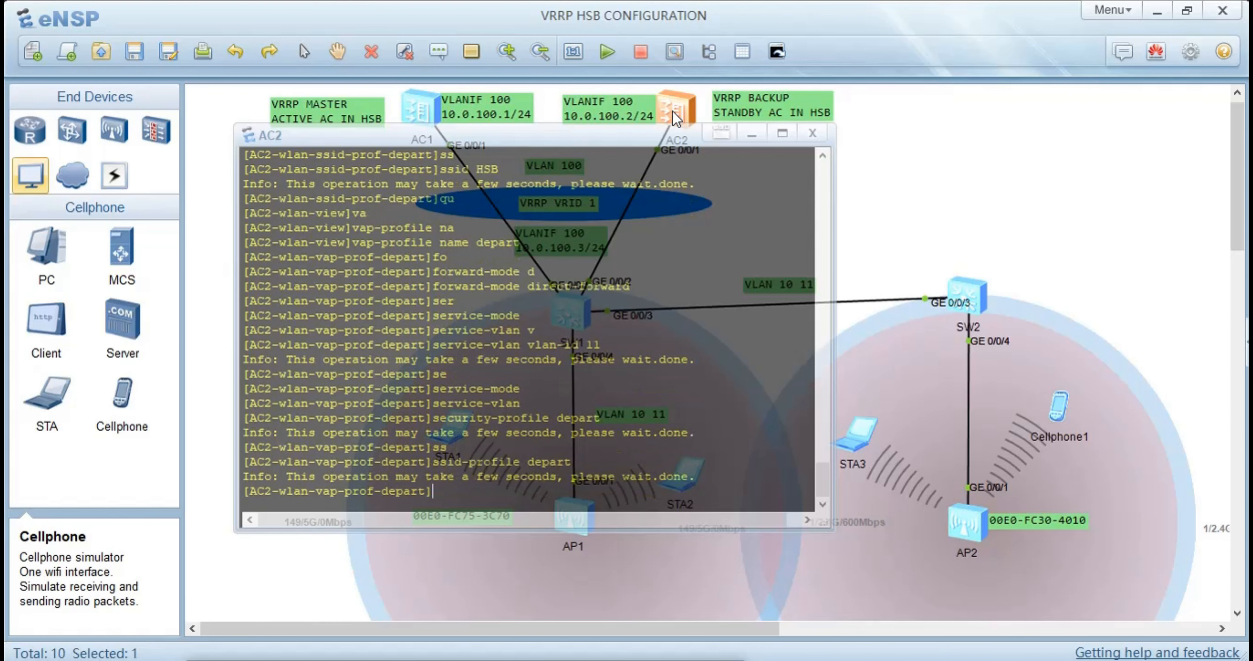
pyautogui.write('qu')
pyautogui.press('Return')
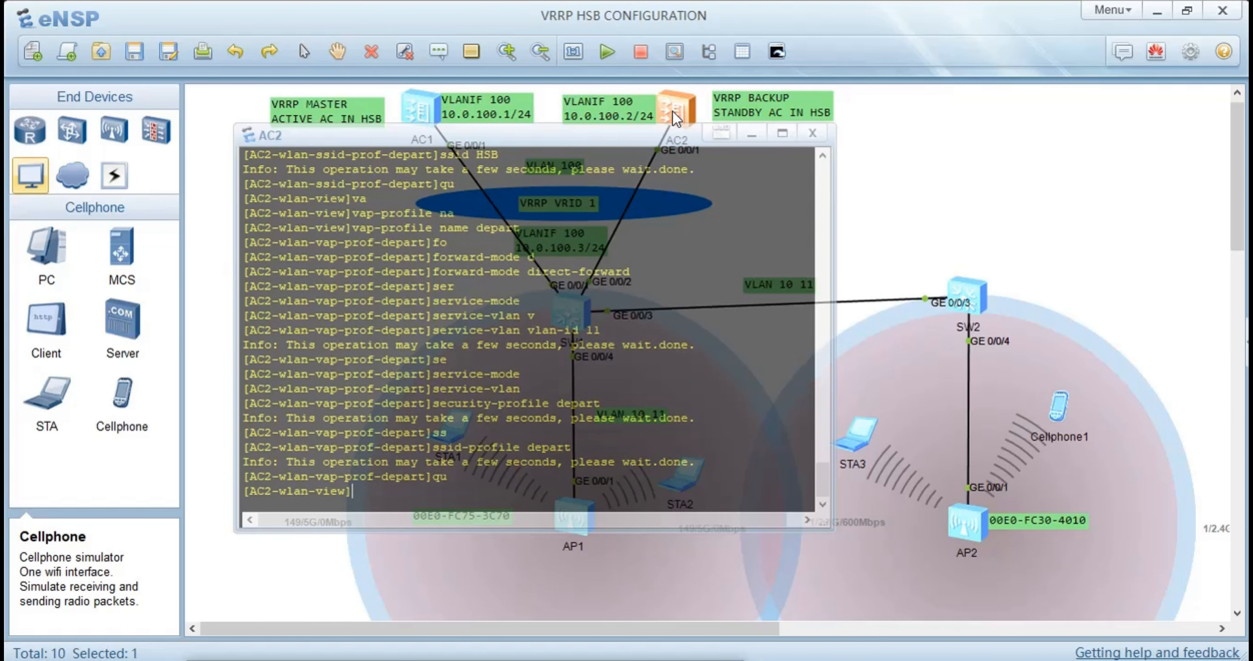
# Enter the configuration view of the AP group named depart on AC2
pyautogui.write('ap-g')
pyautogui.press('Tab')
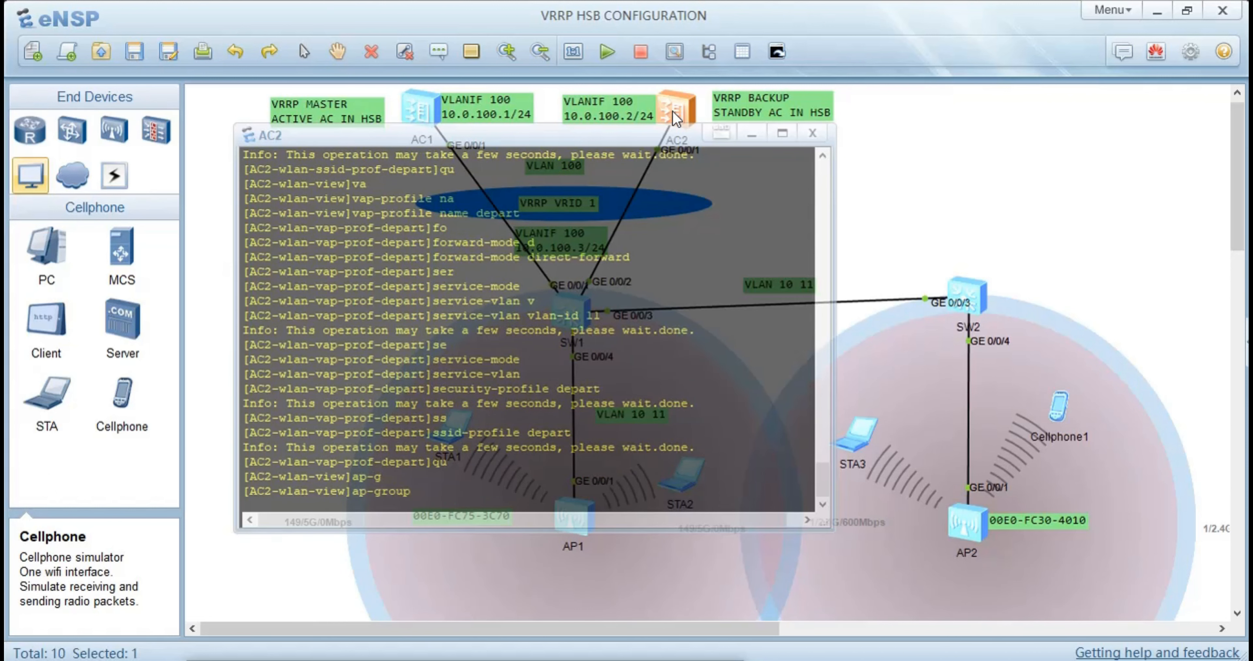
pyautogui.write('na')
pyautogui.press('Tab')
pyautogui.write('d')
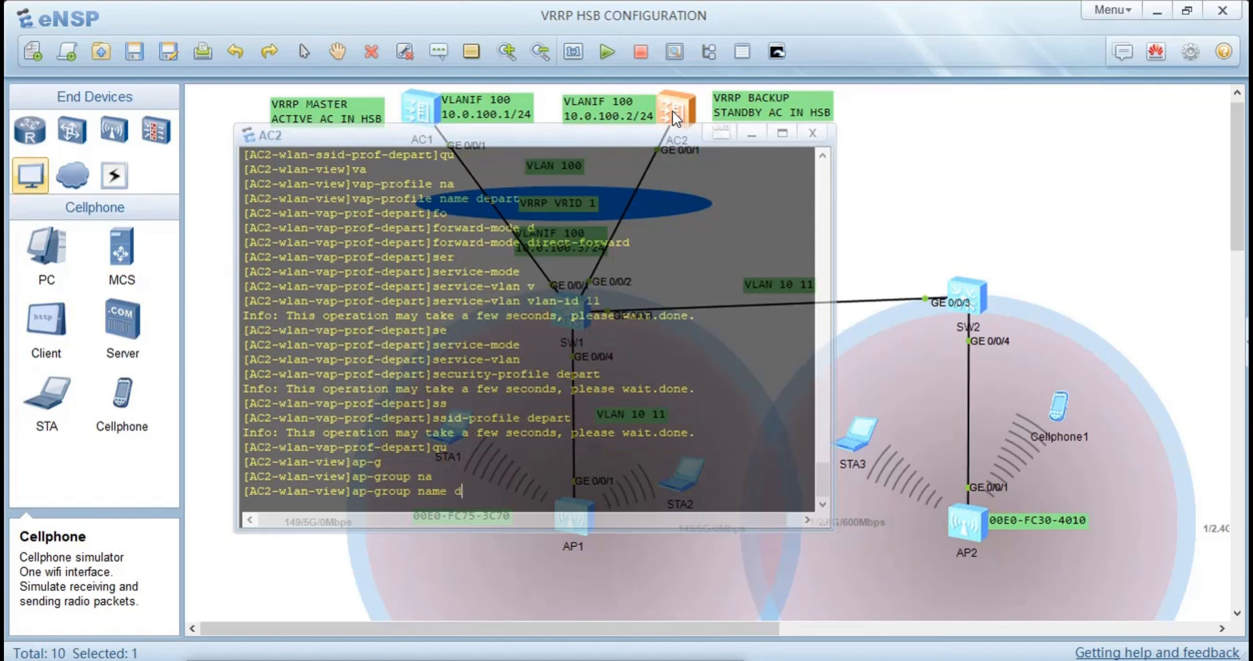
pyautogui.write('epart')
pyautogui.press('Return')
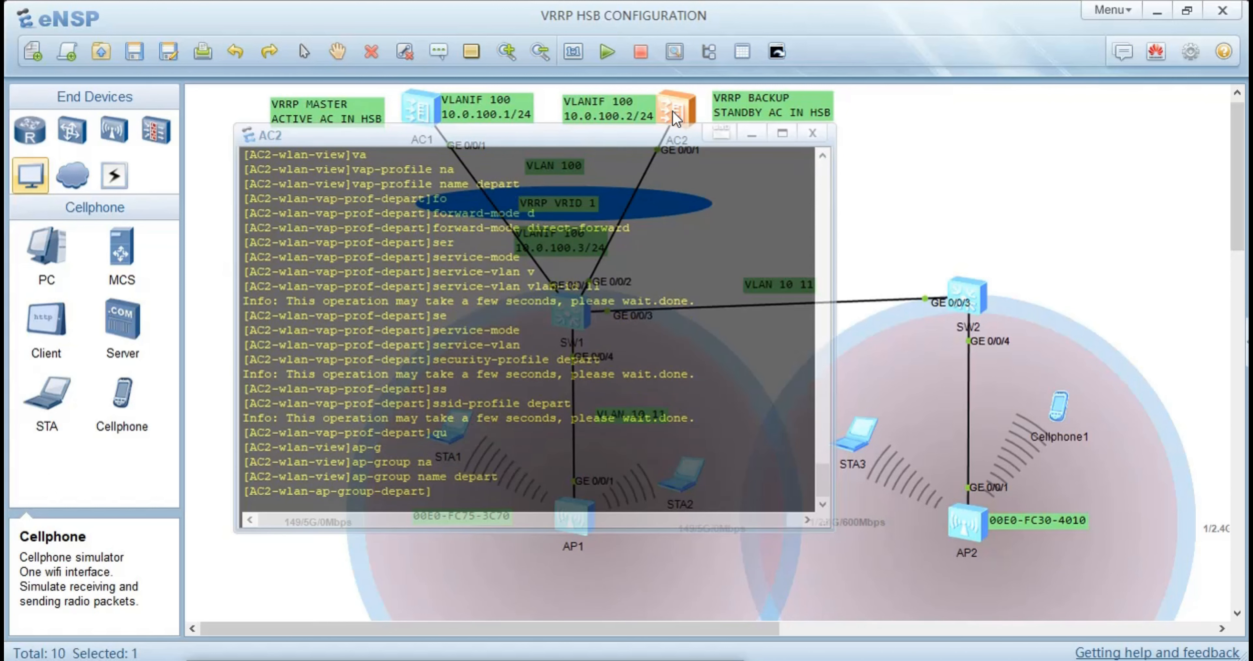
# Apply the depart VAP profile to the AP group as WLAN 1 on all radios, and return to the WLAN view
pyautogui.write('va')
pyautogui.press('Tab')
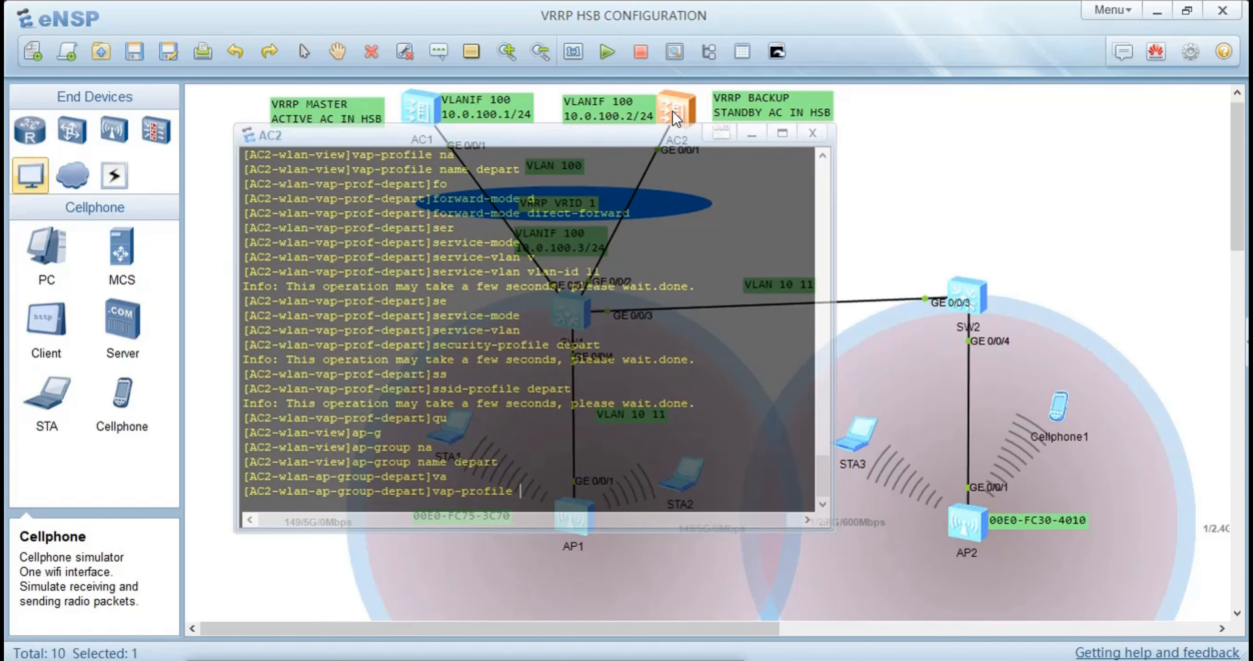
pyautogui.write('depa')
pyautogui.press('Tab')
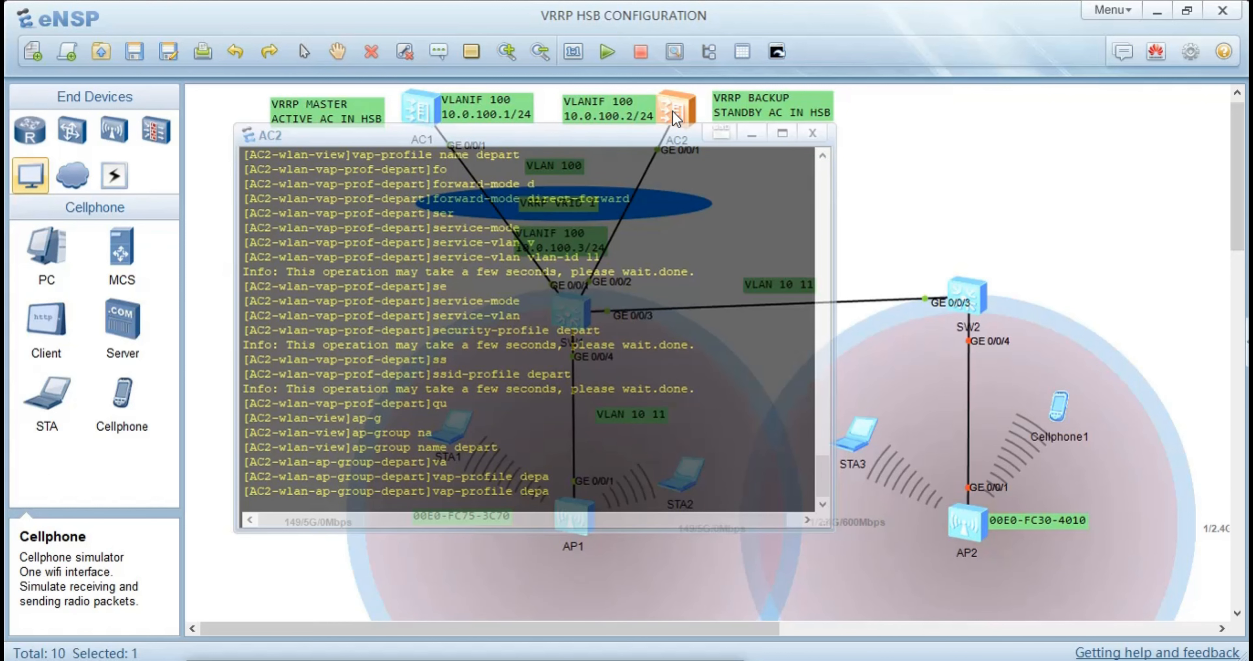
pyautogui.write('rt wla')
pyautogui.press('Tab')
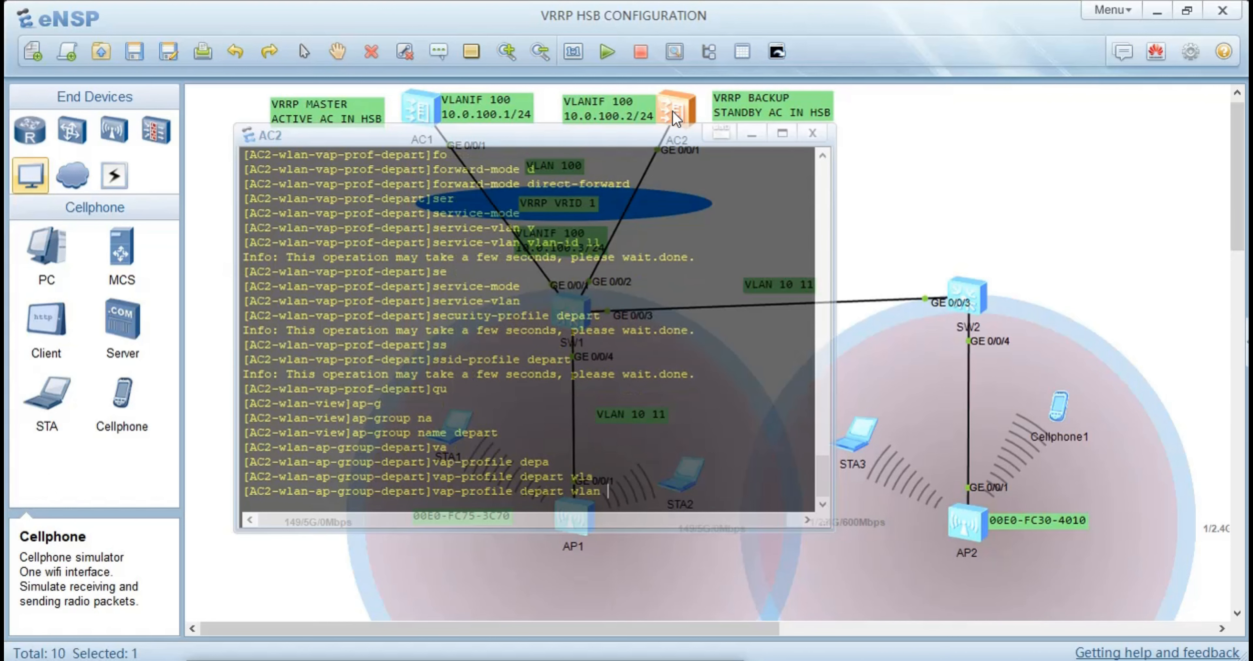
pyautogui.write('1')
pyautogui.write(' r')
pyautogui.press('Tab')
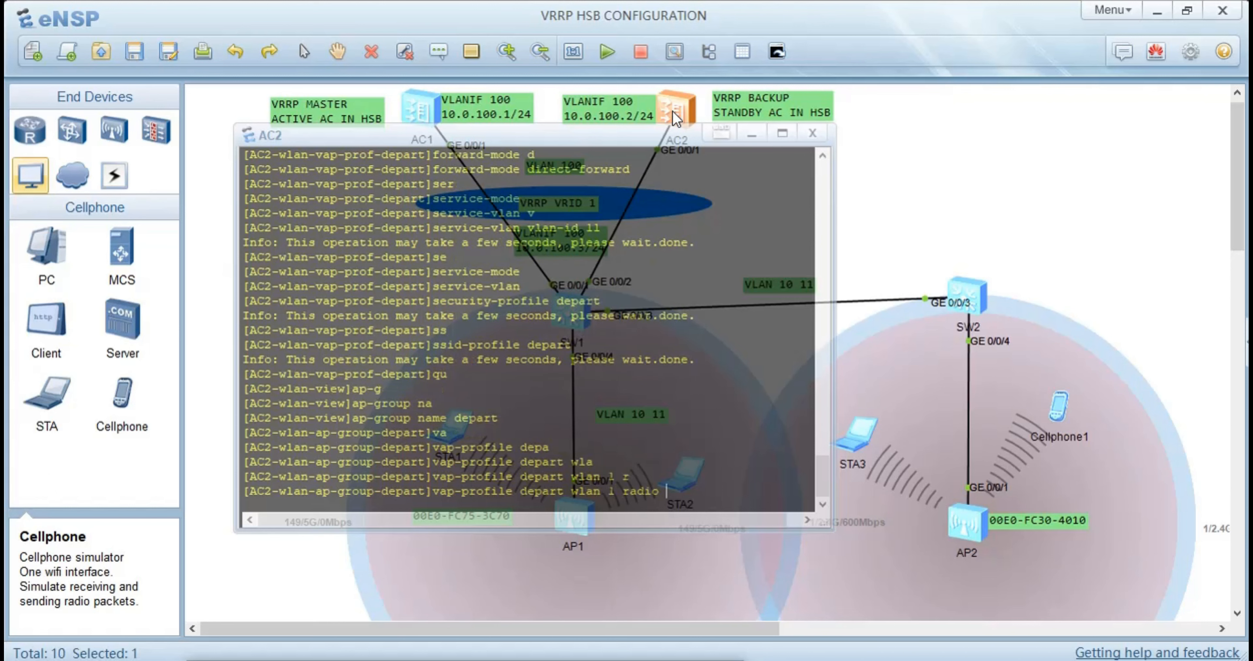
pyautogui.write('all')
pyautogui.press('Return')
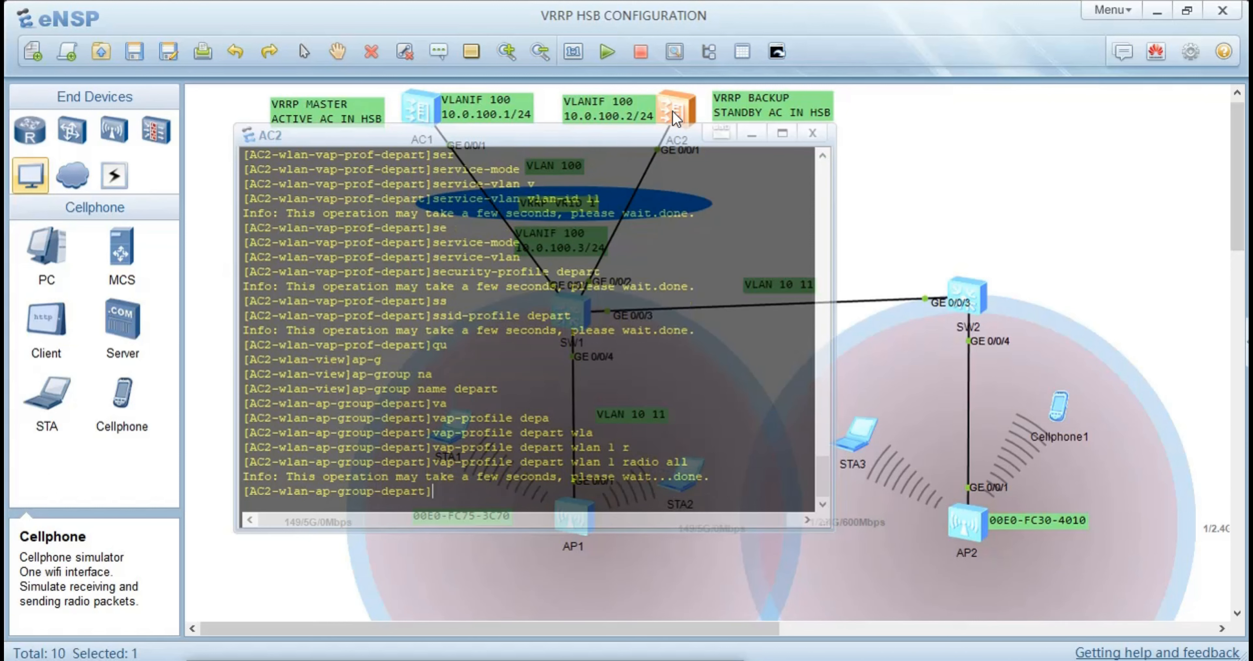
pyautogui.write('y')
pyautogui.press('BackSpace')
pyautogui.write('qu')
pyautogui.press('Return')
# Reset all APs from AC2's WLAN view with ap-reset, confirm the reset, and return to the topology
pyautogui.write('a')
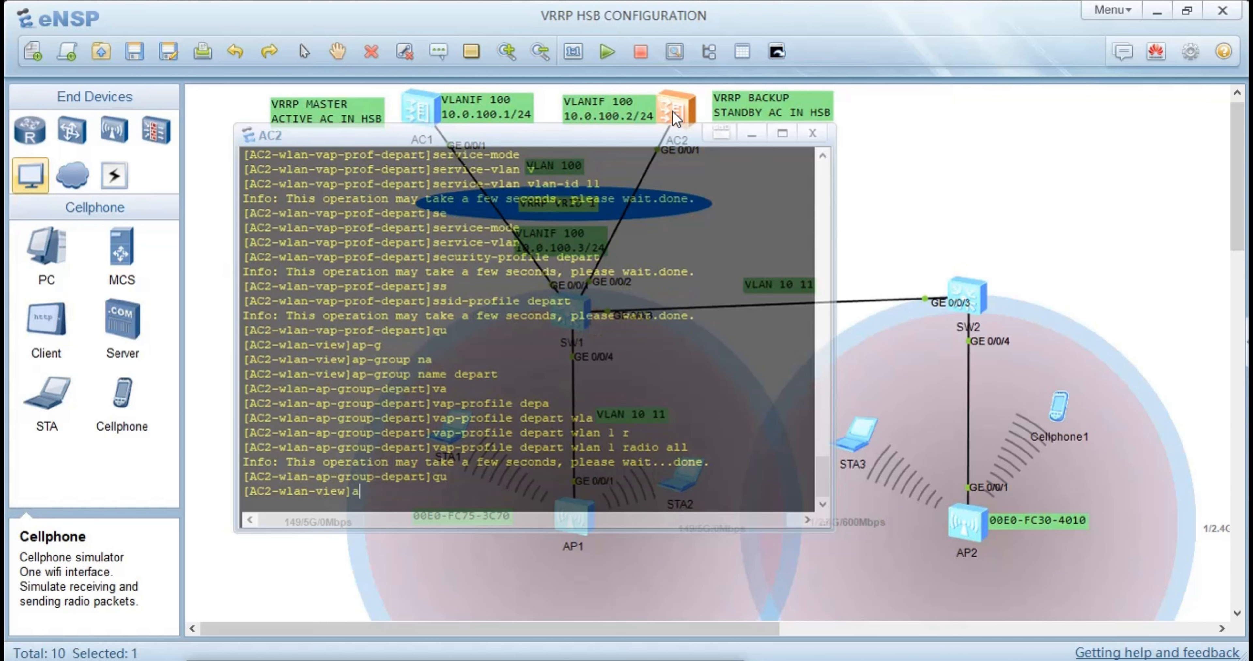
pyautogui.write('p-rese')
pyautogui.press('Tab')
pyautogui.write('all')
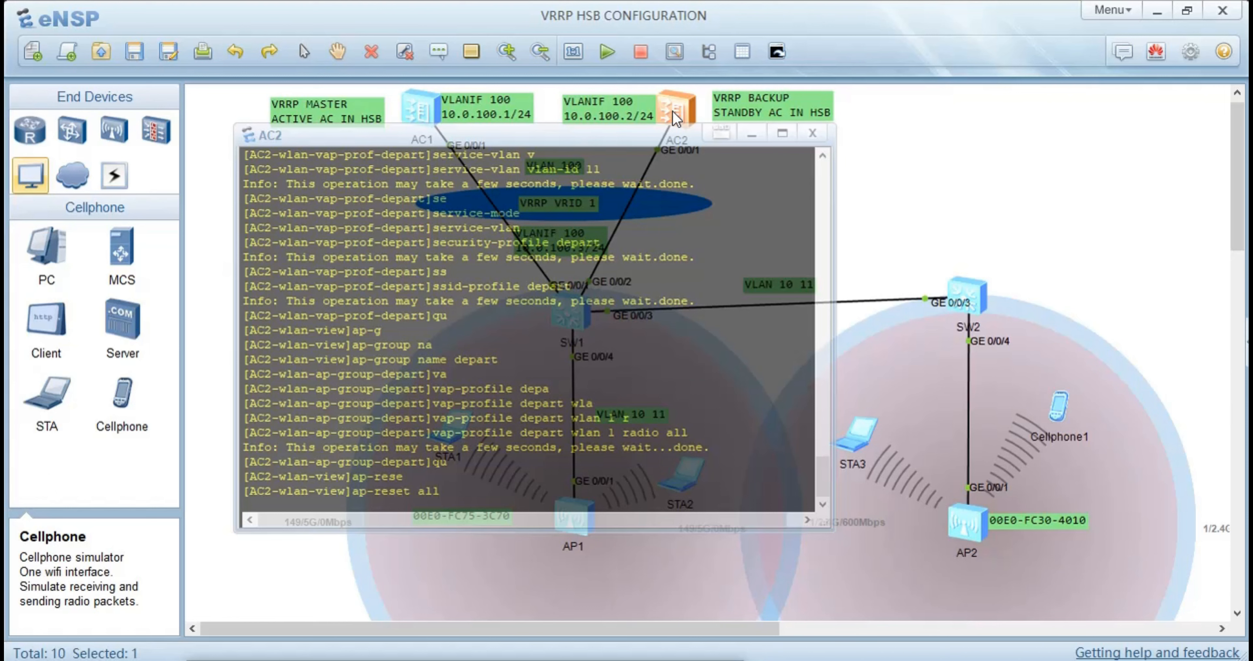
pyautogui.press('Return')
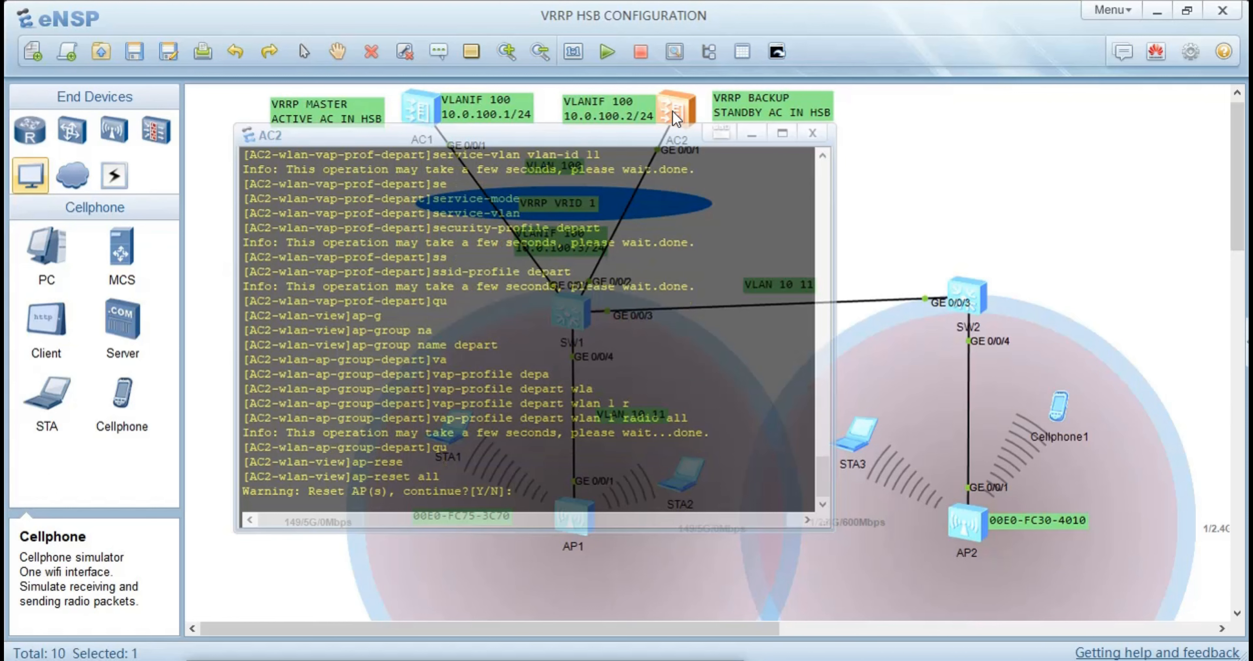
pyautogui.write('y')
pyautogui.press('Return')
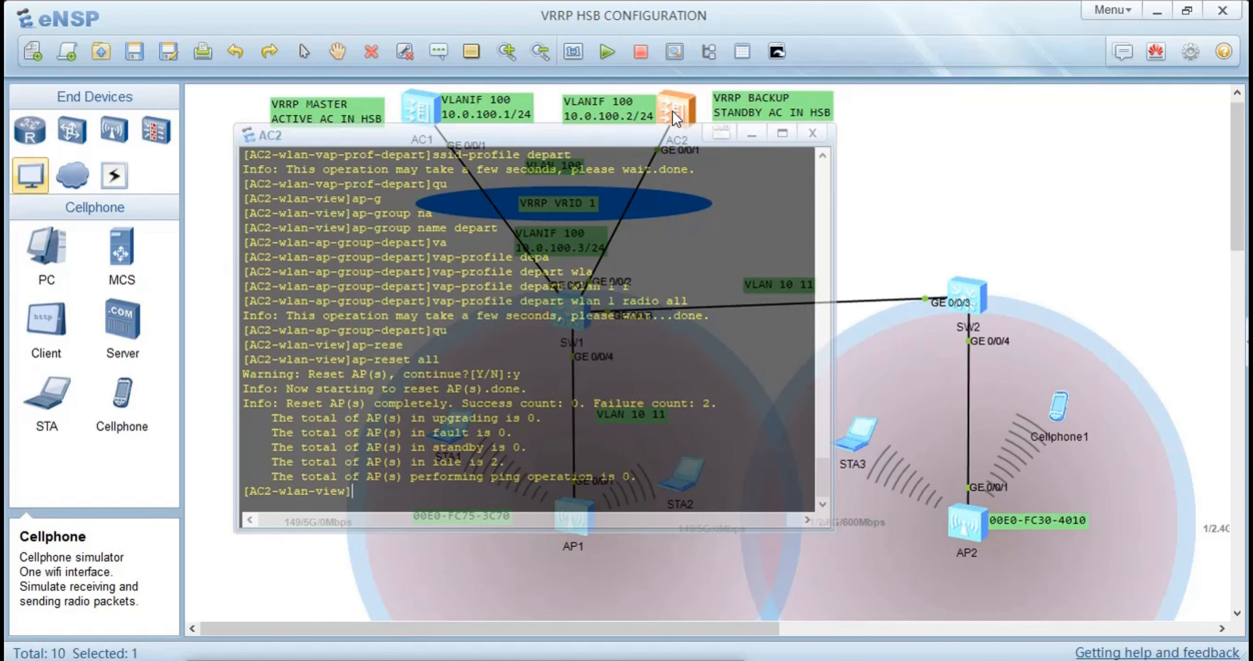
pyautogui.click(868, 204)
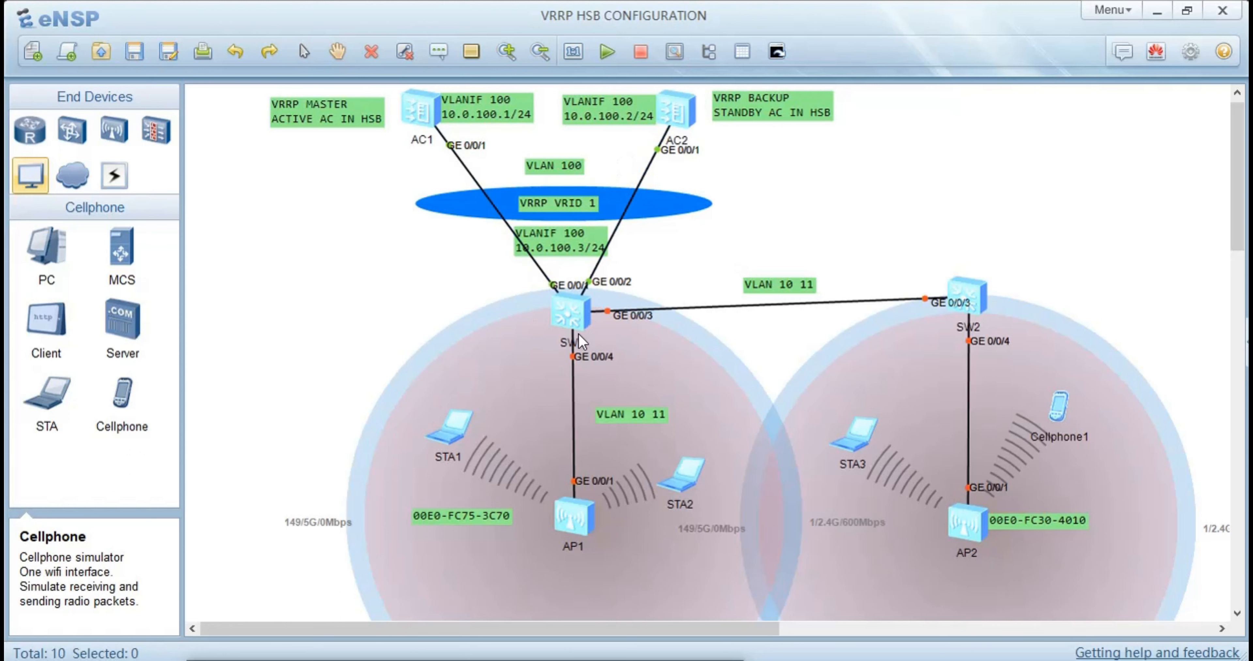
pyautogui.rightClick(578, 298)
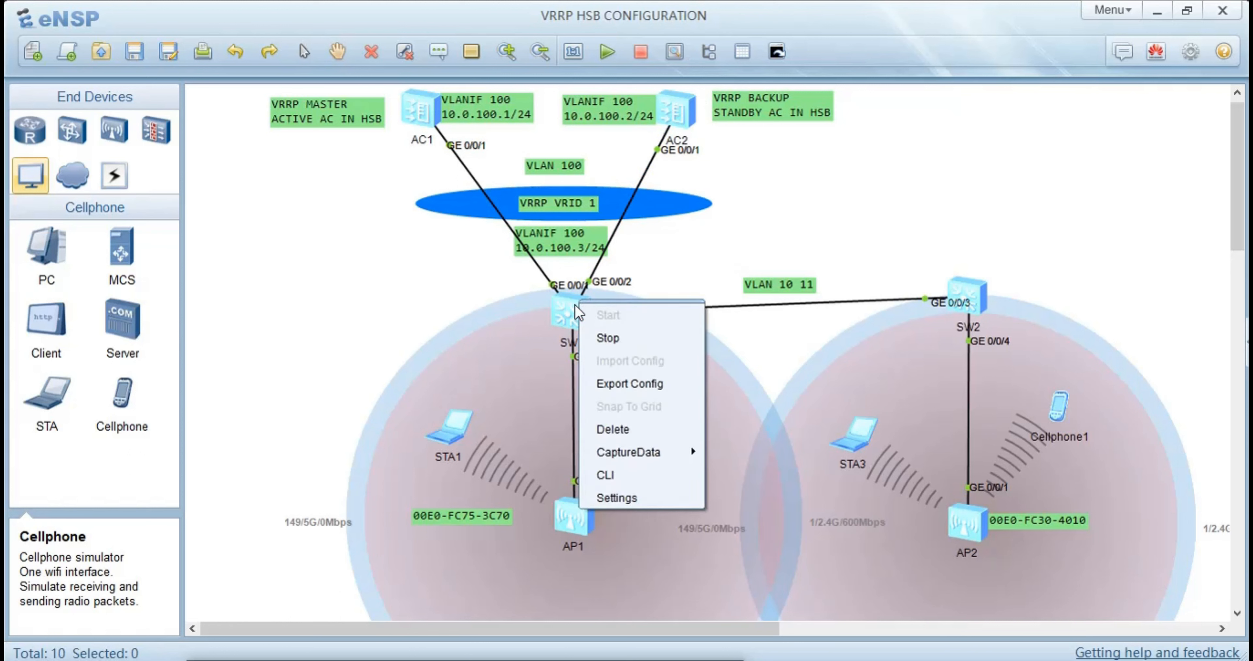
pyautogui.click(573, 306)
pyautogui.rightClick(576, 320)
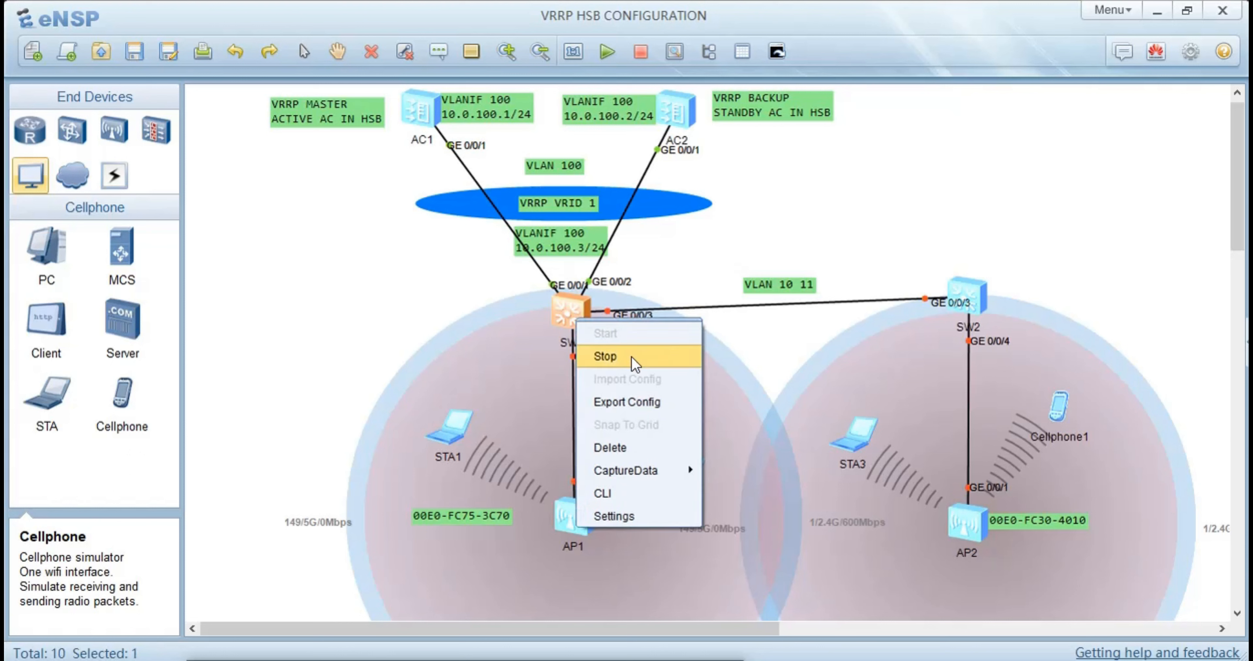
pyautogui.moveTo(646, 471)
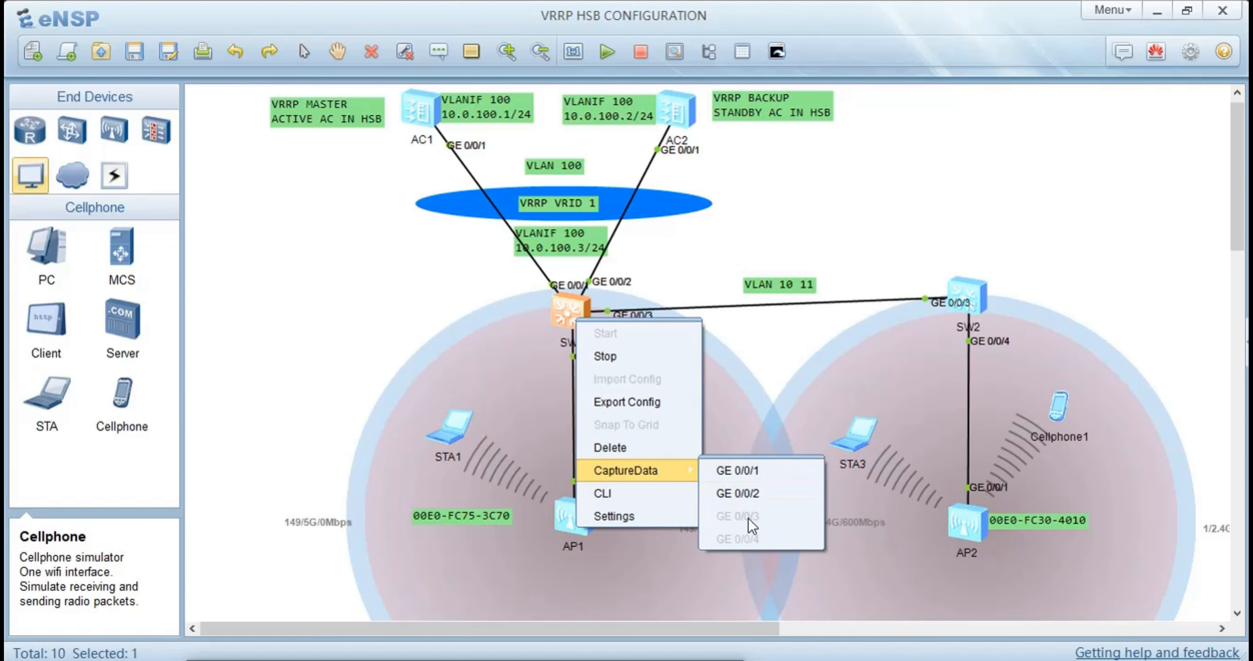
pyautogui.click(747, 384)
# Start a Wireshark packet capture on SW1's GE 0/0/1 interface
pyautogui.rightClick(593, 311)
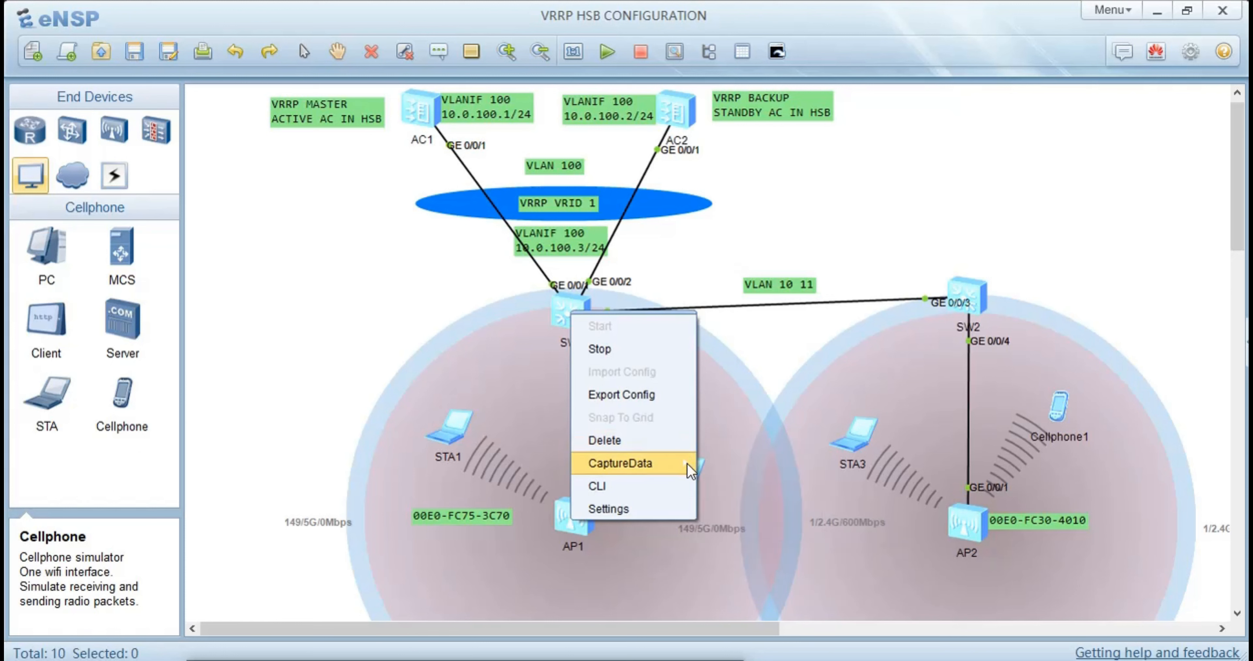
pyautogui.click(733, 468)
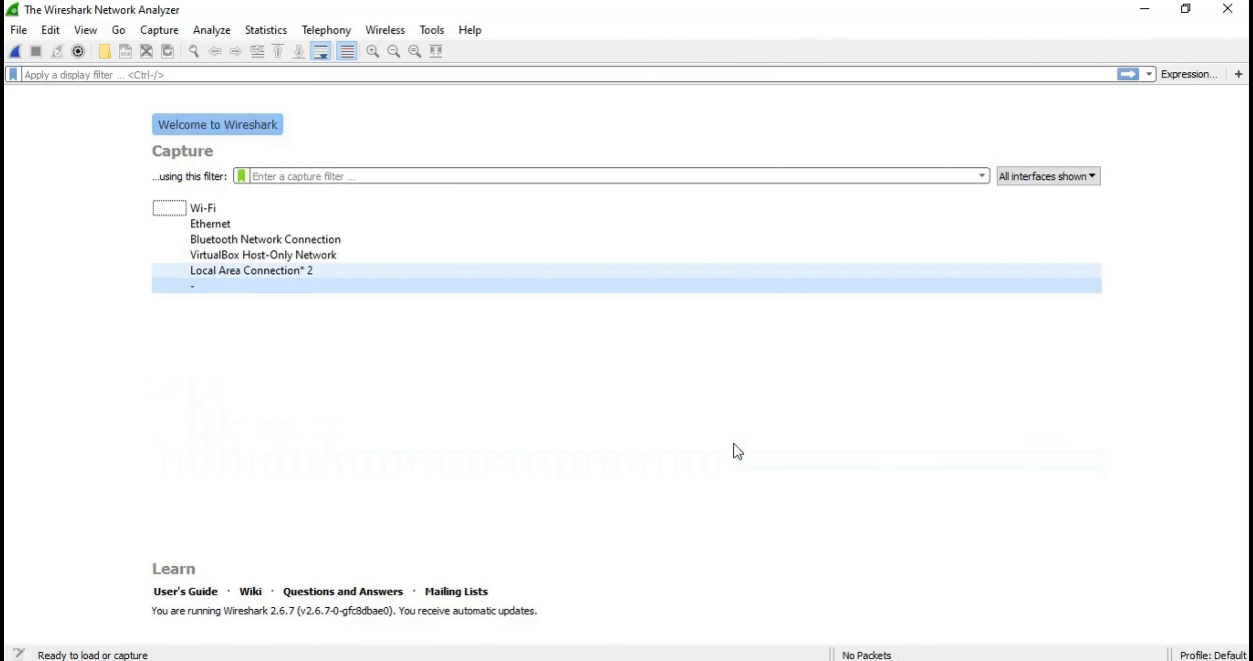
# Select a TCP keep-alive packet between 10.0.100.2 and 10.0.100.1 in the live capture and look back through the earlier traffic
pyautogui.doubleClick(738, 452)
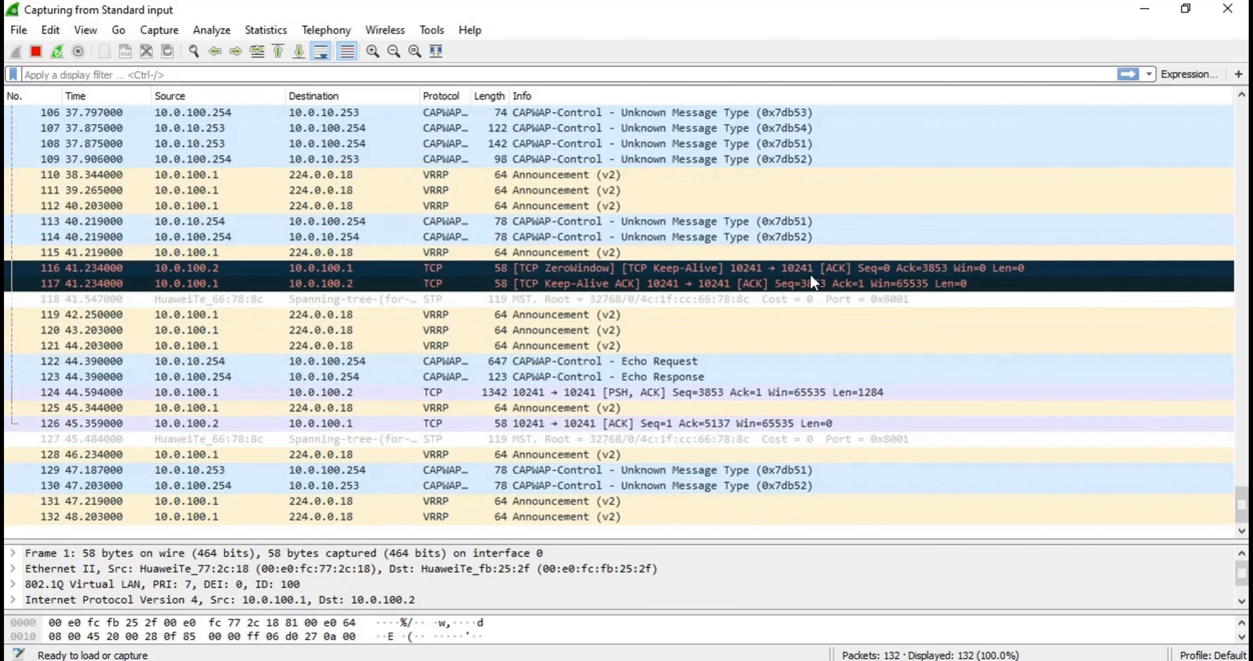
pyautogui.click(810, 274)
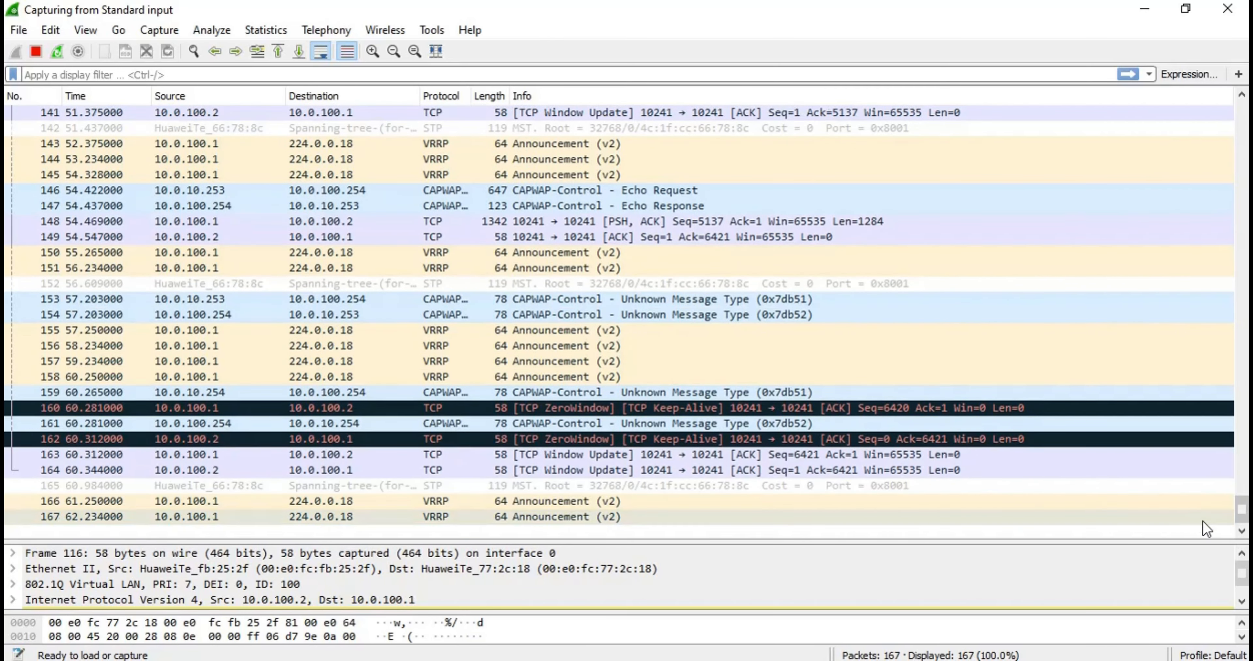
pyautogui.moveTo(1239, 526); pyautogui.dragTo(1197, 117)
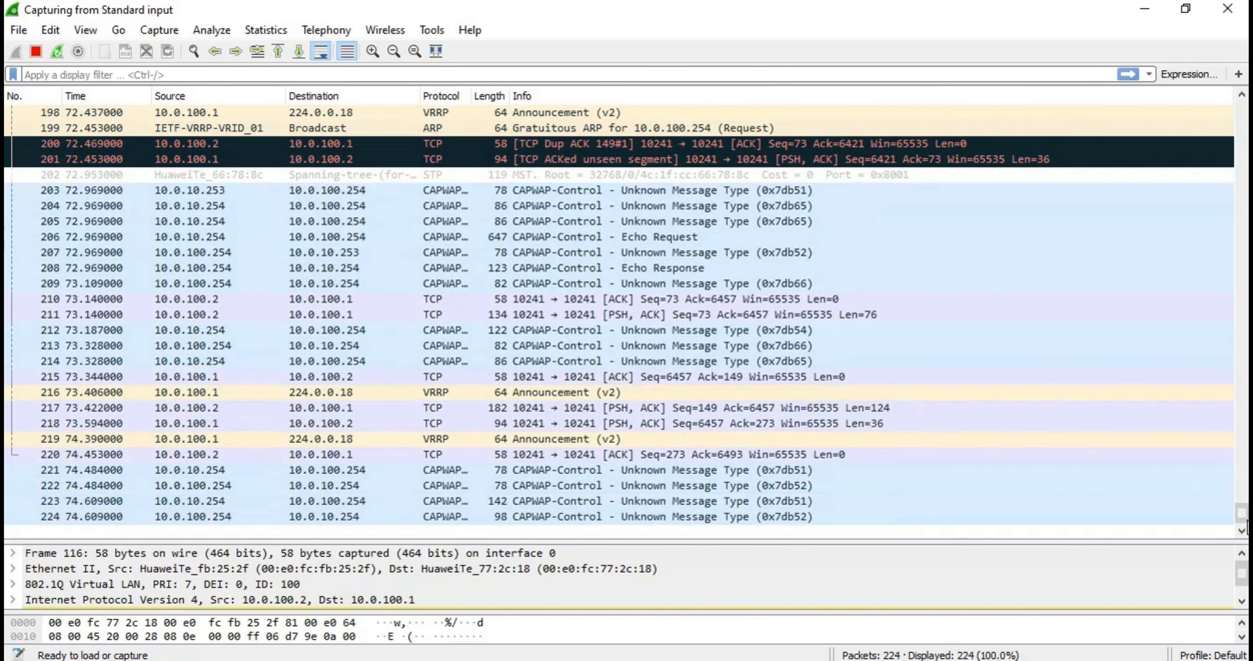
pyautogui.scroll(15, 1228, 466)
pyautogui.scroll(20, 1166, 281)
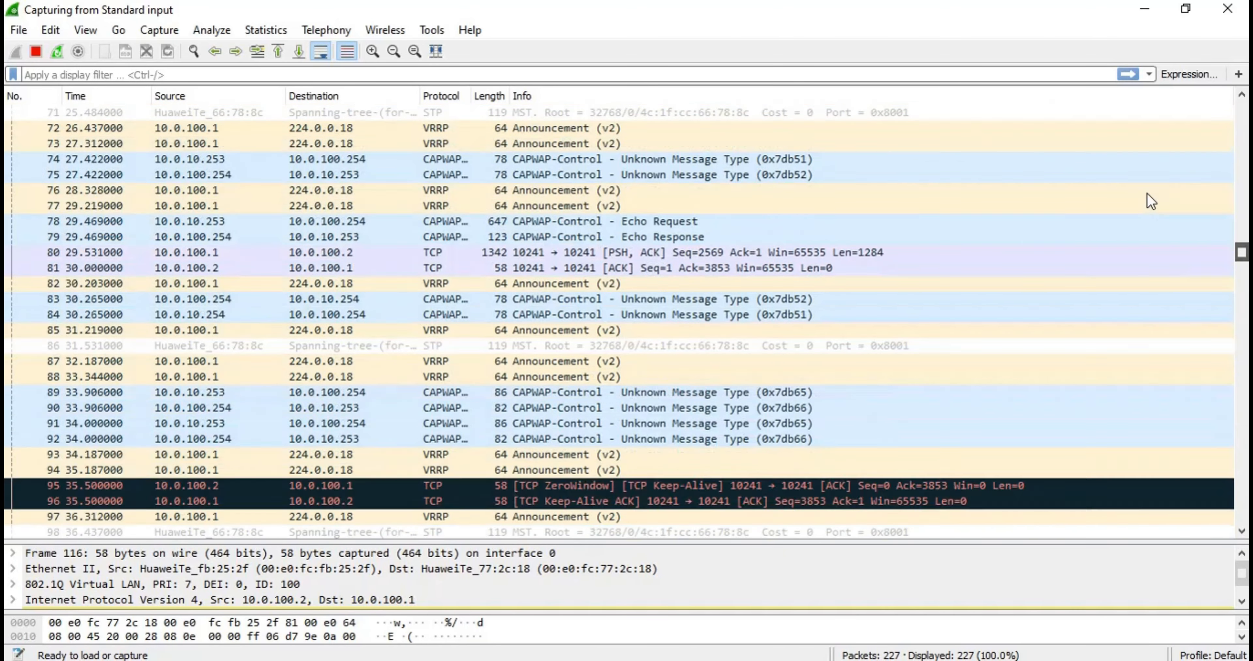
pyautogui.scroll(6, 1133, 126)
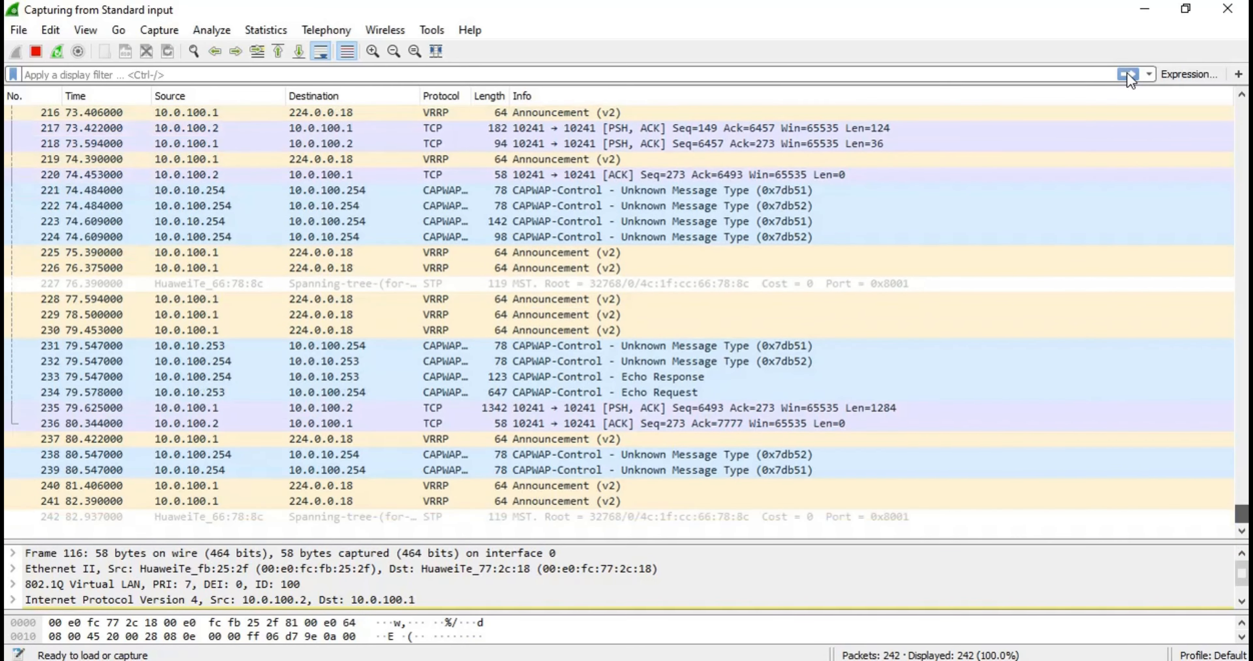
pyautogui.scroll(2, 610, 370)
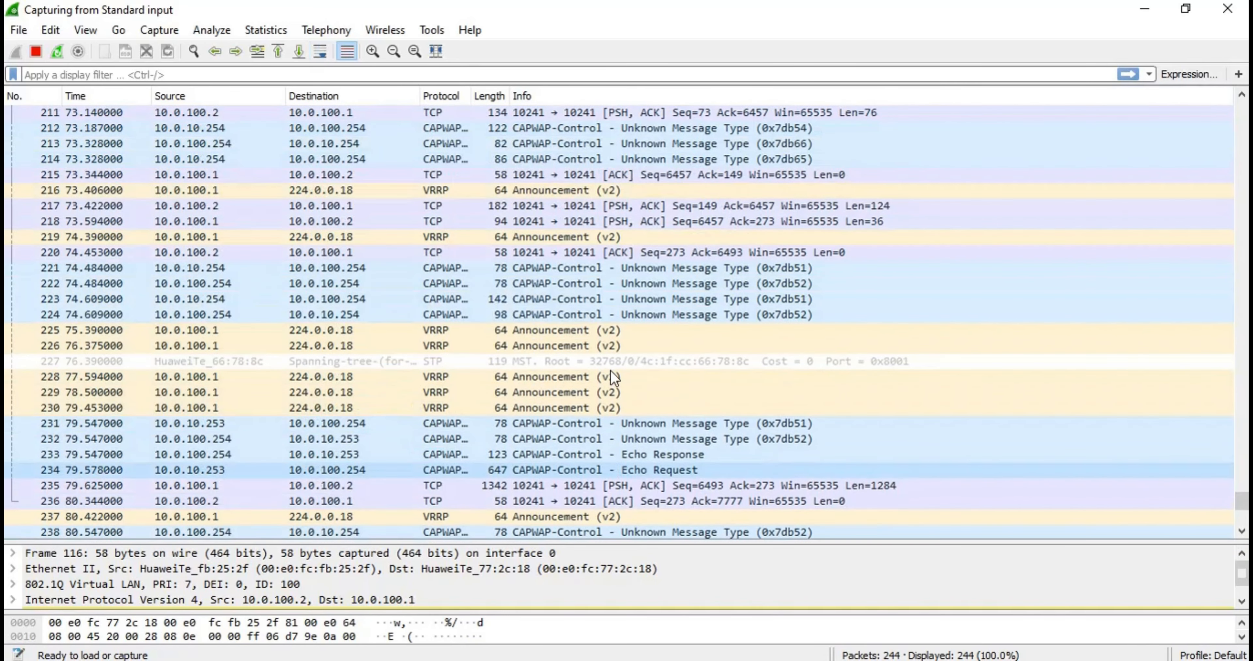
pyautogui.scroll(13, 610, 370)
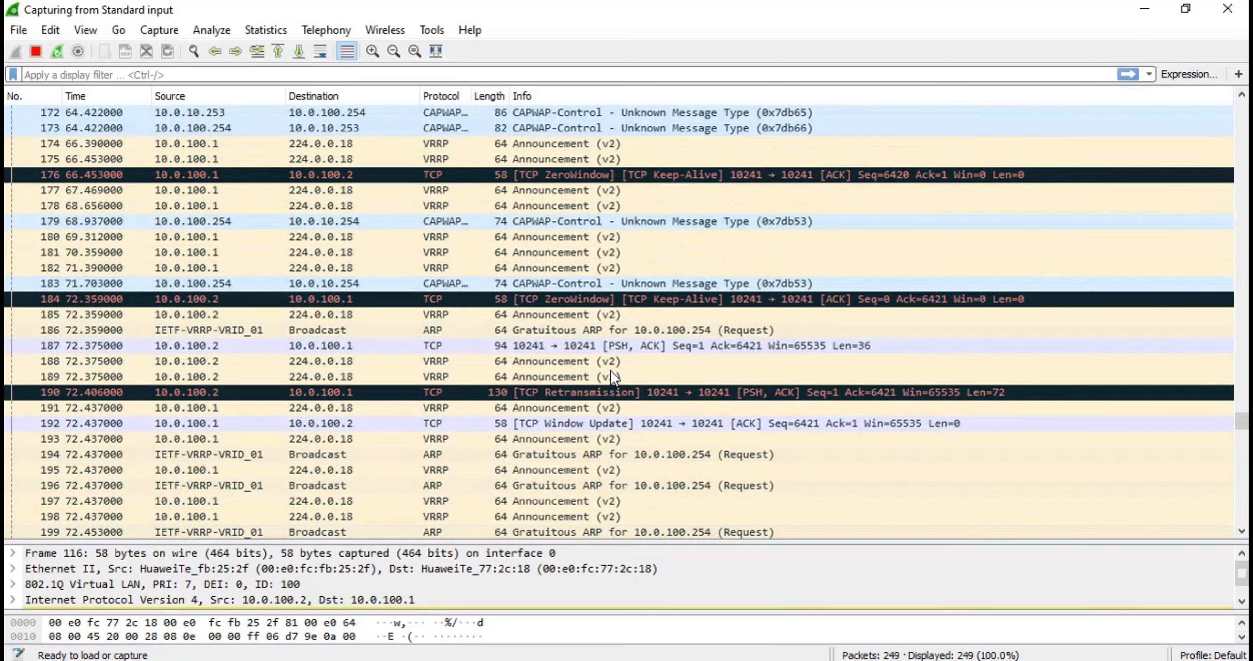
pyautogui.scroll(4, 610, 370)
pyautogui.scroll(8, 610, 370)
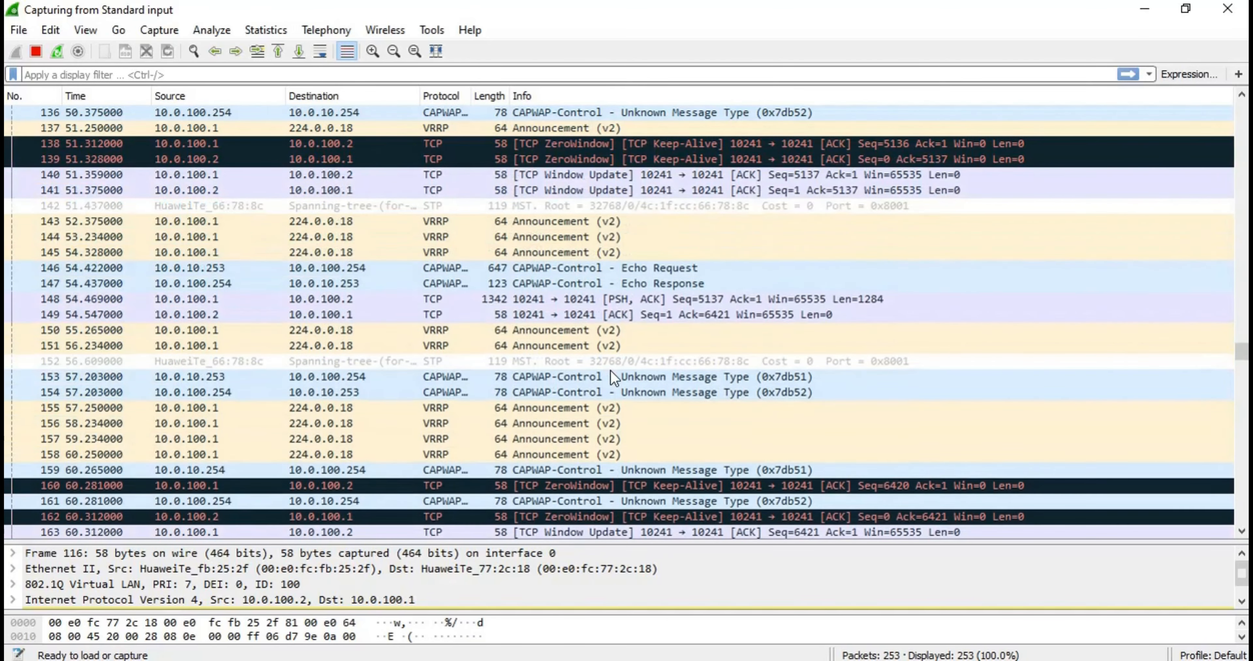
# Examine the VRRP announcements to 224.0.0.18, the CAPWAP control messages and the gratuitous ARP requests for 10.0.100.254 in the capture
pyautogui.click(872, 369)
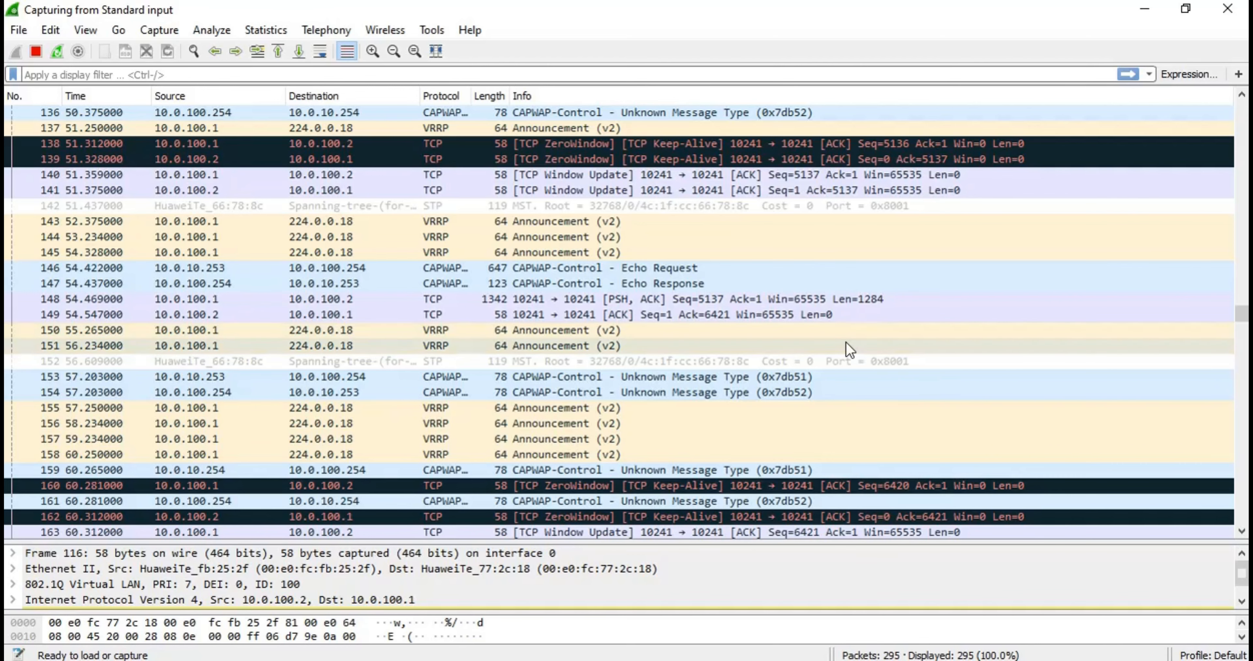
pyautogui.scroll(-2, 807, 287)
pyautogui.scroll(1, 800, 277)
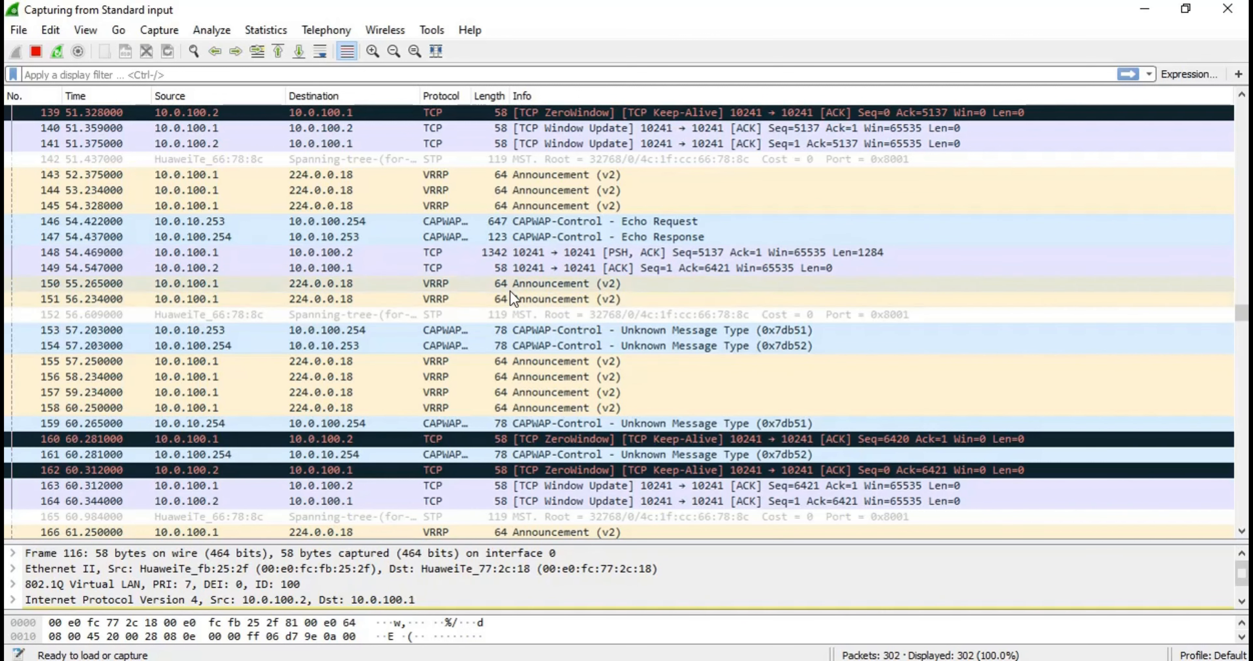
pyautogui.scroll(-2, 487, 288)
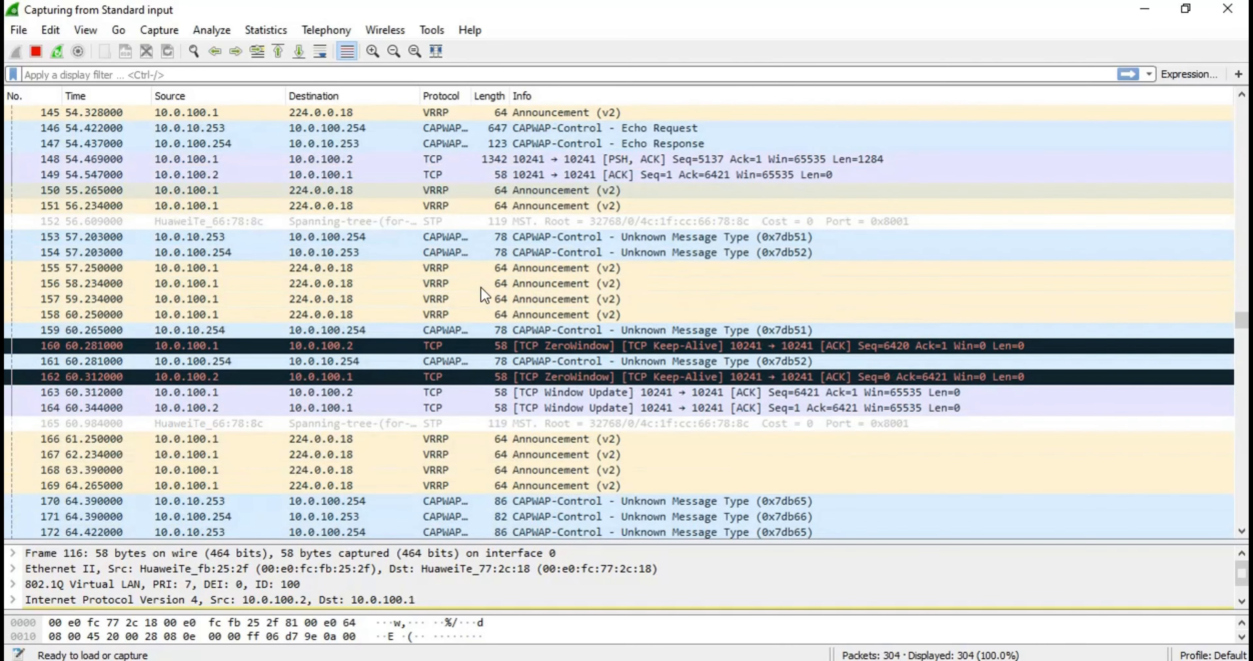
pyautogui.scroll(-1, 484, 295)
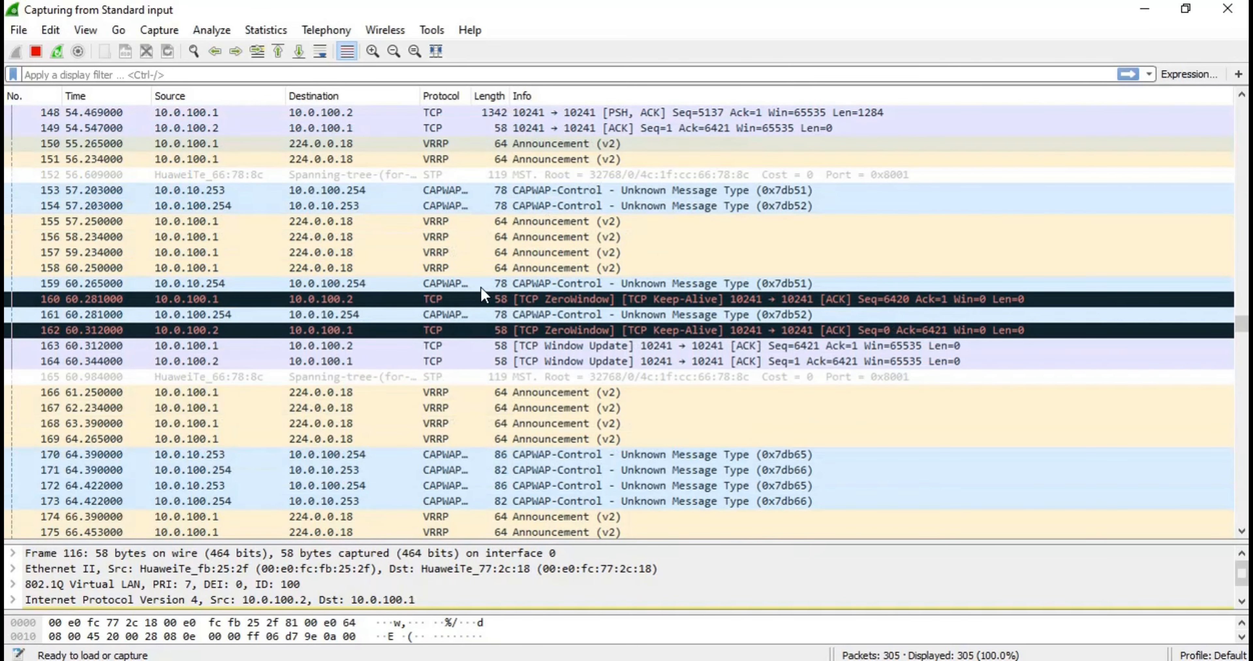
pyautogui.scroll(-1, 480, 291)
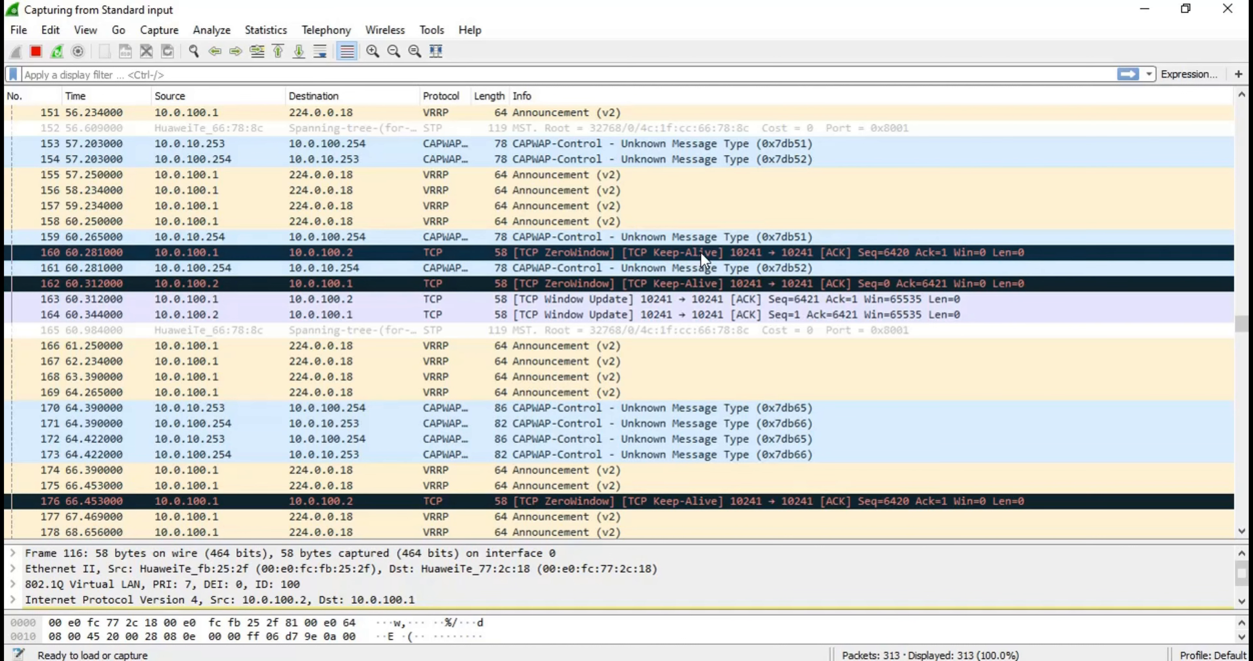
pyautogui.scroll(-1, 676, 257)
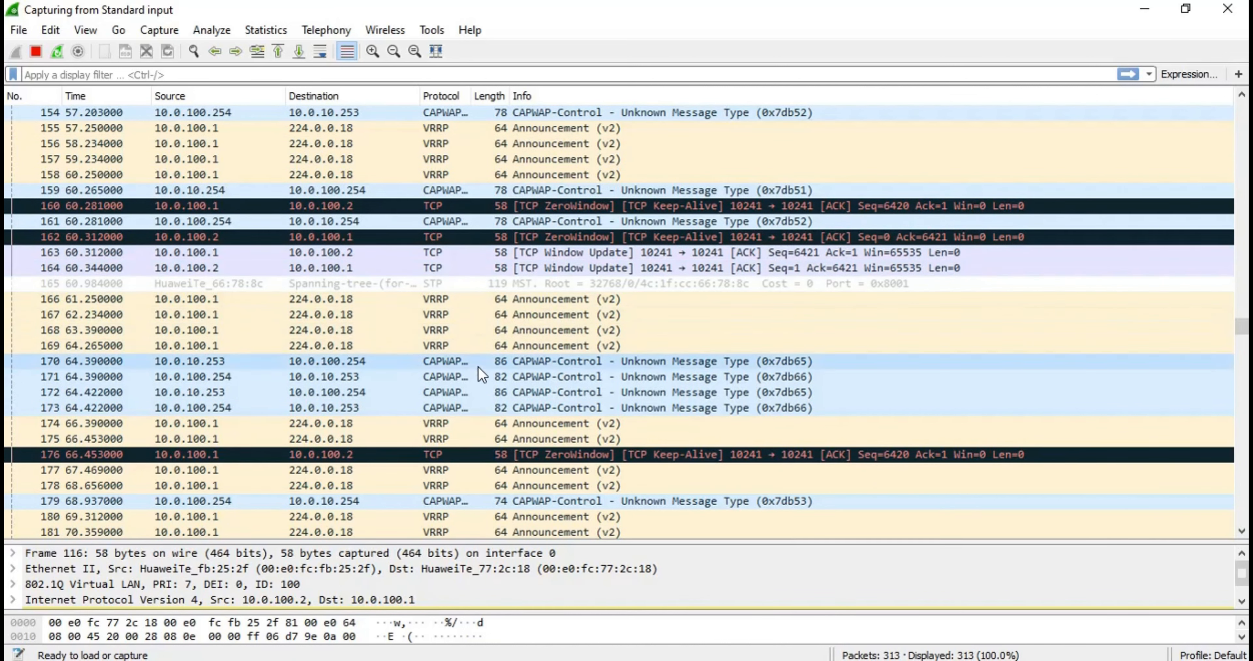
pyautogui.scroll(-2, 530, 382)
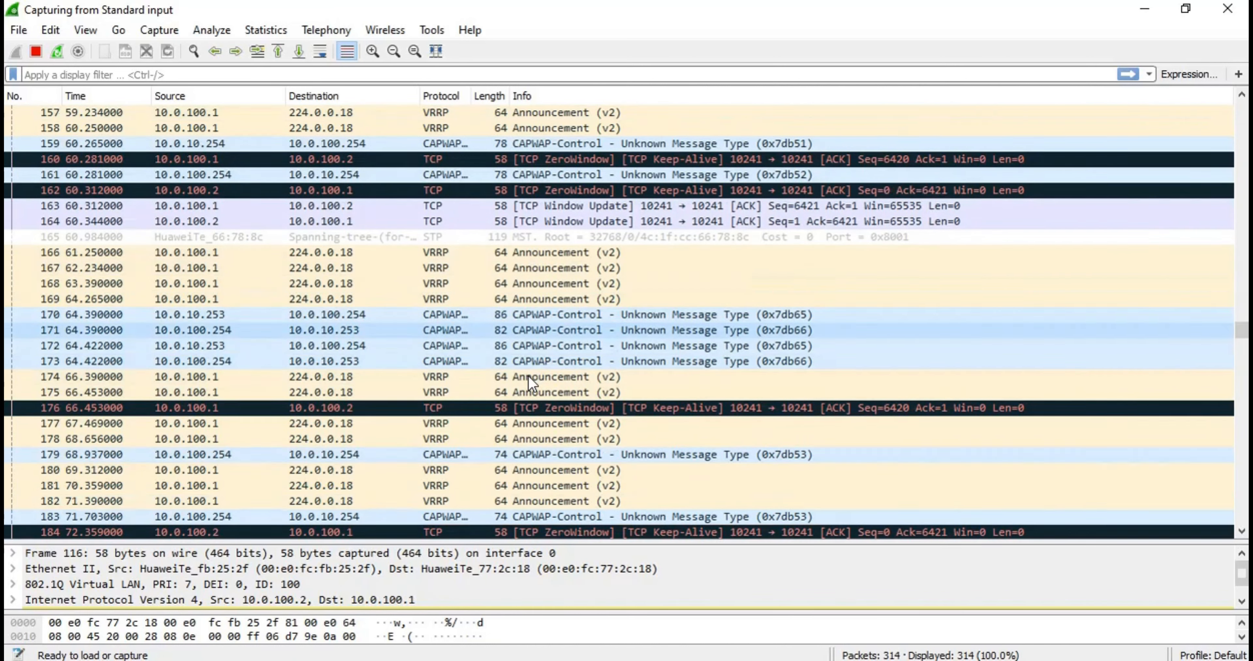
pyautogui.scroll(-3, 530, 383)
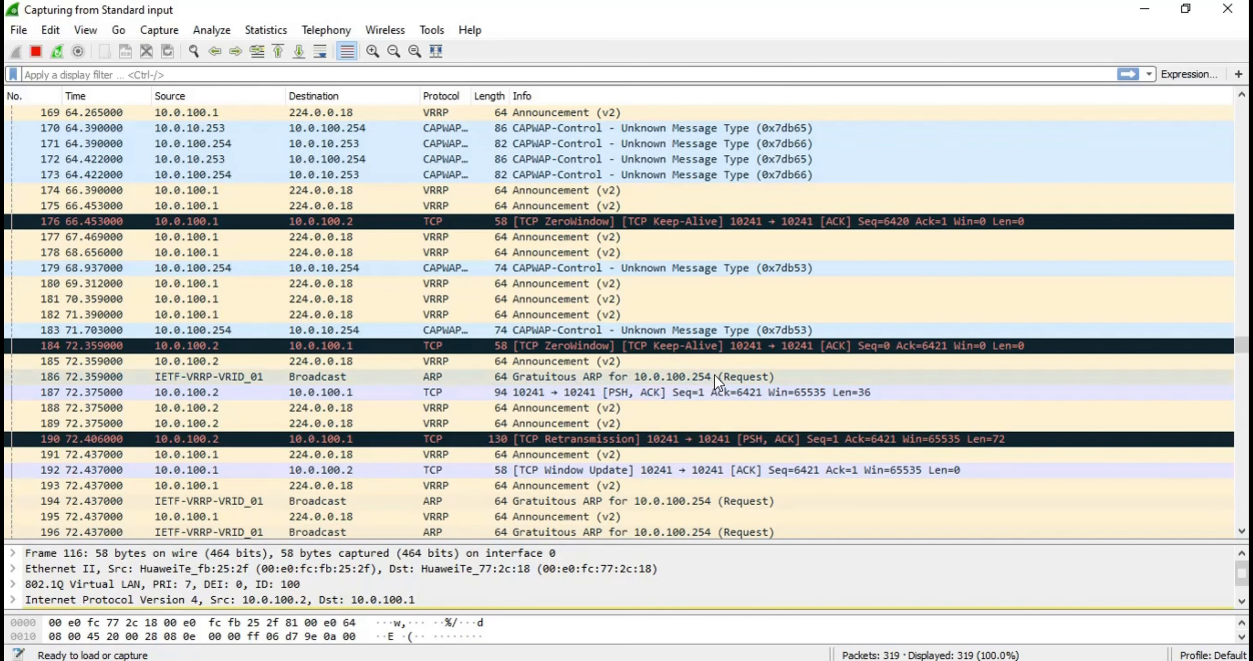
pyautogui.scroll(-1, 737, 381)
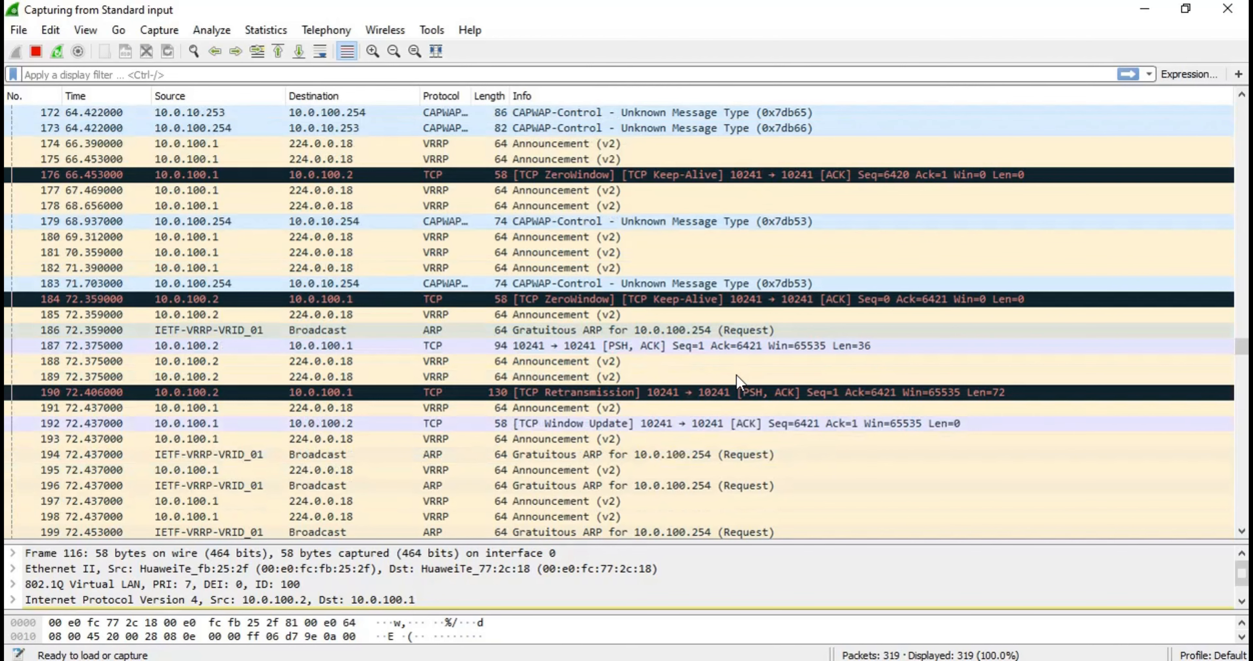
pyautogui.scroll(-3, 735, 375)
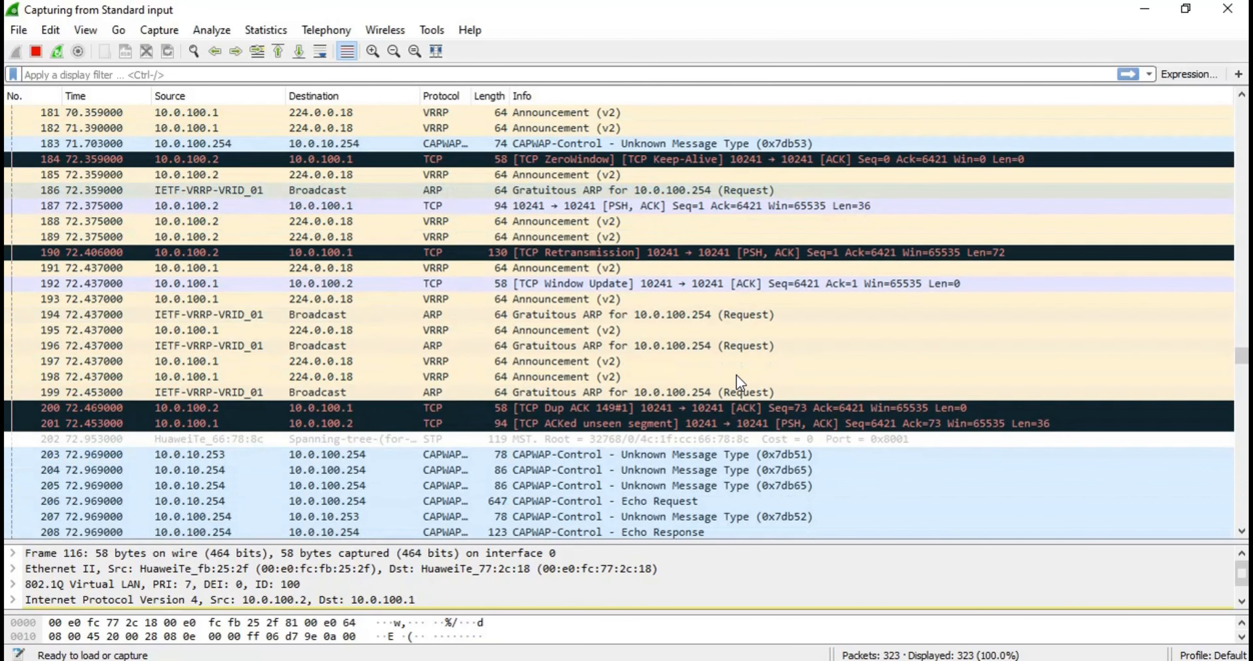
pyautogui.scroll(-3, 736, 375)
pyautogui.scroll(-2, 736, 375)
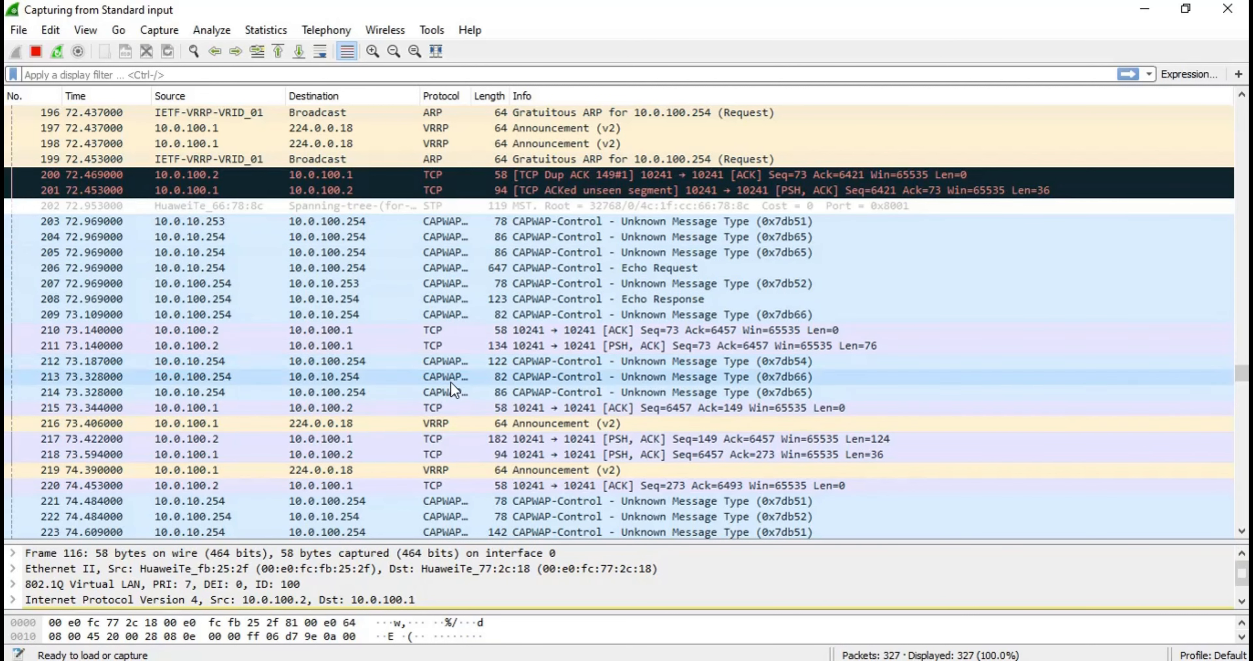
# Review the following captured traffic, including the ARP requests for 10.0.100.2 and the VRRP announcements from 10.0.100.1
pyautogui.scroll(-3, 443, 465)
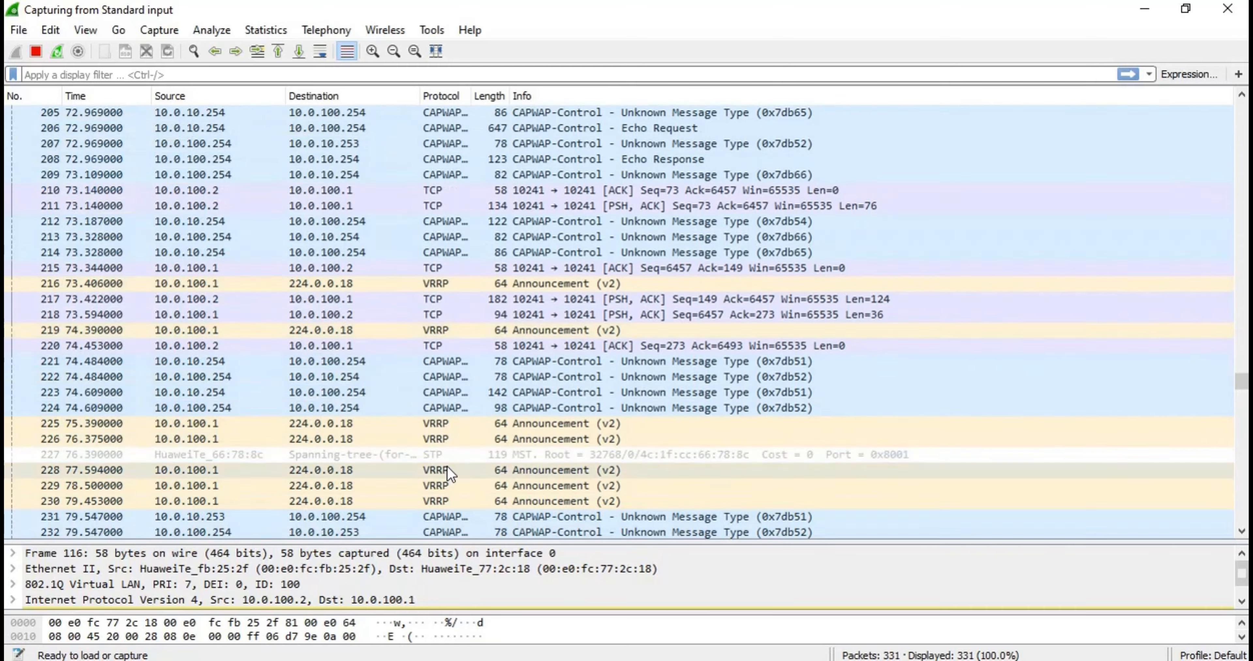
pyautogui.scroll(-11, 475, 426)
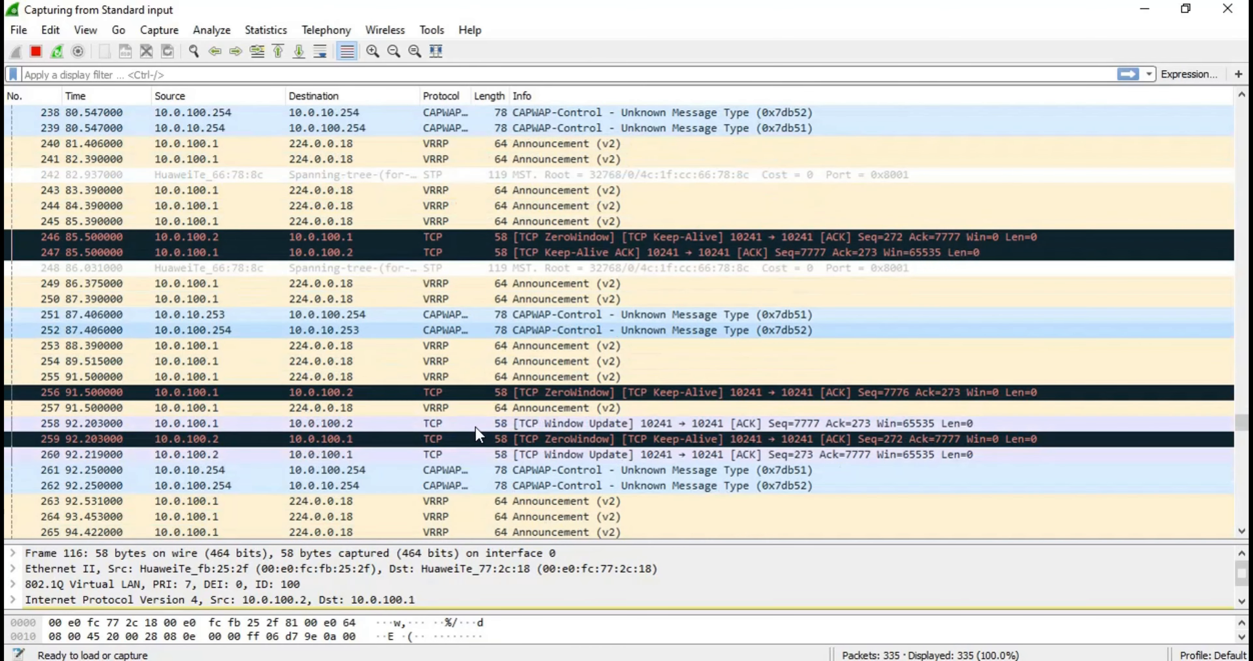
pyautogui.scroll(-7, 476, 427)
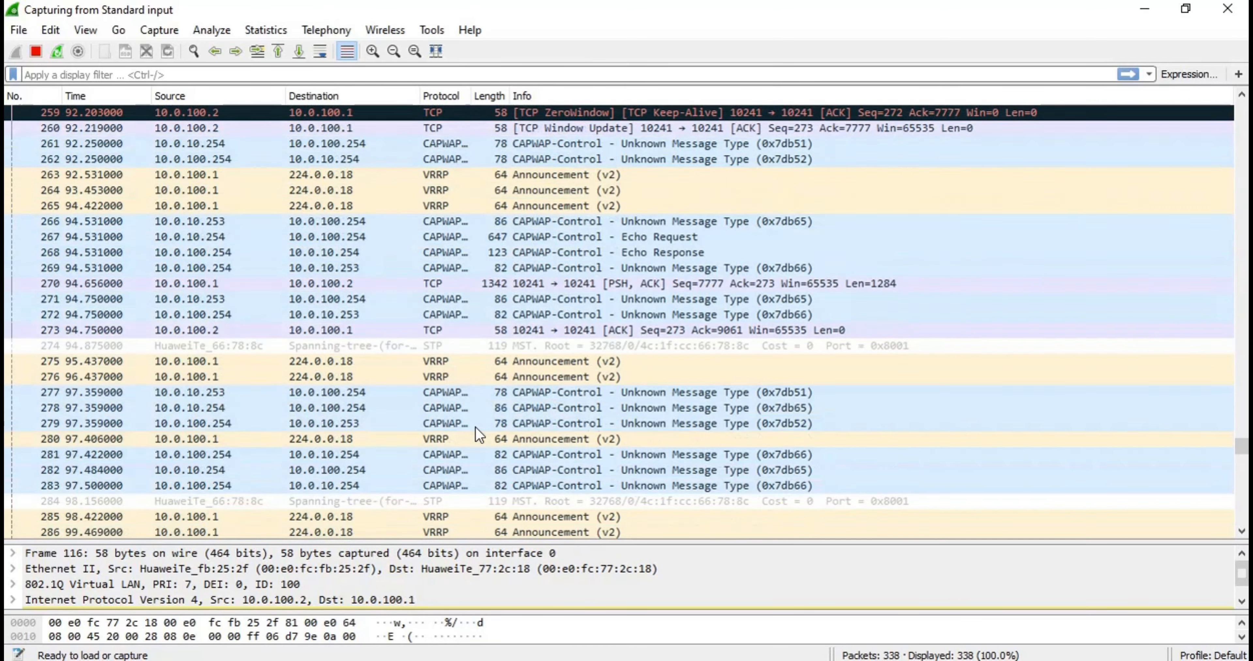
pyautogui.scroll(-9, 476, 426)
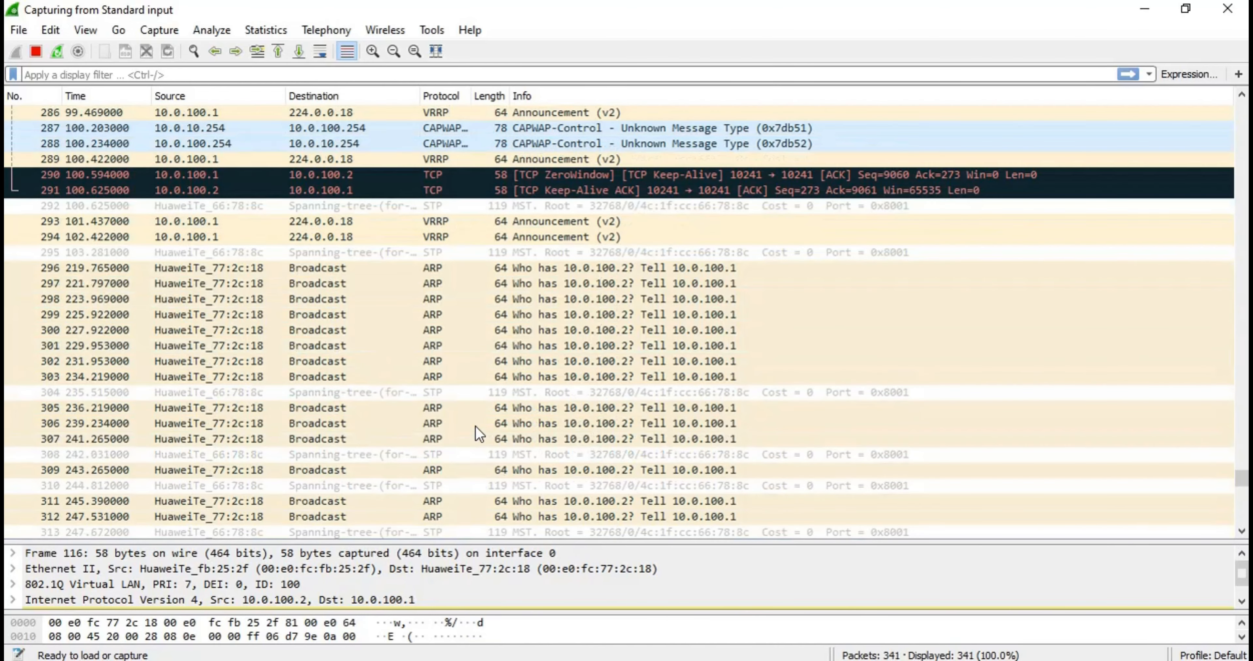
pyautogui.scroll(-1, 481, 412)
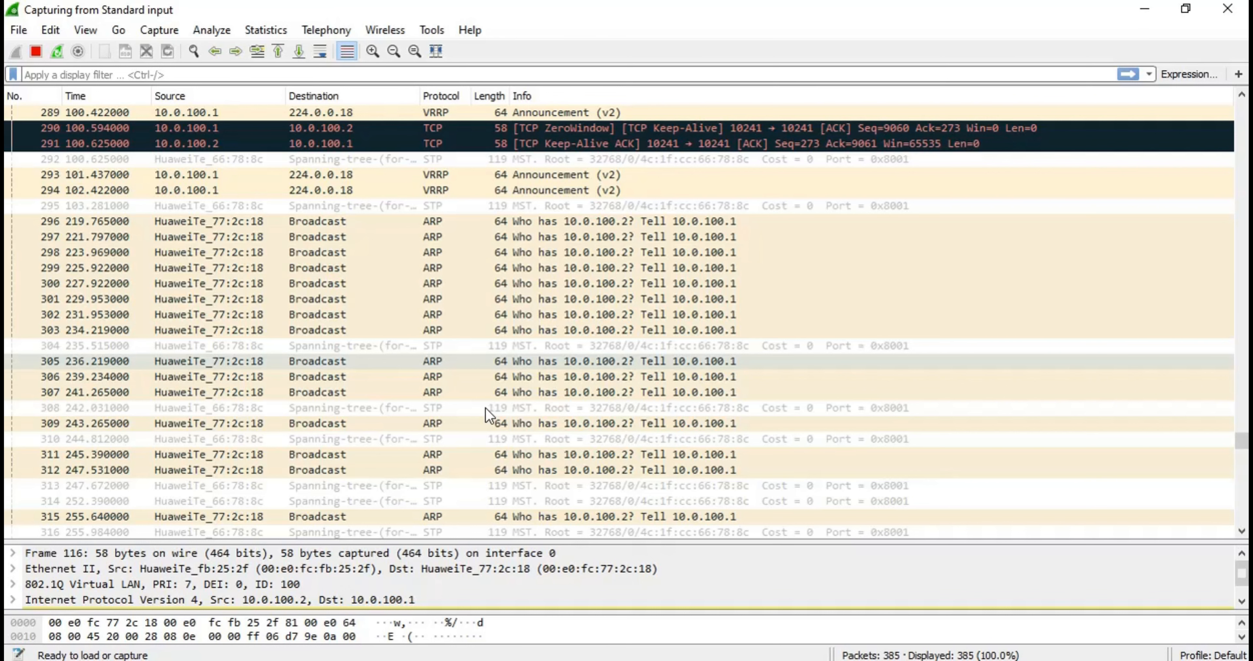
pyautogui.scroll(-3, 485, 408)
pyautogui.scroll(-5, 485, 408)
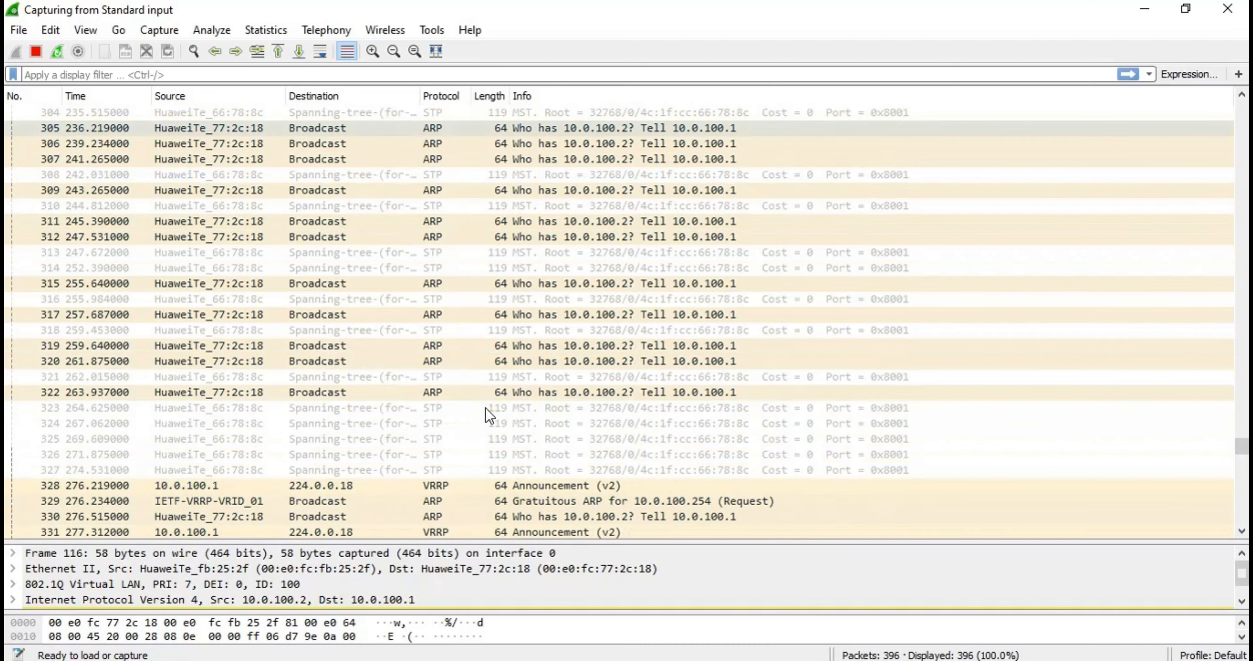
pyautogui.scroll(-11, 373, 242)
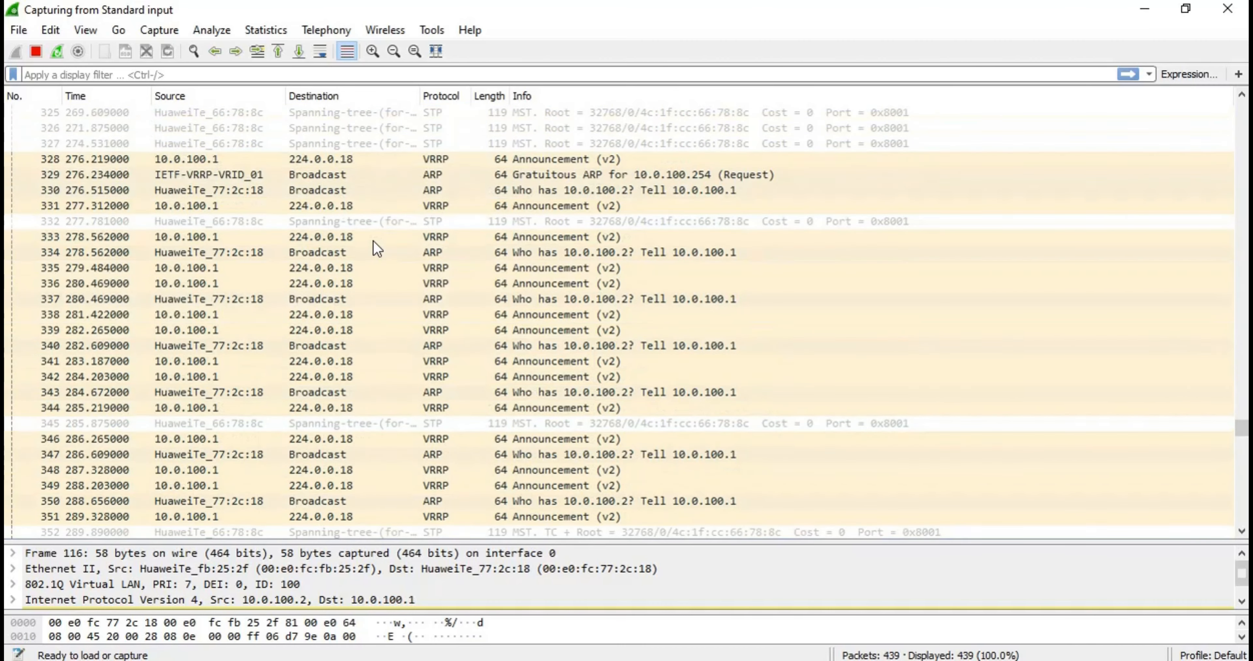
pyautogui.scroll(-7, 373, 244)
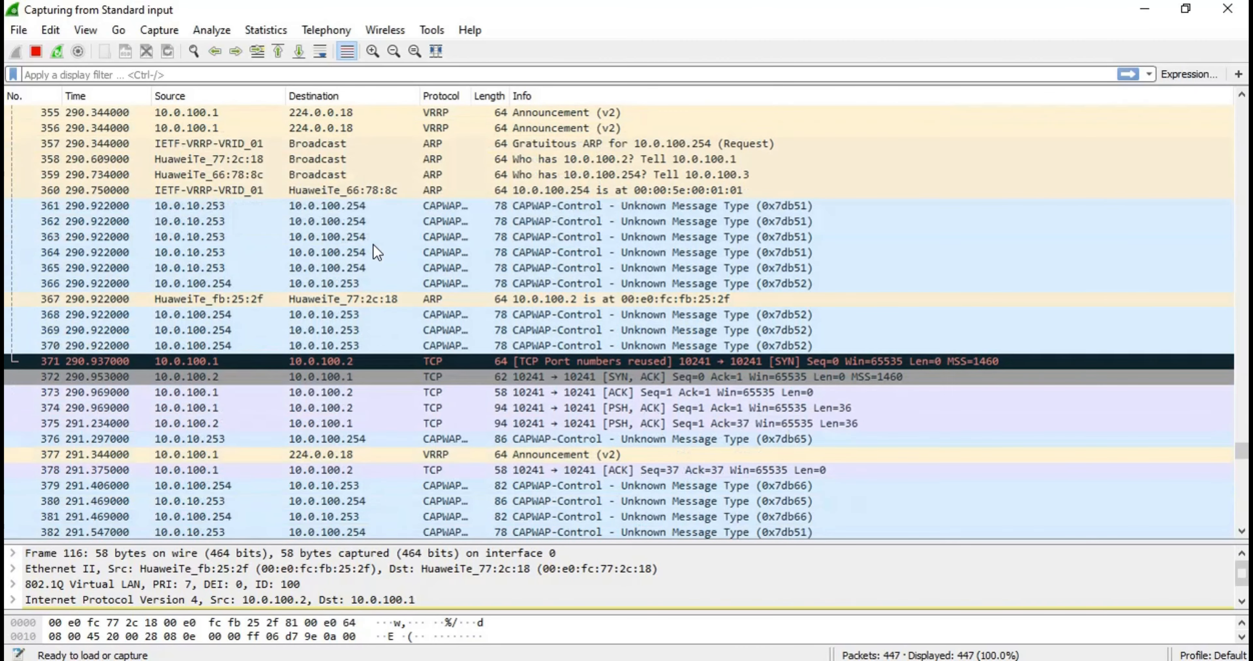
# Examine the TCP port 10241 exchange between 10.0.100.1 and 10.0.100.2 for the synchronization traffic between the two ACs
pyautogui.scroll(-3, 373, 243)
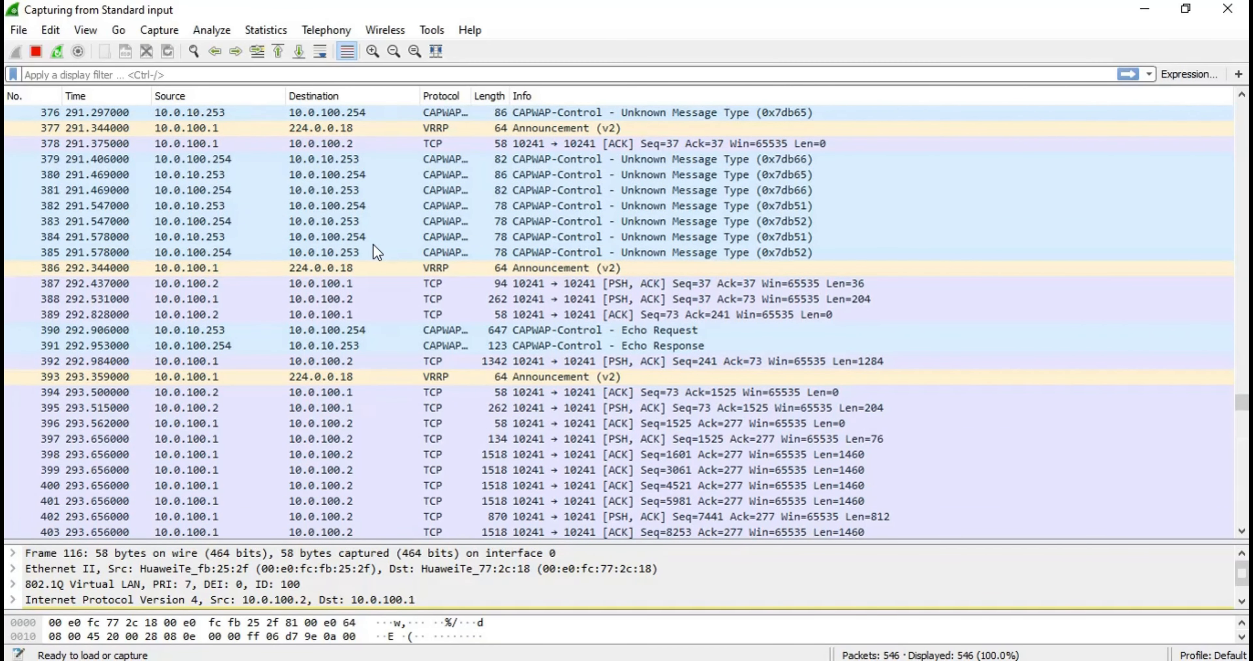
pyautogui.scroll(-1, 373, 243)
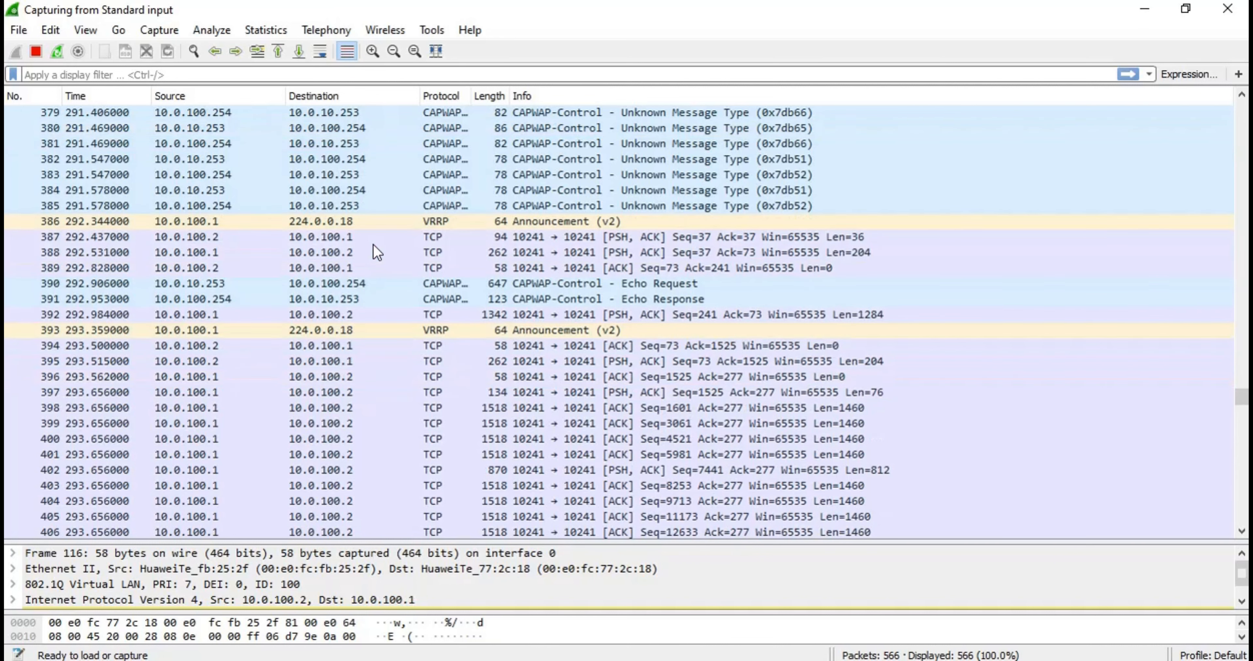
pyautogui.scroll(-1, 373, 244)
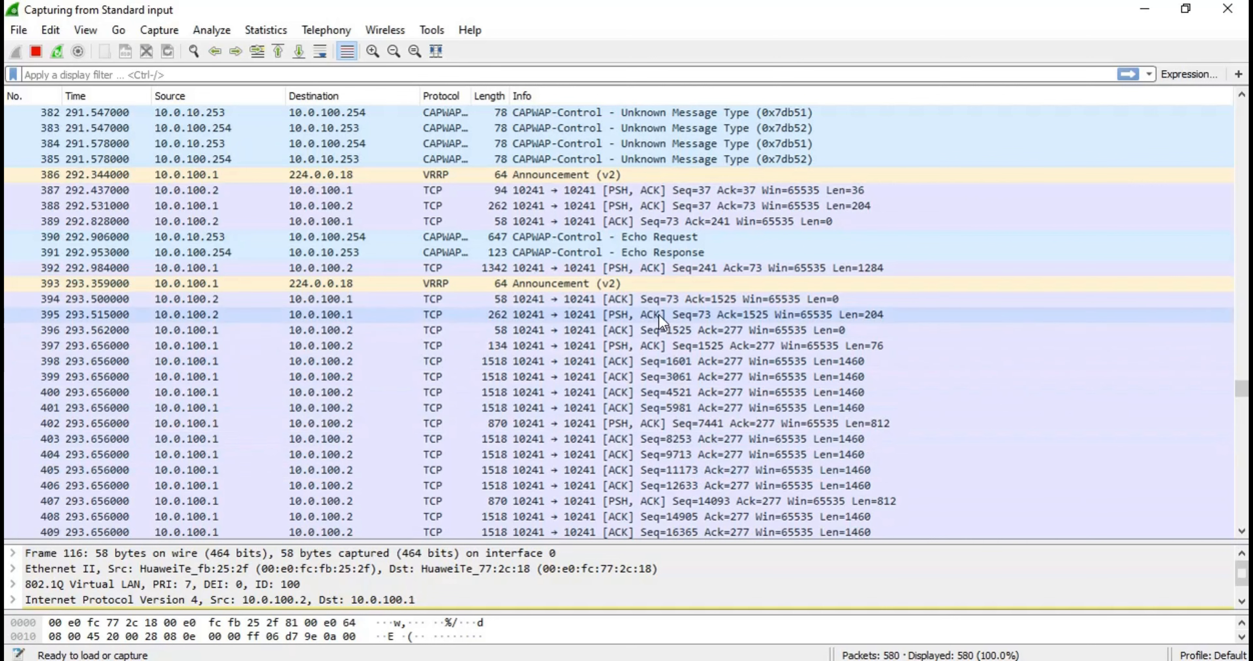
pyautogui.scroll(-1, 656, 315)
pyautogui.scroll(-1, 655, 319)
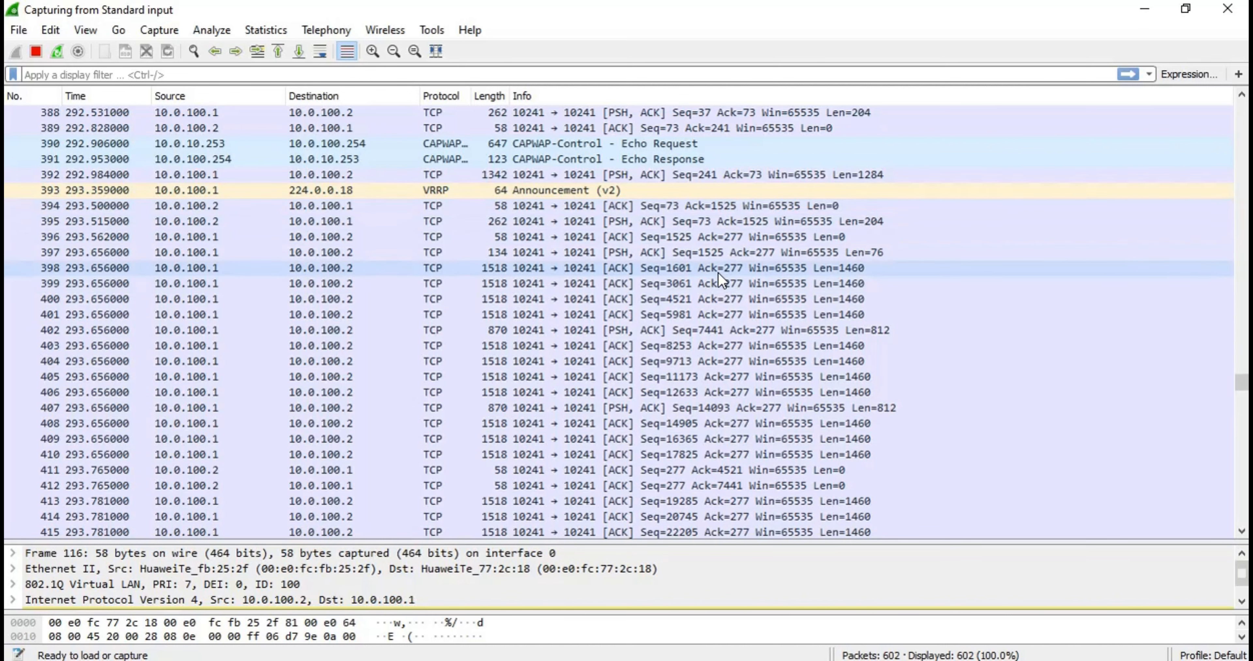
pyautogui.scroll(-1, 721, 279)
pyautogui.scroll(-8, 721, 280)
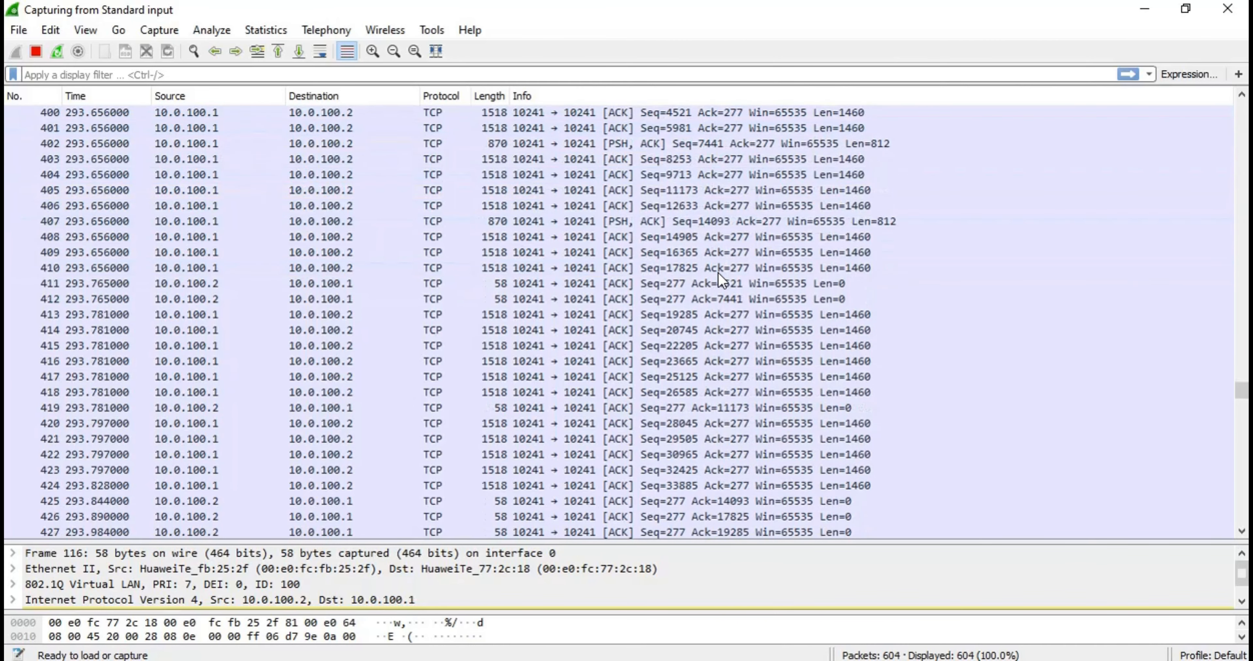
pyautogui.scroll(-2, 717, 271)
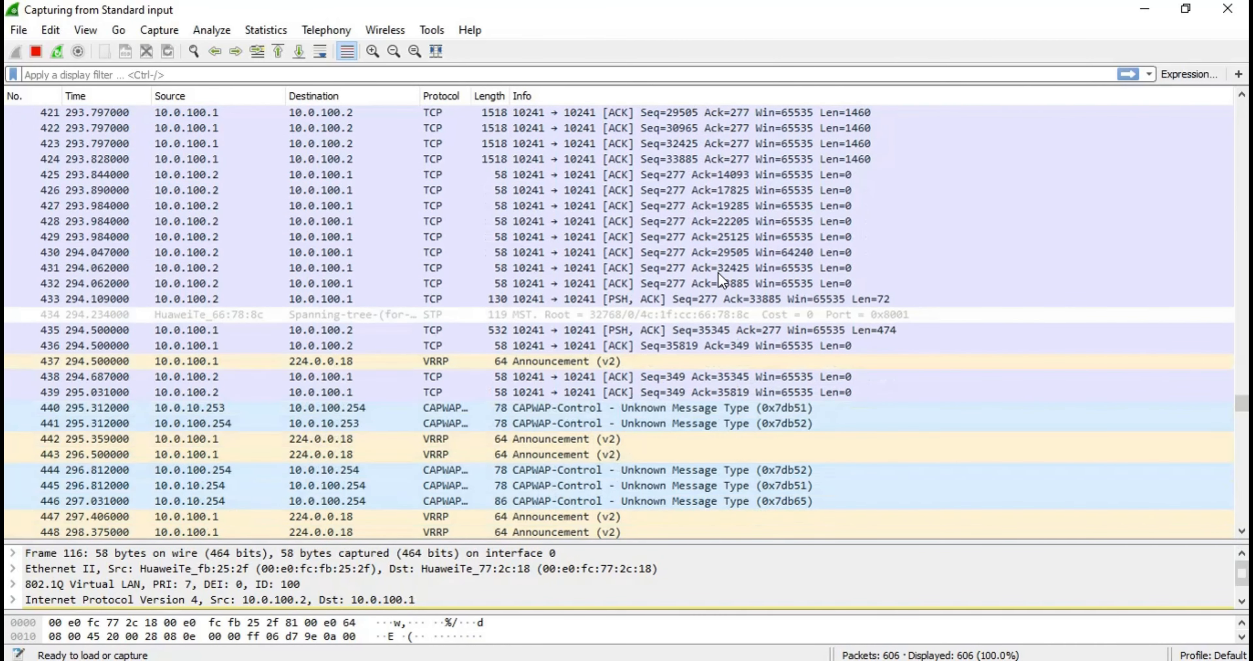
pyautogui.scroll(6, 717, 272)
pyautogui.scroll(1, 717, 271)
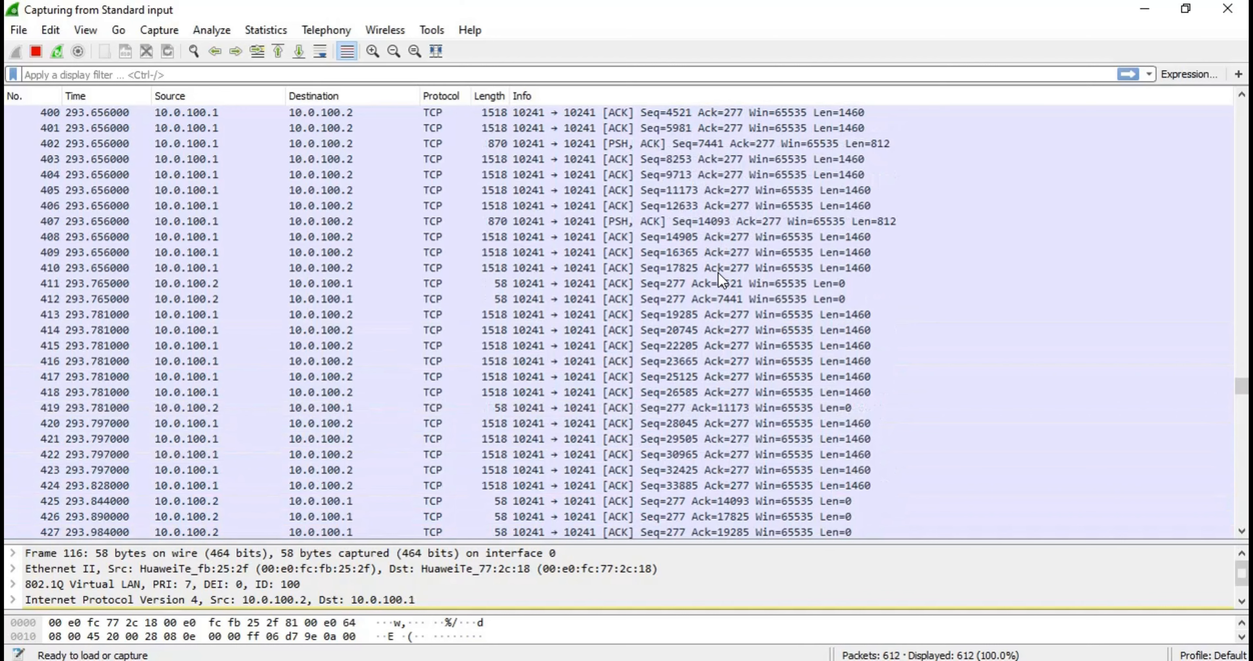
pyautogui.scroll(-3, 718, 272)
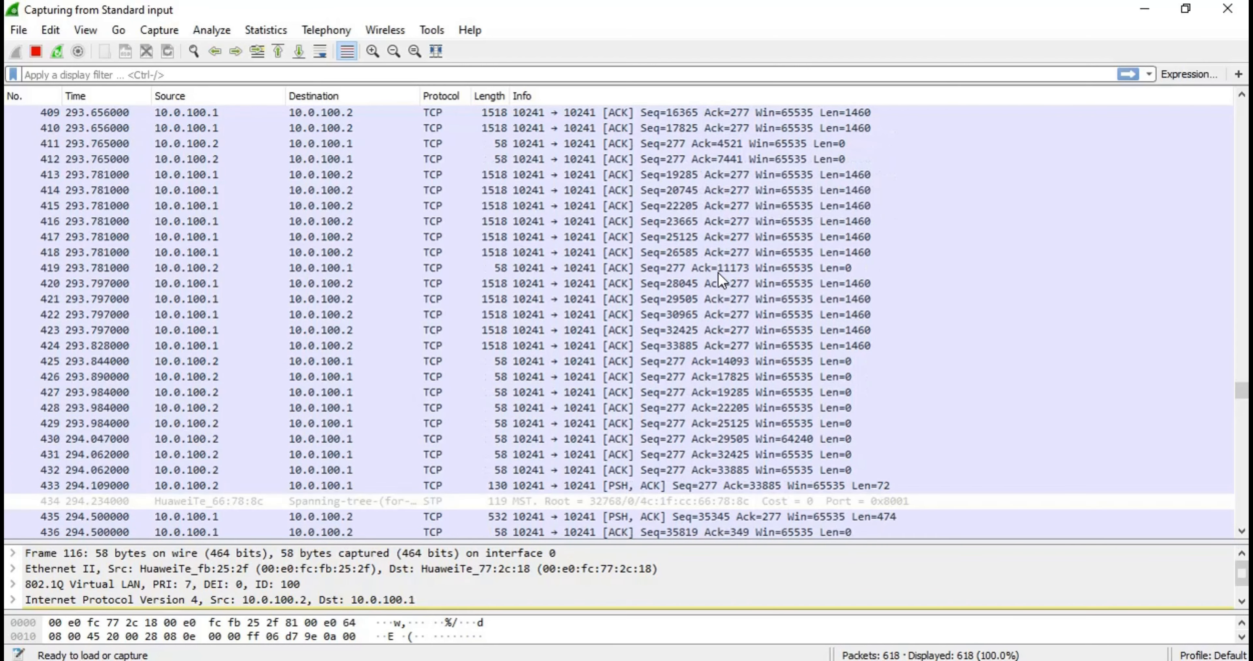
# Follow the TCP port 10241 exchange between 10.0.100.1 and 10.0.100.2 through the subsequent VRRP and CAPWAP packets
pyautogui.scroll(-7, 718, 272)
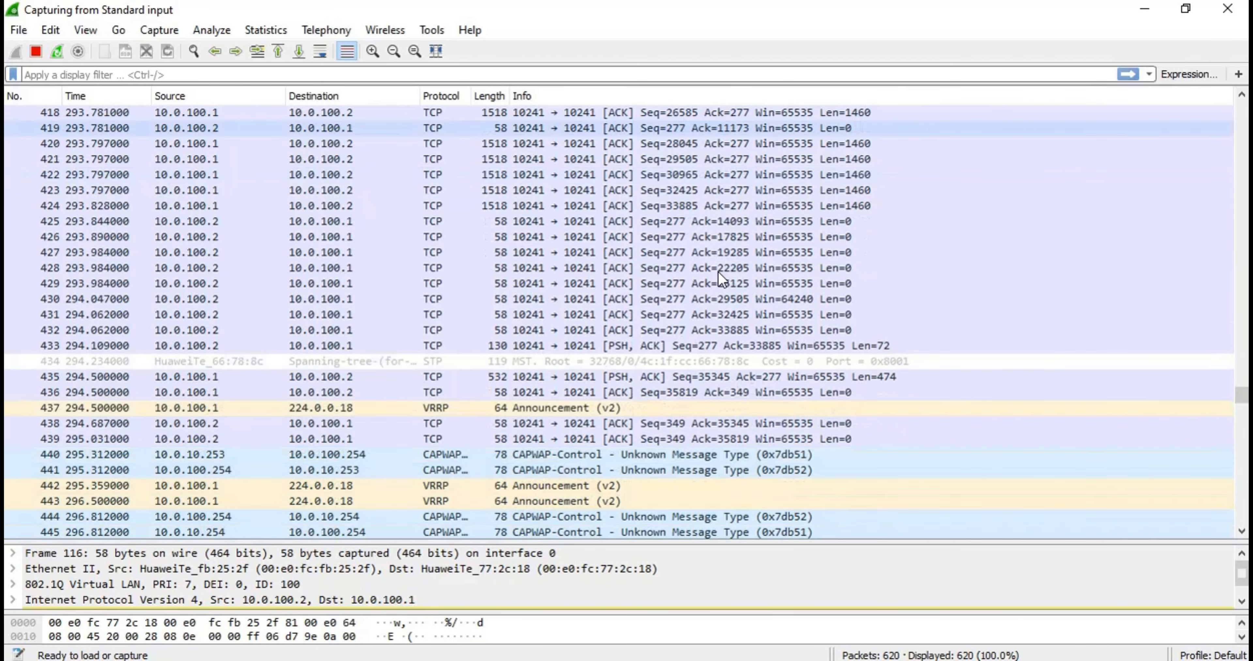
pyautogui.scroll(-7, 718, 272)
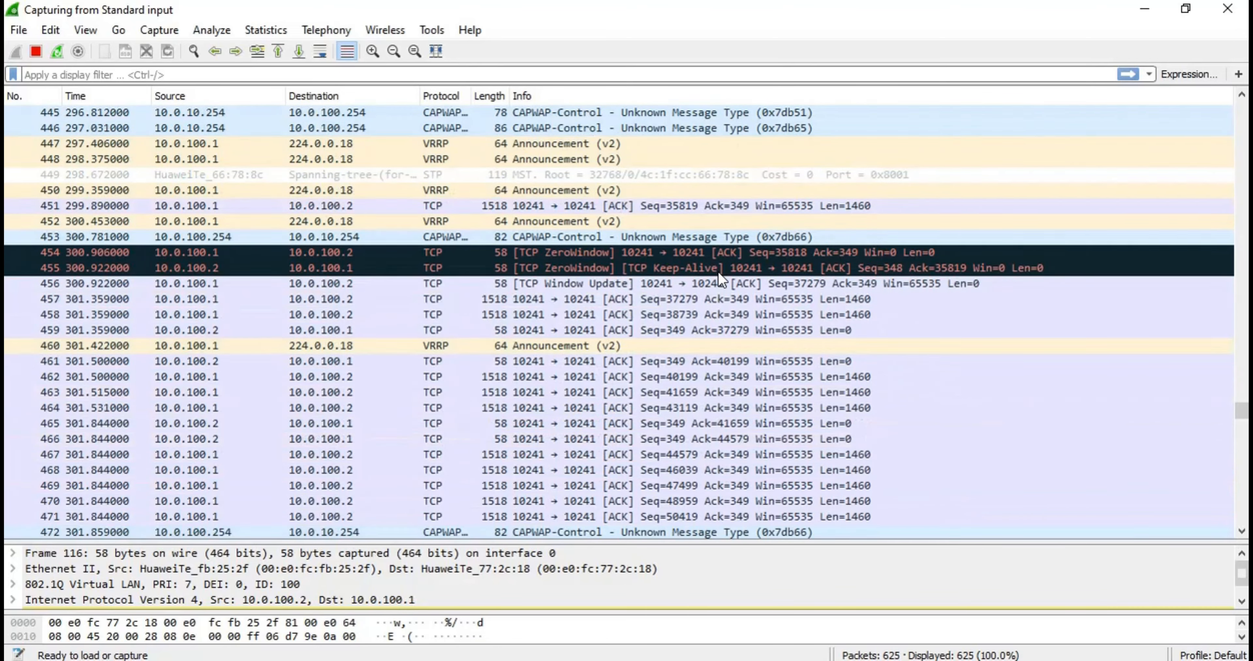
pyautogui.scroll(-4, 719, 278)
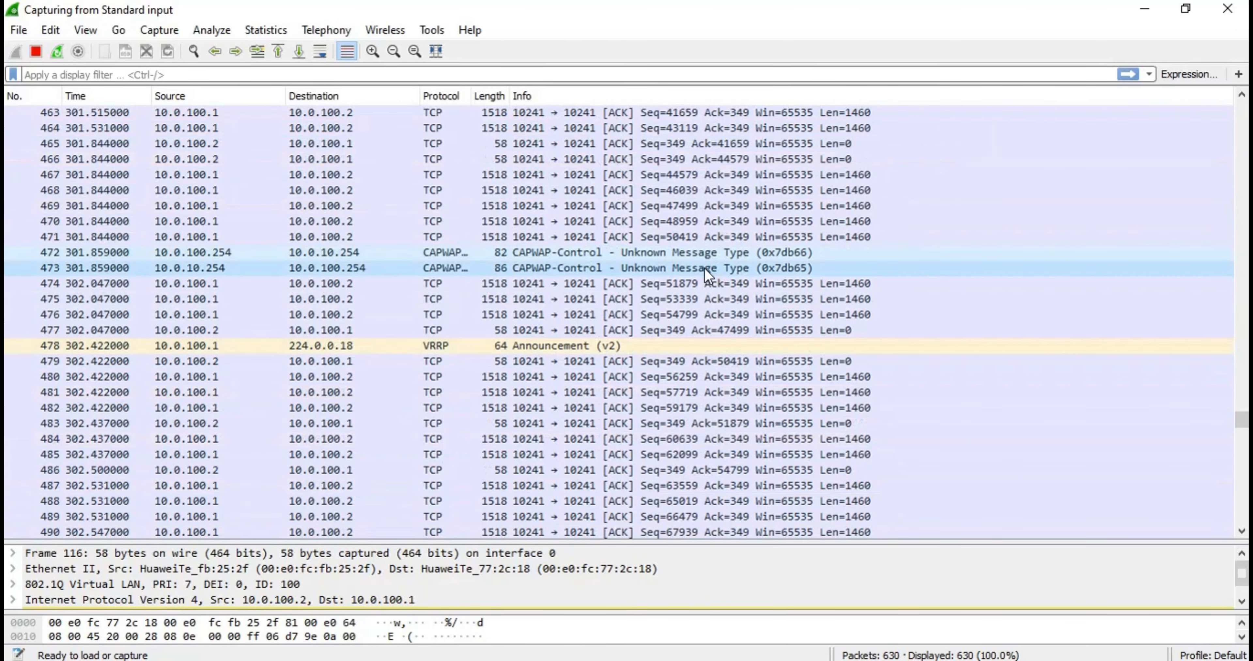
# Switch to the eNSP topology and check the console sessions of AC1 and AC2
pyautogui.click(481, 1)
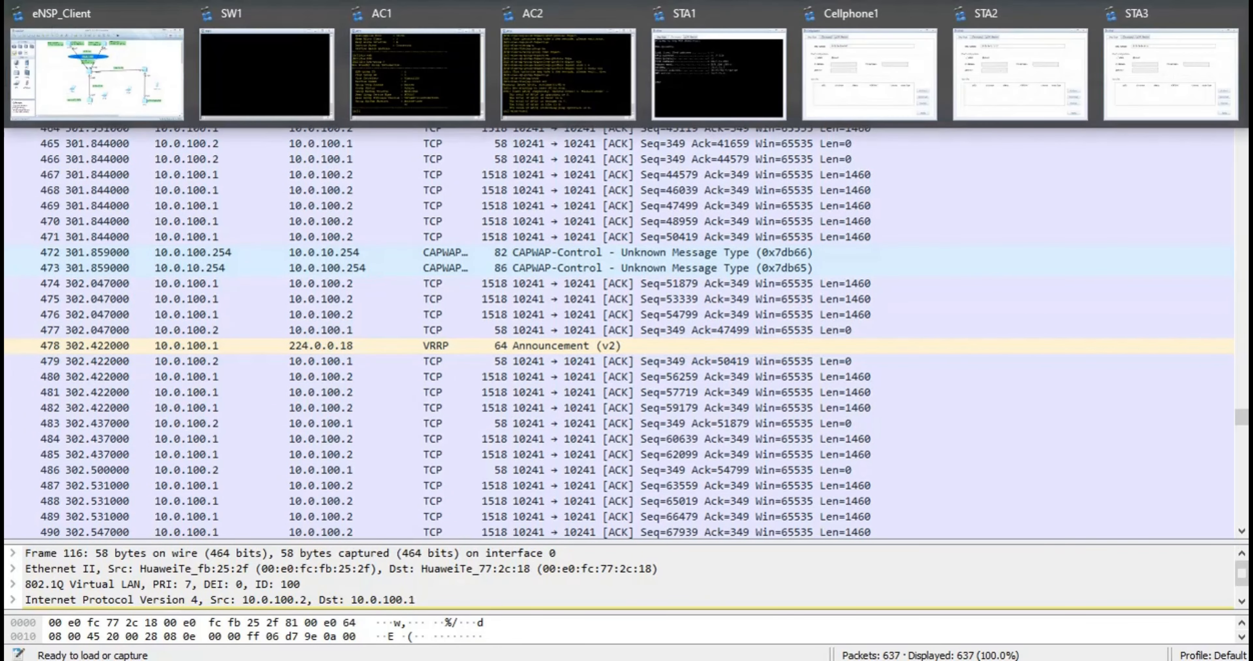
pyautogui.click(148, 115)
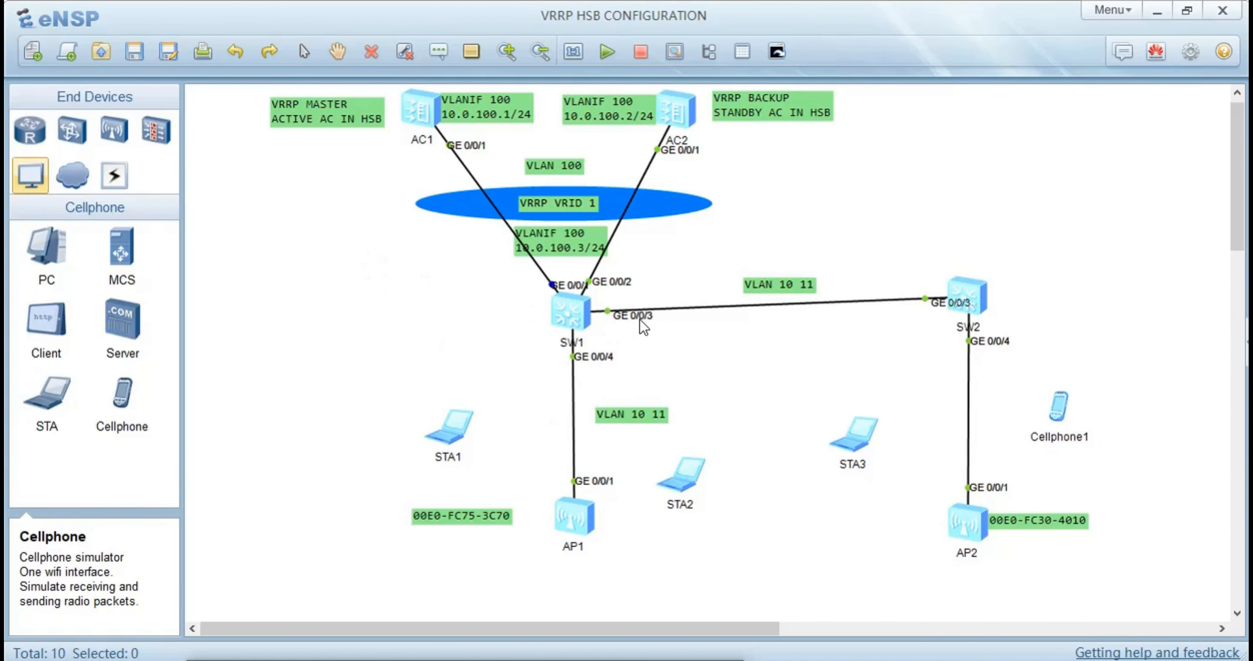
pyautogui.doubleClick(425, 103)
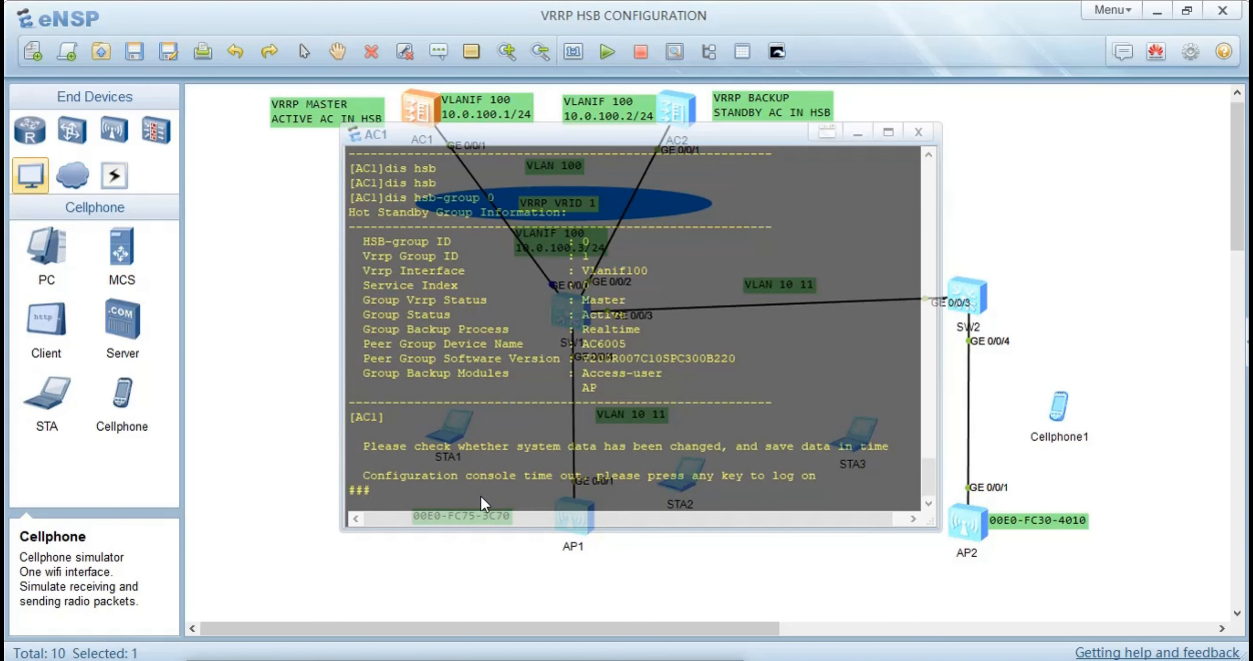
pyautogui.click(238, 460)
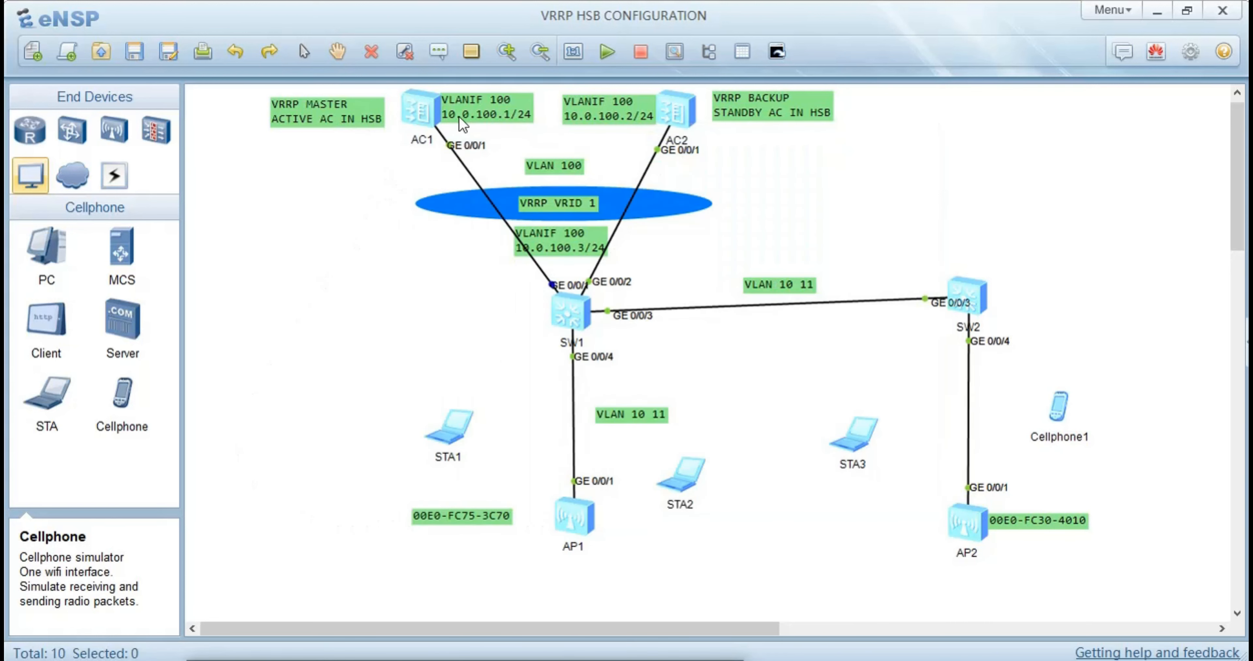
pyautogui.doubleClick(684, 108)
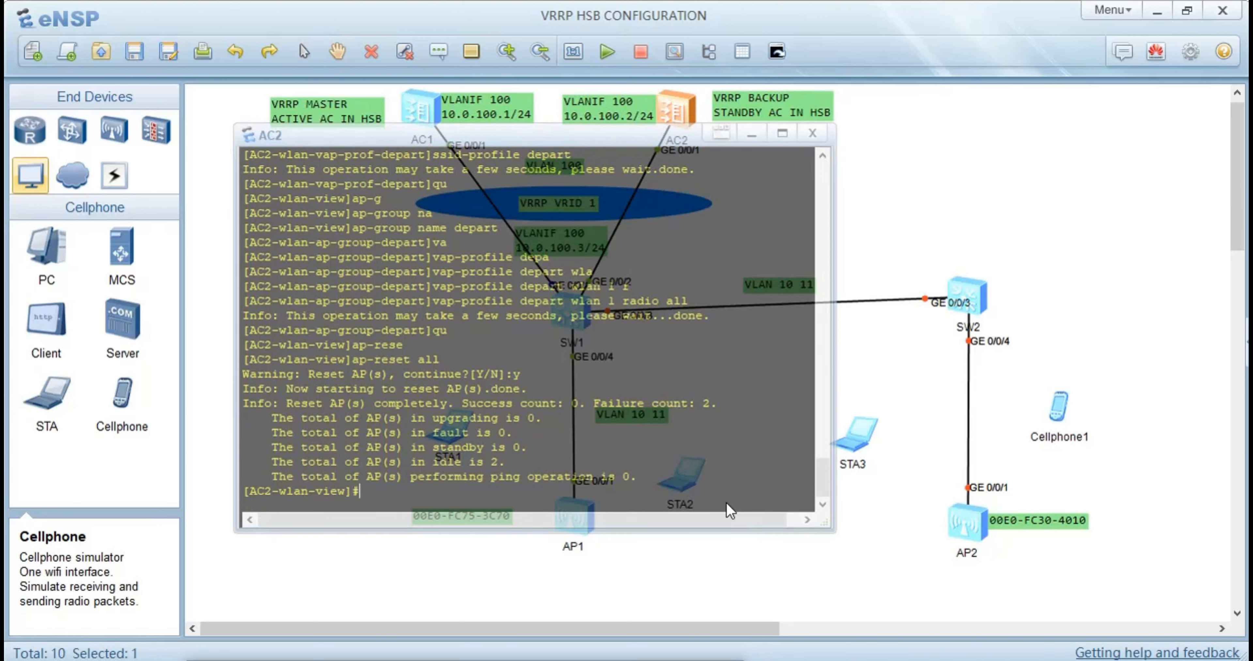
pyautogui.write('#####')
pyautogui.click(883, 239)
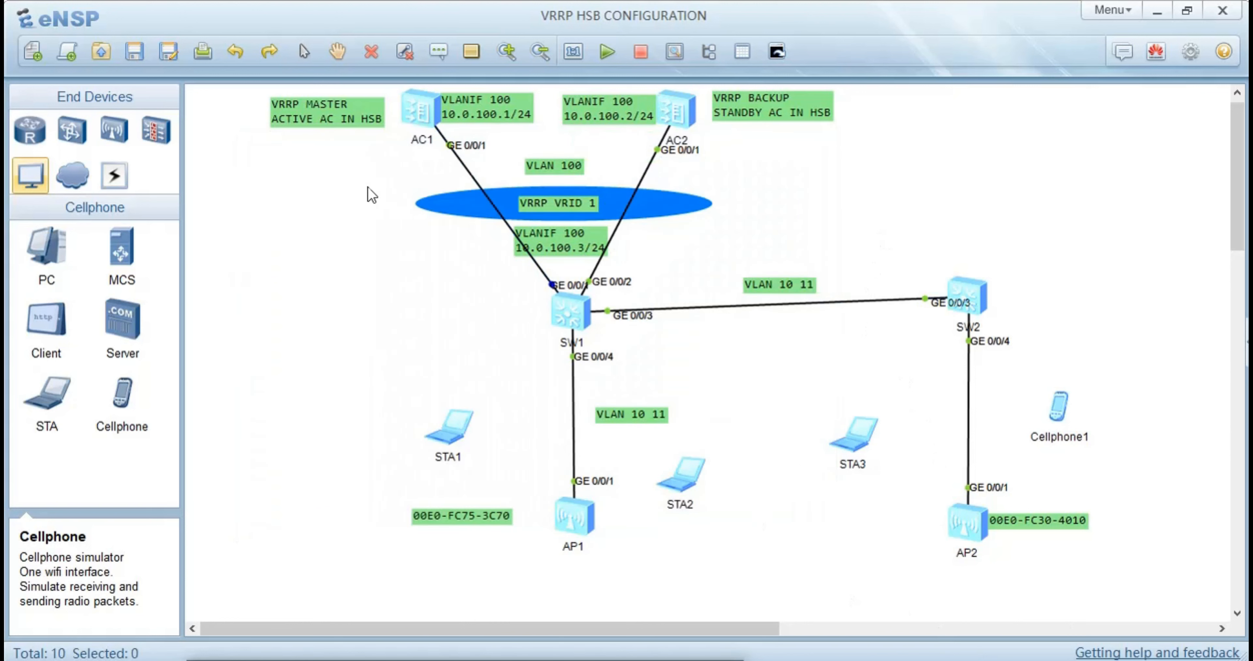
# Select every device in the VRRP HSB topology and stop them all
pyautogui.moveTo(234, 112); pyautogui.dragTo(1129, 558)
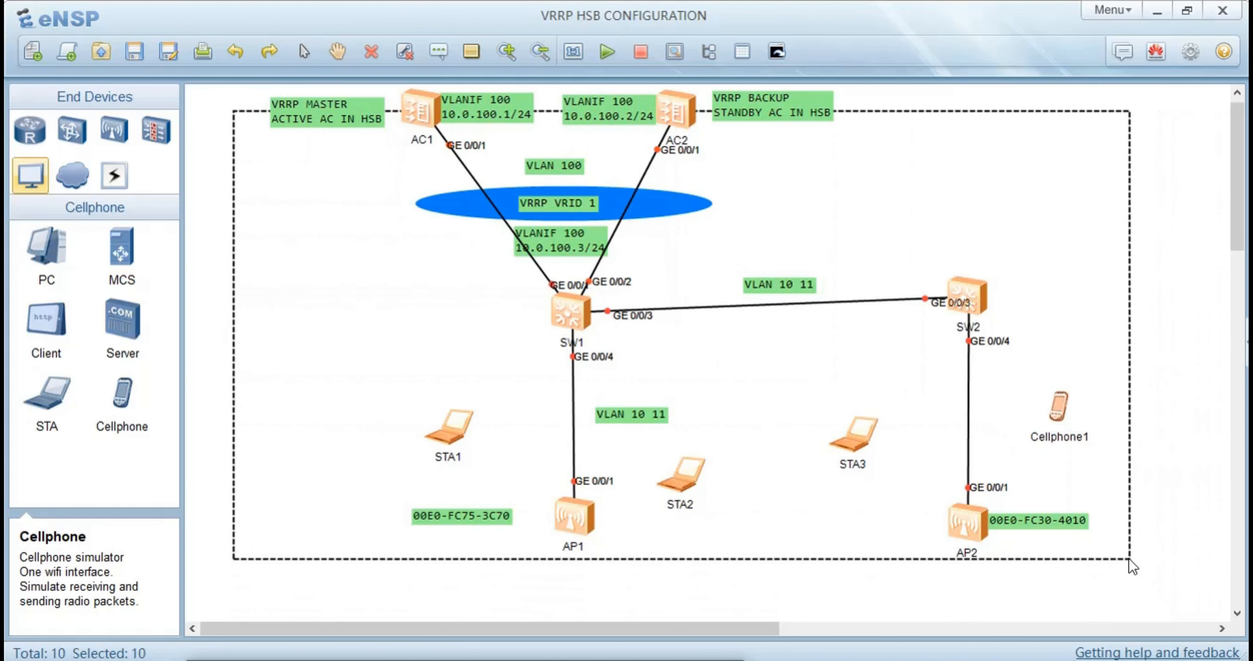
pyautogui.rightClick(744, 387)
pyautogui.click(771, 438)
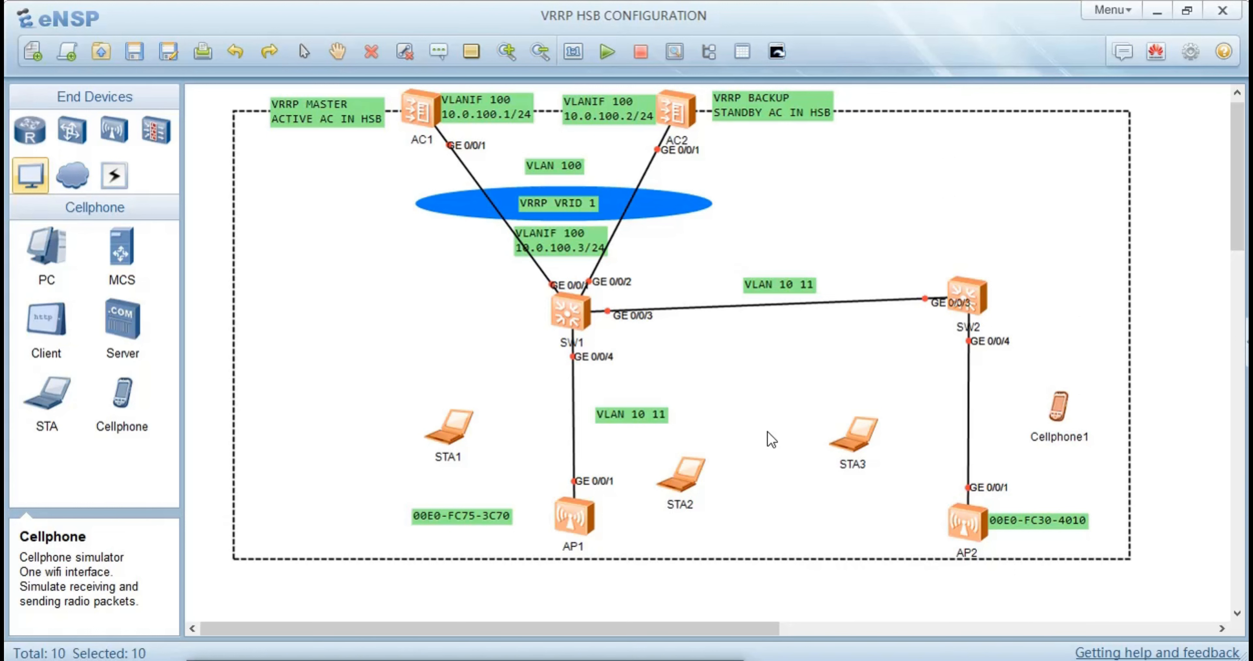
pyautogui.click(220, 280)
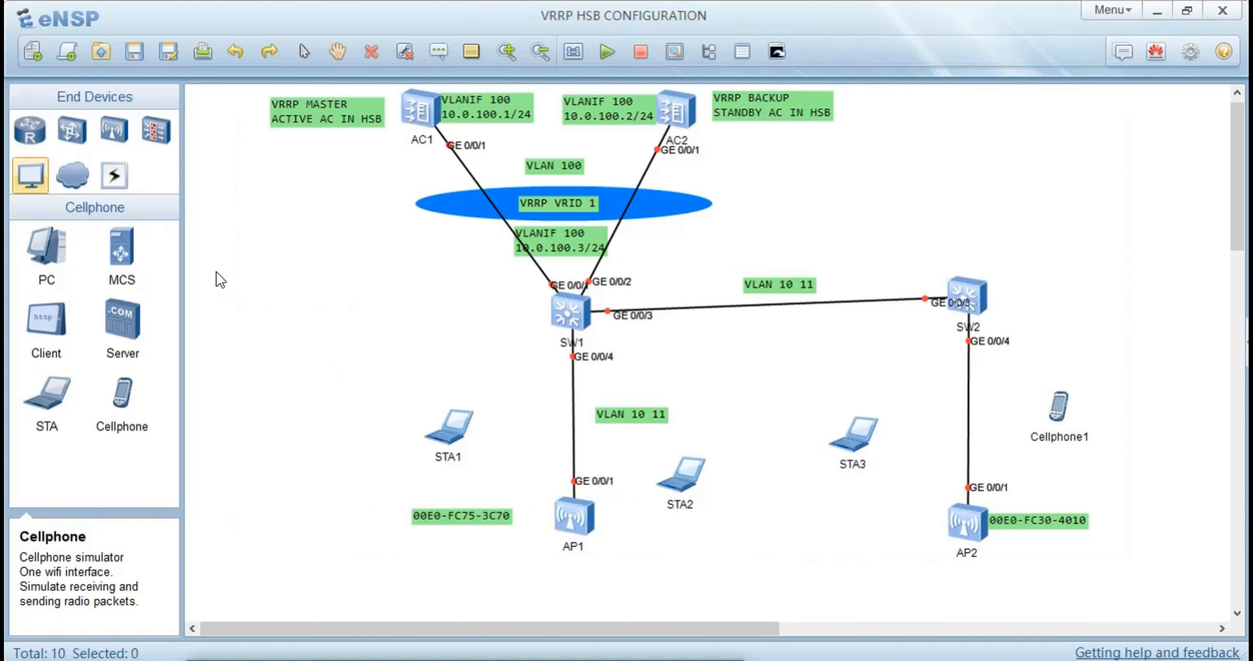
# Select the whole topology again and start all ten devices
pyautogui.moveTo(213, 91); pyautogui.dragTo(994, 566)
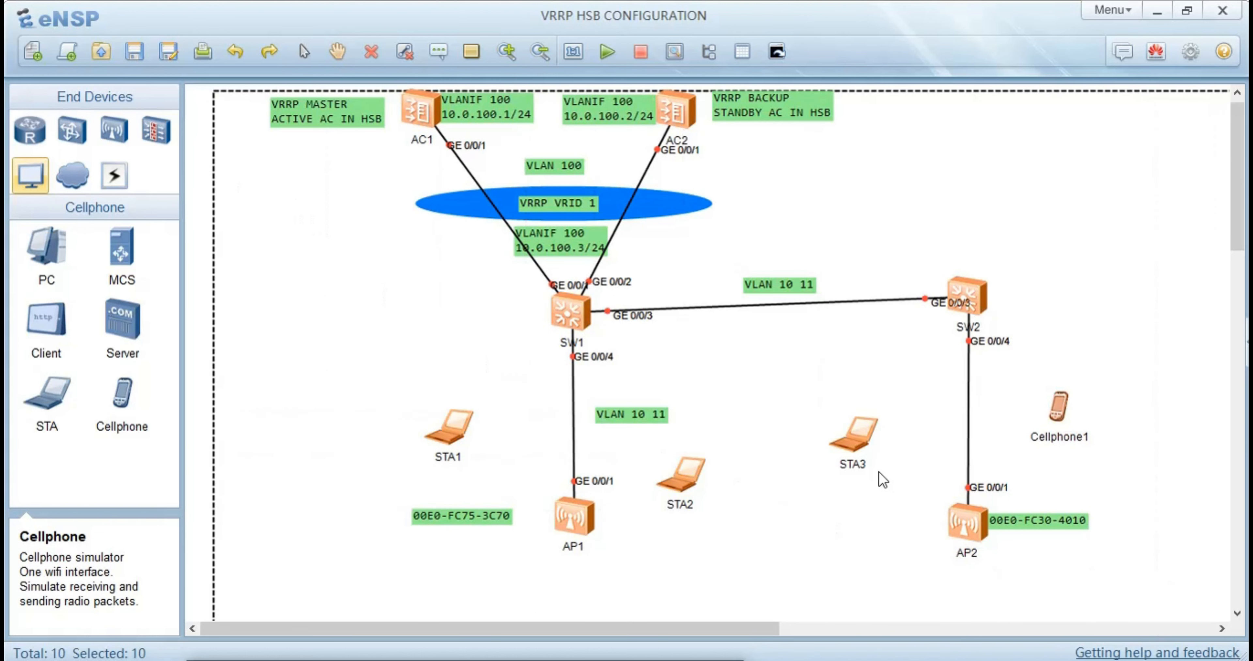
pyautogui.rightClick(870, 461)
pyautogui.click(906, 479)
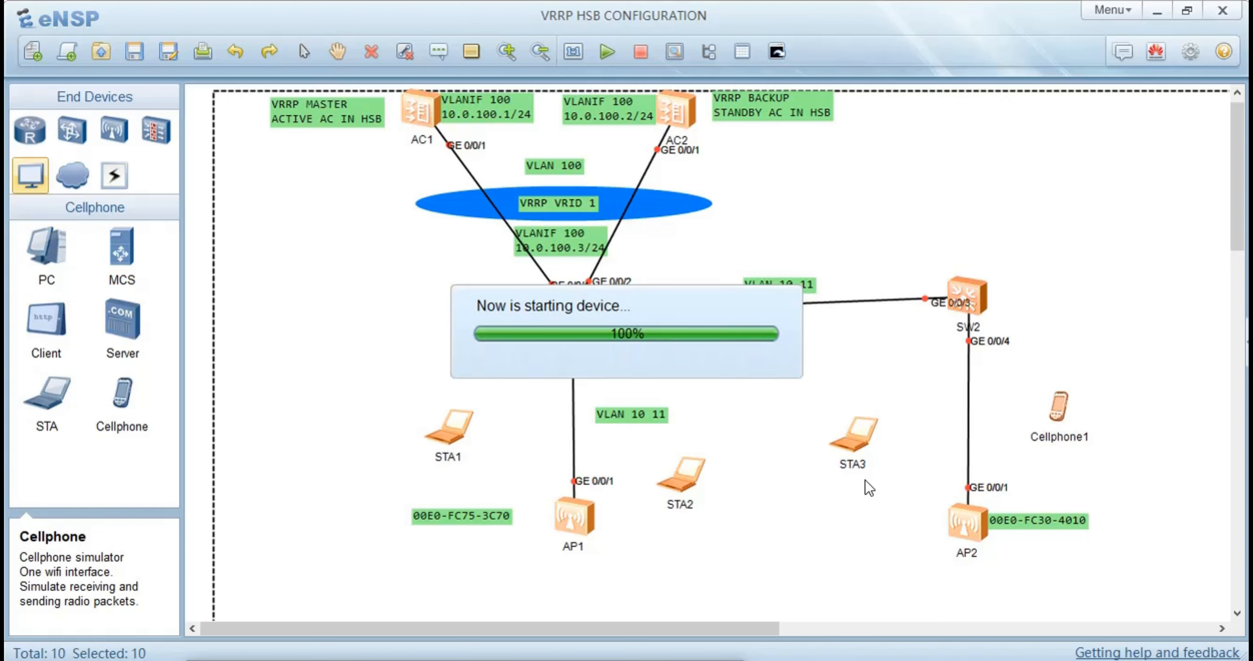
pyautogui.click(200, 396)
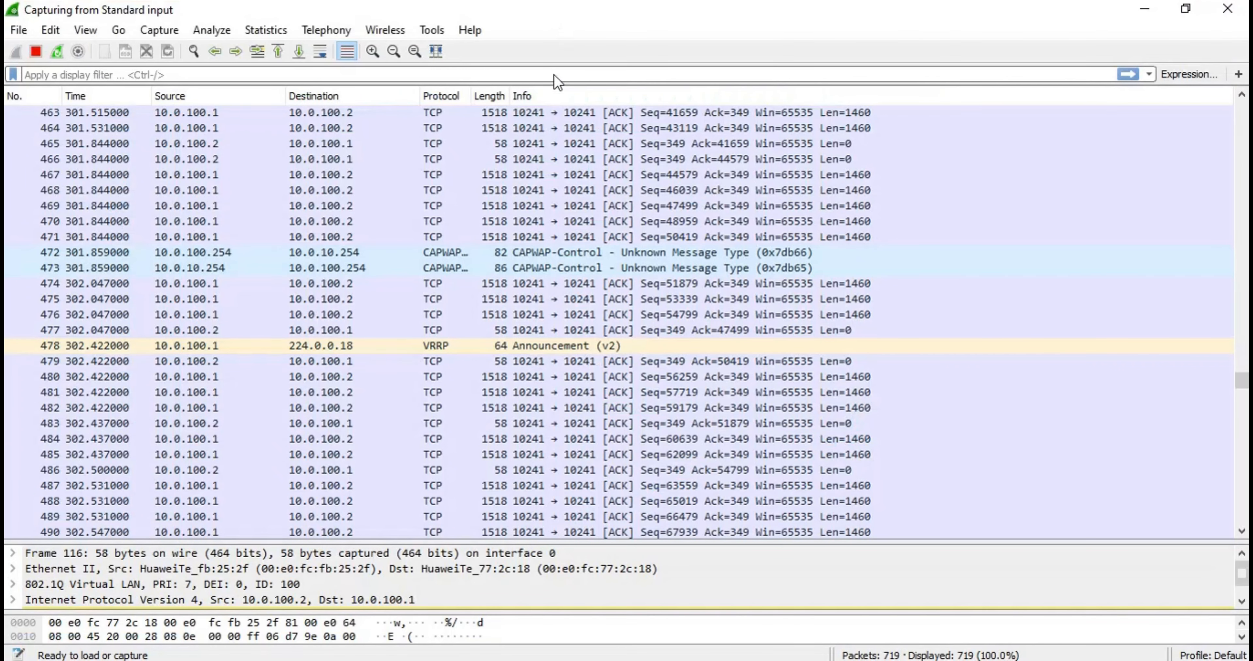
# Switch back to the Wireshark capture and examine the TCP data segments and acknowledgements exchanged between 10.0.100.1 and 10.0.100.2 on port 10241
pyautogui.scroll(-3, 696, 280)
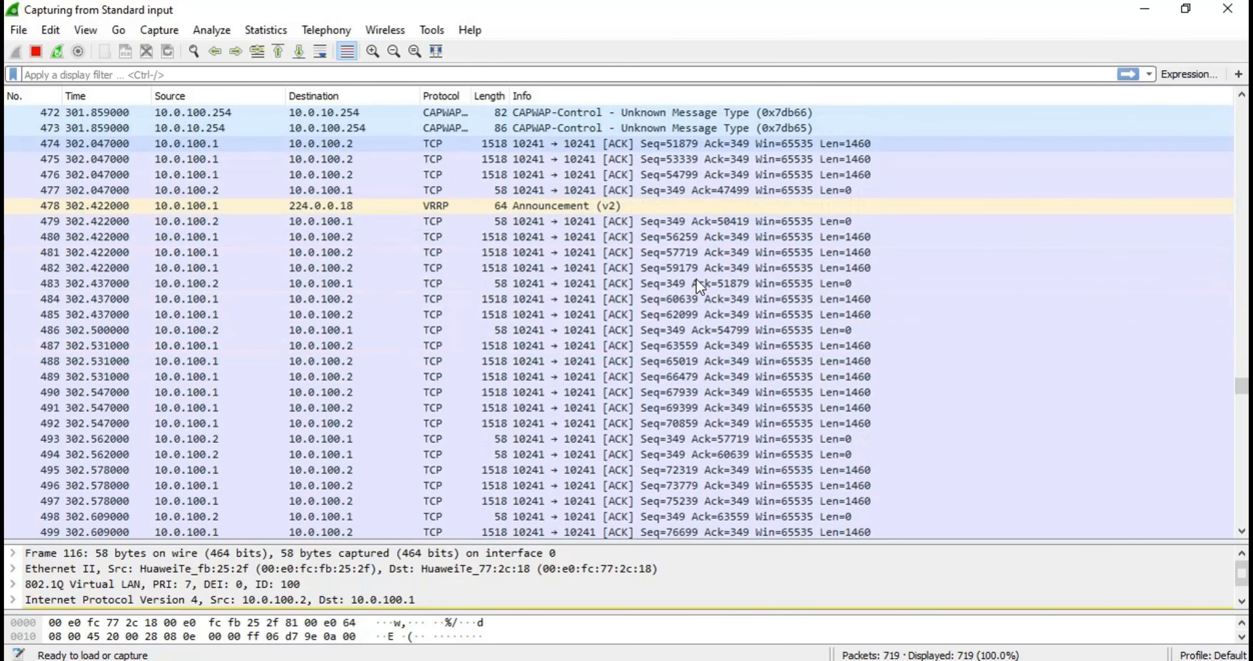
pyautogui.scroll(-1, 697, 279)
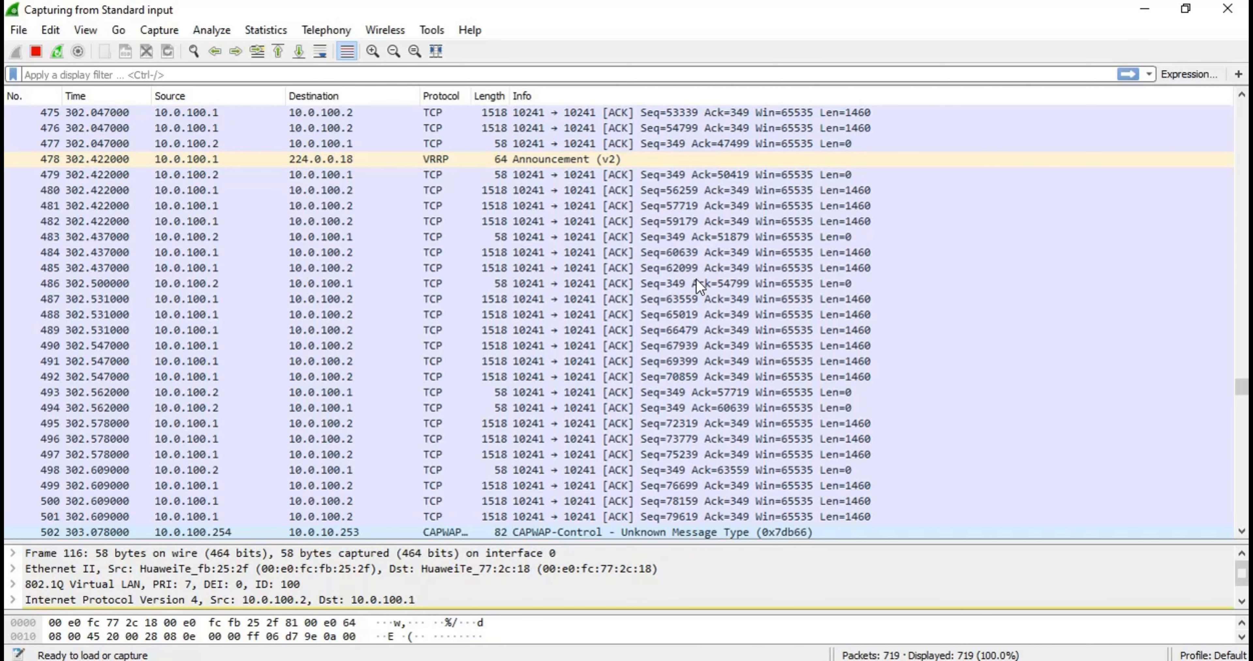
pyautogui.scroll(-1, 696, 283)
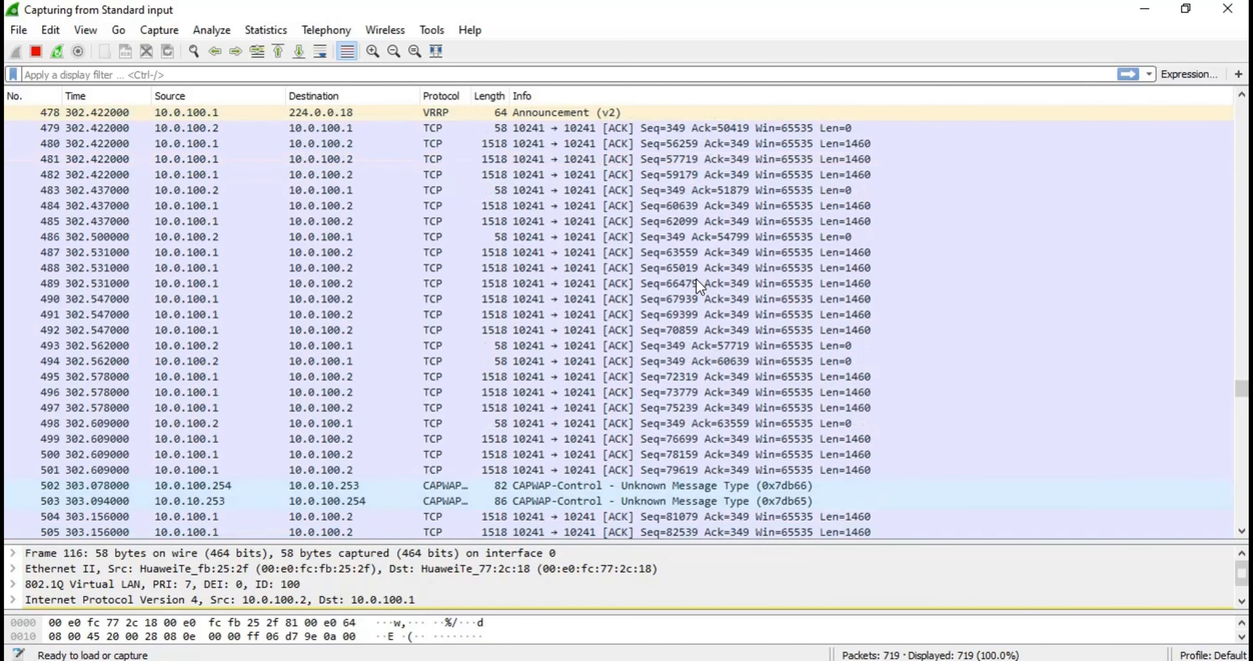
pyautogui.scroll(-1, 696, 281)
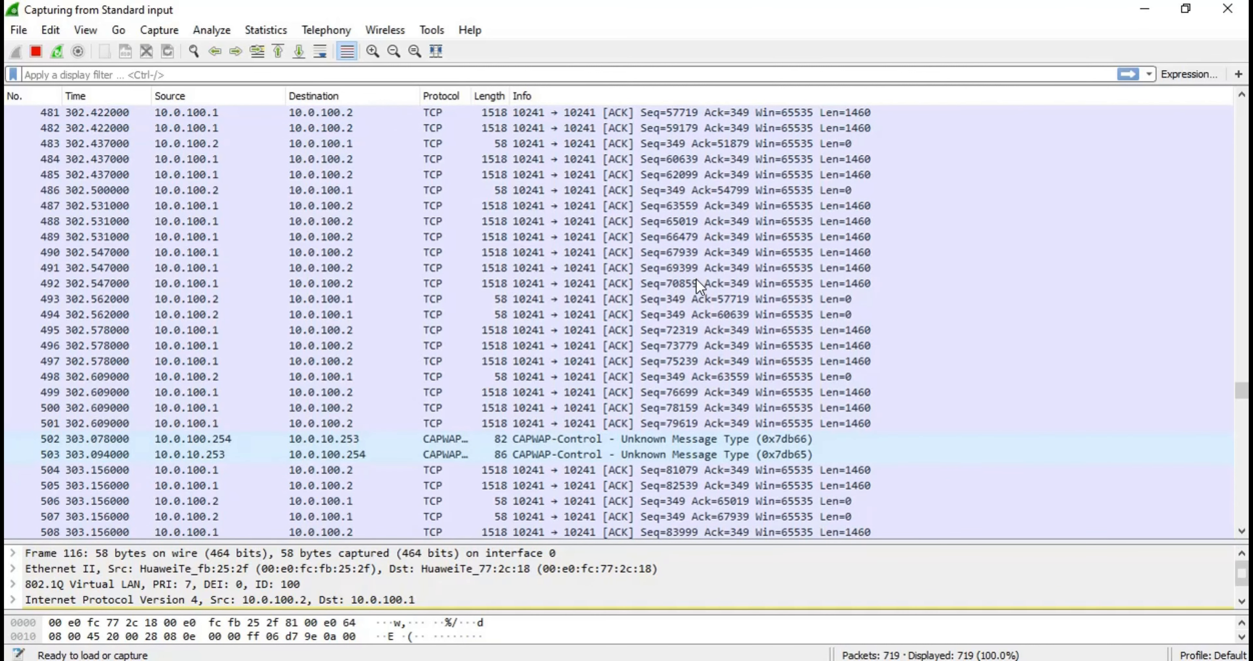
pyautogui.scroll(-1, 695, 283)
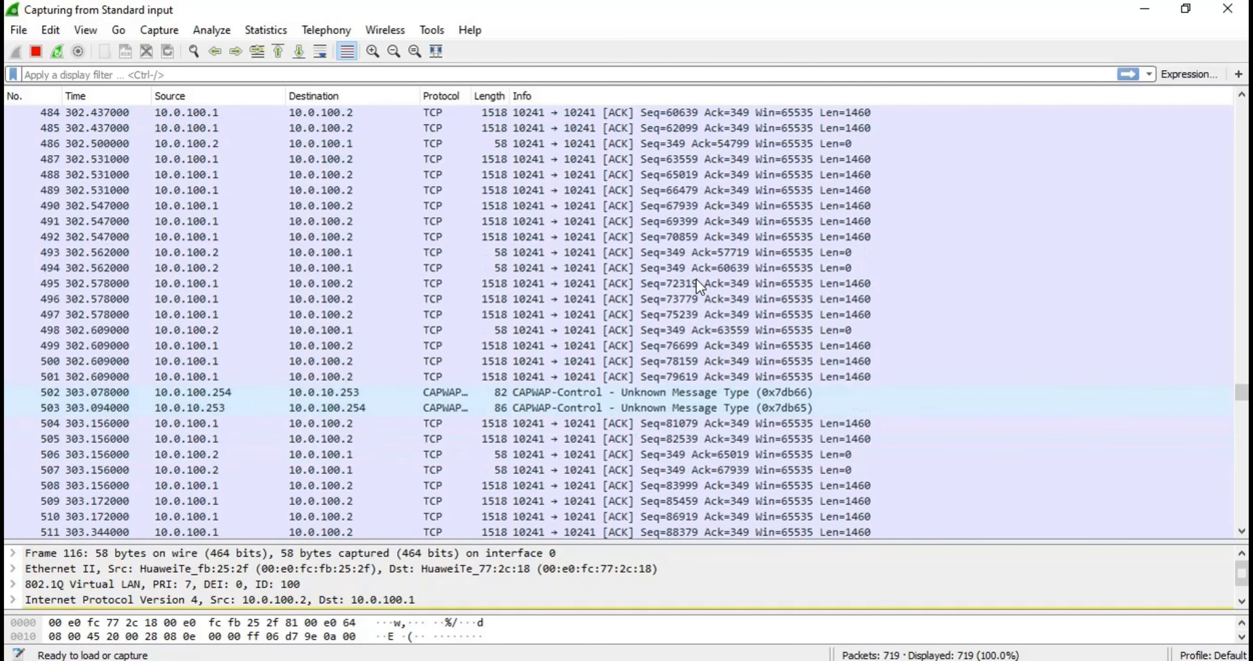
pyautogui.scroll(-1, 696, 283)
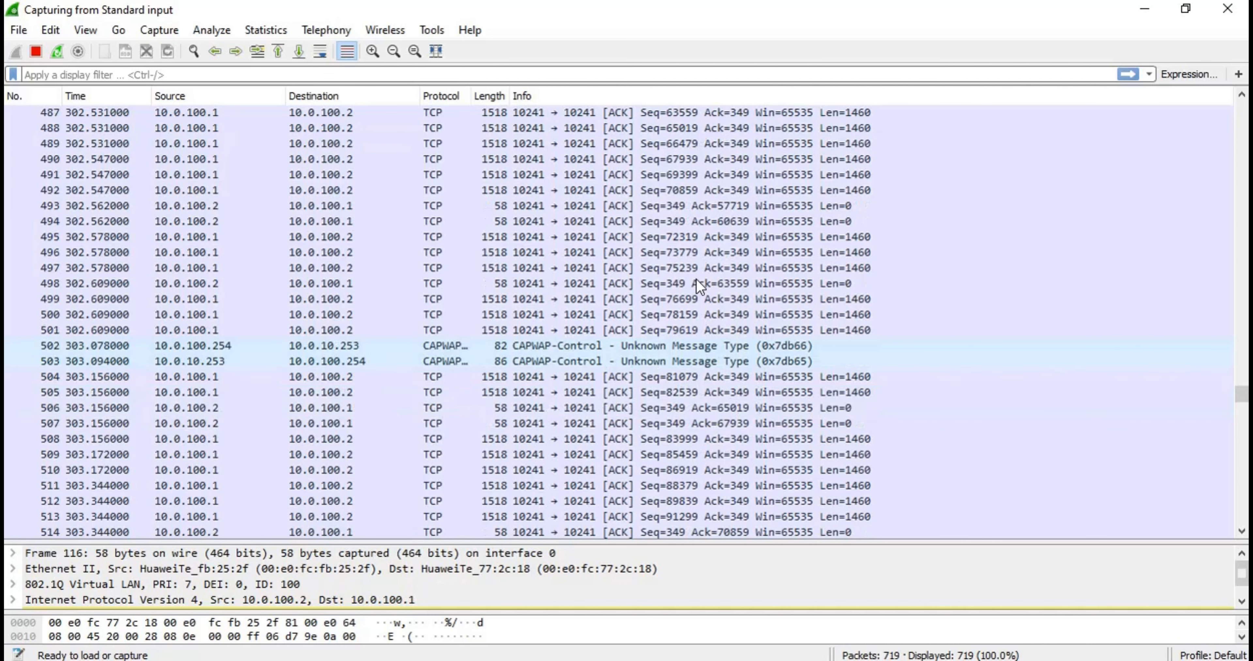
pyautogui.scroll(-1, 696, 279)
pyautogui.scroll(-1, 696, 279)
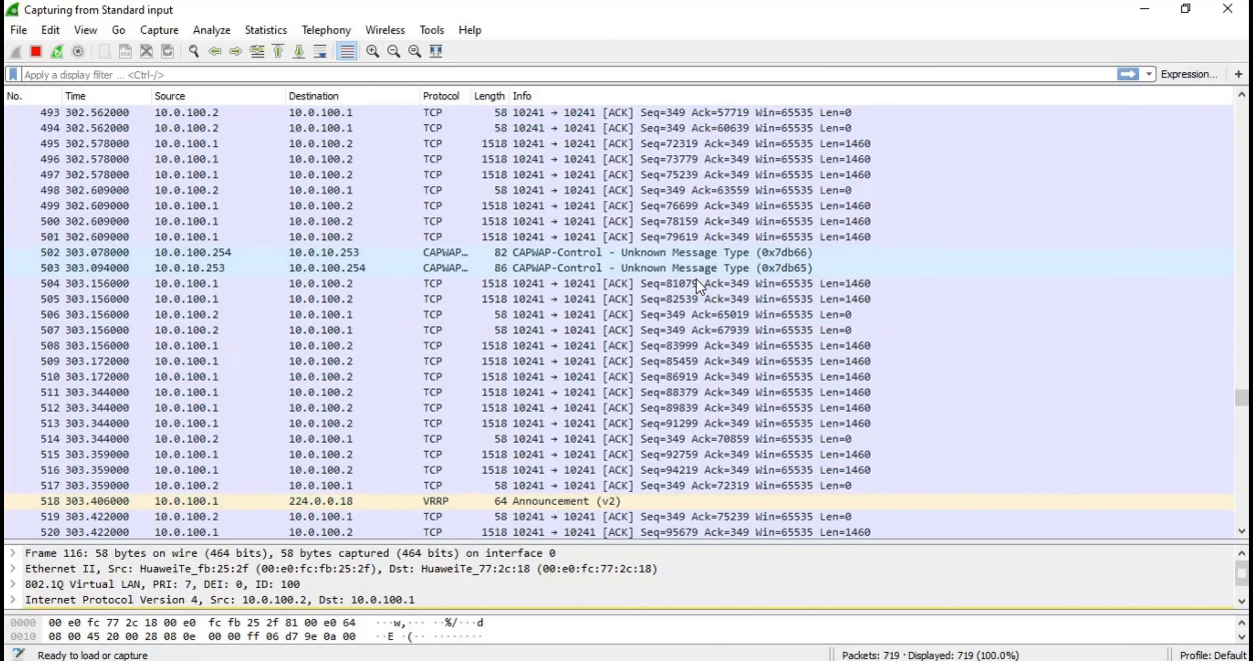
pyautogui.scroll(-6, 696, 279)
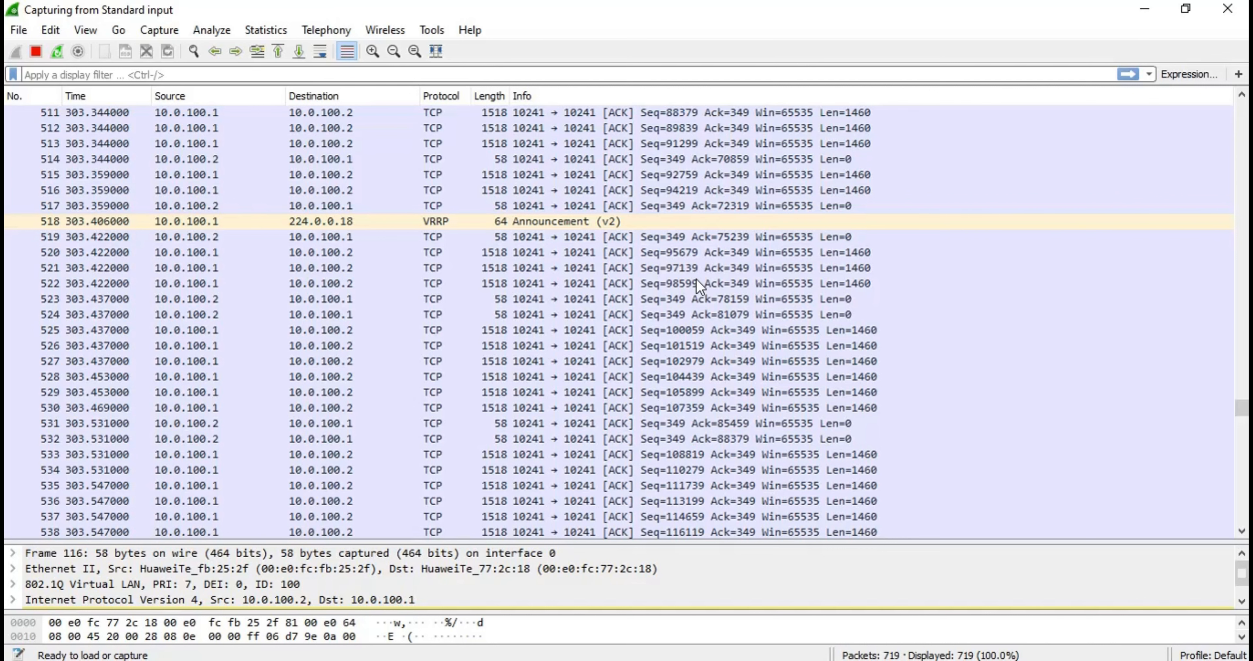
pyautogui.scroll(-3, 696, 279)
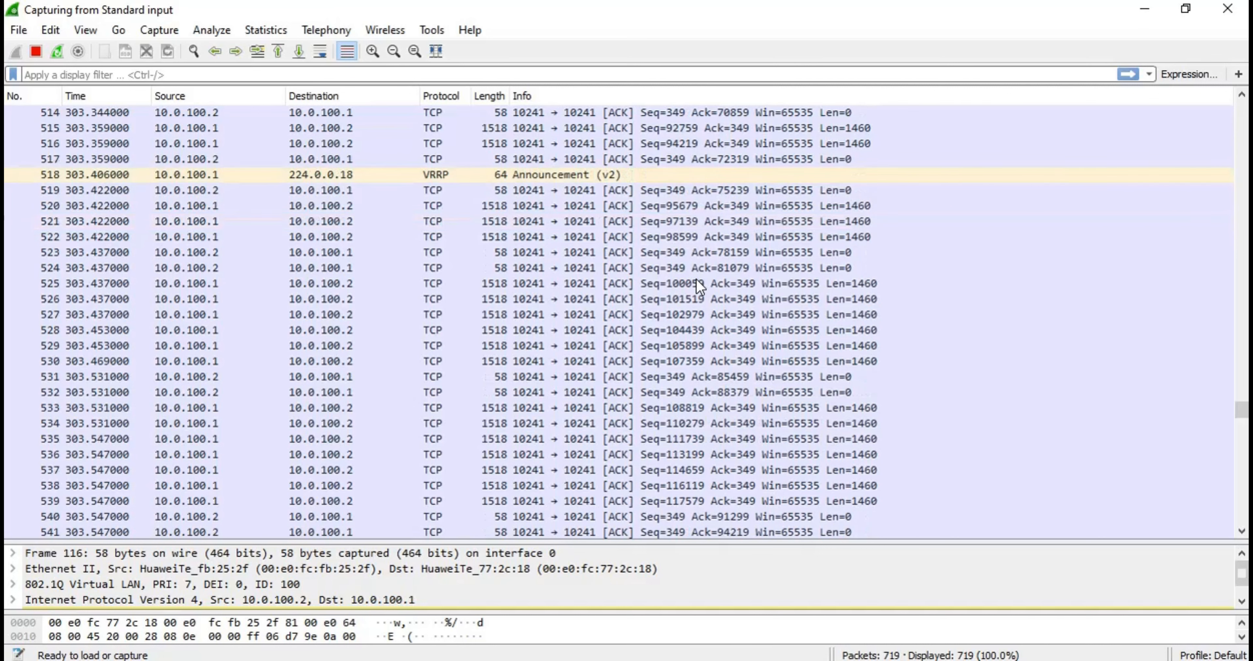
pyautogui.scroll(-6, 696, 279)
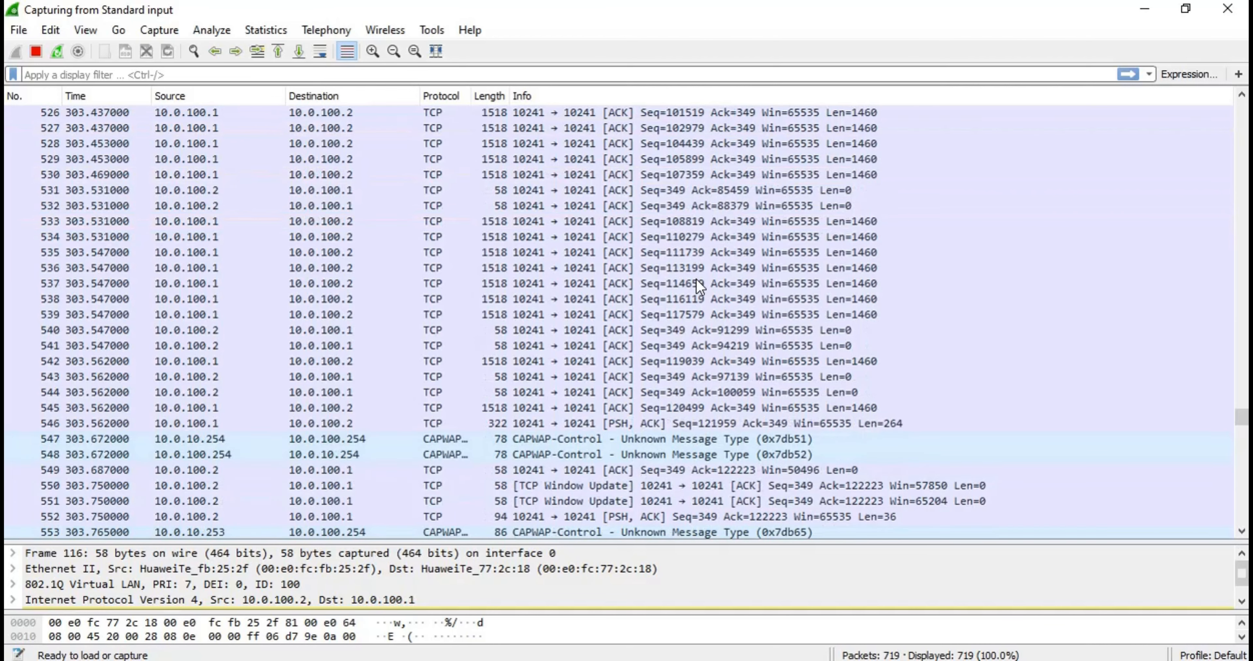
# Examine the VRRP announcements from 10.0.100.1, the CAPWAP echo exchanges with 10.0.100.254 and the TCP keep-alives between the two ACs
pyautogui.scroll(-5, 696, 279)
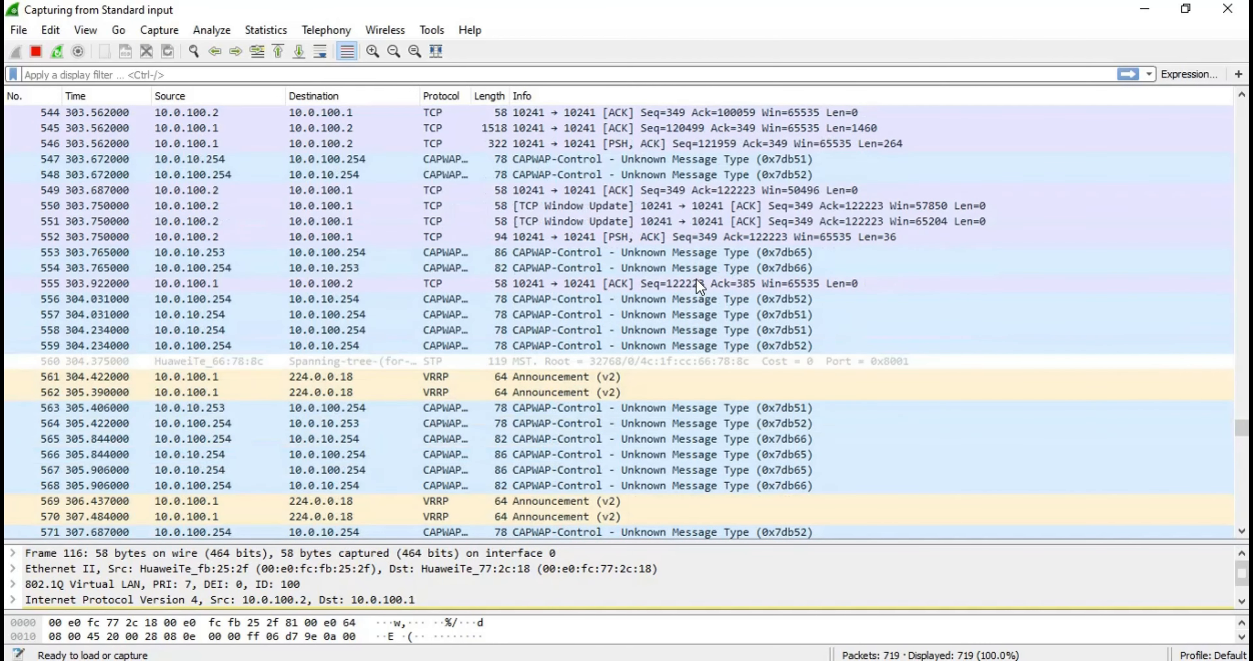
pyautogui.scroll(-3, 696, 278)
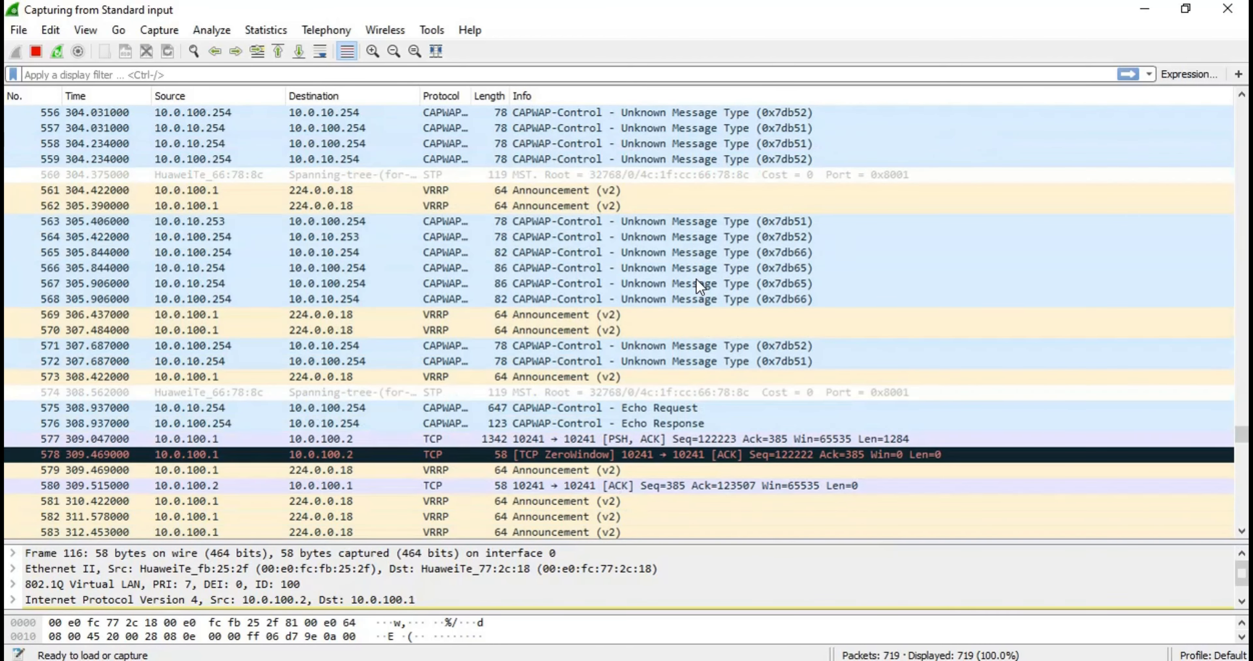
pyautogui.scroll(-2, 696, 279)
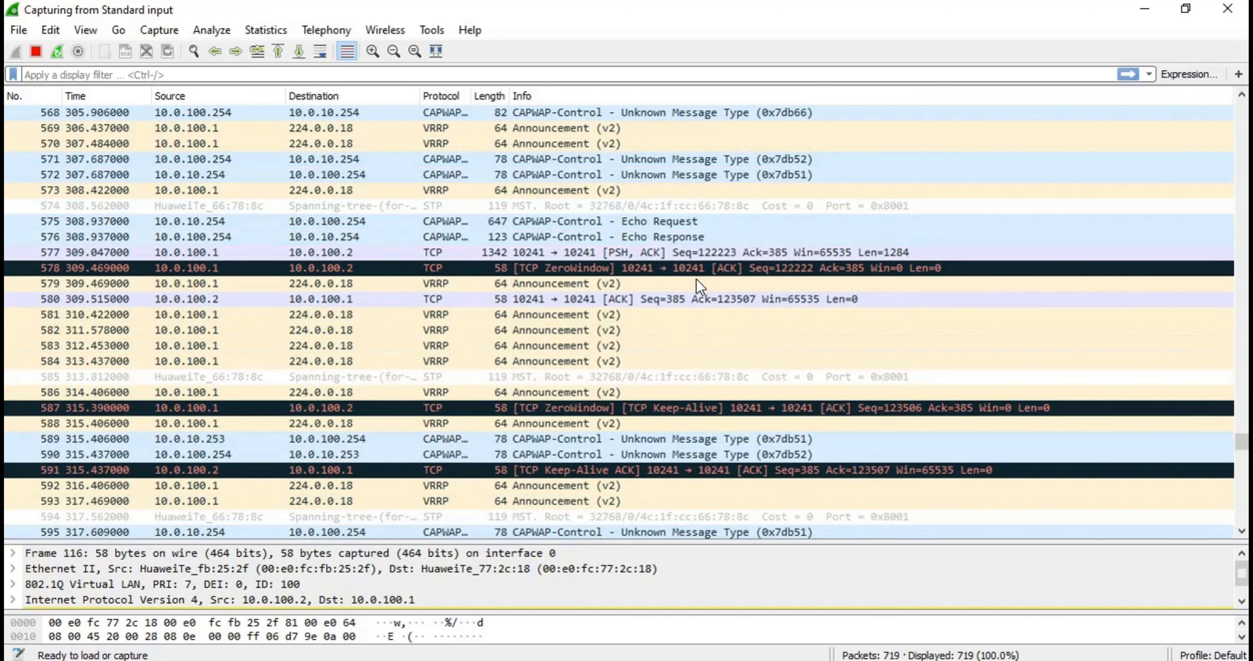
pyautogui.scroll(-1, 696, 287)
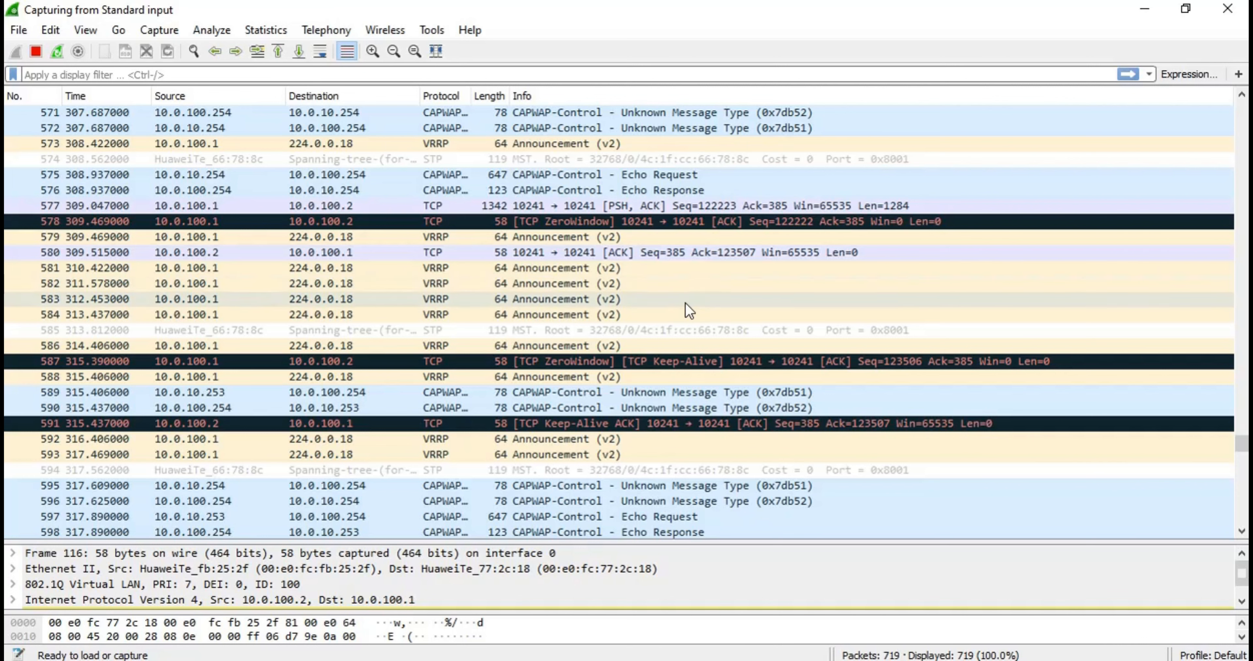
pyautogui.scroll(-1, 634, 261)
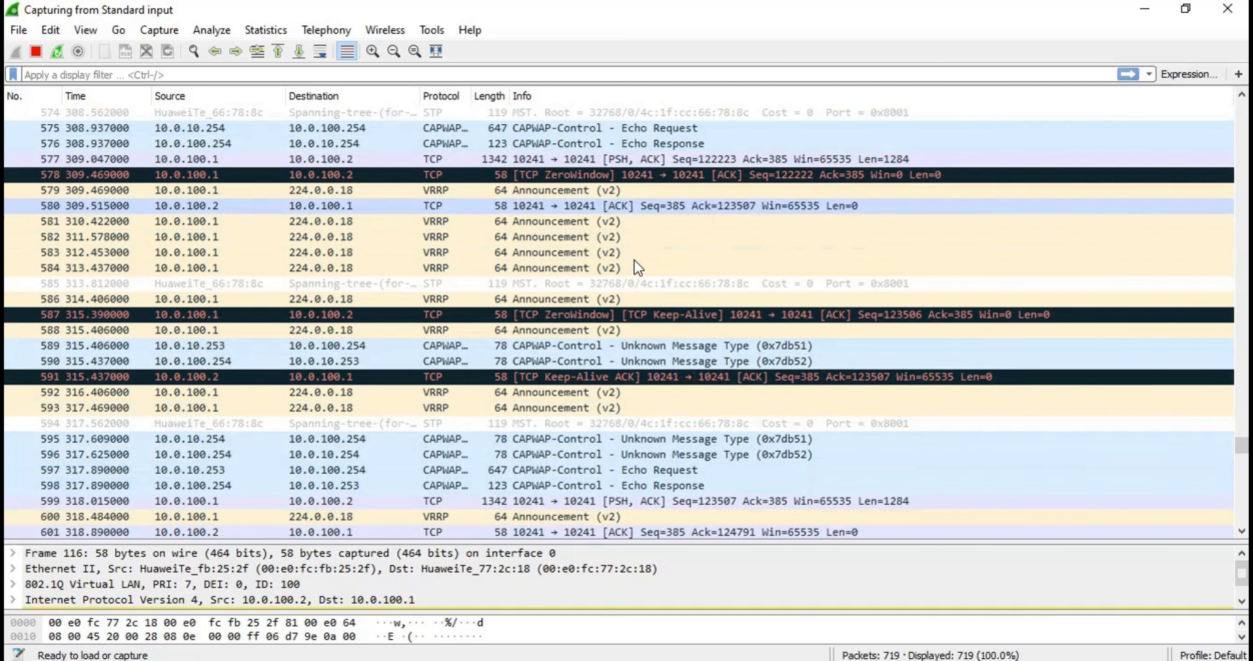
pyautogui.scroll(-4, 635, 261)
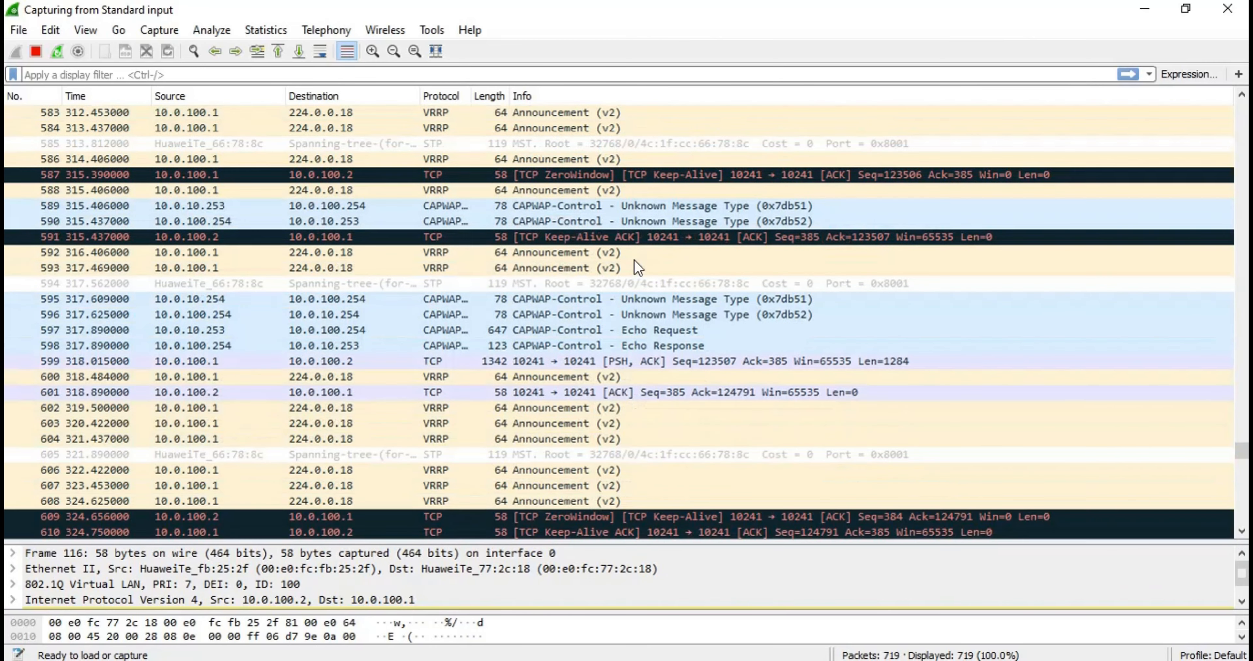
pyautogui.scroll(-2, 634, 260)
pyautogui.scroll(-9, 634, 259)
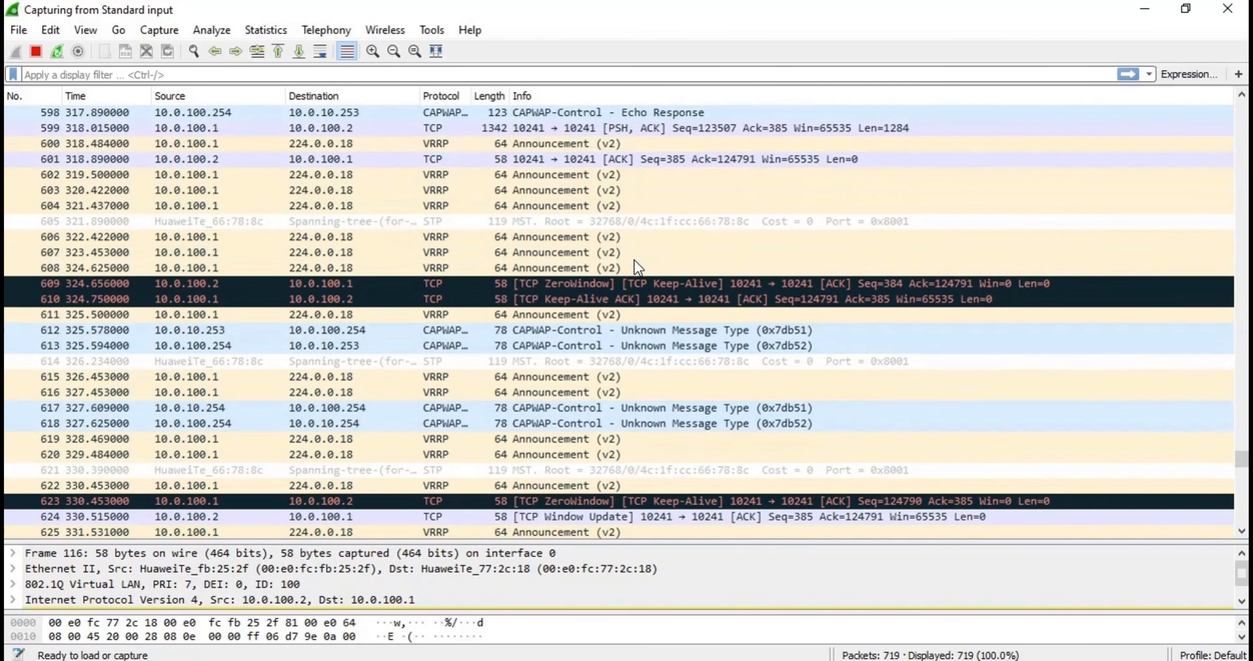
pyautogui.scroll(-11, 634, 259)
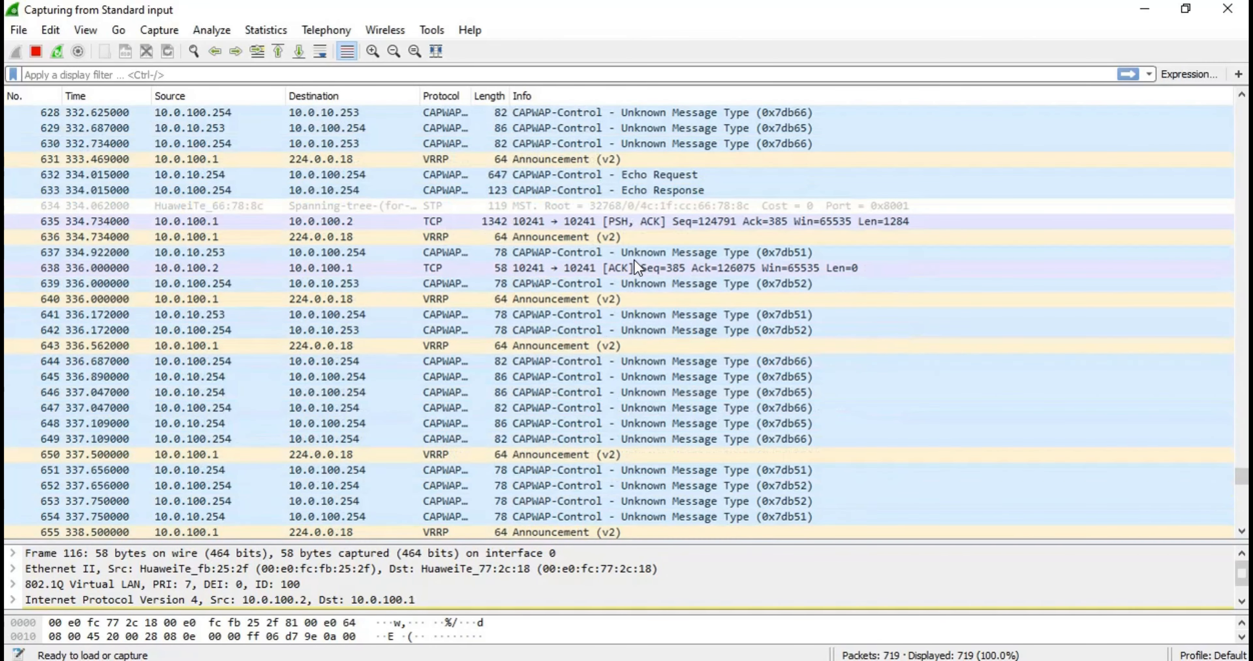
pyautogui.scroll(-6, 635, 259)
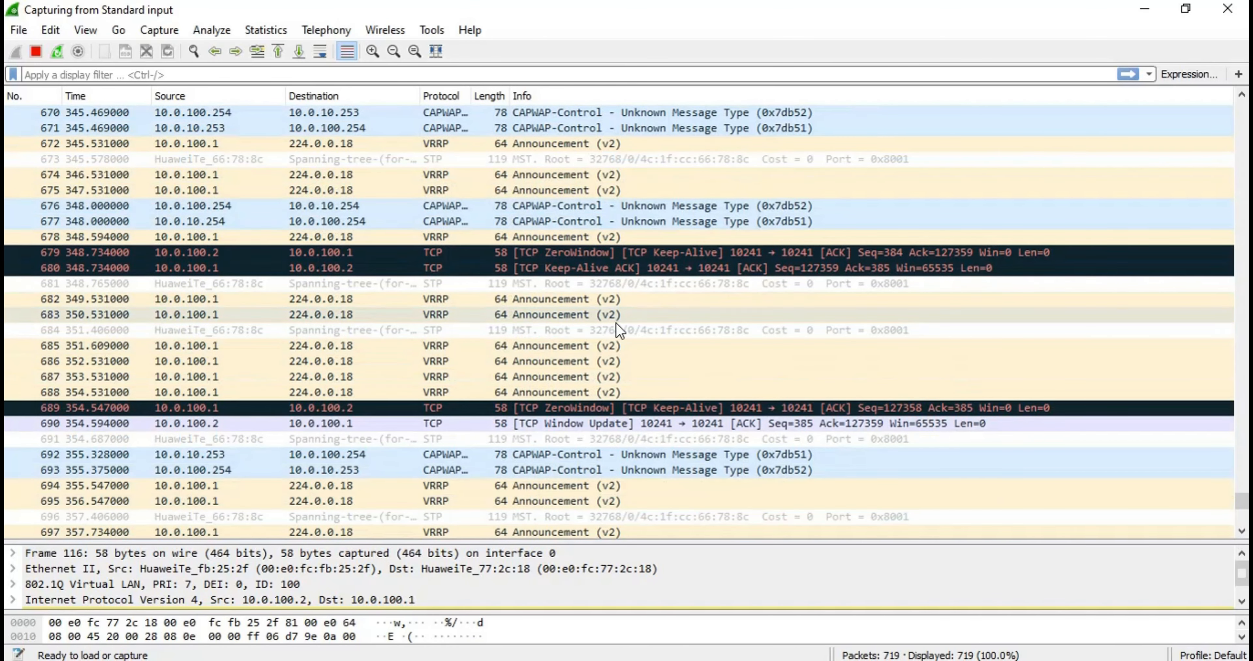
pyautogui.scroll(-3, 598, 372)
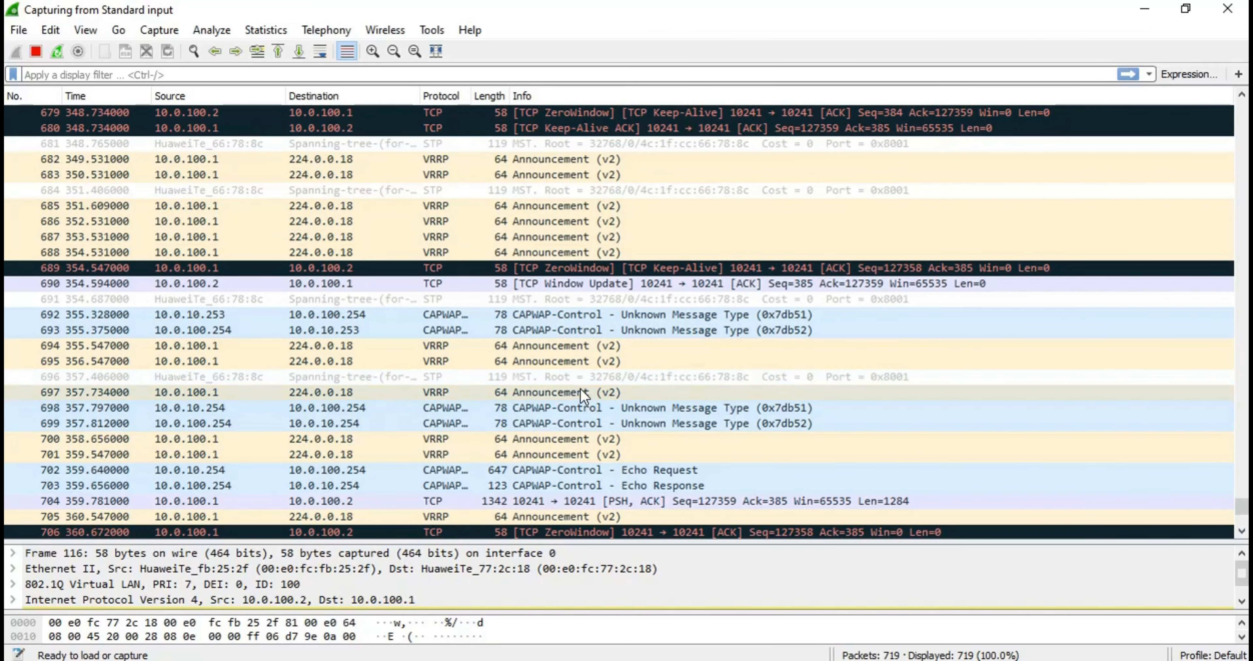
# Switch back to the eNSP topology, open AC1's console and check the status of all access points with "dis ap all"
pyautogui.scroll(-5, 582, 395)
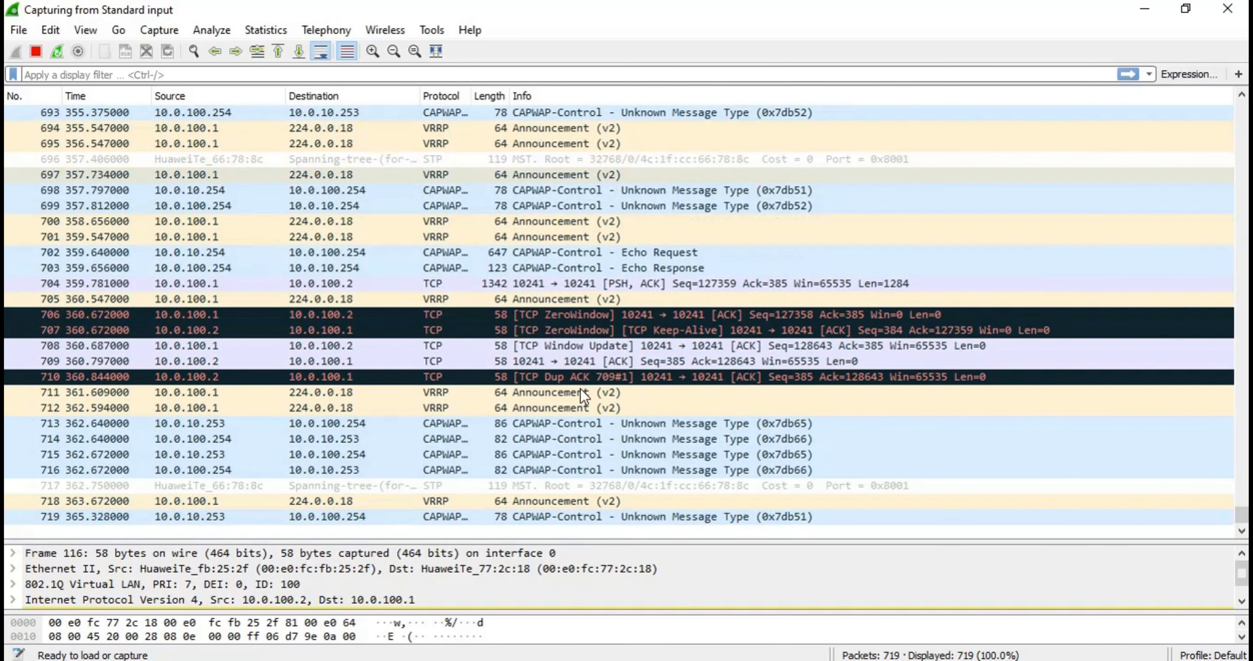
pyautogui.moveTo(392, 52)
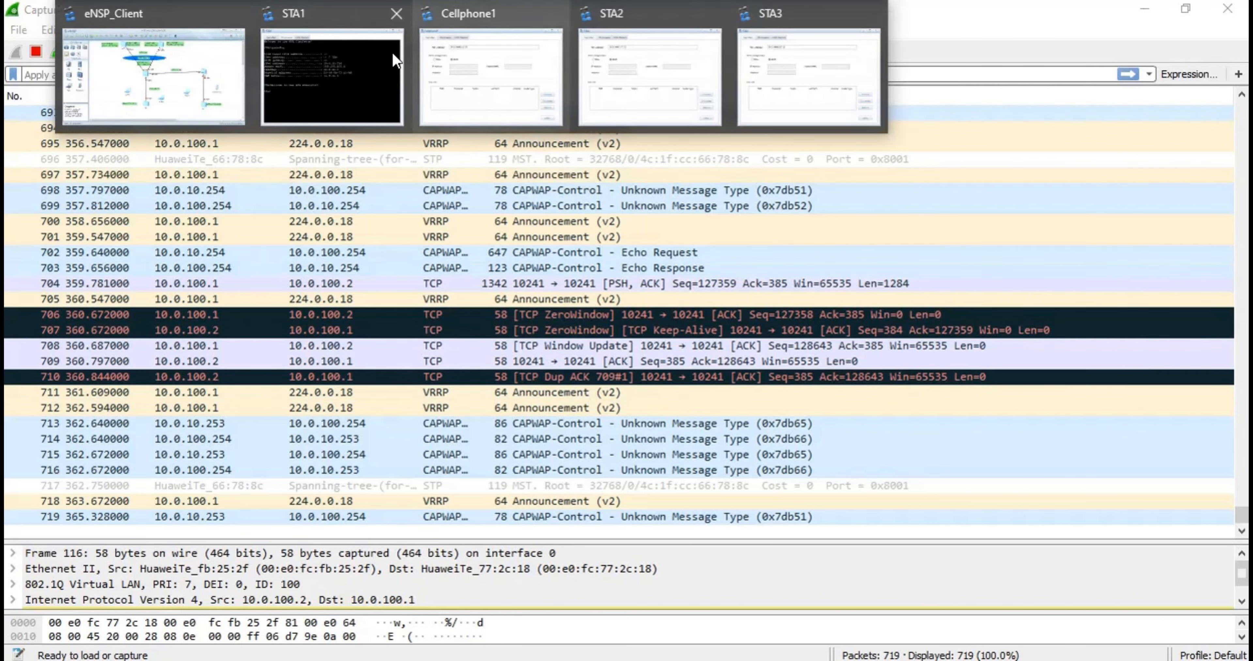
pyautogui.click(160, 99)
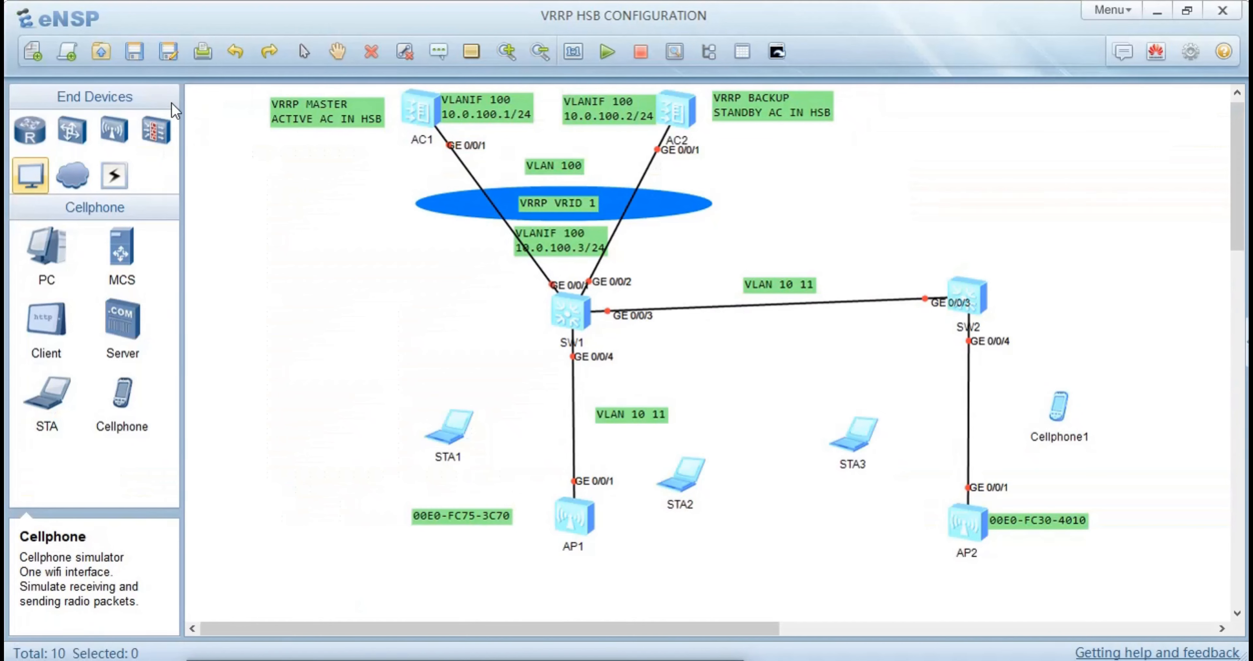
pyautogui.doubleClick(417, 104)
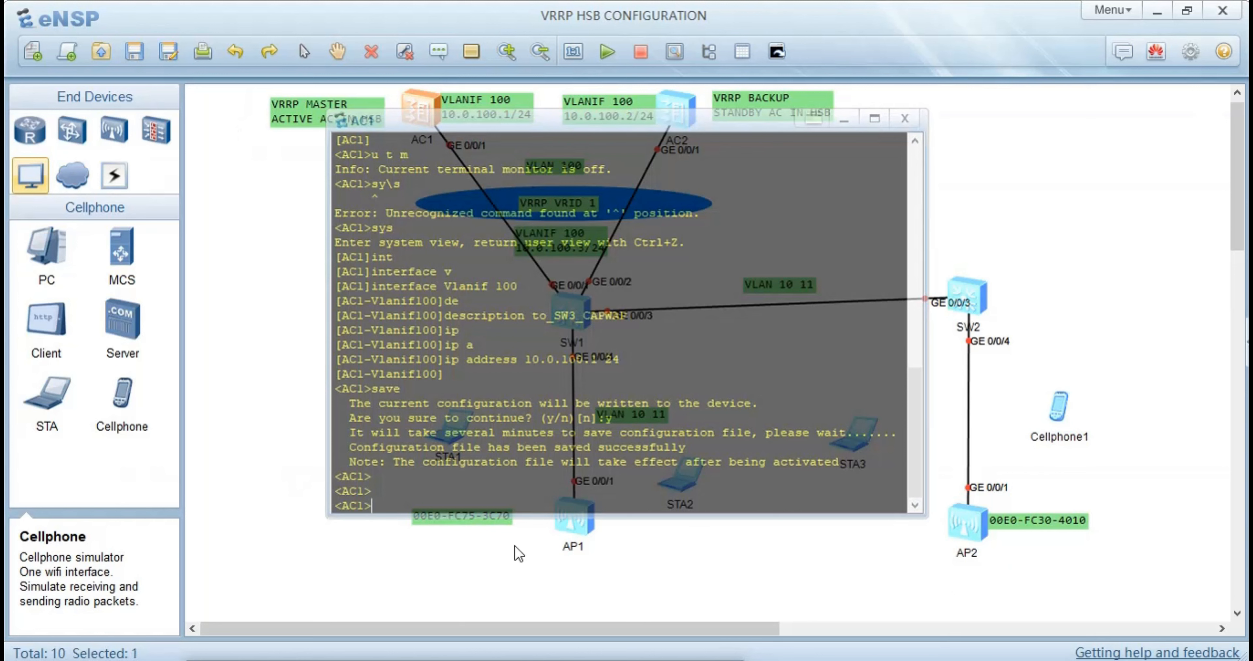
pyautogui.write('dis ap all')
pyautogui.press('Return')
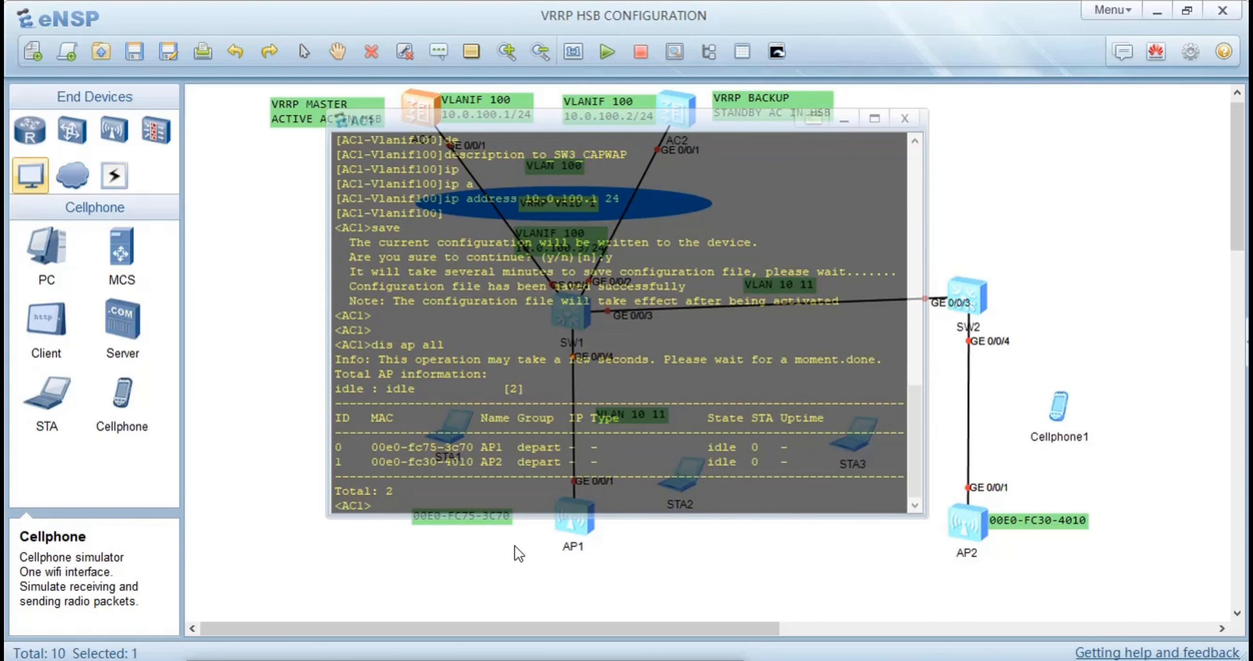
pyautogui.click(279, 455)
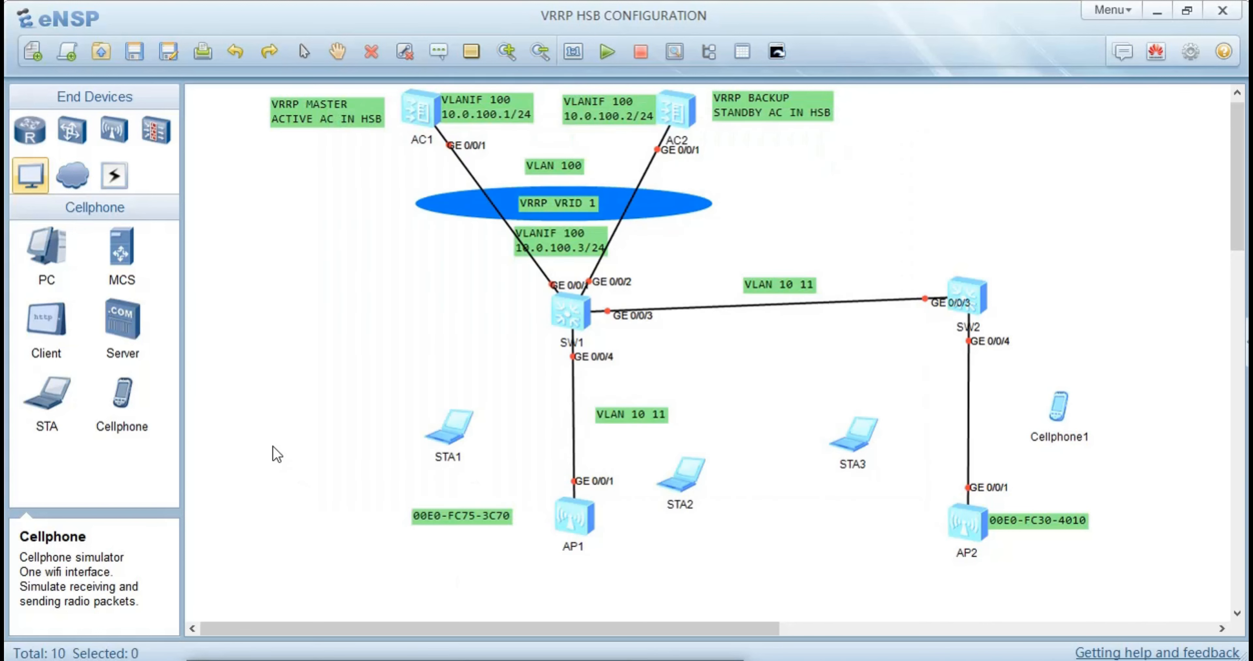